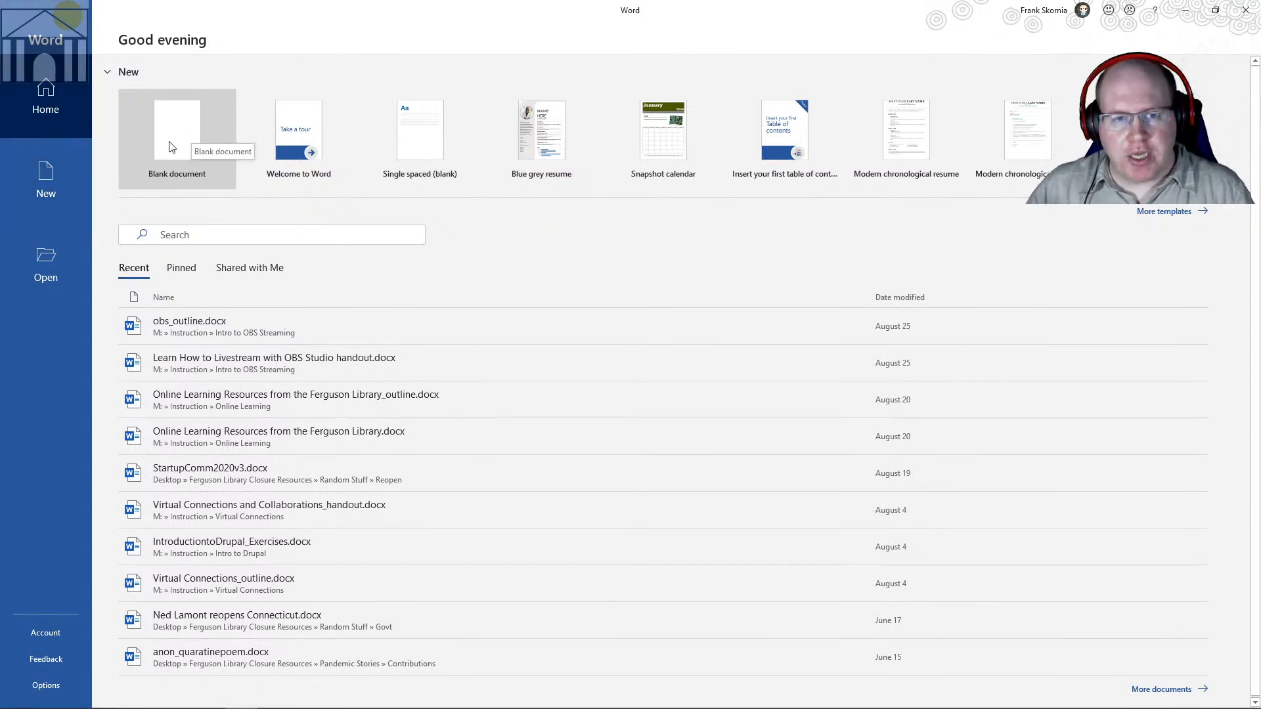
Step: Create a new blank document
left_click(54, 176)
left_click(197, 172)
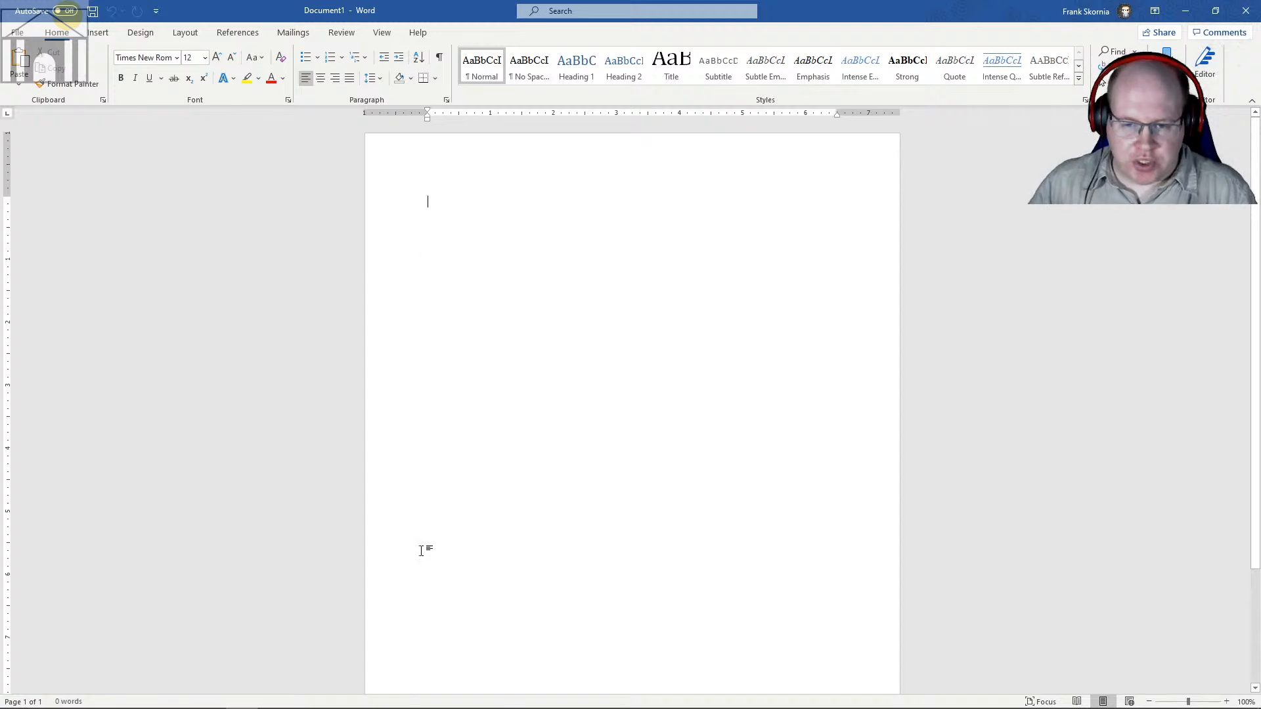
Step: Try right alignment on the empty first paragraph and restore left alignment
left_click(335, 78)
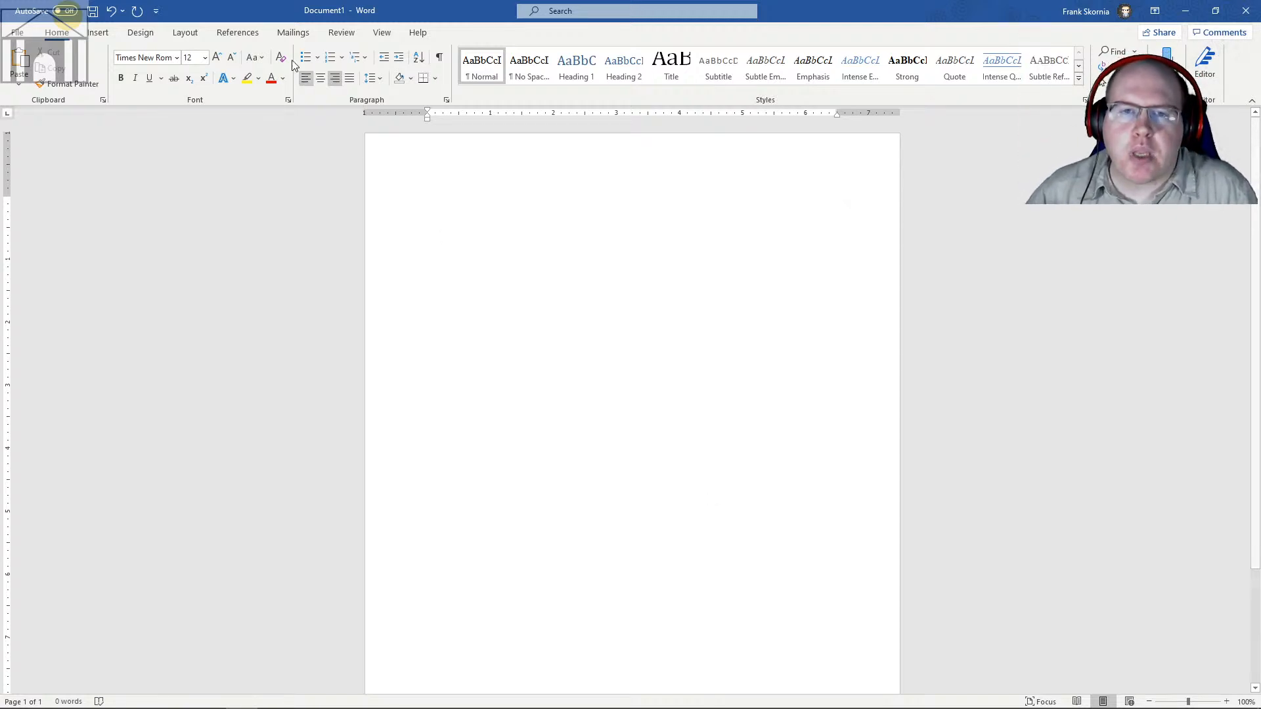
left_click(306, 78)
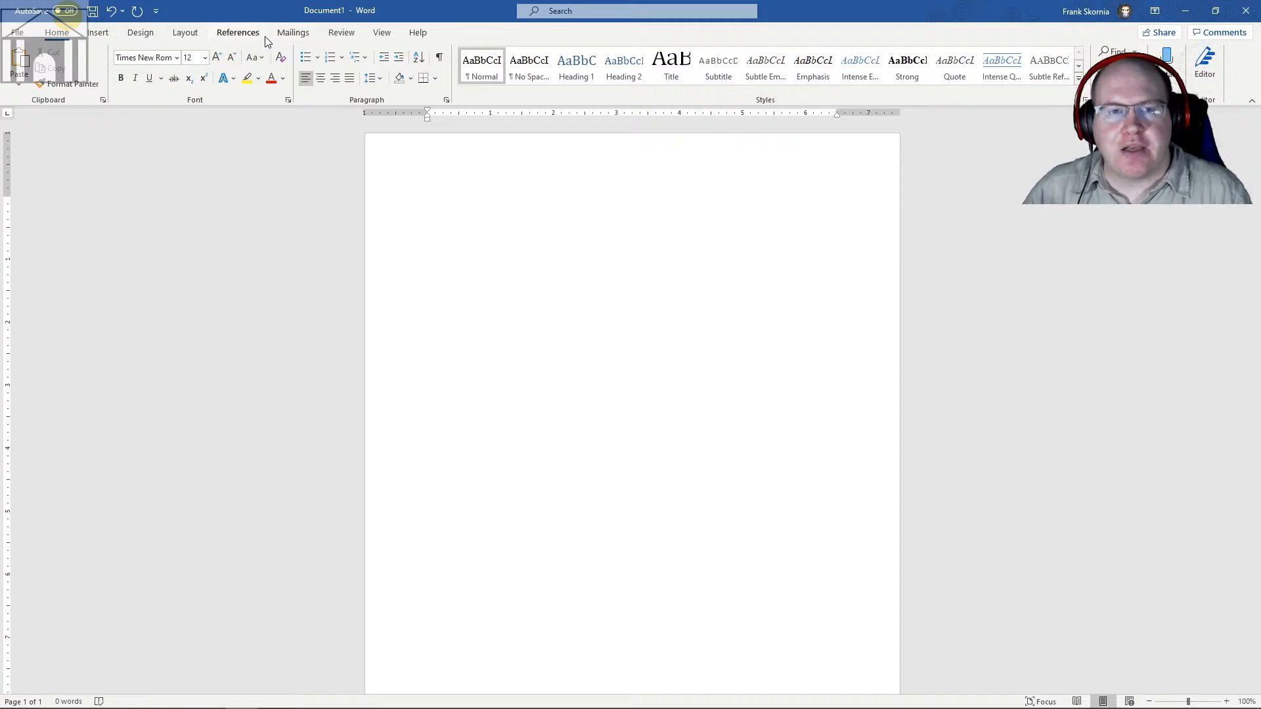
Step: Look over the commands available for inserting content and for page layout, returning to the Home commands
left_click(102, 36)
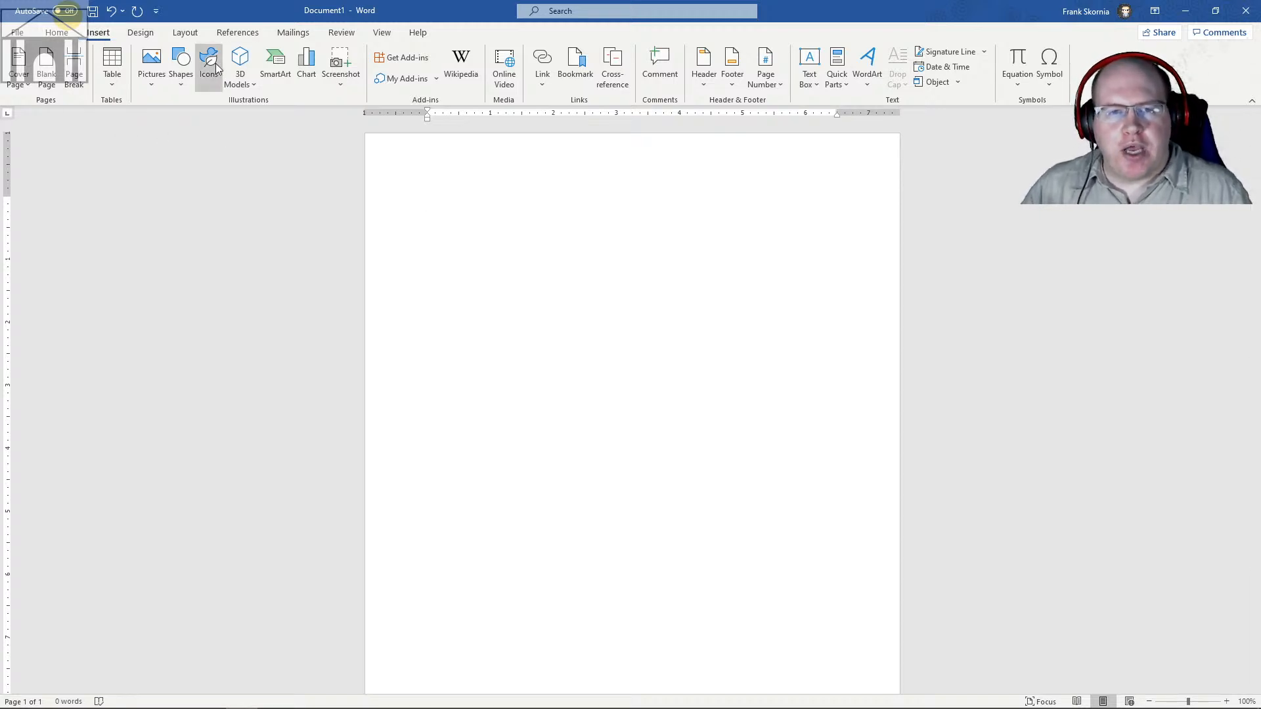
left_click(185, 33)
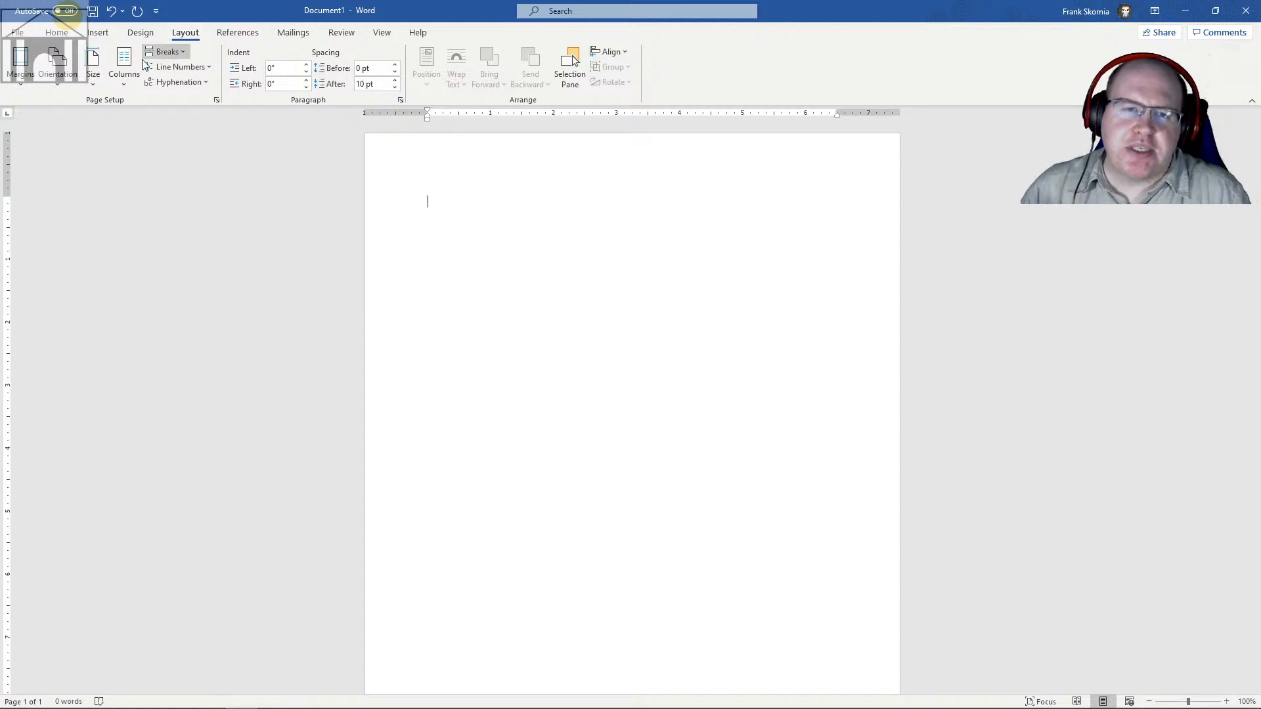
left_click(57, 33)
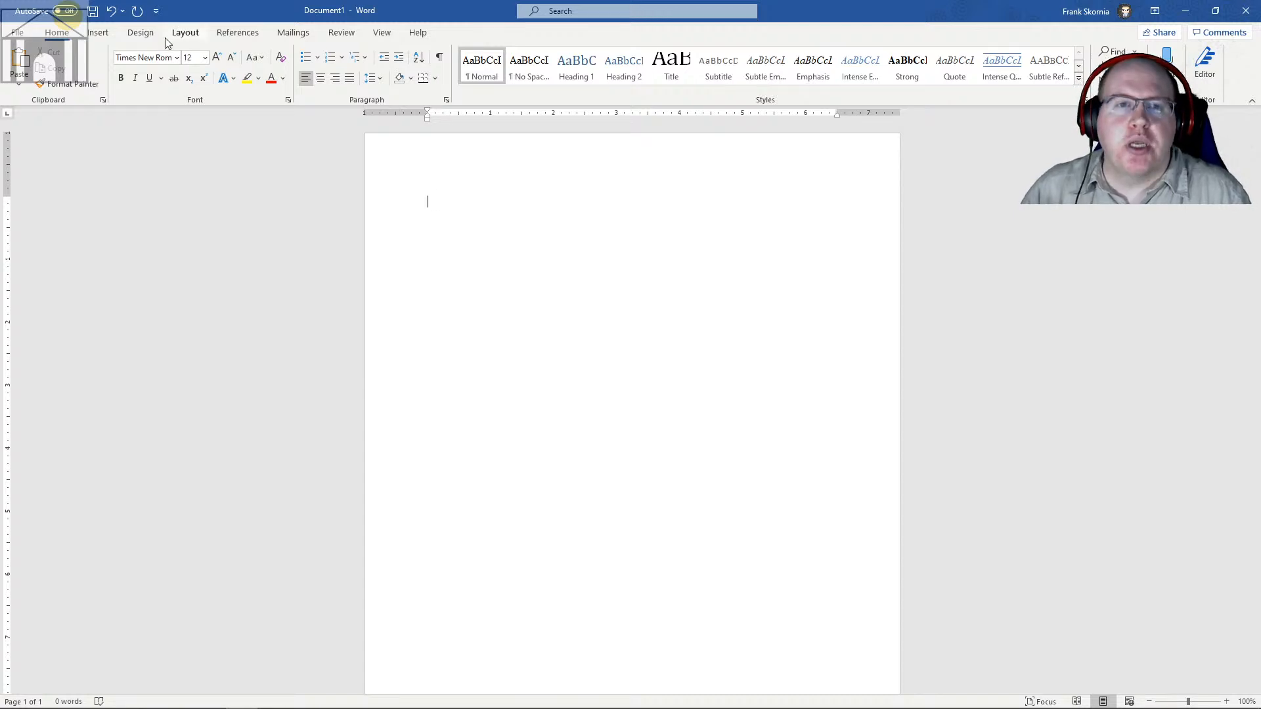
left_click(181, 37)
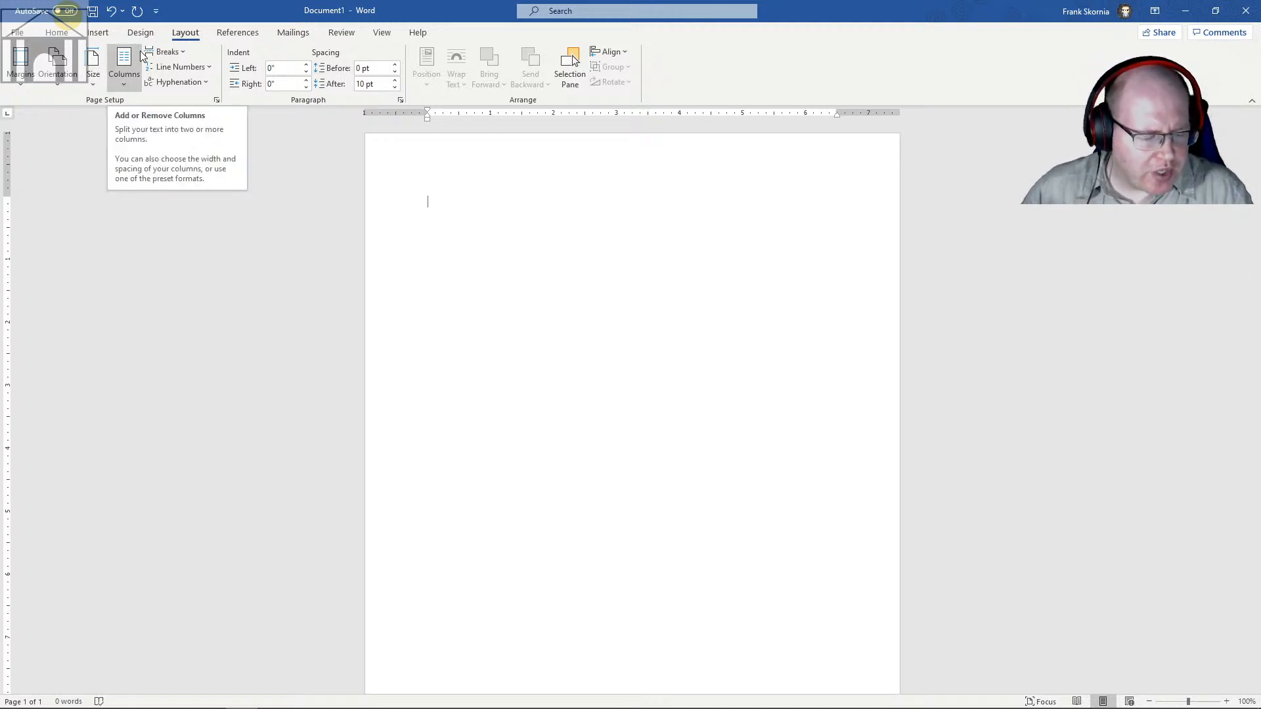
left_click(68, 33)
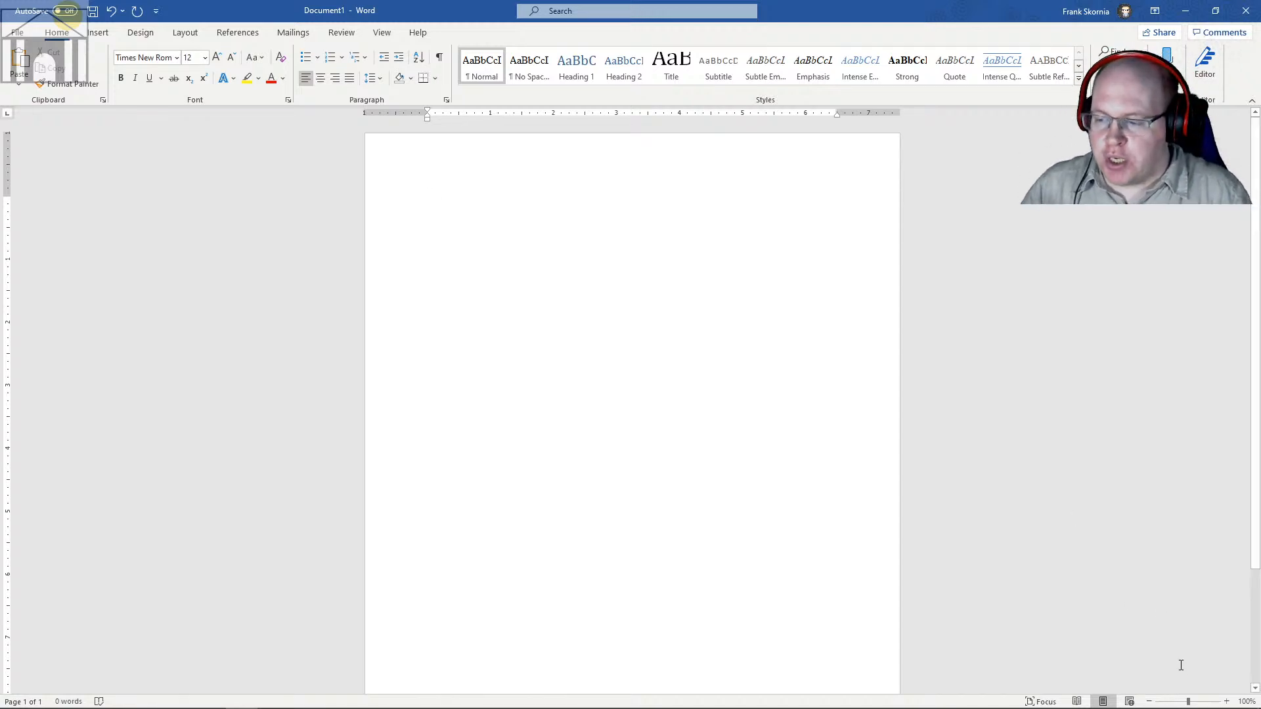
Step: View the blank document in Read Mode and return it to Print Layout
left_click_drag(1189, 702, 1189, 703)
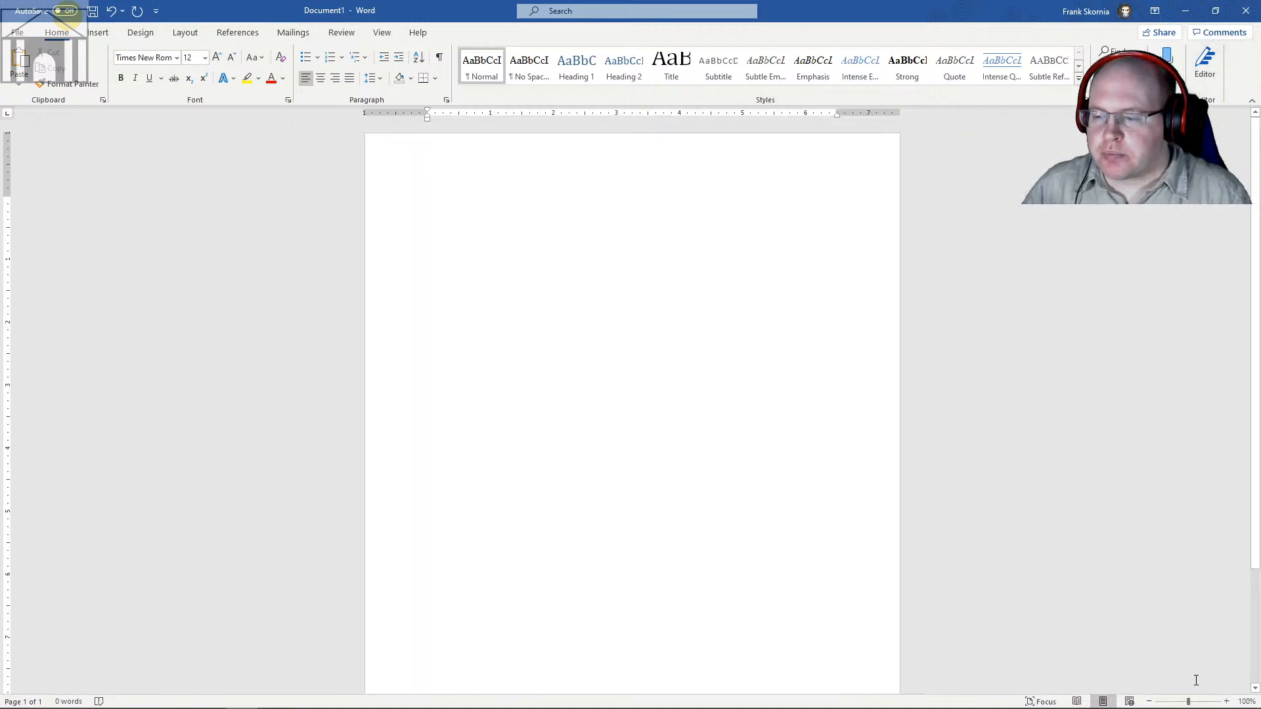
left_click(1081, 703)
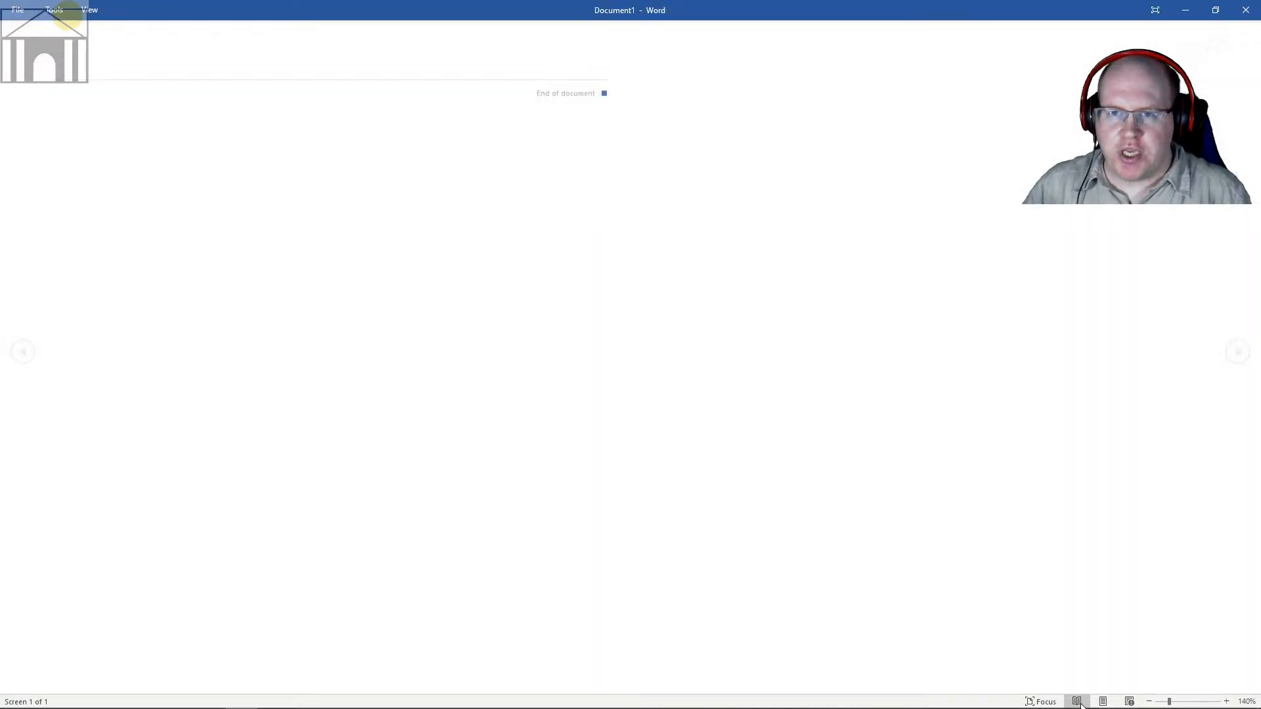
left_click(1103, 702)
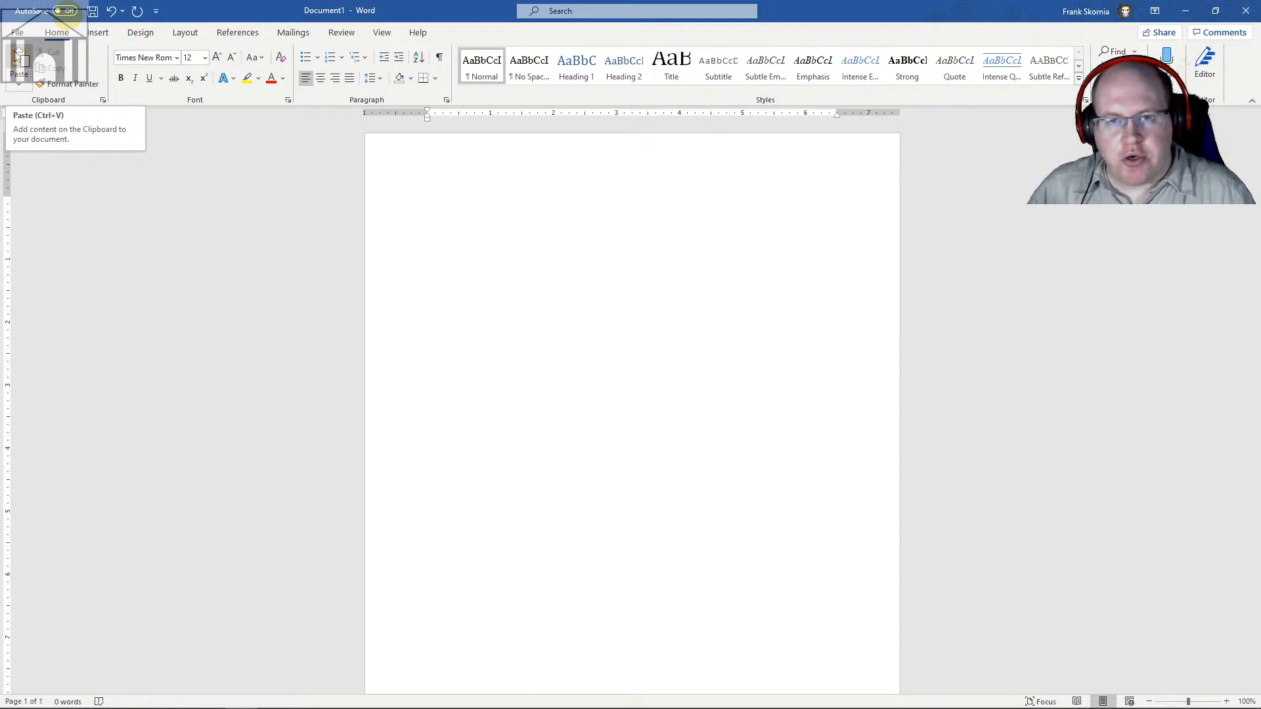
Step: Look at the available paste options without pasting anything into the document
left_click(22, 85)
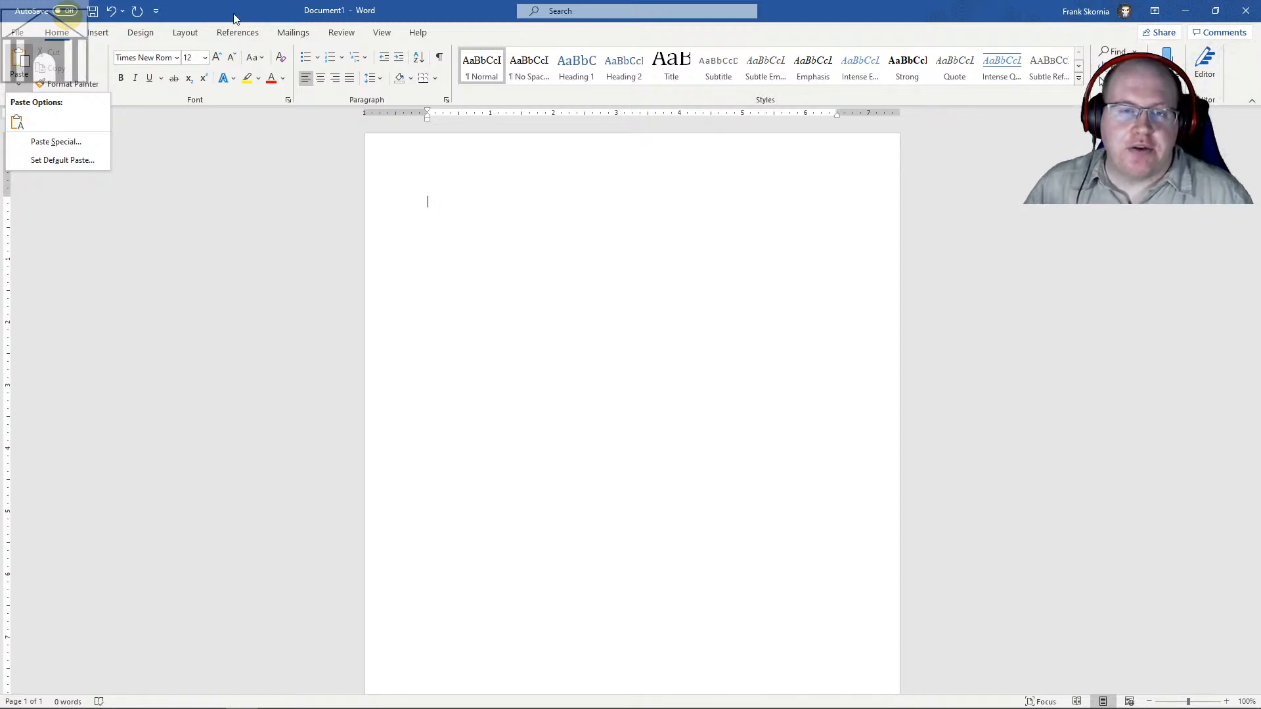
left_click(93, 69)
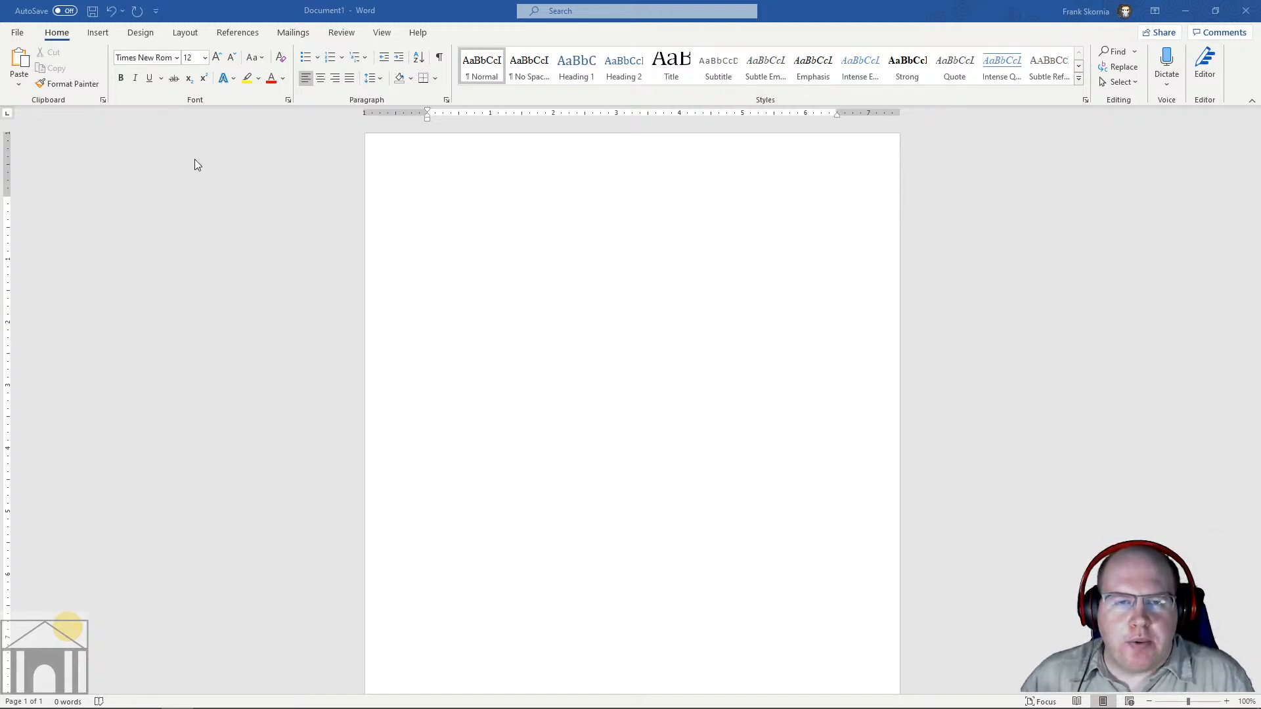
left_click(226, 155)
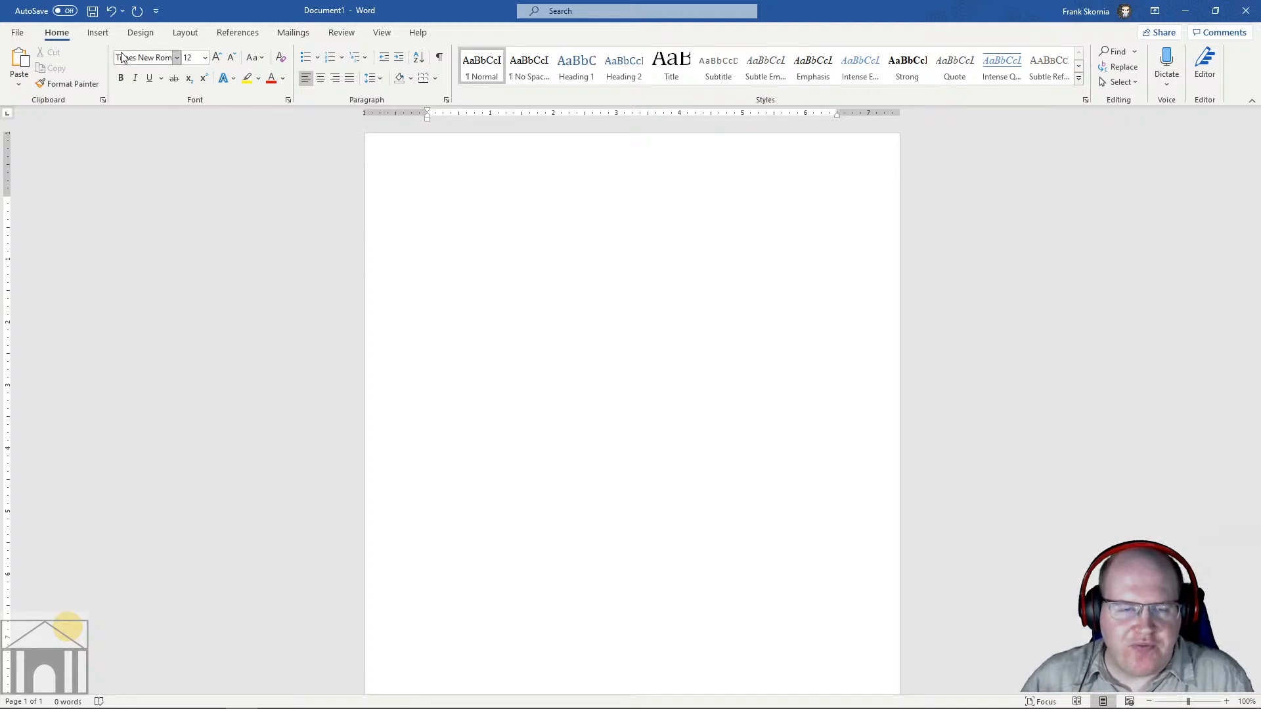
Step: Inspect the basic and advanced font settings, preview the Strikethrough effect, and discard any changes
left_click(287, 102)
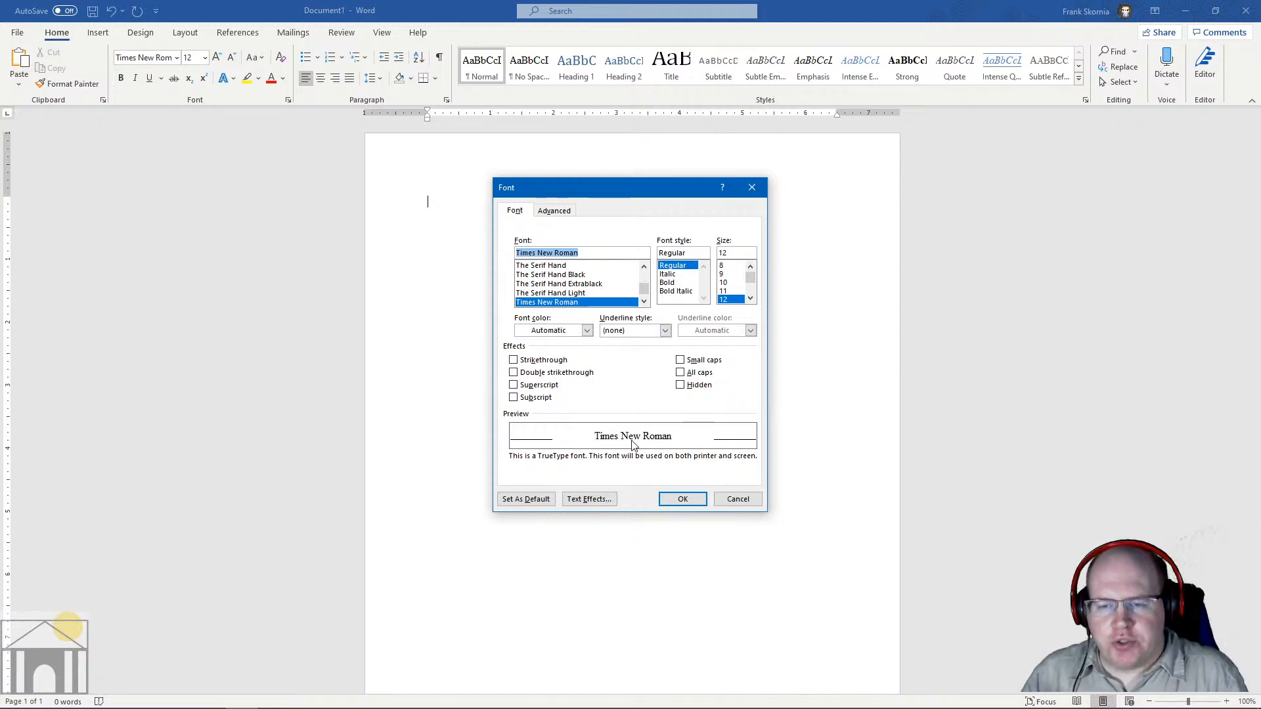
left_click(514, 361)
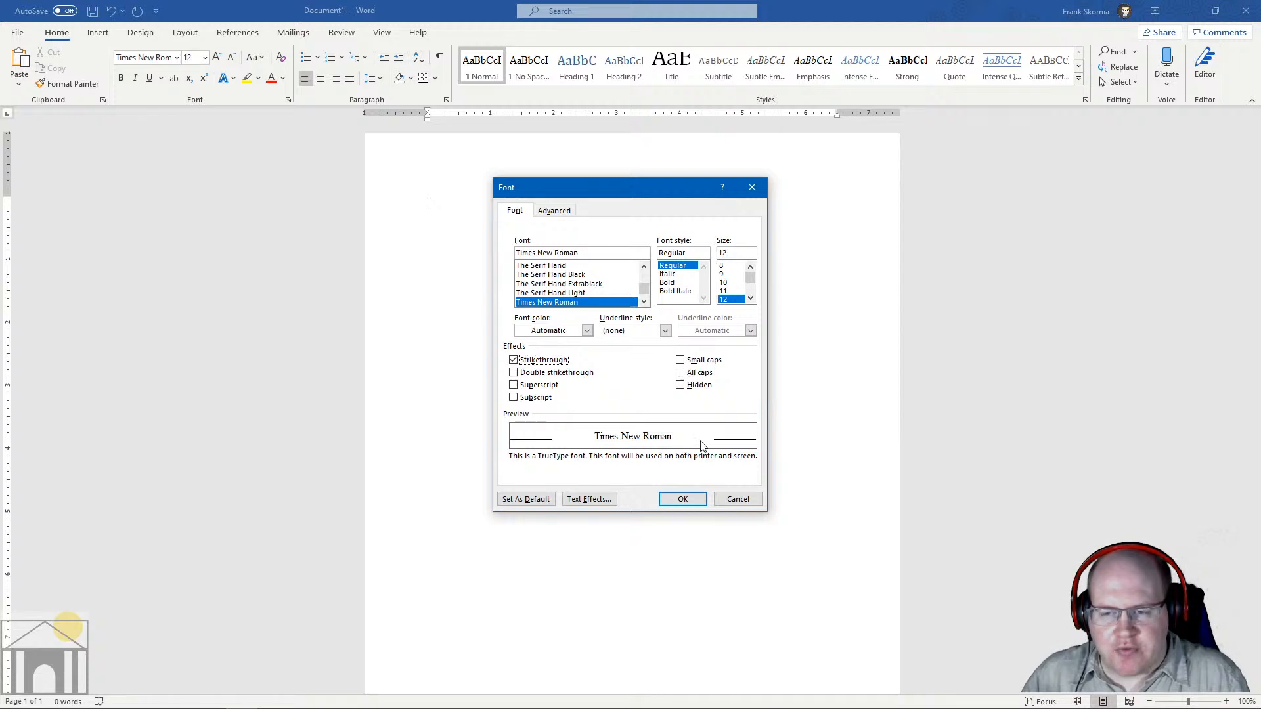
left_click(515, 361)
left_click(555, 212)
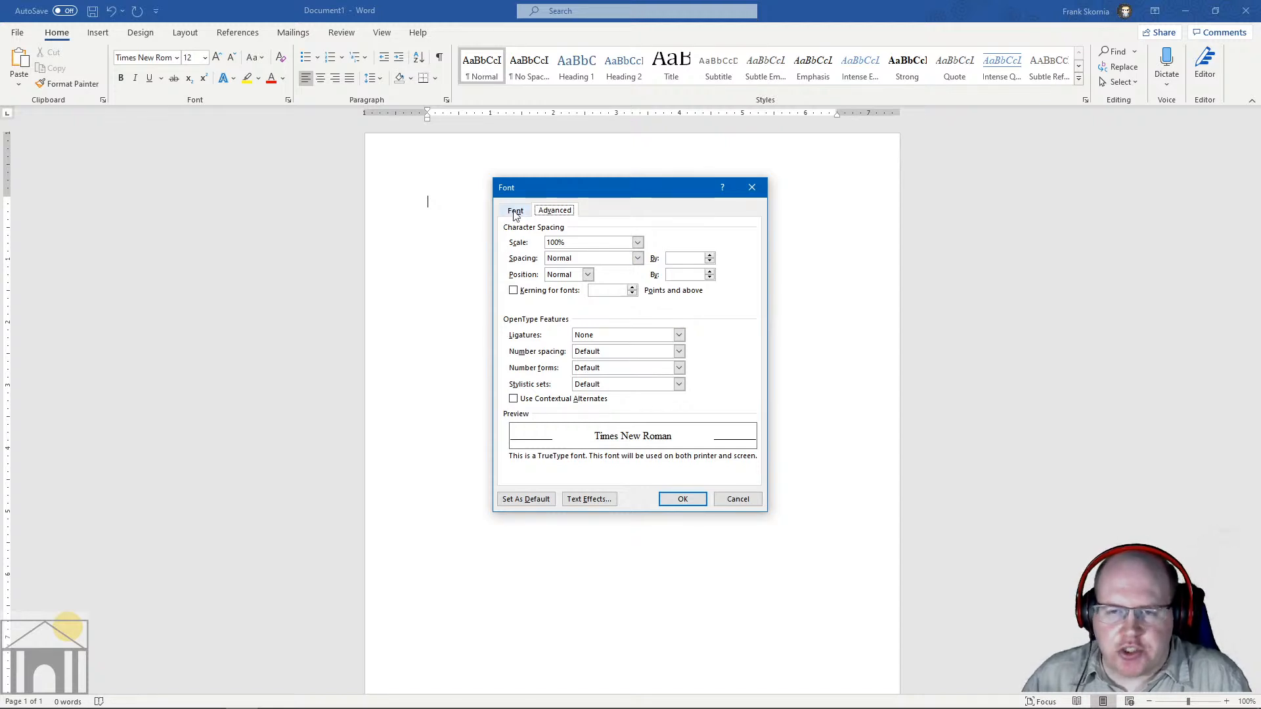
left_click(515, 213)
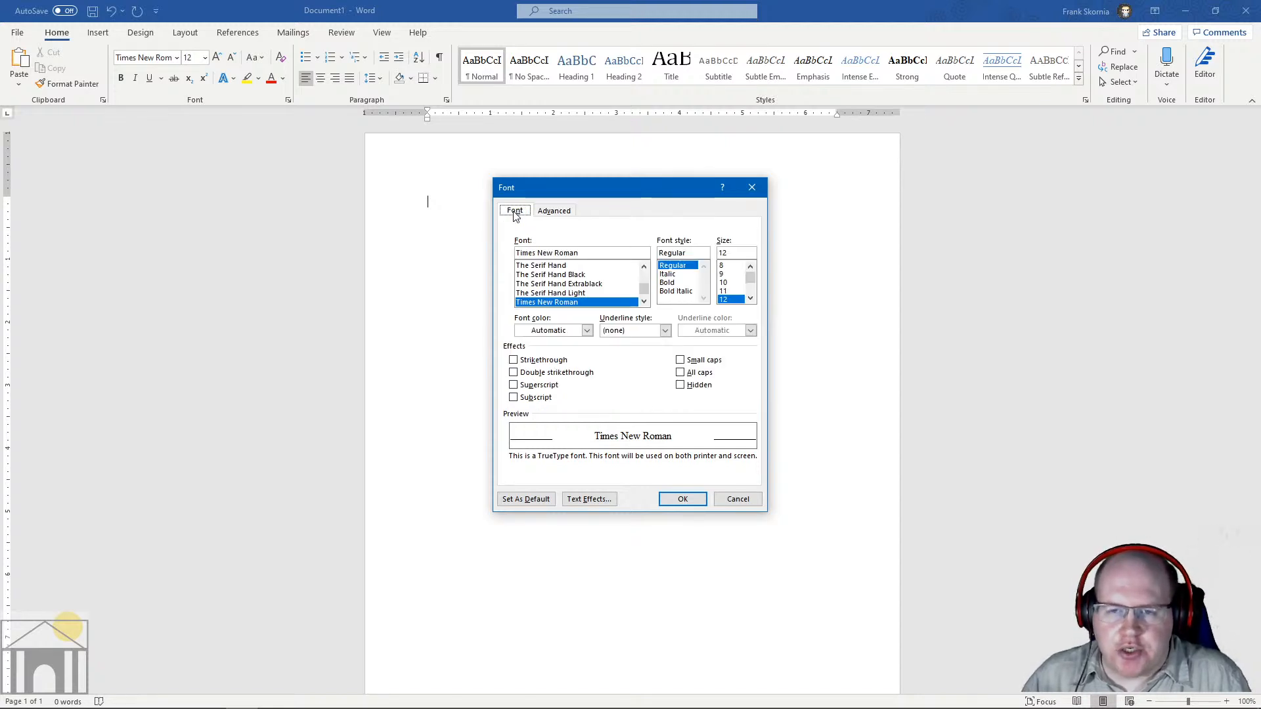
left_click(738, 500)
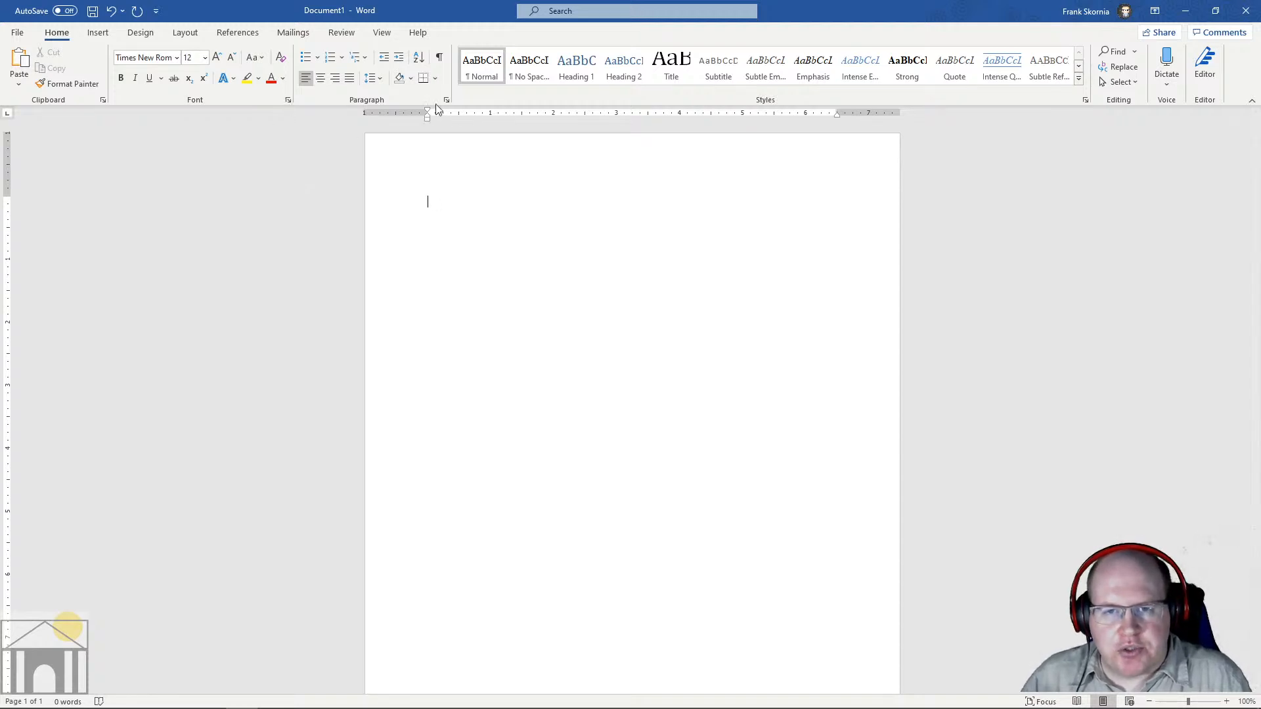
Step: Look at the items stored on the clipboard and hide the list again
left_click(102, 100)
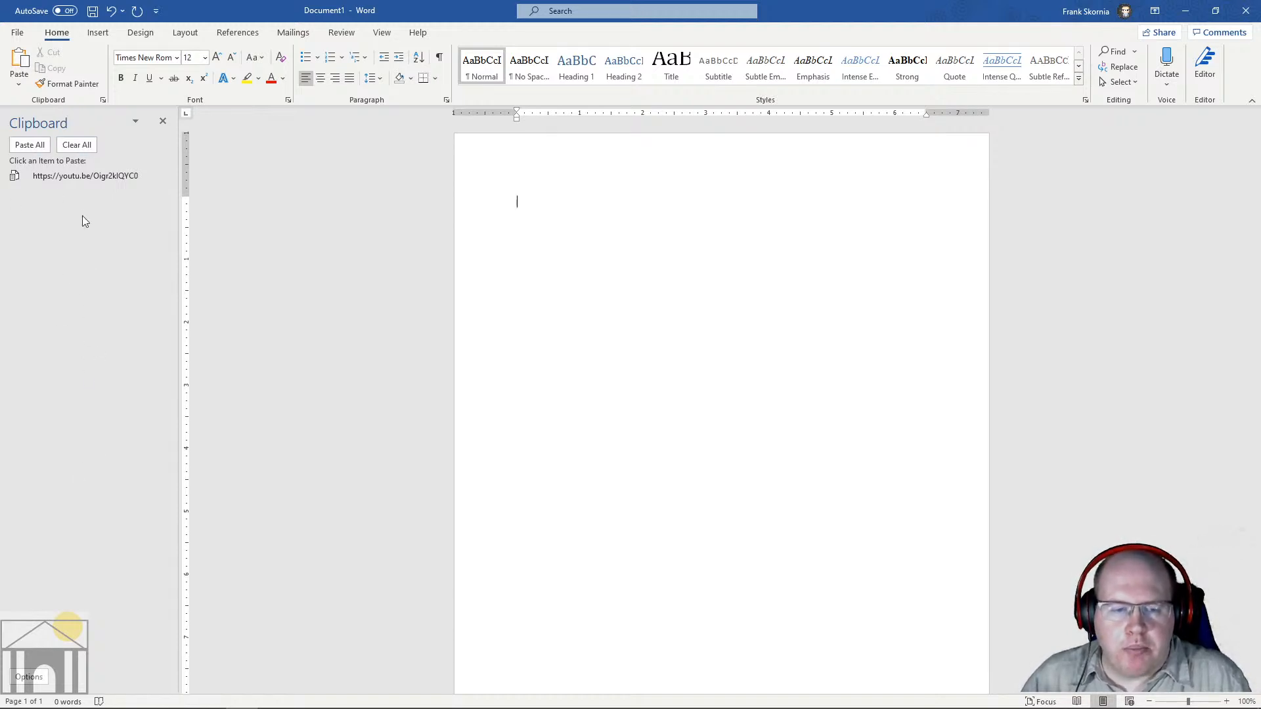
left_click(163, 121)
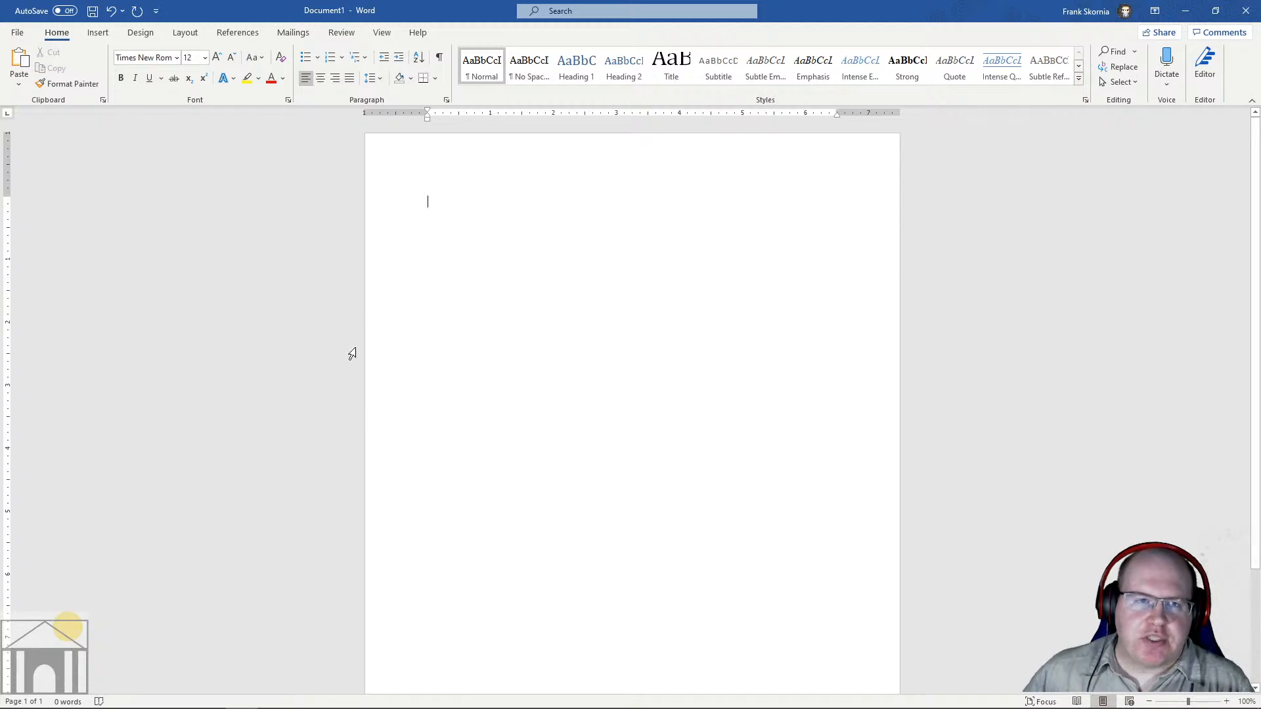
Step: Survey the commands for insertion, design, layout and references, returning to the Home commands
left_click(17, 33)
left_click(19, 37)
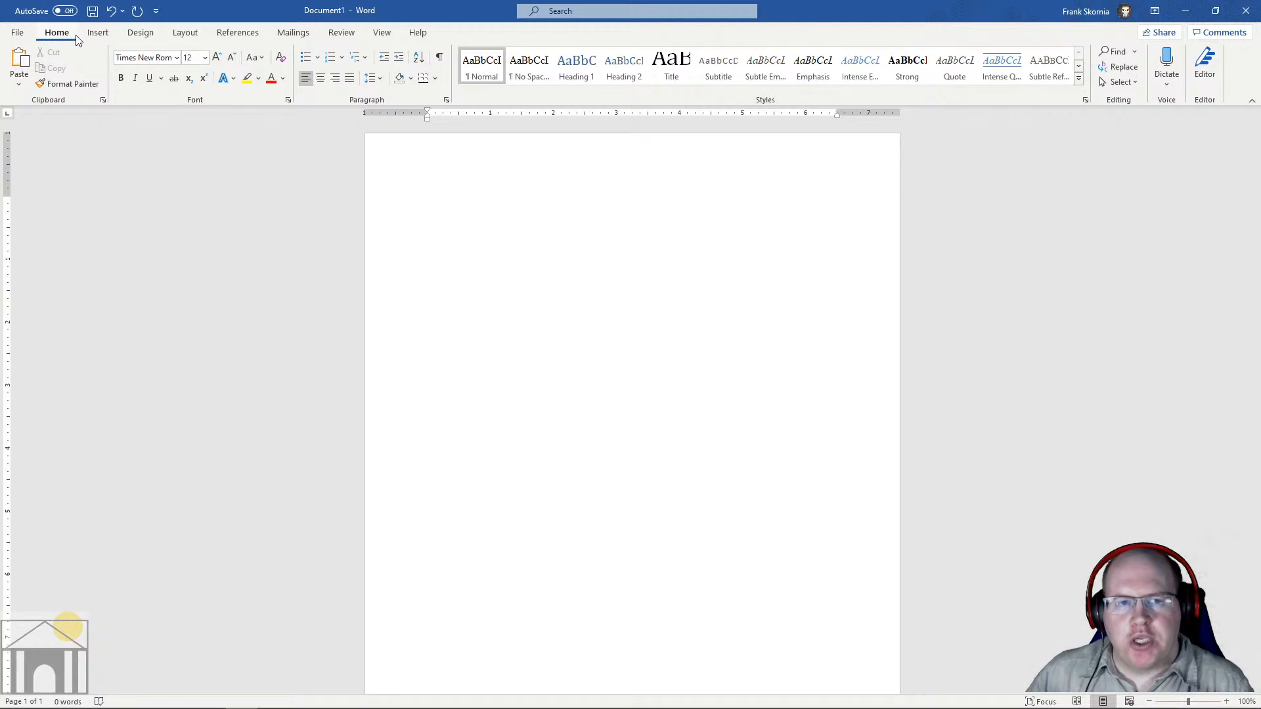
left_click(97, 36)
left_click(140, 34)
left_click(185, 33)
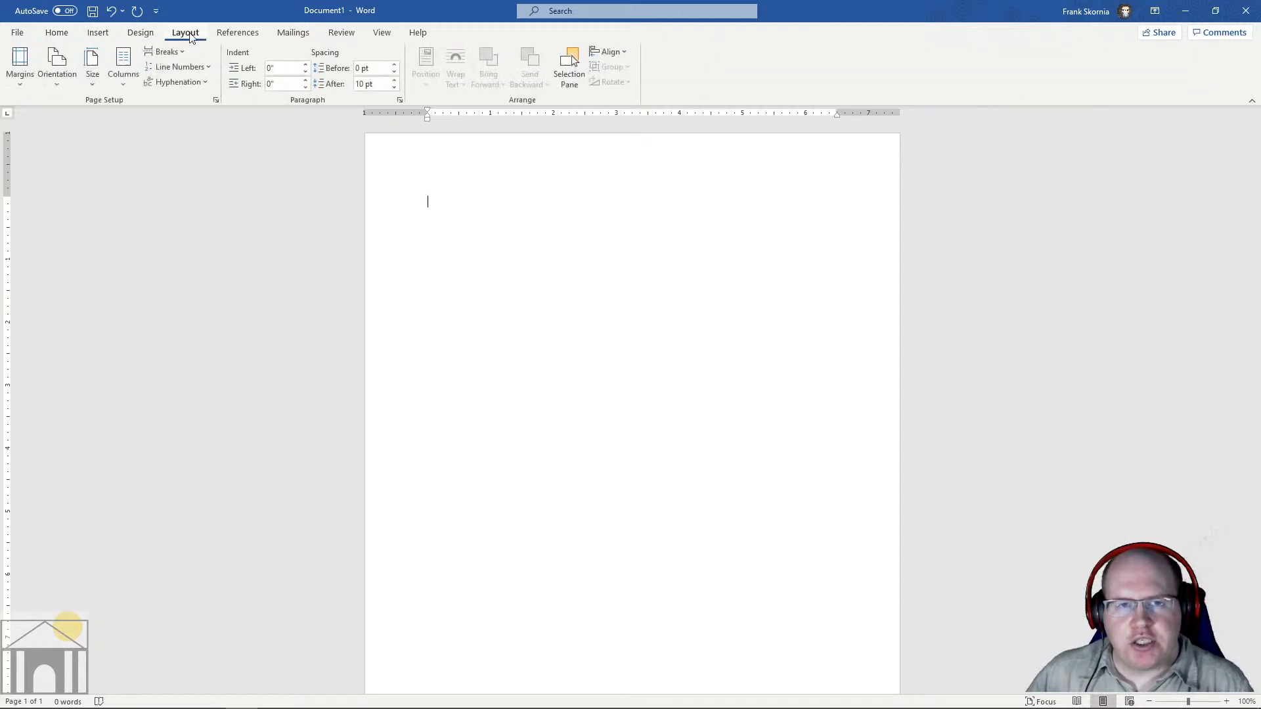
left_click(237, 35)
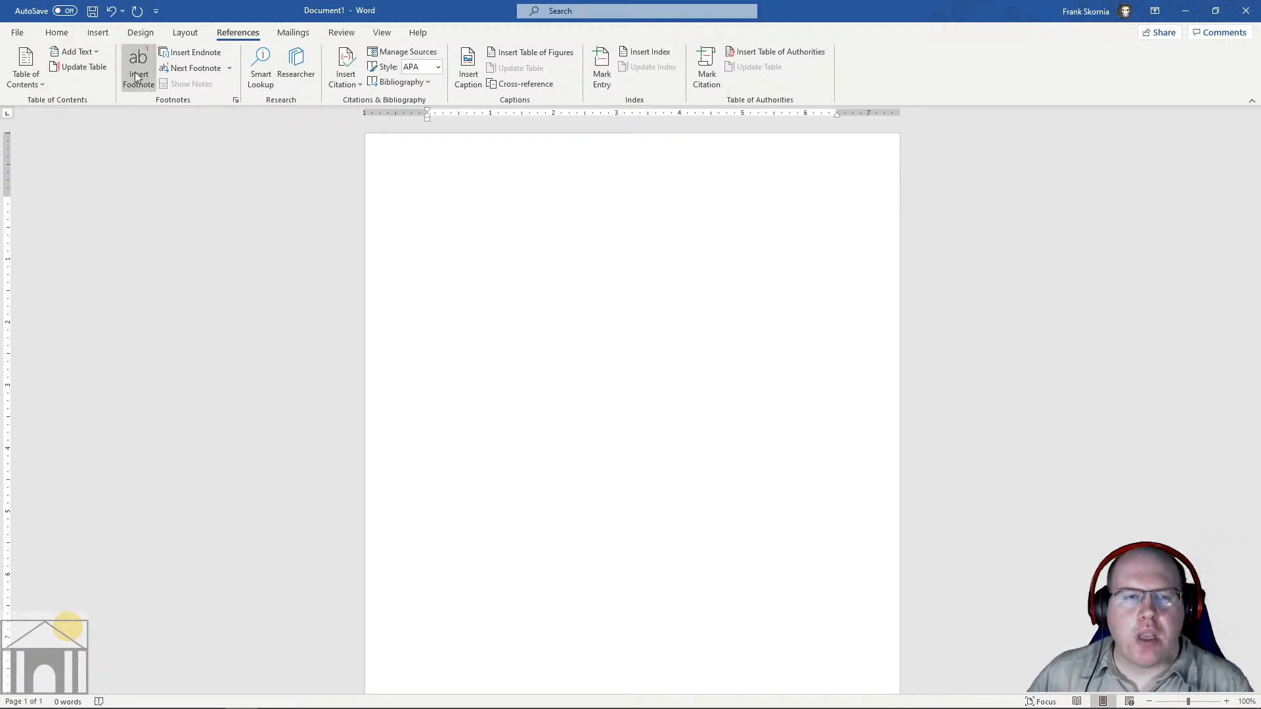
left_click(57, 33)
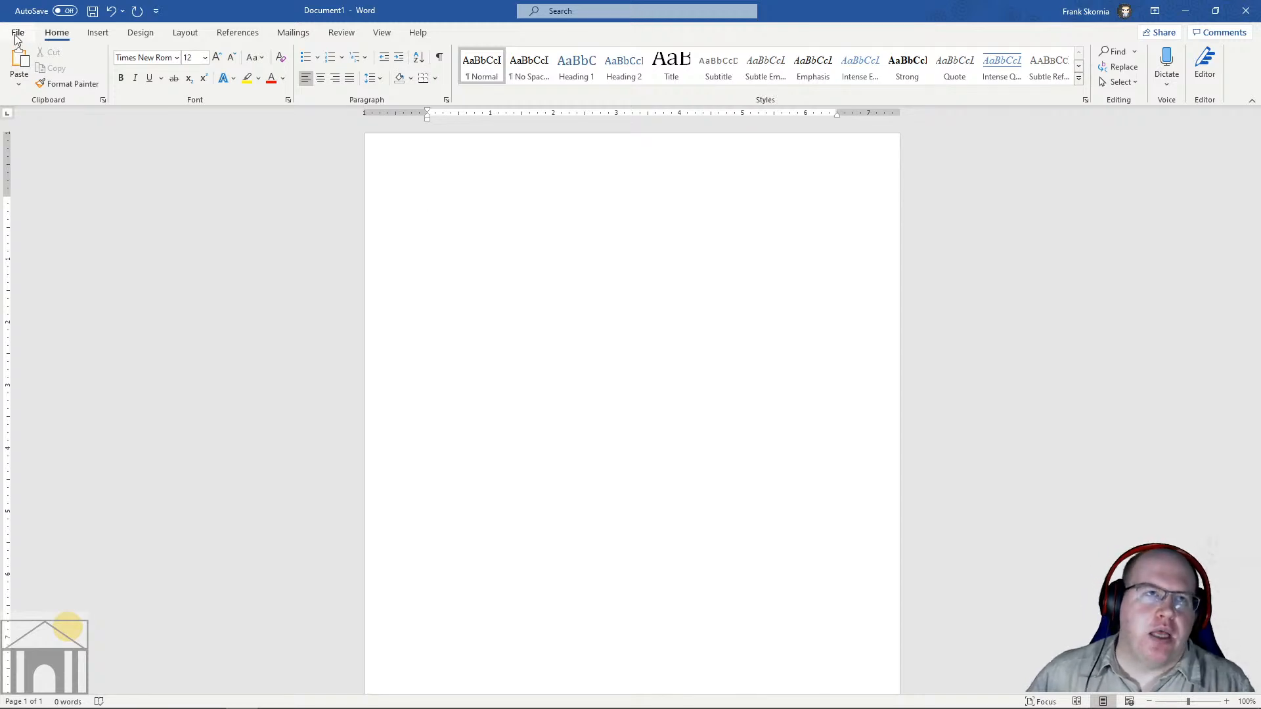
Step: Look through the new-document templates, the recent files available for opening, and the current document's properties
left_click(18, 33)
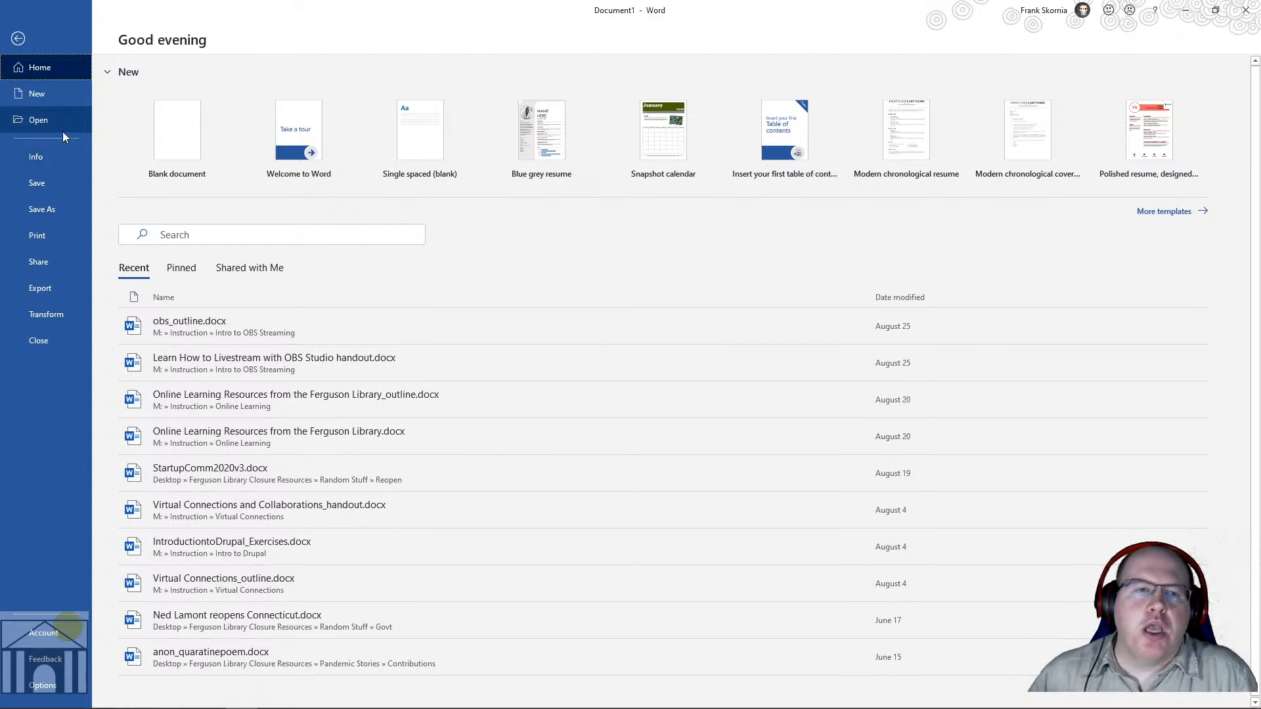
left_click(42, 93)
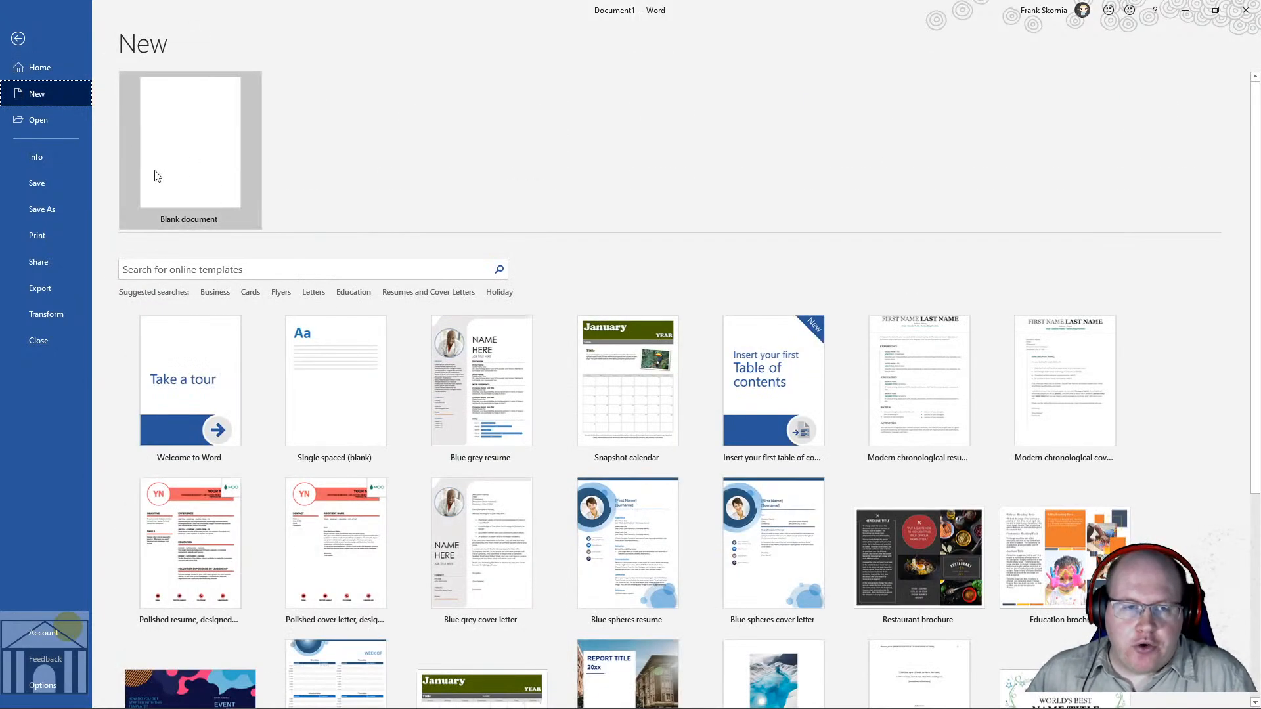
left_click(33, 120)
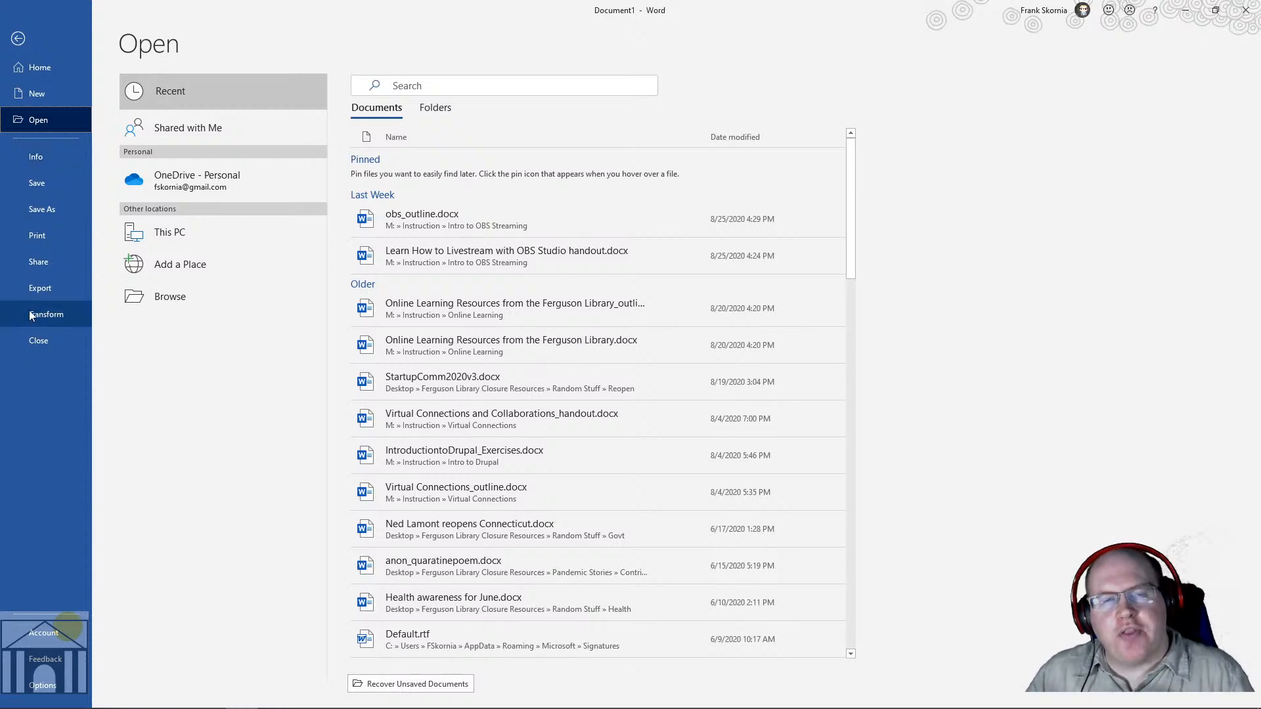
left_click(40, 157)
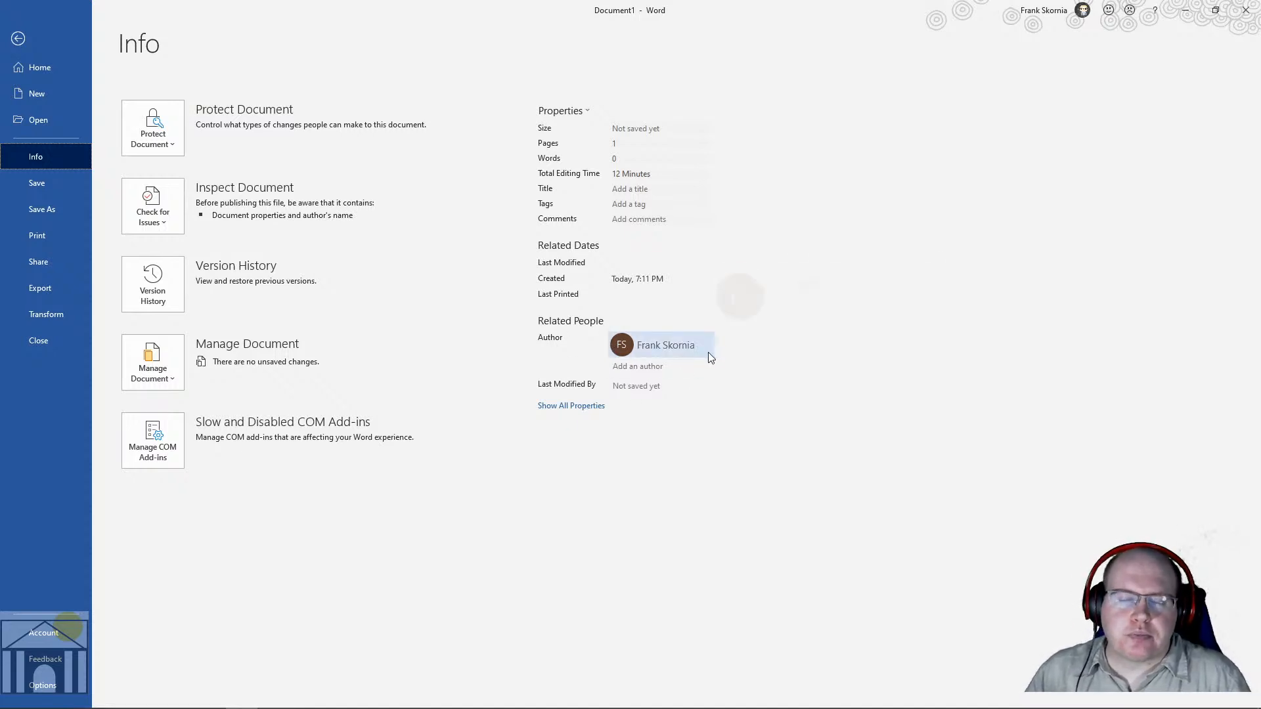
mouse_move(707, 352)
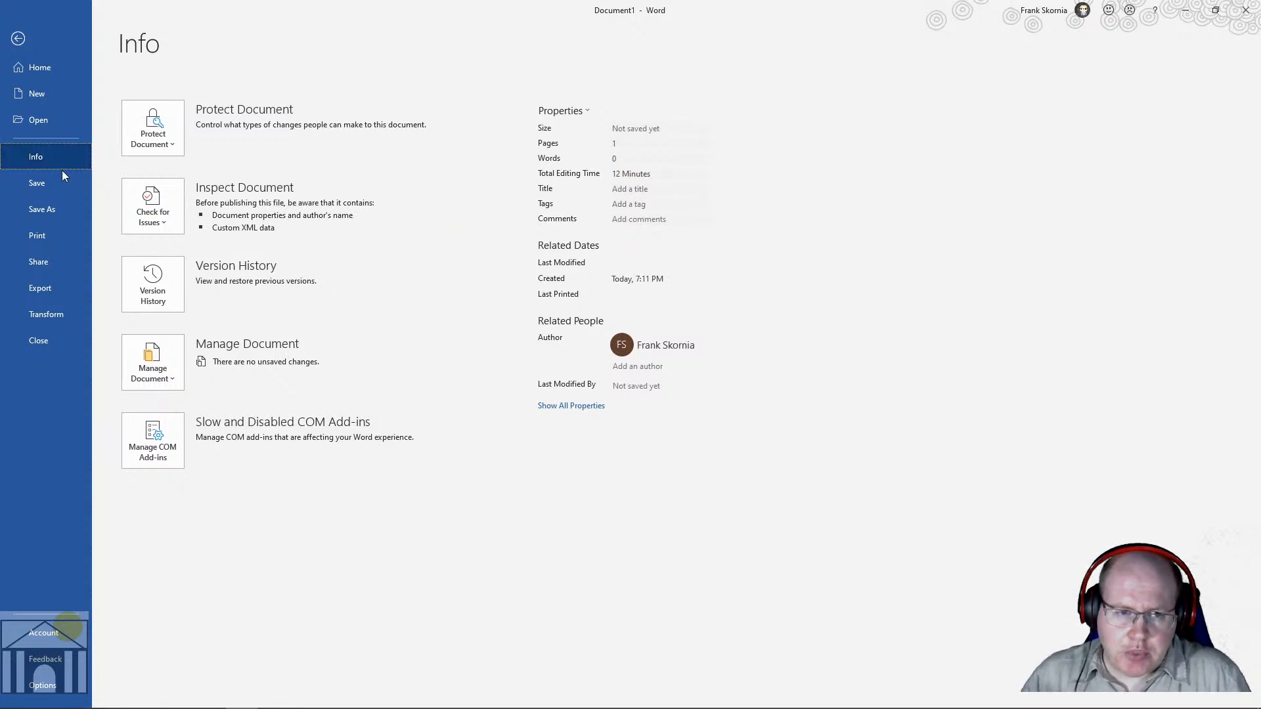
Step: Start saving the new document and choose the Desktop as its save location
left_click(41, 183)
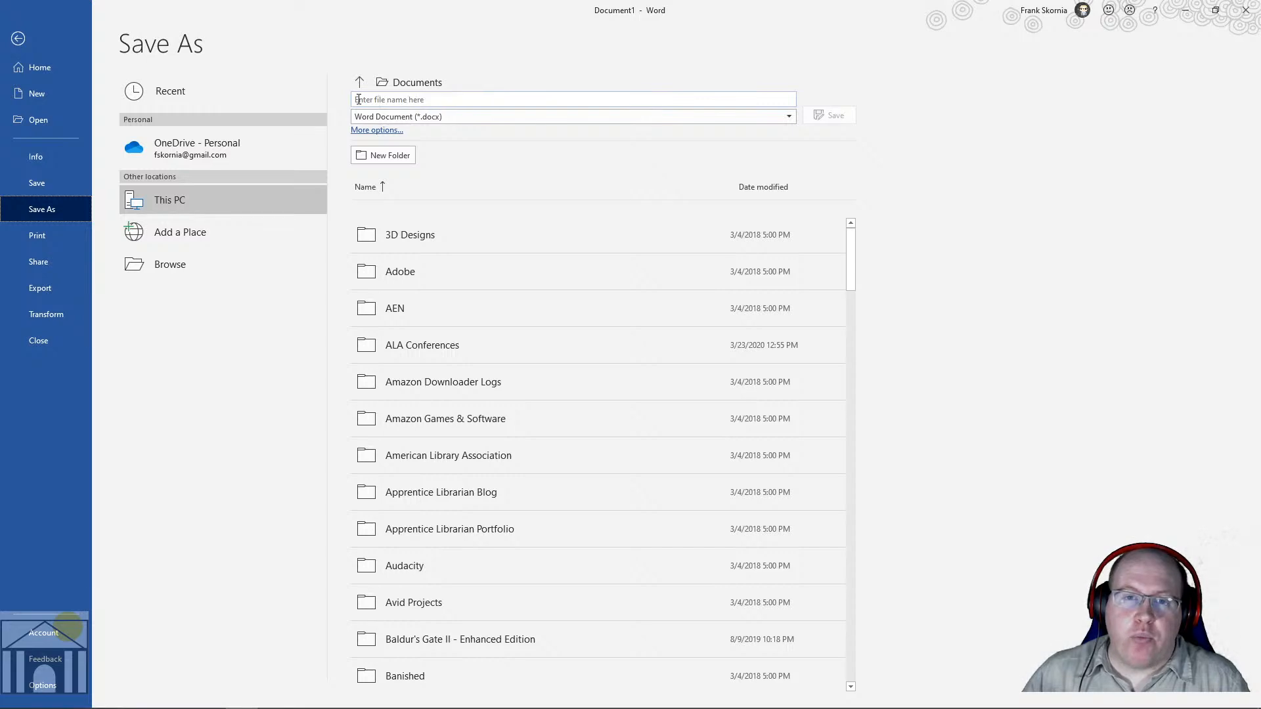
left_click(388, 102)
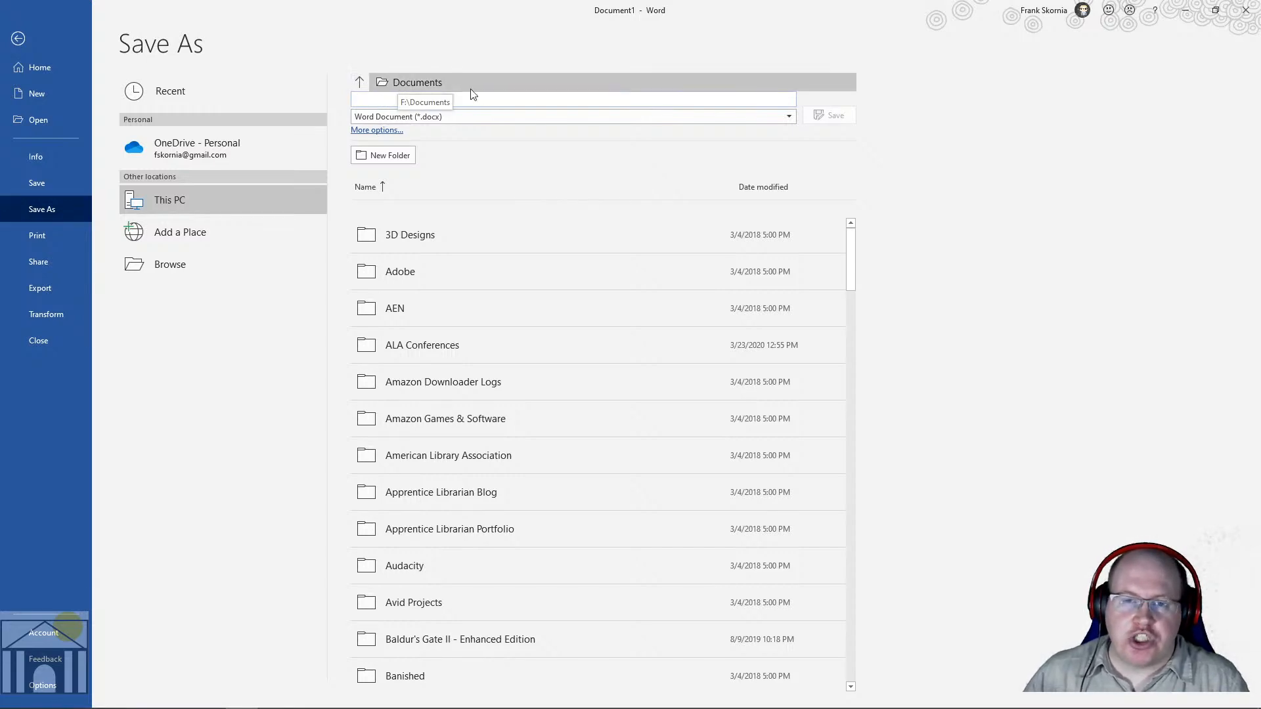
left_click(405, 82)
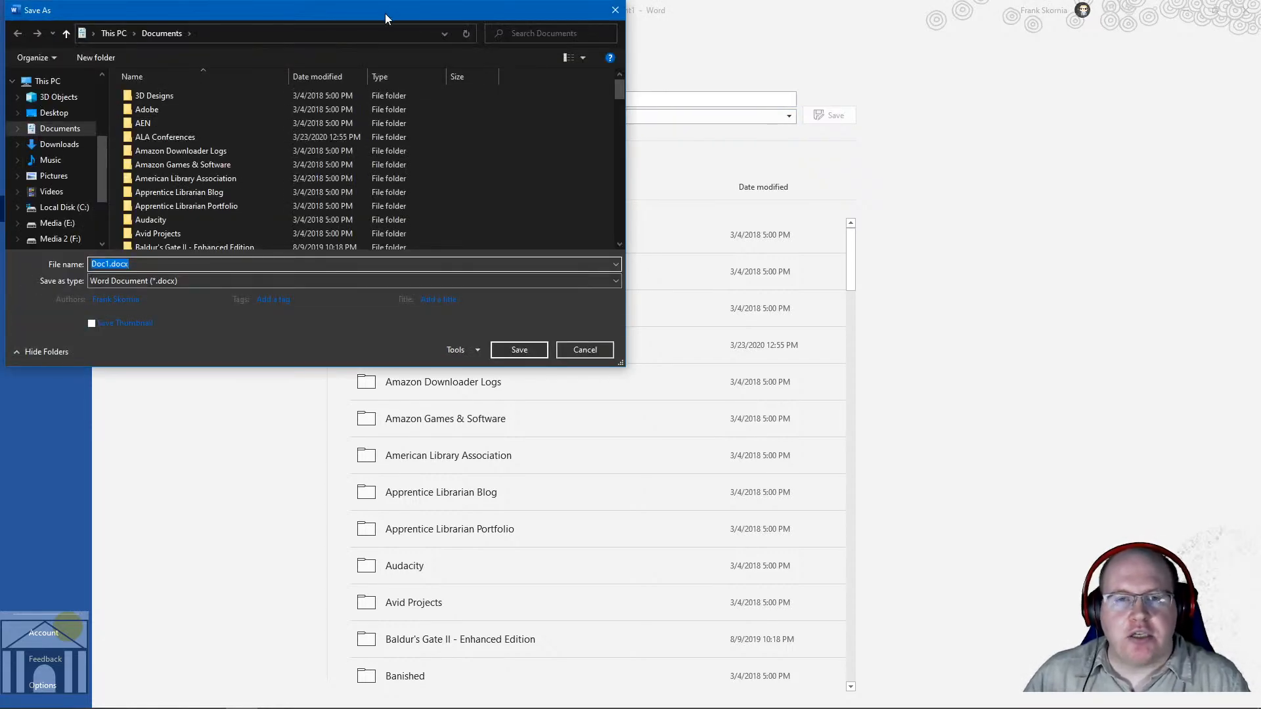
left_click_drag(385, 13, 657, 161)
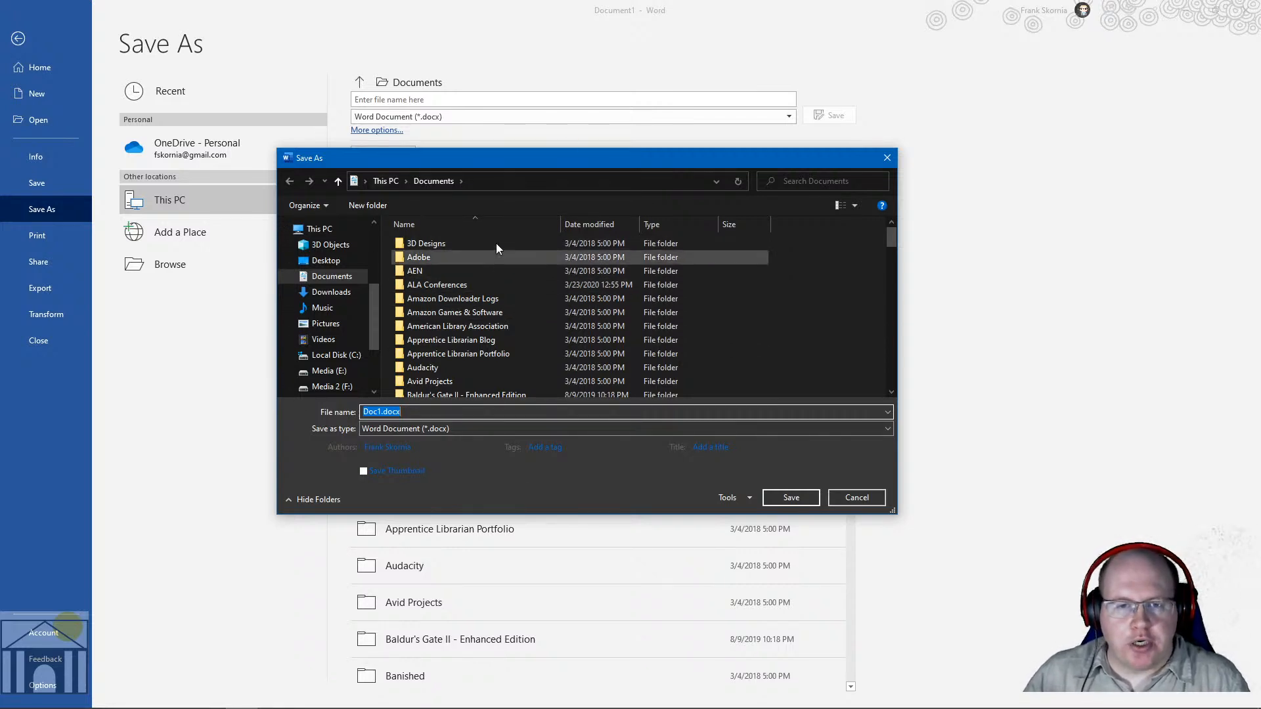
left_click(336, 263)
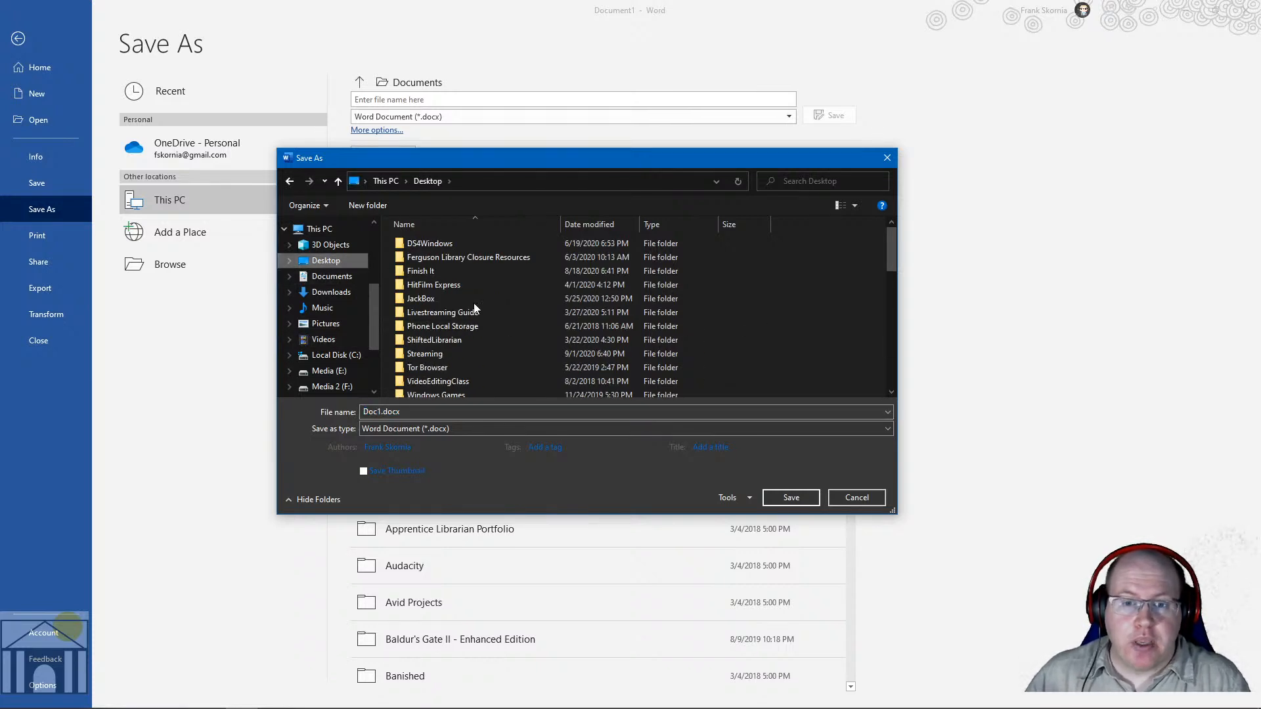
Step: Name the file BasicWordClass and save it as a Word document
left_click(391, 412)
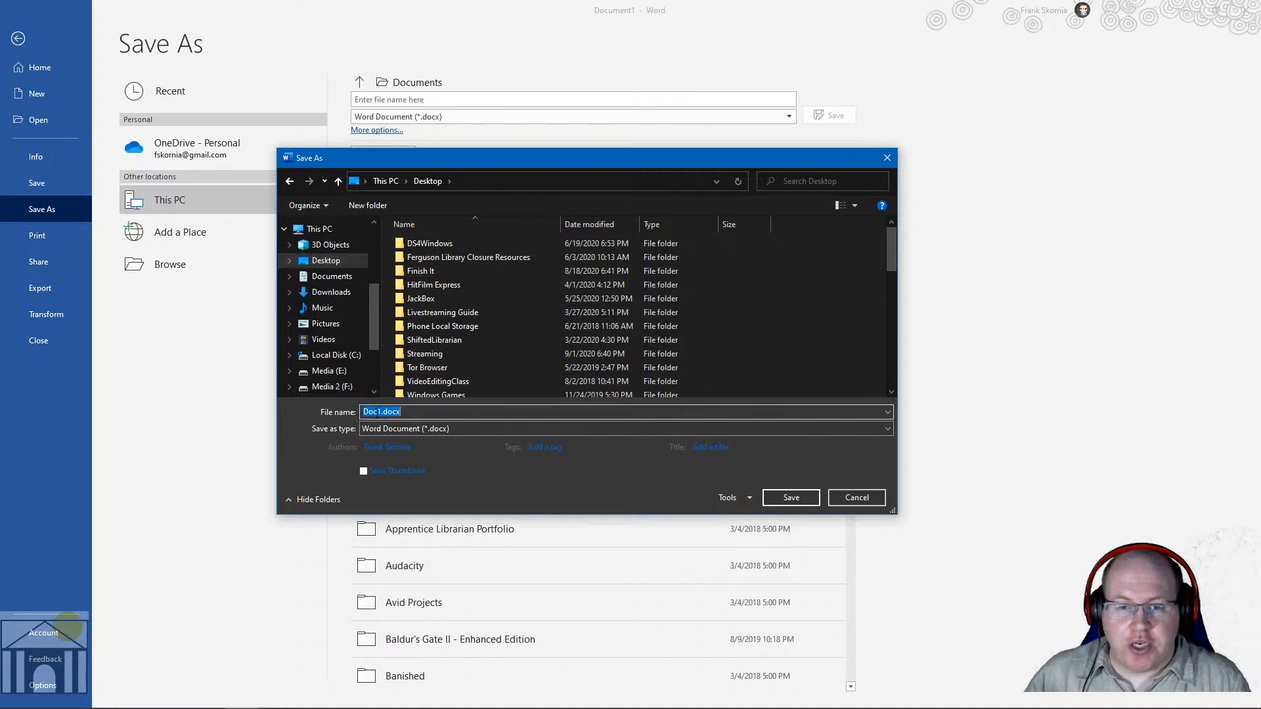
left_click(400, 412)
double_click(393, 412)
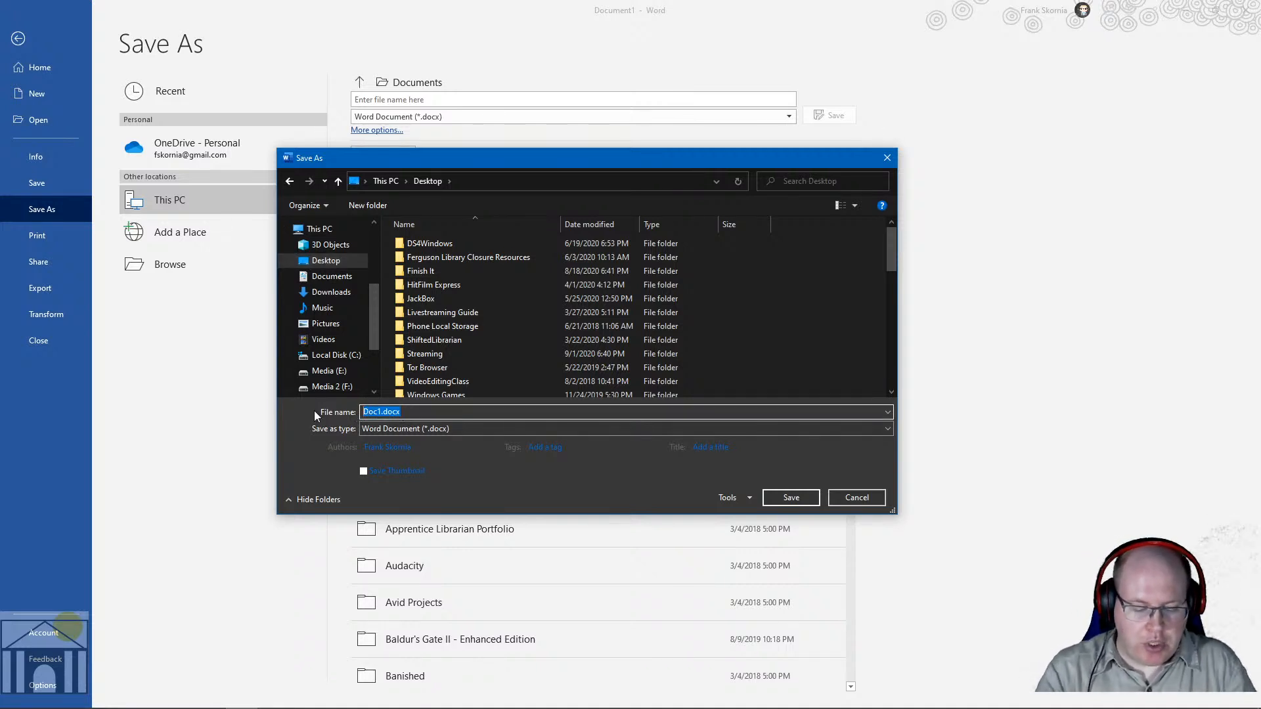
type("BasicW")
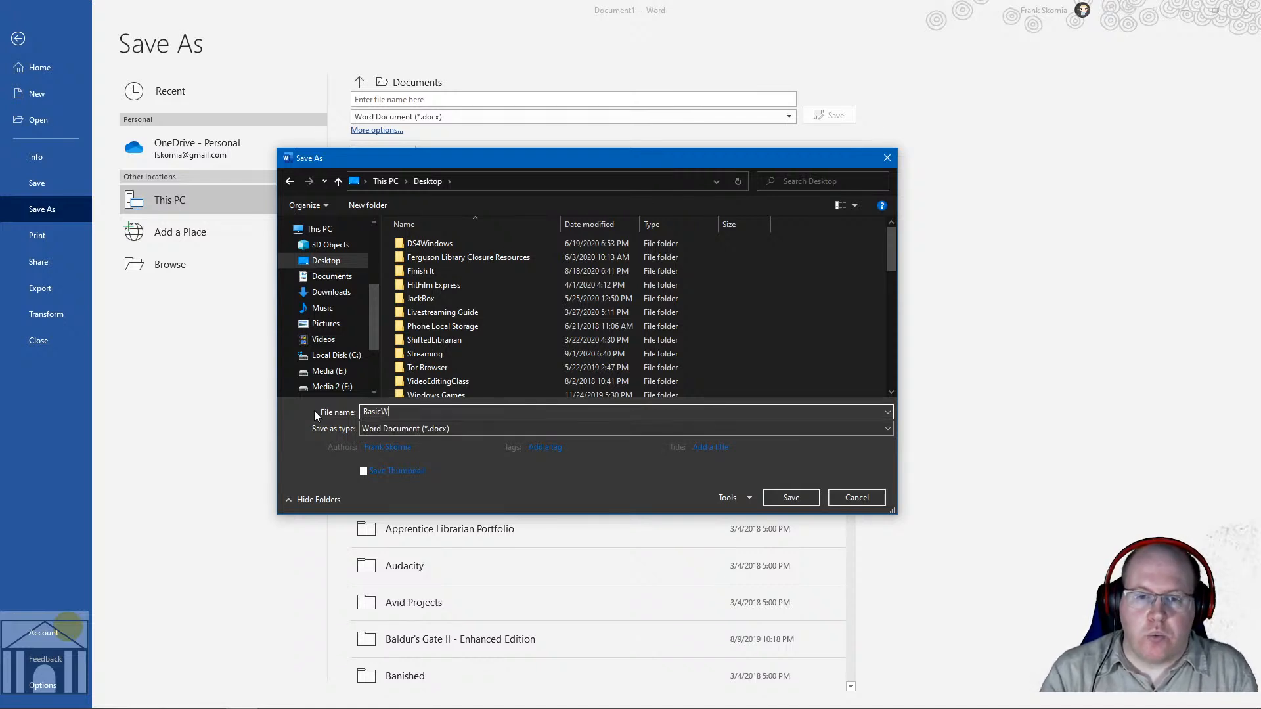
type("ordCla")
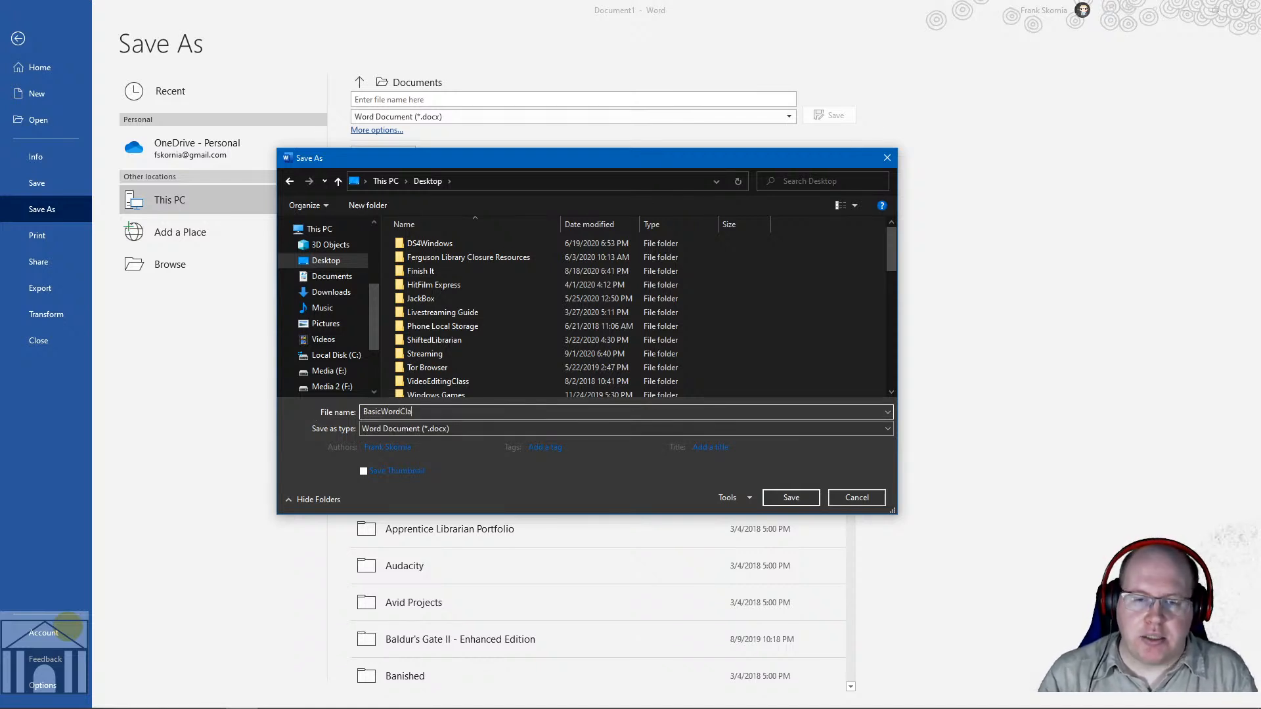
type("ss")
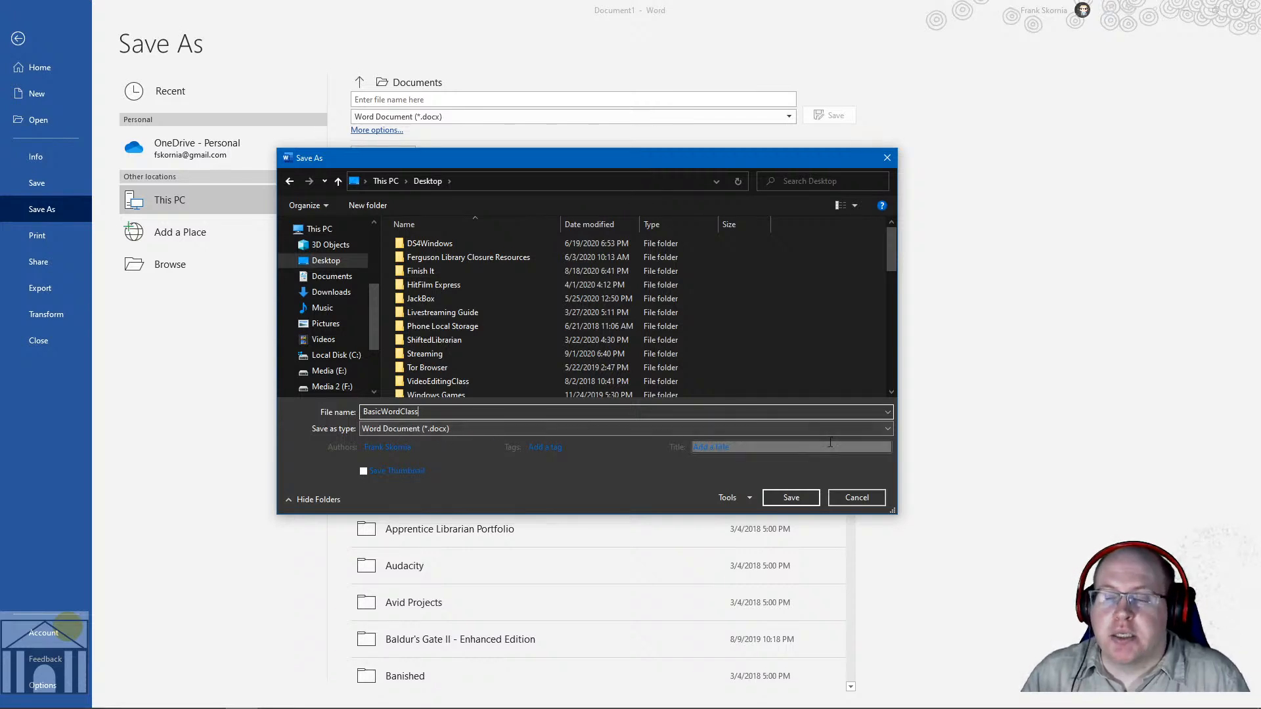
left_click(792, 498)
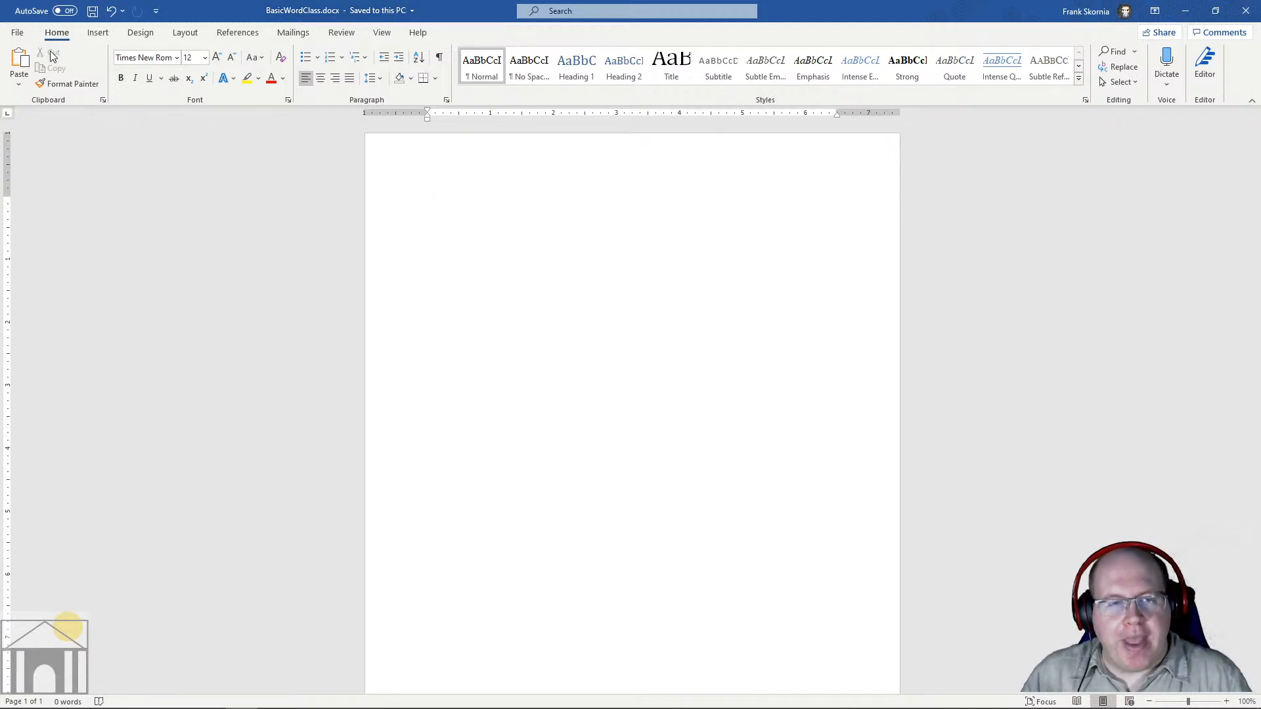
Step: Save the document again and save a copy under the same name in the Desktop's Ferguson Library Closure Resources folder
left_click(19, 34)
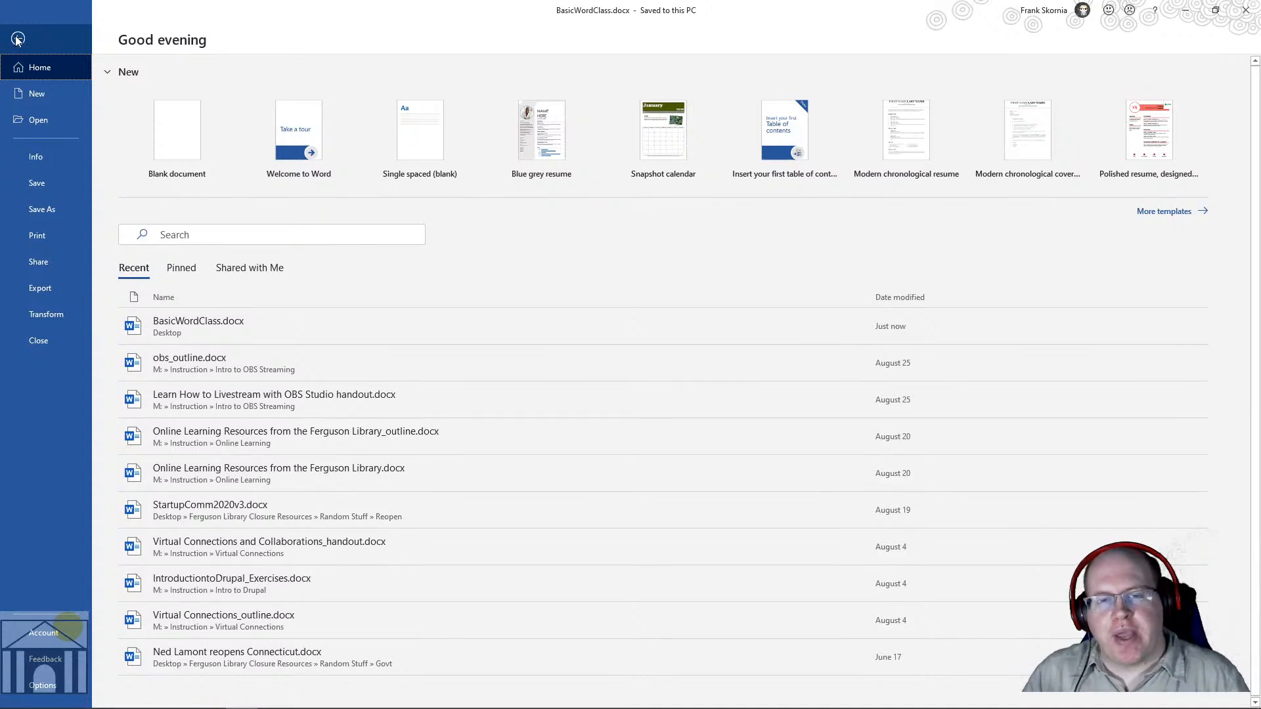
left_click(47, 185)
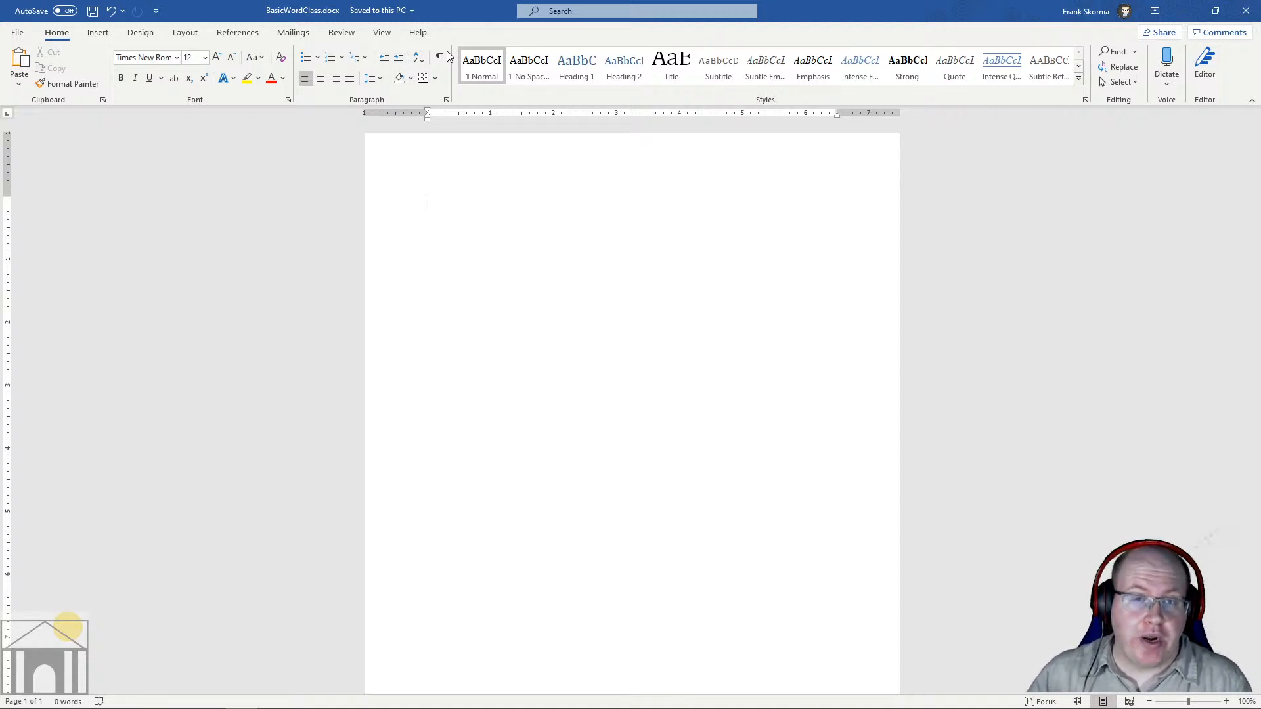
left_click(18, 36)
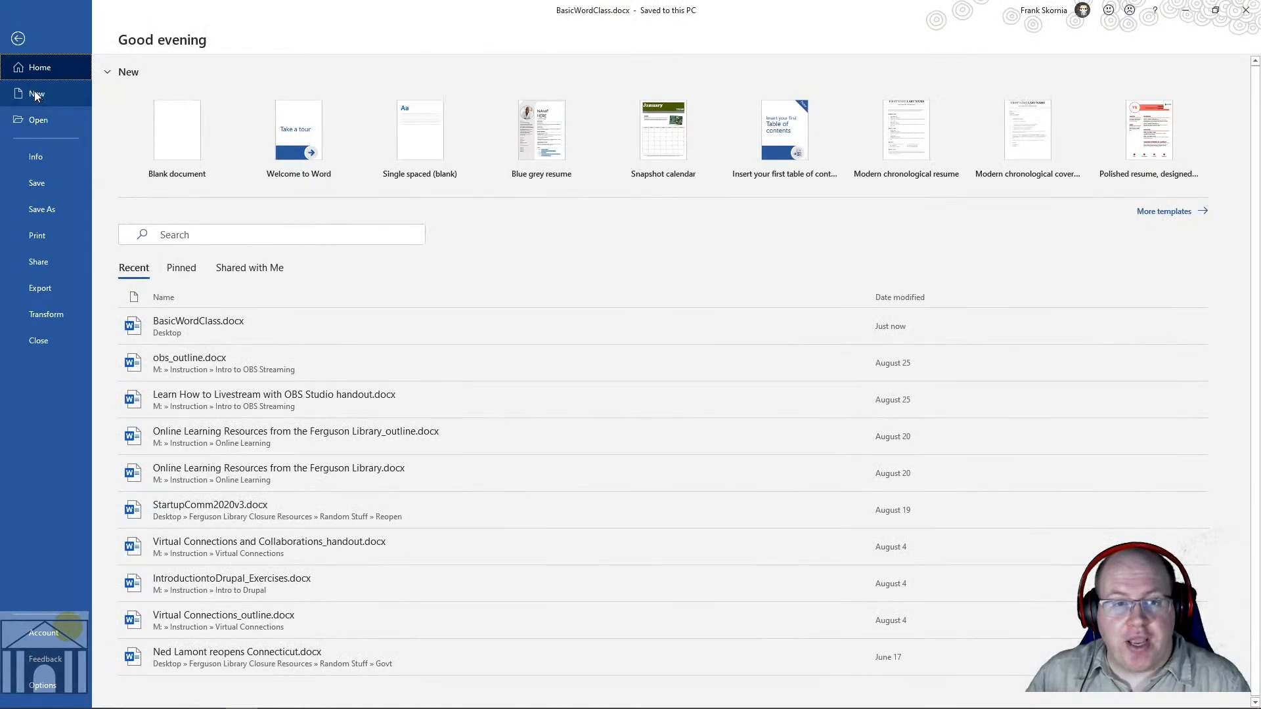
left_click(40, 210)
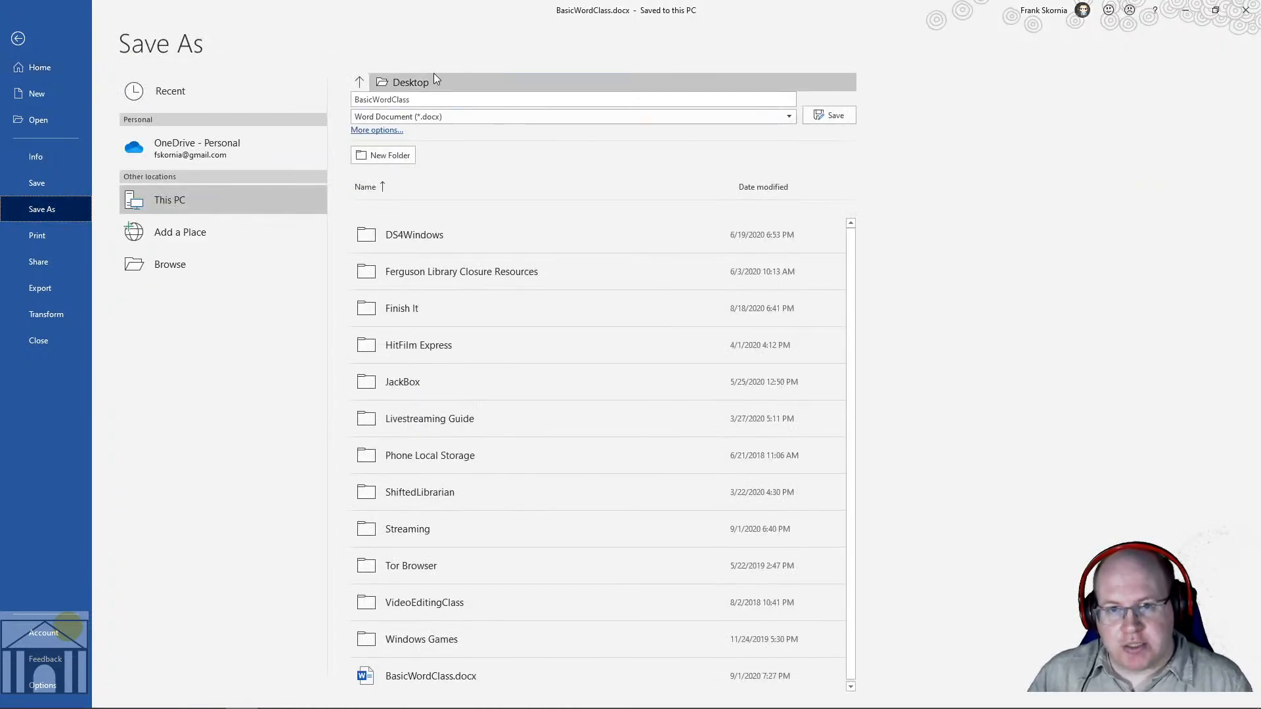
left_click(400, 82)
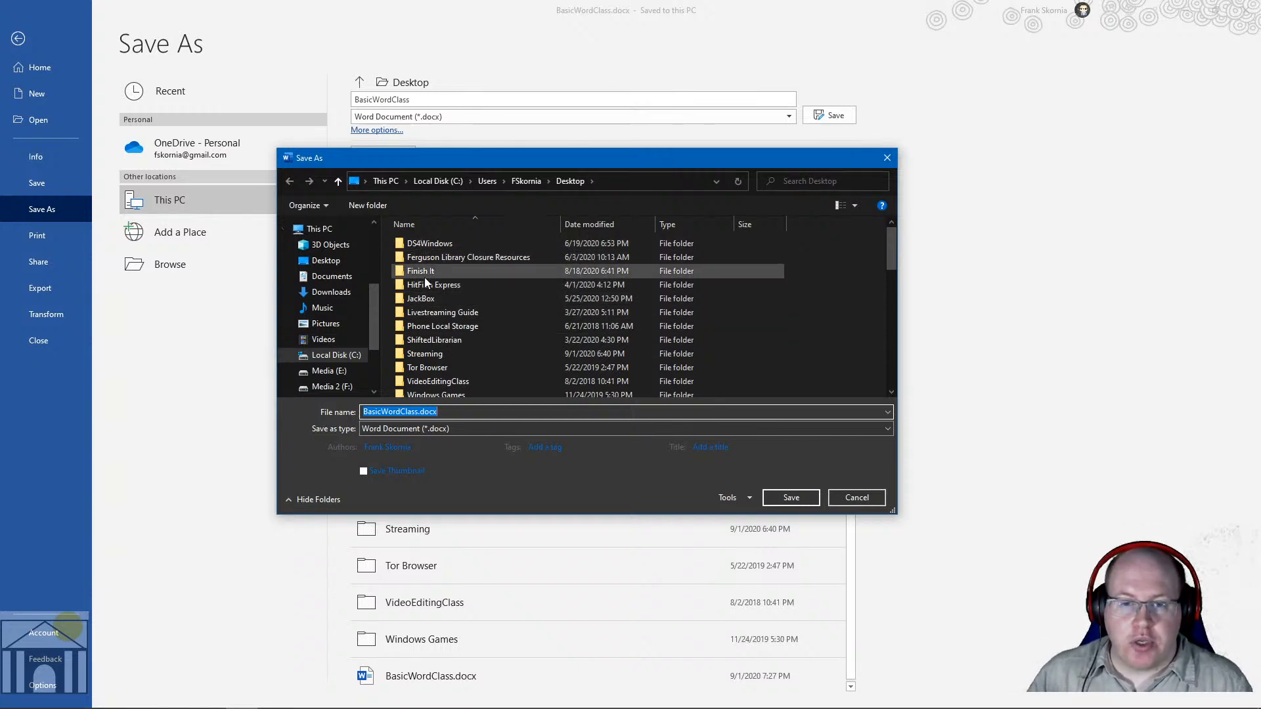
double_click(451, 258)
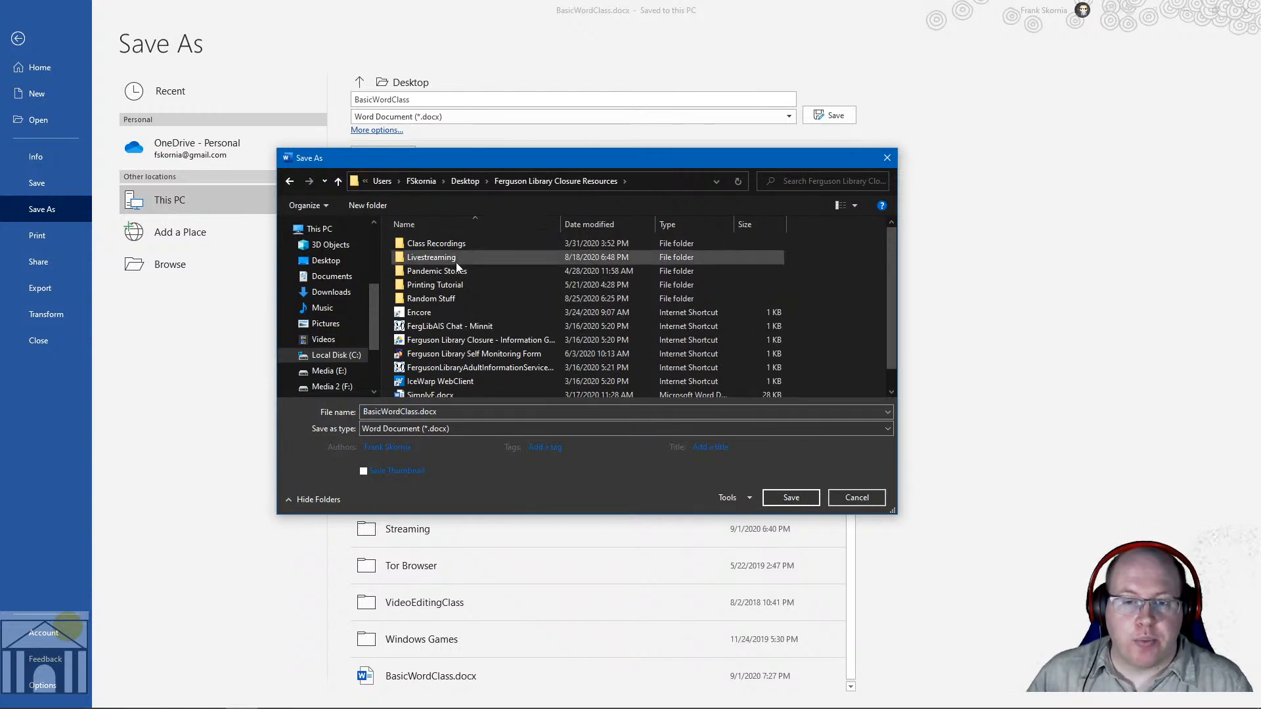
left_click(792, 498)
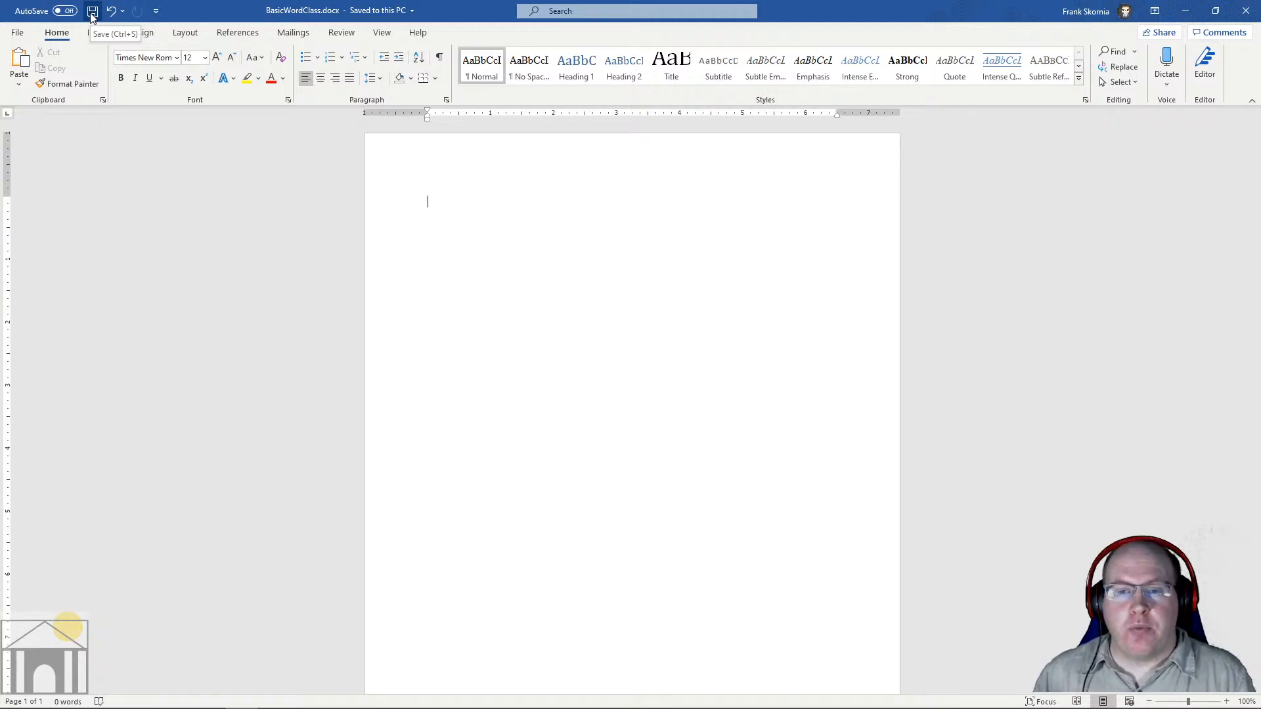
Step: Enter the placeholder text "jsdkjhsdkhsfkjhldslsdfsjlkjdslks" on the blank page and save the document
type("jsdkjhsdkhsfkjt")
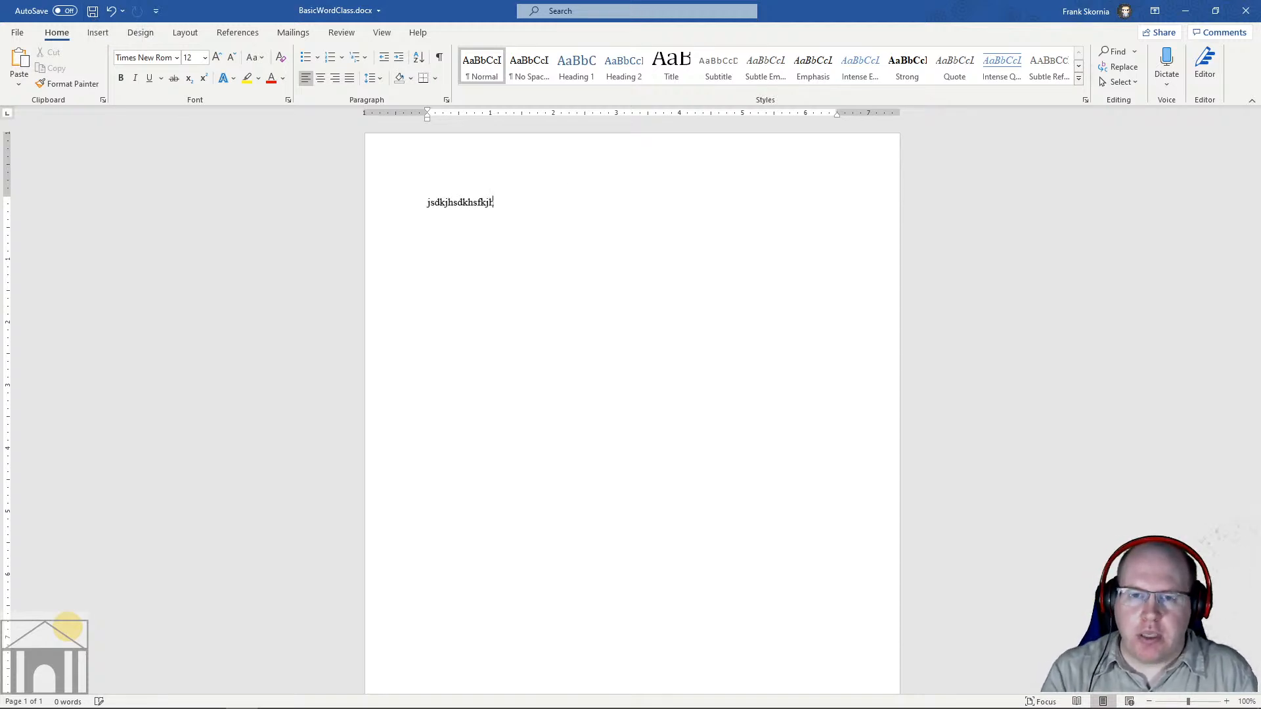
type("ldslsdfsjlkjdslks")
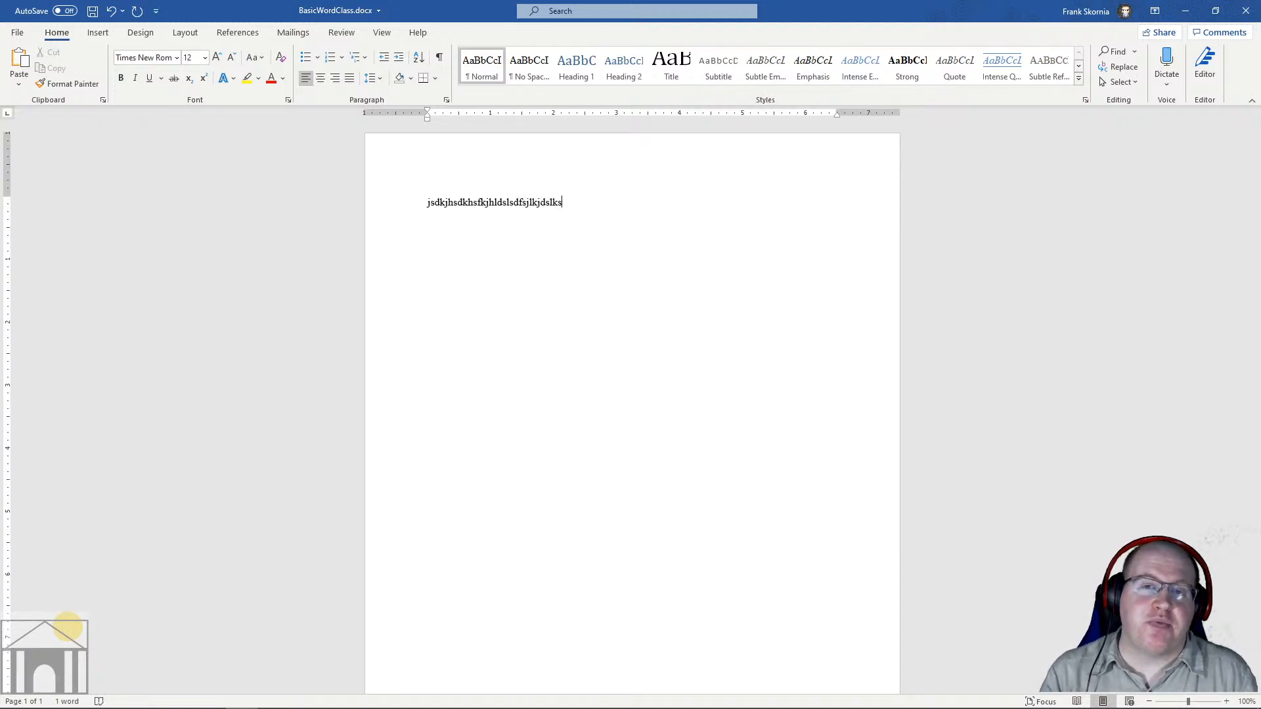
key("ctrl+s")
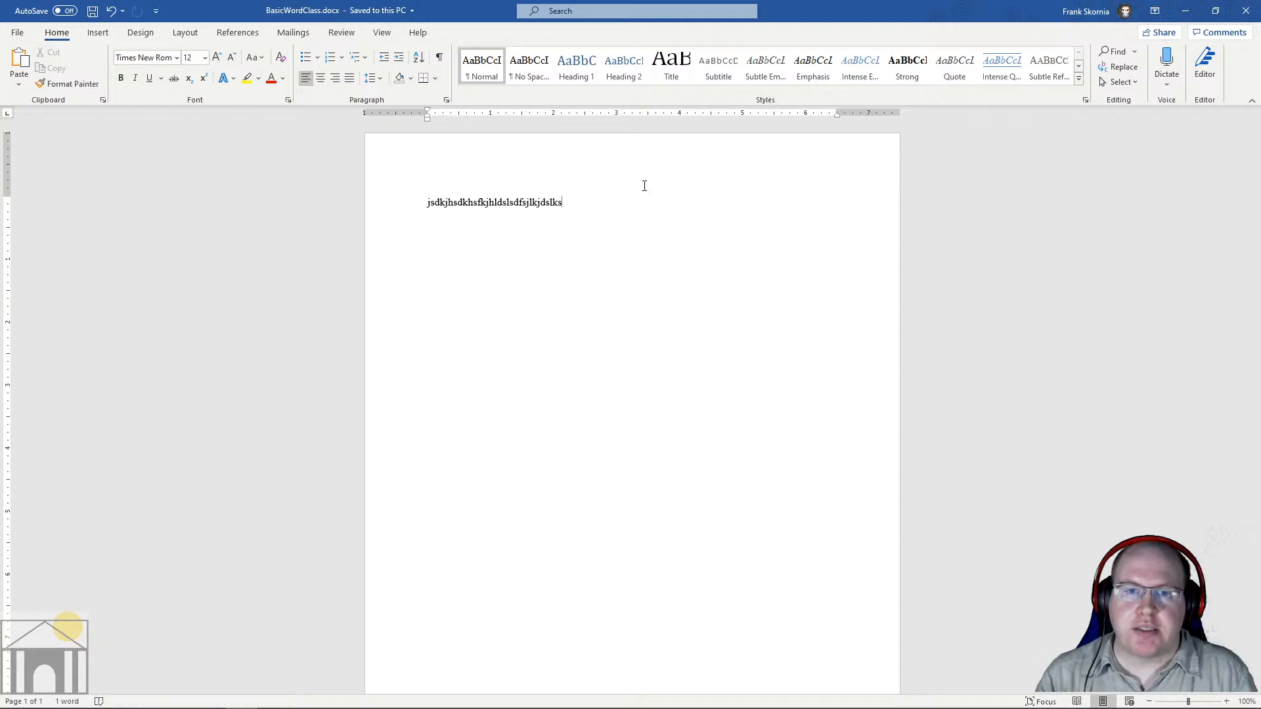
Step: Delete all the placeholder text from the page and save the document again
key("BackSpace")
key("BackSpace")
key("BackSpace")
key("BackSpace")
key("BackSpace")
key("BackSpace")
key("BackSpace")
key("BackSpace")
key("BackSpace")
key("BackSpace")
key("BackSpace")
key("BackSpace")
key("BackSpace")
key("BackSpace")
key("BackSpace")
key("BackSpace")
key("BackSpace")
key("BackSpace")
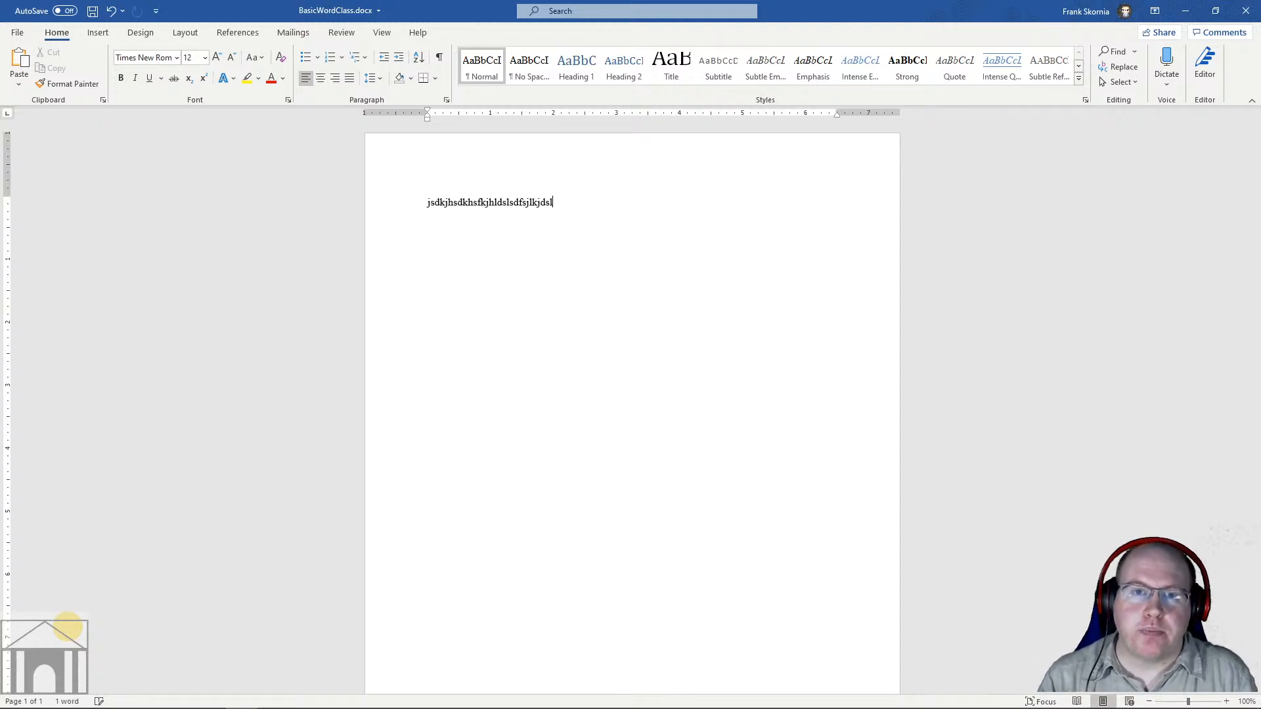
key("BackSpace")
key("BackSpace")
key("BackSpace")
key("BackSpace")
key("BackSpace")
key("BackSpace")
key("BackSpace")
key("BackSpace")
key("BackSpace")
key("BackSpace")
key("BackSpace")
key("BackSpace")
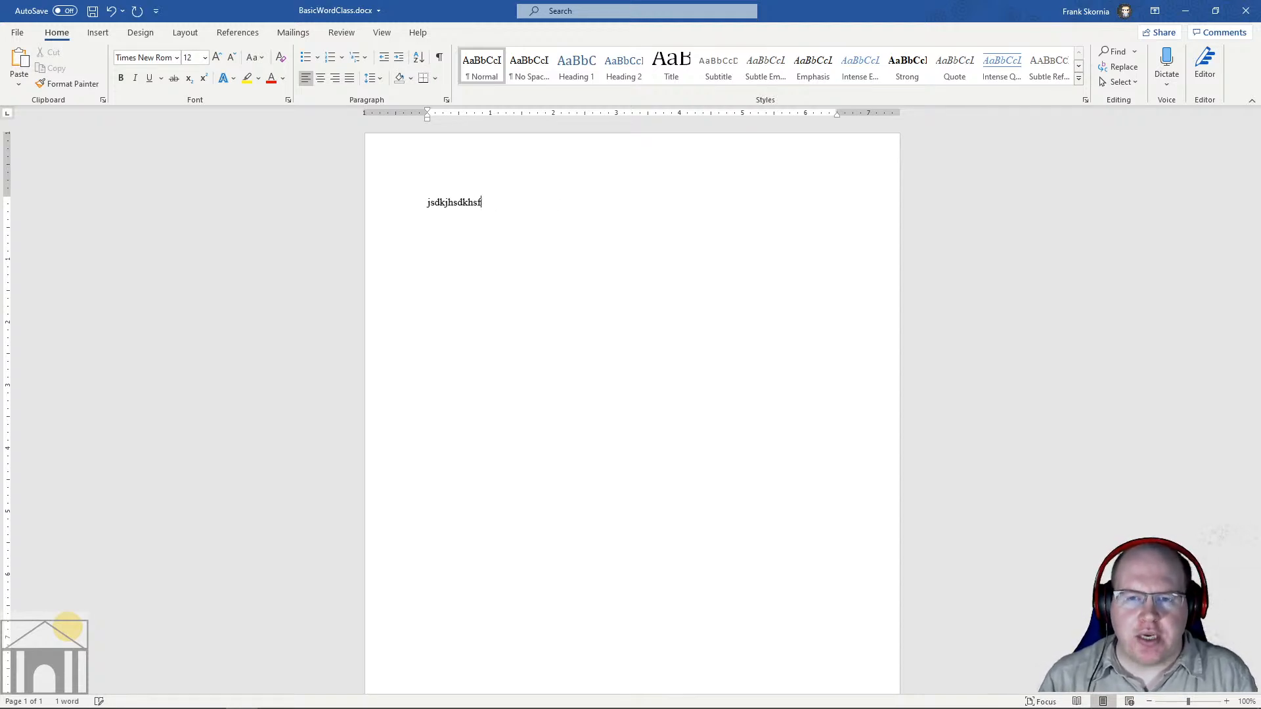
key("BackSpace")
key("BackSpace")
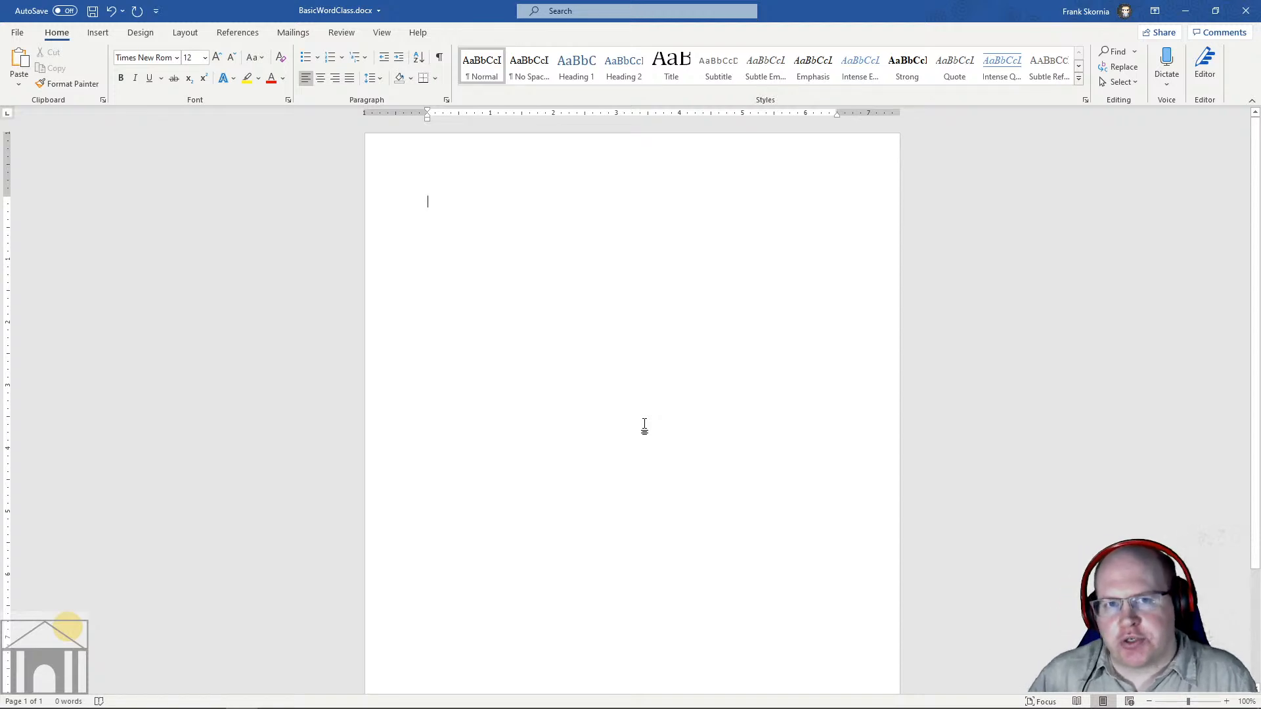
key("ctrl+s")
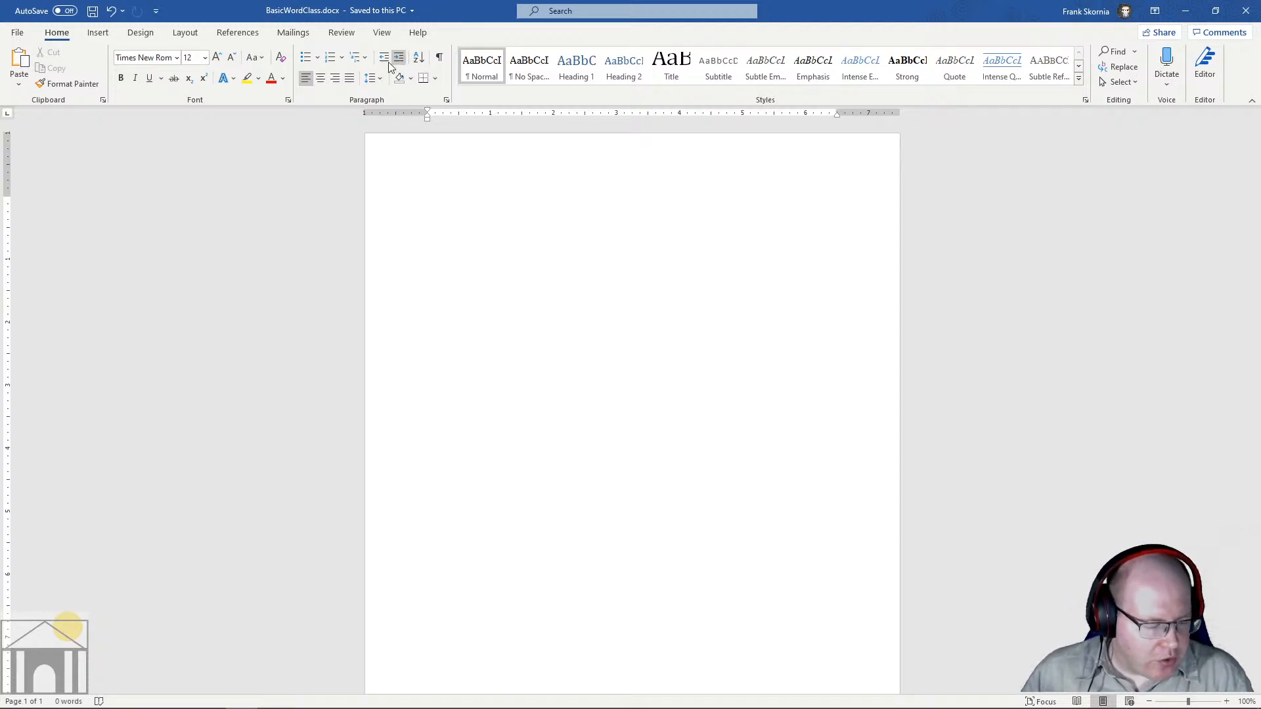
Step: Examine the document's print preview and the available options for page range and one- or two-sided printing
left_click(18, 33)
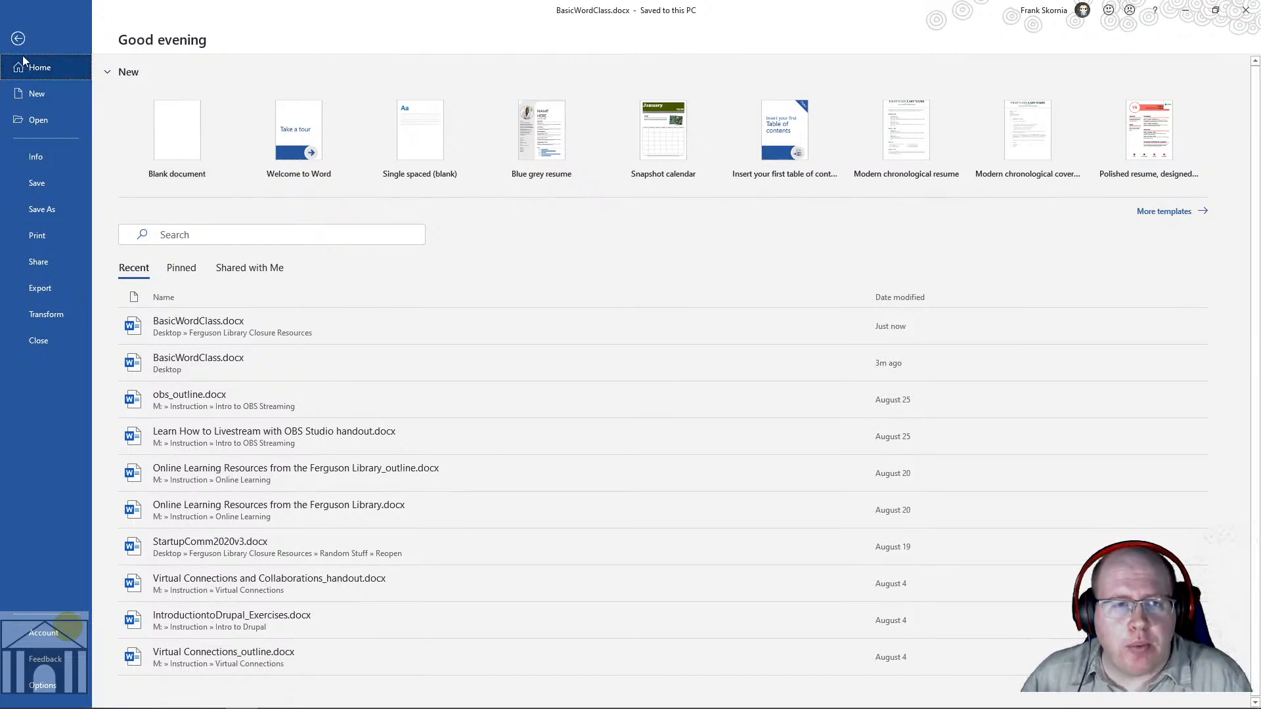
left_click(20, 38)
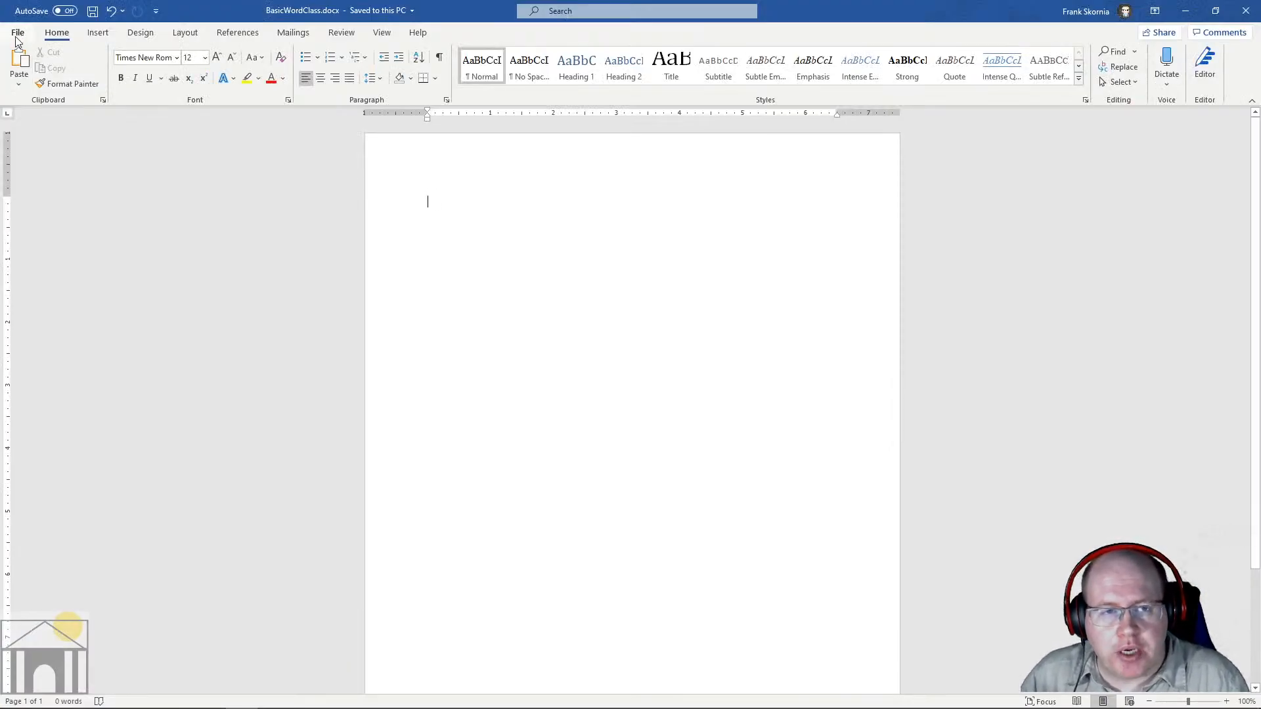
left_click(19, 39)
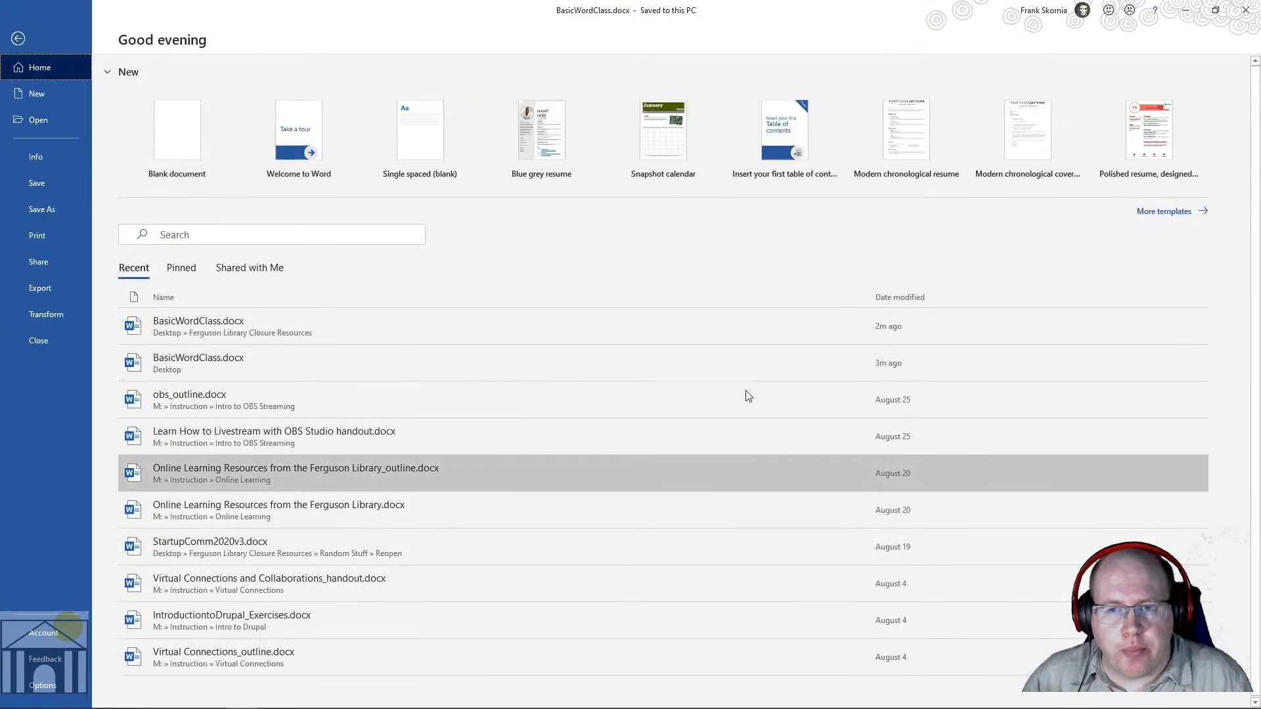
left_click(44, 234)
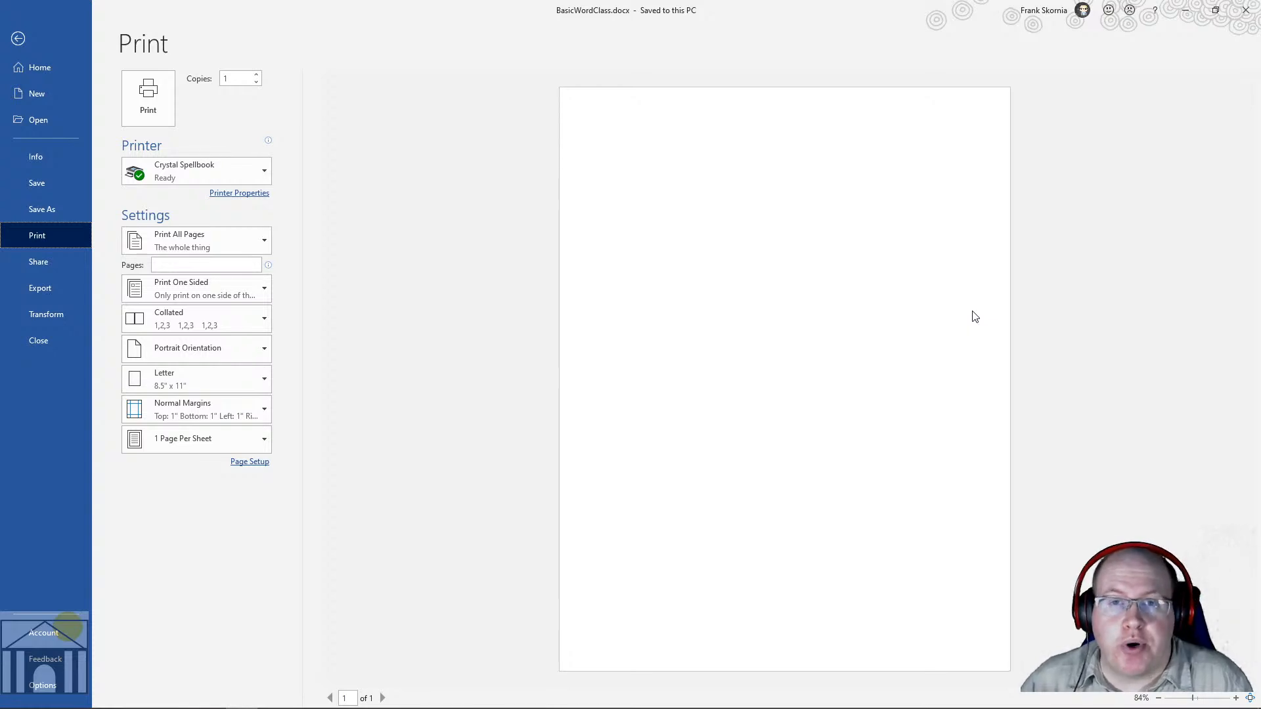
left_click(265, 250)
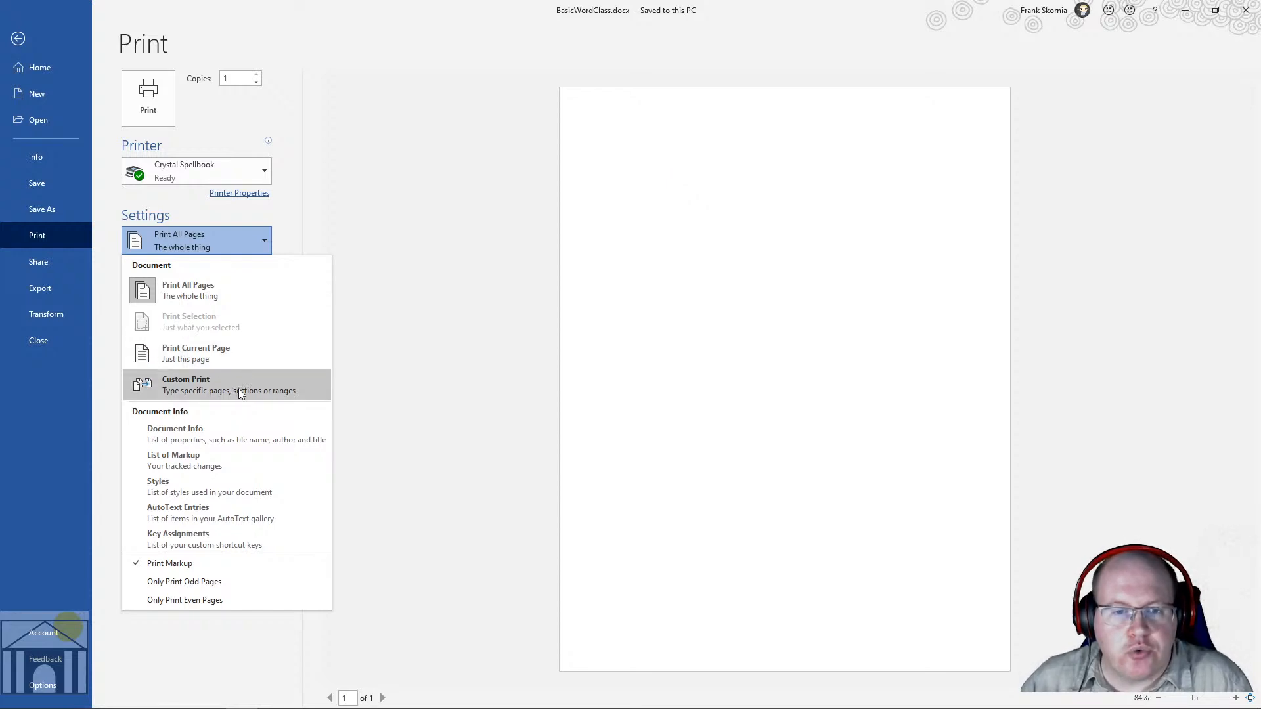
left_click(450, 331)
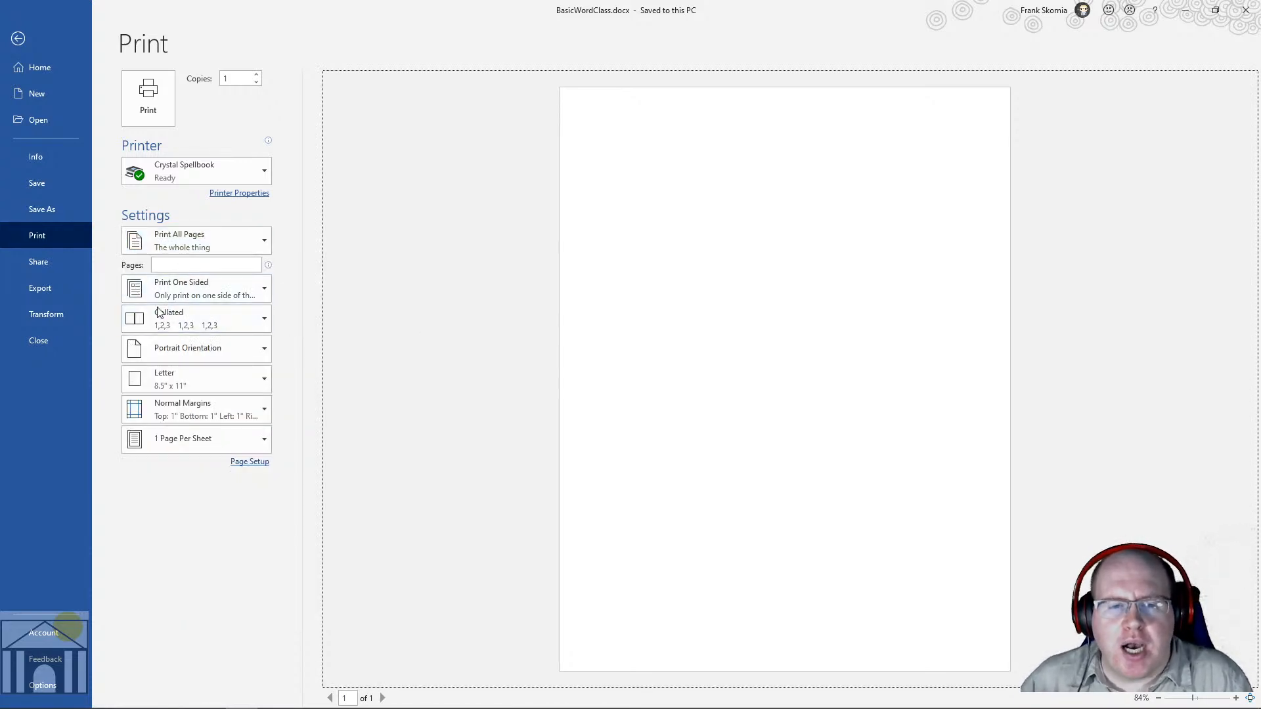
left_click(213, 291)
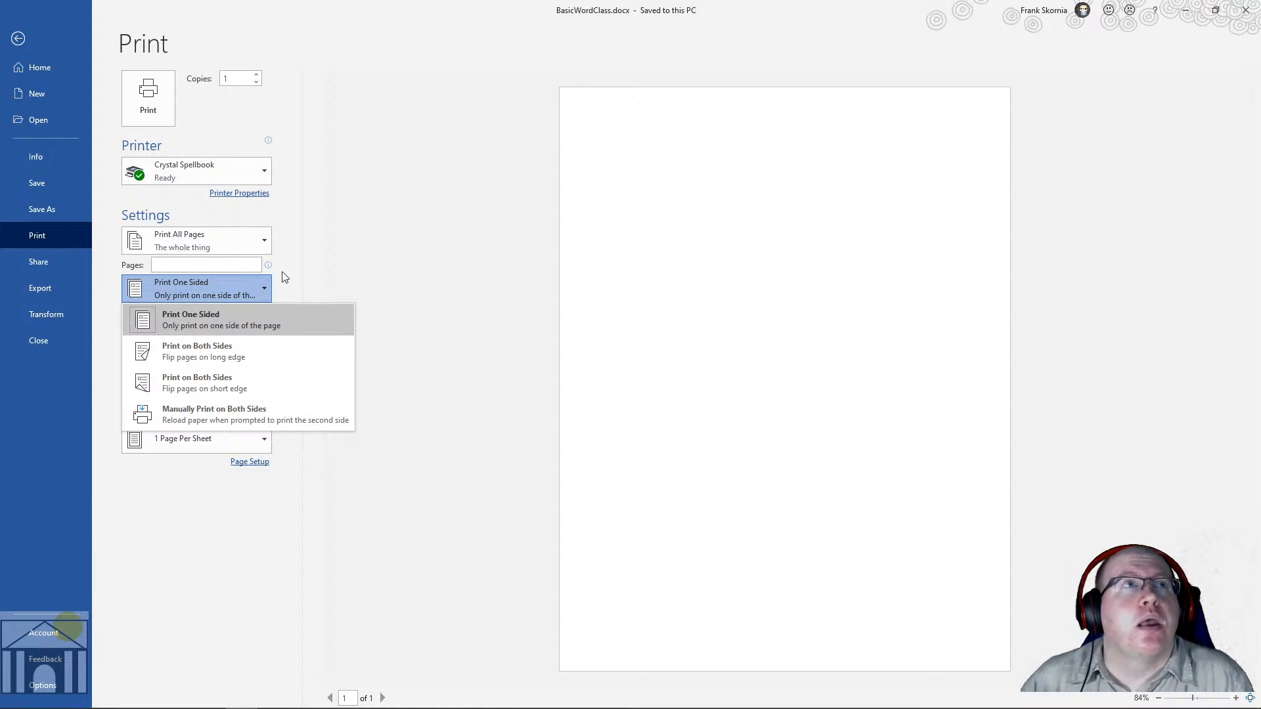
left_click(356, 260)
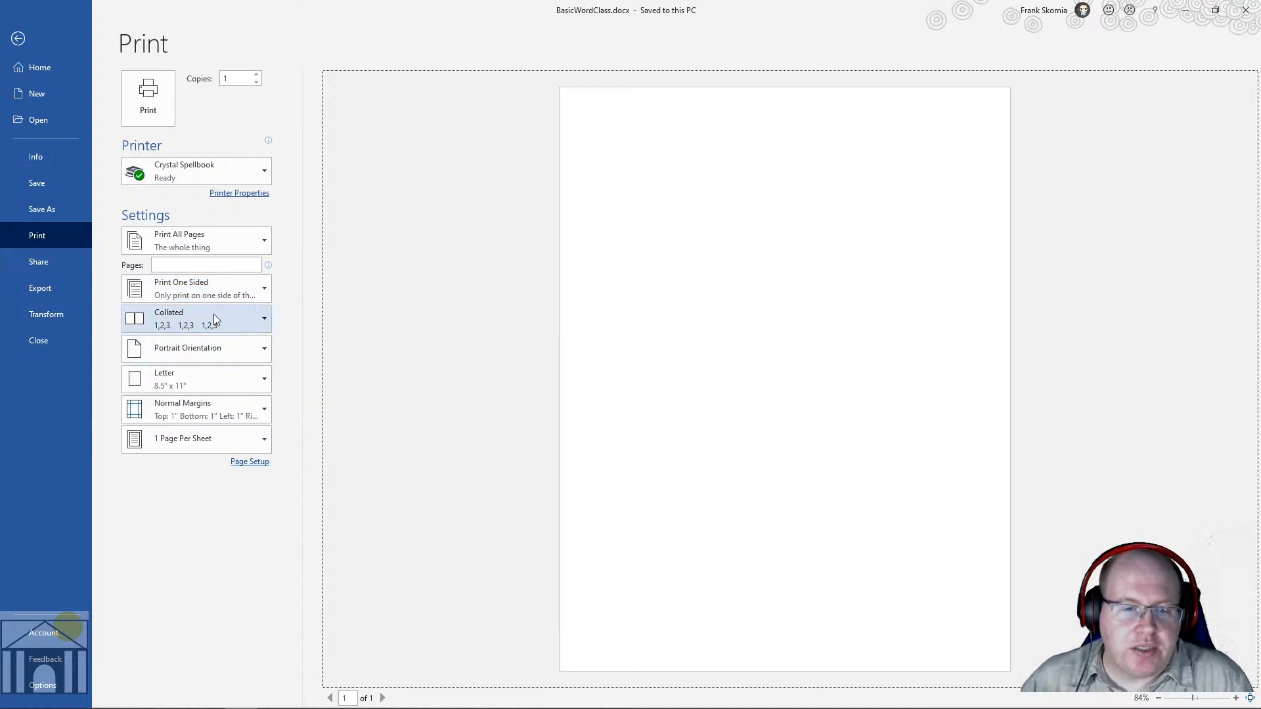
Step: Preview the page in Landscape Orientation and restore Portrait Orientation in the print settings
left_click(211, 352)
left_click(172, 412)
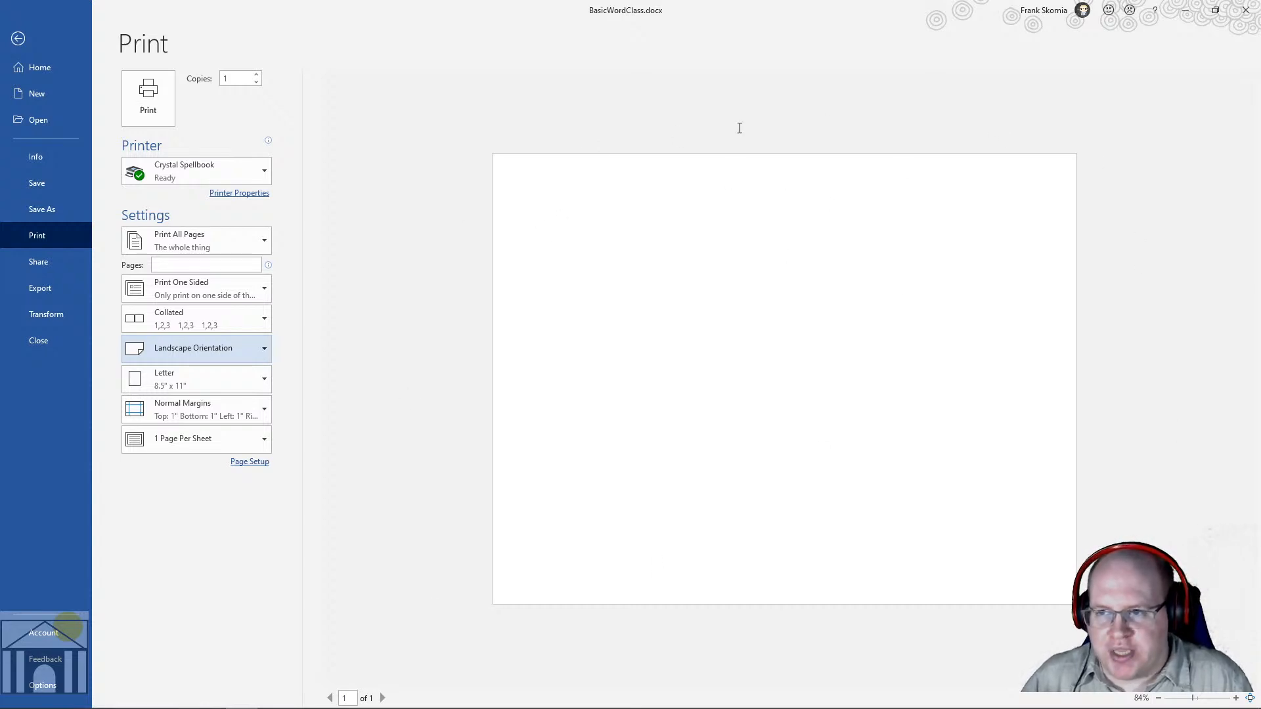
left_click(198, 354)
left_click(195, 380)
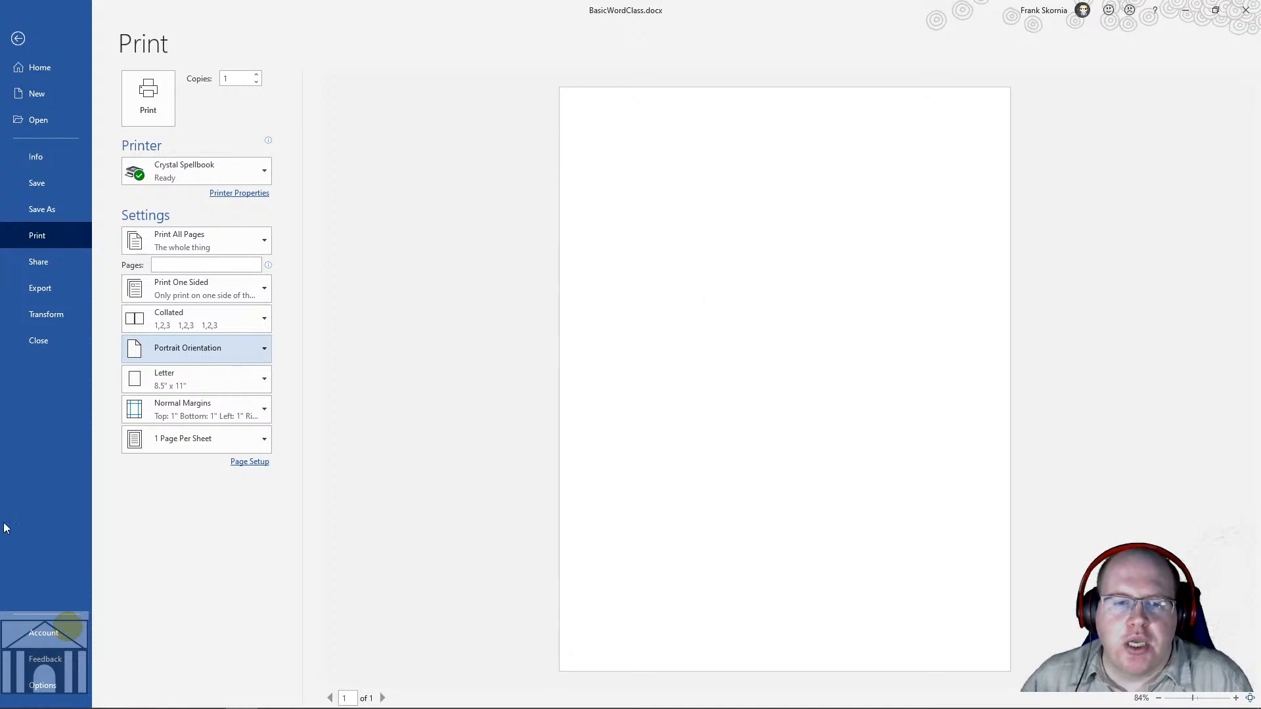
Step: Try 2 Pages Per Sheet in the print settings and restore 1 Page Per Sheet
left_click(219, 440)
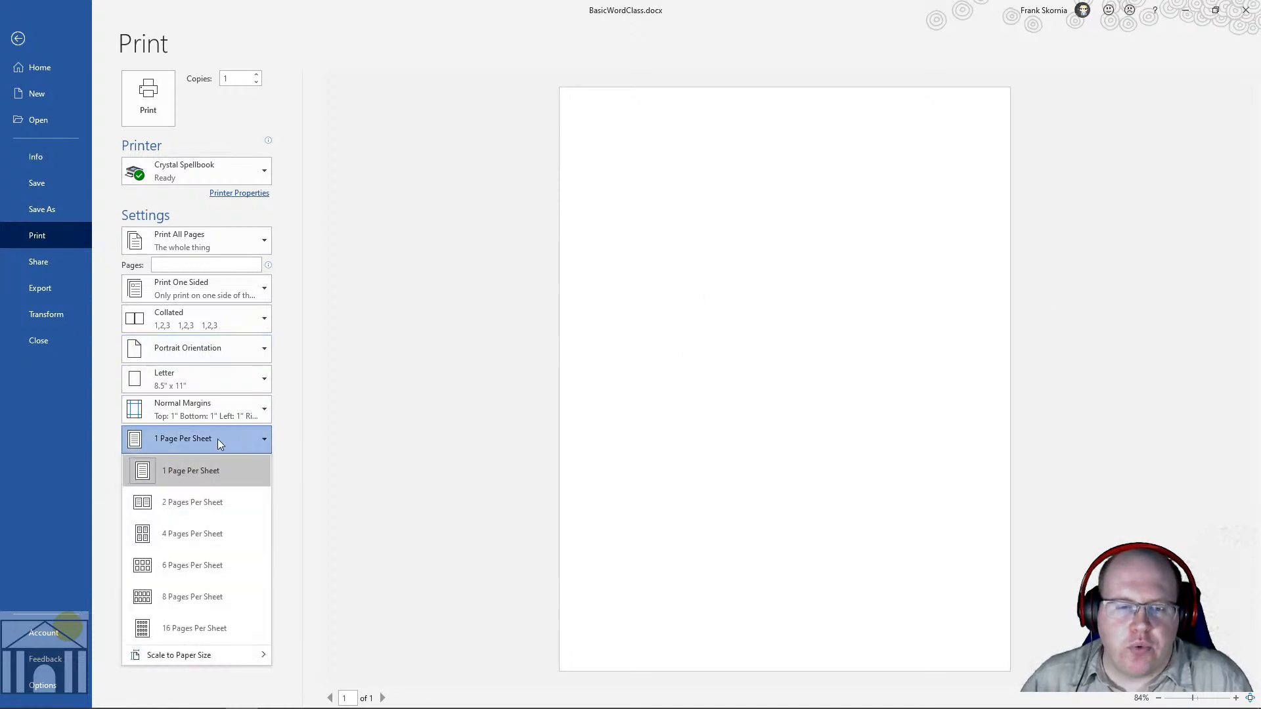
left_click(157, 503)
left_click(199, 444)
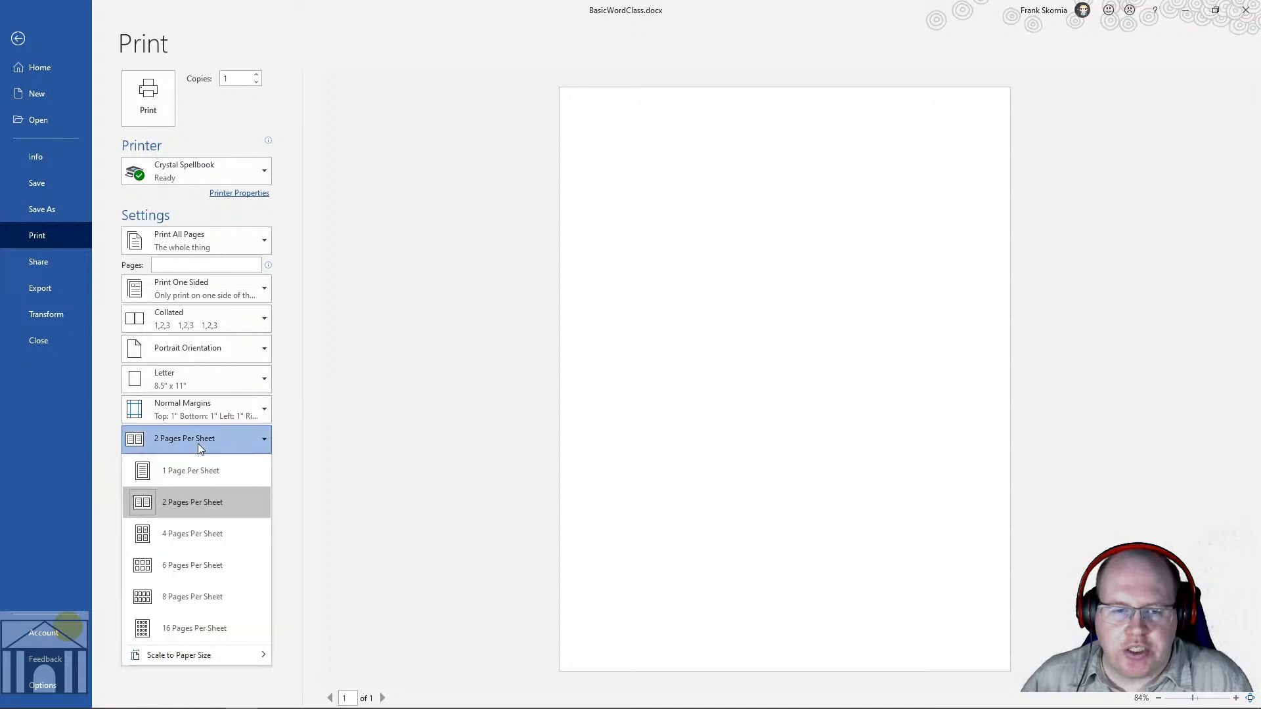
left_click(173, 469)
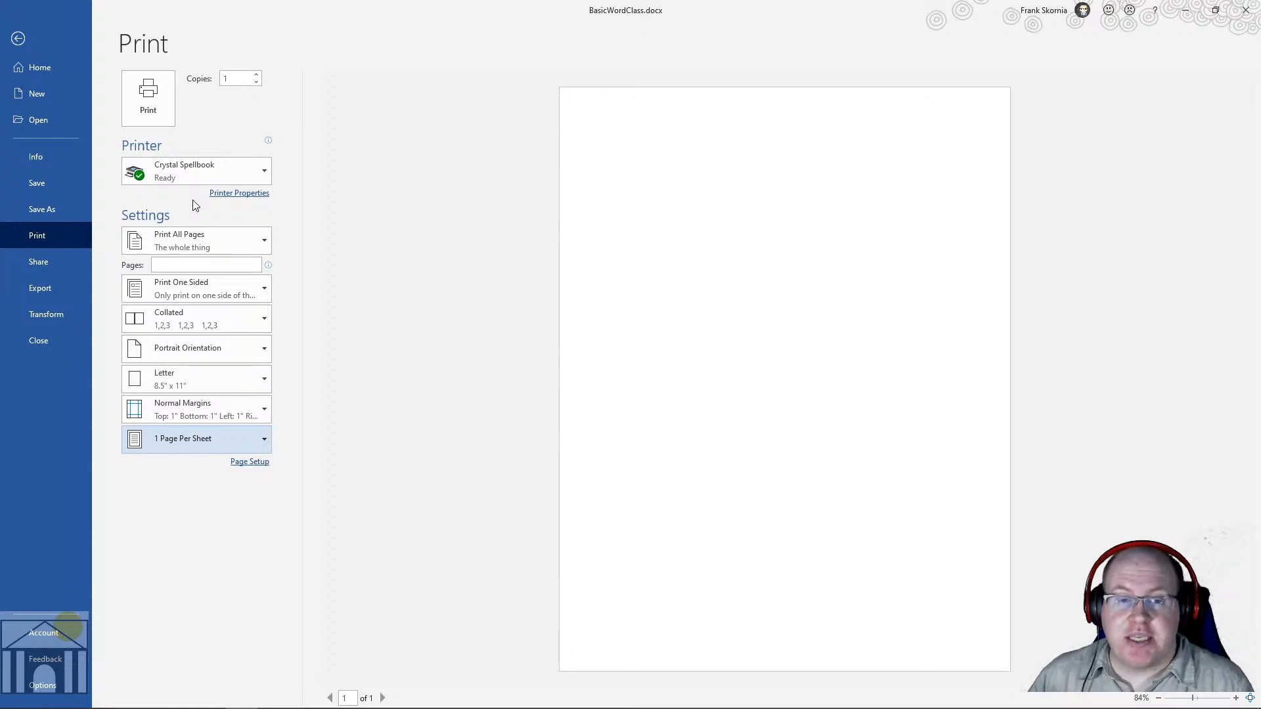
Step: Review the available pages-per-sheet and page orientation choices in the print settings, leaving both as they are
left_click(184, 439)
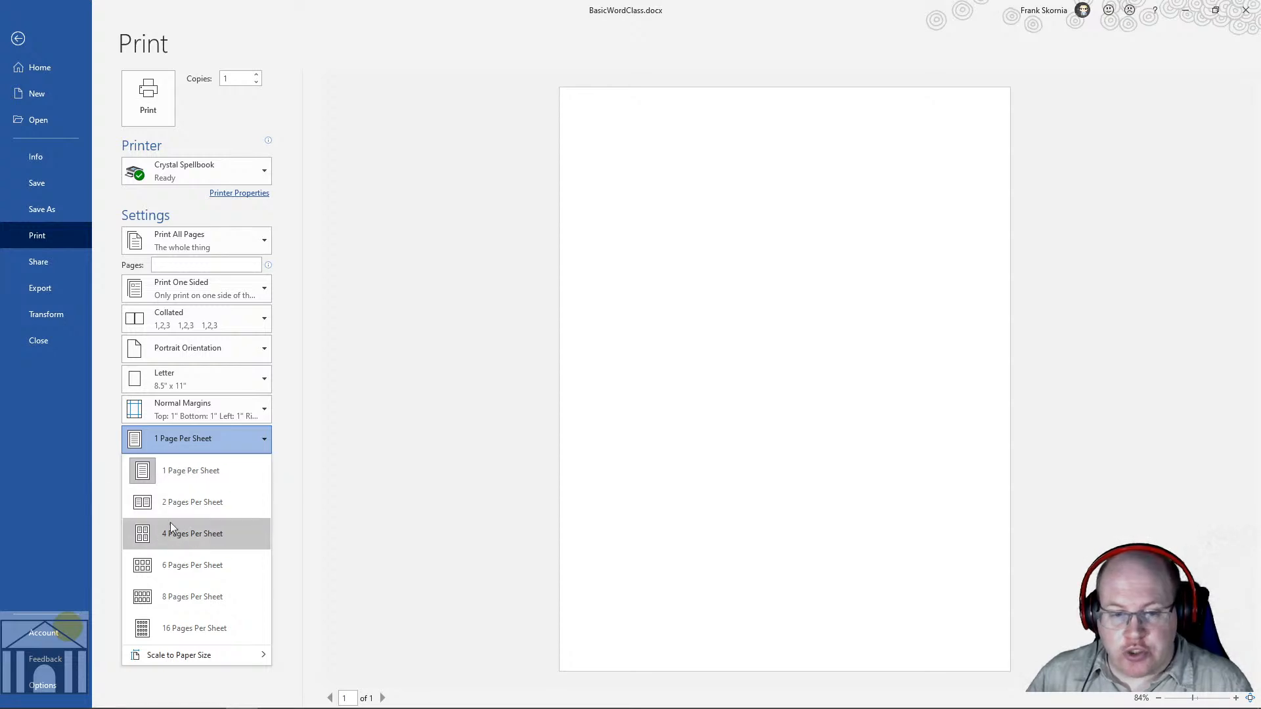
left_click(363, 464)
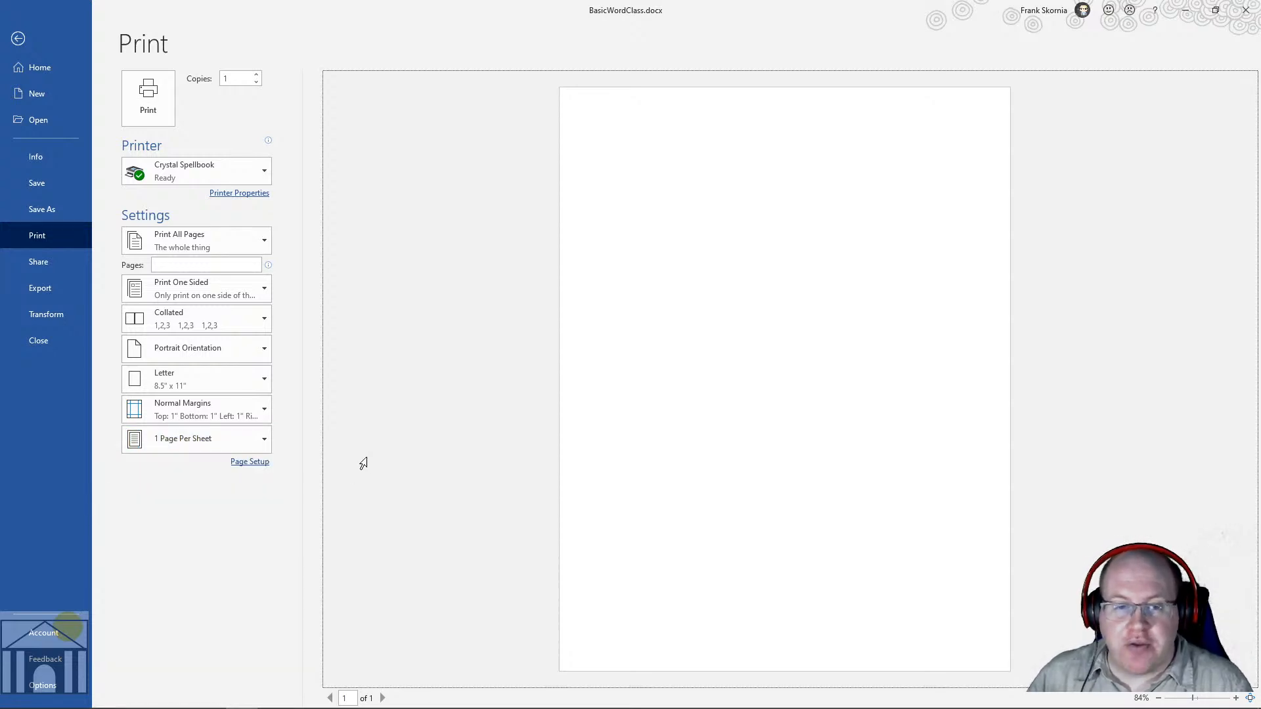
left_click(246, 350)
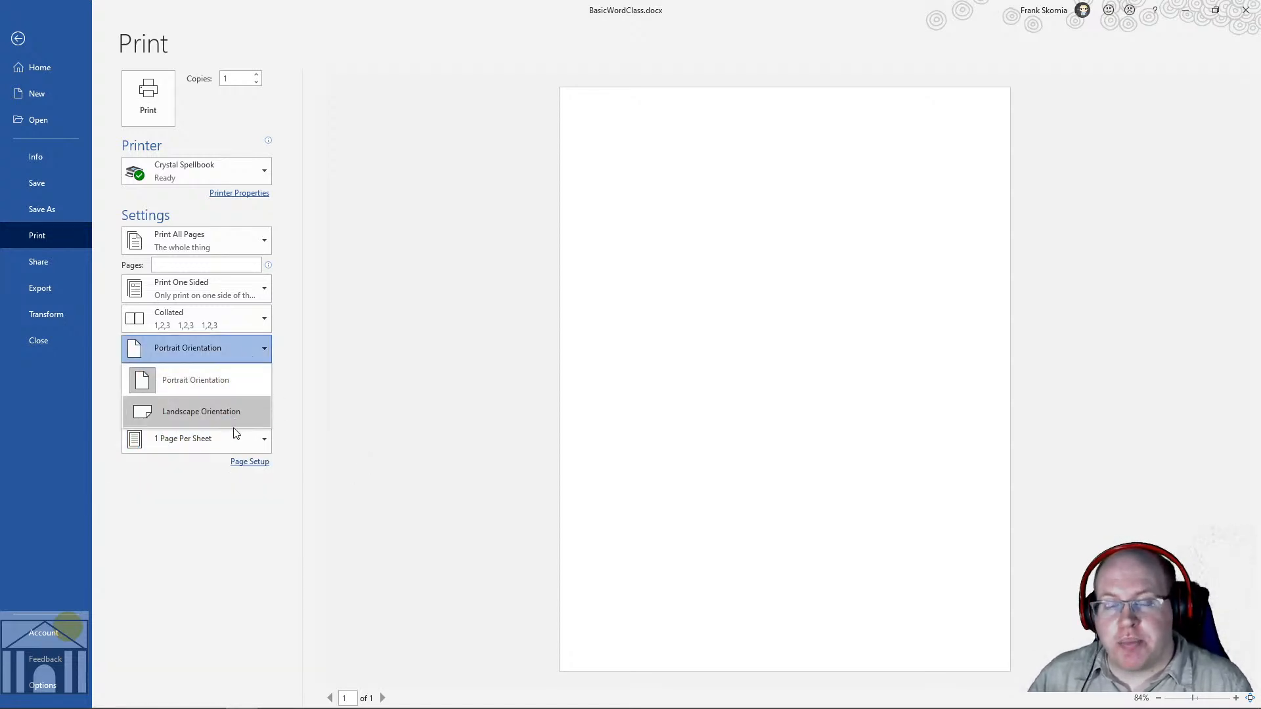
left_click(369, 394)
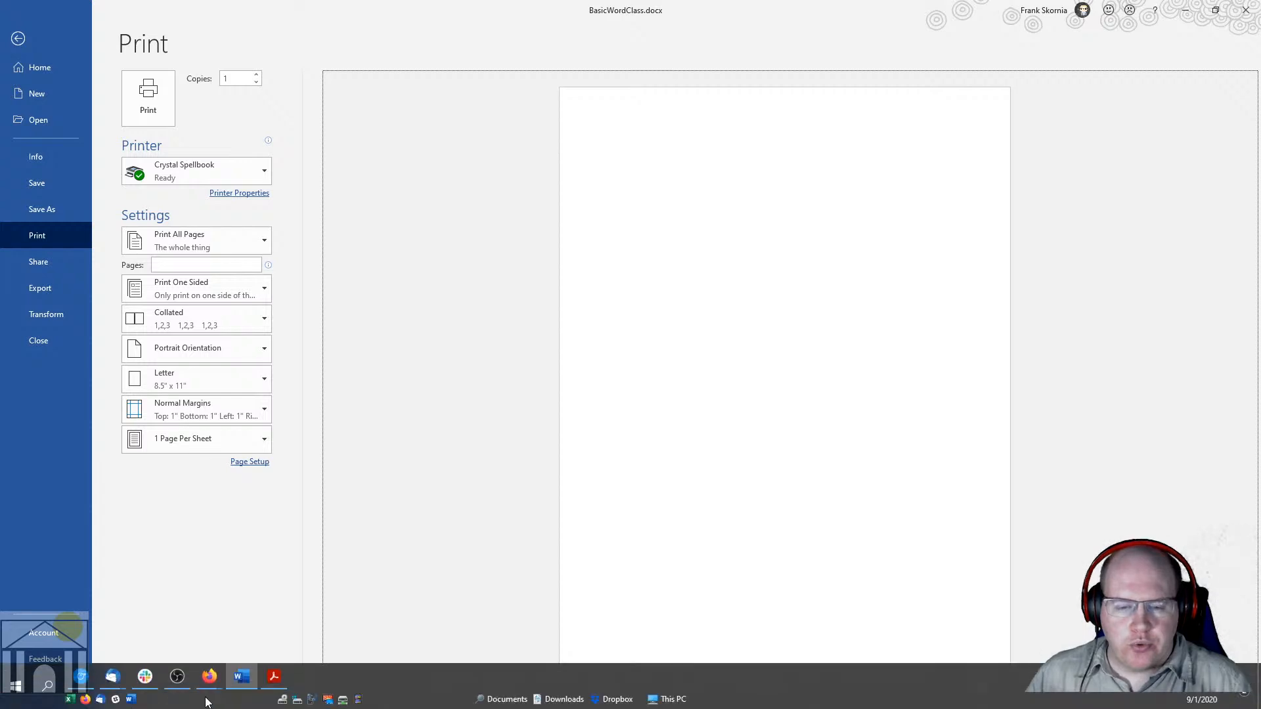
Step: View the Basic Microsoft Word class materials on the Ferguson Library website in Firefox and return to the blank document in Word
left_click(205, 687)
left_click(112, 634)
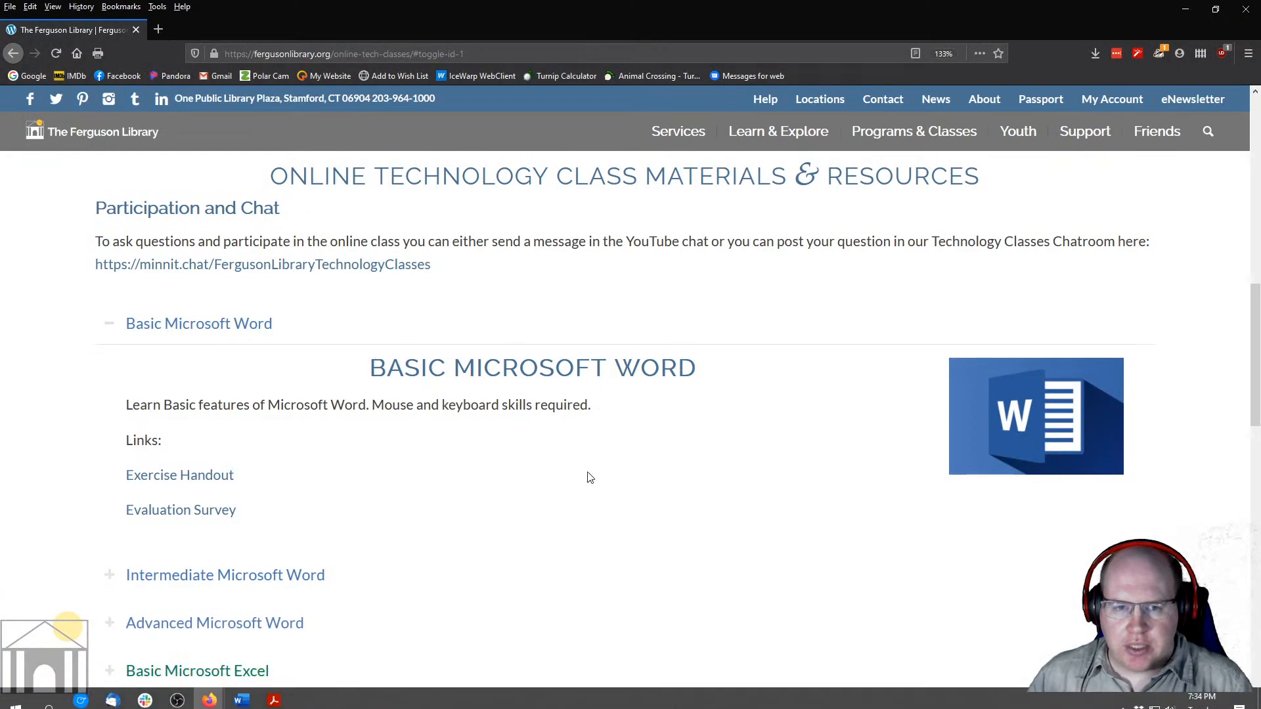
scroll(493, 427, "up", 1)
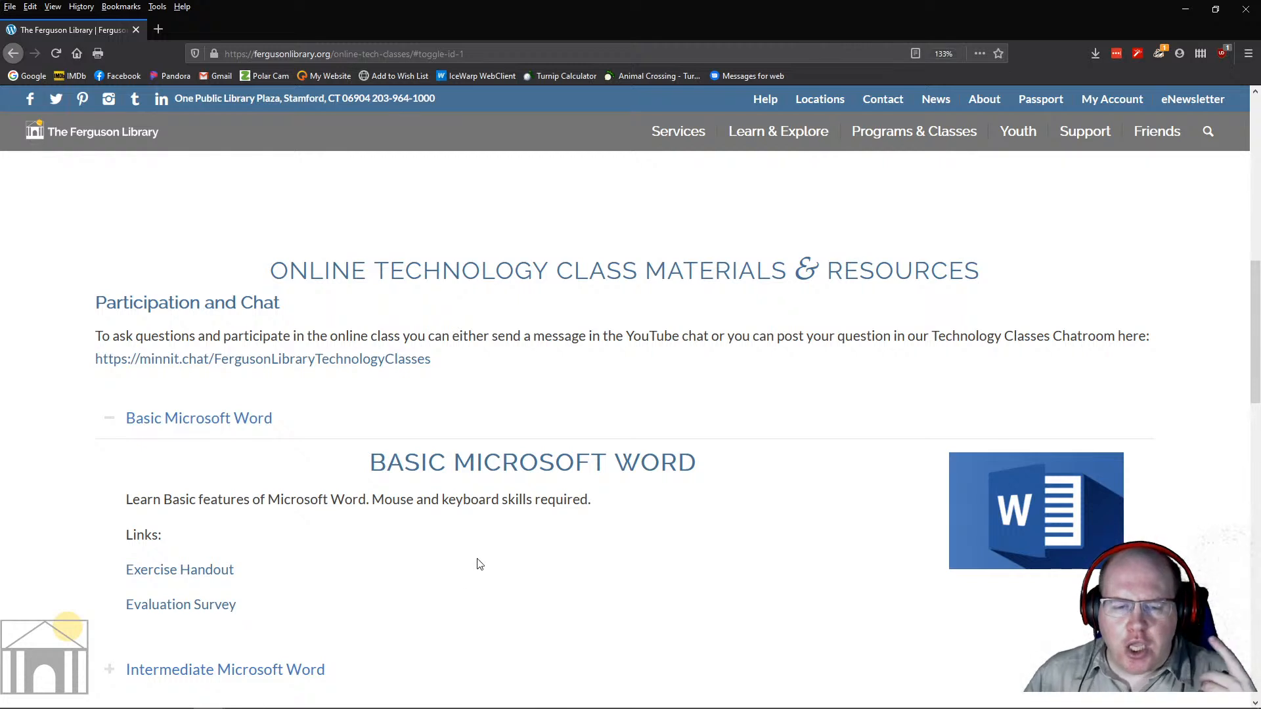
mouse_move(352, 686)
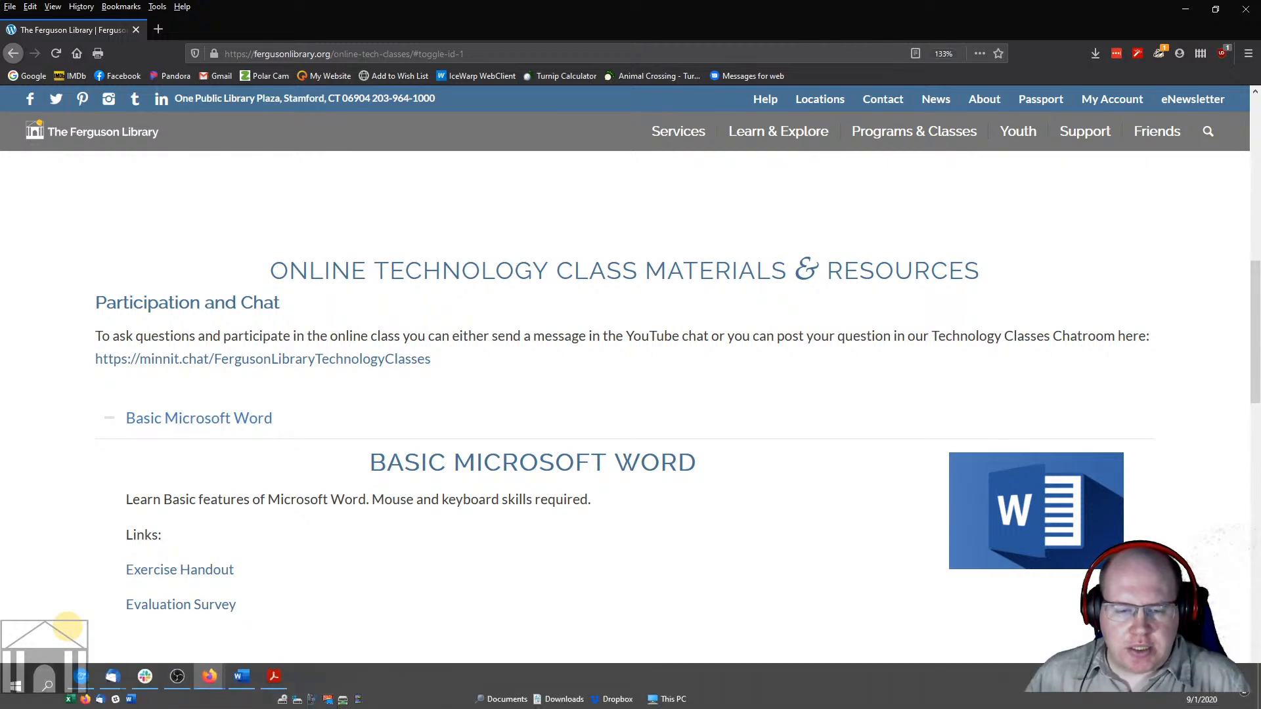
left_click(252, 676)
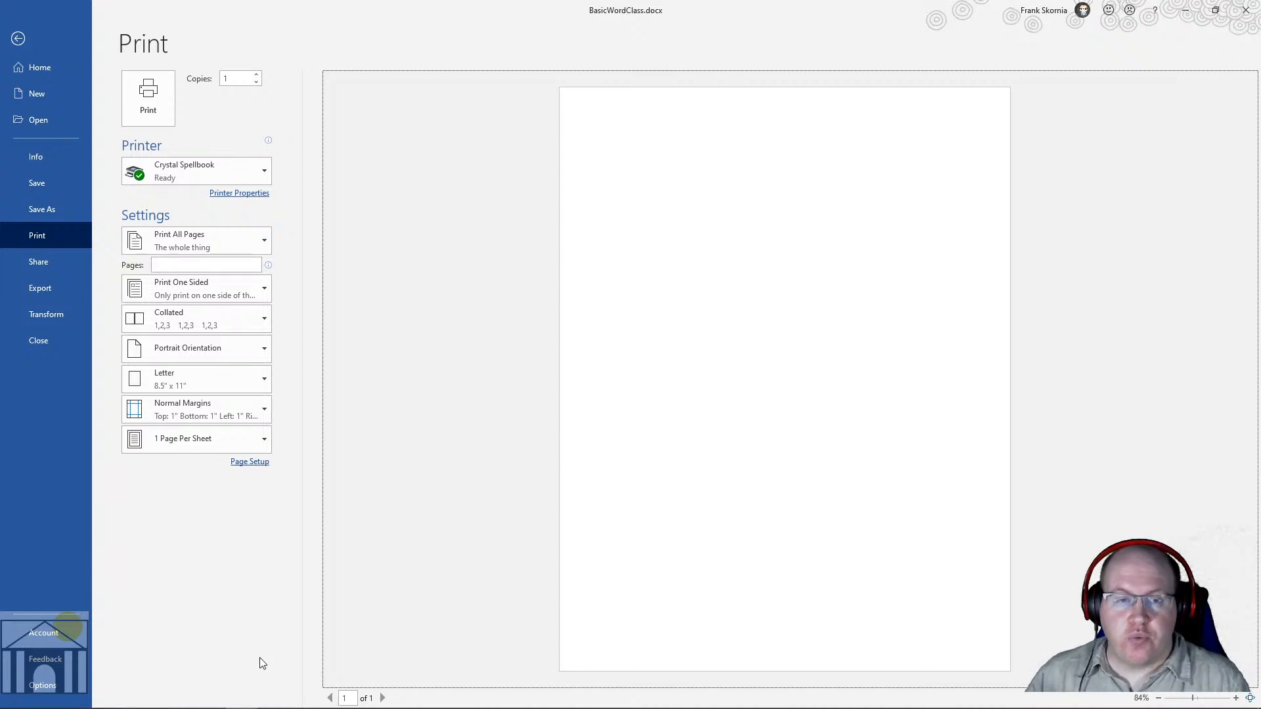
left_click(26, 71)
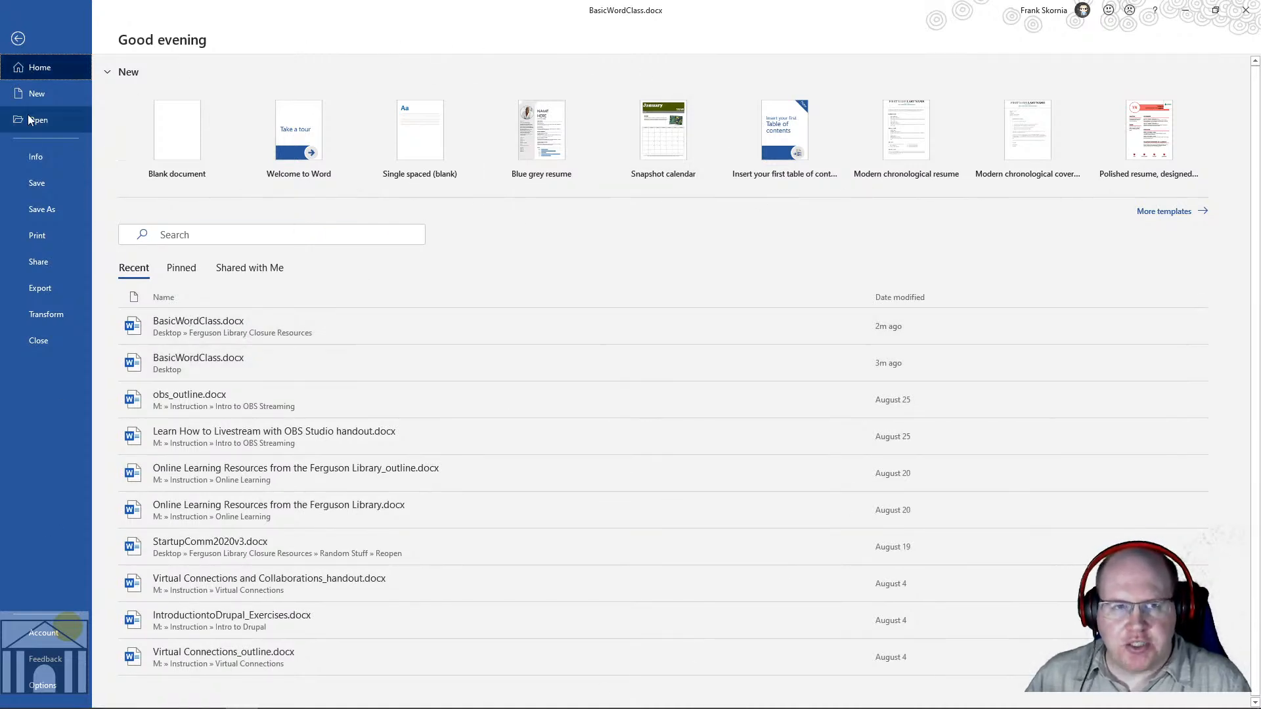
left_click(18, 39)
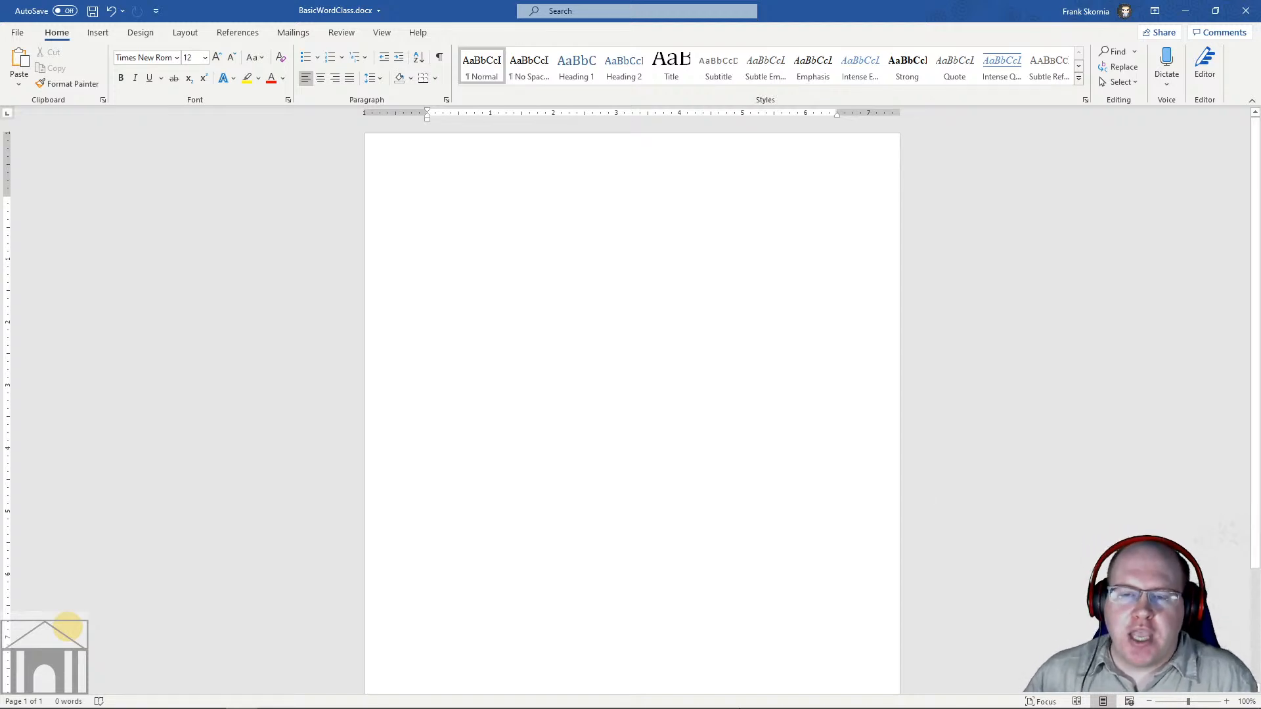
Step: View the Exercises page of the Introduction-to-Word handout in Adobe Acrobat Reader and switch back to Word
mouse_move(382, 706)
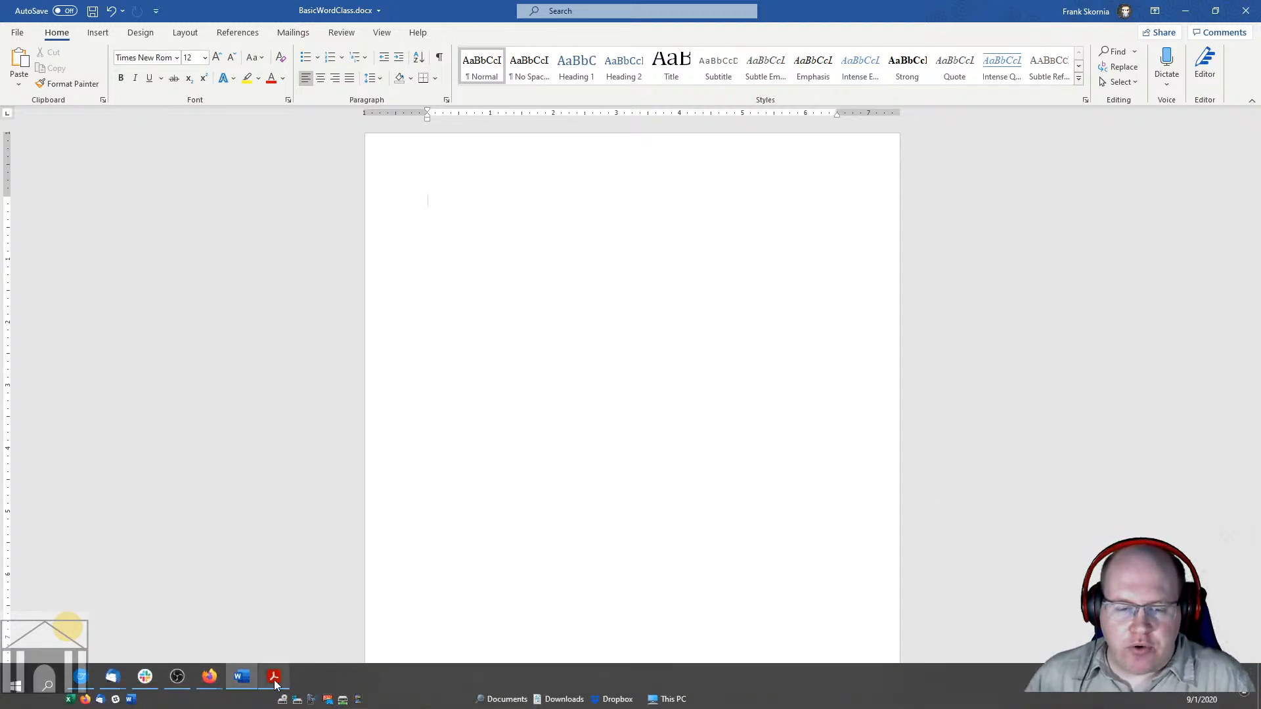
mouse_move(274, 678)
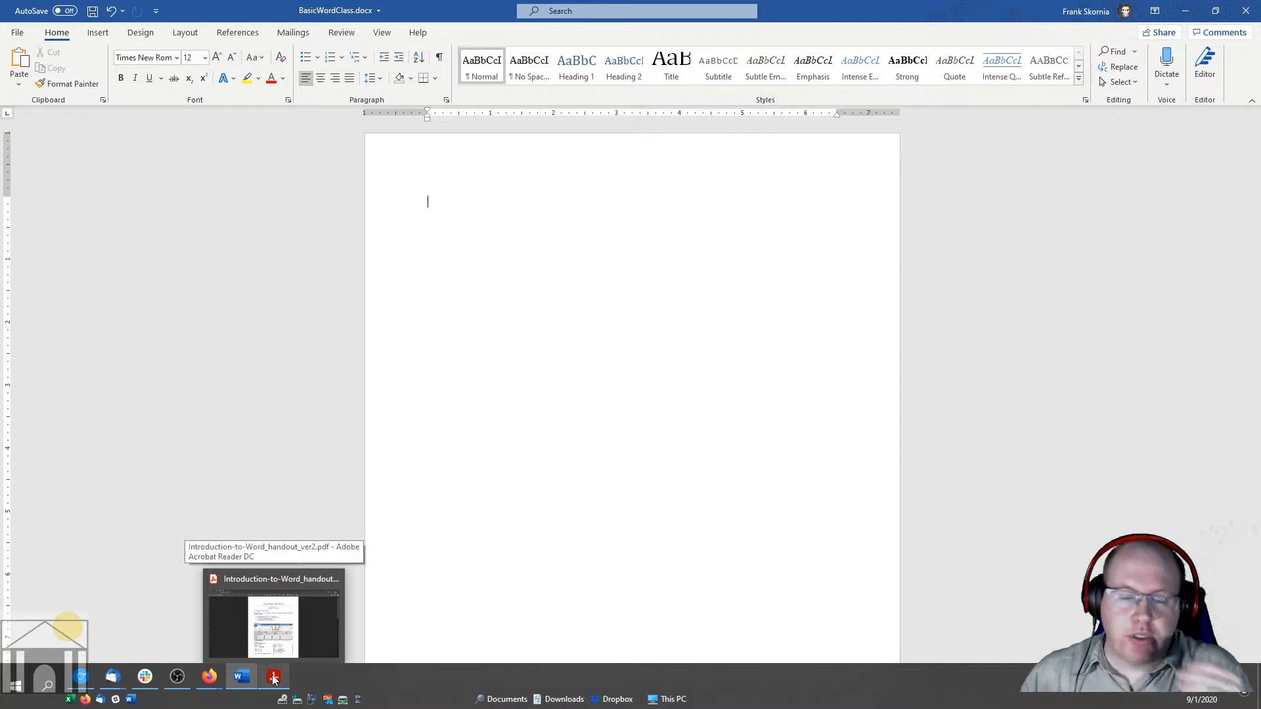
left_click(273, 624)
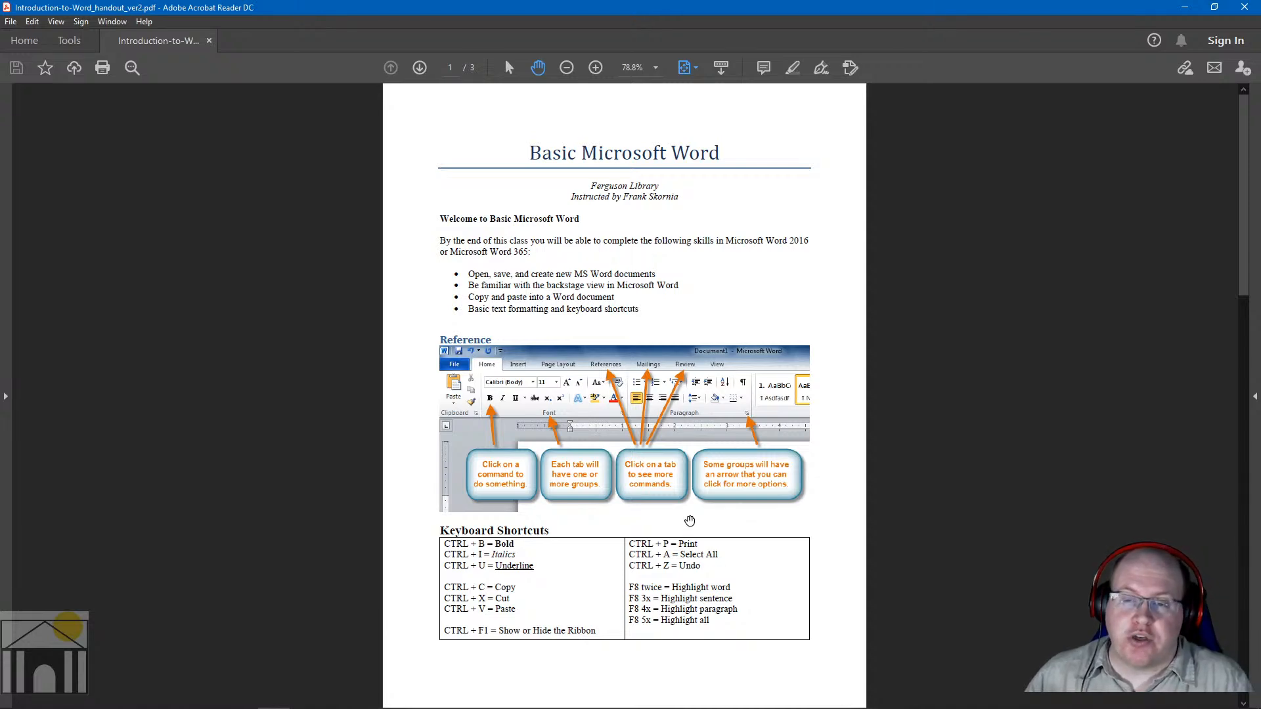
scroll(689, 520, "down", 3)
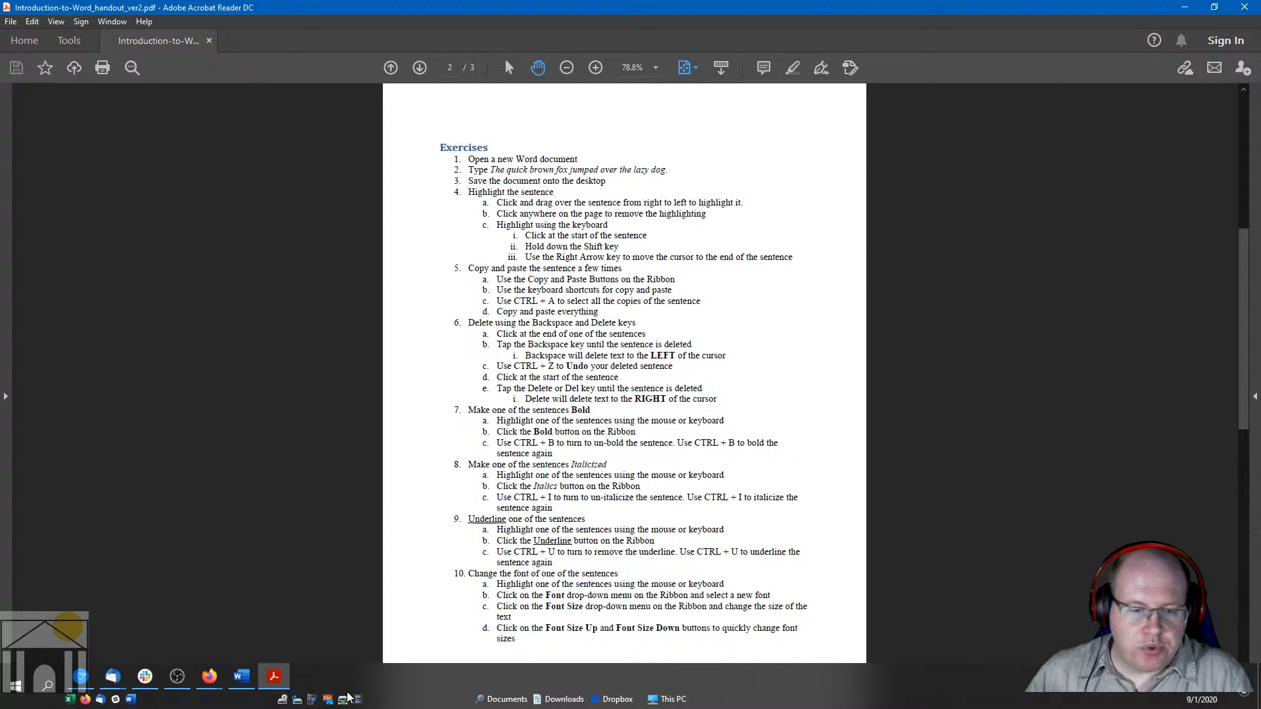
left_click(253, 678)
left_click_drag(269, 679, 238, 679)
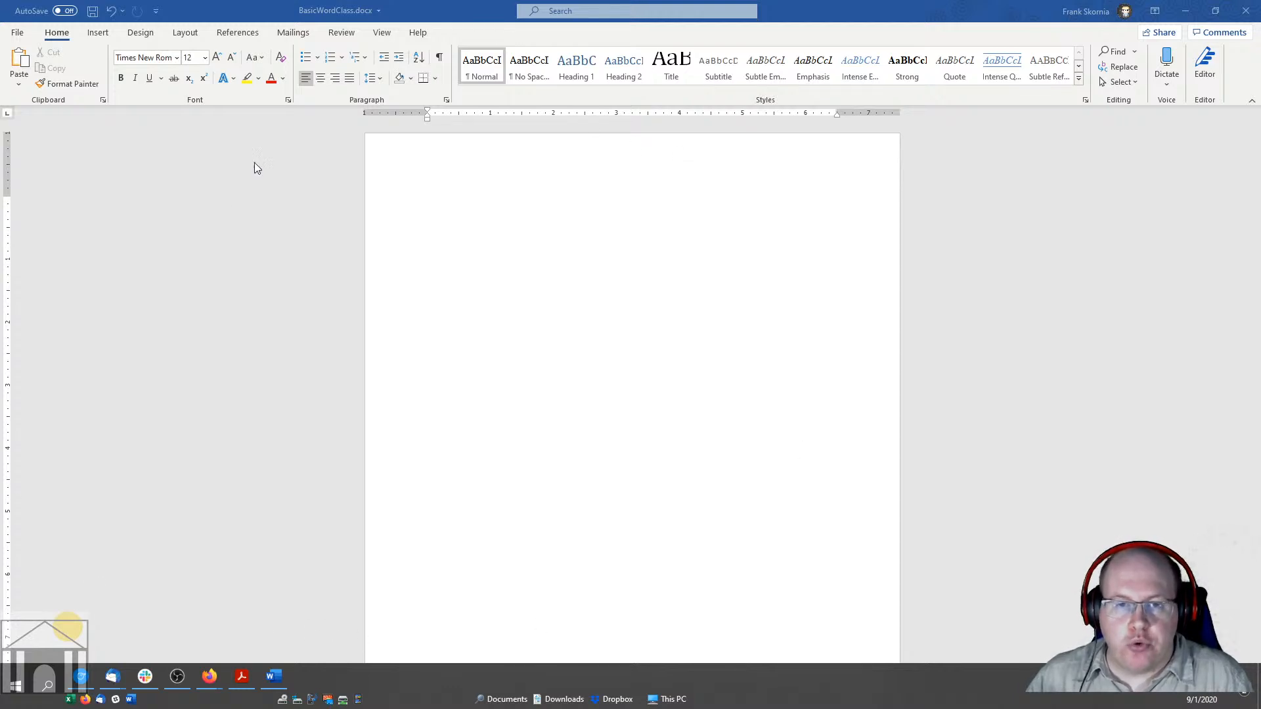
Step: Enter the sentence "The quick brown fox jumped over the lazy dog." on the blank page and save the document
left_click(206, 255)
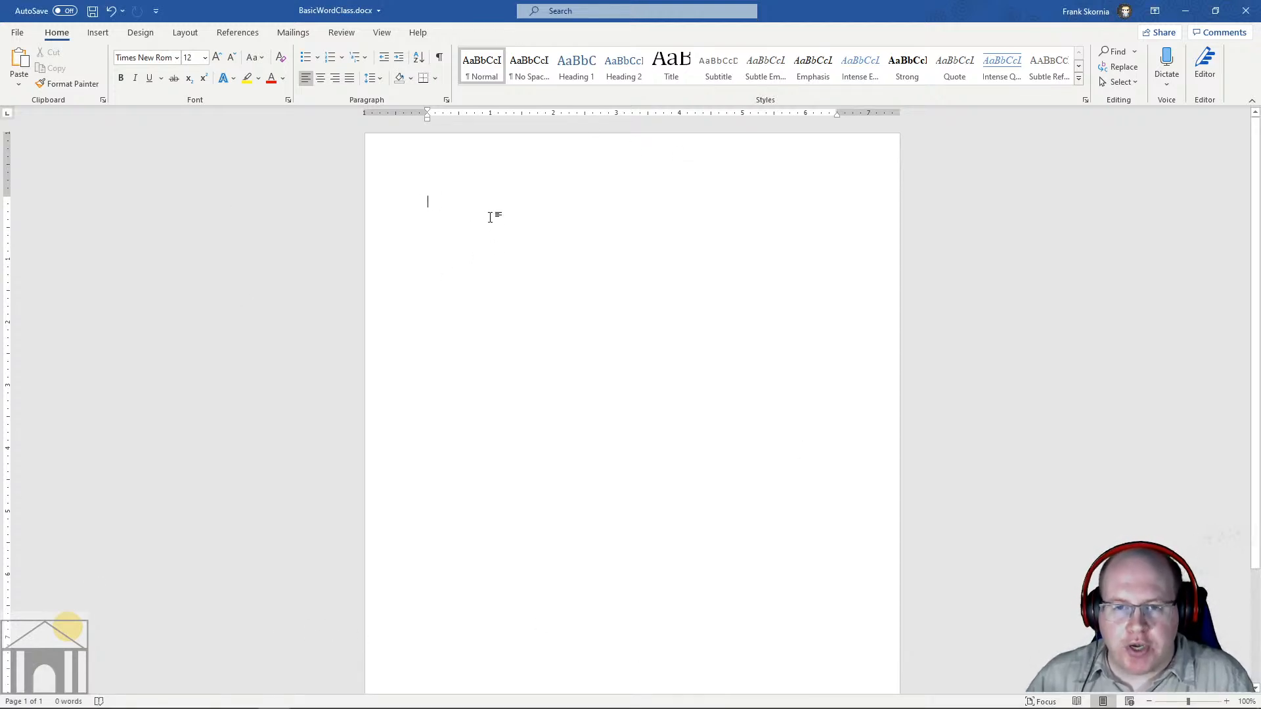
type("The ")
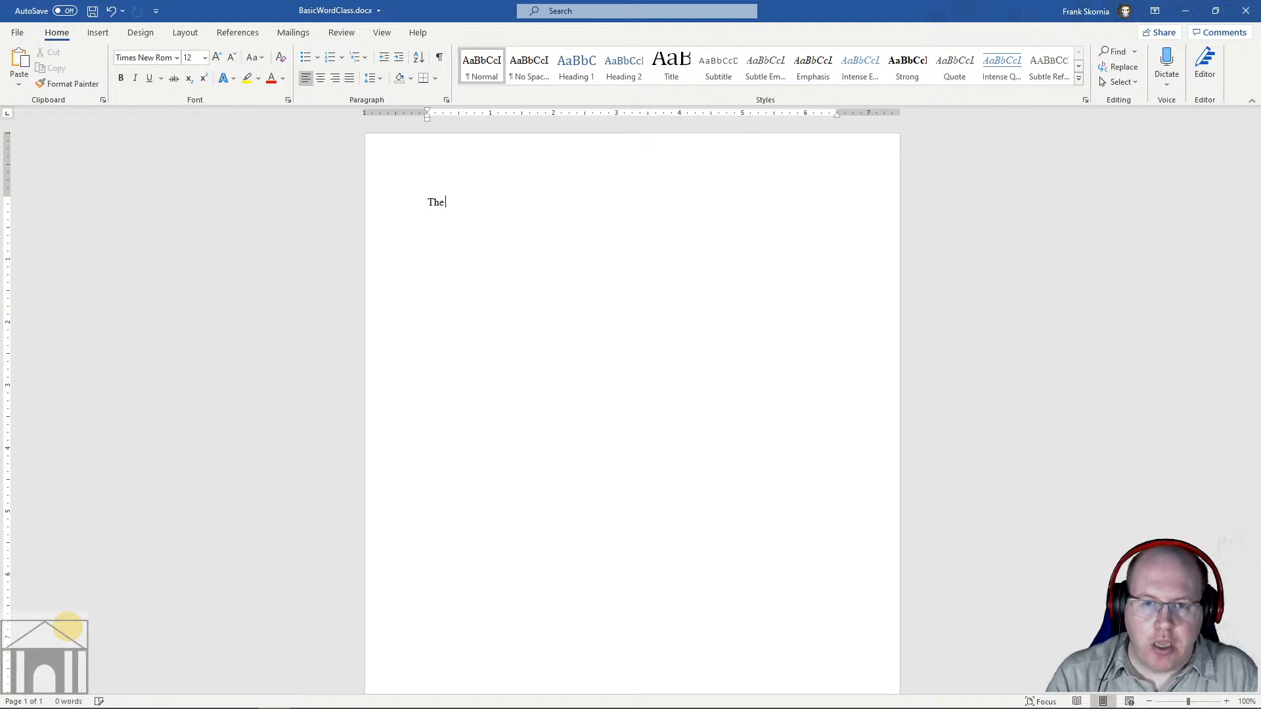
type("quick b")
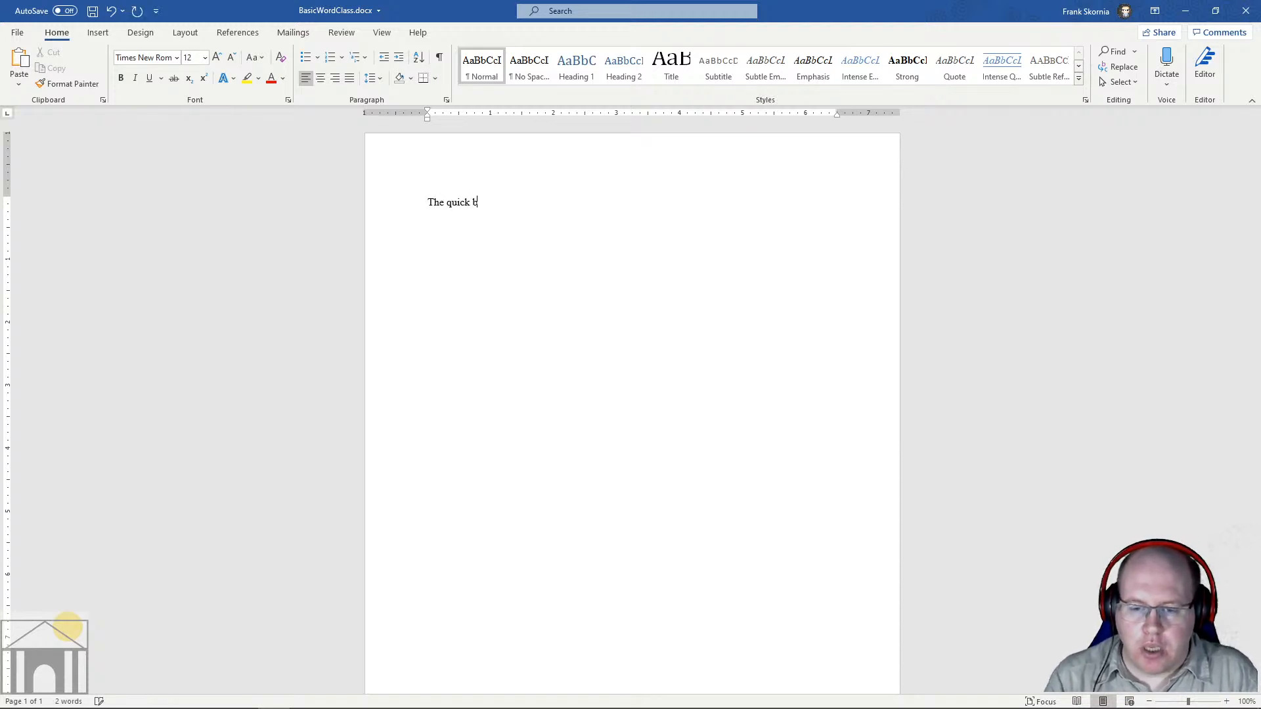
type("rown fox ")
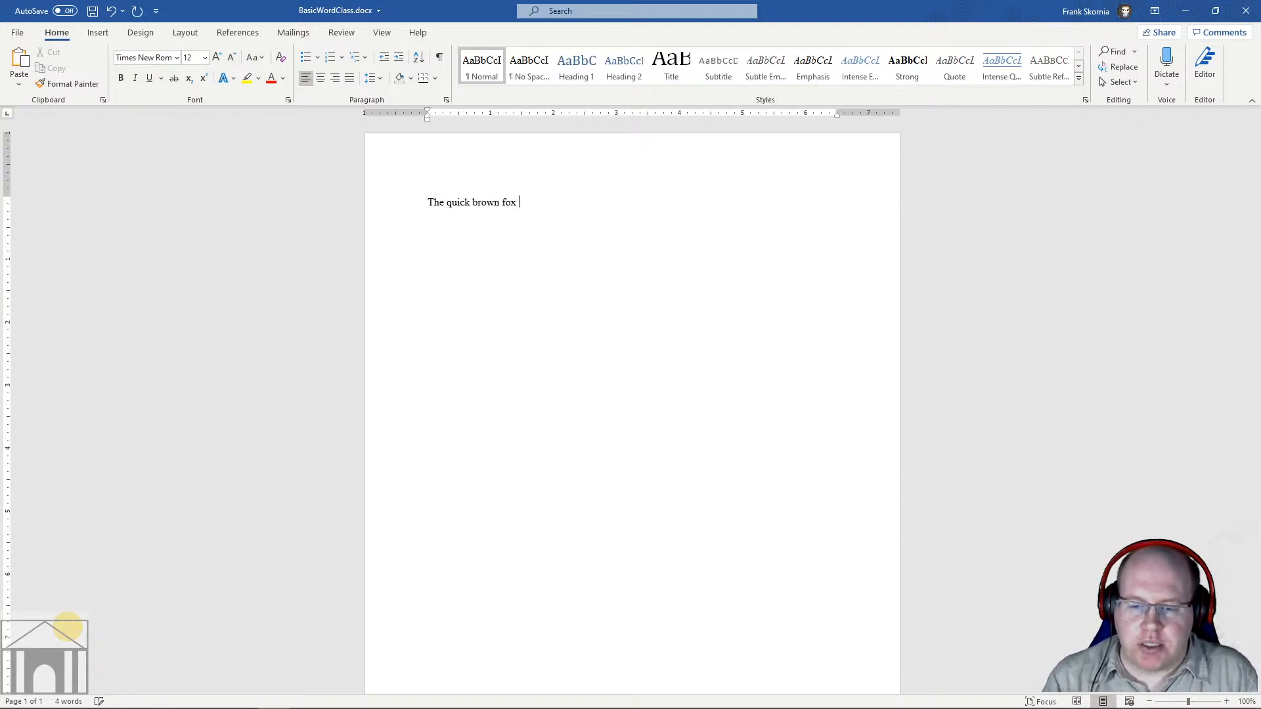
type("jumpe")
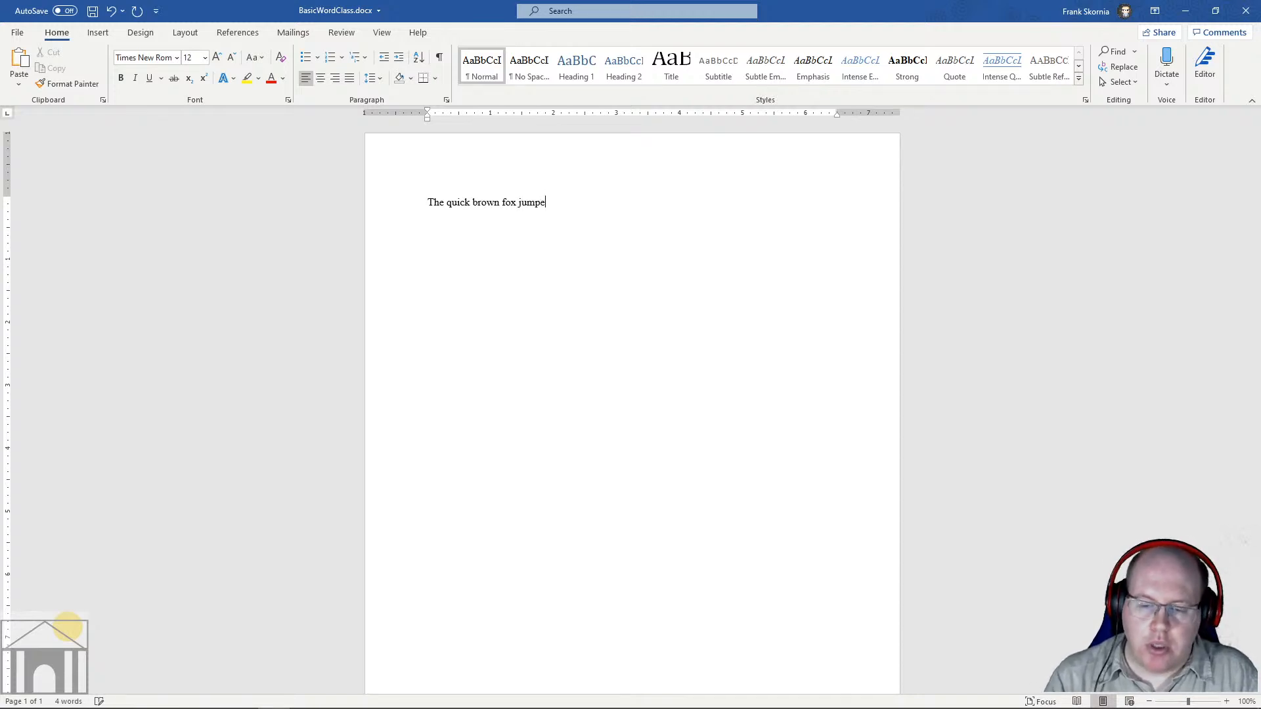
type("d over the la")
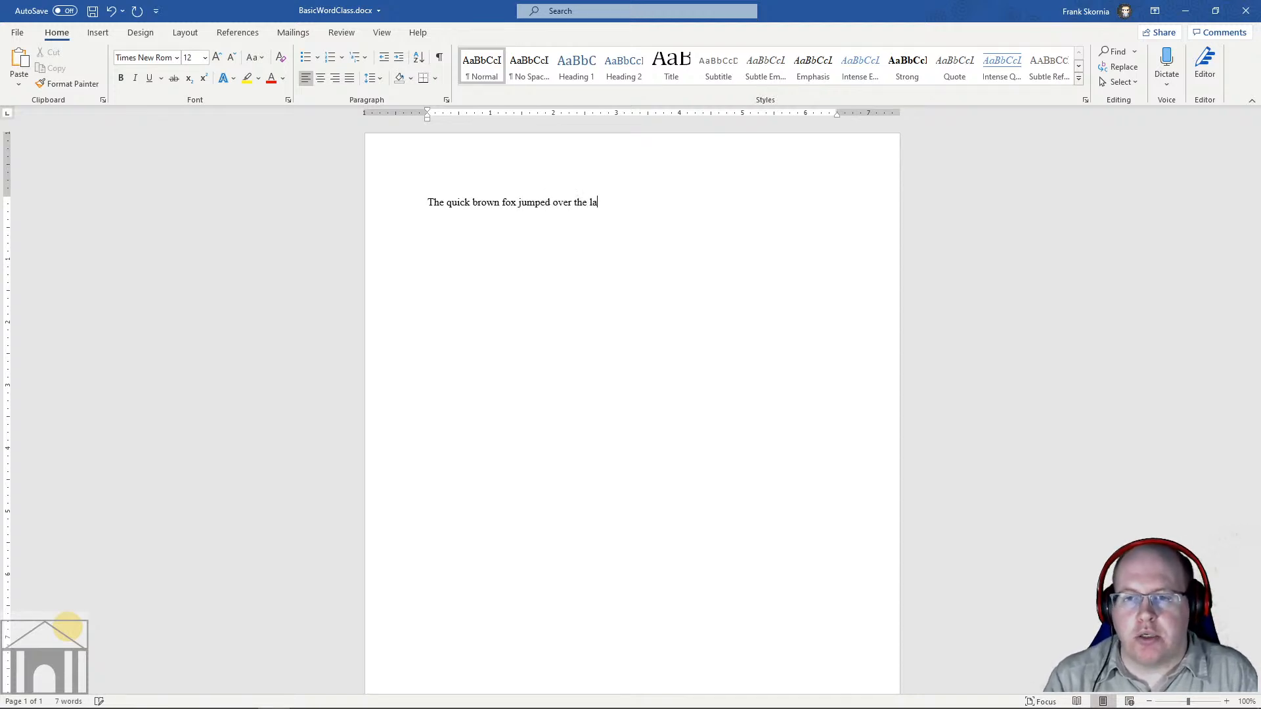
type("zy dog.")
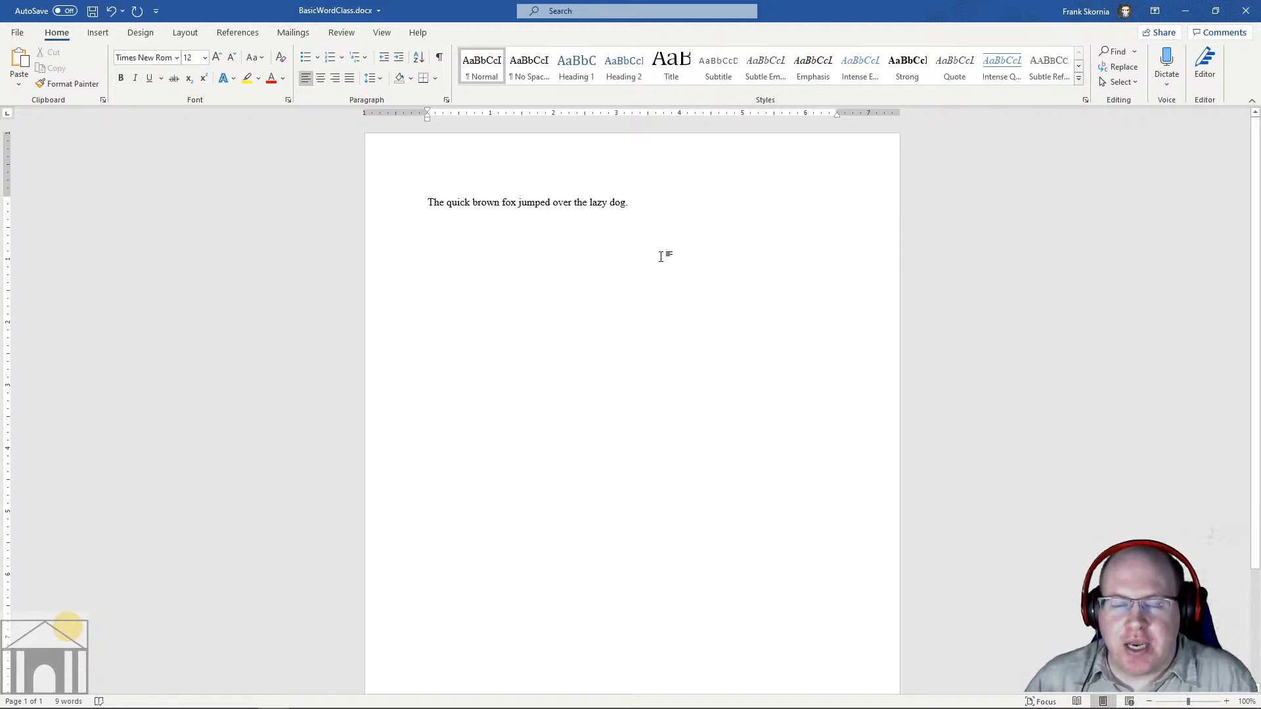
left_click(16, 33)
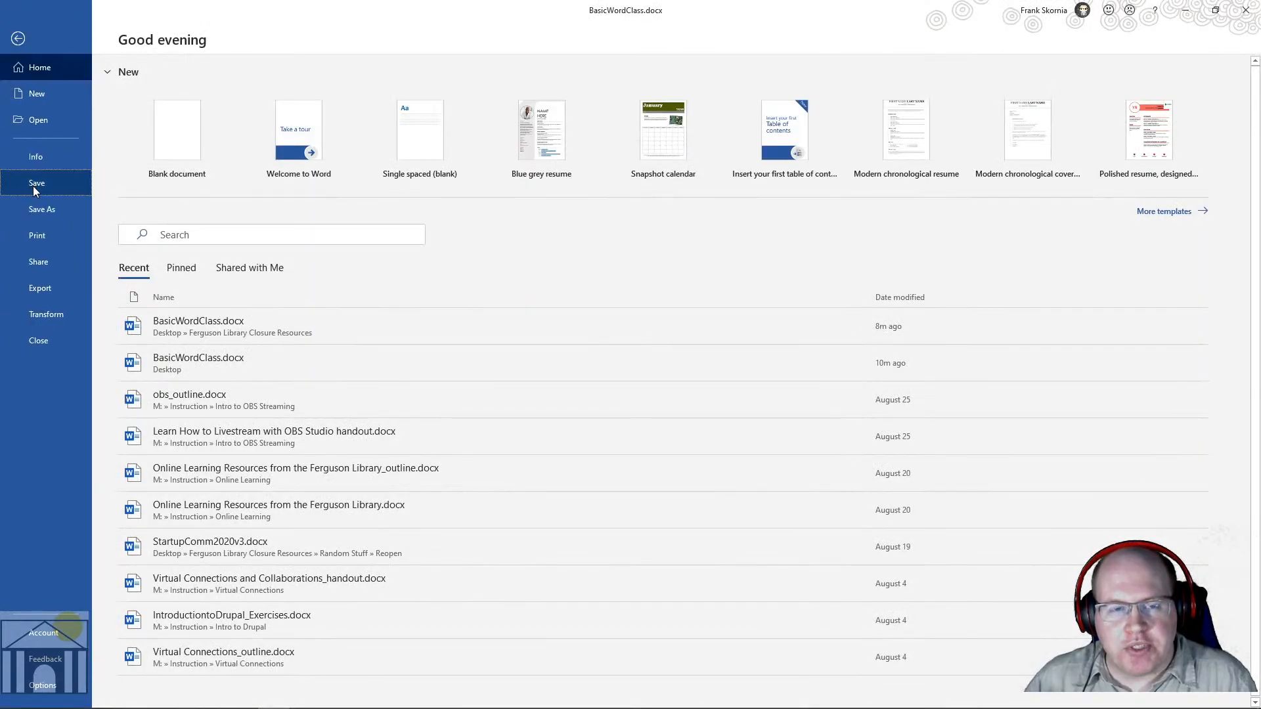
left_click(33, 186)
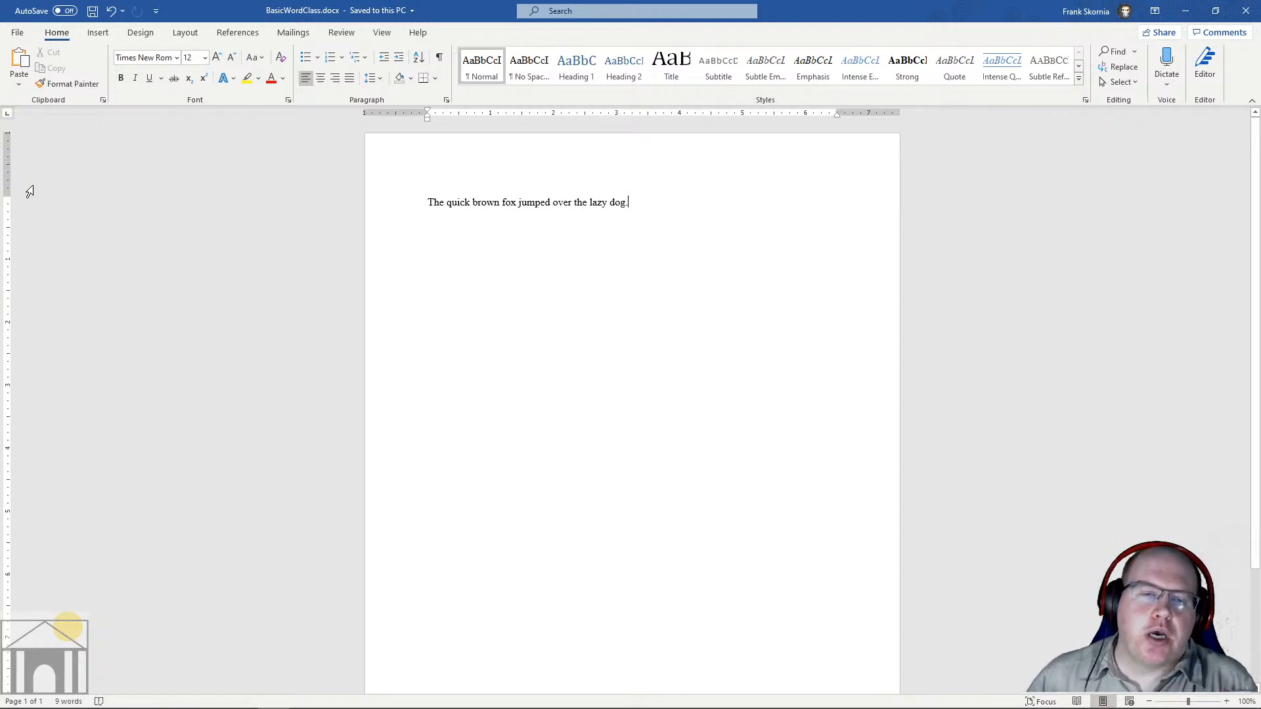
Step: Create another new blank document
left_click(17, 32)
left_click(31, 94)
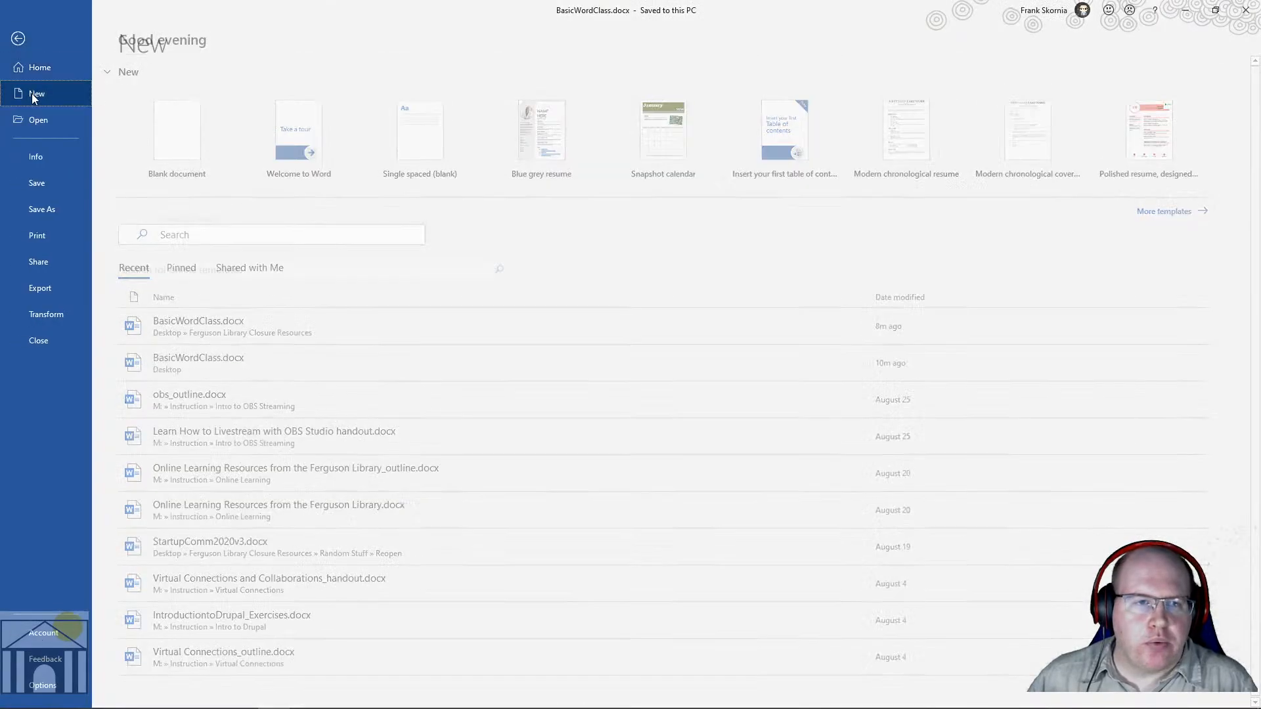
left_click(131, 144)
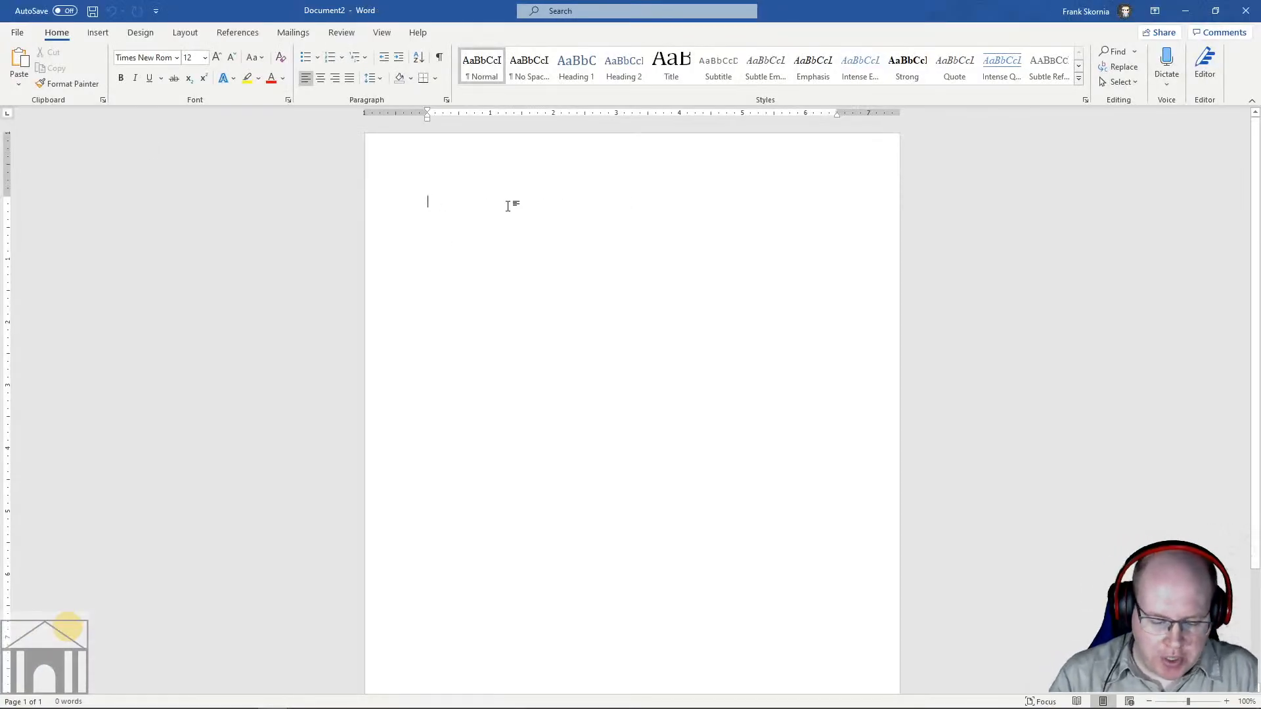
Step: Enter "The quick brown fox jumped over the lazy dog." as the first line of the new document
type("The qui")
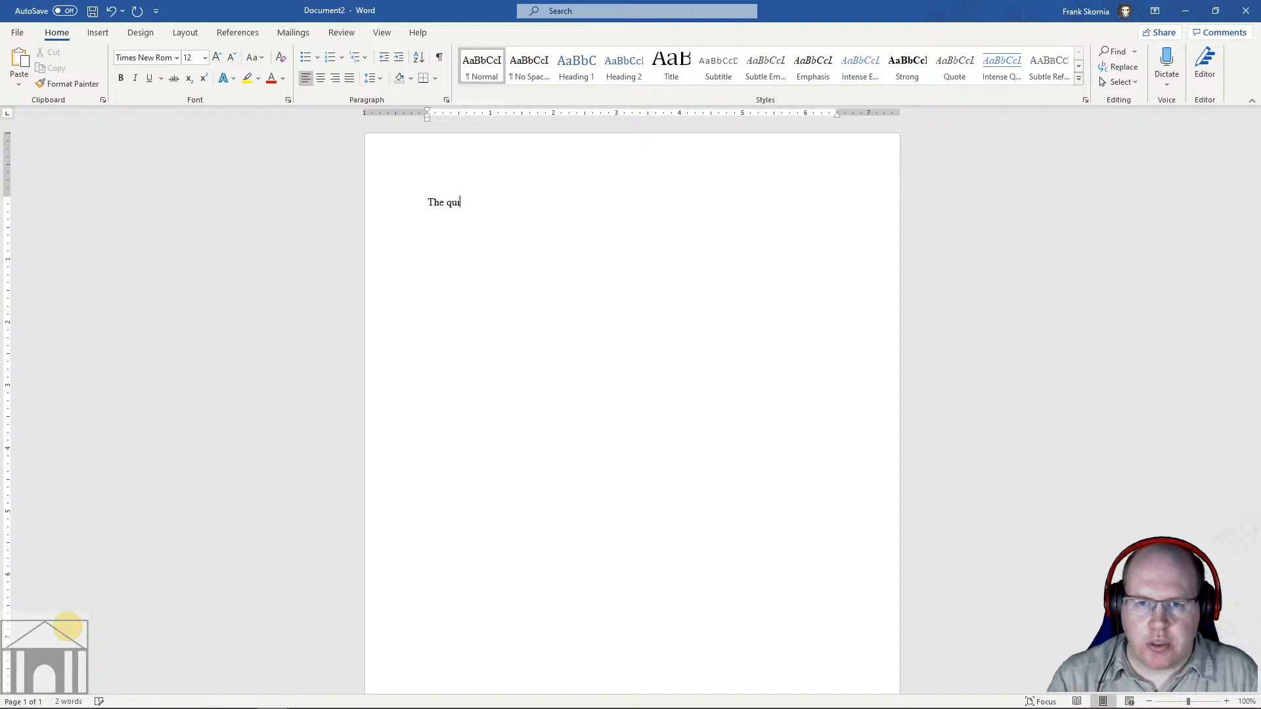
type("ck brown fox jimp")
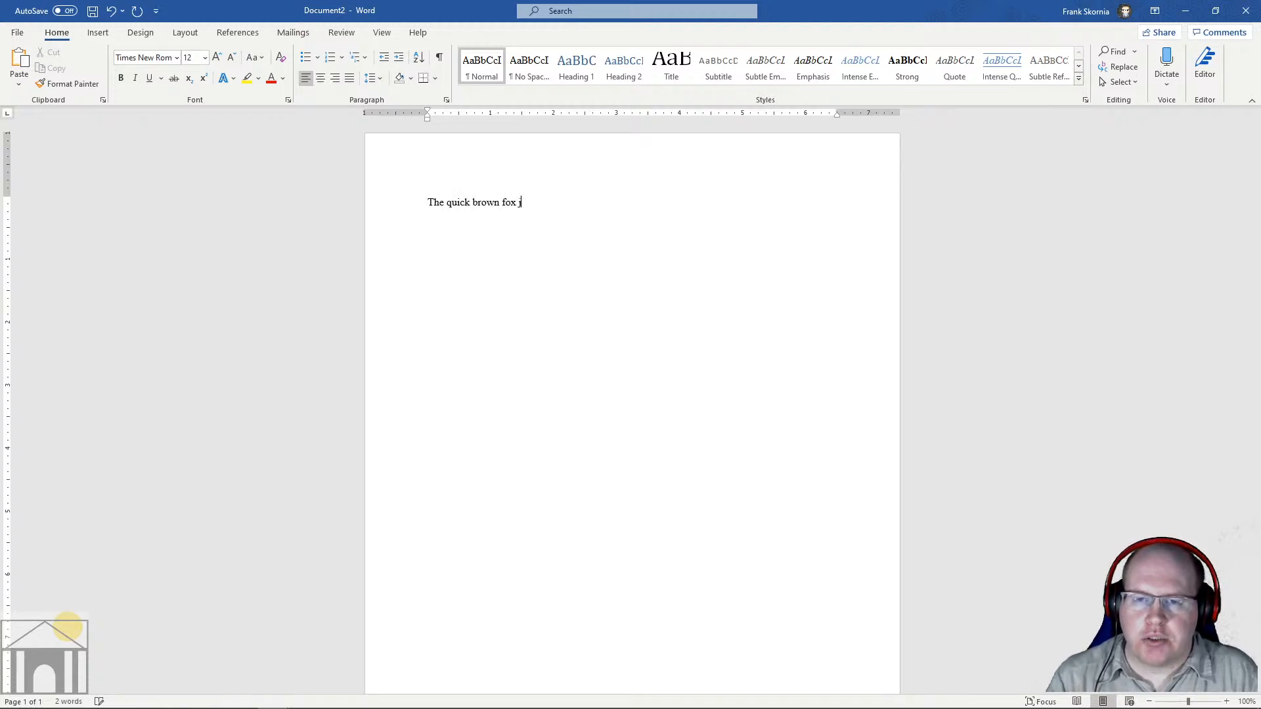
key("BackSpace")
key("BackSpace")
key("BackSpace")
type("iu")
key("BackSpace")
key("BackSpace")
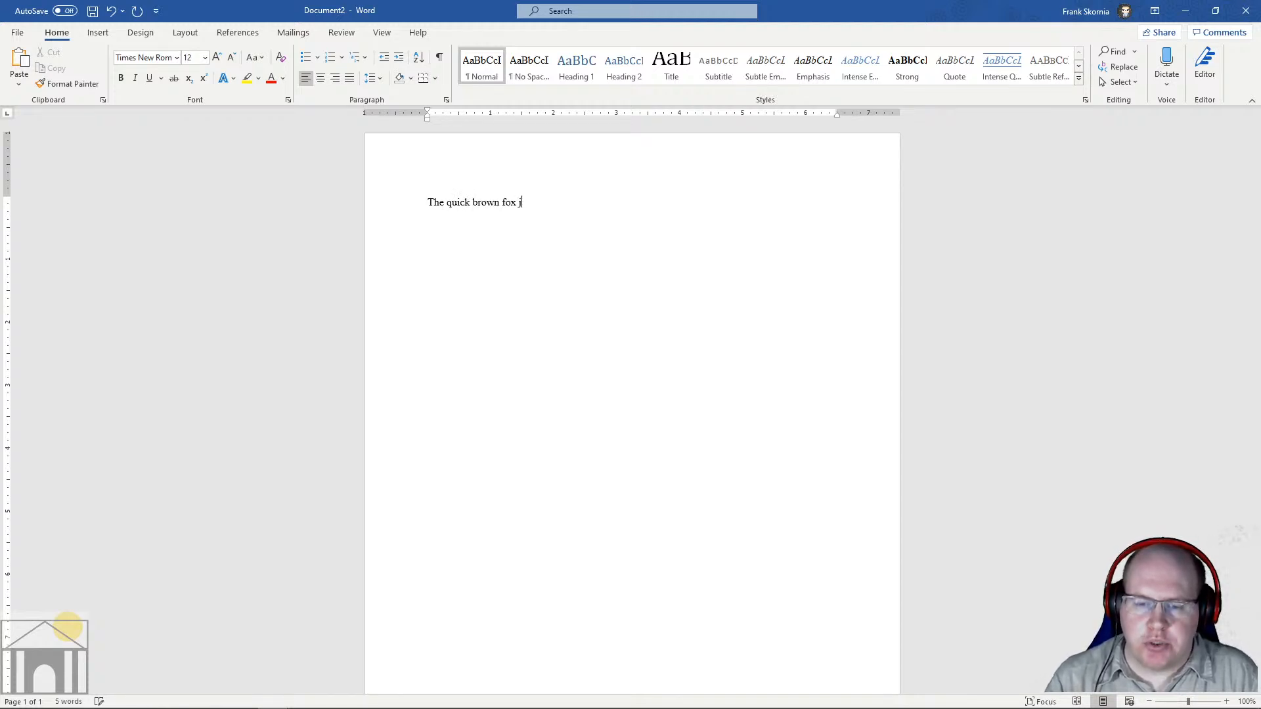
type("umped over ")
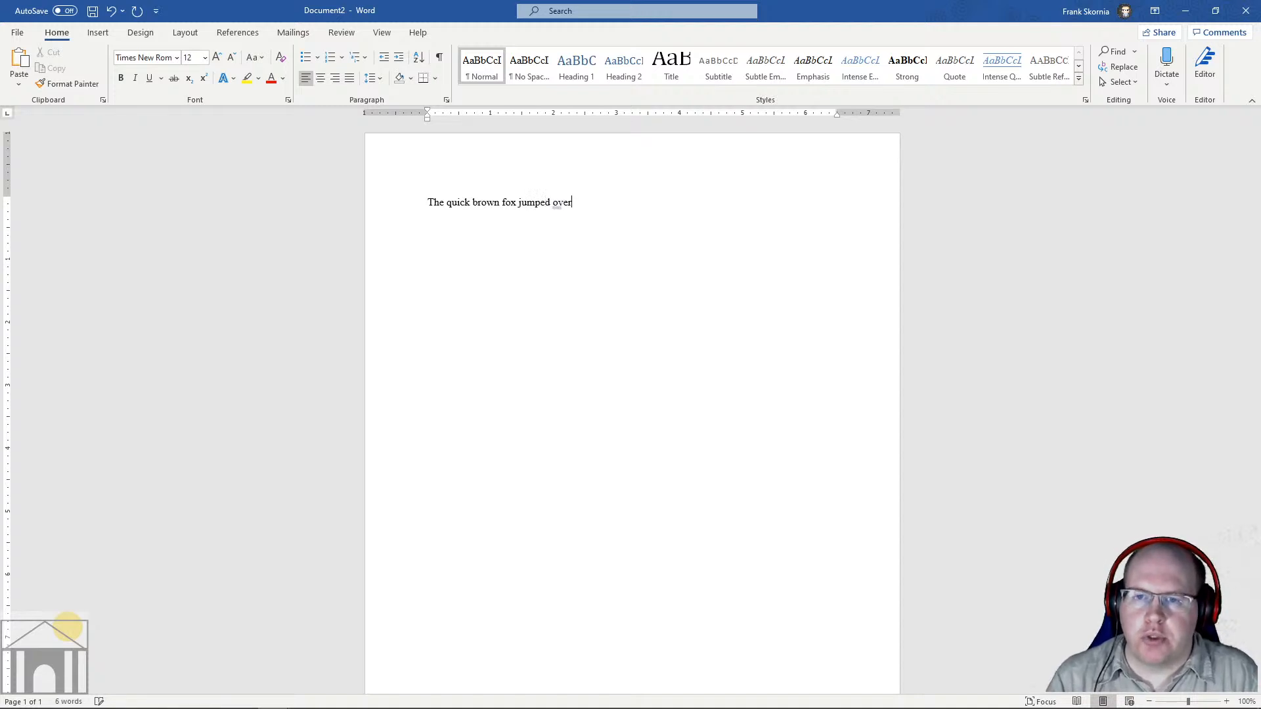
type("the lazy dog.")
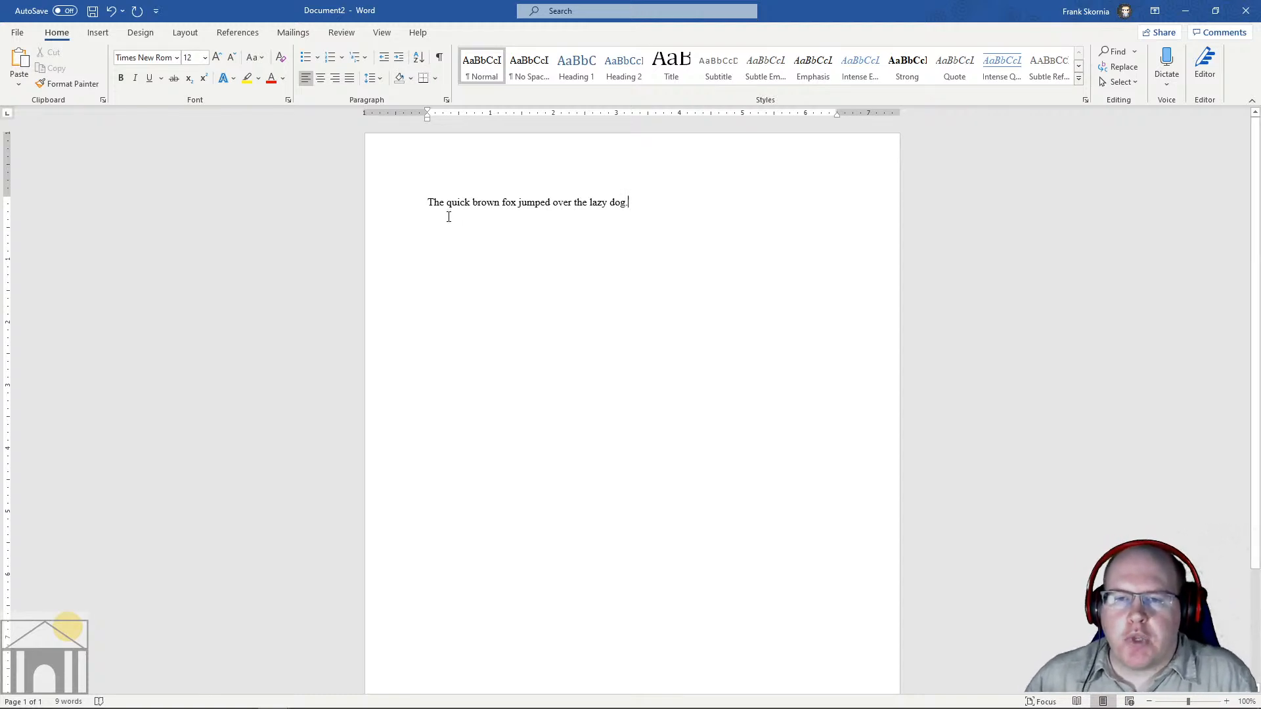
Step: Save the new document to the Desktop as BasicWordClass.docx, replacing the existing file of that name
left_click(18, 32)
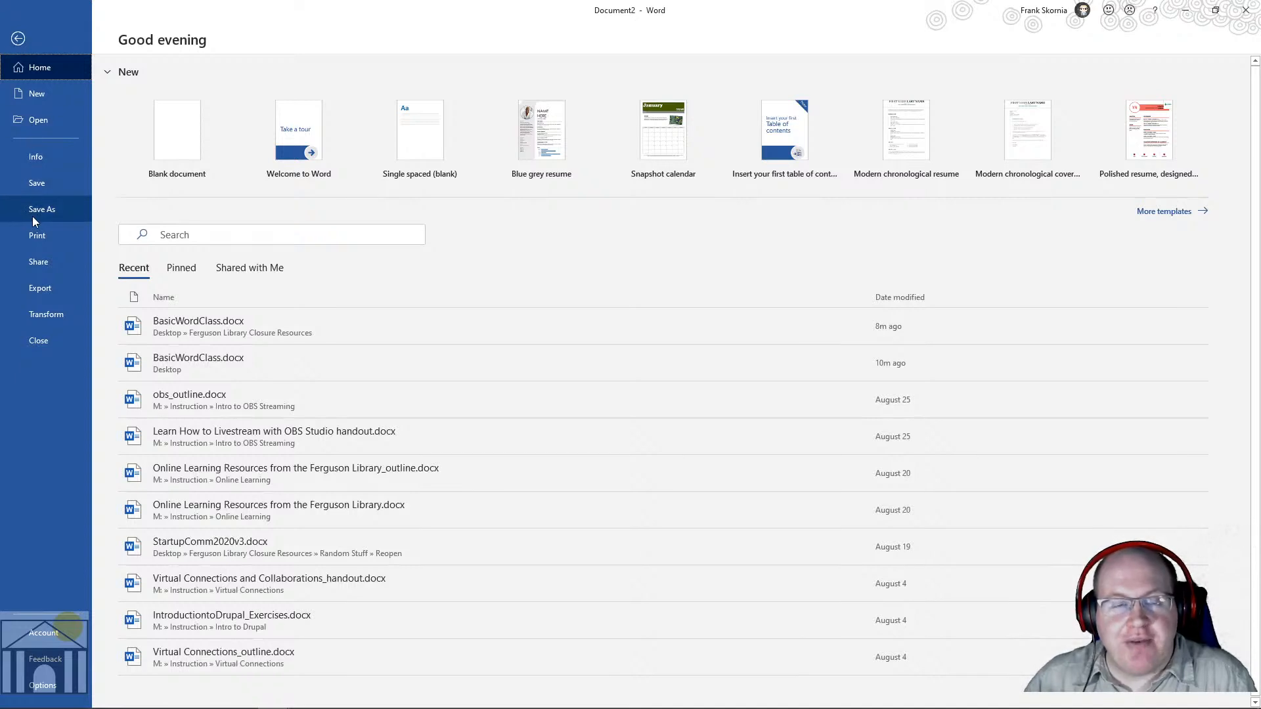
left_click(42, 182)
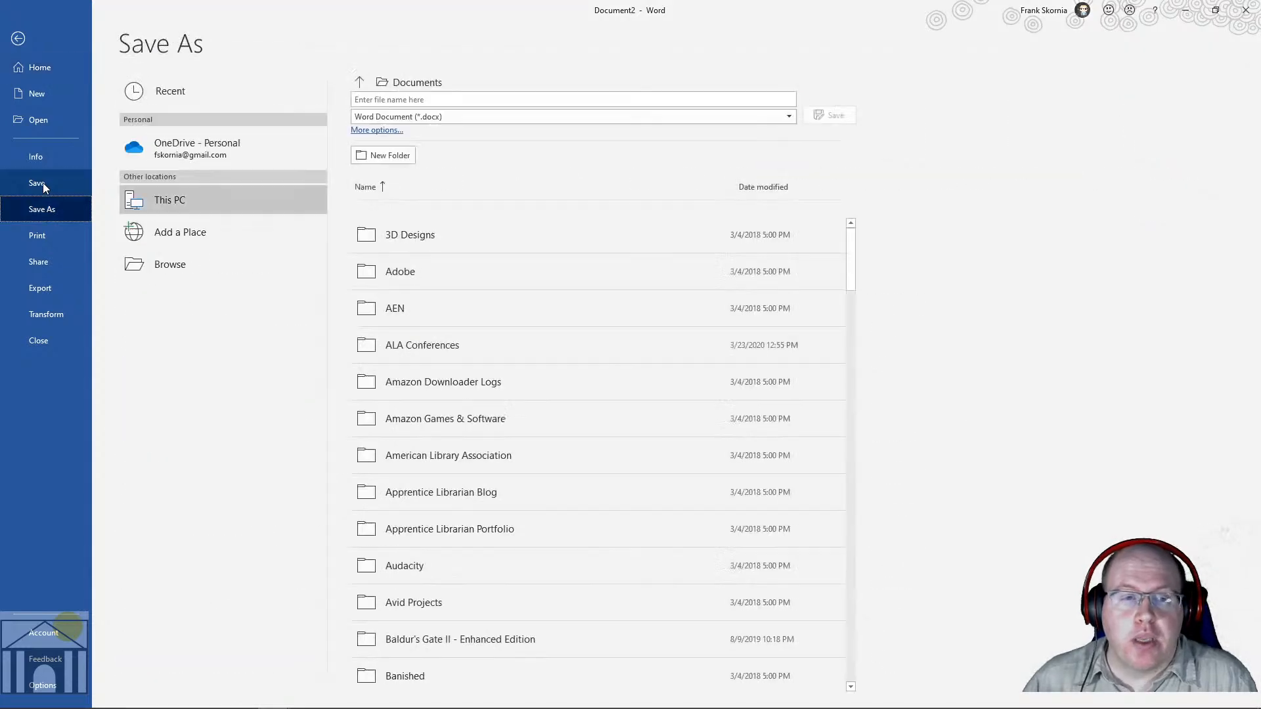
left_click(423, 84)
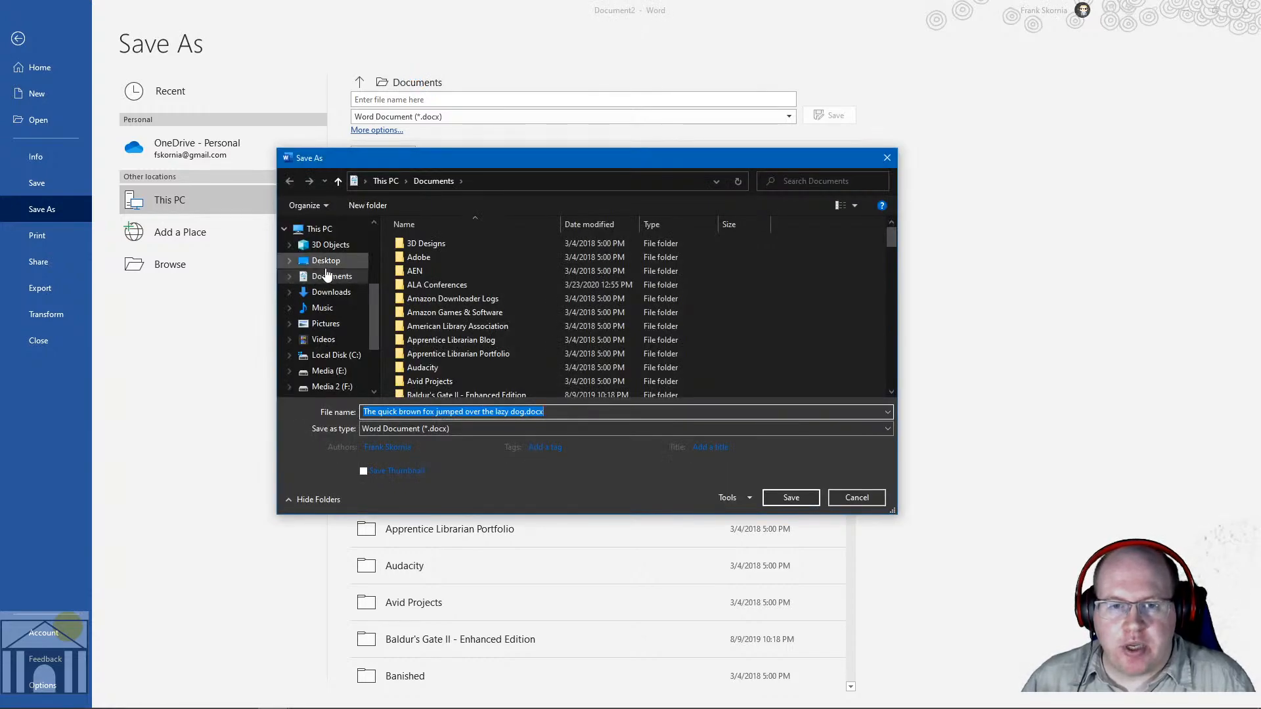
left_click(323, 261)
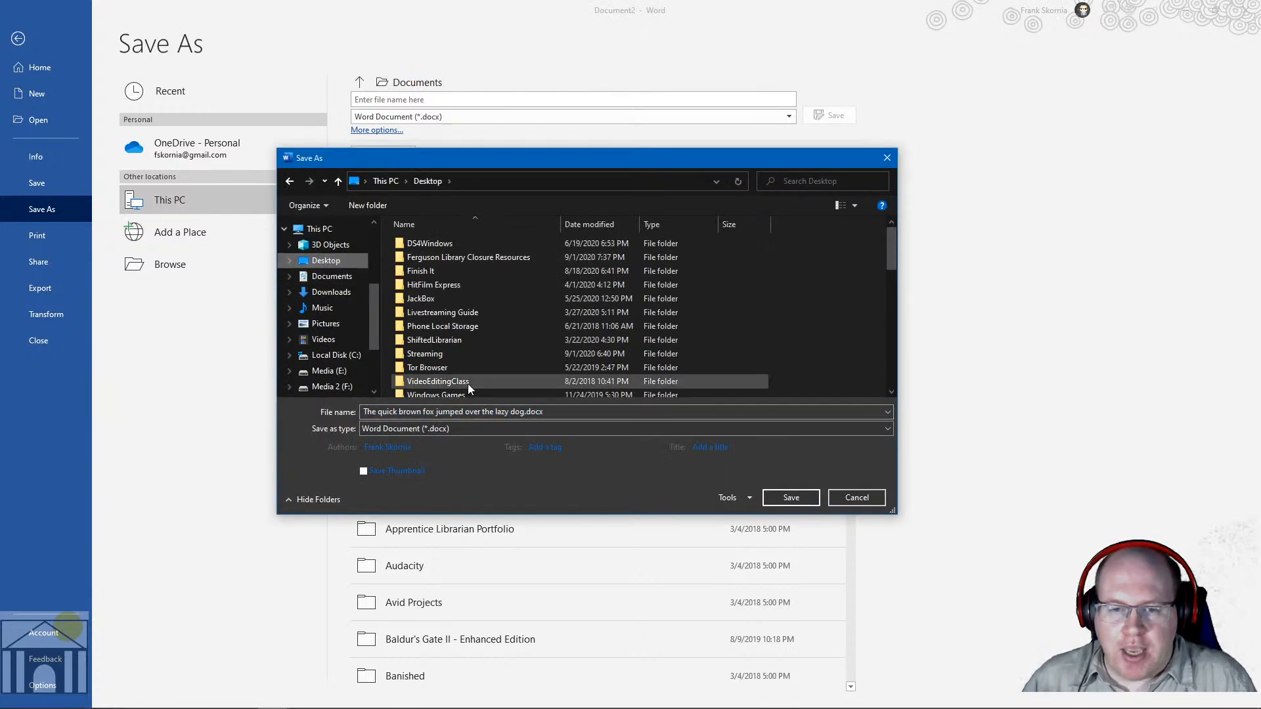
left_click(469, 412)
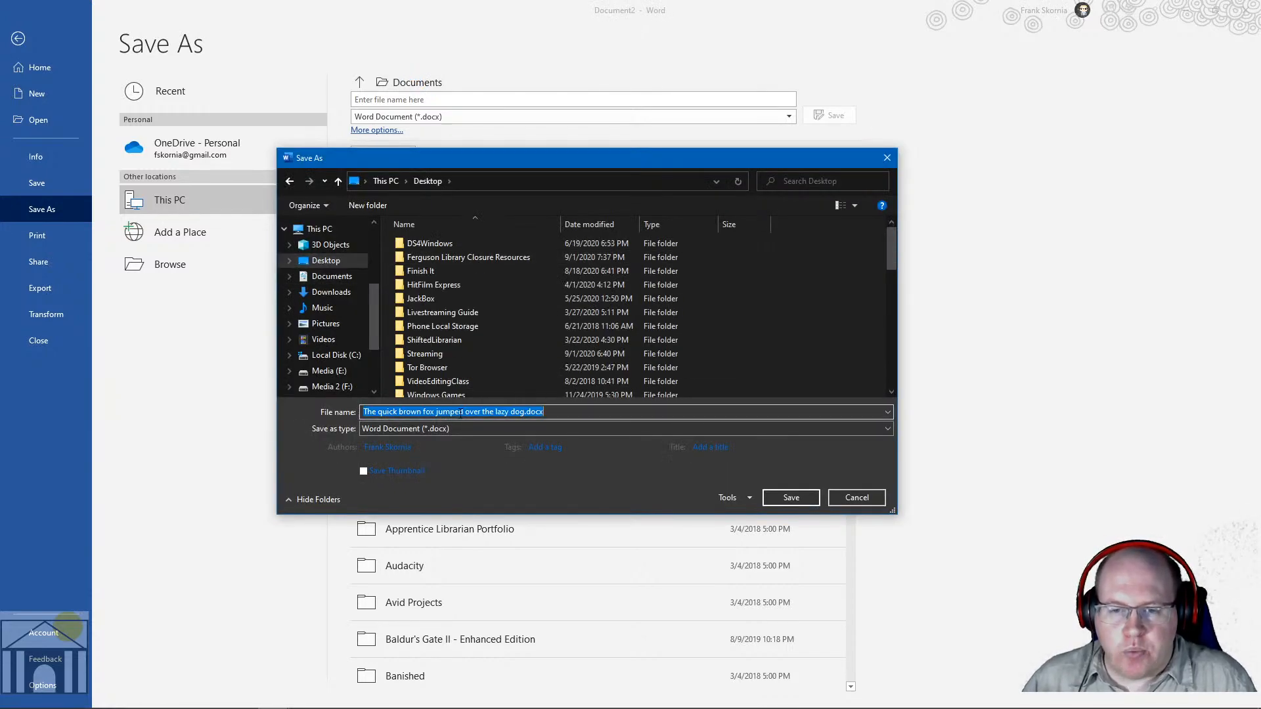
left_click(562, 412)
left_click_drag(554, 412, 364, 412)
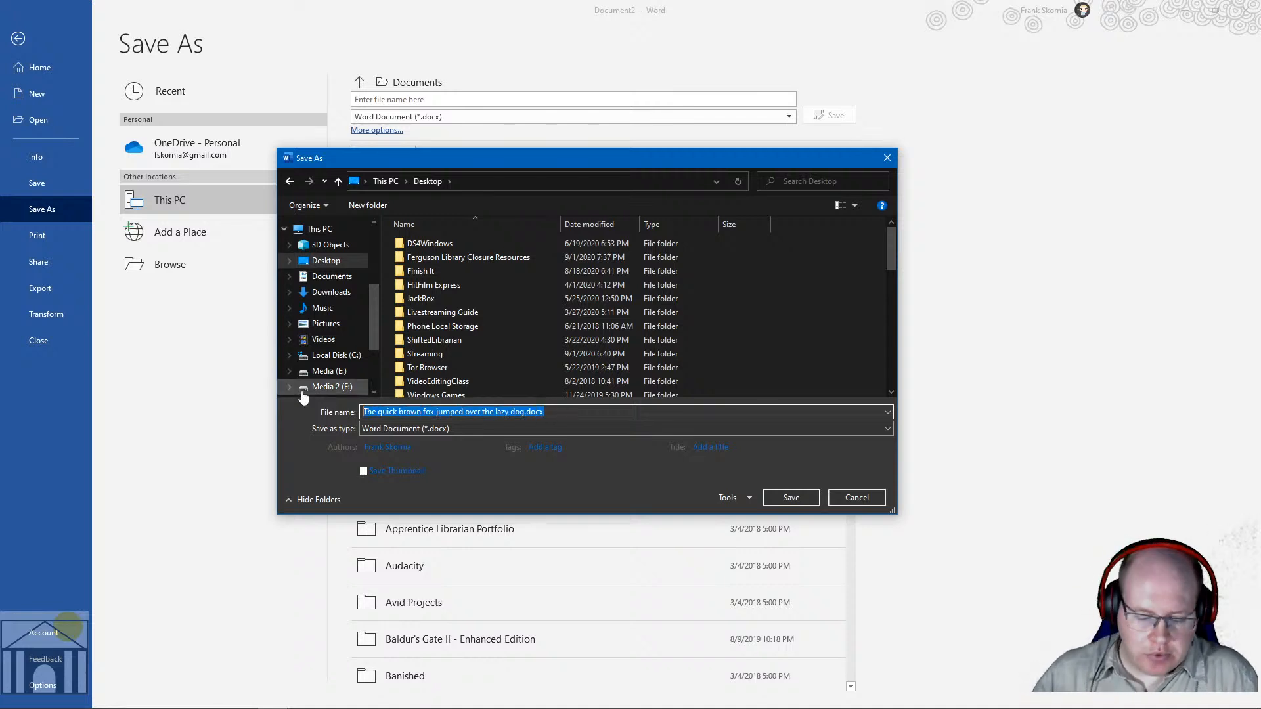
type("Basic")
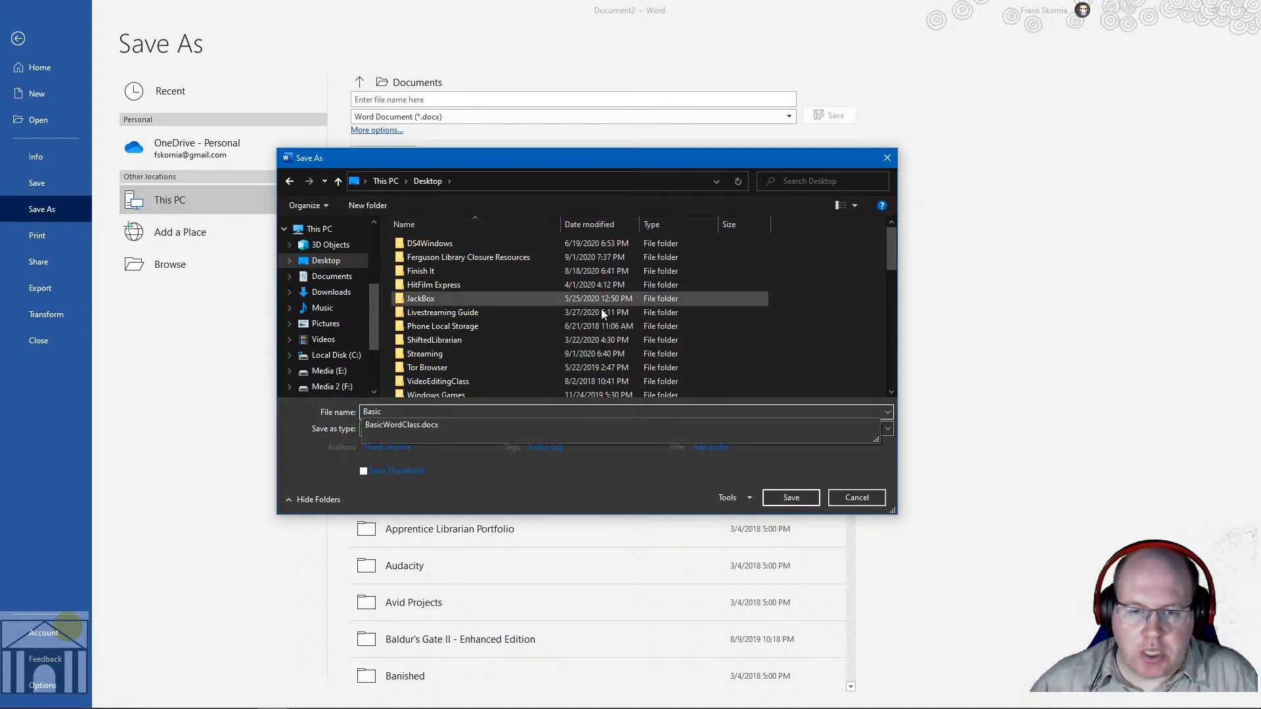
left_click(421, 428)
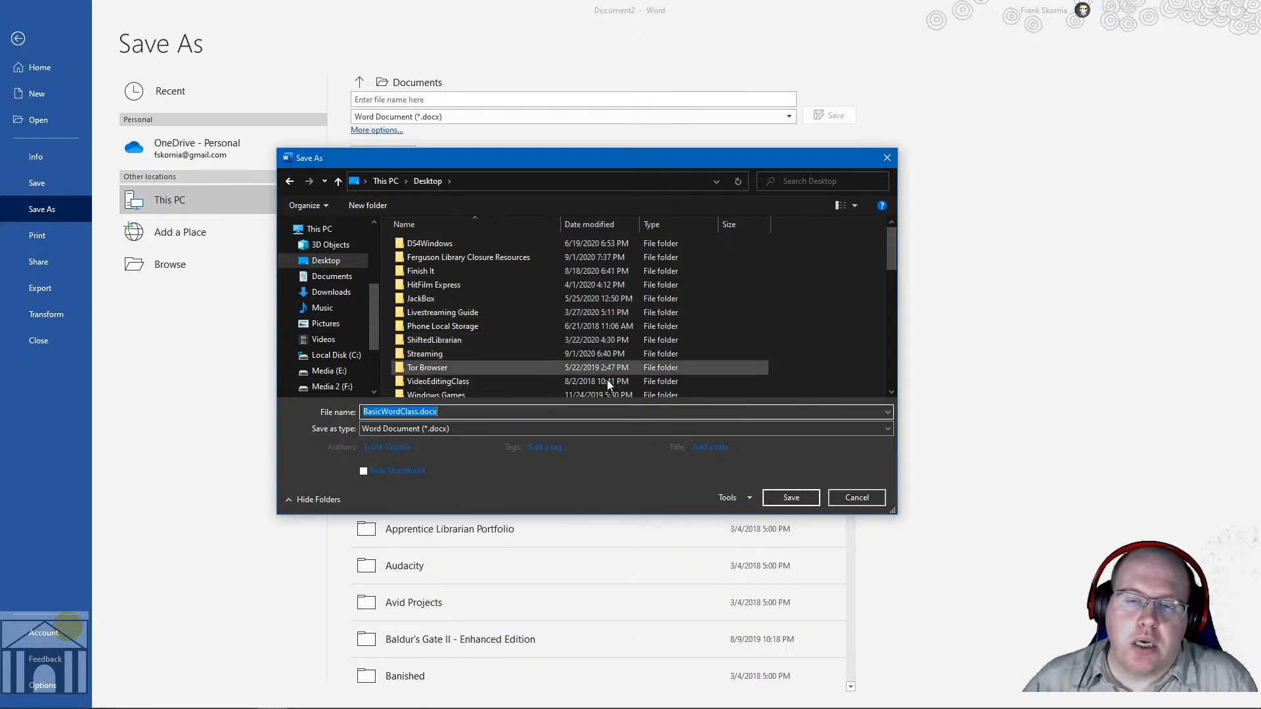
left_click(792, 498)
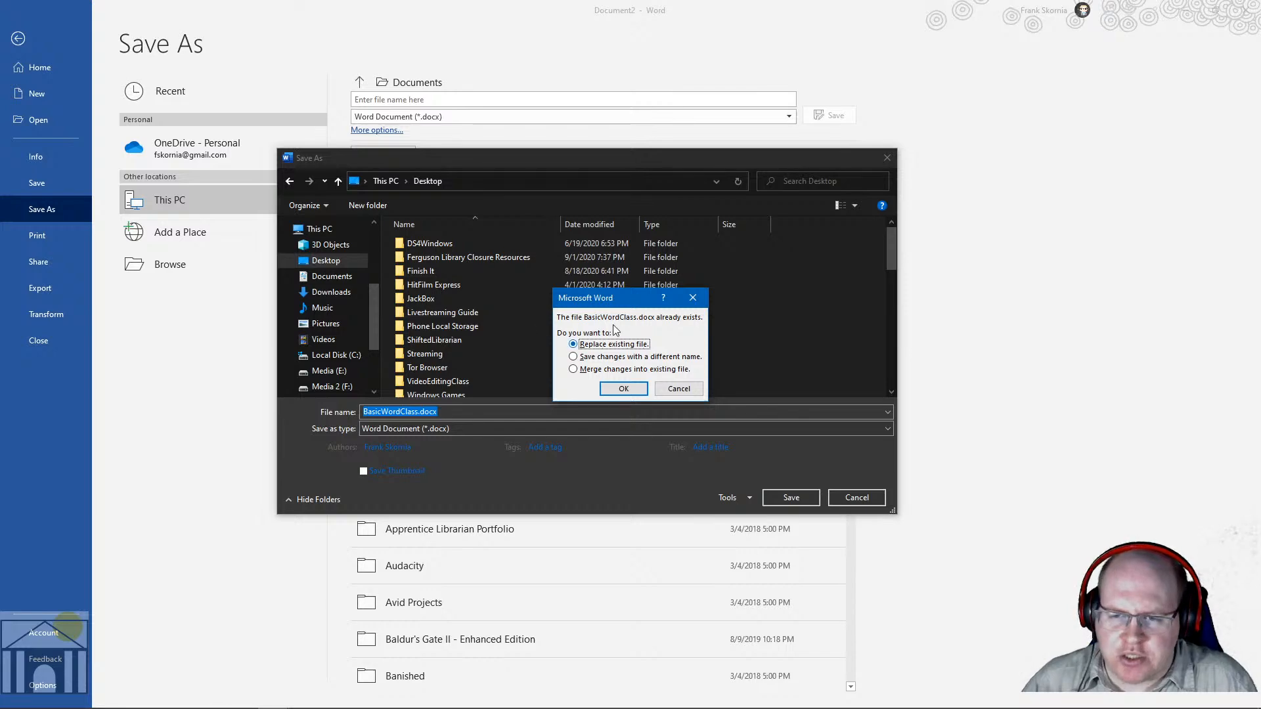
left_click(616, 387)
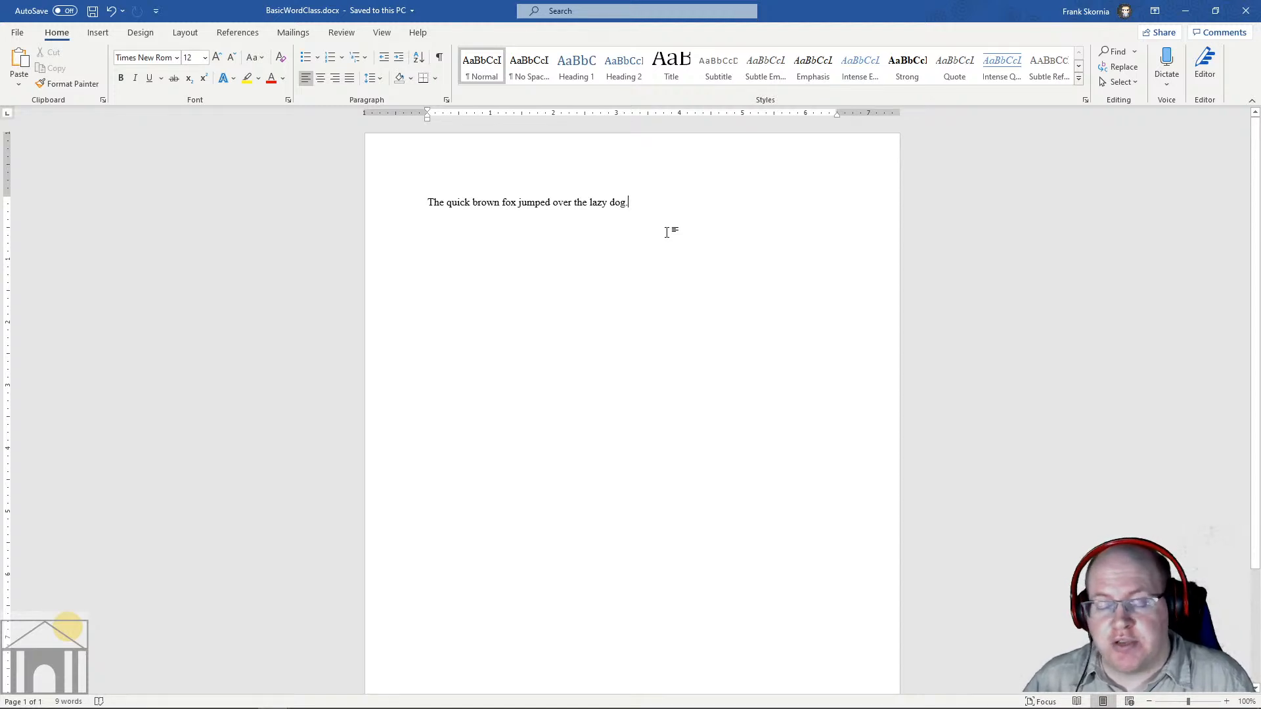
Step: Switch to the other open BasicWordClass.docx window and close it
mouse_move(251, 671)
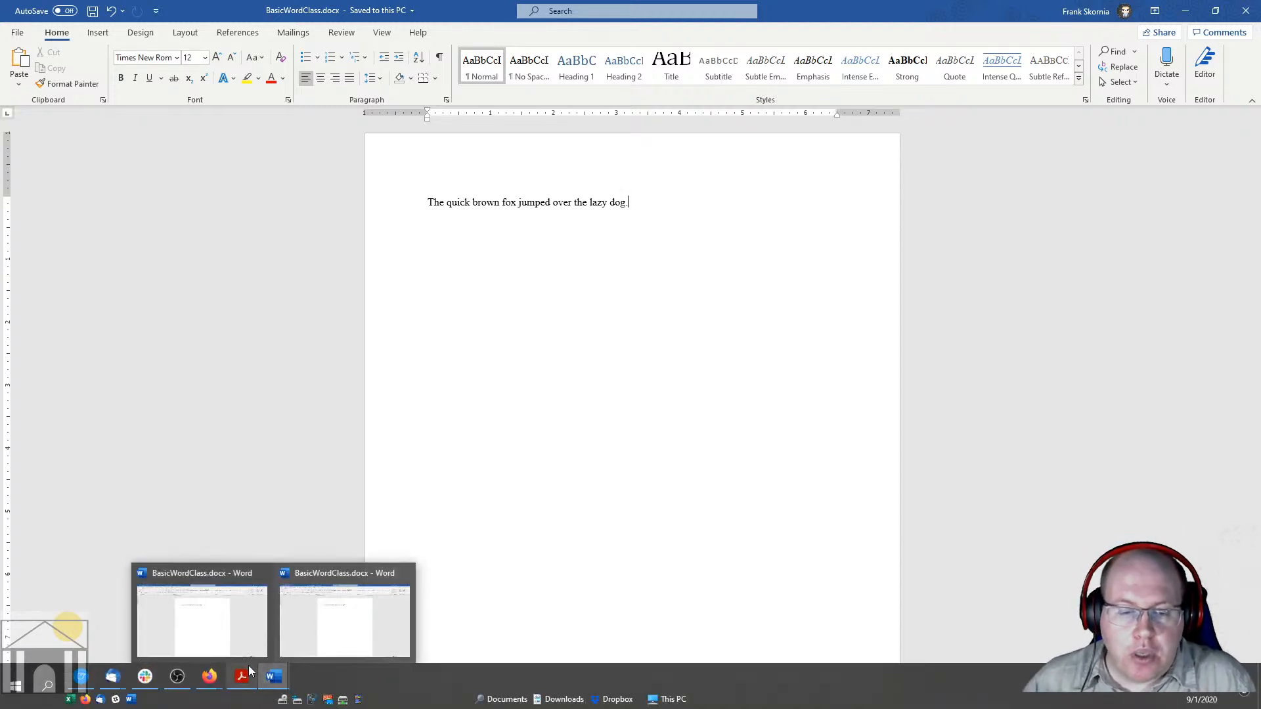
left_click(226, 627)
left_click(1246, 11)
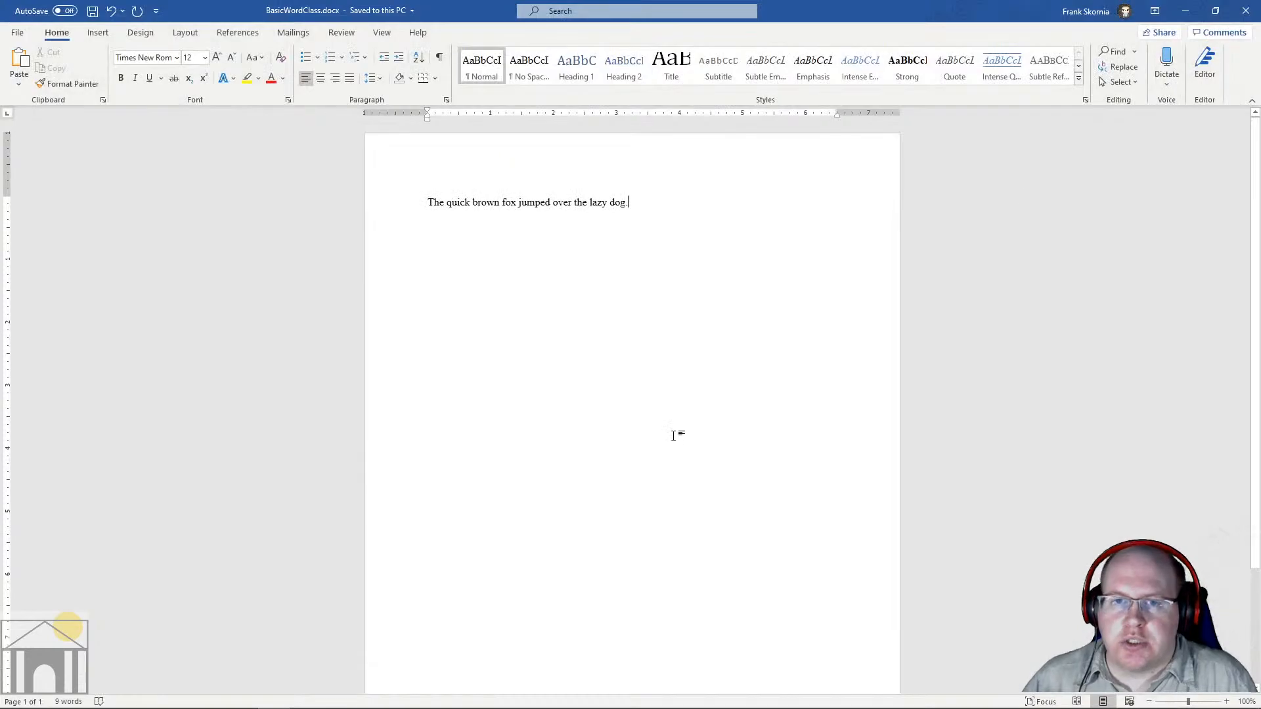
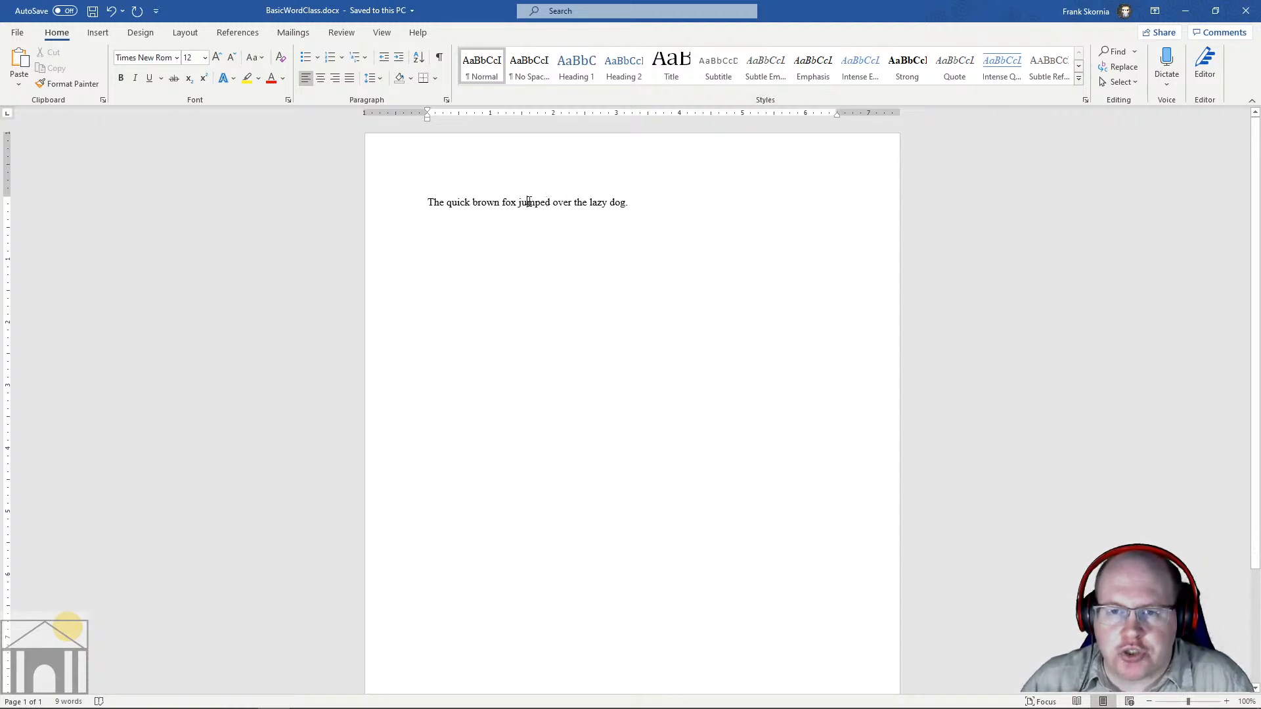
Step: Insert the stray letters "hfjjf" in the middle of "jumped" and delete them again
left_click(492, 202)
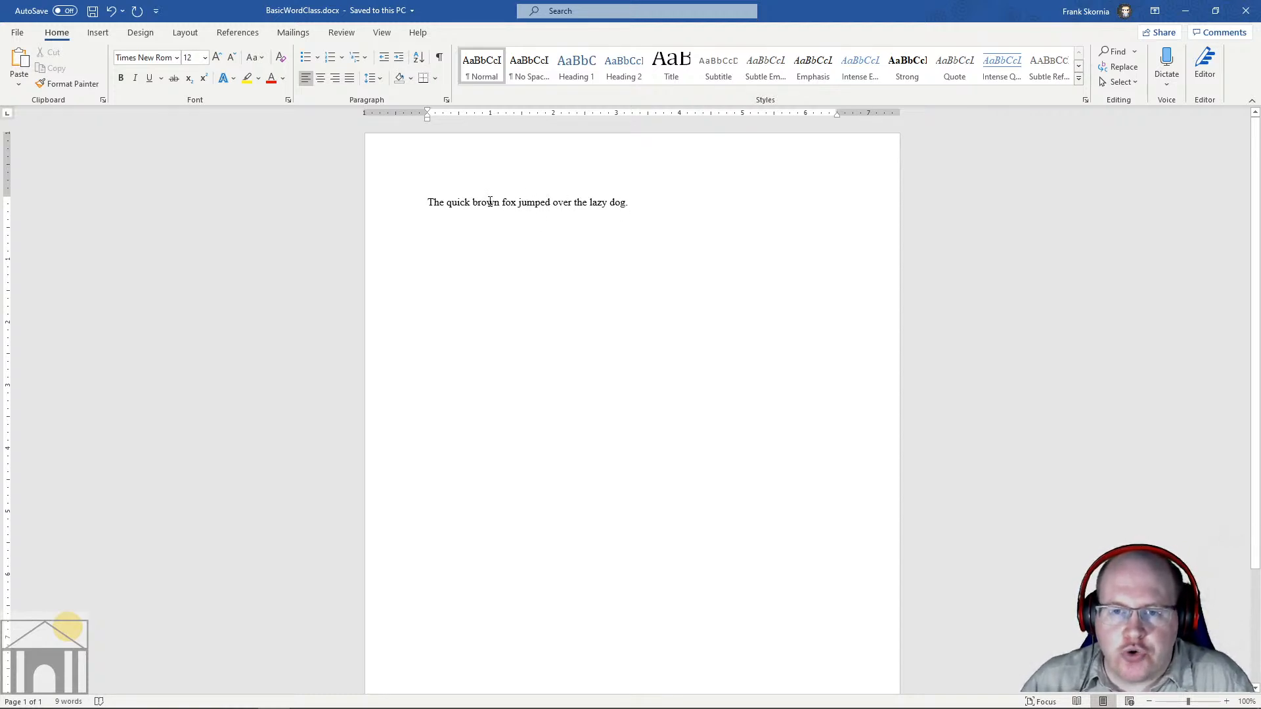
left_click(466, 202)
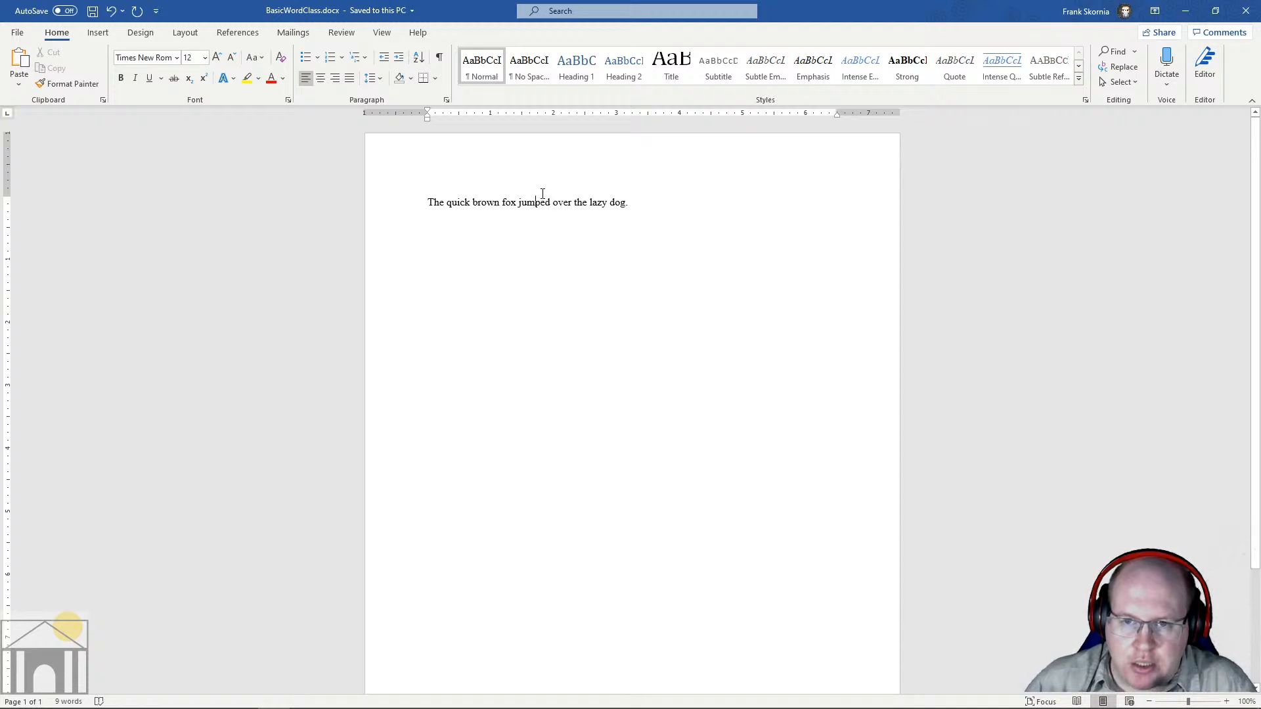
left_click(1229, 701)
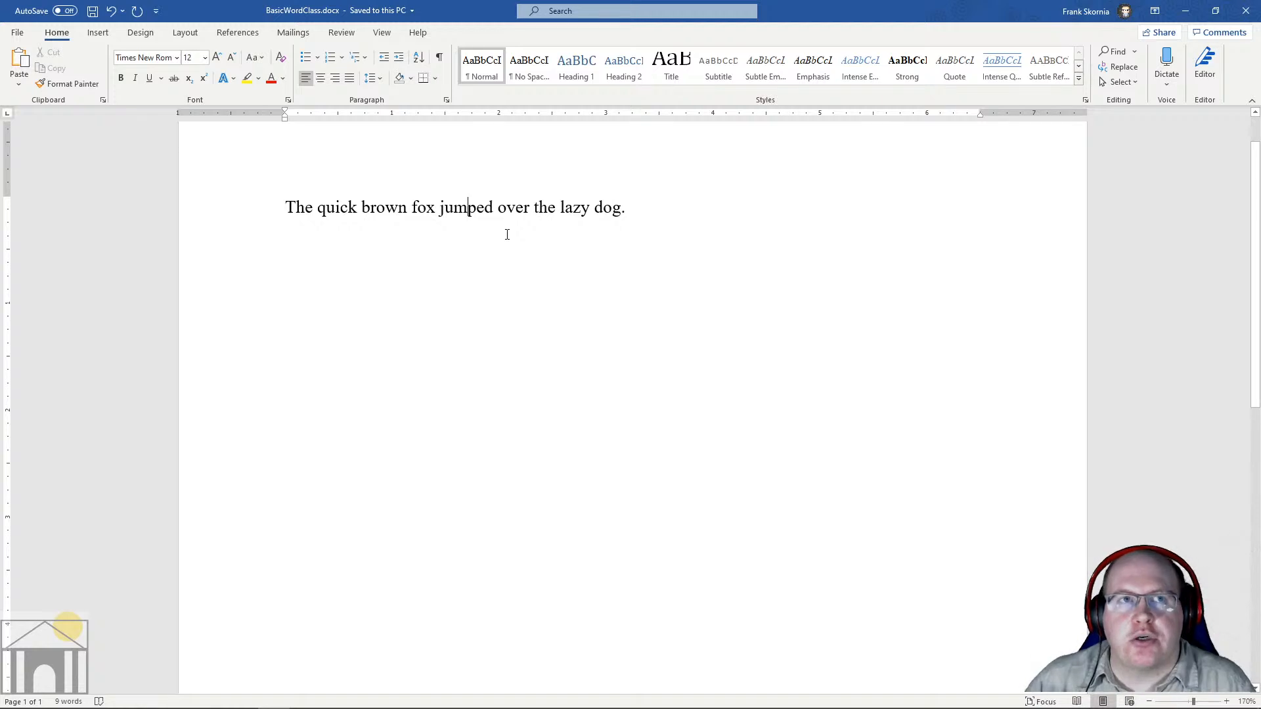
type("hfjjf")
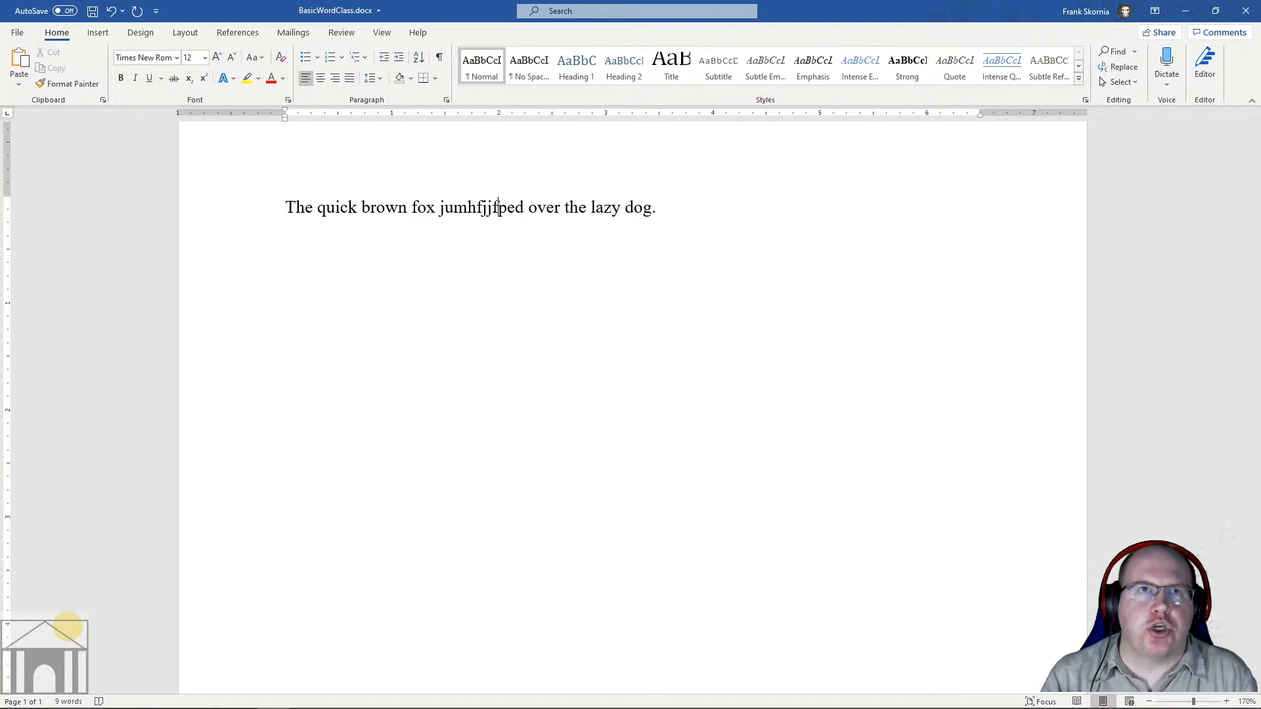
key("BackSpace")
key("BackSpace")
key("BackSpace")
key("BackSpace")
key("BackSpace")
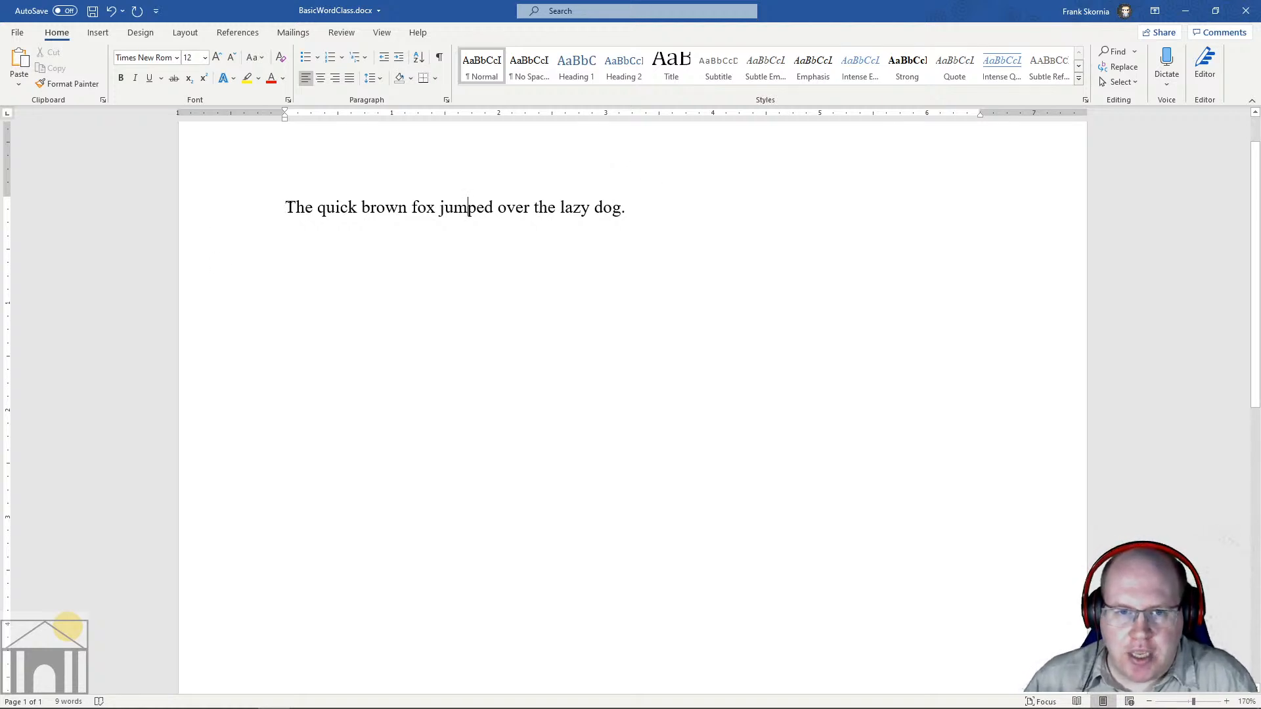
Step: Place the cursor at the start of the sentence, select the whole sentence and clear the selection
left_click(480, 207)
left_click(356, 207)
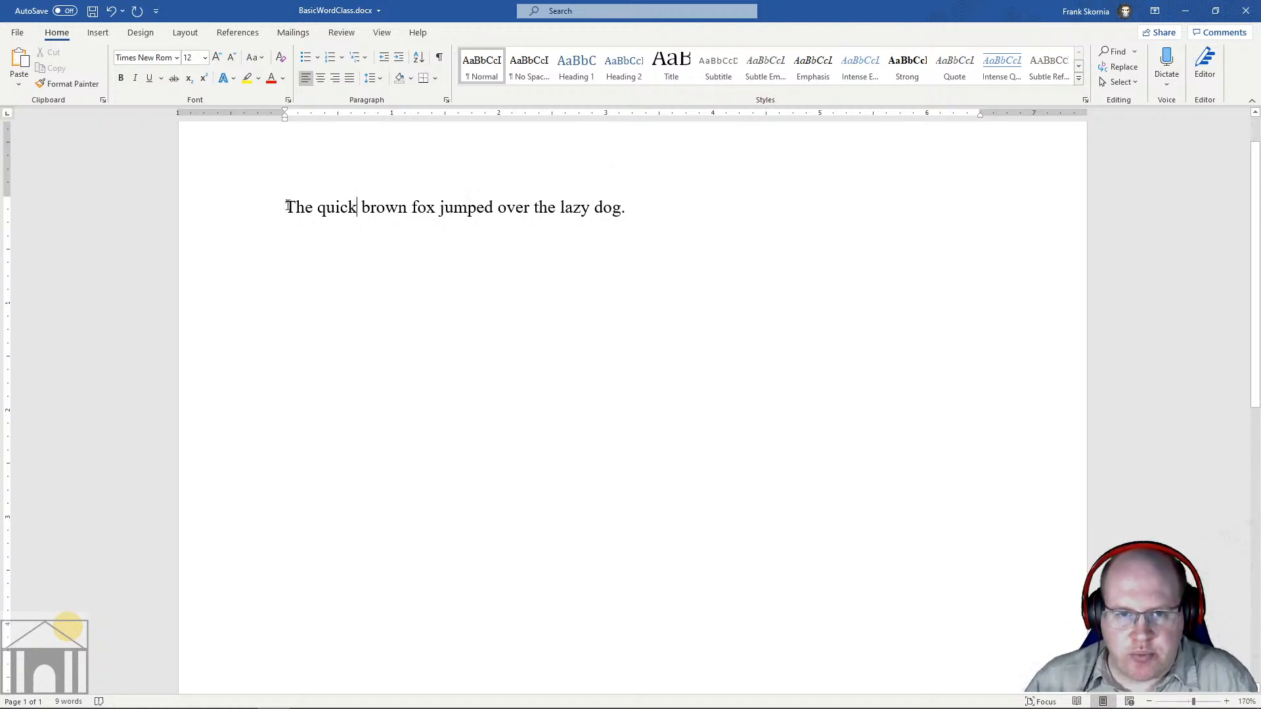
left_click(286, 206)
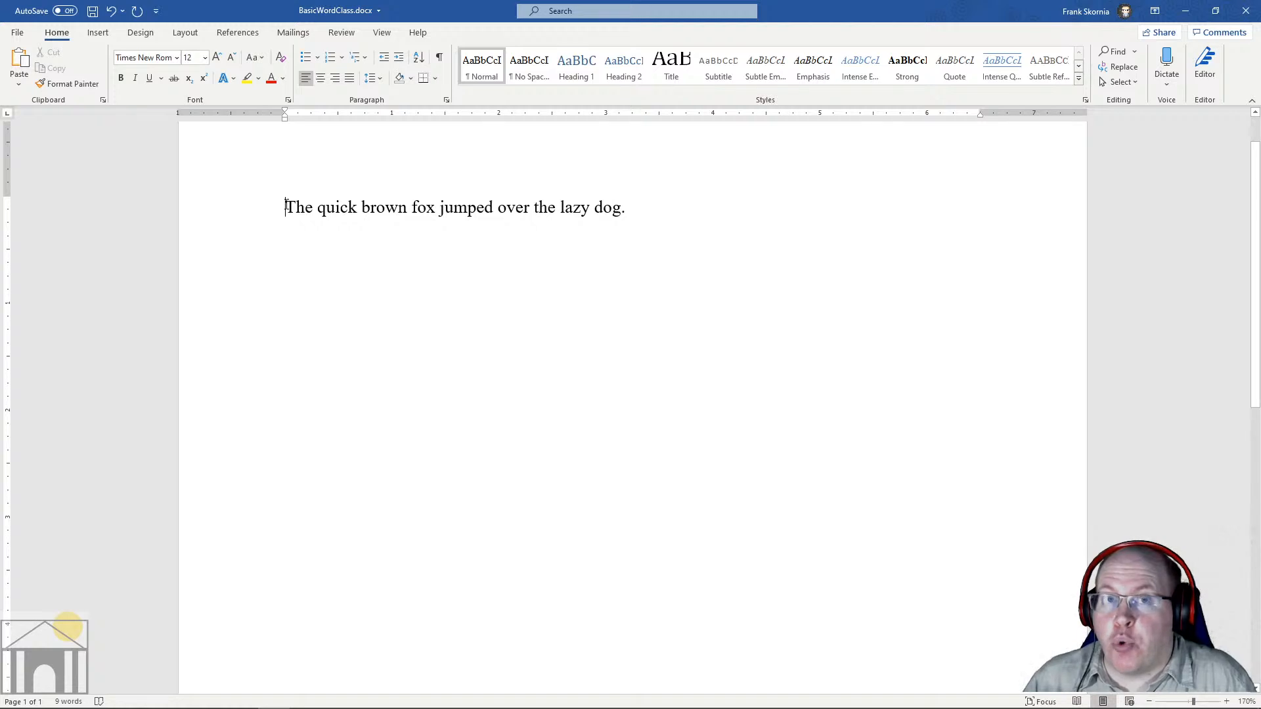
left_click_drag(286, 207, 632, 204)
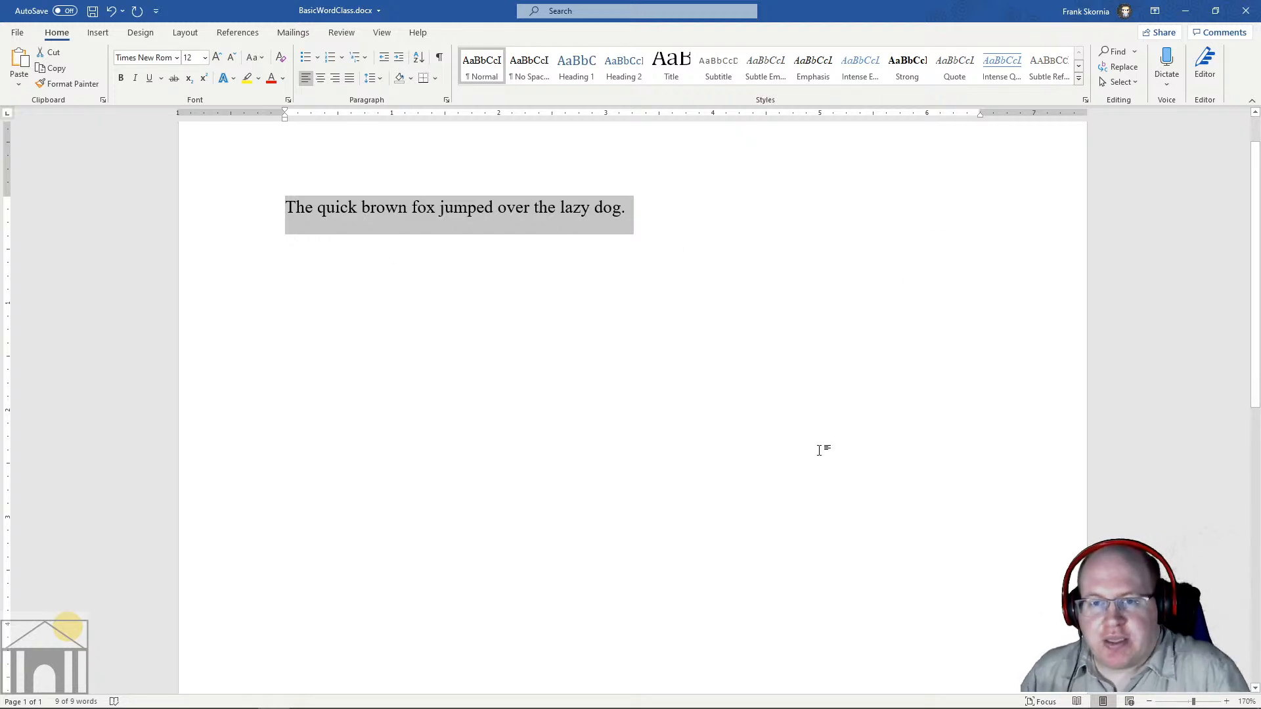
left_click(846, 452)
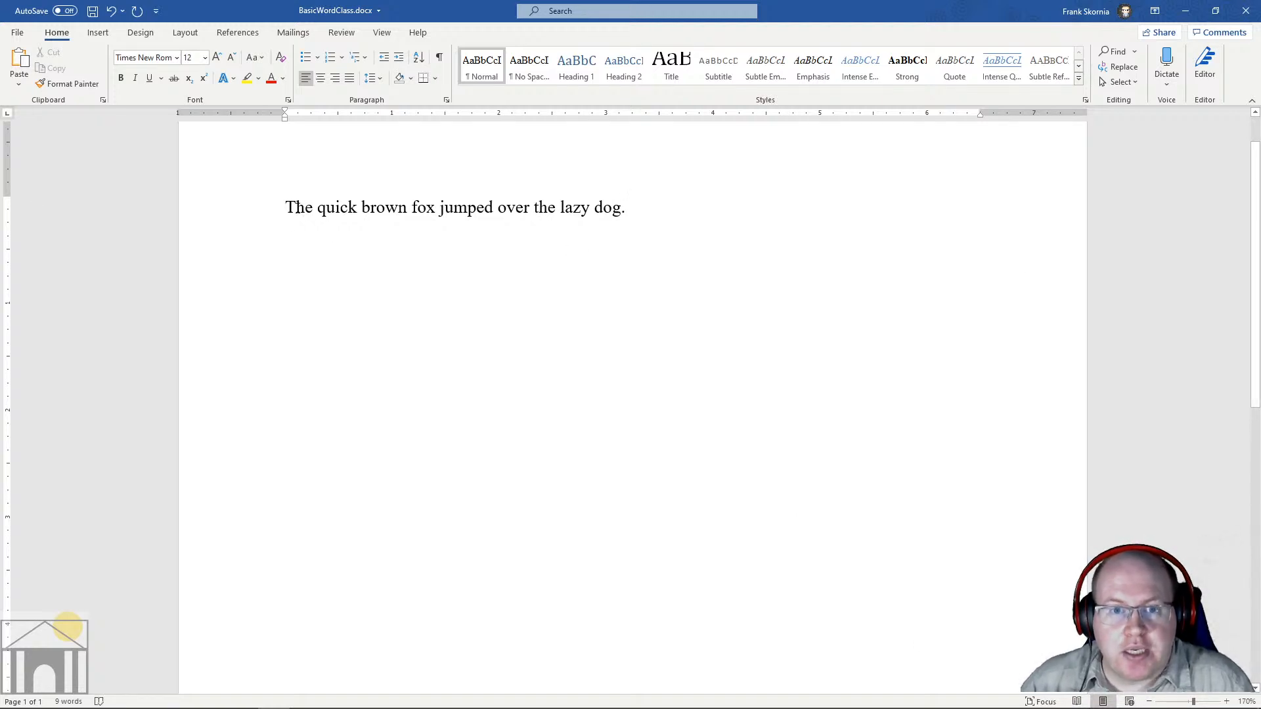
Step: Select the whole sentence and view the list of available fonts without choosing one
left_click_drag(286, 208, 624, 209)
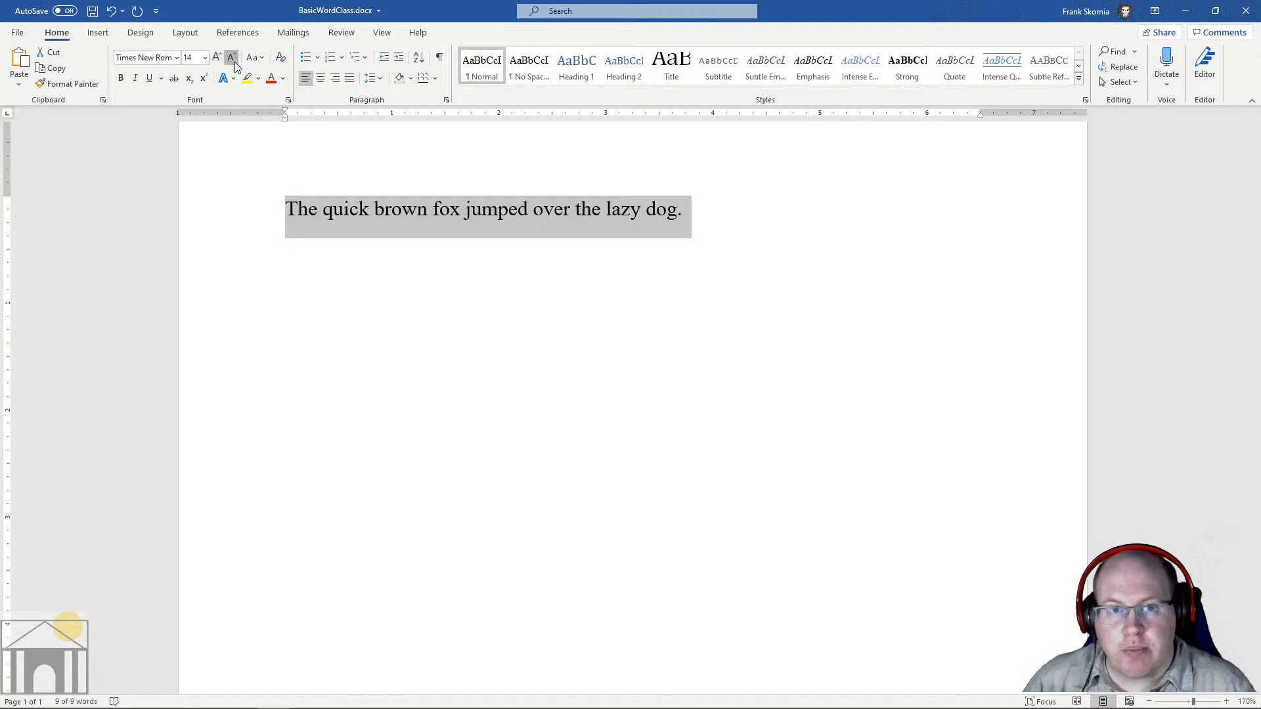
left_click(178, 58)
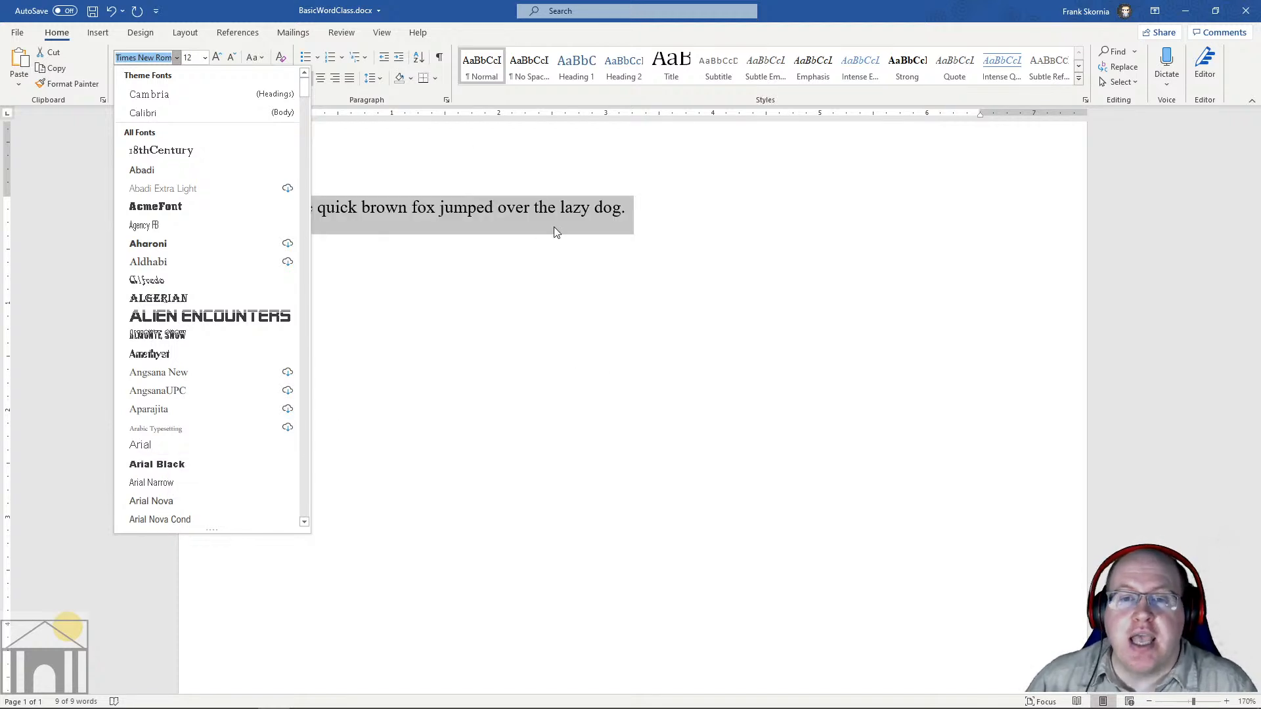
left_click(424, 15)
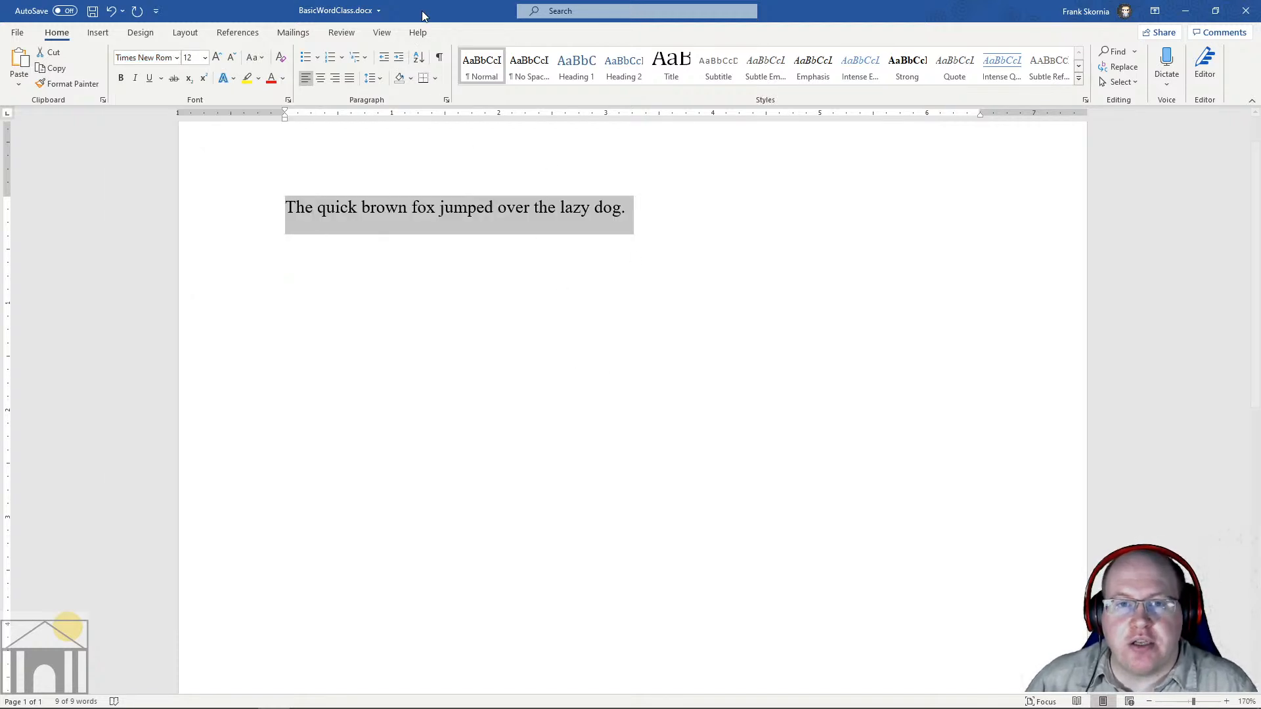
left_click(420, 249)
Step: Enlarge the word "brown" to font size 22
left_click_drag(362, 207, 405, 208)
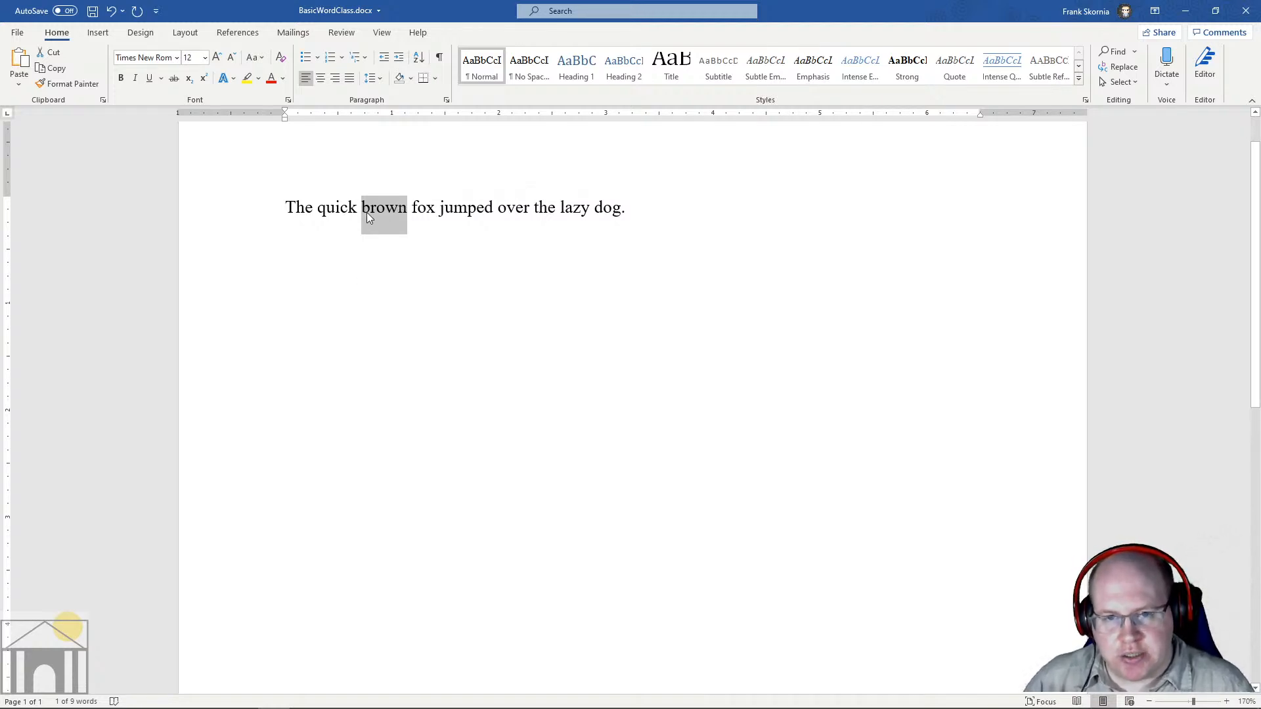
left_click(217, 57)
left_click(216, 58)
left_click(217, 58)
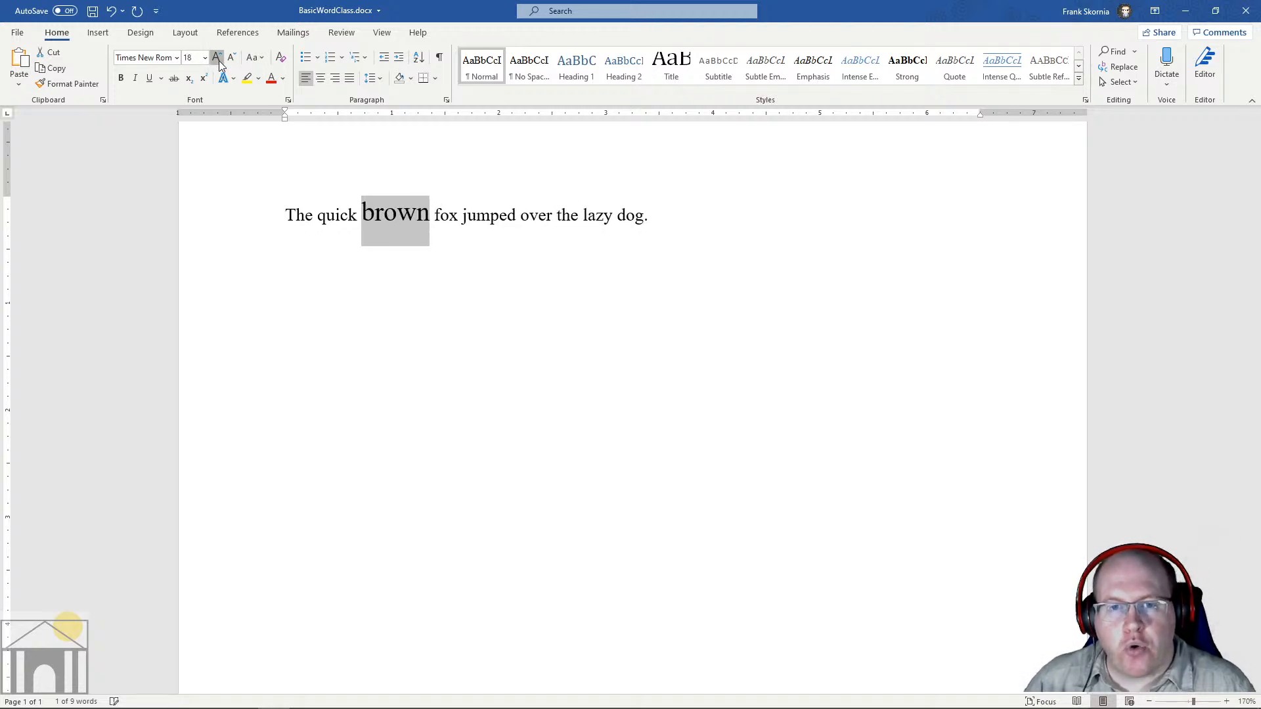
left_click(217, 58)
left_click(216, 58)
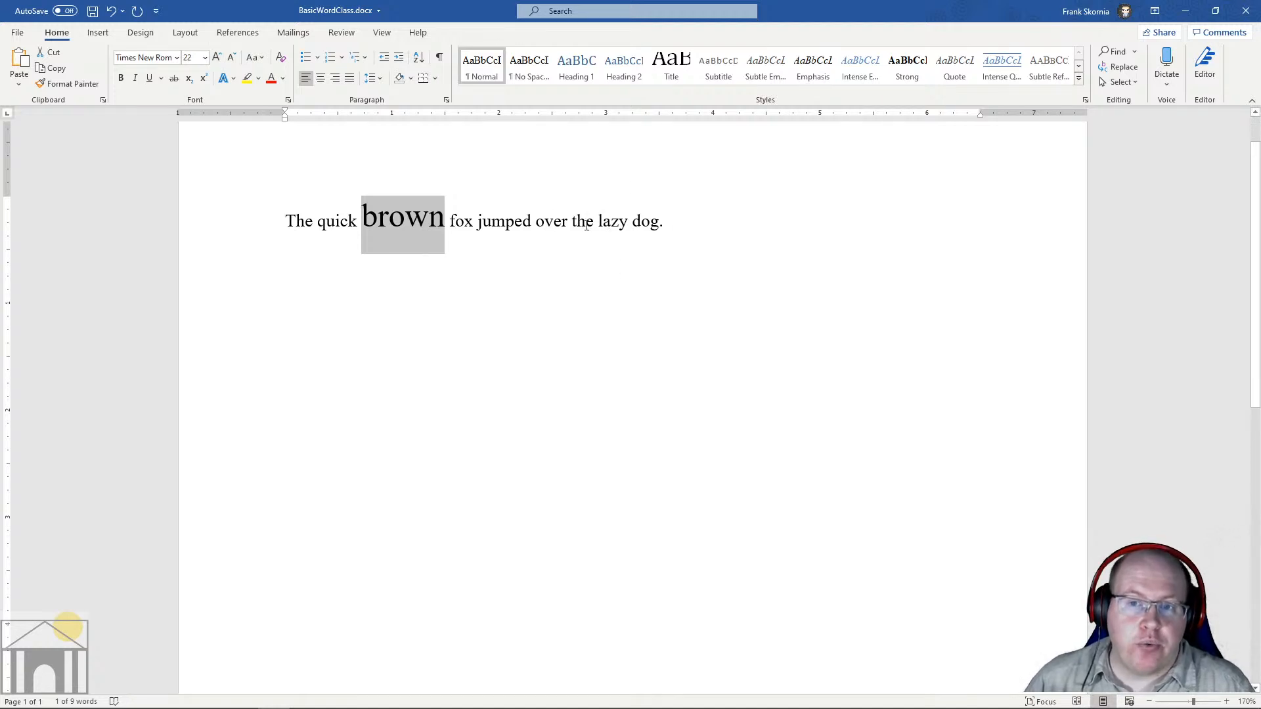
Step: Shrink only the letter "o" in "brown" to font size 7
left_click(554, 222)
left_click(351, 223)
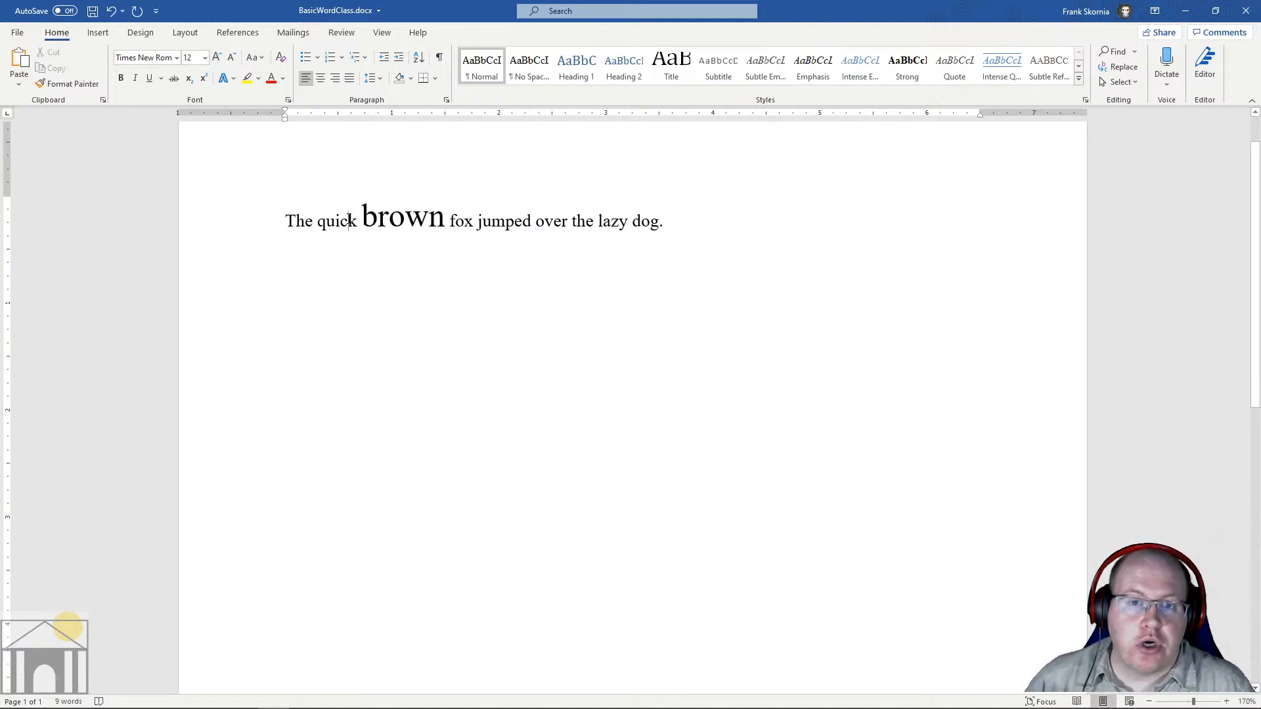
left_click(428, 220)
left_click(523, 222)
left_click_drag(363, 212, 406, 212)
left_click(447, 221)
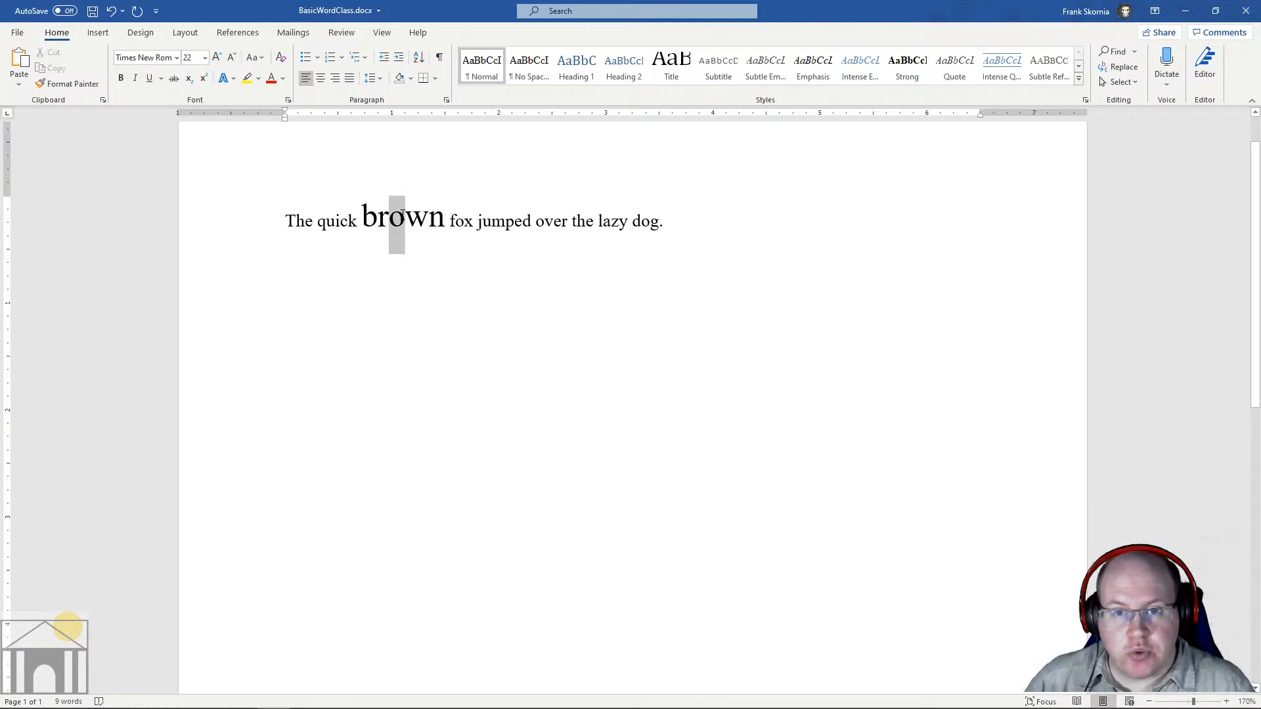
left_click(234, 58)
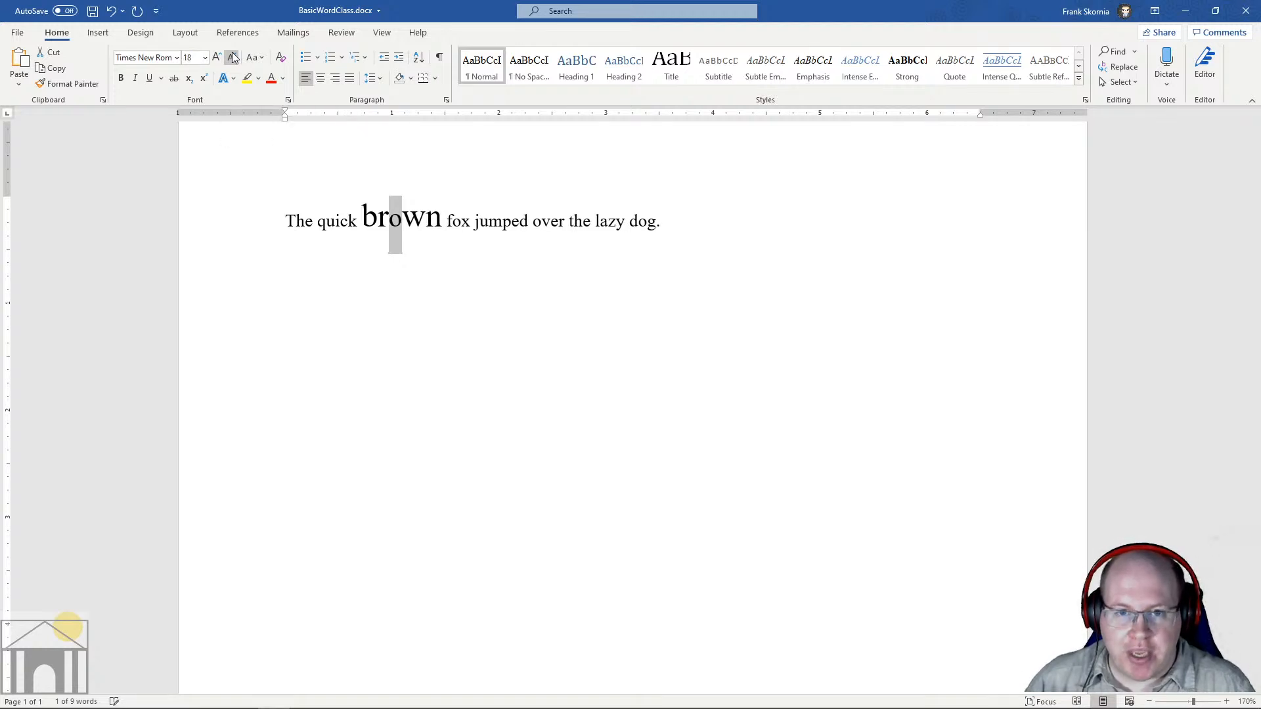
left_click(233, 58)
left_click(234, 58)
left_click(234, 58)
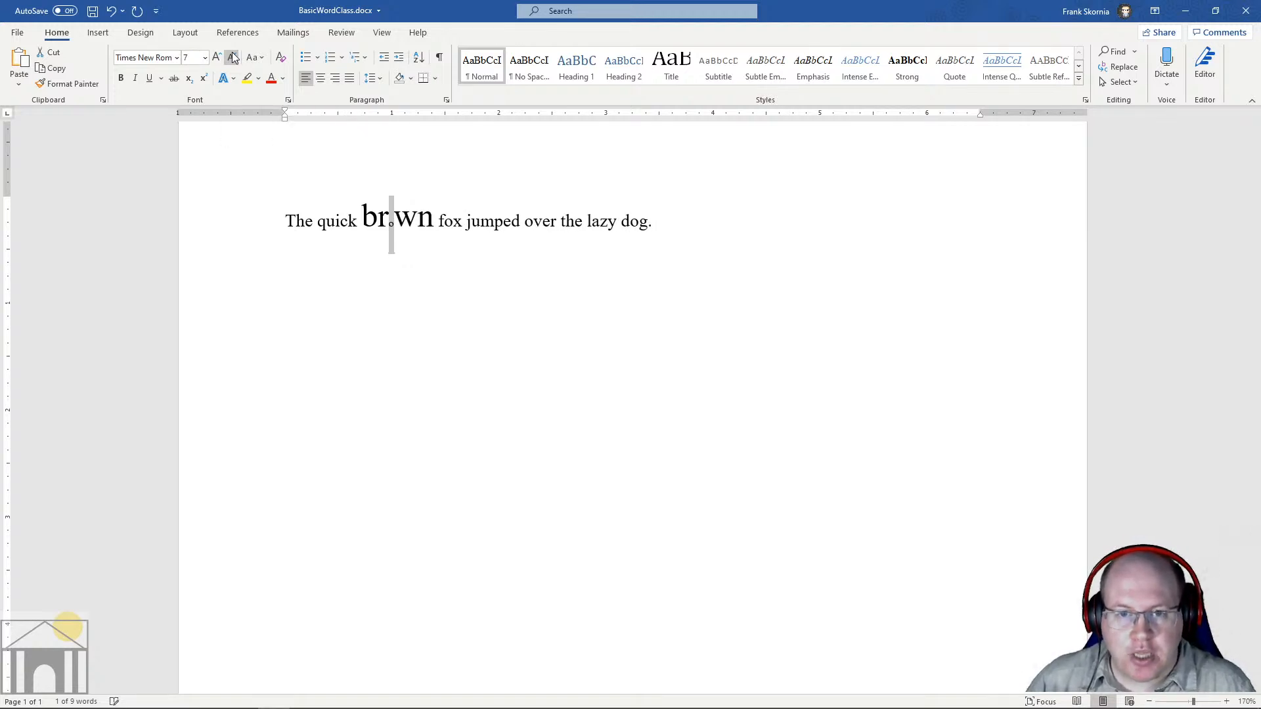
left_click(394, 220)
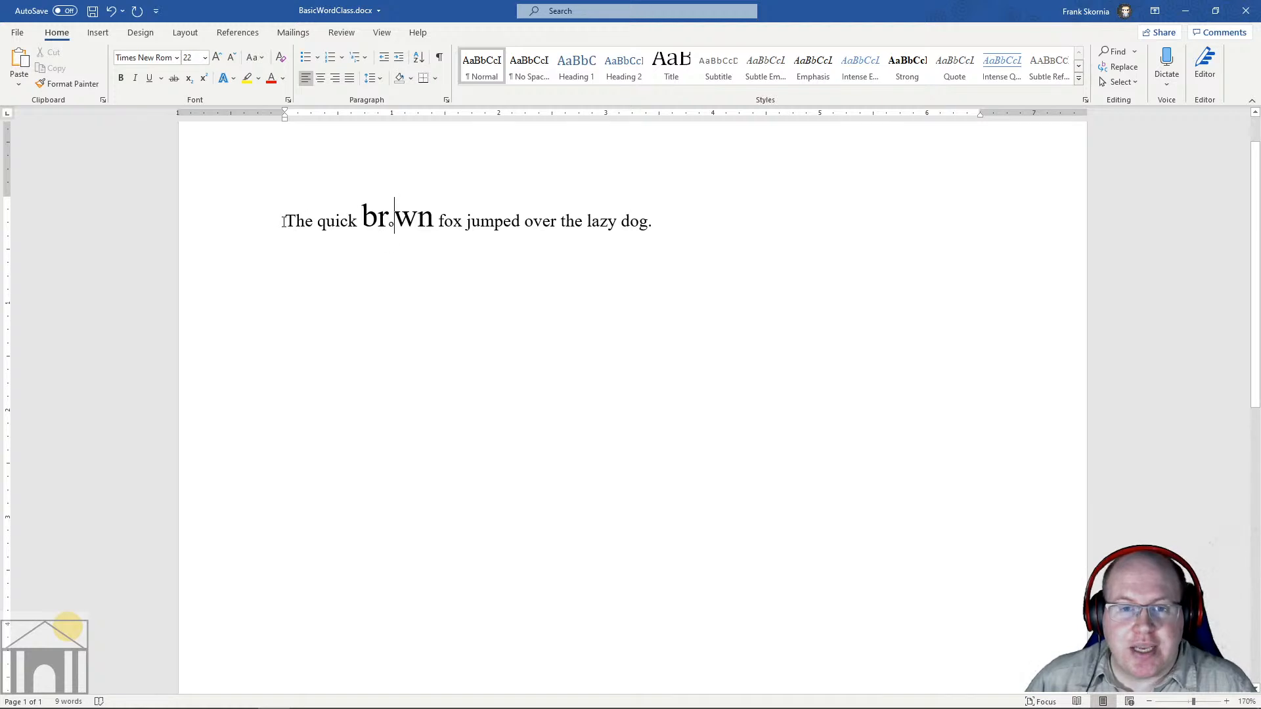
Step: Select the text before and after "brown" in turn to check its font size, and clear the selection
left_click_drag(287, 220, 361, 224)
left_click_drag(451, 227, 608, 235)
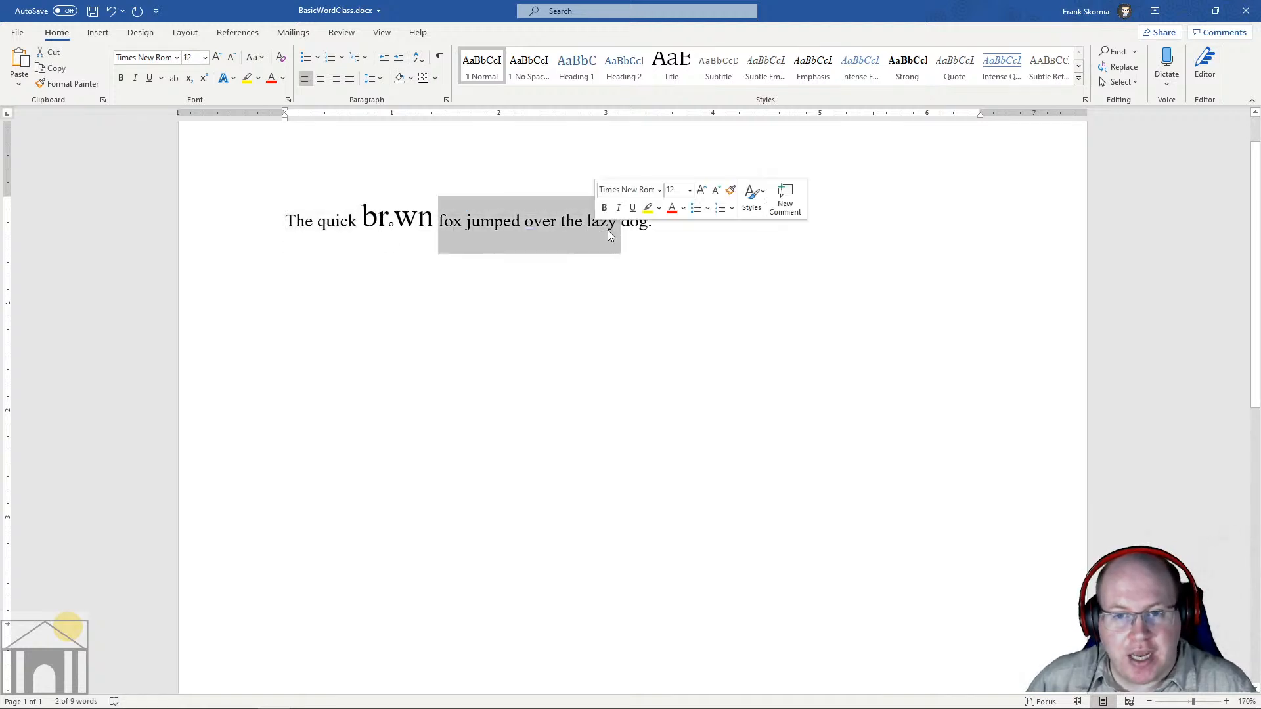
left_click(639, 235)
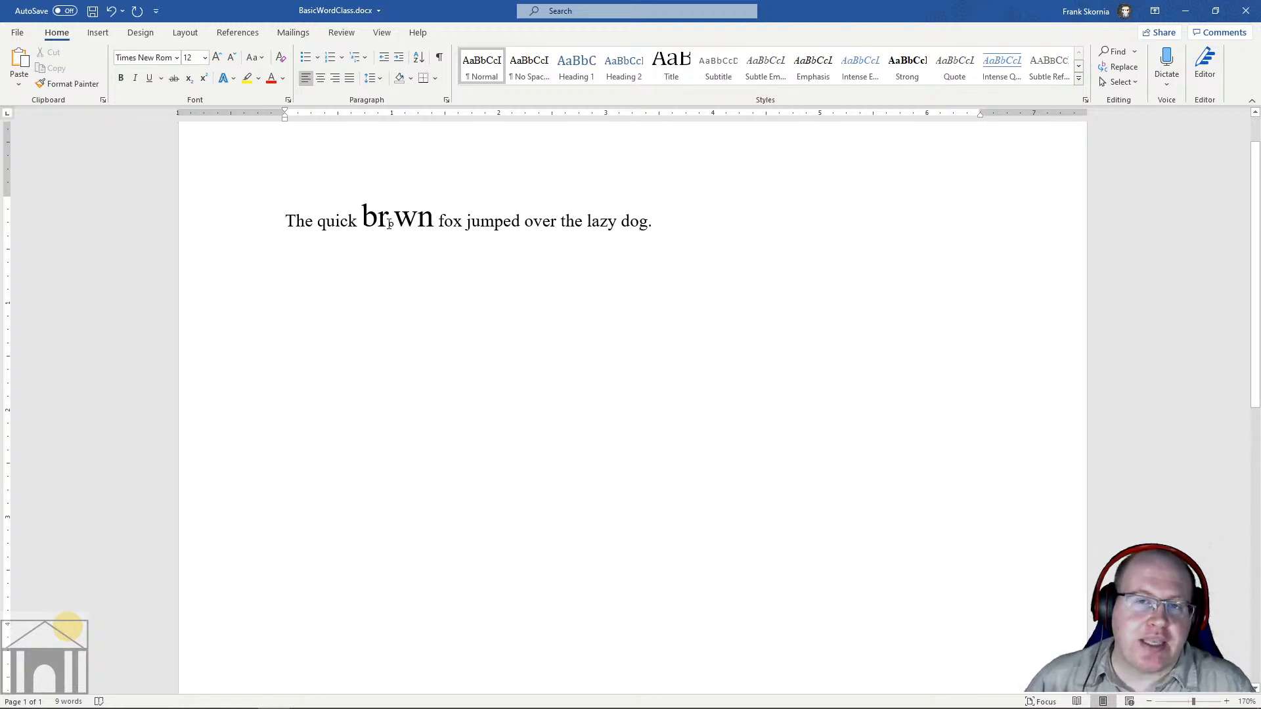
Step: Enlarge the small letter "o" in "brown" to font size 11
left_click_drag(388, 224, 394, 224)
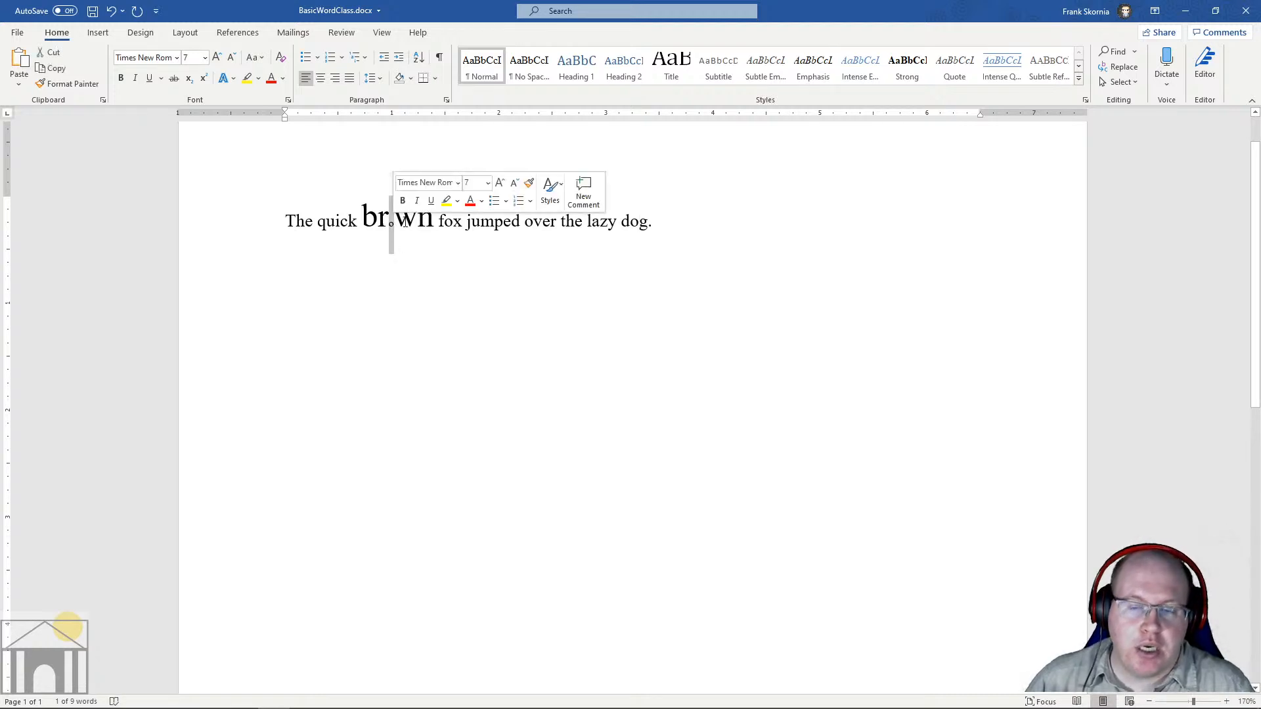
left_click(220, 57)
left_click(220, 57)
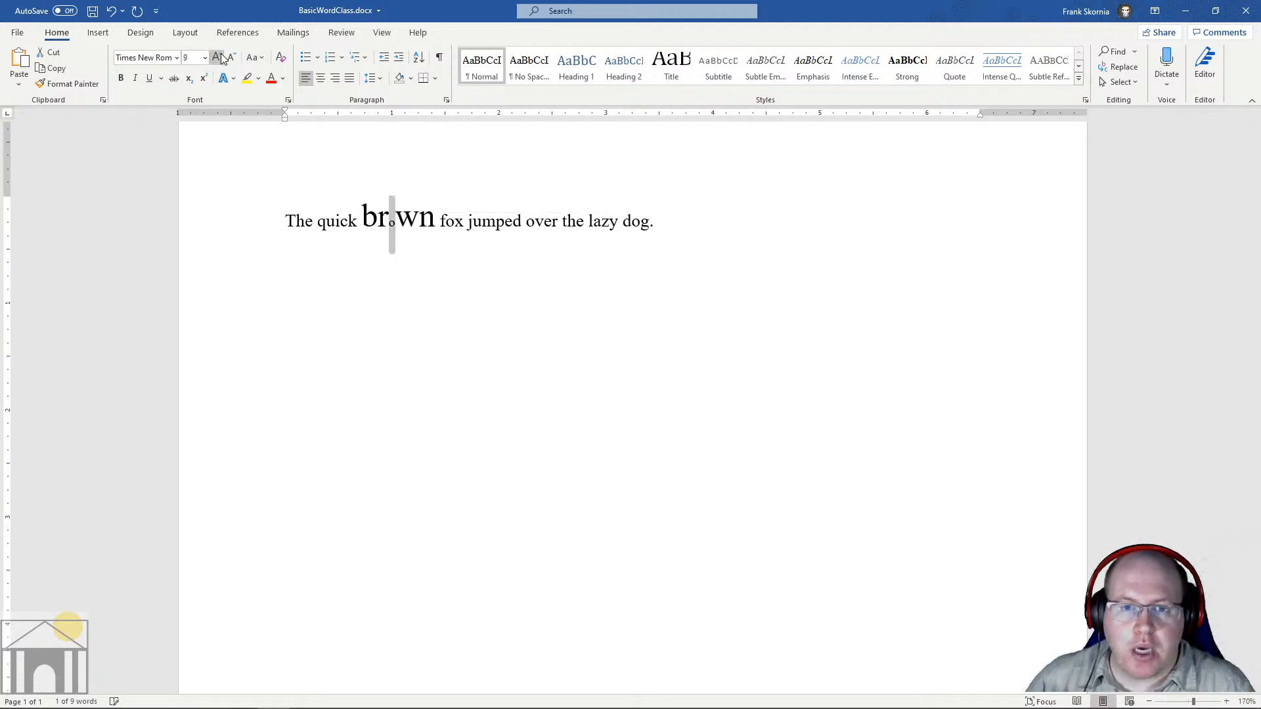
left_click(220, 57)
left_click(220, 57)
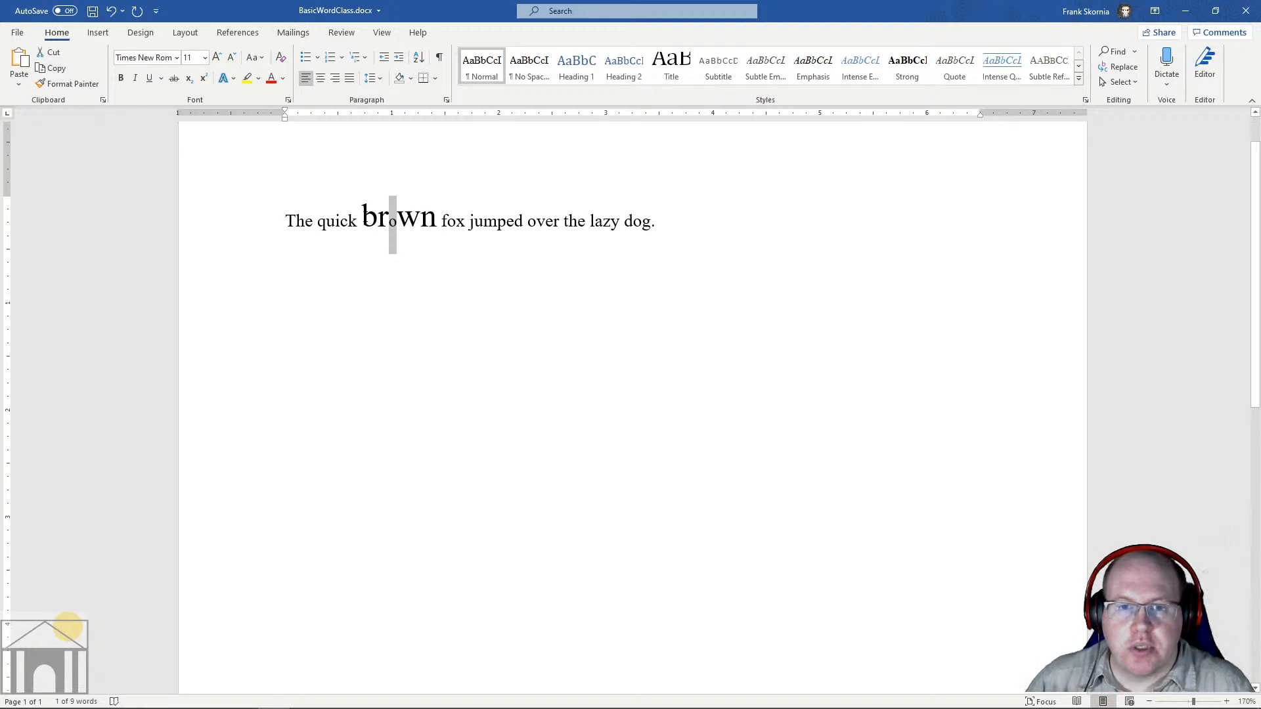
Step: Shrink the whole word "brown" by two size steps, and set all its letters to font size 12
left_click_drag(362, 223, 437, 224)
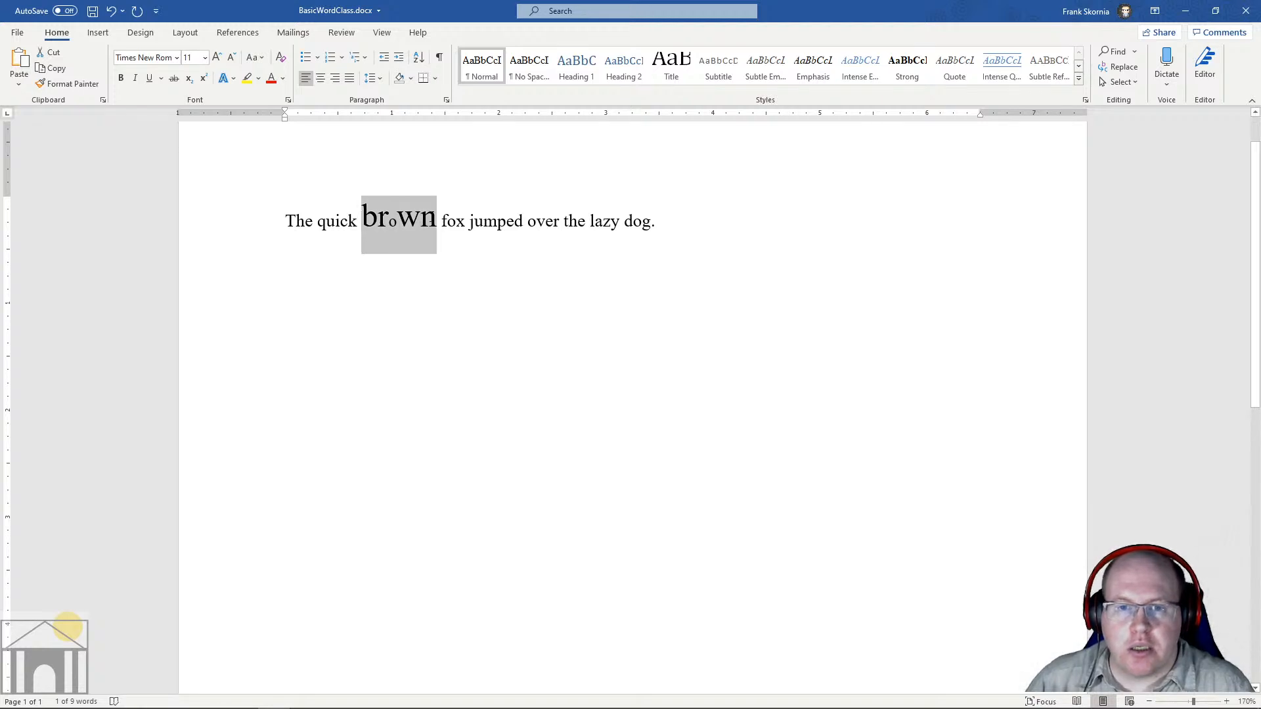
left_click(231, 57)
left_click(232, 57)
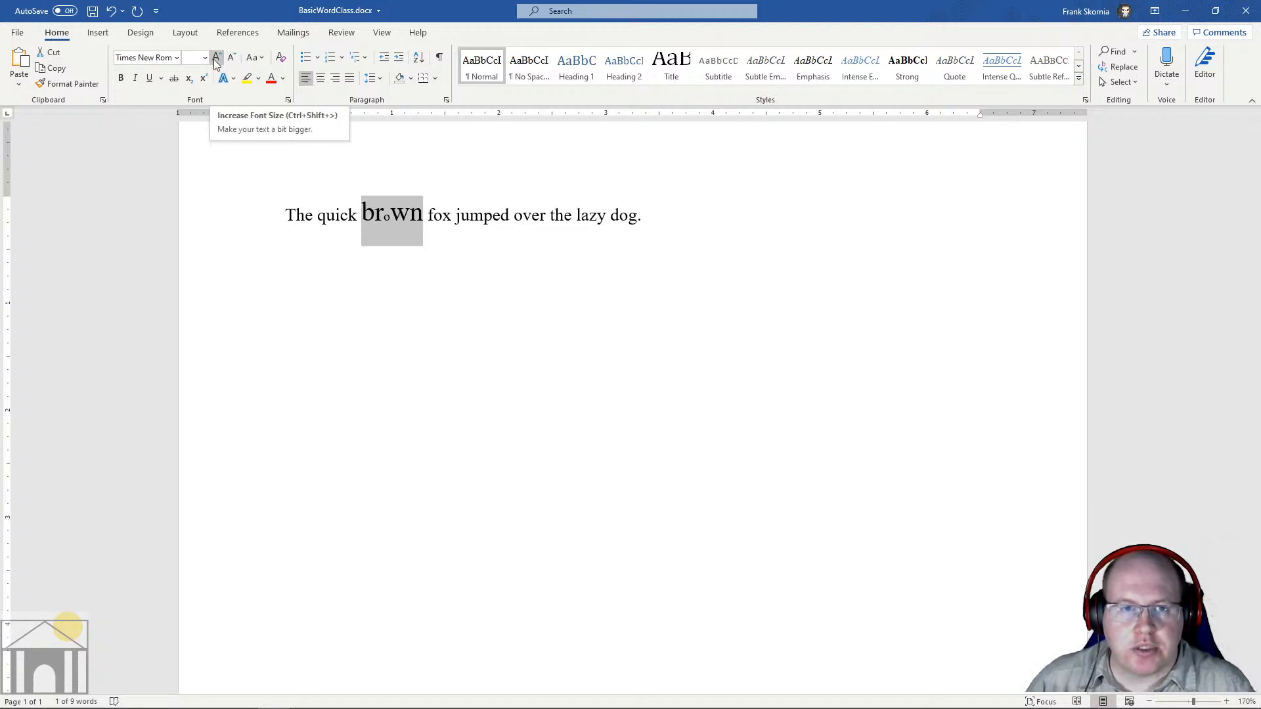
left_click(205, 58)
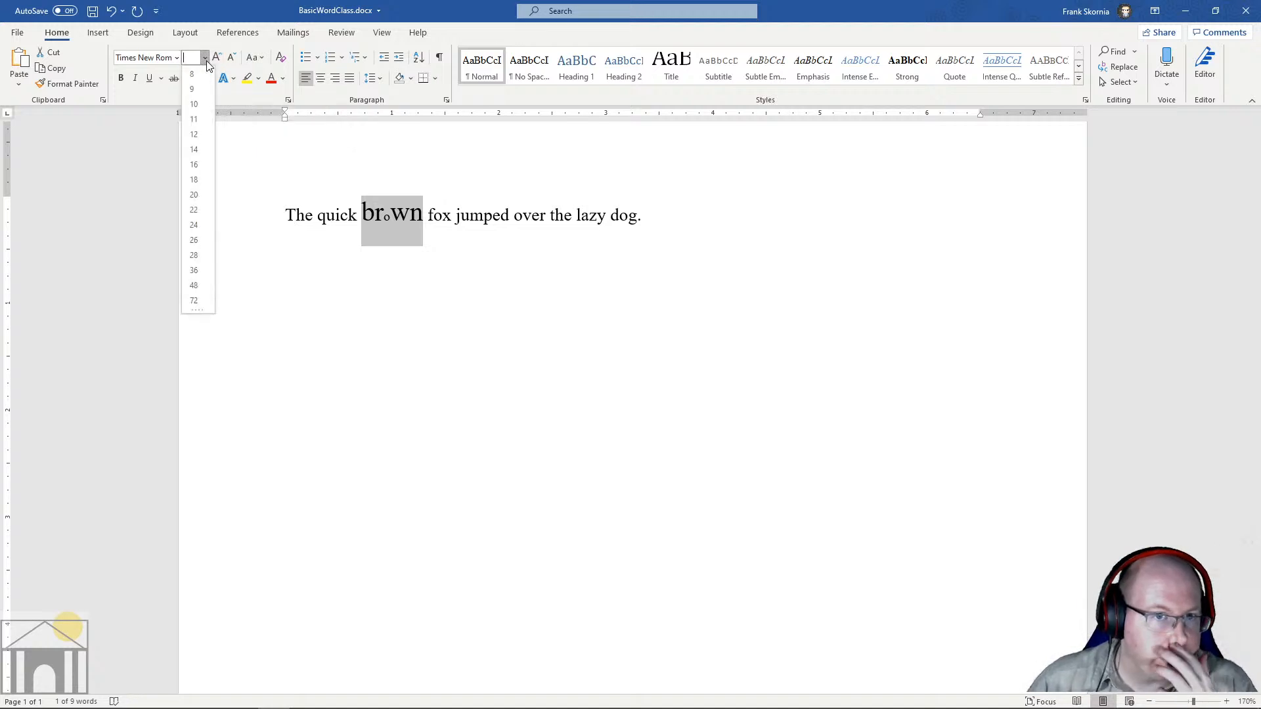
left_click(196, 136)
left_click(515, 260)
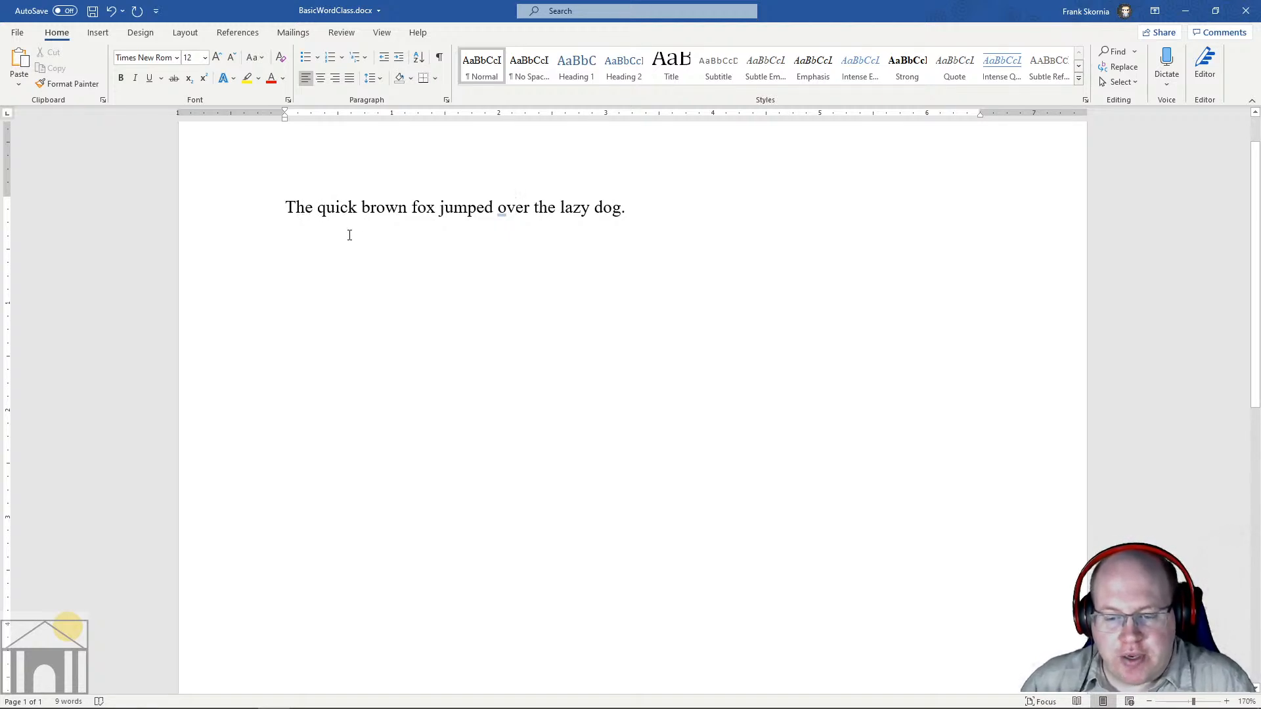
Step: Select the whole sentence and deselect it, and do the same with only "quick brown fox jumped"
left_click_drag(286, 208, 624, 211)
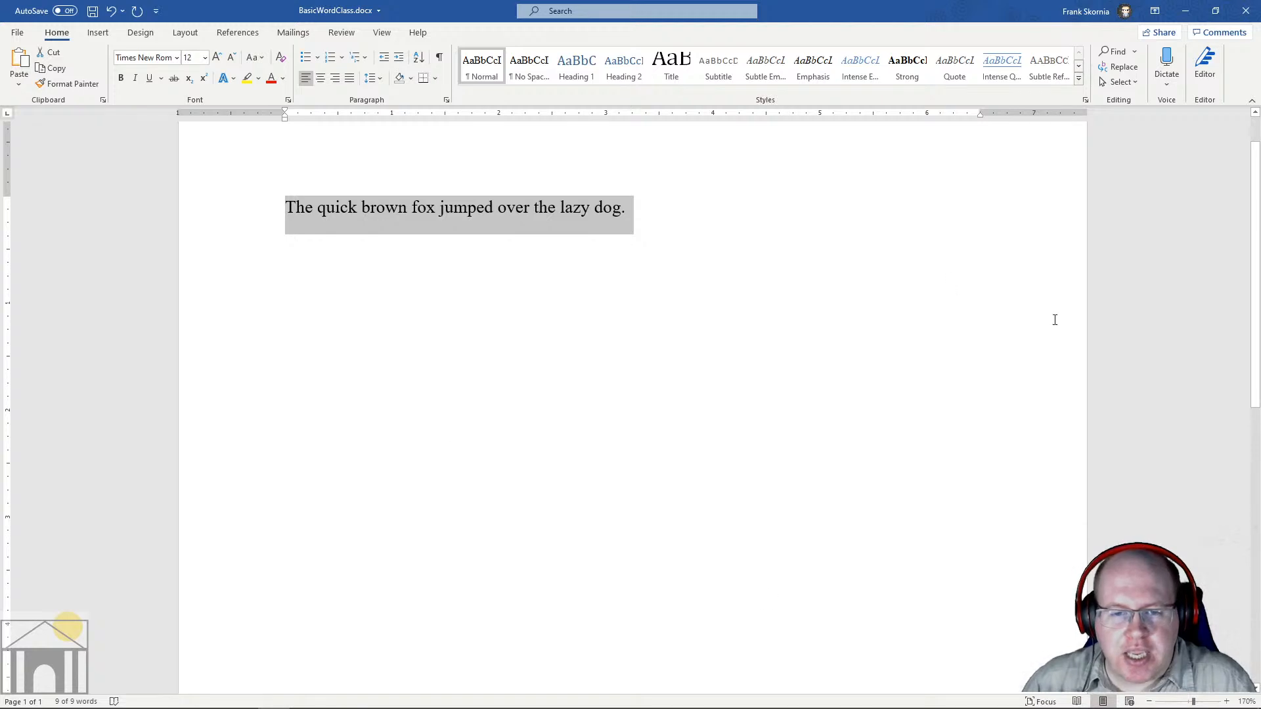
left_click(675, 533)
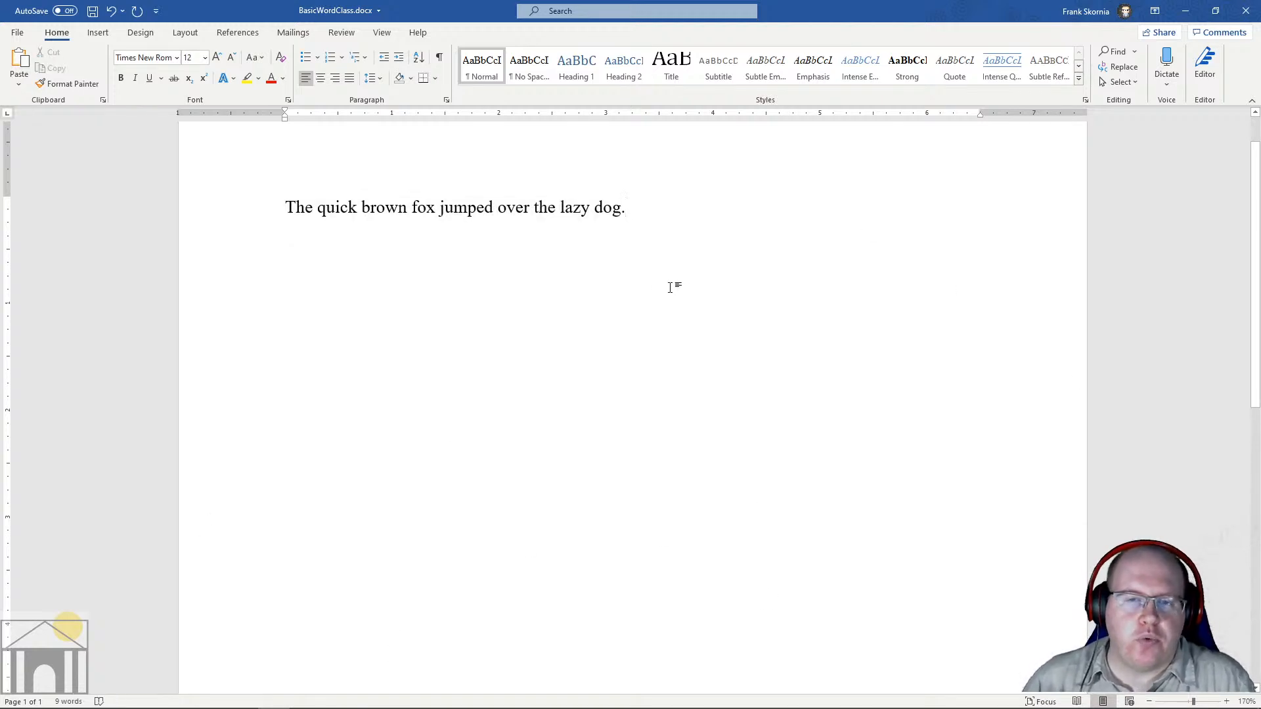
left_click_drag(318, 208, 498, 209)
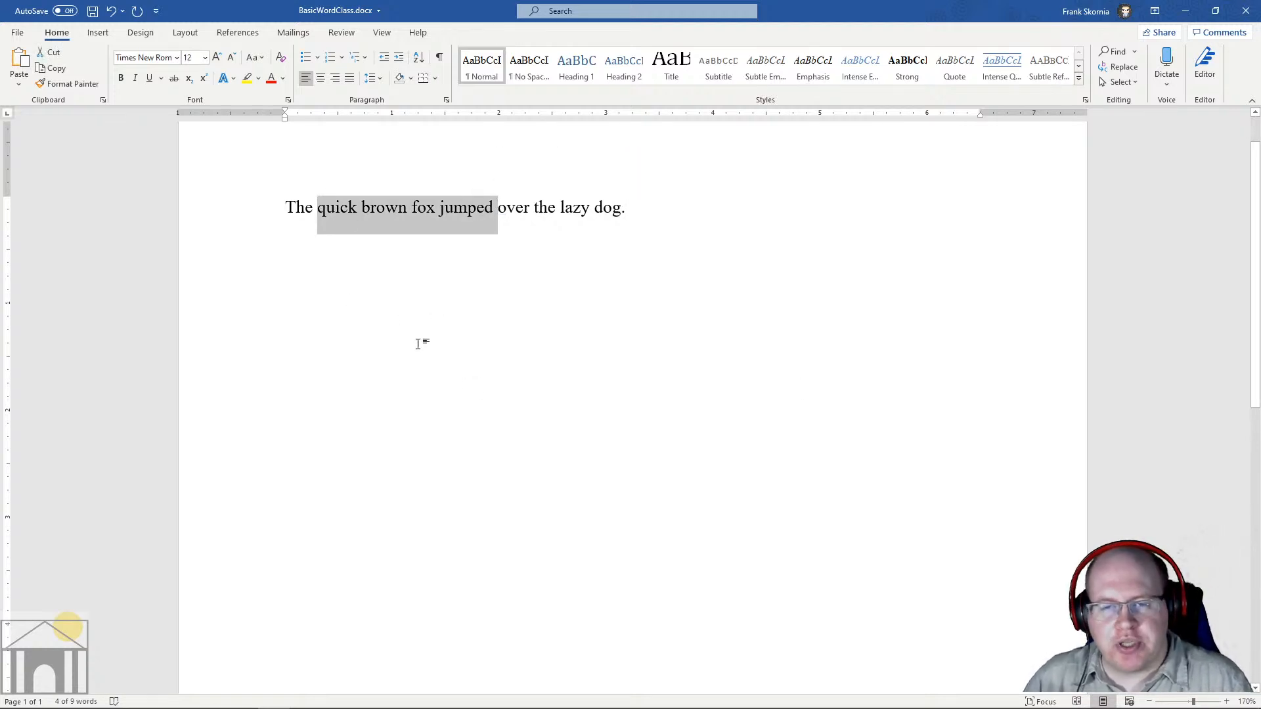
left_click(905, 346)
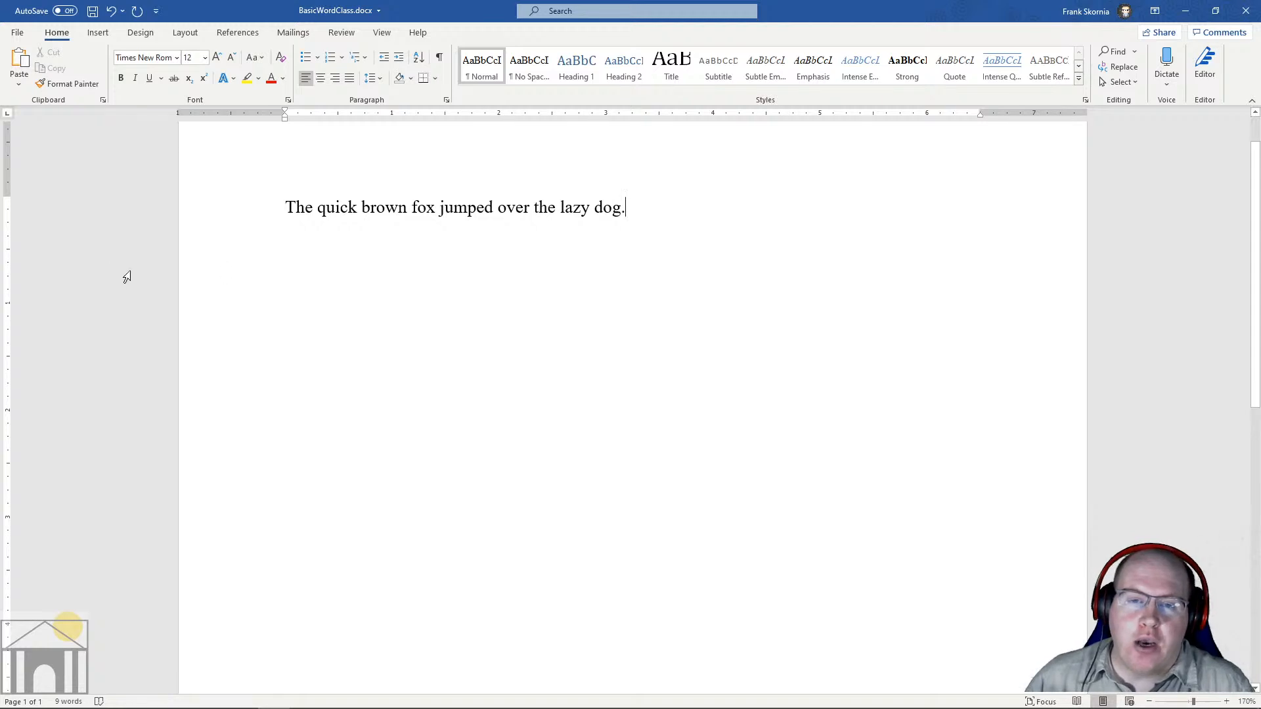
Step: Select the entire document text at once, then only "The quick brown fox jumped", clearing each selection
left_click_drag(290, 207, 627, 209)
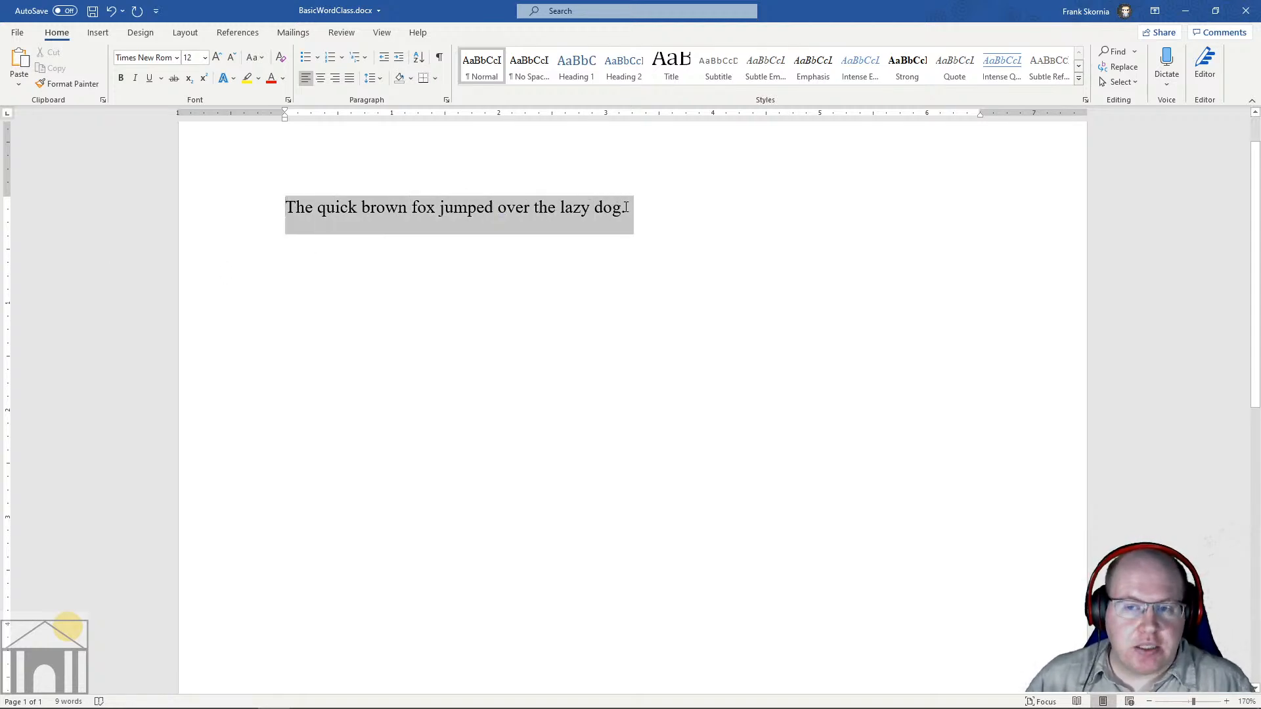
left_click(330, 241)
key("ctrl+a")
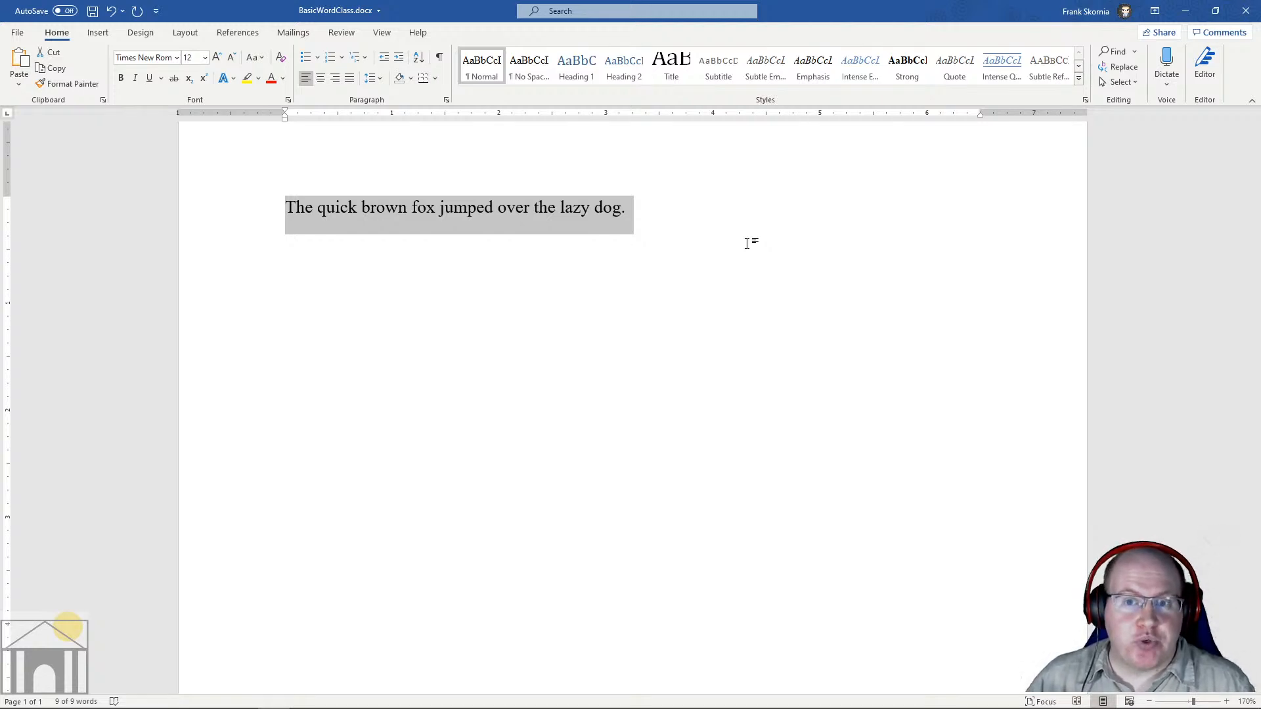
left_click(422, 217)
left_click_drag(297, 209, 495, 206)
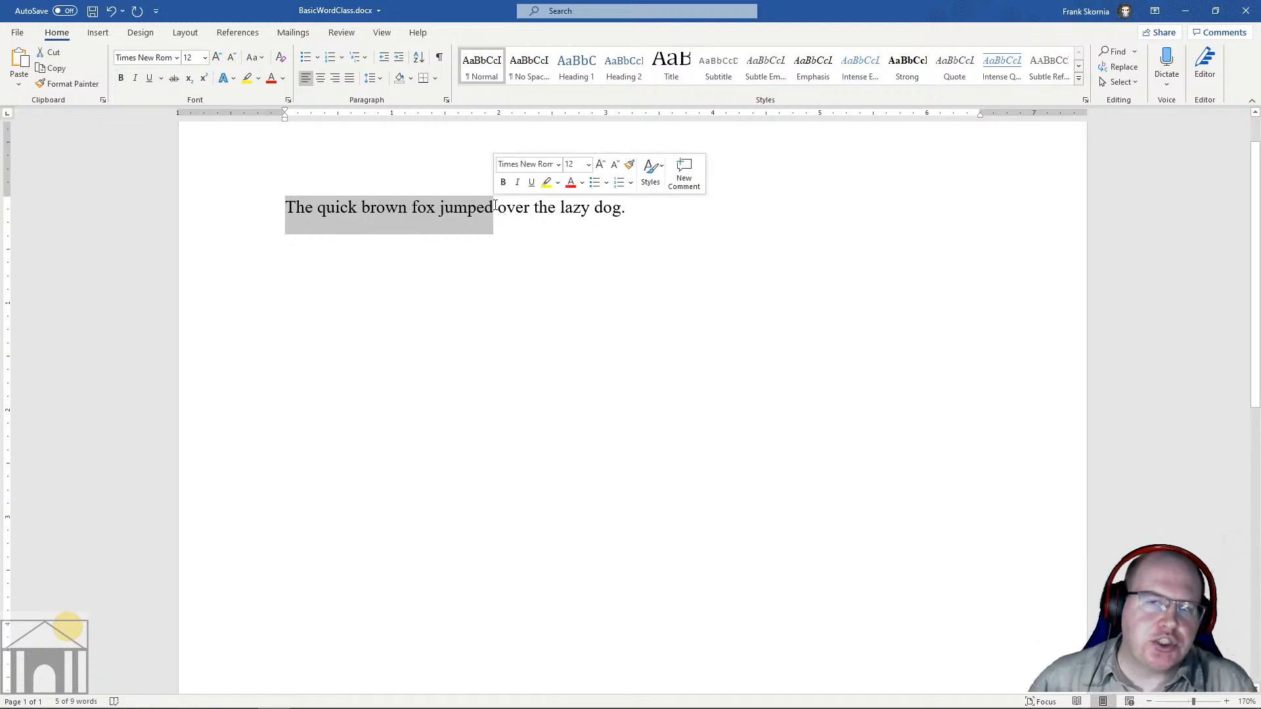
left_click(487, 245)
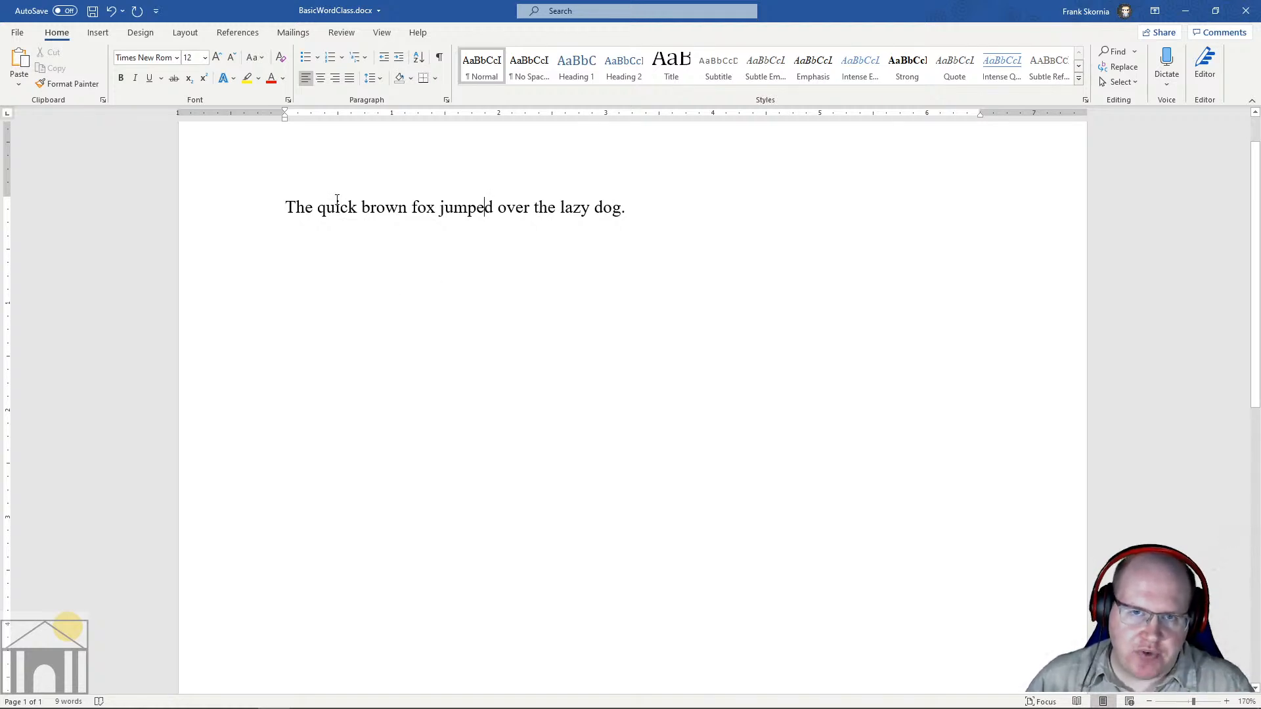
Step: Starting before "The", extend a selection character by character through the word "dog"
left_click(288, 207)
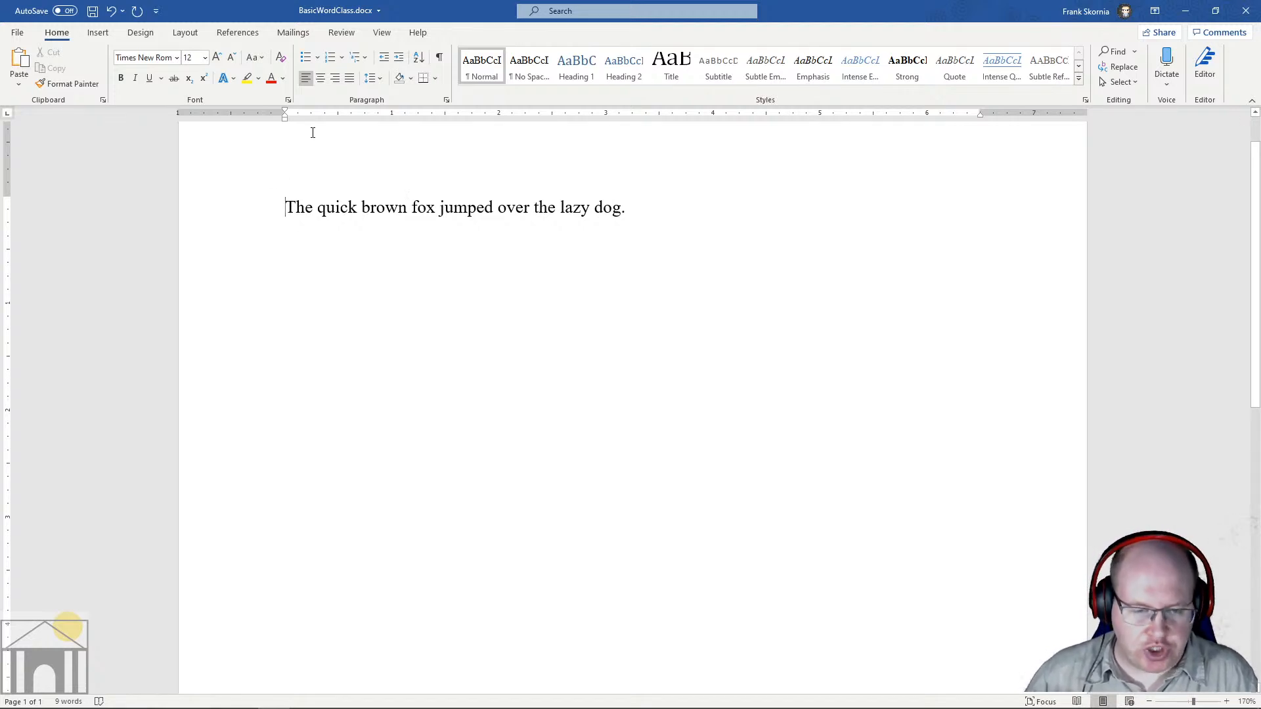
key("shift+Right")
key("shift+Right")
key("shift+Right")
key("shift+Right")
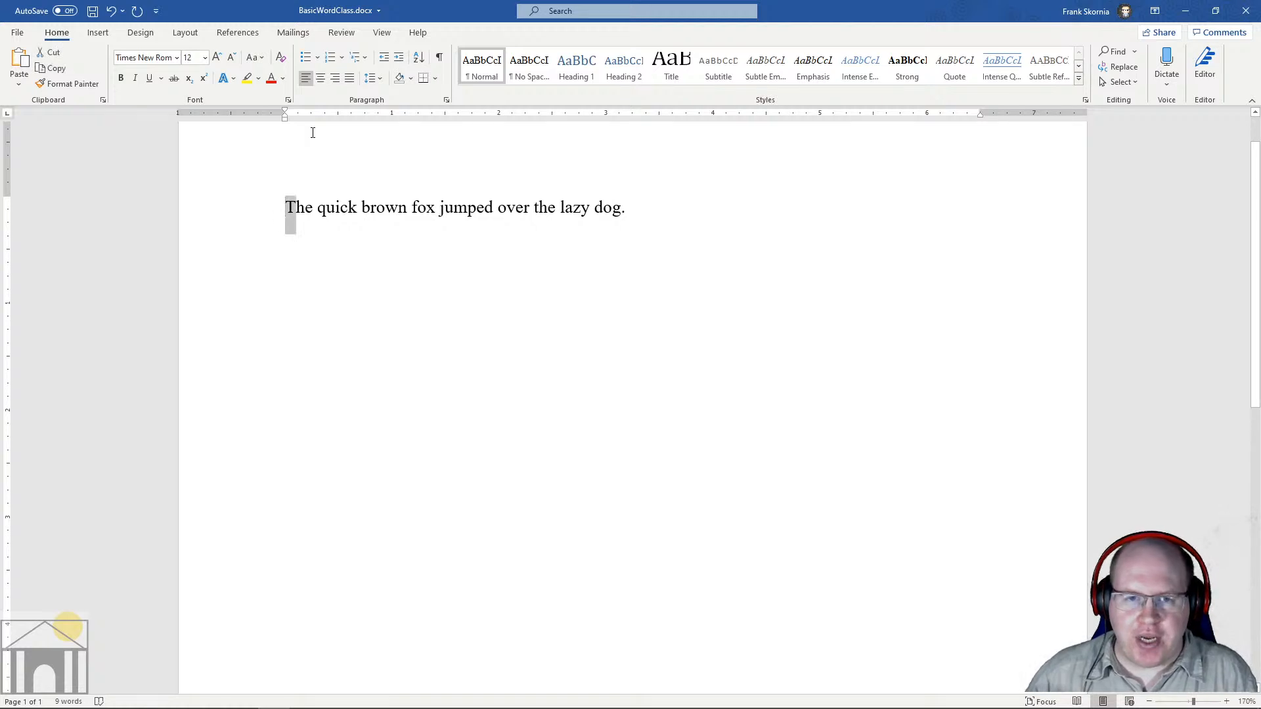
key("shift+Right")
key("shift+Right")
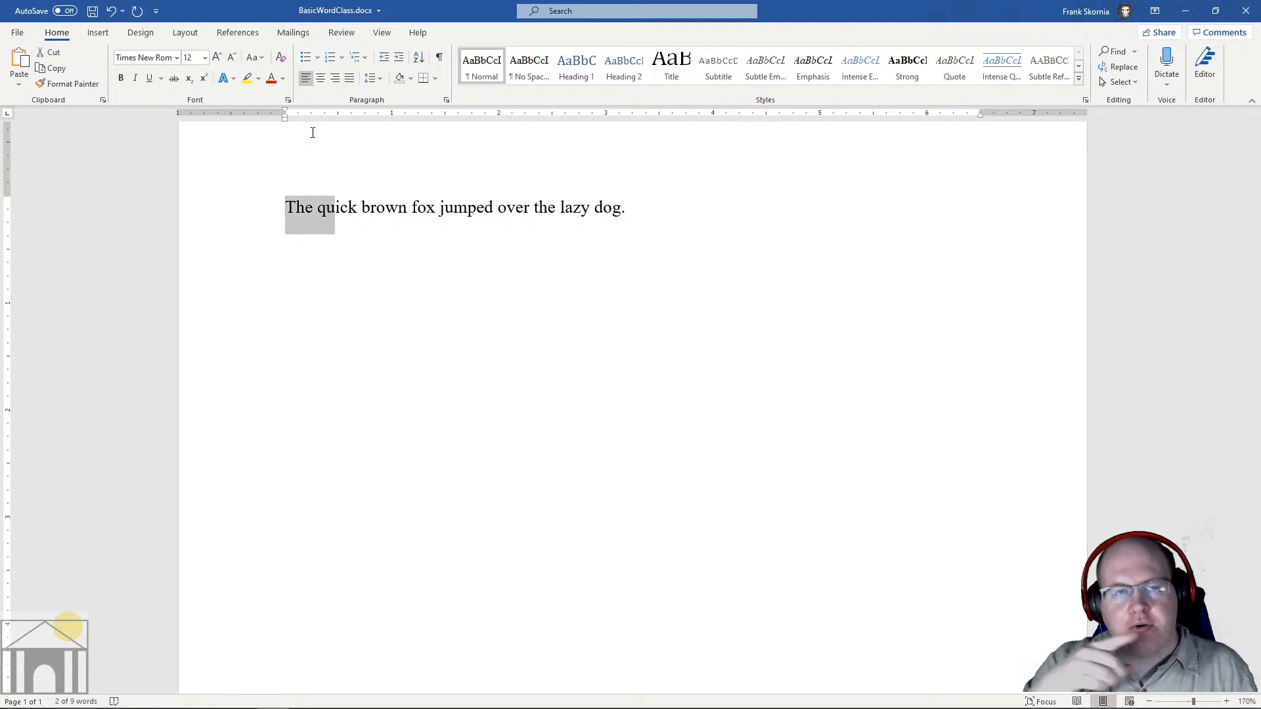
key("shift+Left")
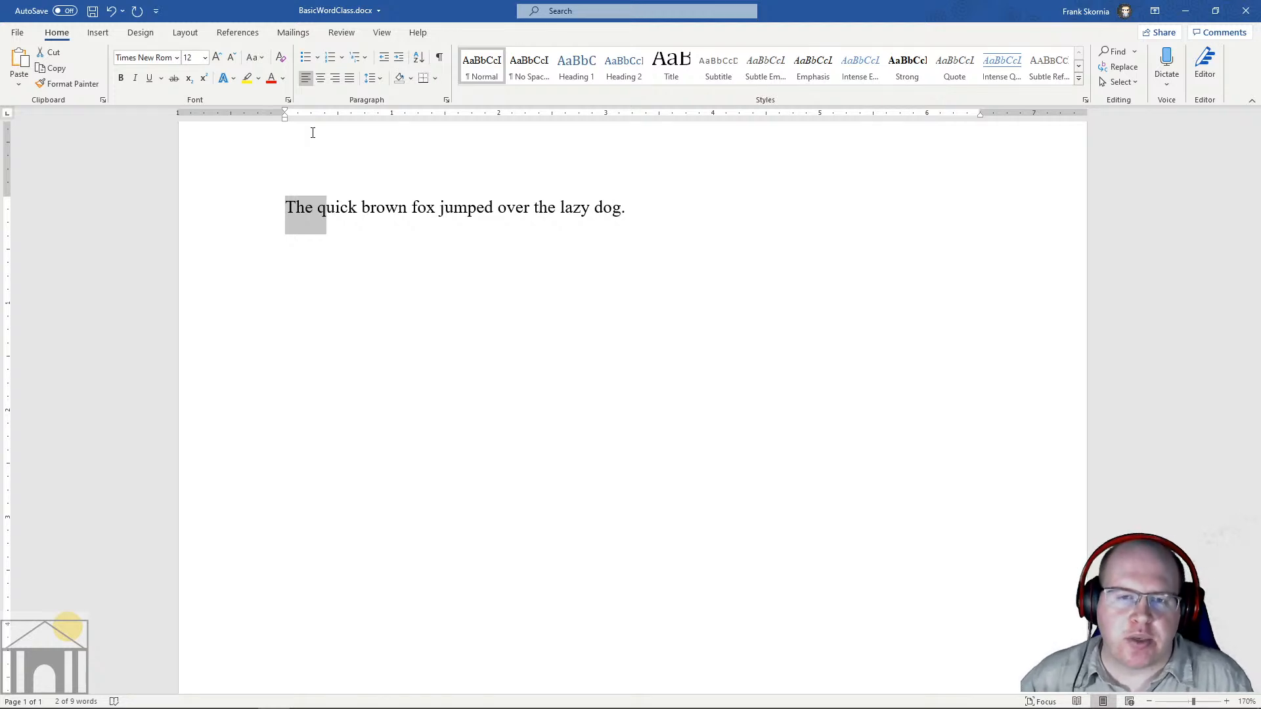
key("shift+Right")
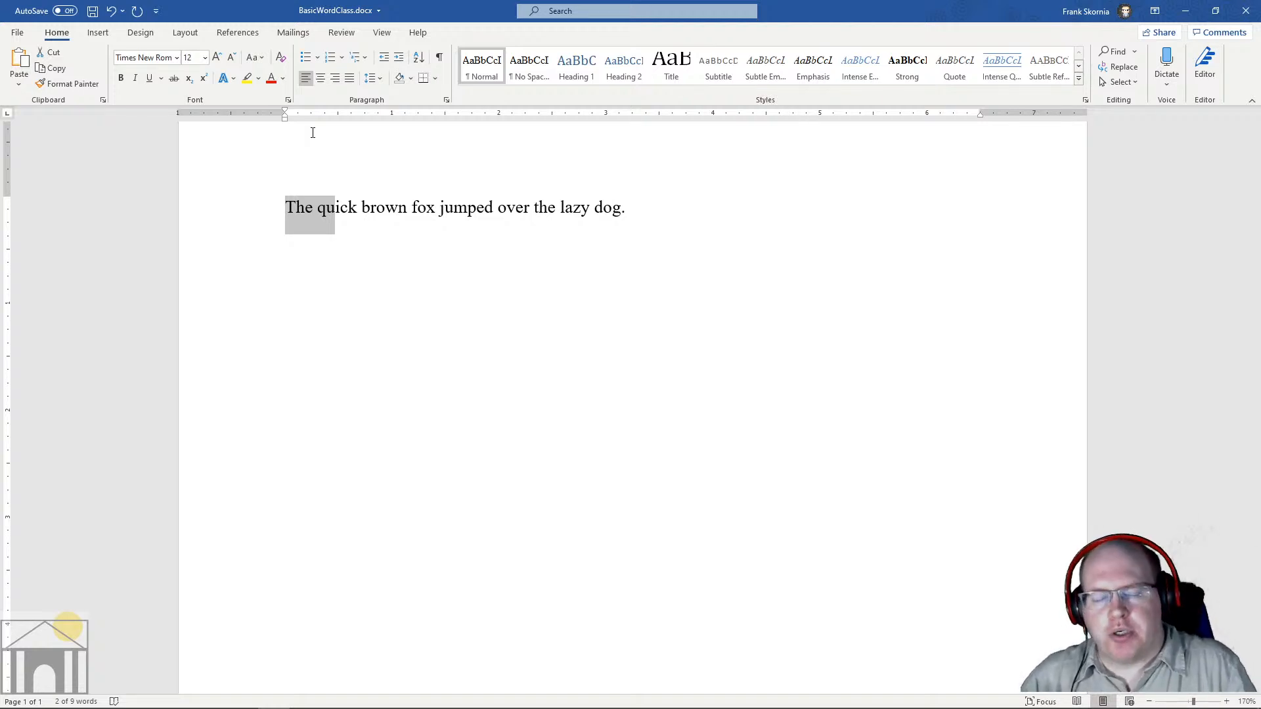
key("shift+Right")
key("shift+Right")
key("shift+Right")
key("shift+Right")
key("shift+Right")
key("shift+Right")
key("shift+Right")
key("shift+Right")
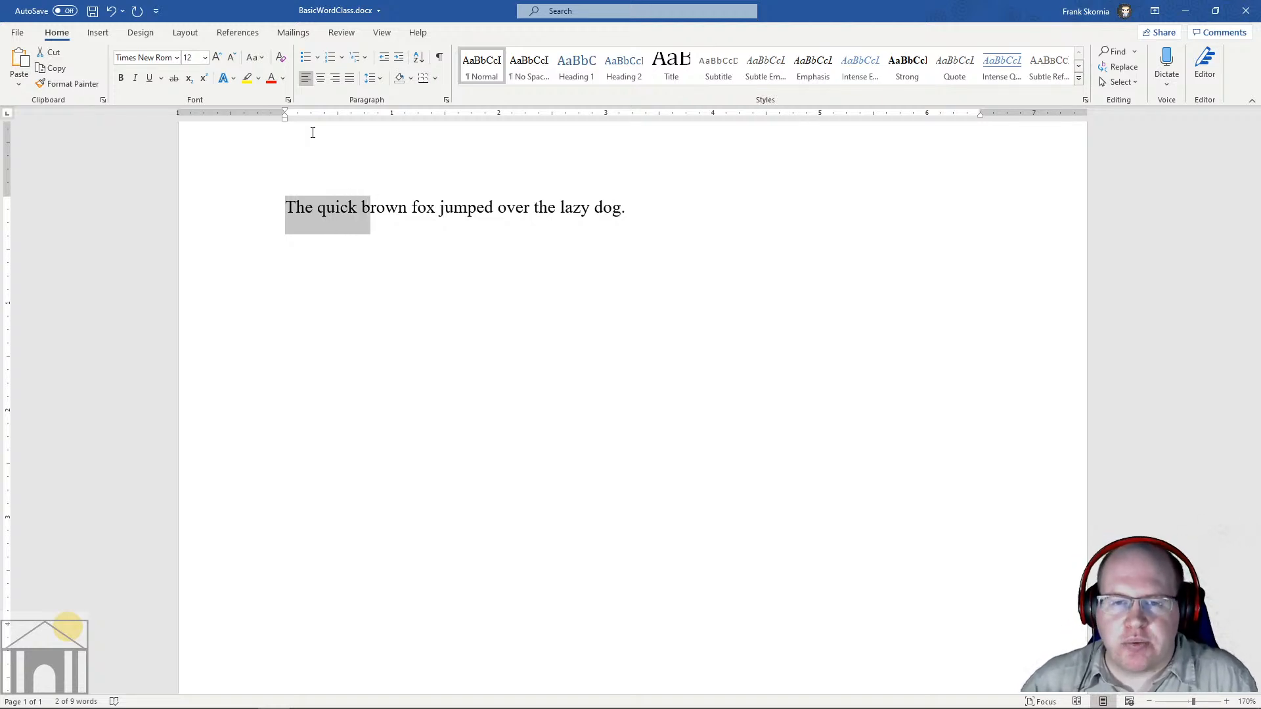
key("shift+Right")
key("shift+Right")
key("shift+Right")
key("shift+Right")
key("shift+Right")
key("shift+Right")
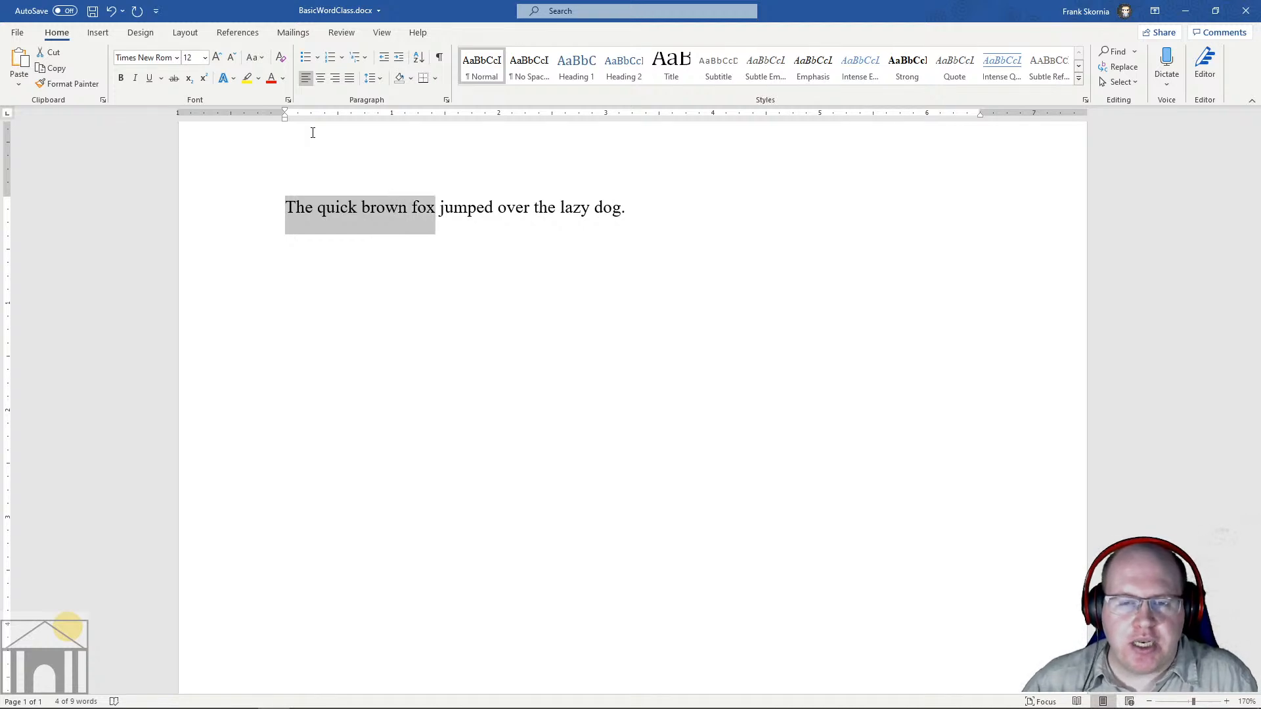
key("shift+Right")
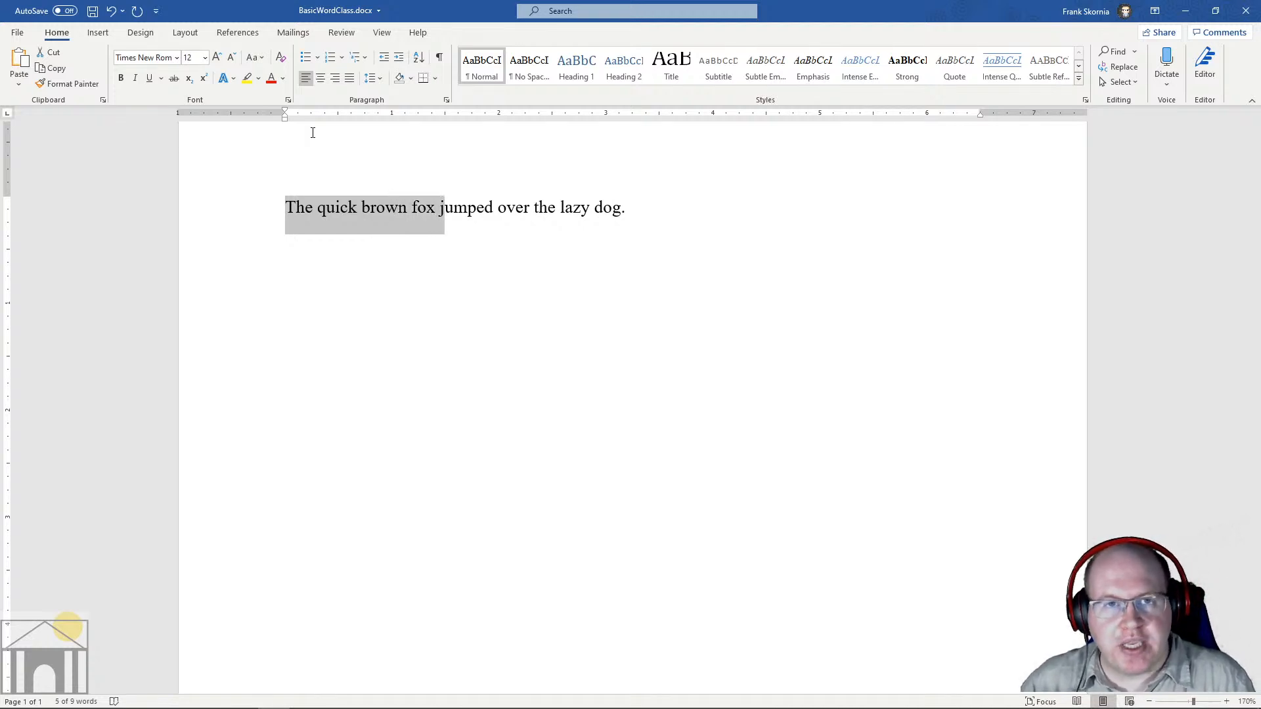
key("shift+Right")
key("shift+Right")
key("shift+Right")
key("shift+Right")
key("shift+Right")
key("shift+Right")
key("shift+Right")
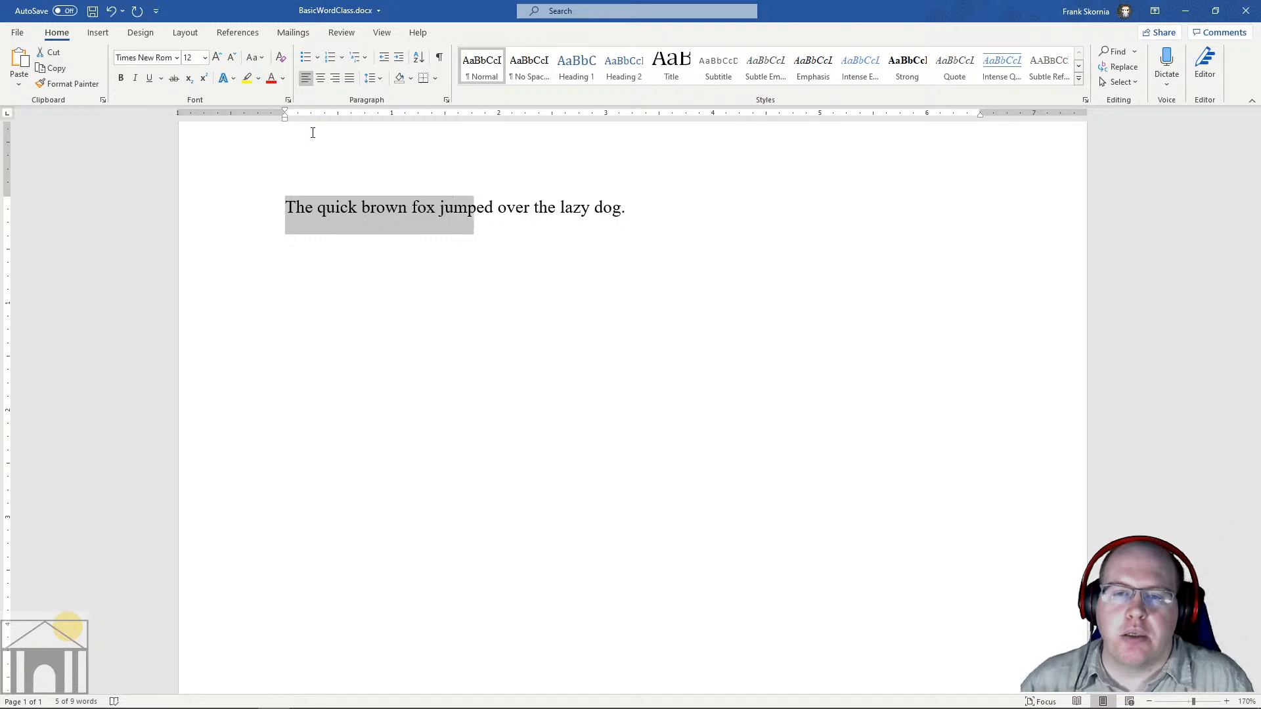
key("shift+Right")
key("shift+Right")
key("shift+Right")
key("shift+Right")
key("shift+Right")
key("shift+Right")
key("shift+Right")
key("shift+Right")
key("shift+Right")
key("shift+Right")
key("shift+Right")
key("shift+Right")
key("shift+Right")
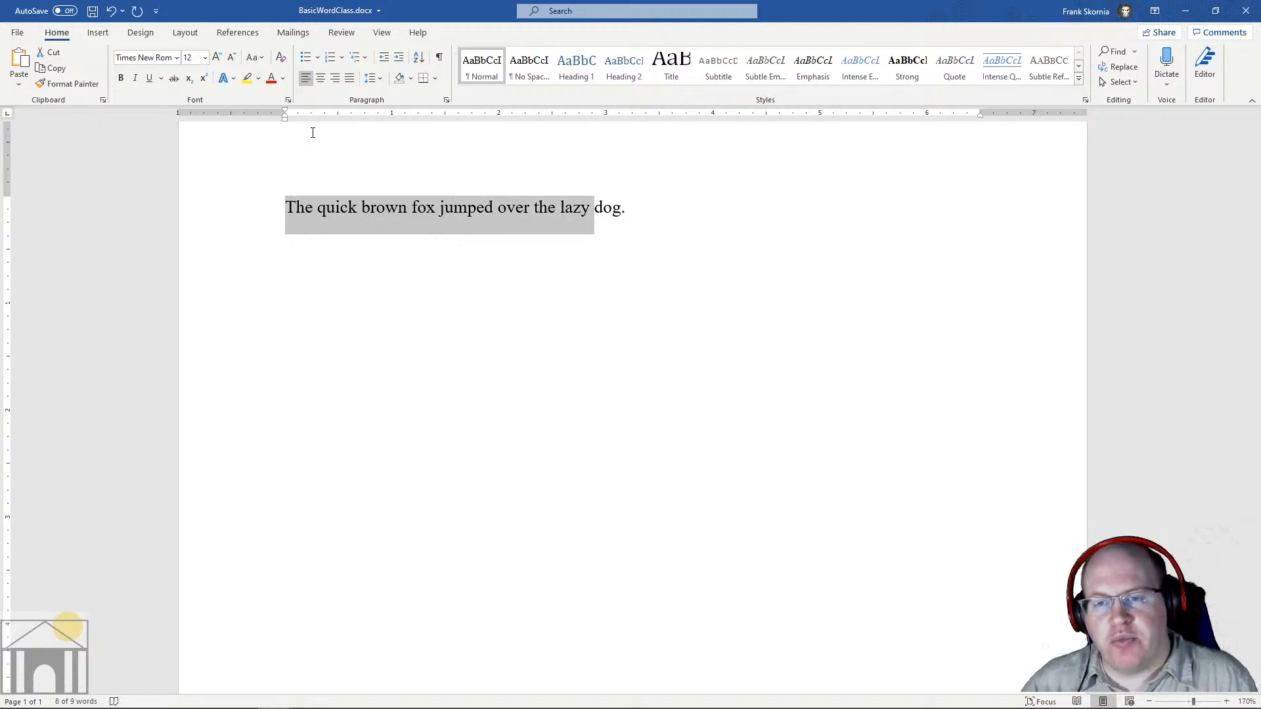
key("shift+Right")
key("shift+Right")
key("shift+Right")
key("shift+Right")
key("shift+Right")
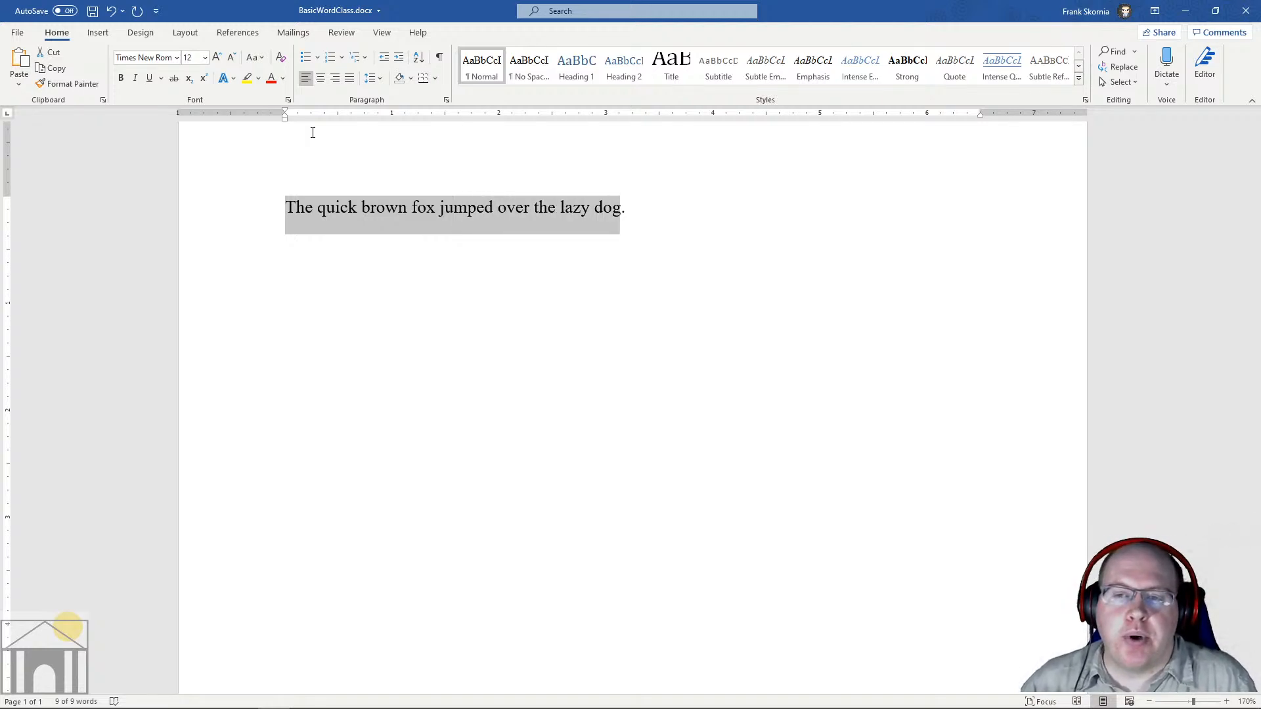
Step: Shrink the selection back to just before "lazy" and extend it again through the sentence's final period
key("shift+Left")
key("shift+Left")
key("shift+Right")
key("shift+Right")
key("shift+Left")
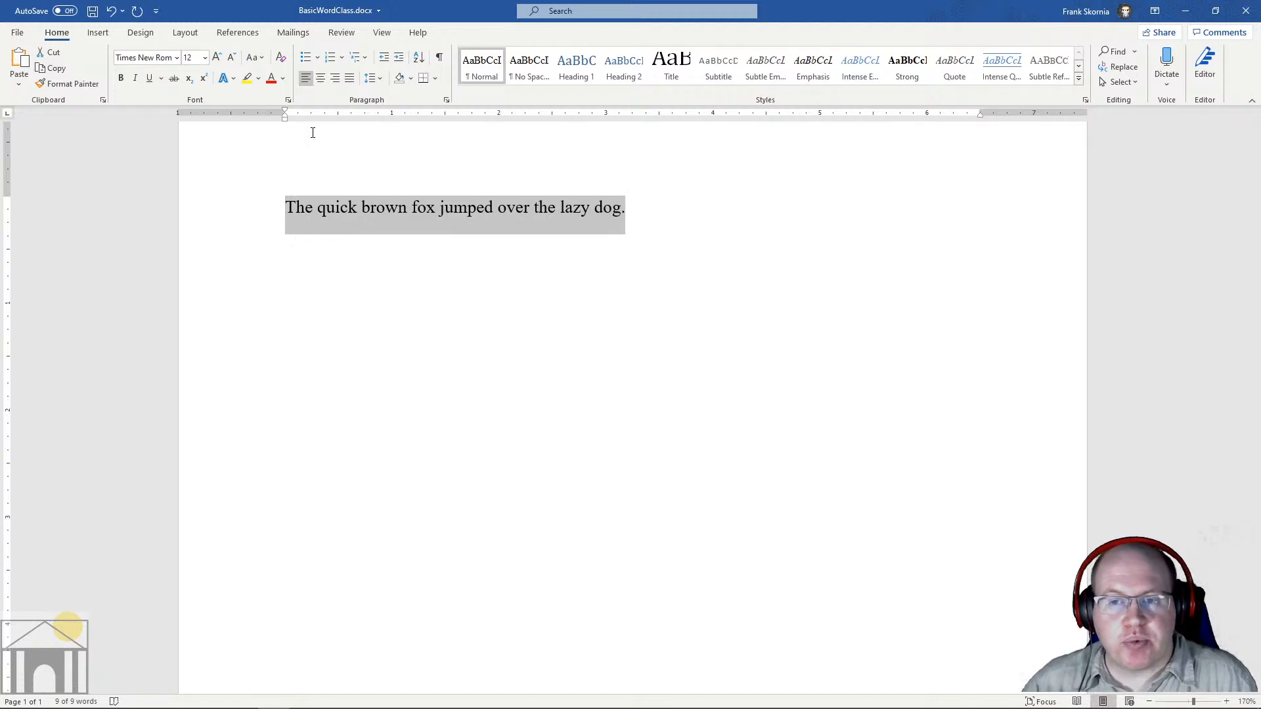
key("shift+Left")
key("shift+Left")
key("shift+Left")
key("shift+Left")
key("shift+Left")
key("shift+Left")
key("shift+Left")
key("shift+Left")
key("shift+Left")
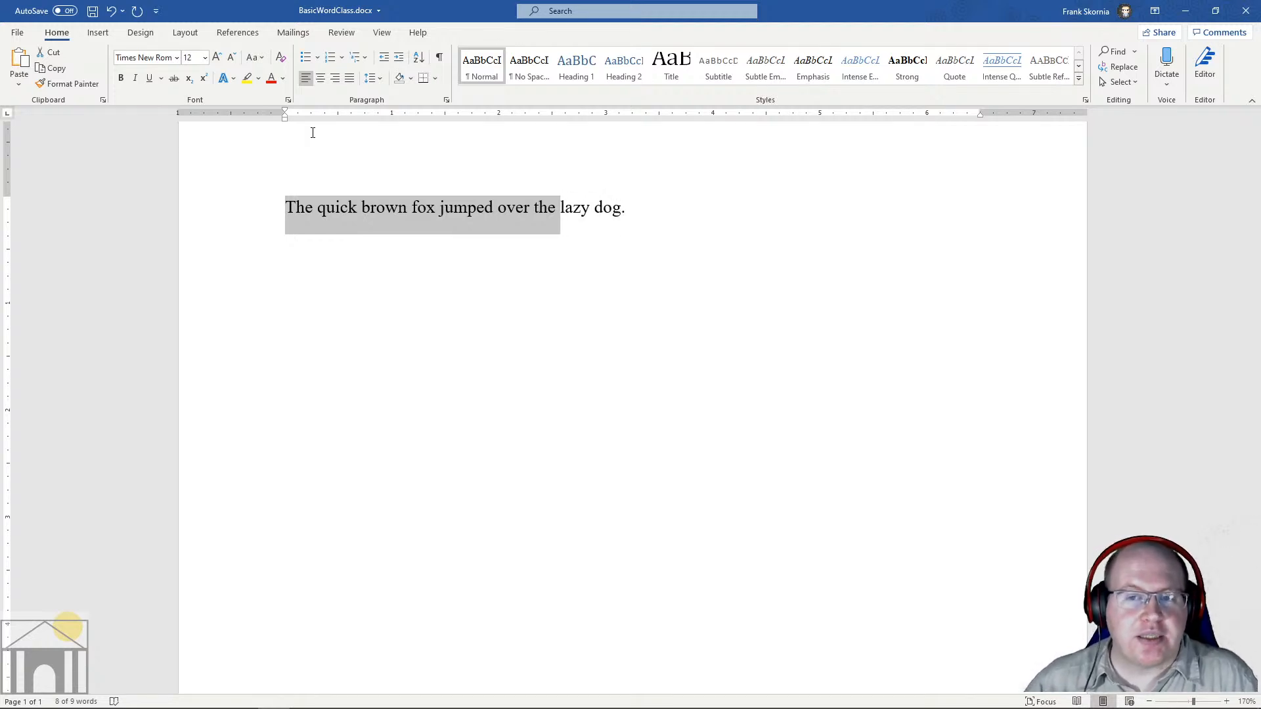
key("shift+Right")
key("shift+Right")
key("shift+Right")
key("shift+Right")
key("shift+Right")
key("shift+Right")
key("shift+Right")
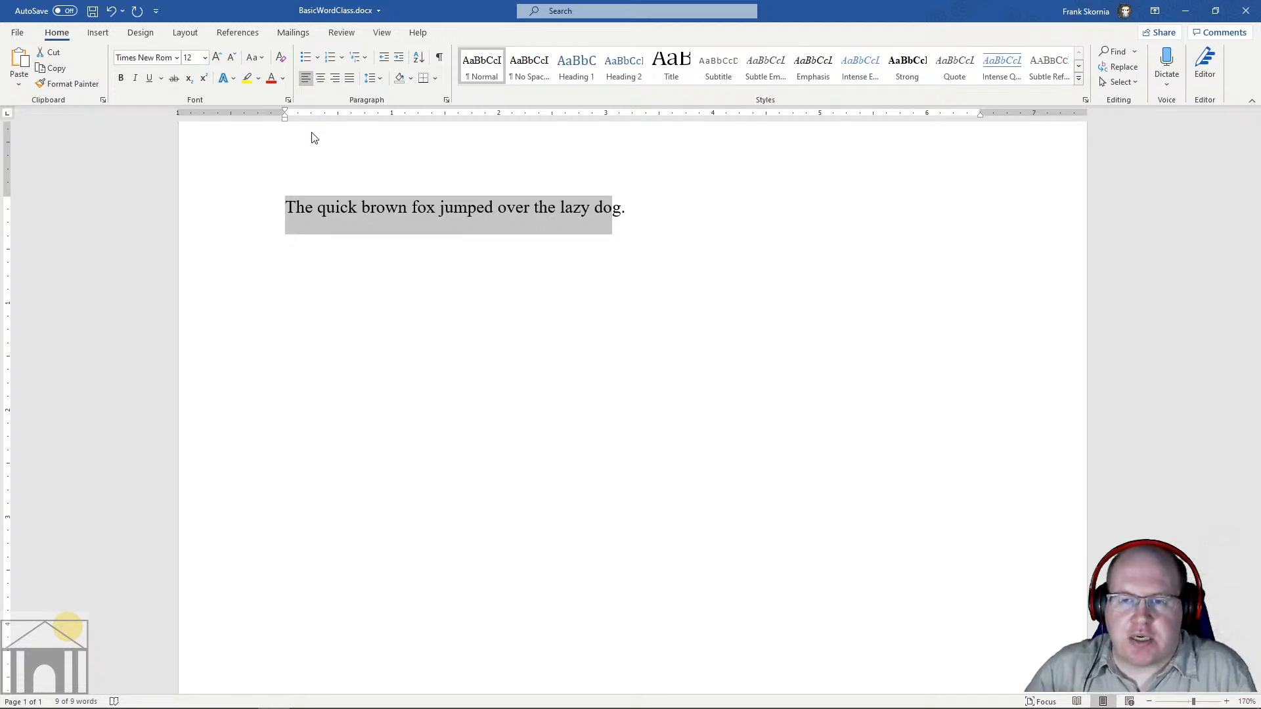
key("shift+Right")
key("shift+Right")
key("shift+Right")
key("shift+Left")
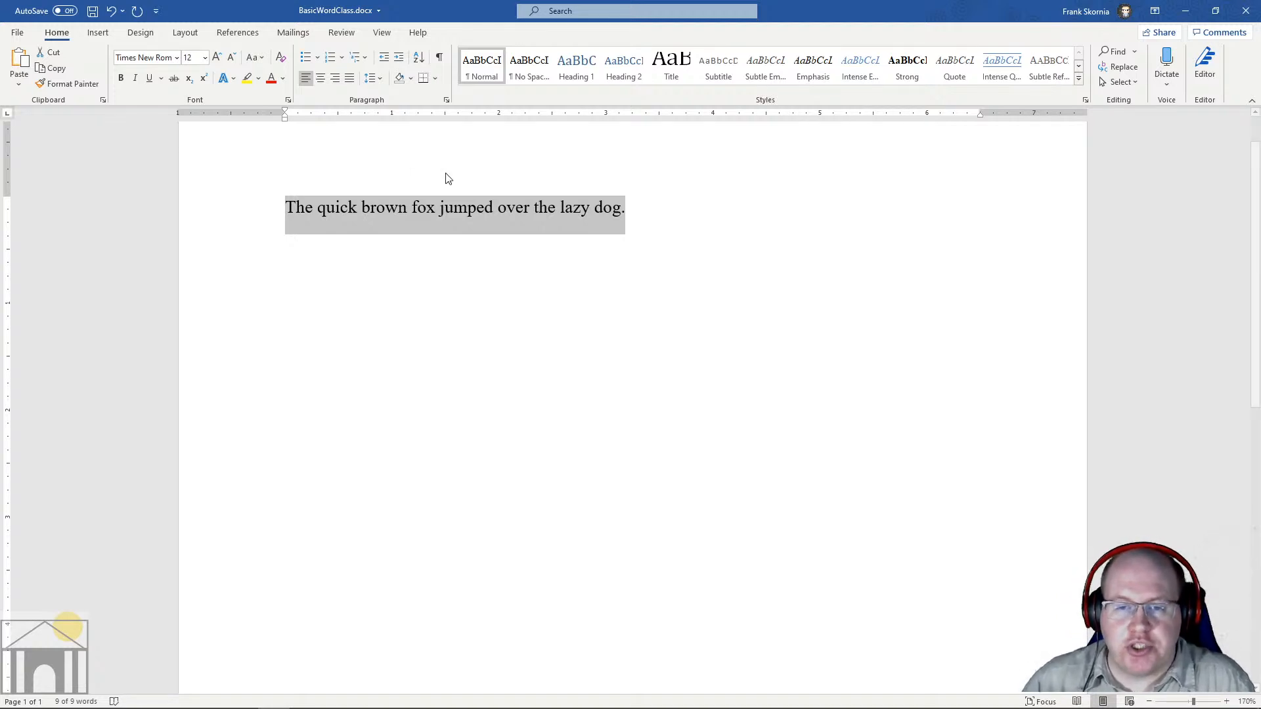
Step: Replace the selection with "The quick brown fox jumped" and clear it
left_click(600, 400)
left_click_drag(279, 207, 496, 205)
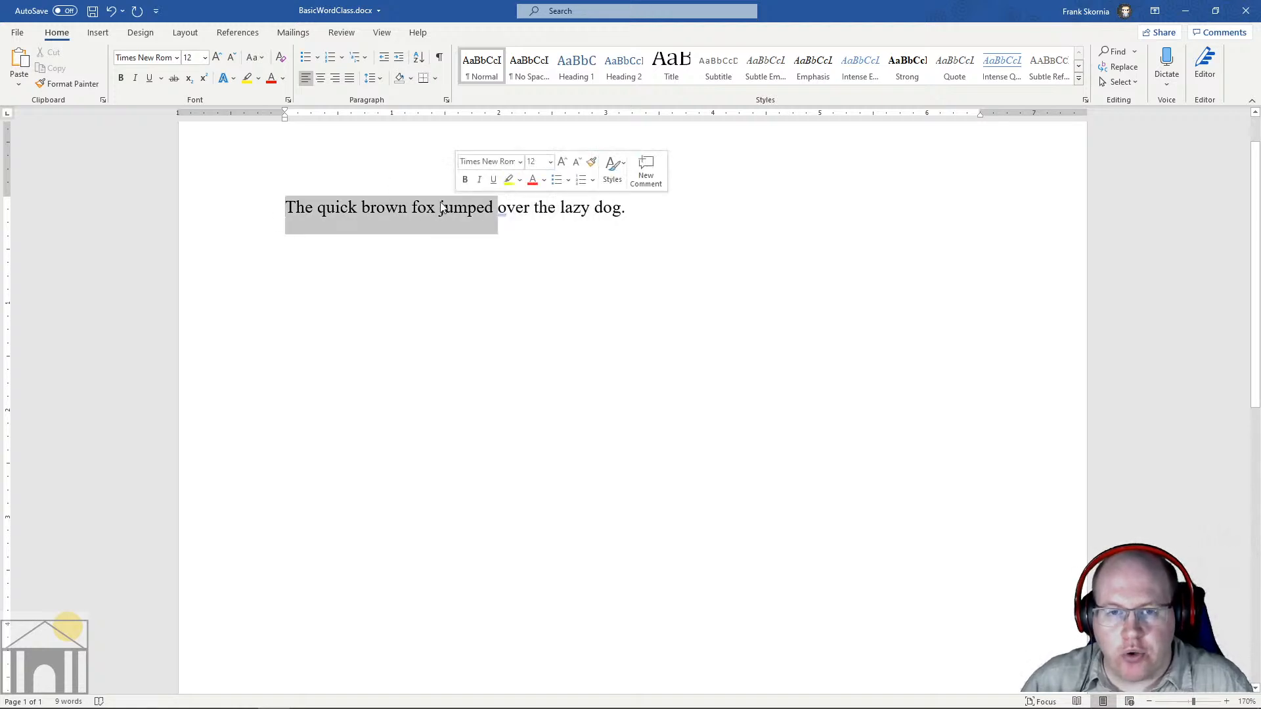
left_click(377, 208)
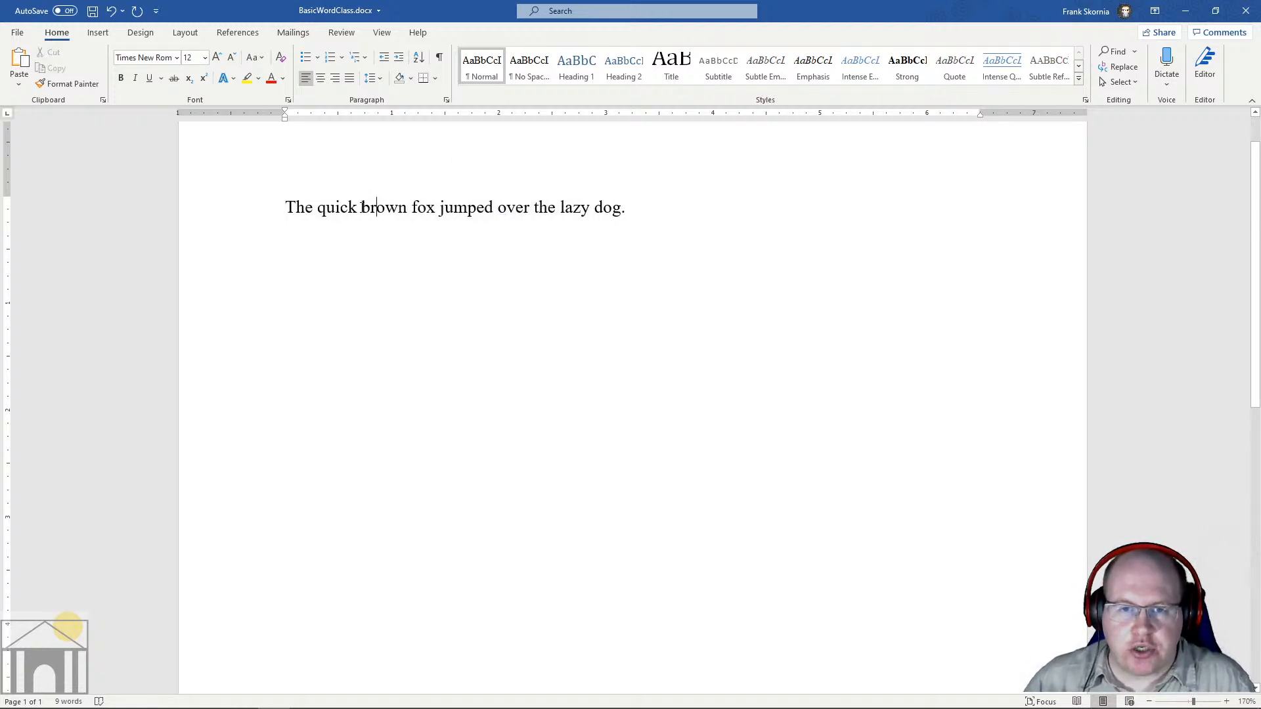
Step: Starting before "brown", extend a selection character by character through "fox" and the "j" of "jumped"
left_click(408, 207)
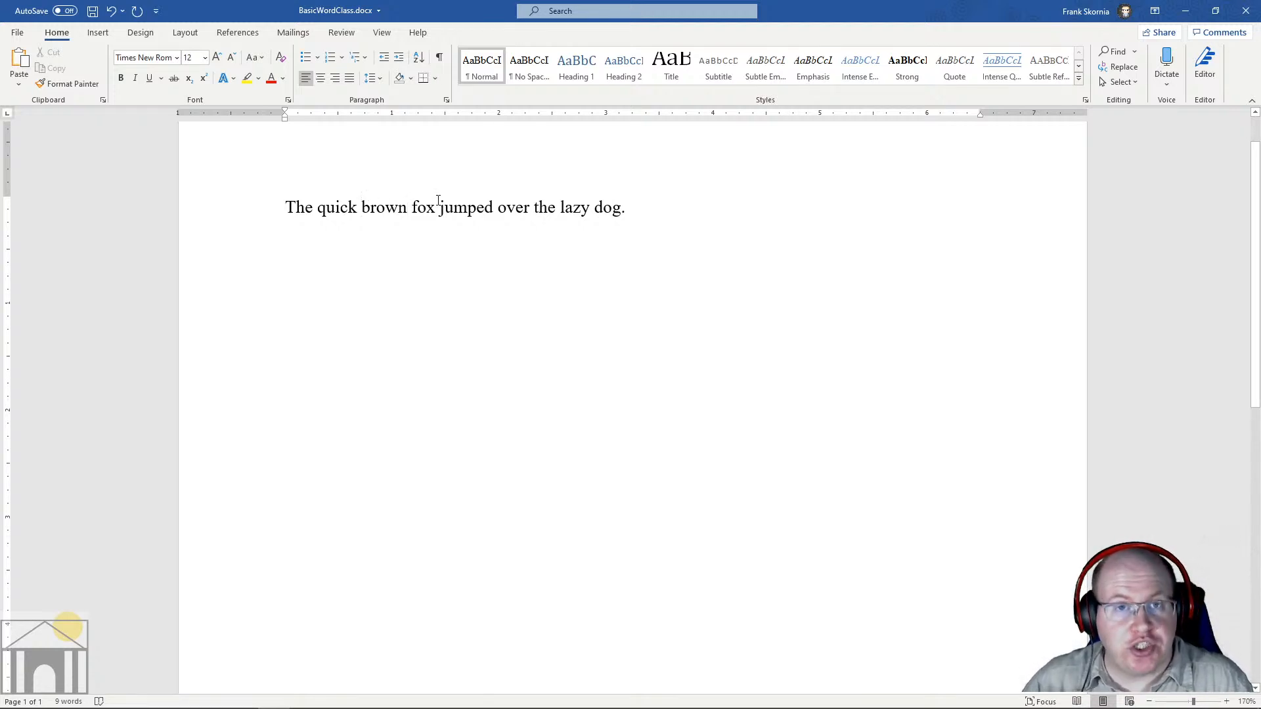
key("shift+Right")
key("shift+Right")
key("shift+Right")
key("shift+Right")
key("shift+Right")
key("shift+Right")
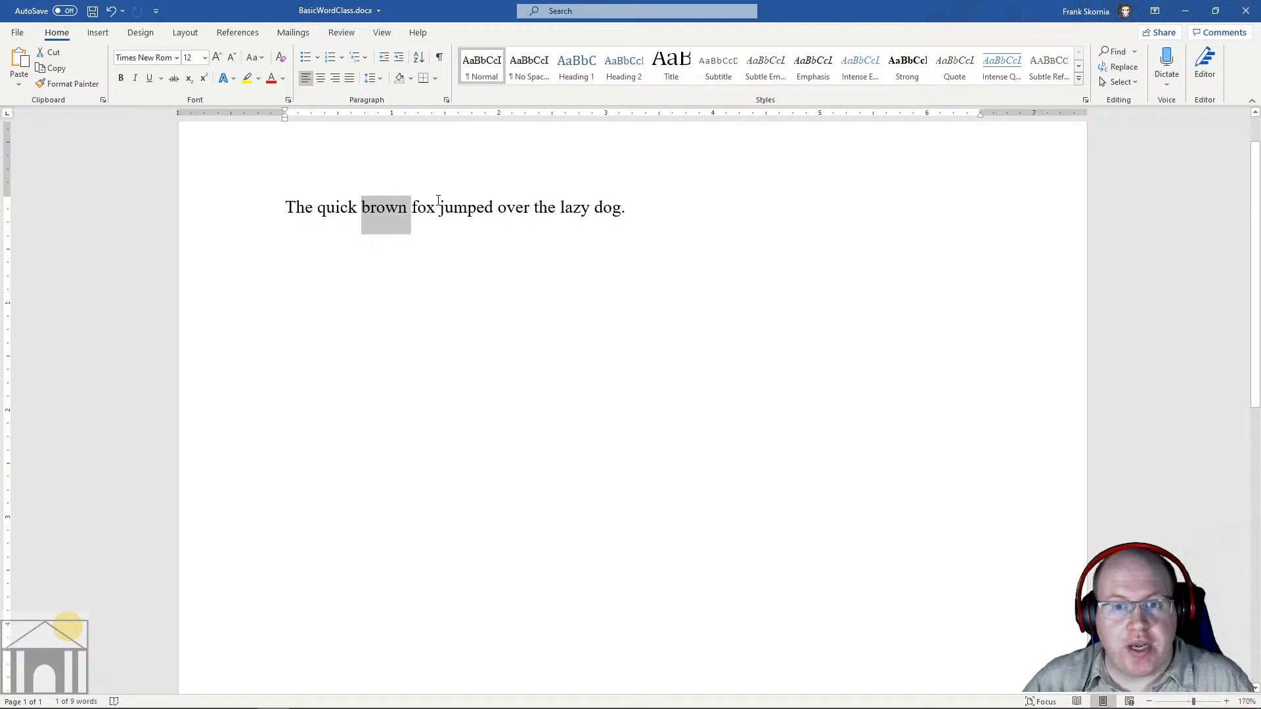
key("shift+Right")
key("shift+Right")
key("shift+Right")
key("shift+Right")
key("shift+Right")
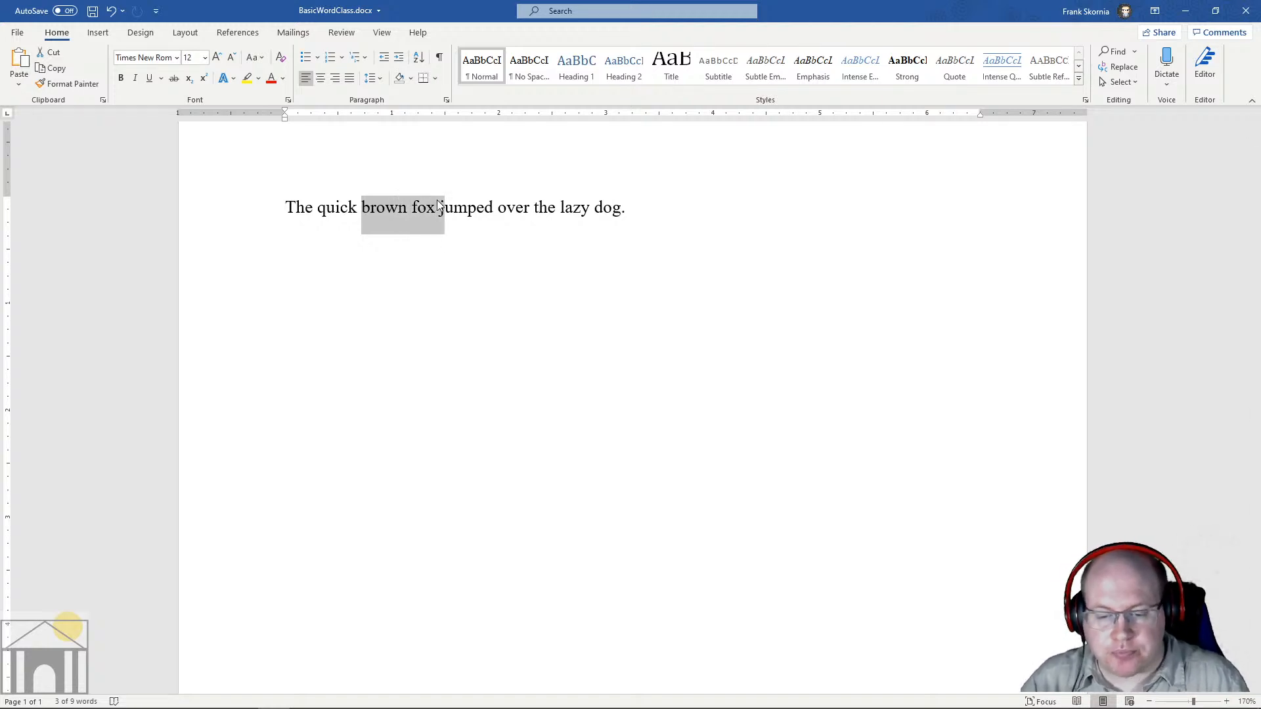
Step: Select the whole sentence from "The" through its final period, and clear the selection
left_click(532, 238)
left_click(653, 192)
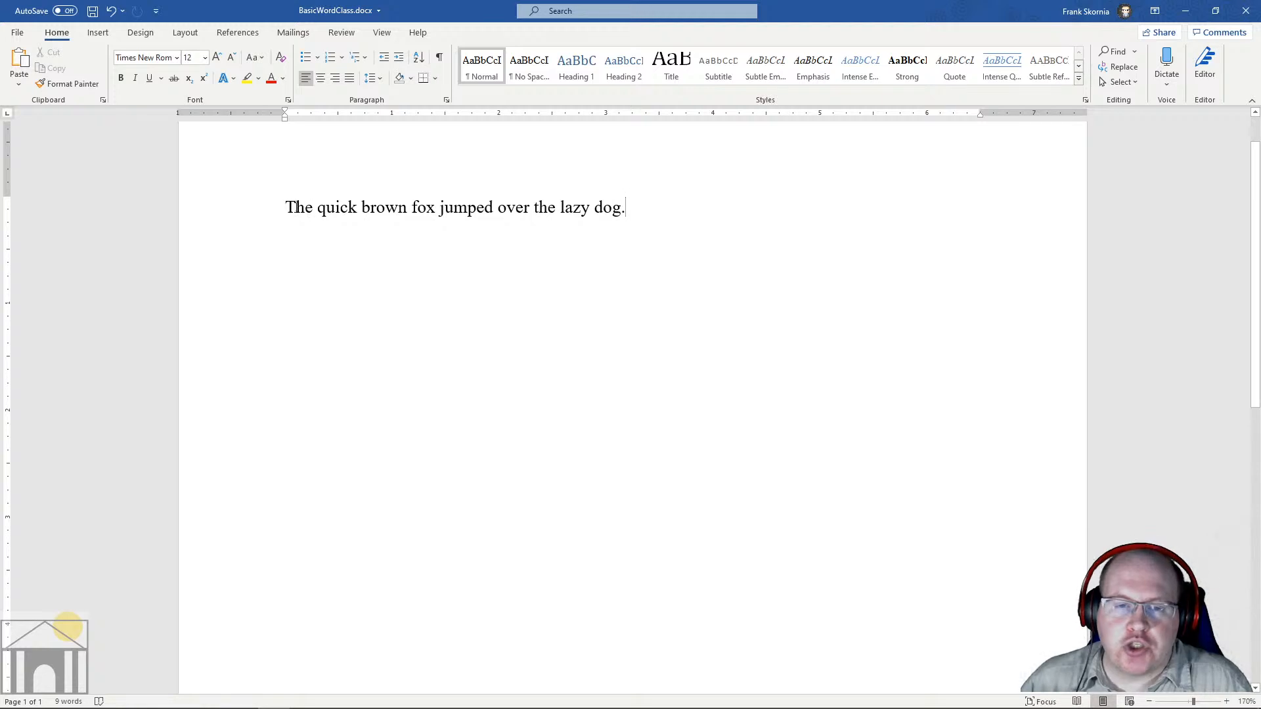
left_click_drag(288, 208, 625, 210)
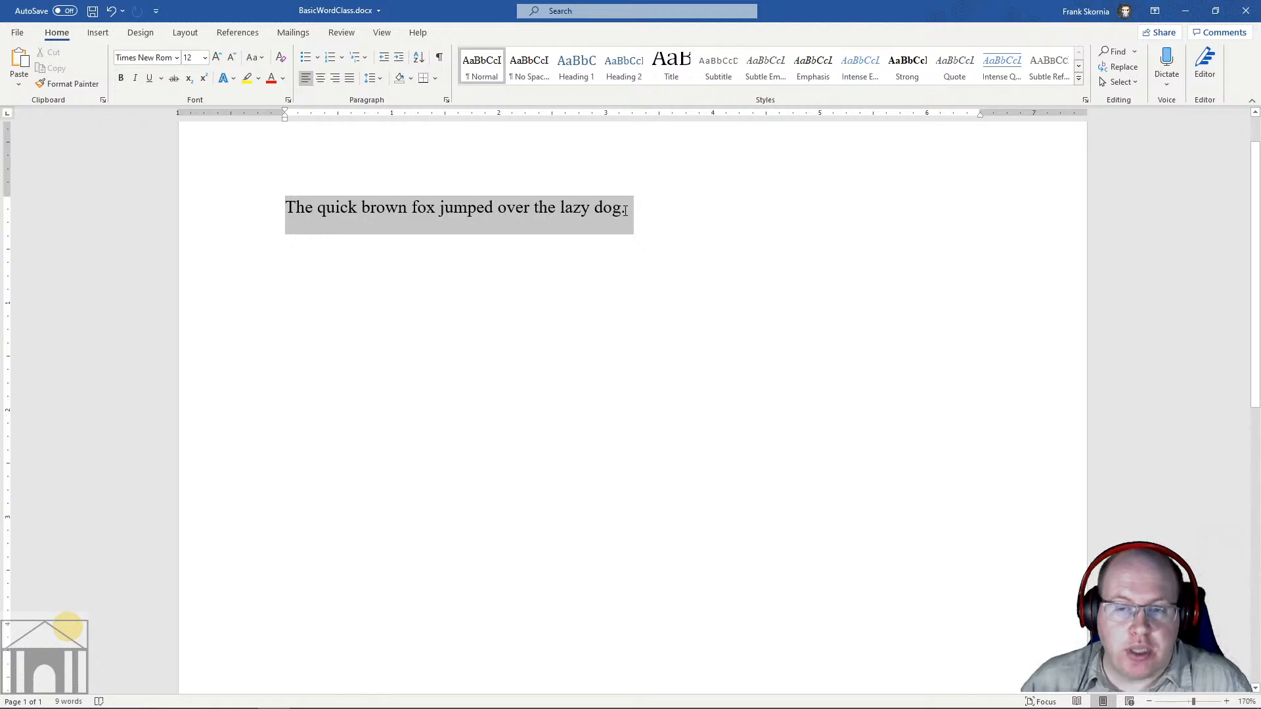
mouse_move(625, 210)
left_mouse_down()
mouse_move(566, 207)
mouse_move(647, 208)
mouse_move(627, 209)
left_mouse_up()
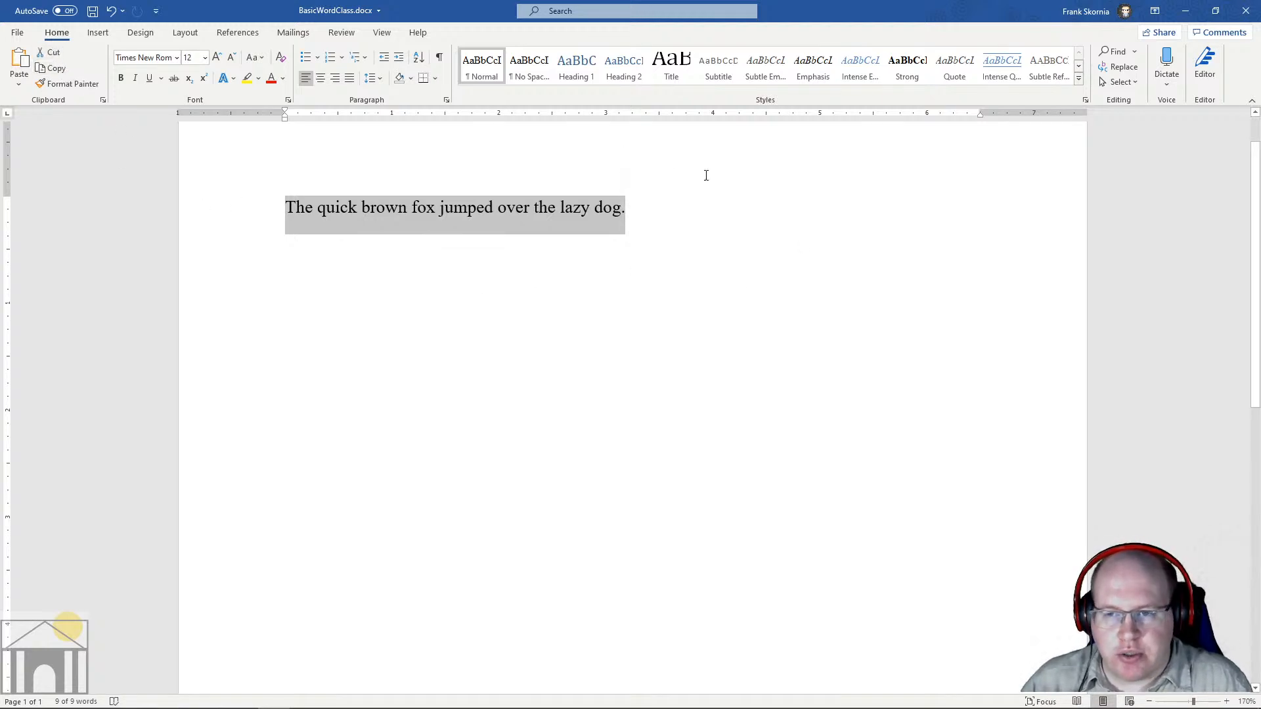
left_click(654, 207)
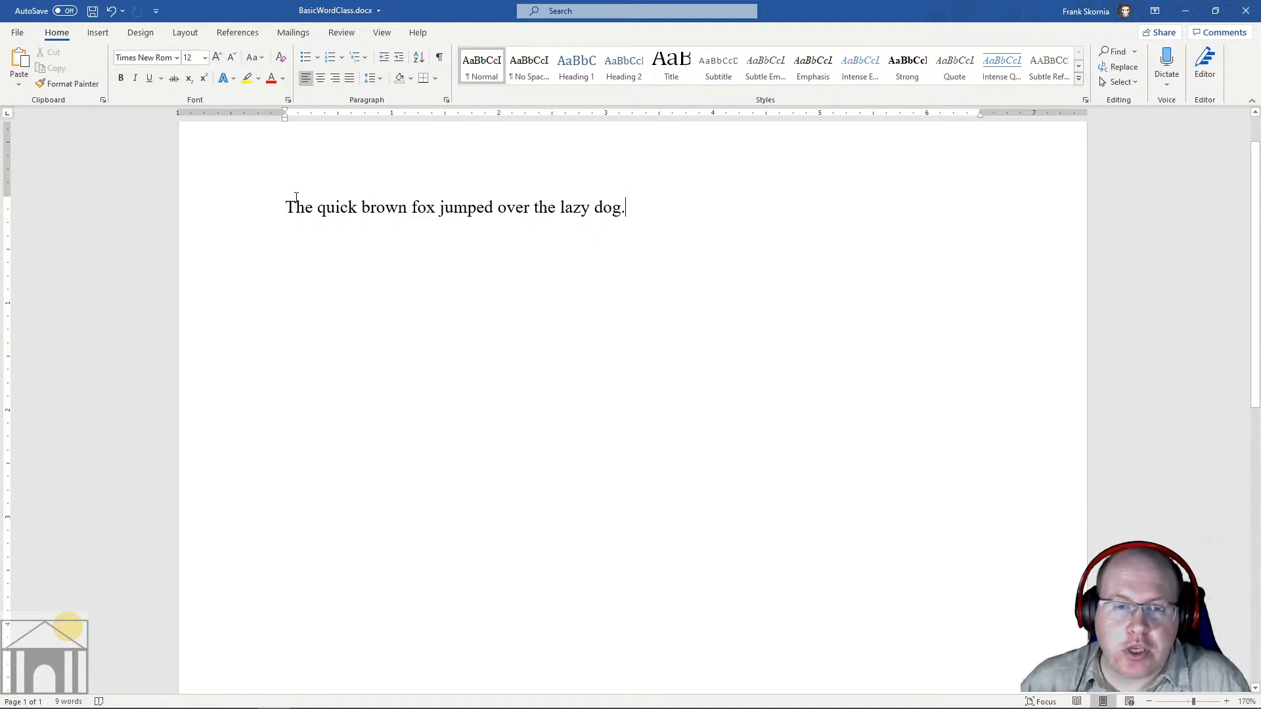
Step: Select and copy the whole sentence, and select only the words "jumped over the" for comparison
left_click_drag(285, 204, 626, 202)
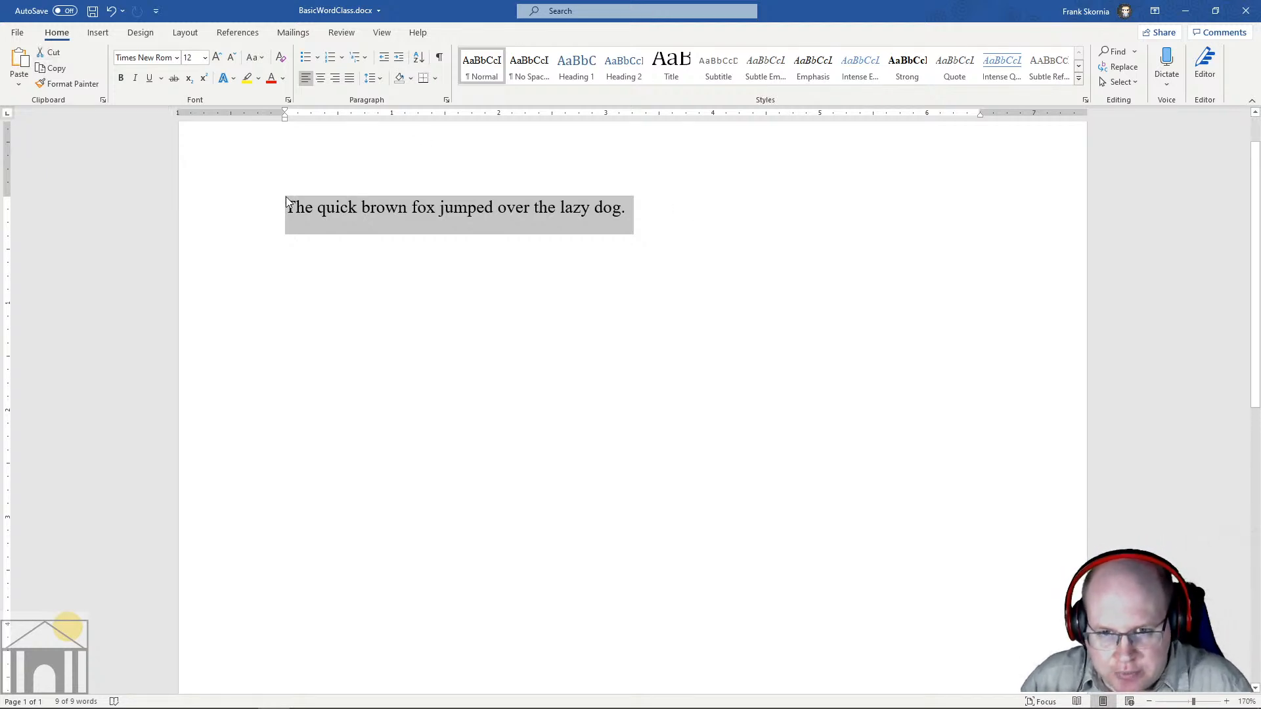
left_click_drag(285, 214, 624, 219)
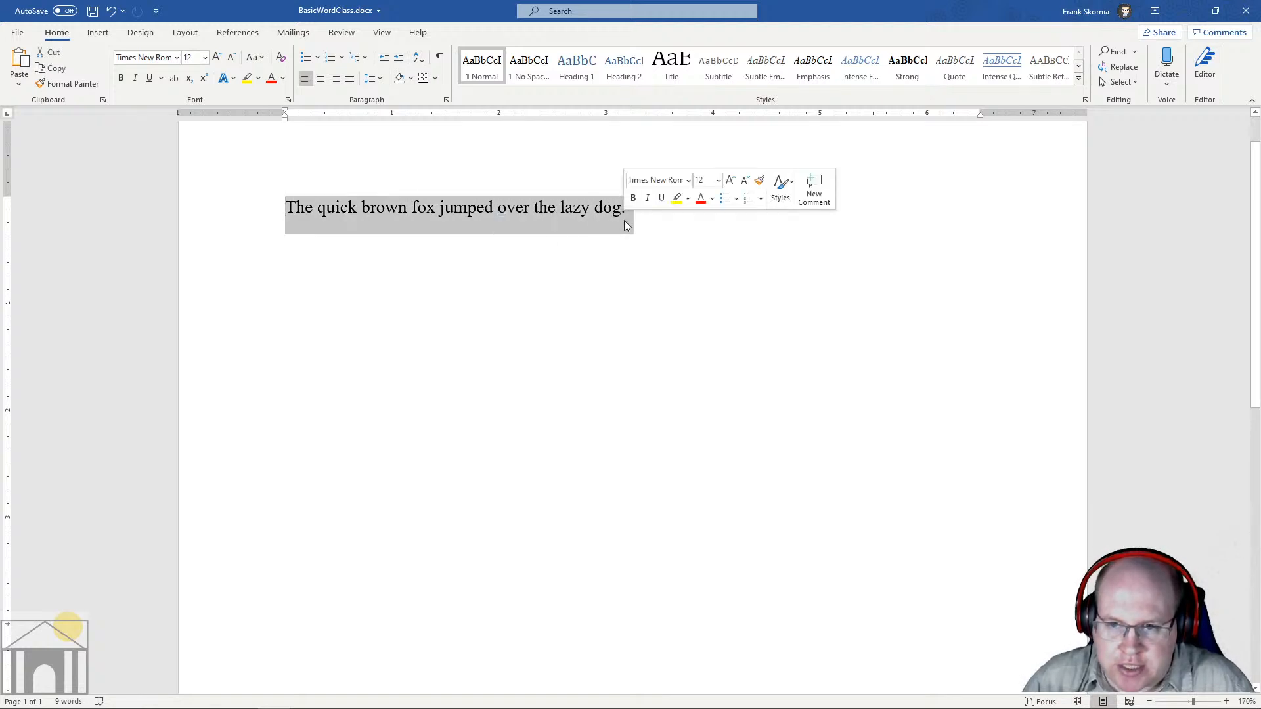
left_click(62, 70)
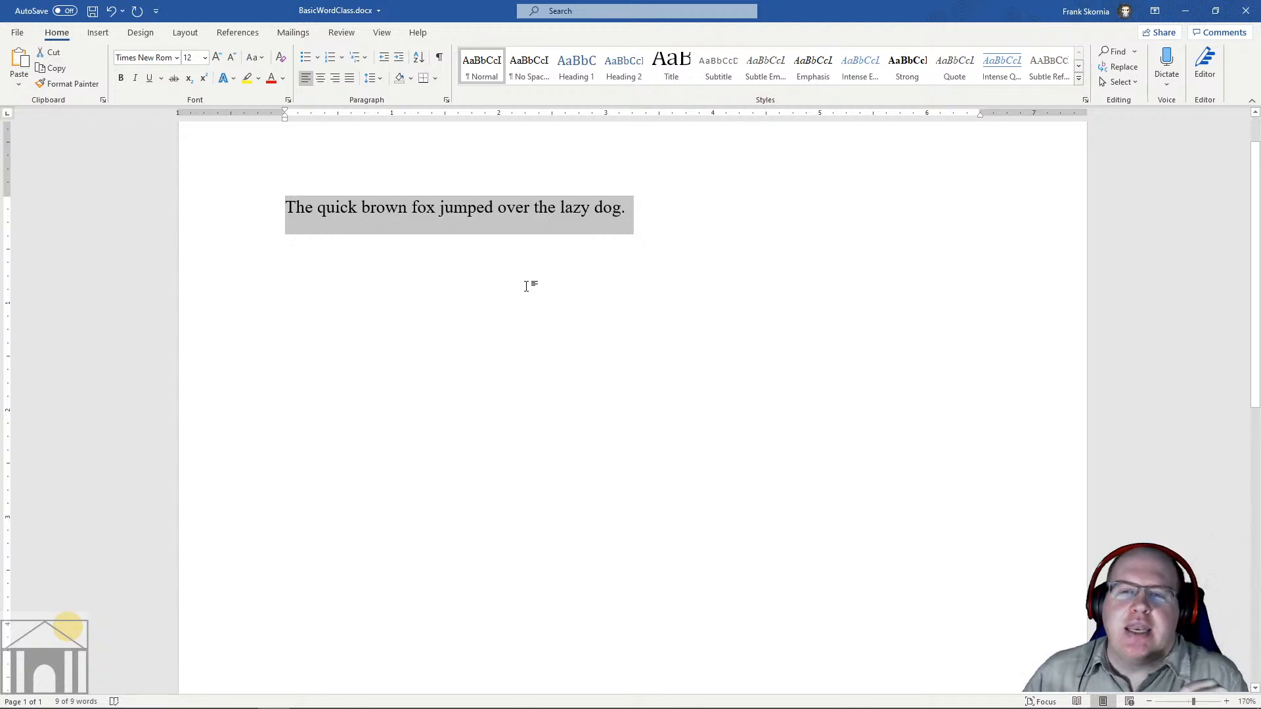
left_click(525, 207)
left_click_drag(441, 208, 557, 211)
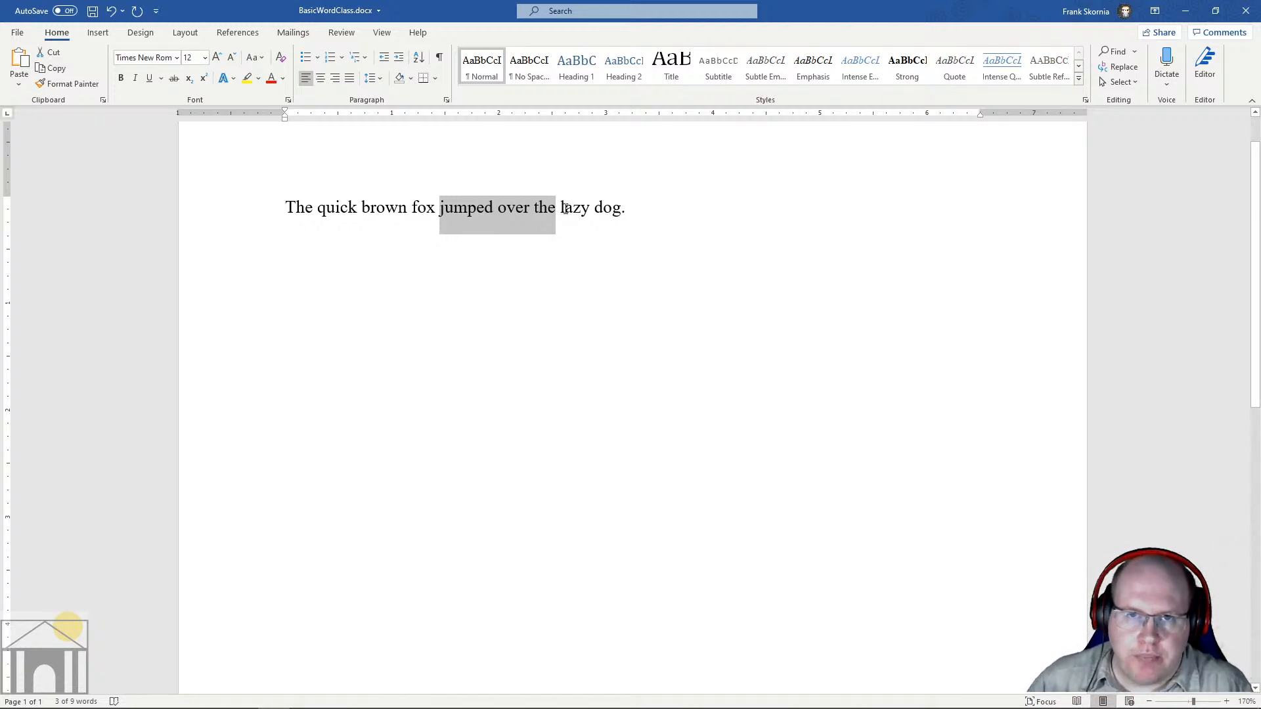
Step: Select all the text in the document and copy it
left_click(382, 217)
left_click_drag(290, 207, 623, 208)
key("ctrl+a")
key("ctrl+c")
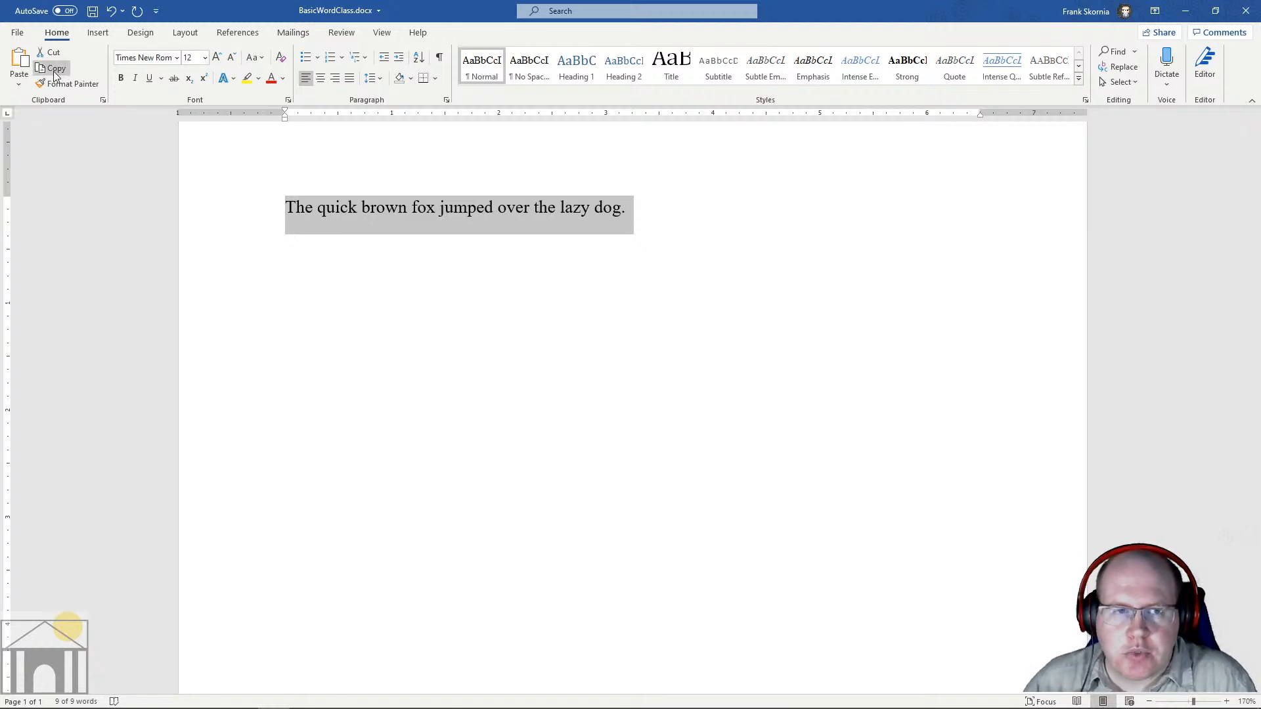
Step: Start a new line below the sentence and paste the copied sentence five times
left_click(695, 215)
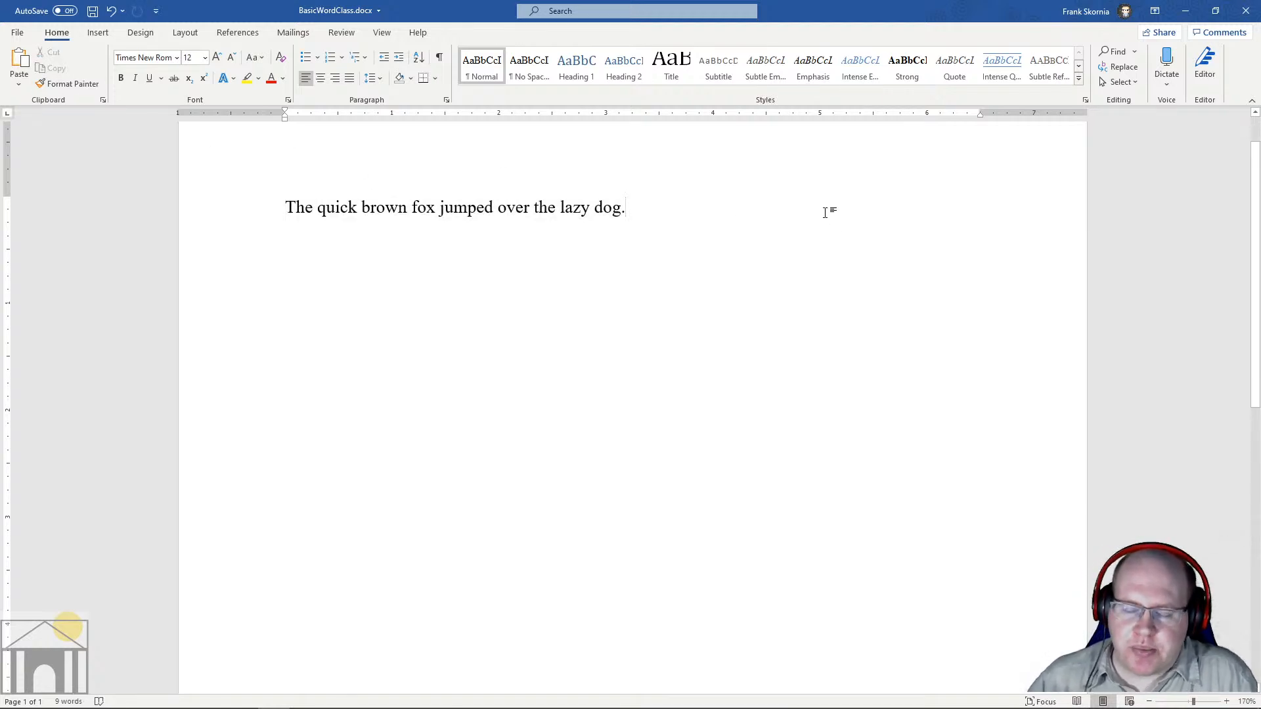
key("Return")
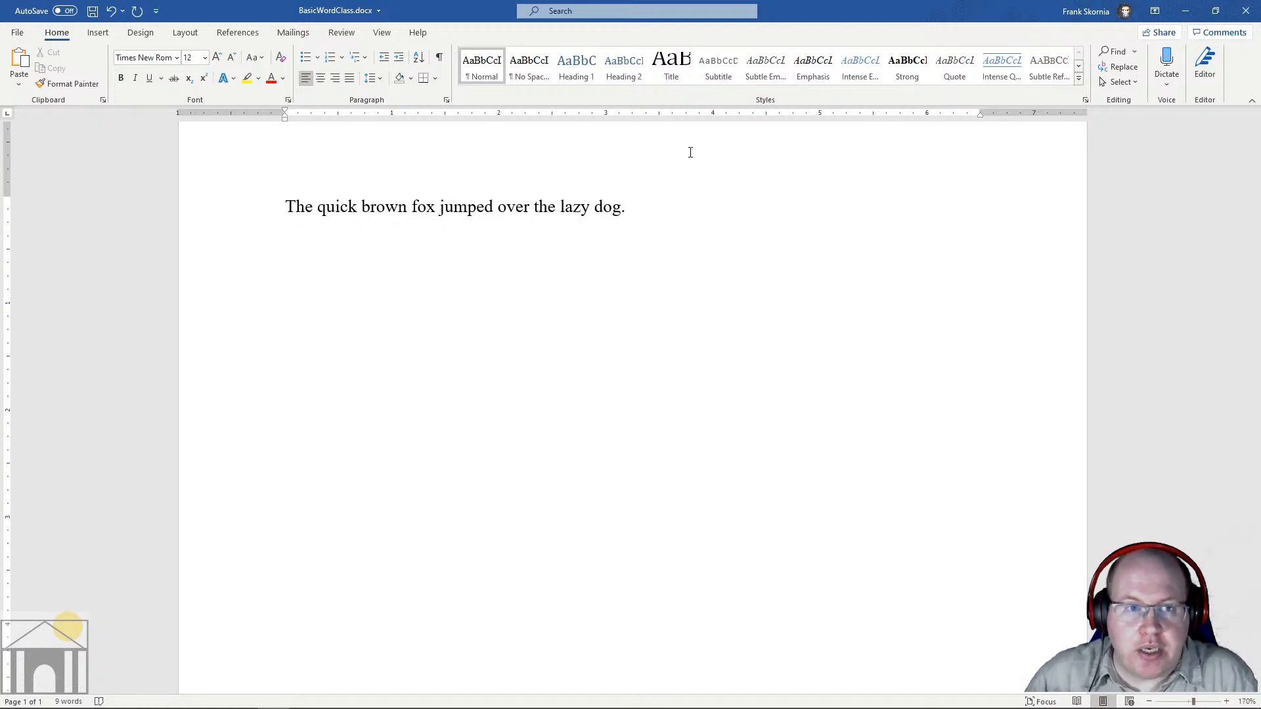
left_click(22, 60)
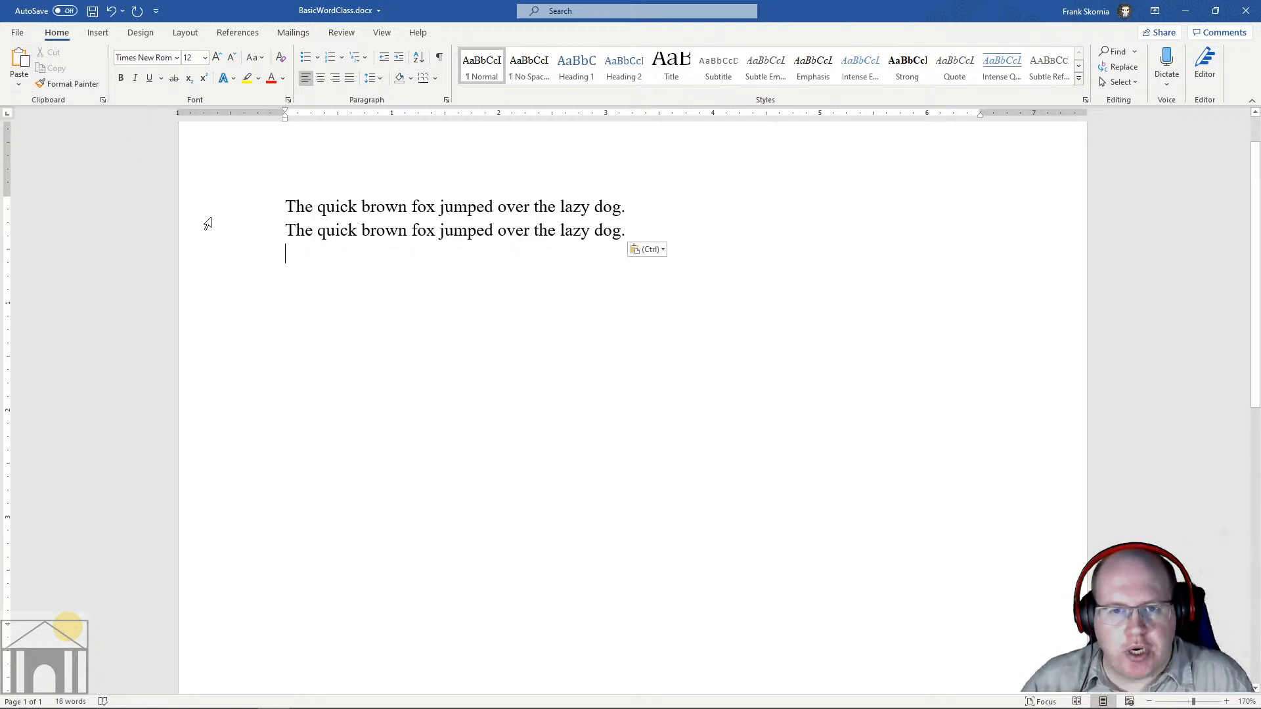
left_click(24, 59)
left_click(24, 60)
left_click(25, 59)
left_click(25, 59)
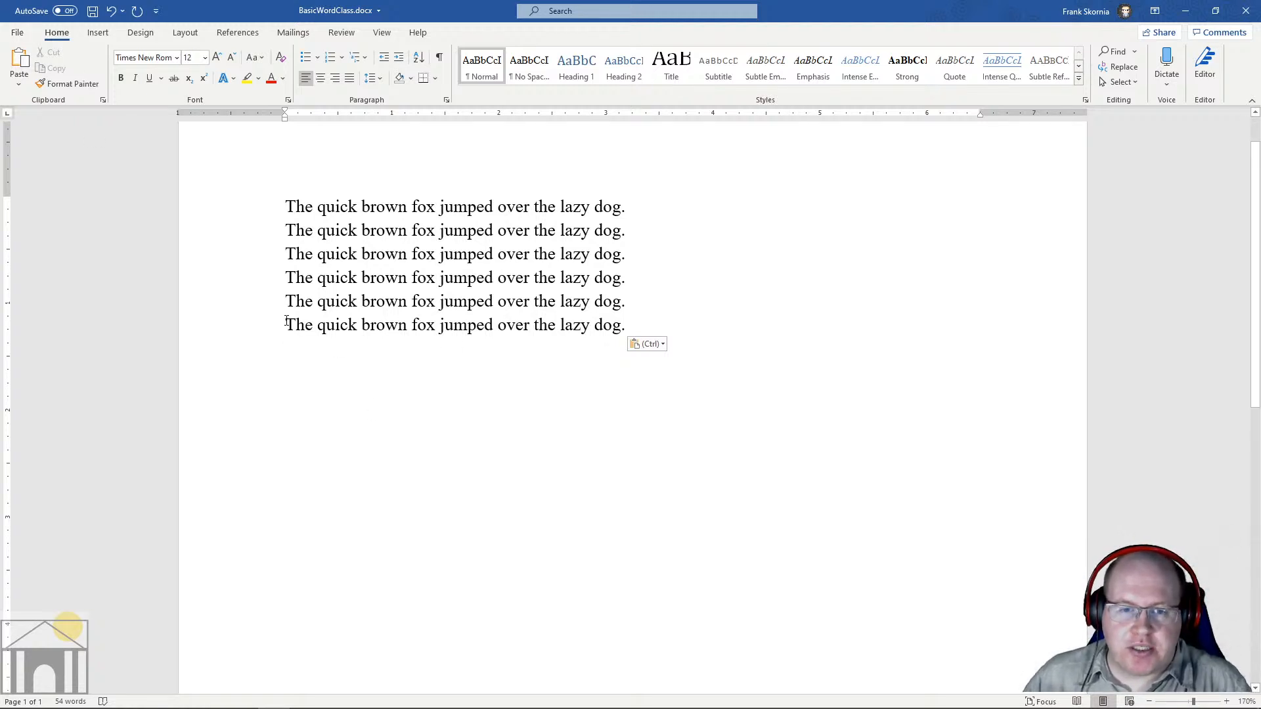
Step: Select the entire last line, clear the selection, and select that line again through "dog" before clearing it
left_click_drag(286, 325, 630, 329)
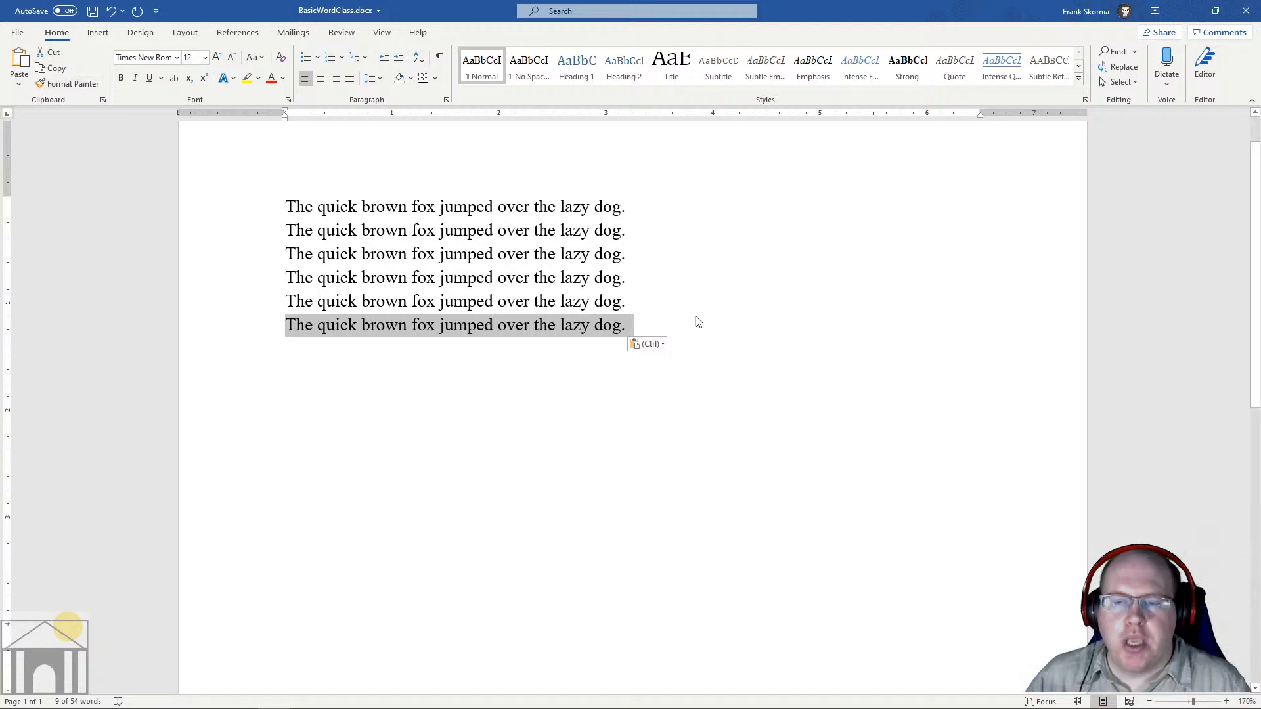
key("Right")
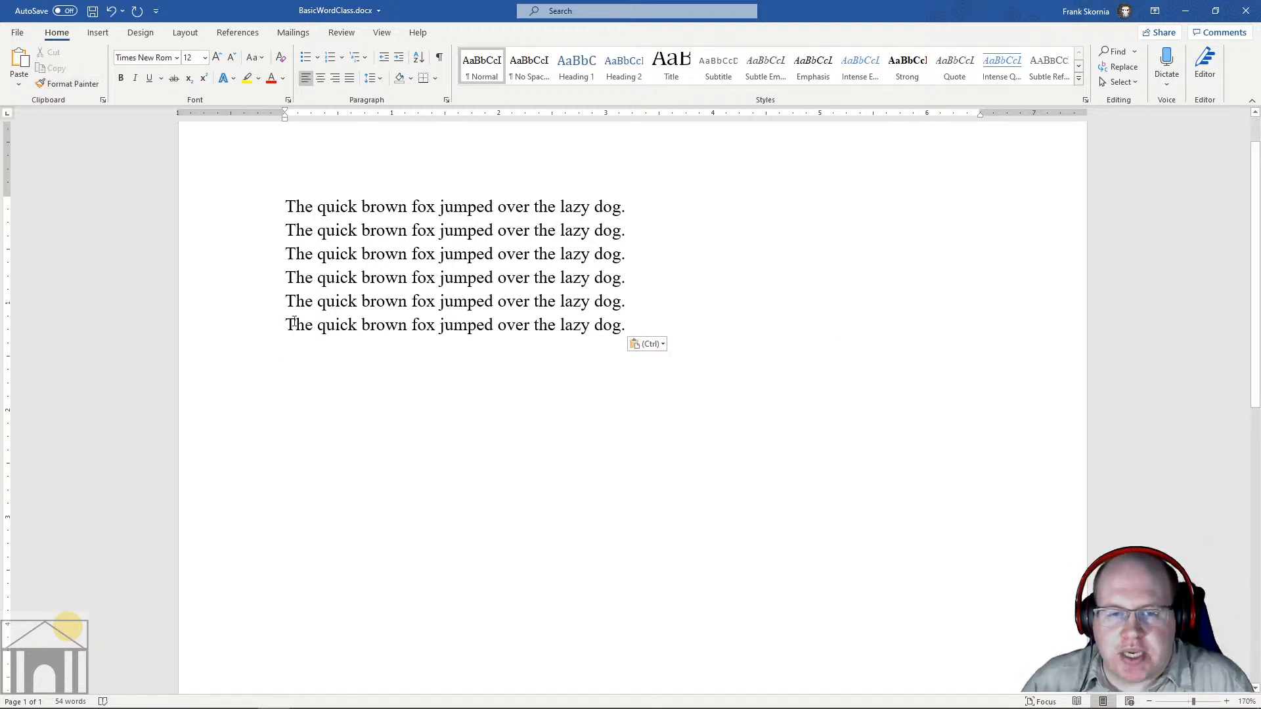
left_click_drag(293, 322, 620, 327)
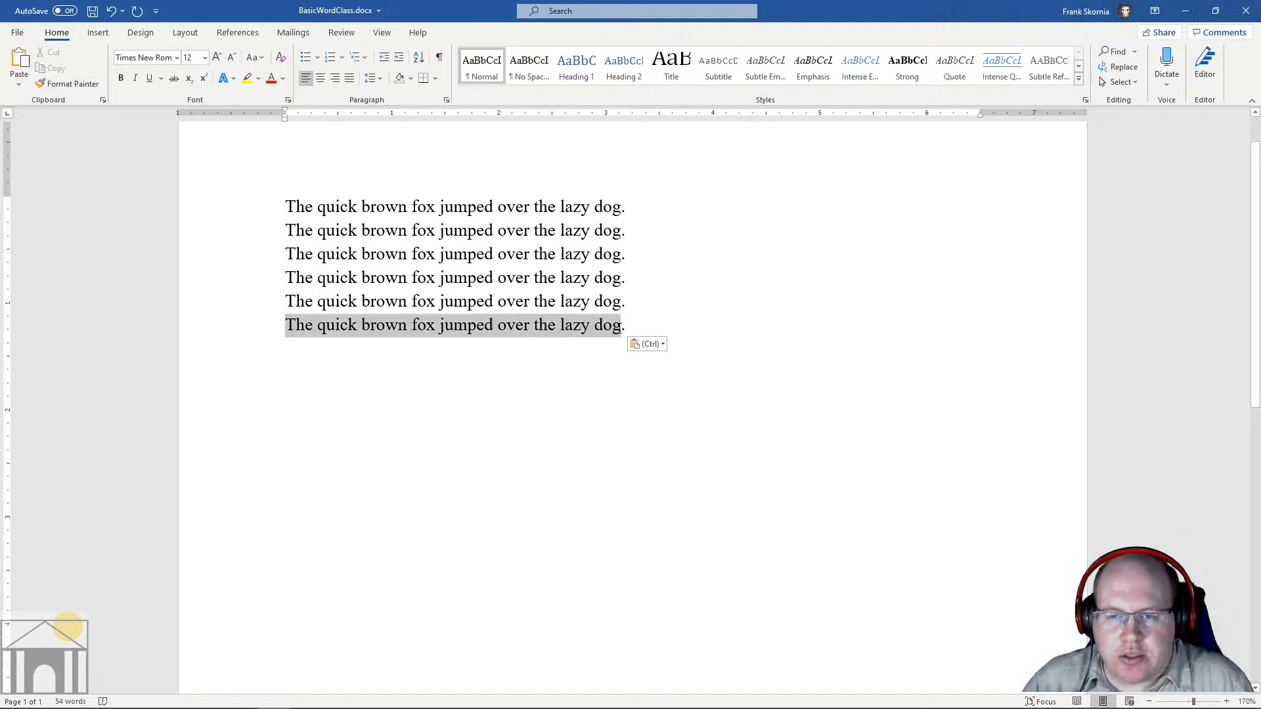
left_click(369, 292)
Step: Select the last two lines of text and copy them
left_click_drag(287, 300, 628, 328)
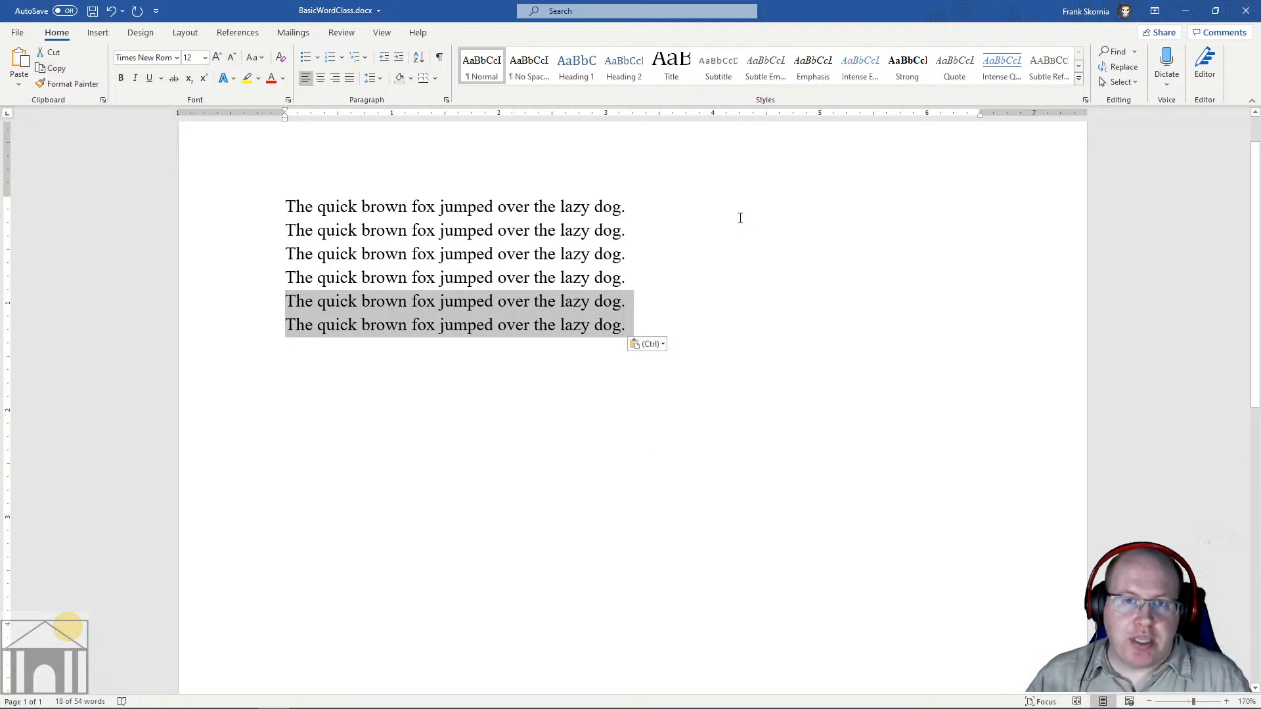
key("ctrl")
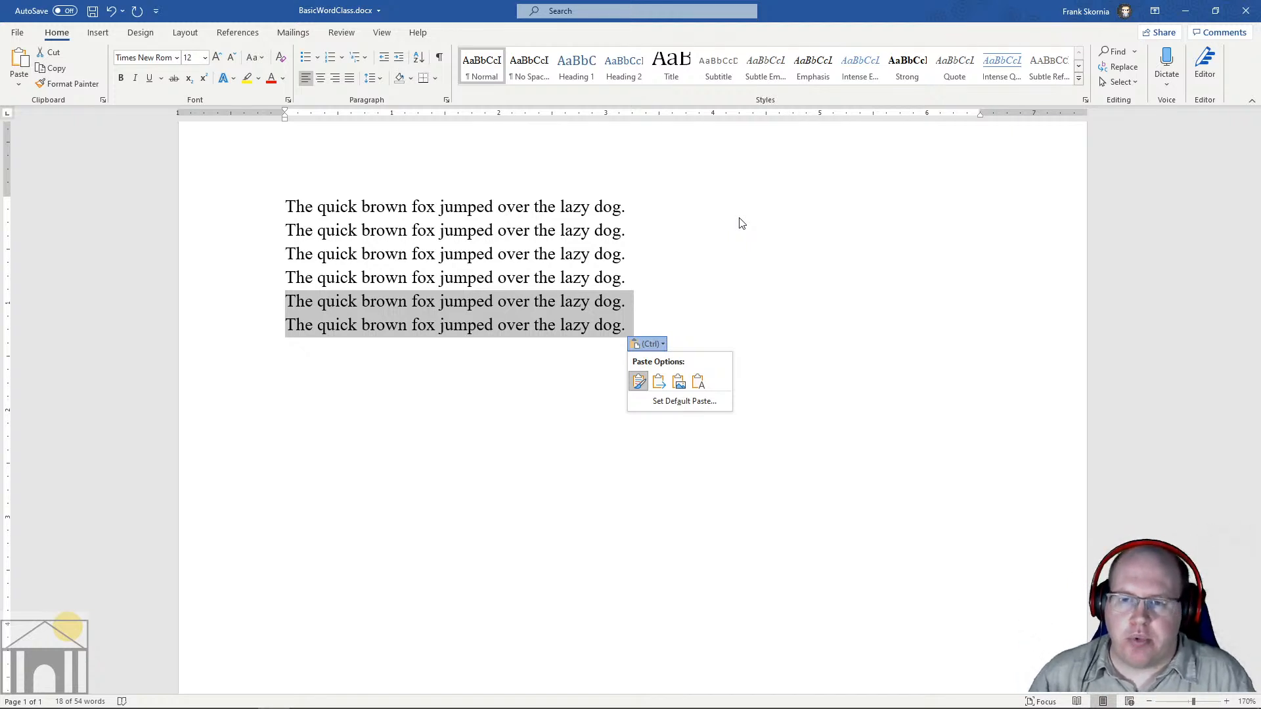
left_click(592, 287)
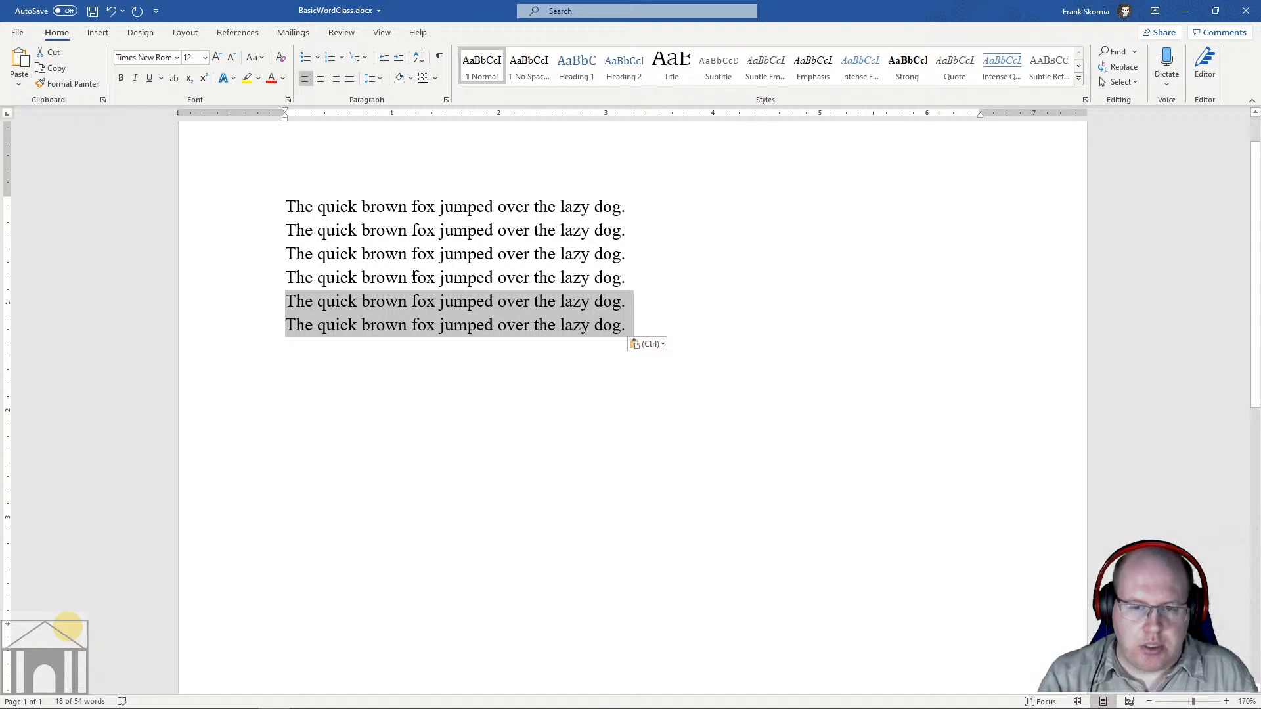
key("ctrl+c")
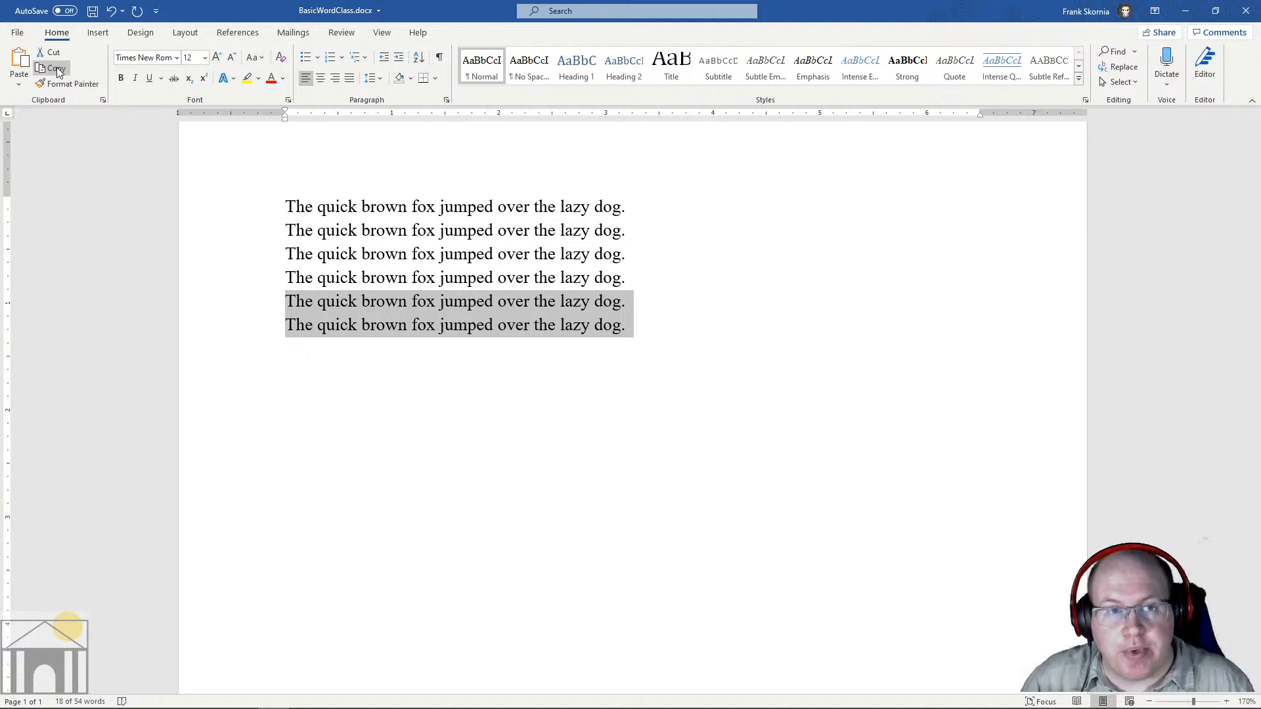
Step: Leave a blank line after the sixth sentence and paste the copied pair of lines four times
left_click(659, 324)
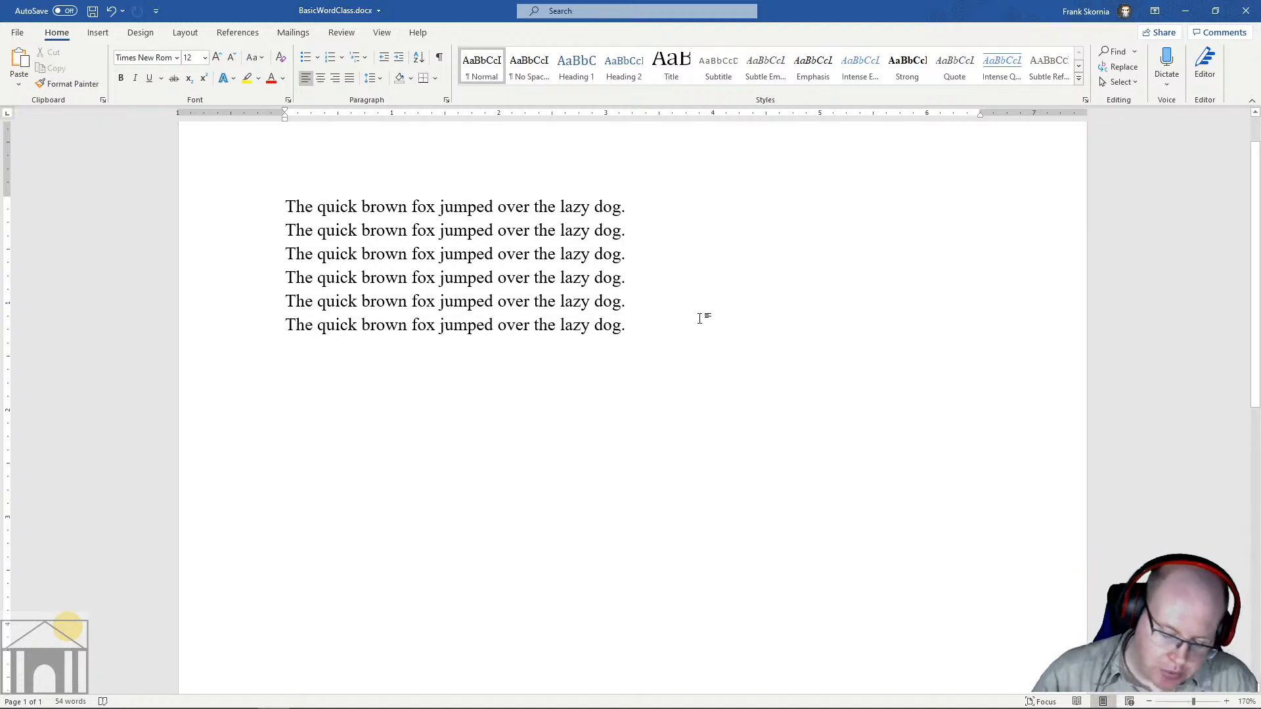
key("Return")
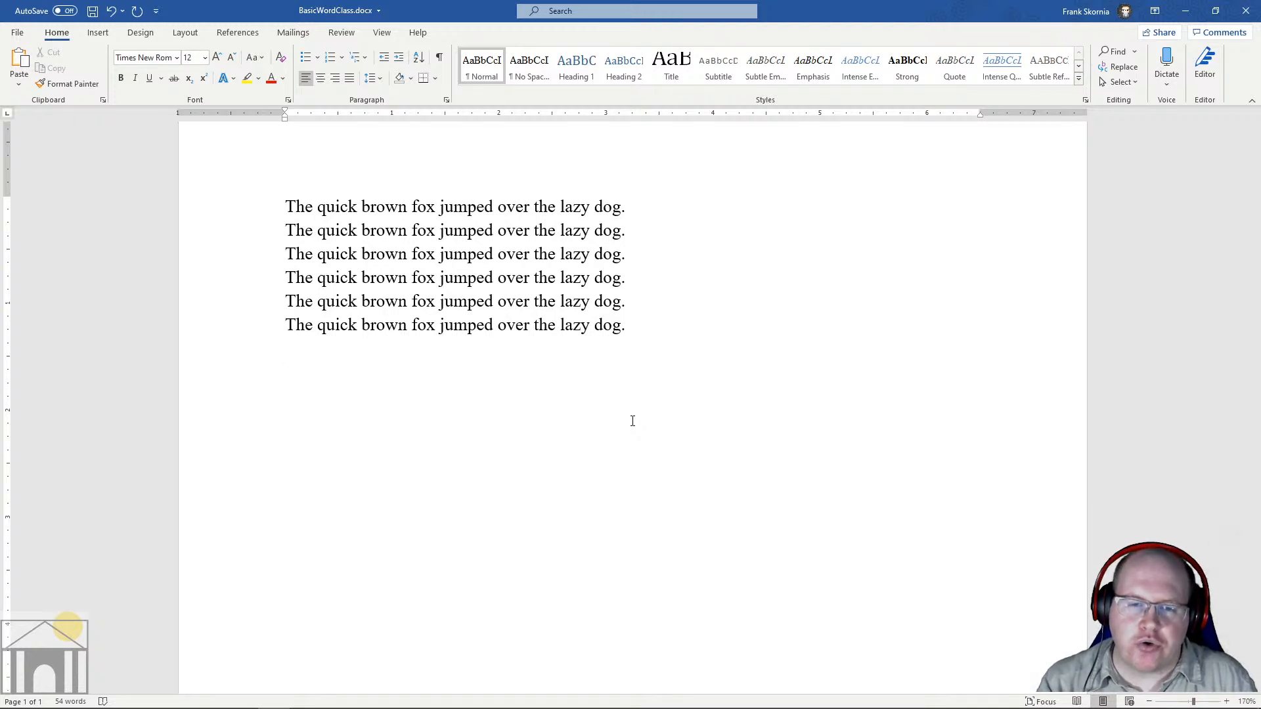
key("ctrl+v")
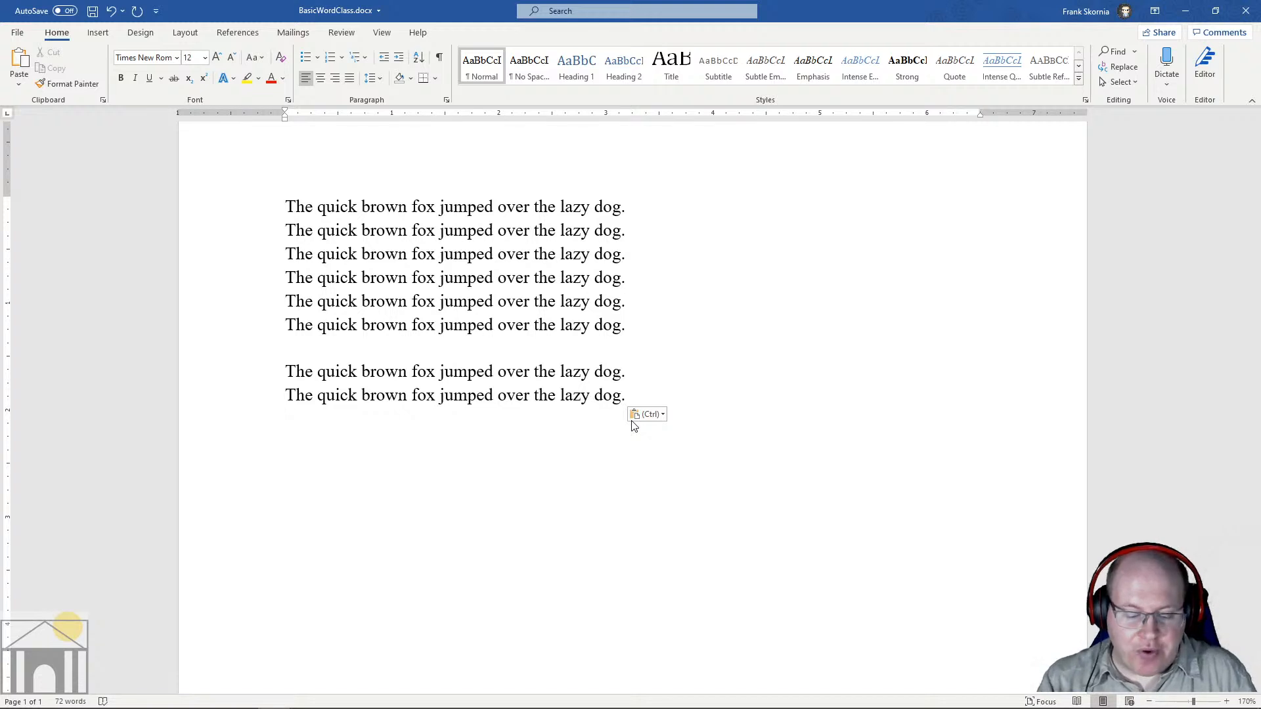
key("ctrl+v")
key("ctrl+v")
key("ctrl+v")
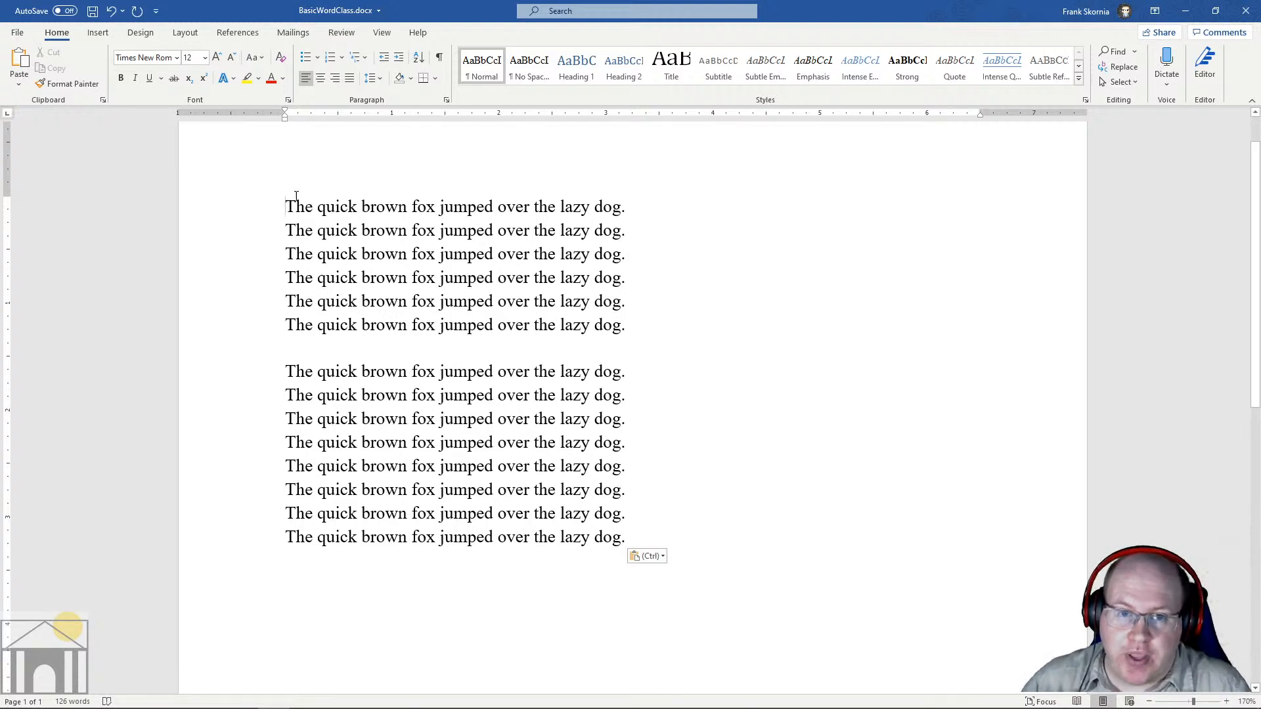
Step: Starting before "The" on the second line, extend a selection character by character through "bro" of "brown"
mouse_move(287, 198)
left_mouse_down()
mouse_move(632, 207)
mouse_move(274, 189)
mouse_move(561, 199)
mouse_move(287, 195)
mouse_move(292, 220)
left_mouse_up()
left_click(290, 230)
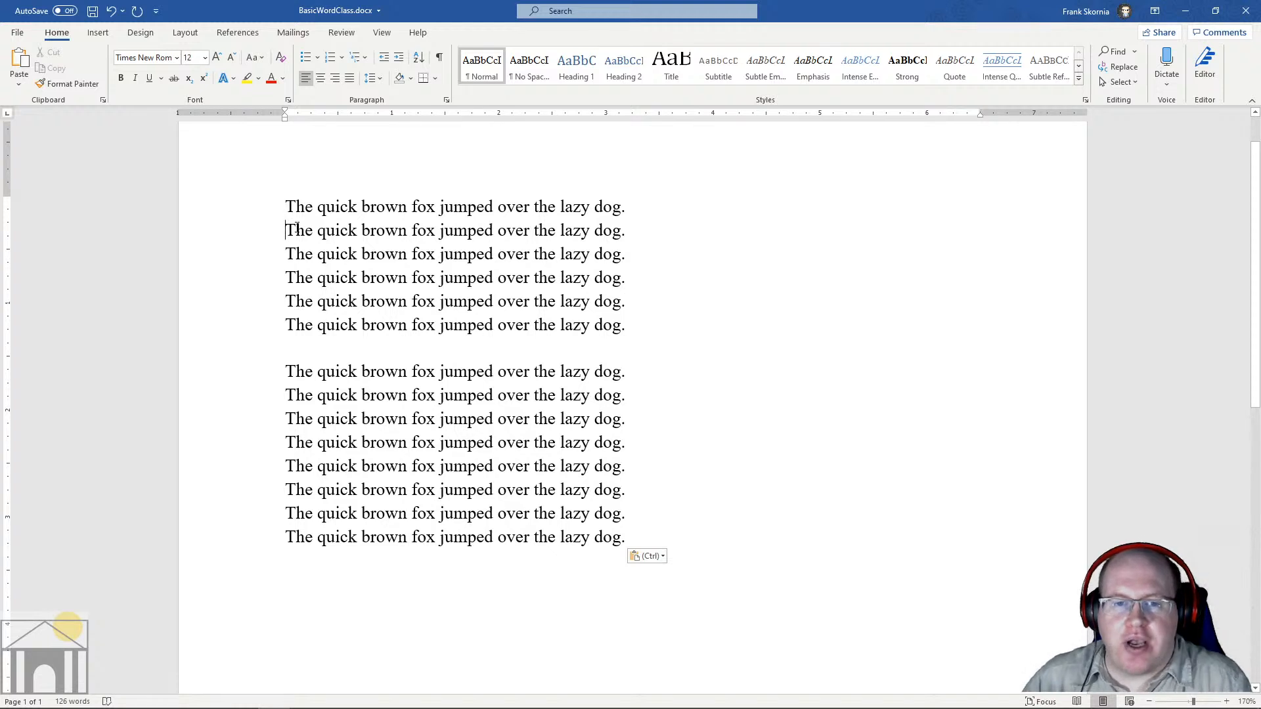
key("shift+Right")
key("shift+Right")
key("shift+Right")
key("shift+Right")
key("shift+Right")
key("shift+Right")
key("shift+Right")
key("shift+Right")
key("shift+Right")
key("shift+Right")
key("shift+Right")
key("shift+Right")
key("shift+Right")
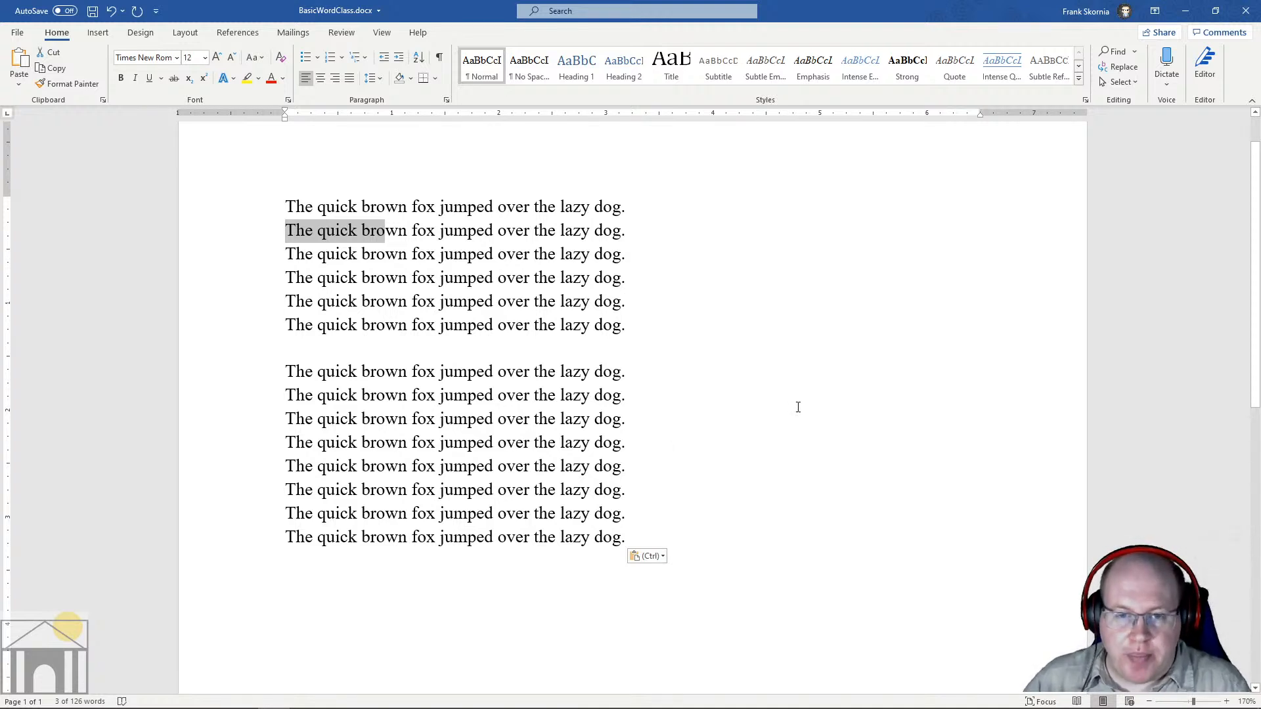
Step: Select the entire first line, and select from its start through the end of the second-to-last line
left_click(270, 208)
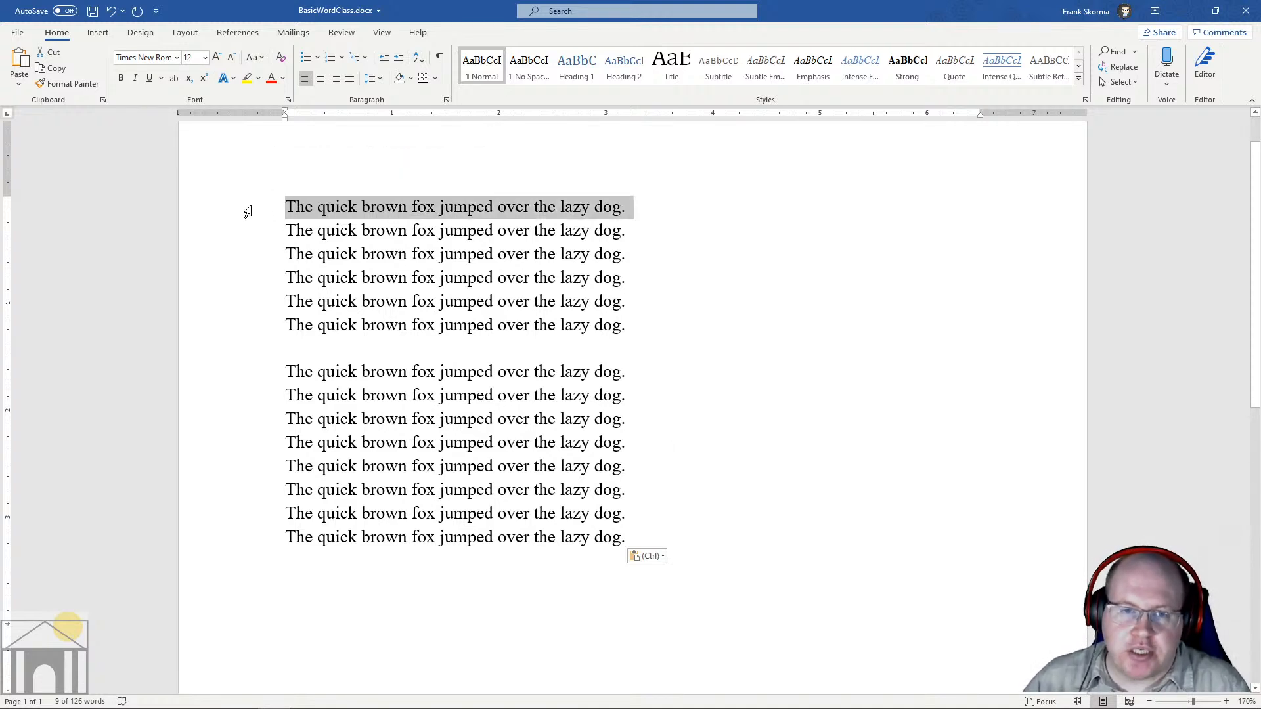
left_click(329, 191)
left_click_drag(287, 203, 626, 504)
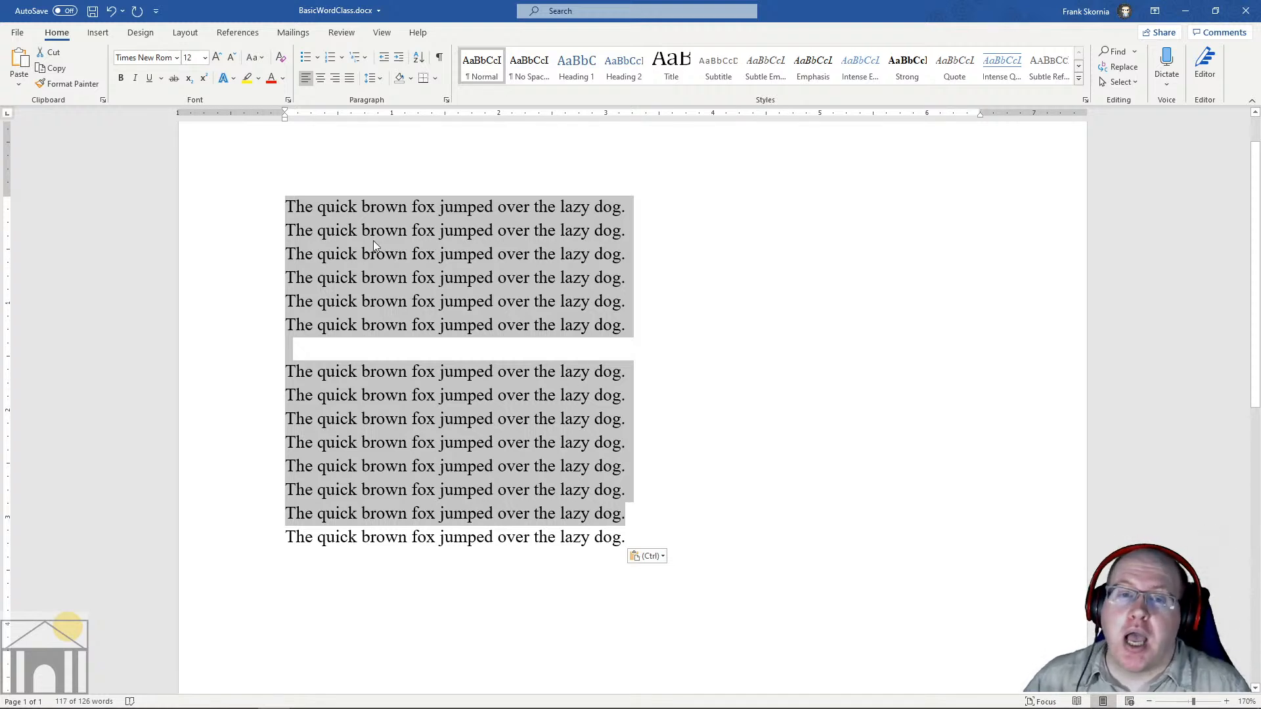
Step: Select from the start of the first line past the end of all the text, and clear the selection
left_click(289, 206)
left_click_drag(287, 201, 460, 699)
scroll(480, 511, "up", 10)
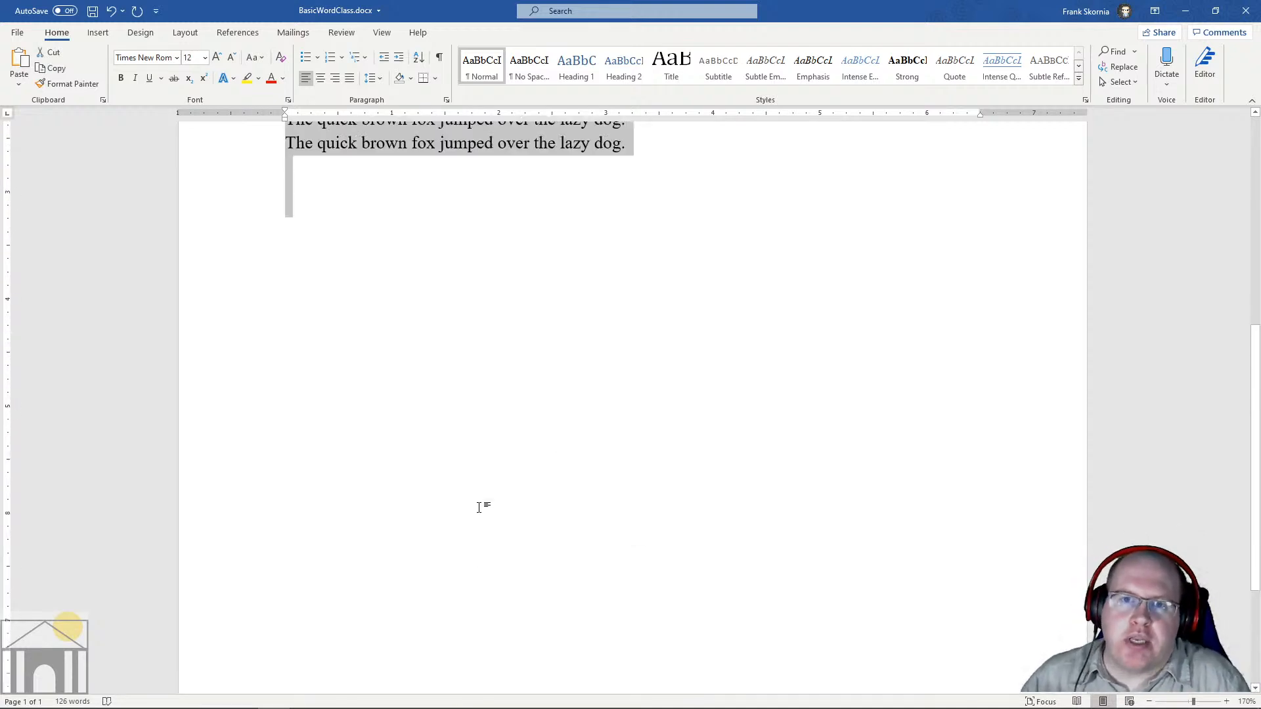
left_click(573, 459)
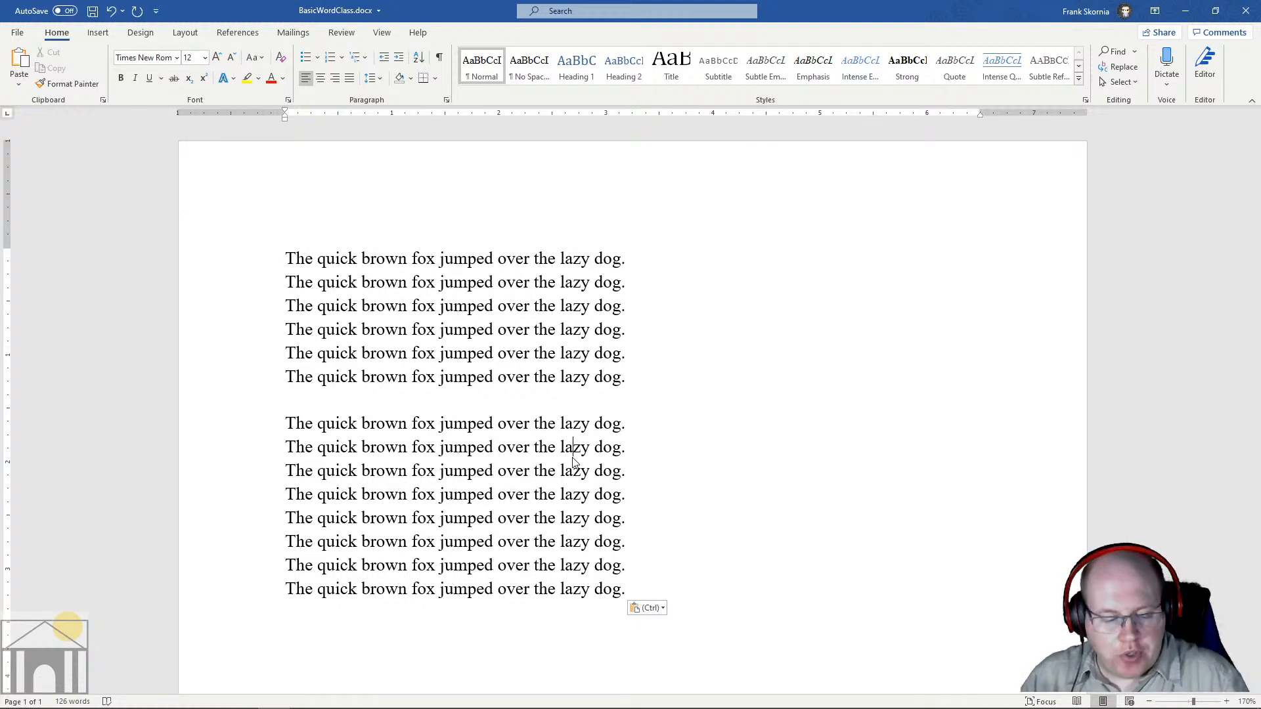
Step: Select the whole document, copy it and paste the copy below the last line of text
left_click(572, 457)
key("ctrl+a")
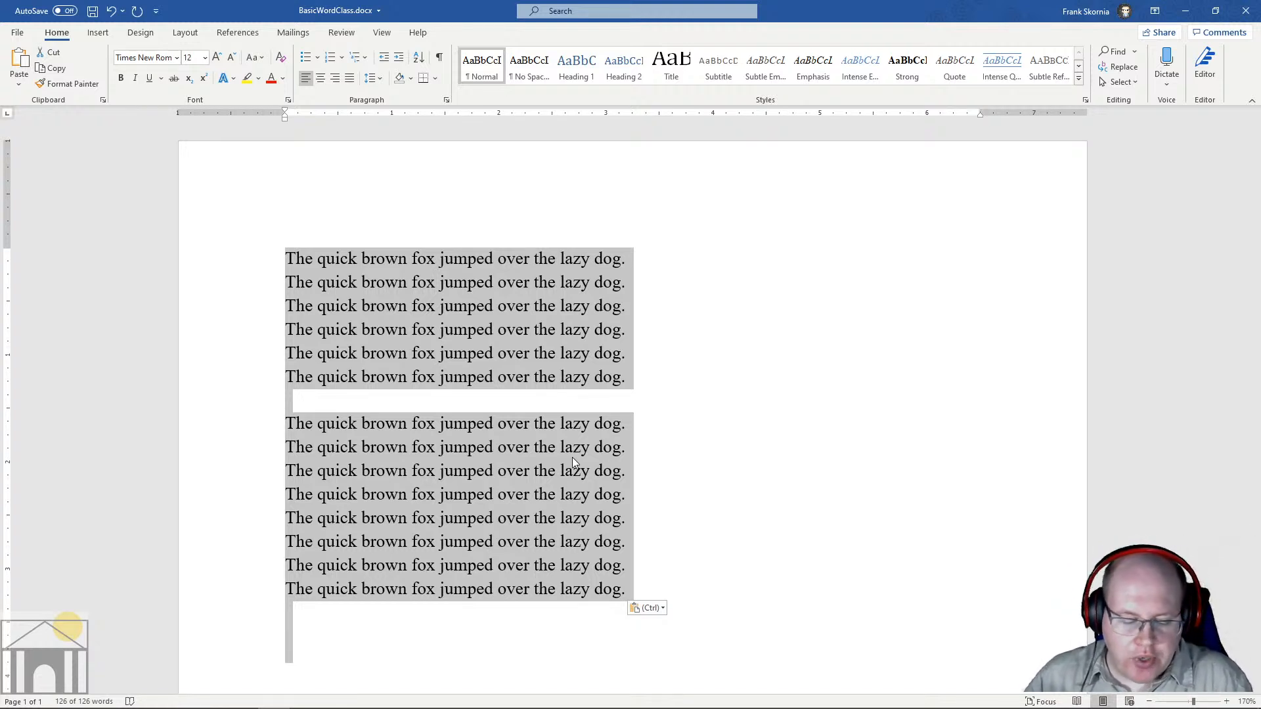
key("ctrl")
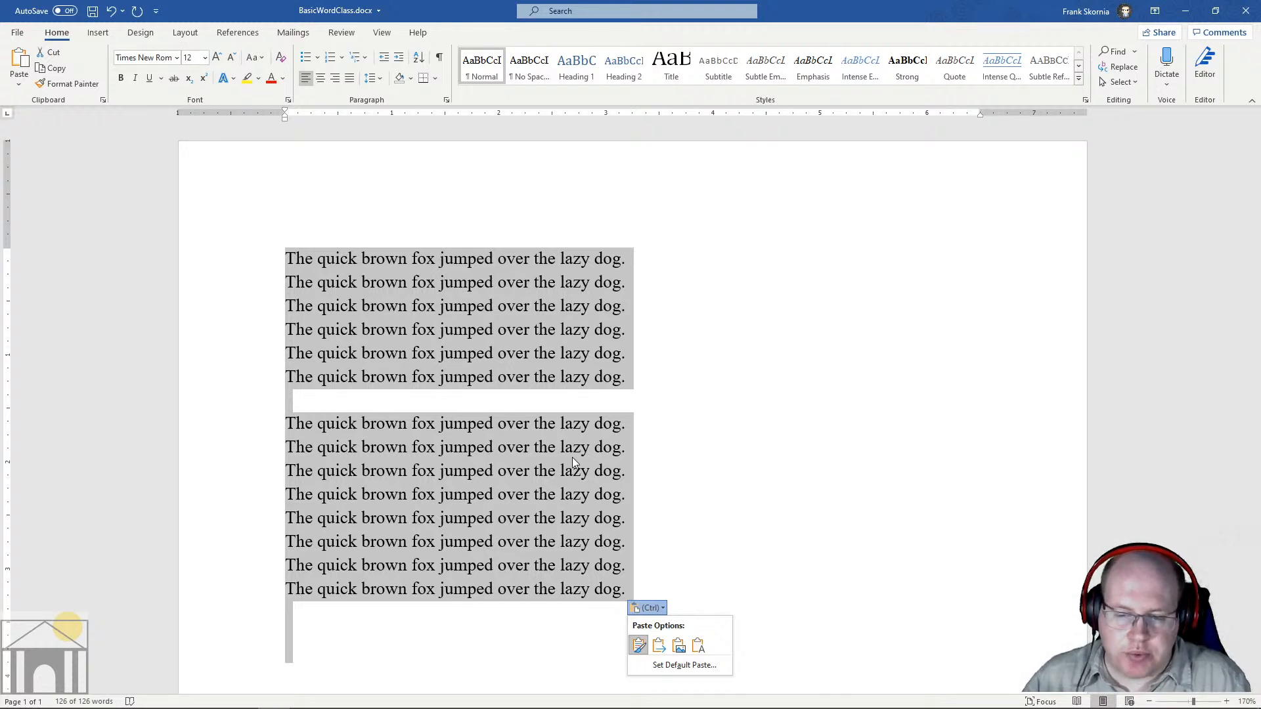
key("ctrl")
key("ctrl+c")
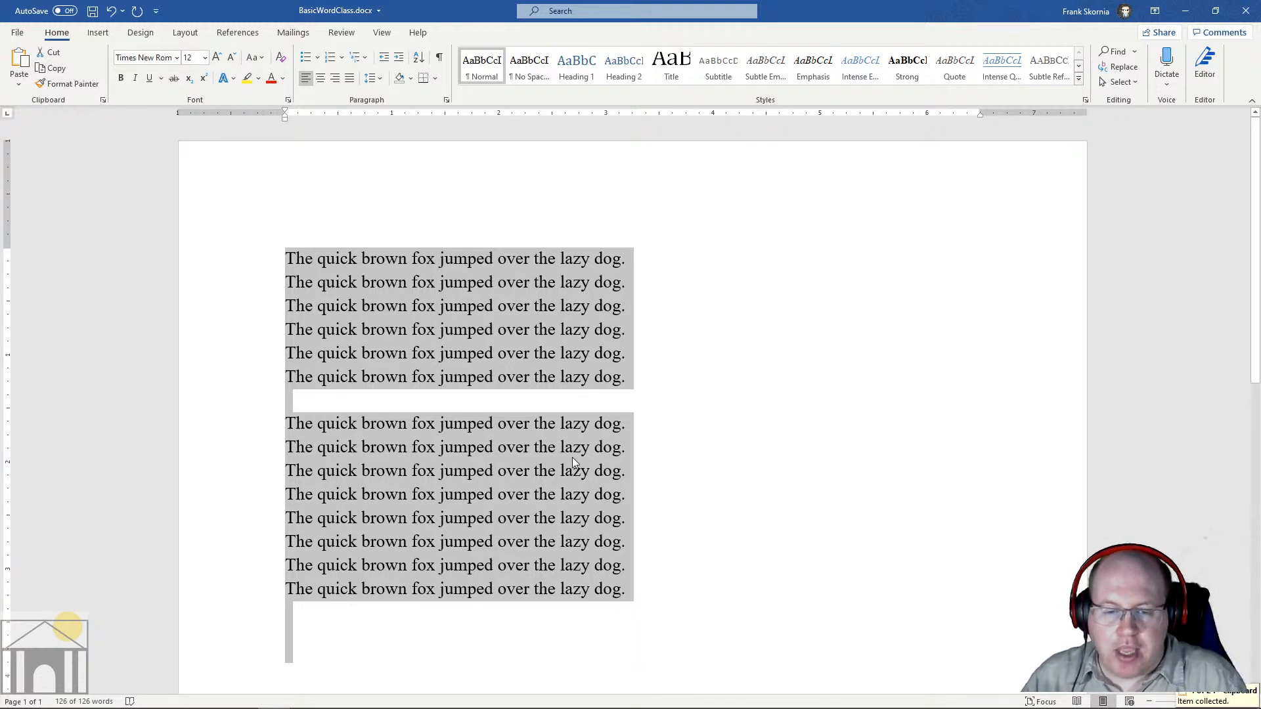
left_click(305, 636)
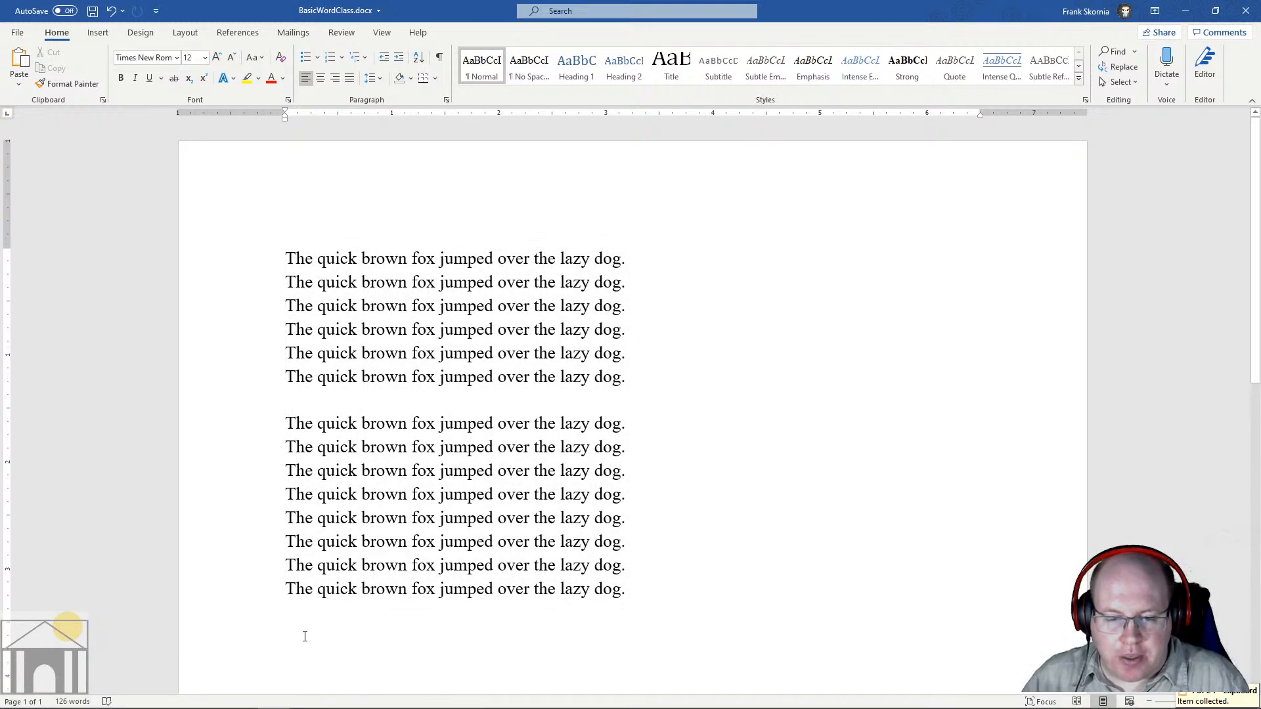
key("ctrl+v")
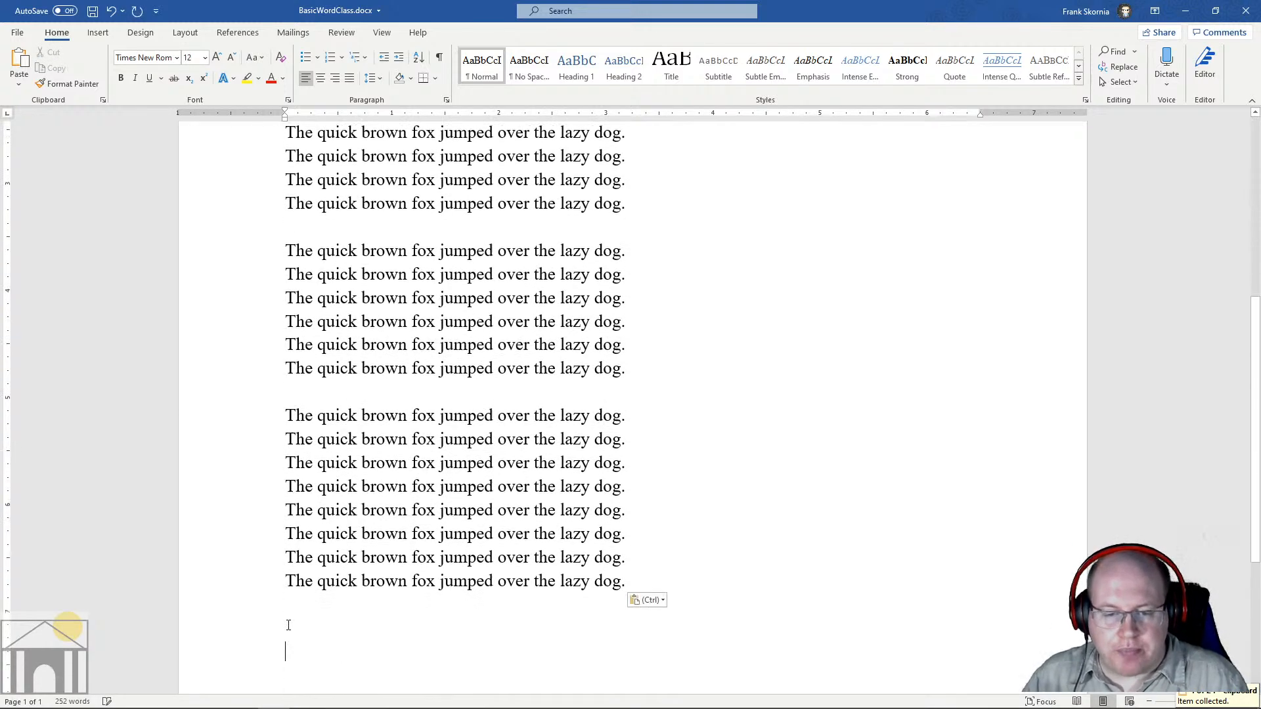
scroll(480, 554, "up", 5)
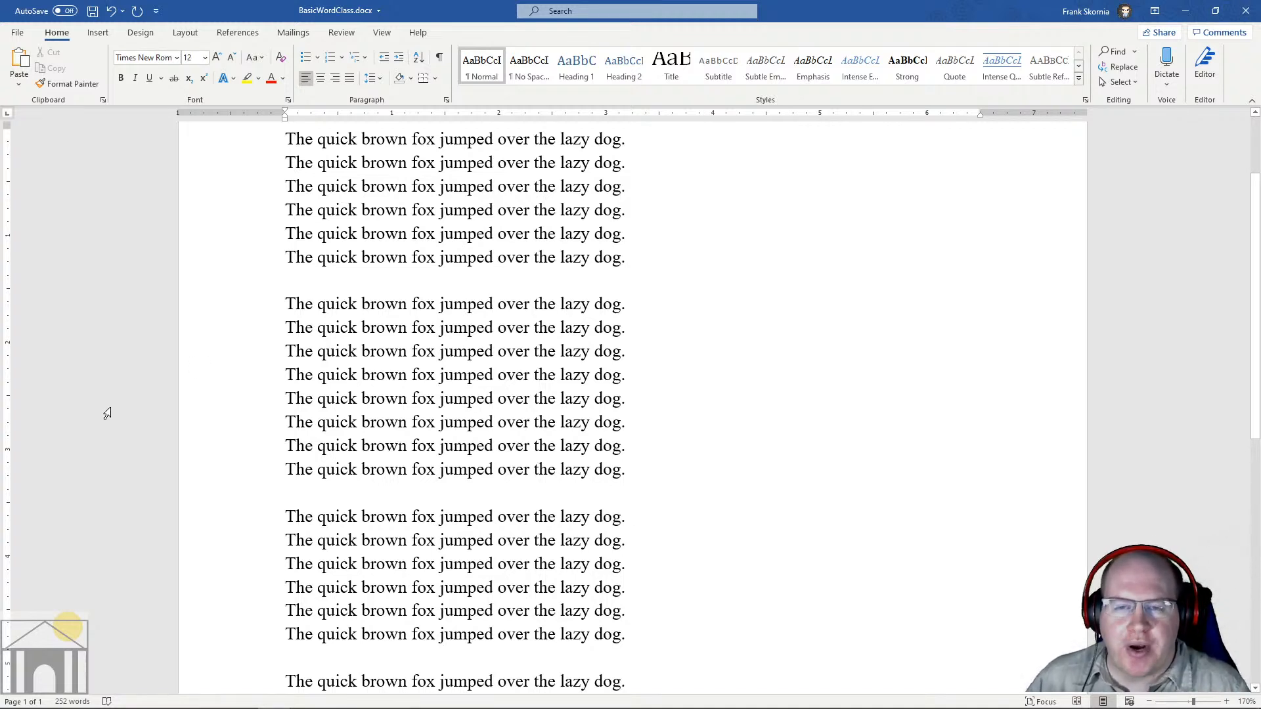
left_click_drag(444, 187, 544, 193)
left_click(546, 189)
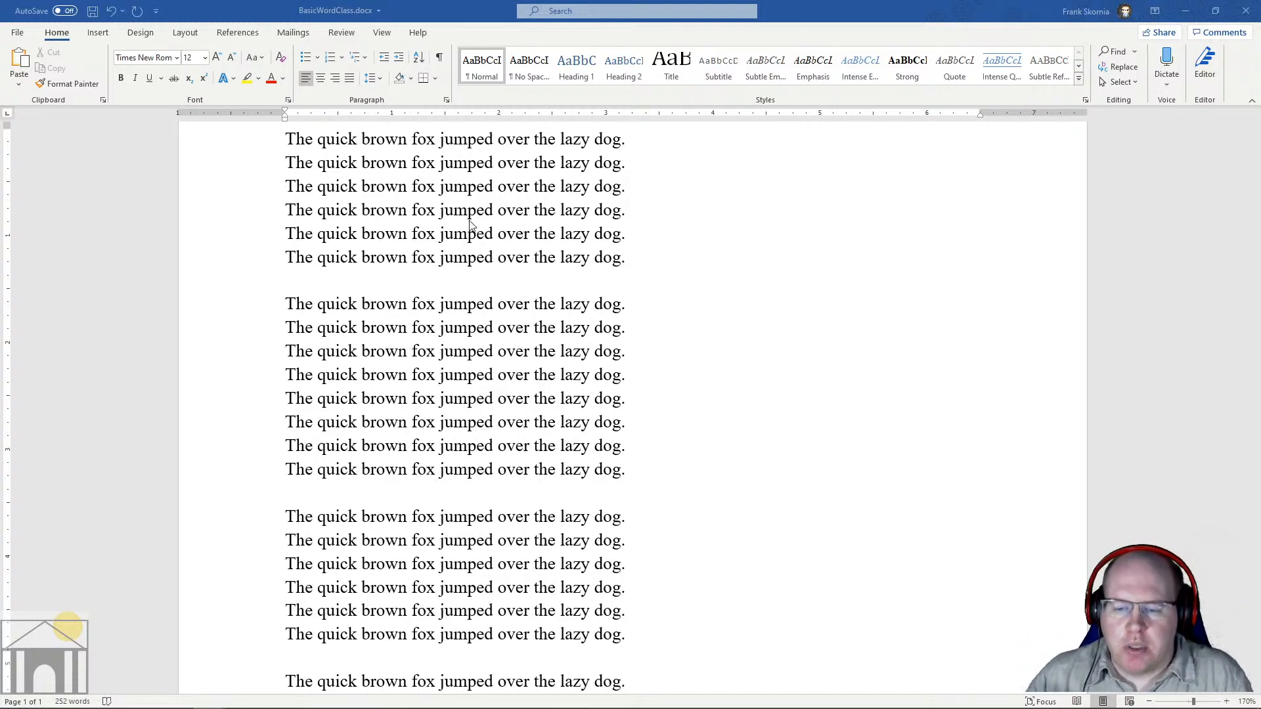
scroll(470, 230, "up", 2)
scroll(470, 250, "down", 6)
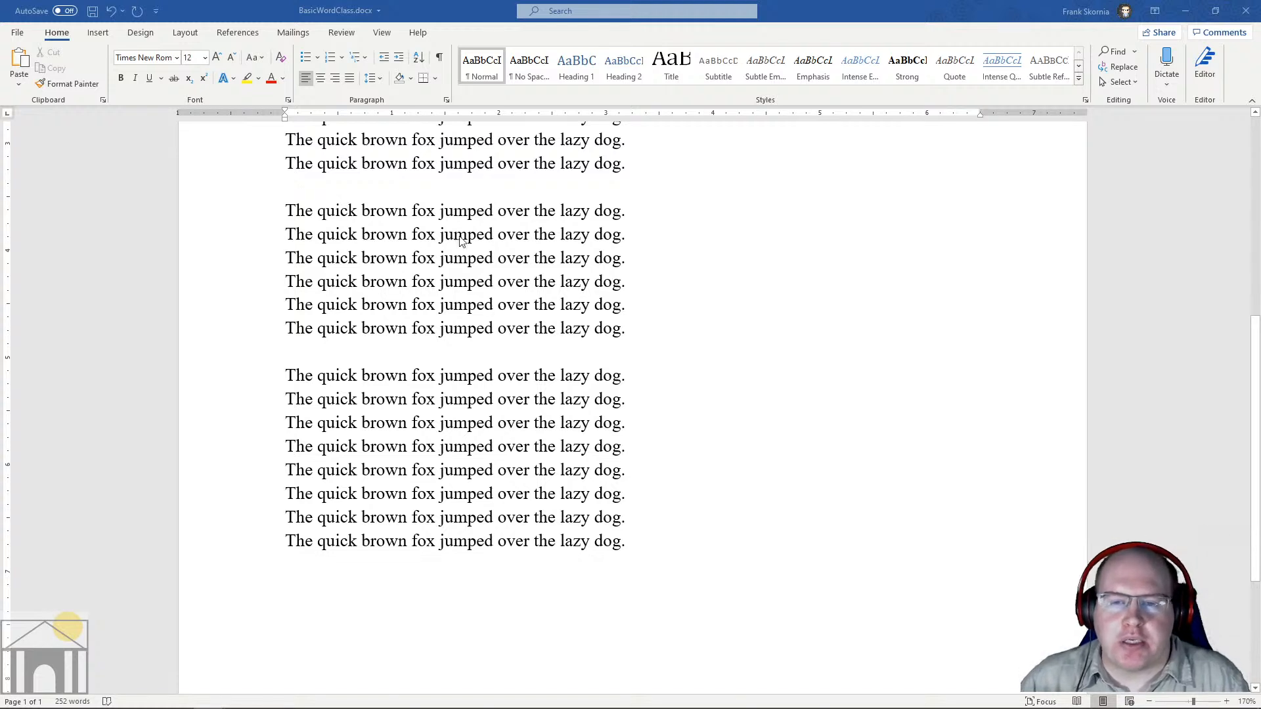
scroll(695, 343, "up", 3)
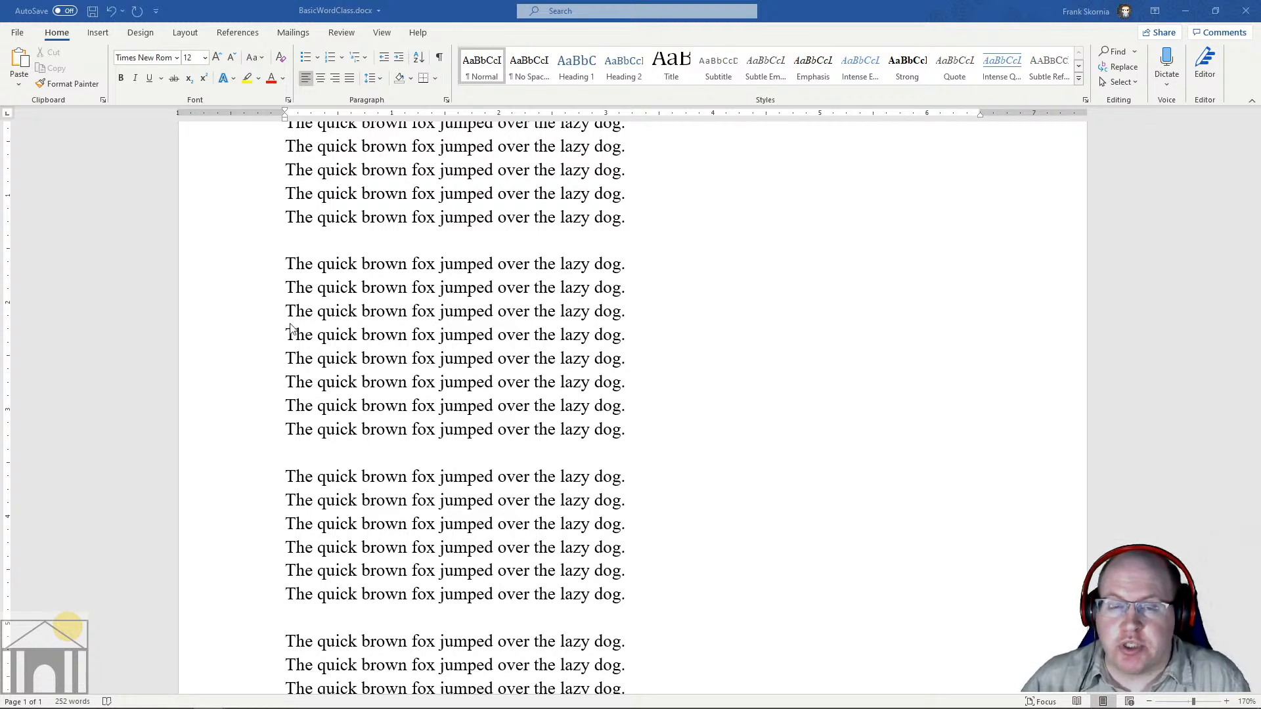
scroll(575, 368, "down", 5)
scroll(566, 383, "up", 2)
scroll(564, 384, "up", 2)
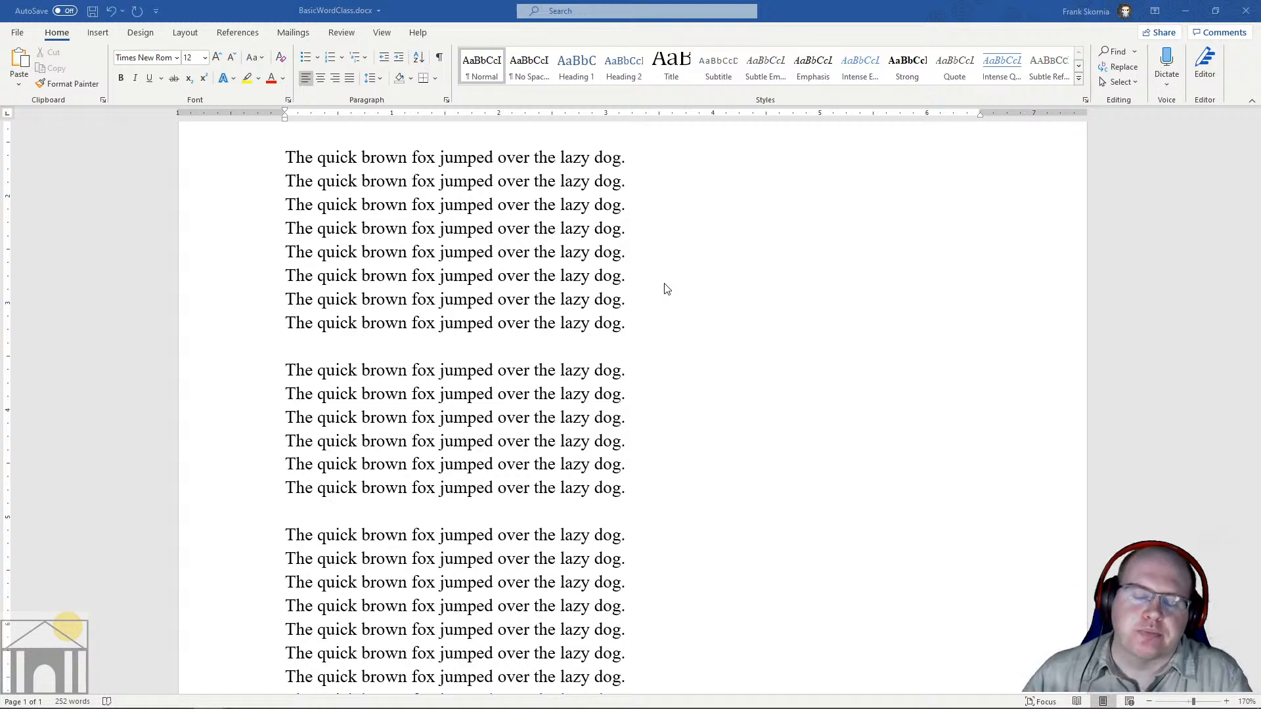
Step: Erase the fifth line of the first eight-line block character by character from its end, leaving only "The quick brow"
left_click(627, 253)
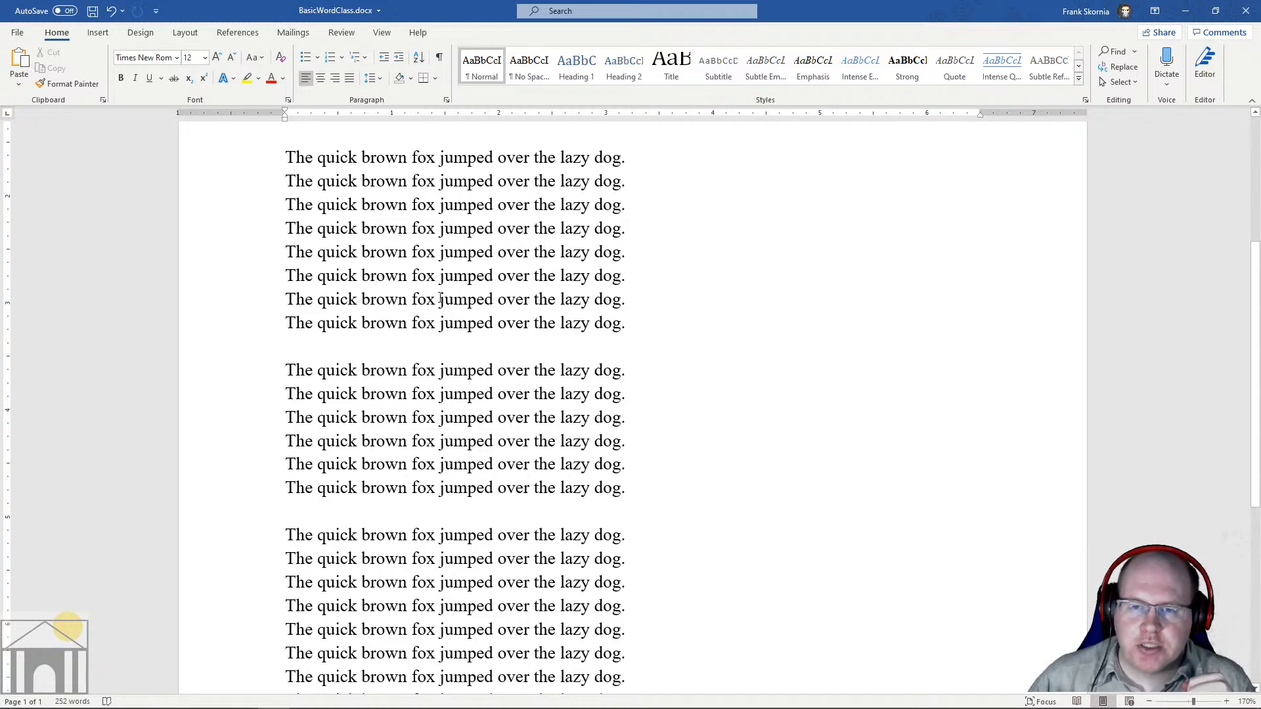
key("ctrl+v")
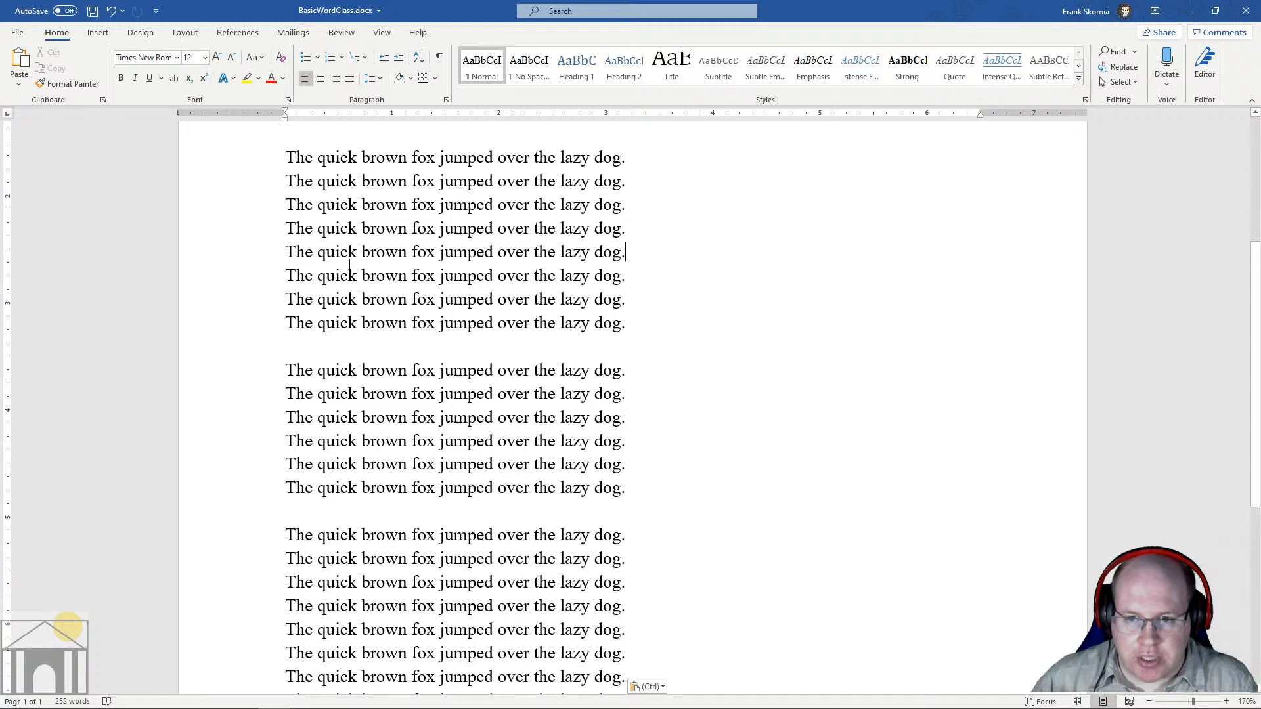
key("ctrl+z")
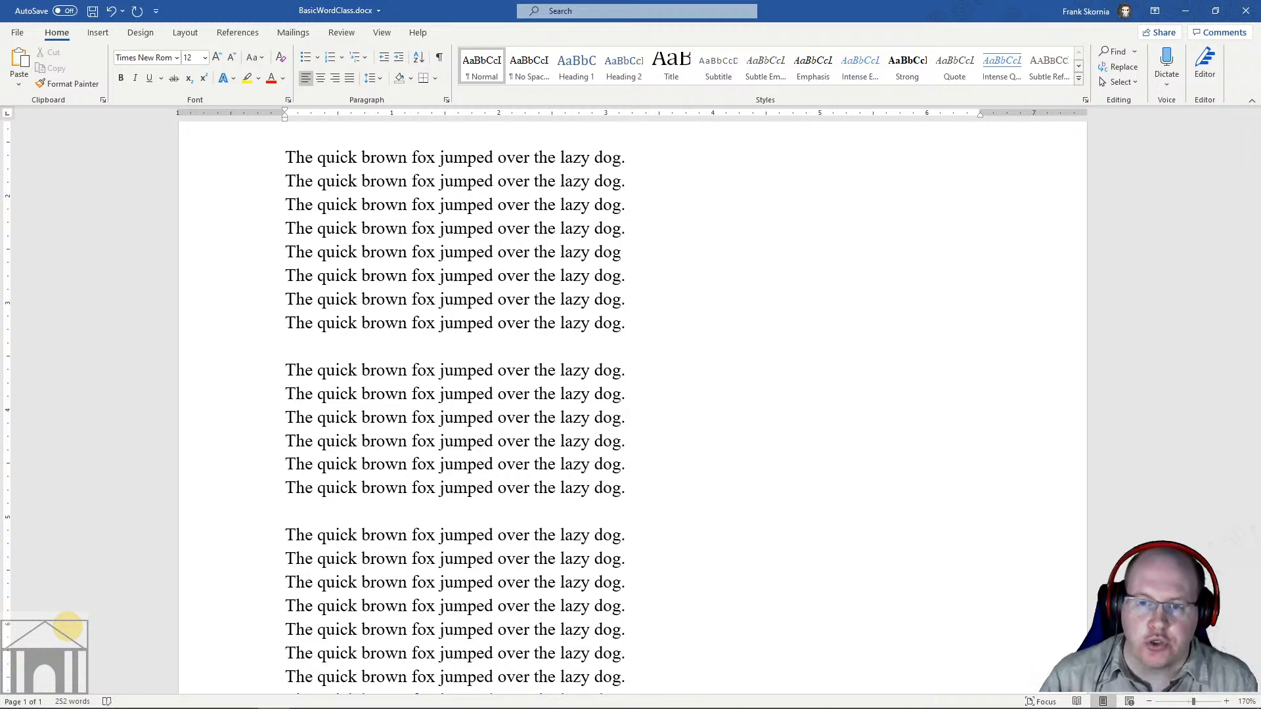
key("BackSpace")
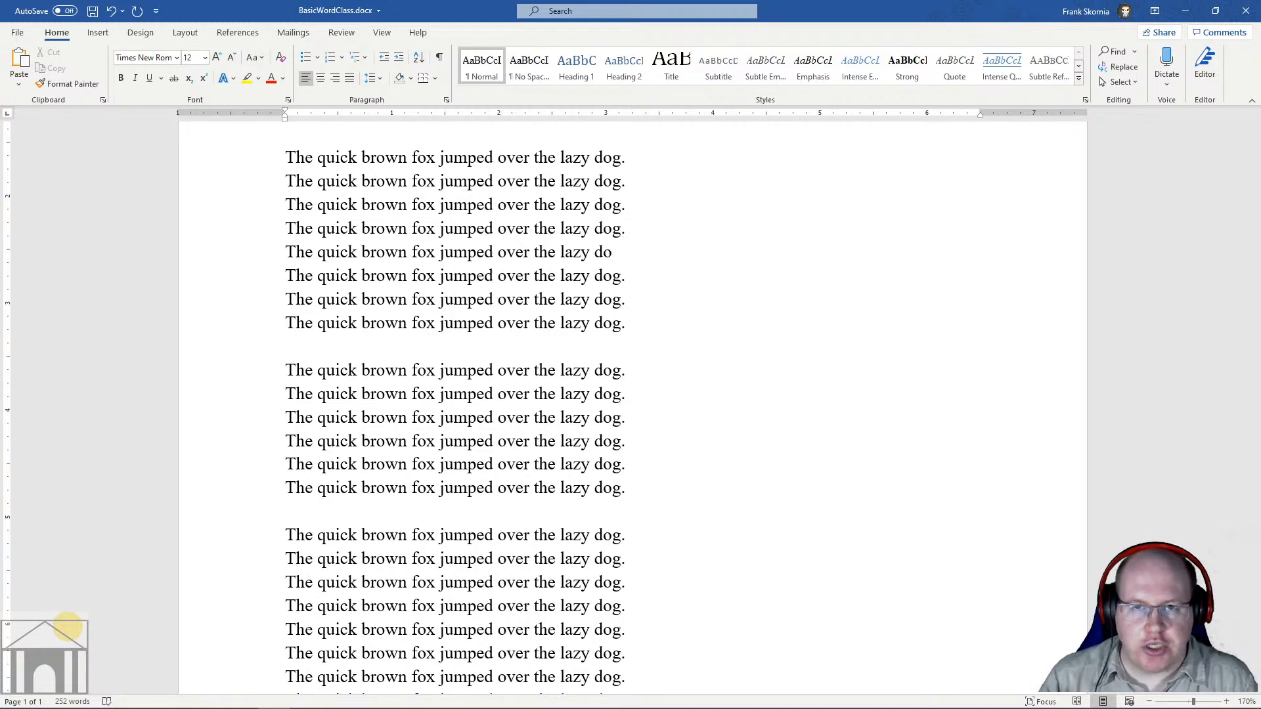
key("BackSpace")
key("BackSpace")
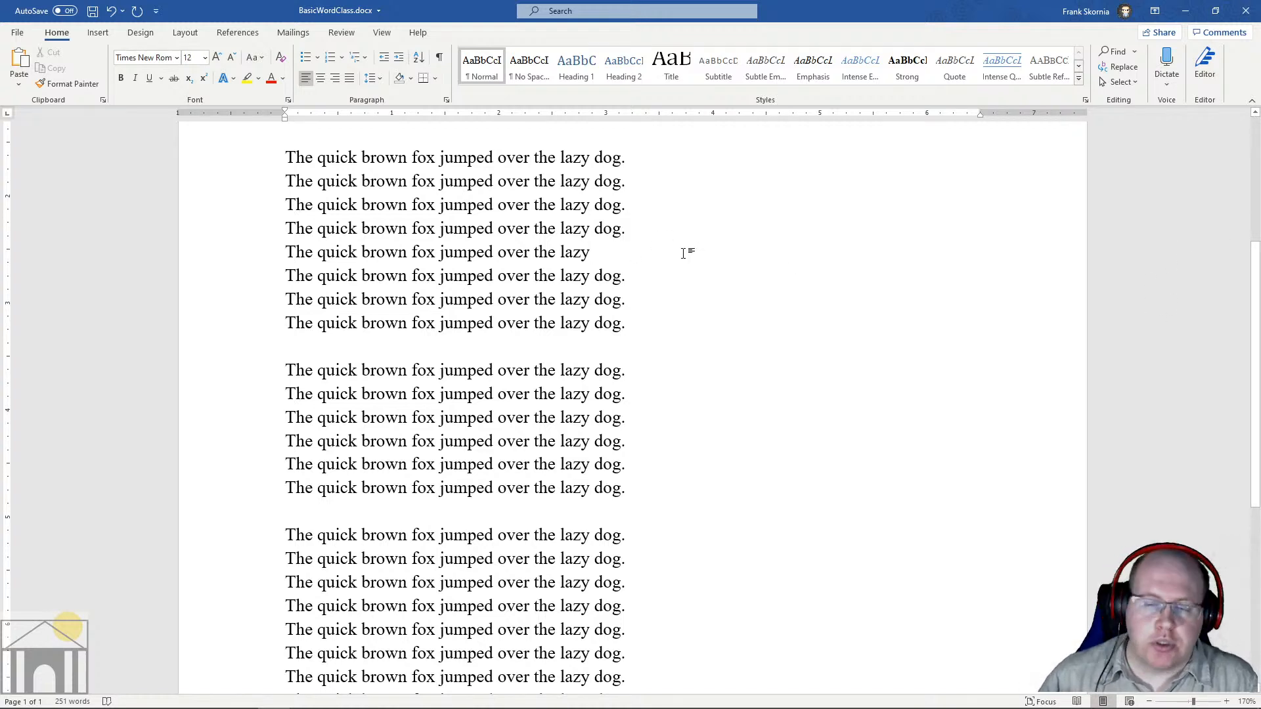
key("BackSpace")
key("BackSpace")
key("BackSpace")
key("BackSpace")
key("BackSpace")
key("BackSpace")
key("BackSpace")
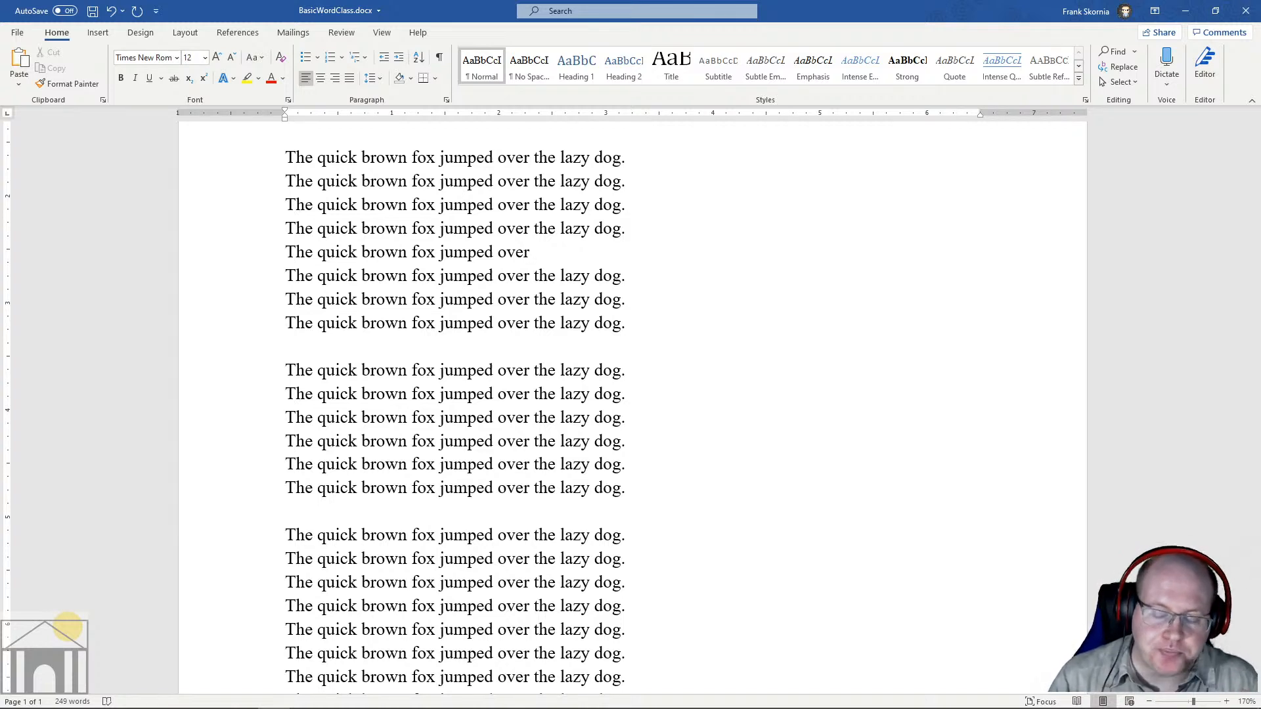
key("BackSpace")
key("BackSpace")
key("BackSpace")
key("BackSpace")
key("BackSpace")
key("BackSpace")
key("BackSpace")
key("BackSpace")
key("BackSpace")
key("BackSpace")
key("BackSpace")
key("BackSpace")
key("BackSpace")
key("BackSpace")
key("BackSpace")
key("BackSpace")
key("BackSpace")
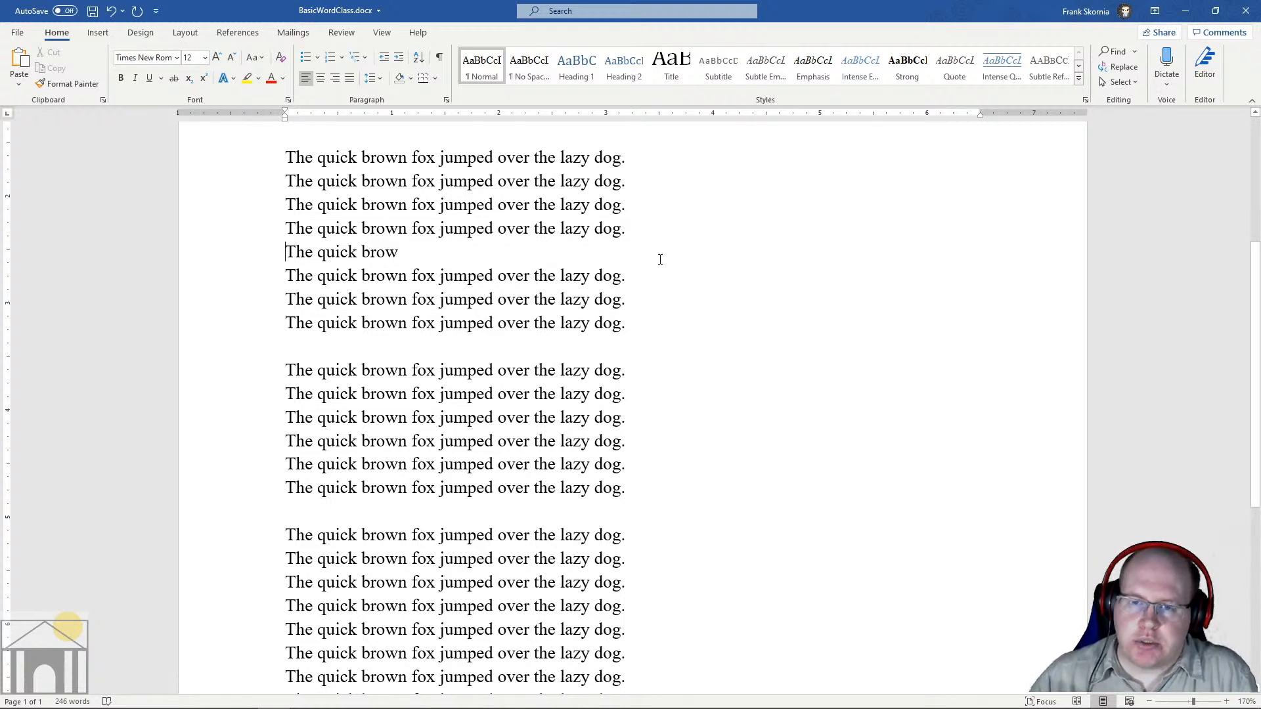
Step: Add the word "DELETE" after "brow" on the shortened line and erase it again
type("DEL")
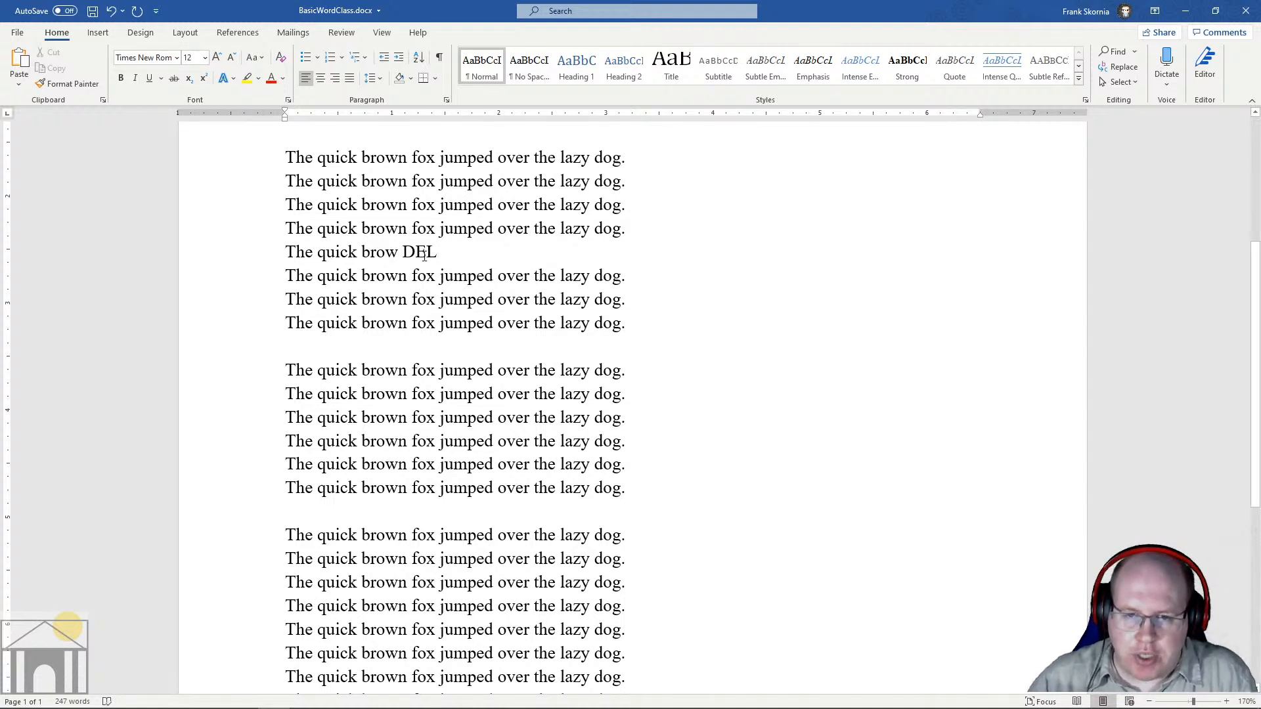
type("ETE")
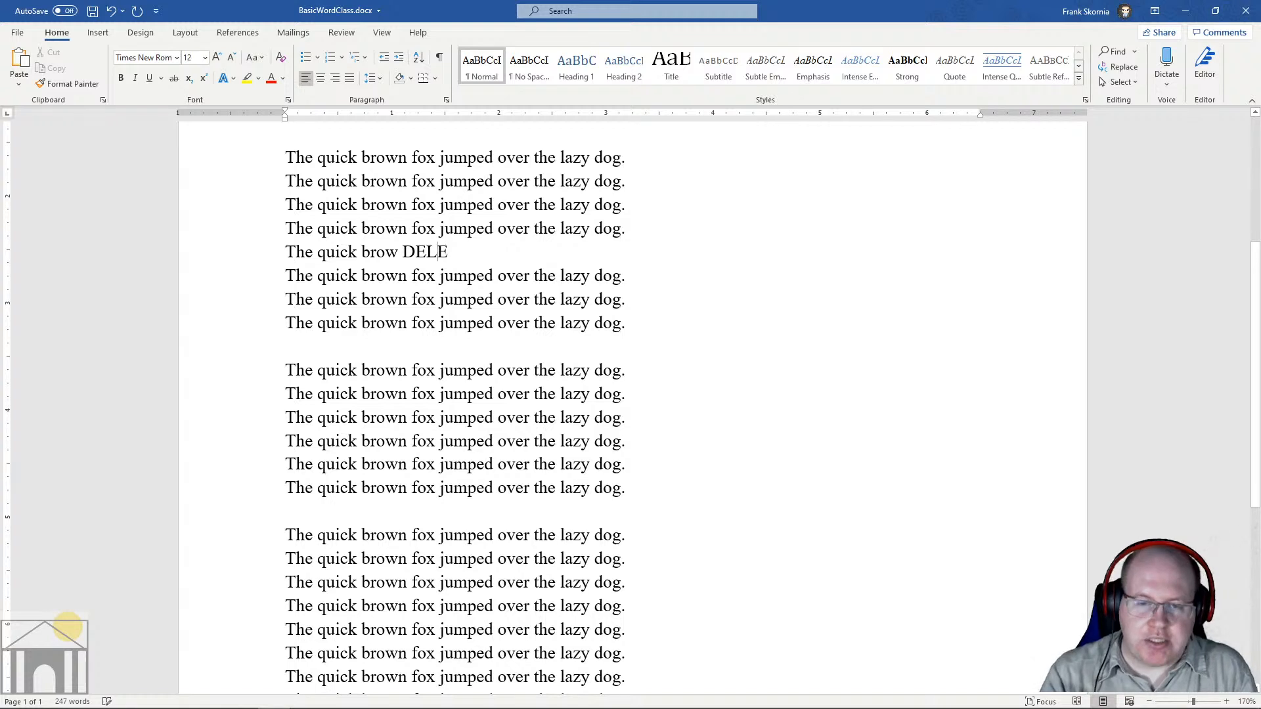
key("BackSpace")
key("BackSpace")
key("BackSpace")
key("BackSpace")
key("BackSpace")
key("BackSpace")
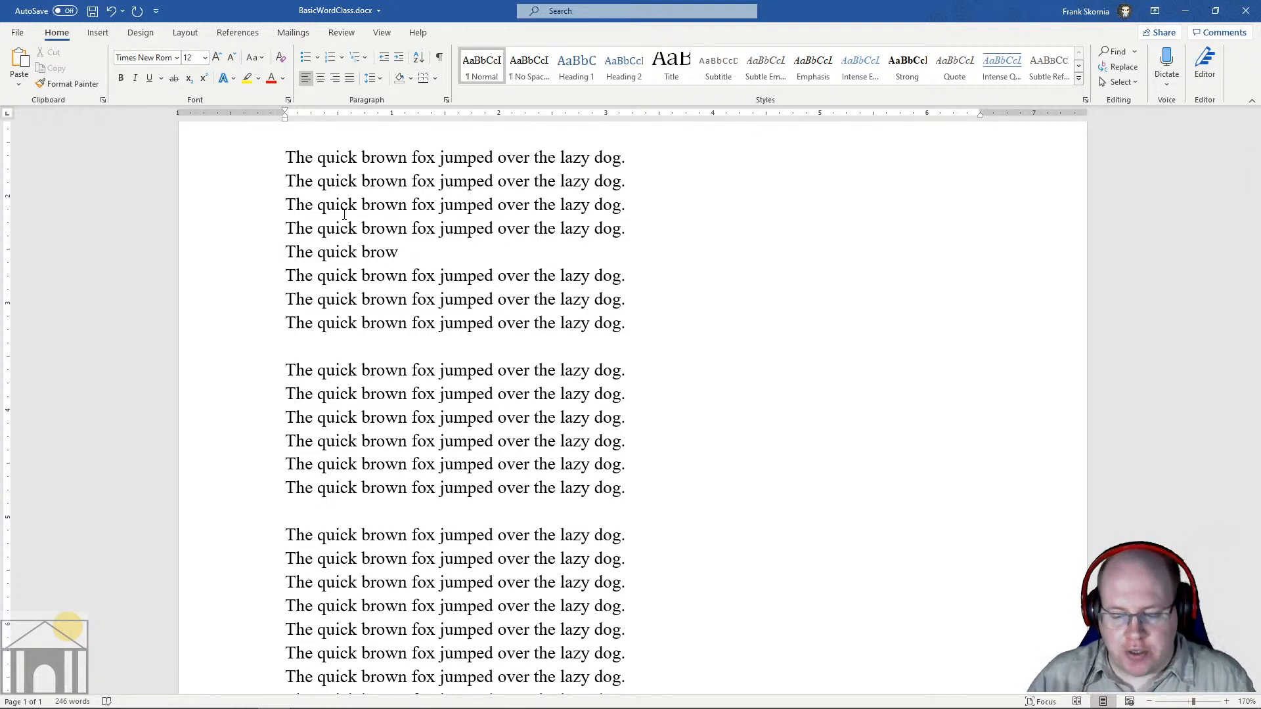
Step: Delete "The" and the space after it from the start of the shortened line, character by character
key("Delete")
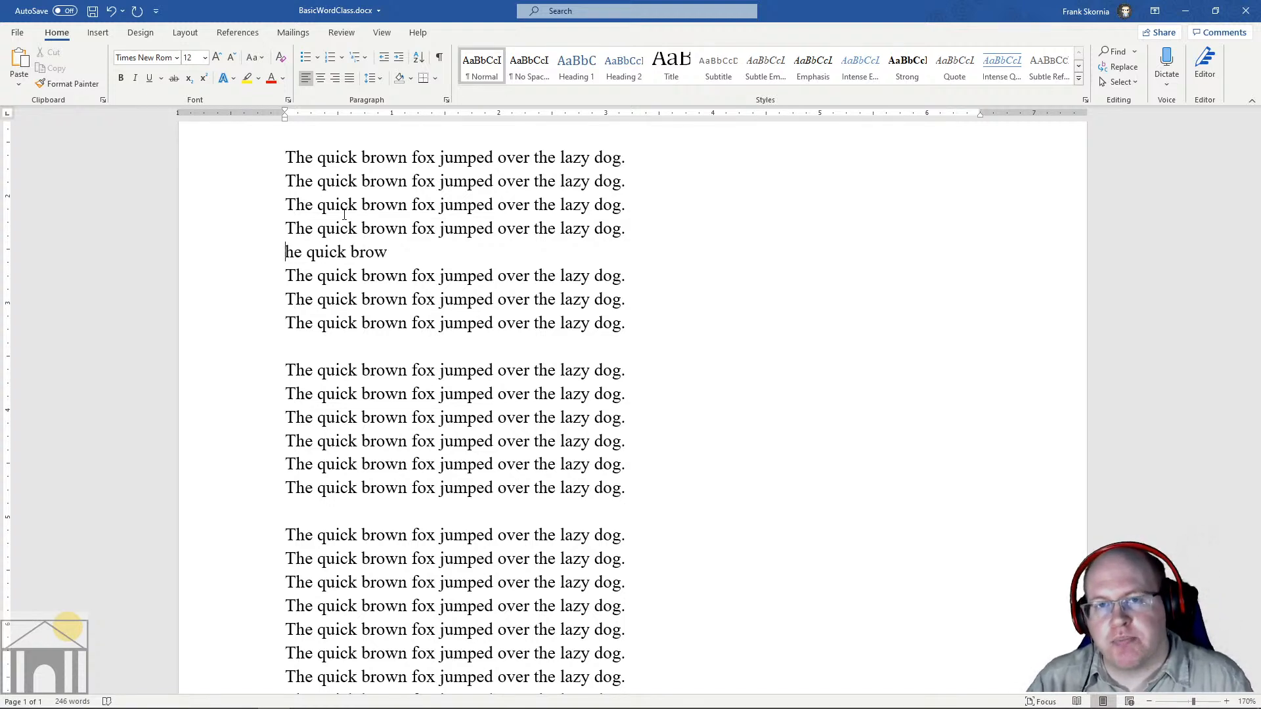
key("Delete")
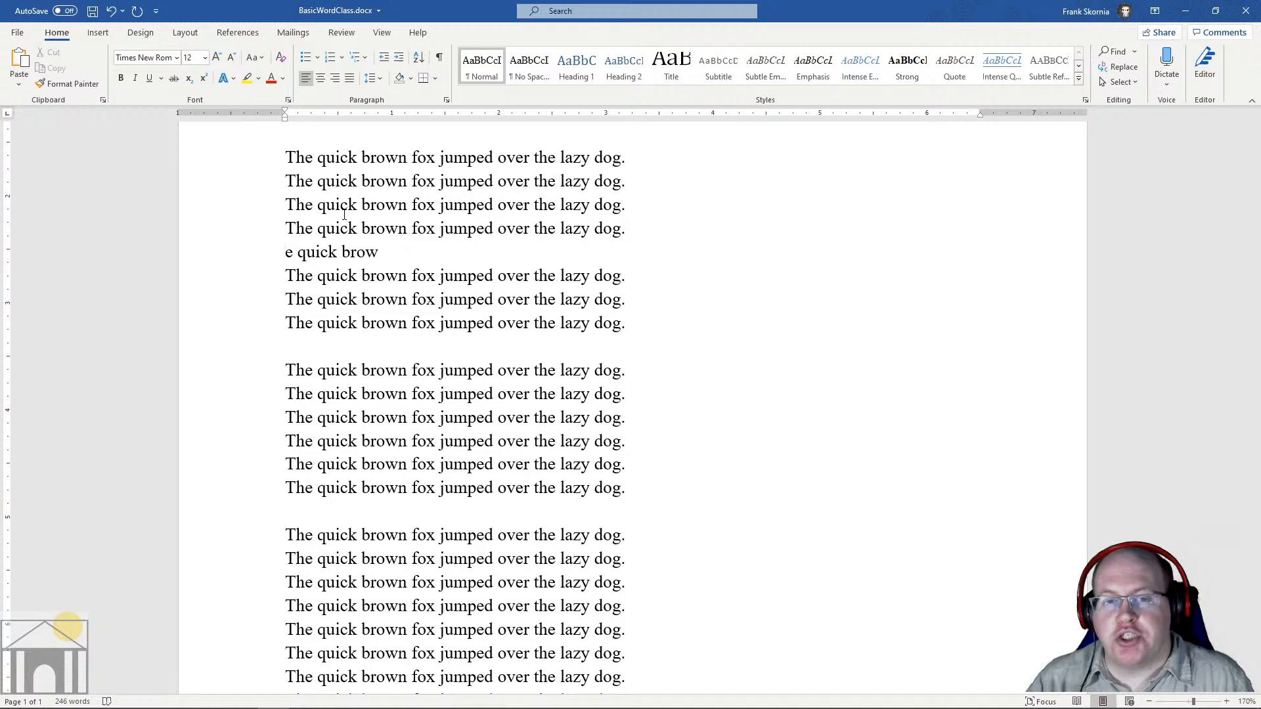
key("Delete")
key("Delete")
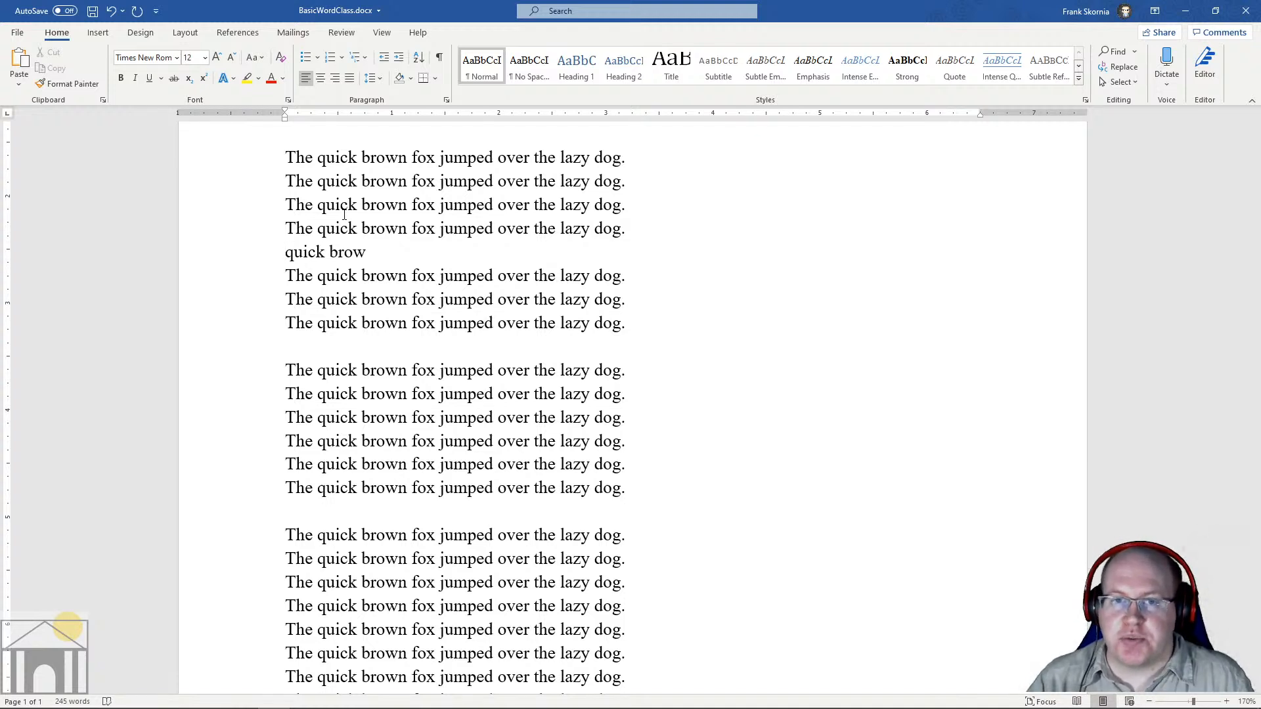
Step: Delete the leftover "quick brow" fragment with its line break and retype the "T" removed from the following sentence
key("Delete")
key("Delete")
key("Delete")
key("Delete")
key("Delete")
key("Delete")
key("Delete")
key("Delete")
key("Delete")
key("Delete")
key("Delete")
key("Delete")
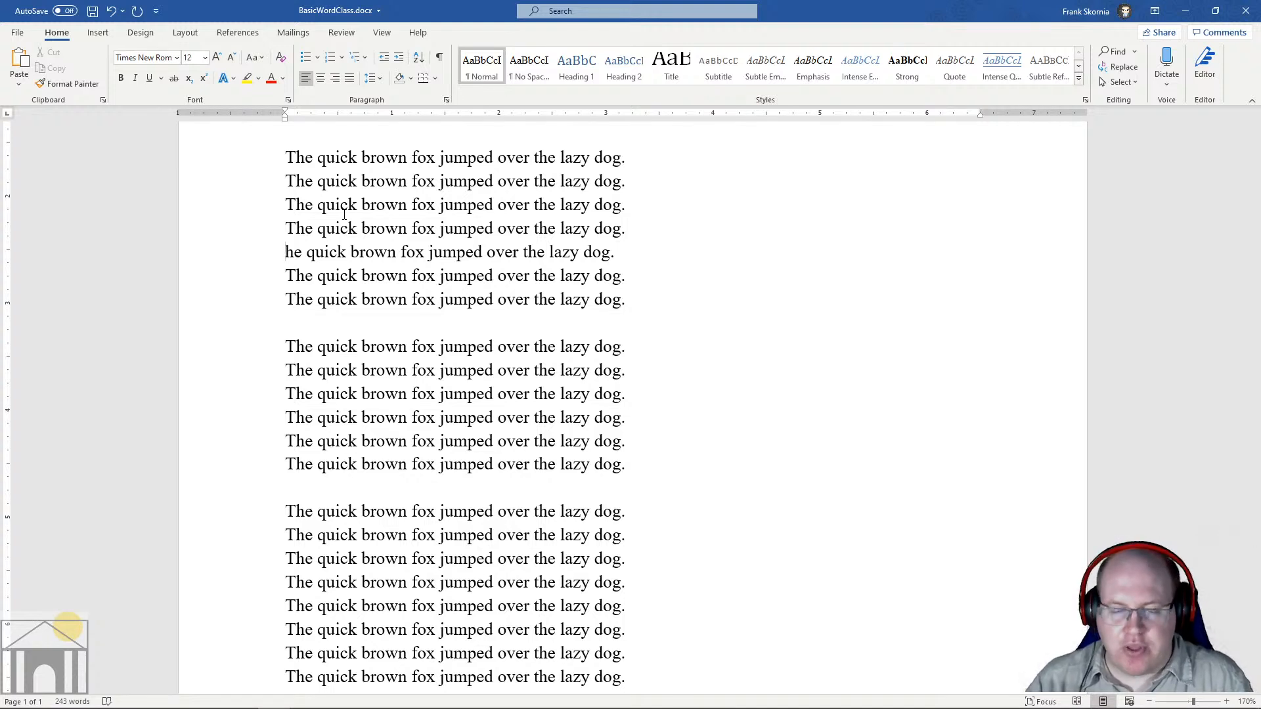
type("T")
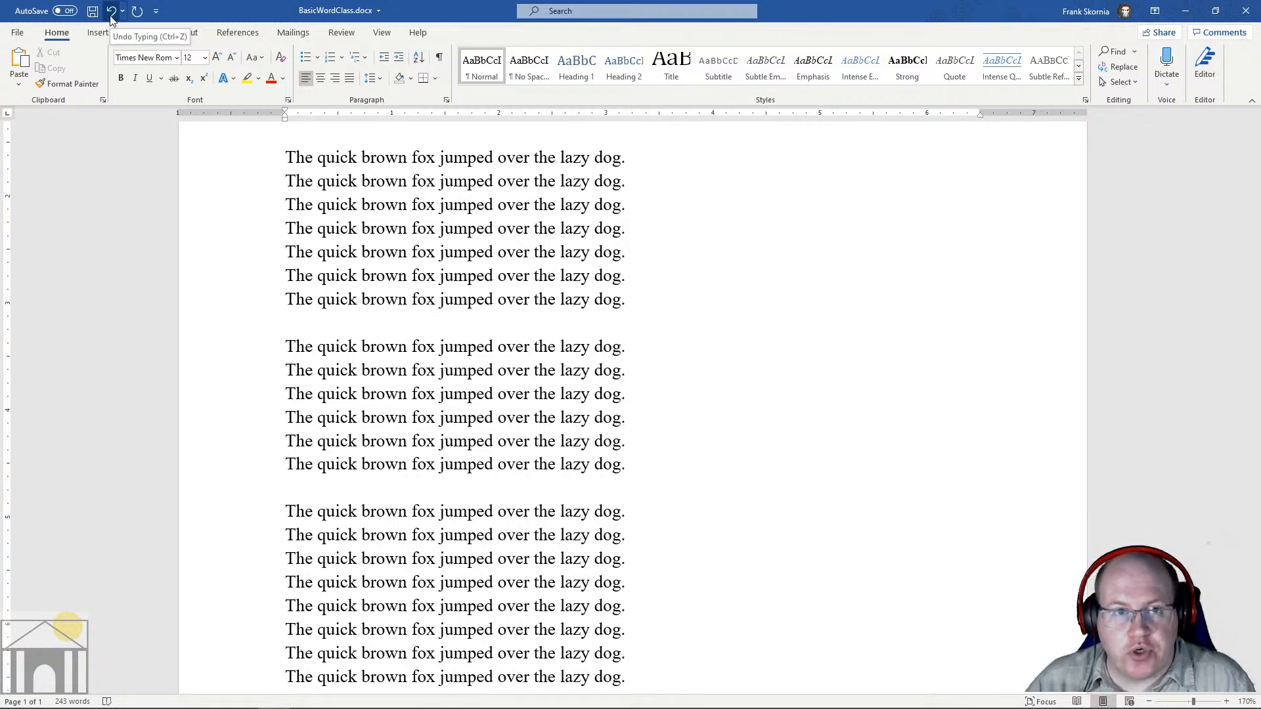
Step: Undo the typing and deletions until the fifth visible line reads "The quick brown fox jumped over the lazy dog.", and save the document
left_click(110, 13)
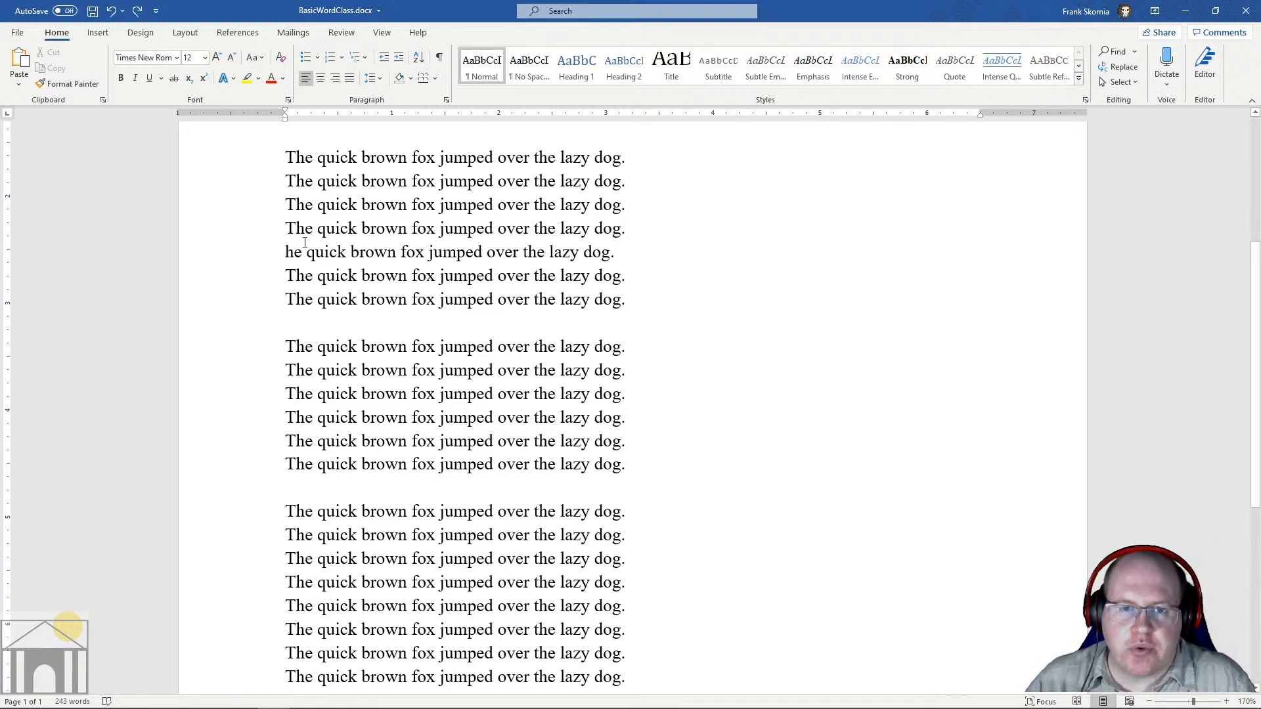
left_click(112, 18)
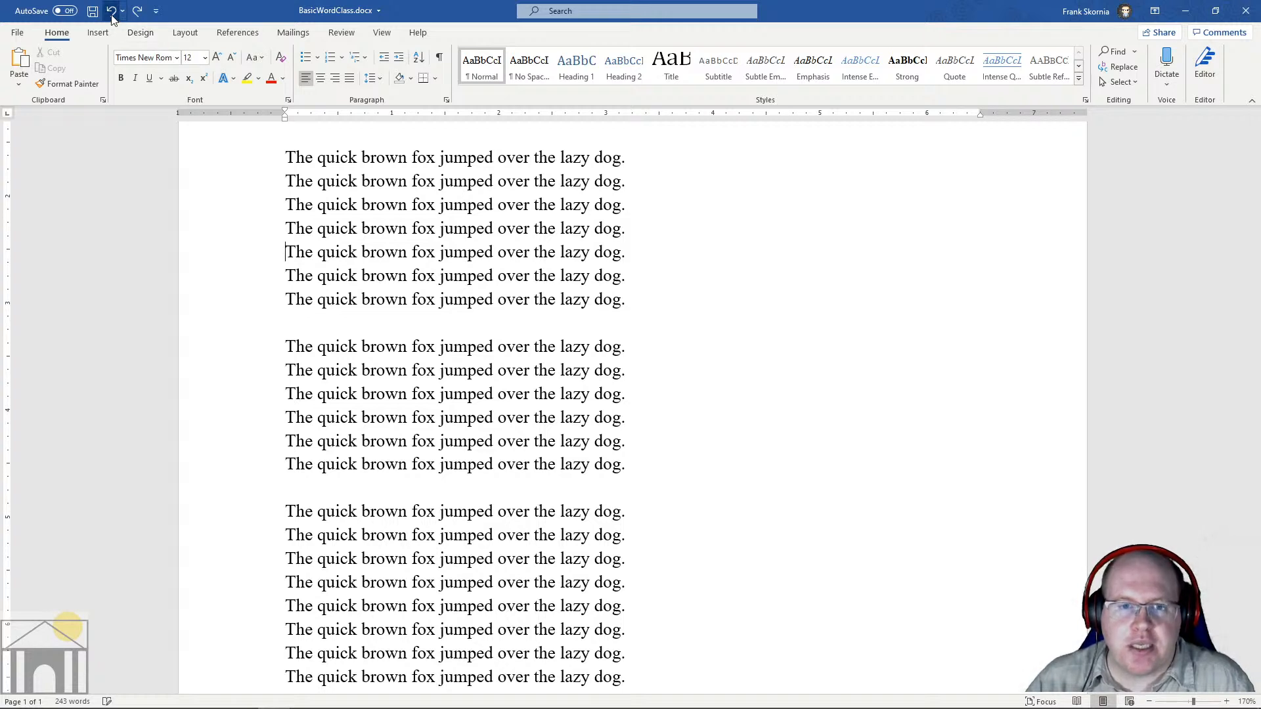
left_click(112, 18)
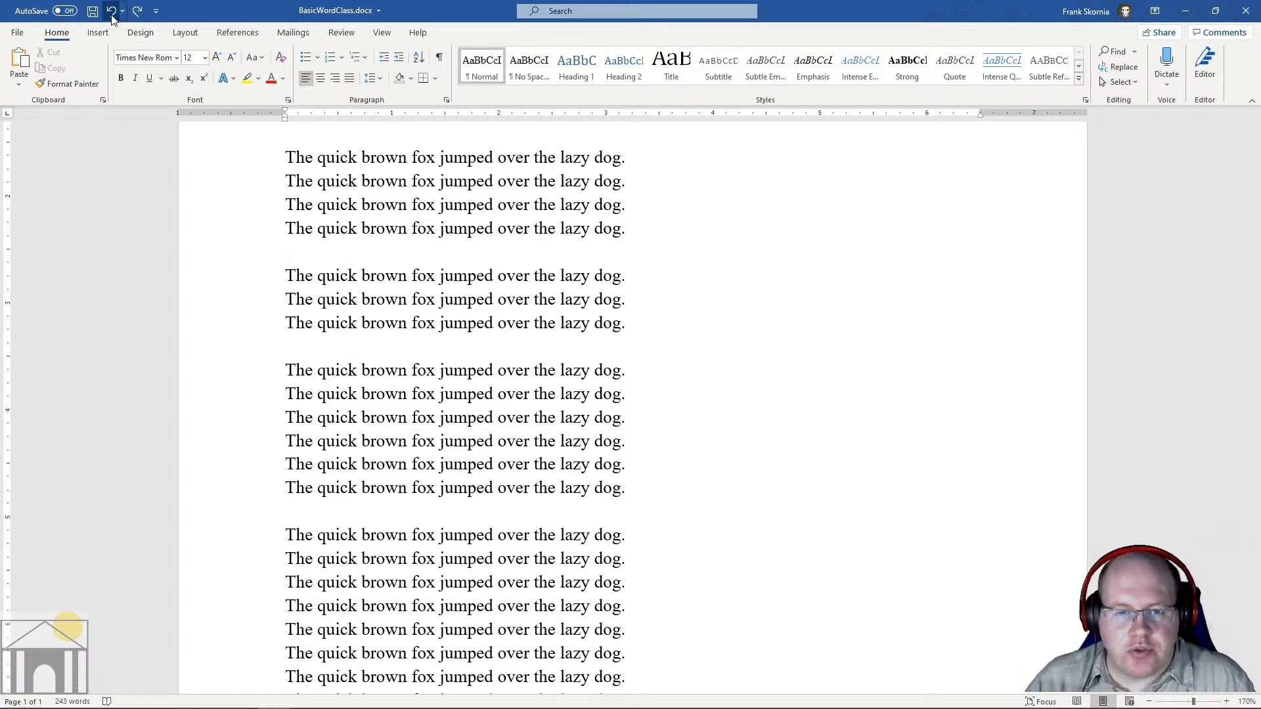
left_click(111, 18)
left_click(112, 18)
left_click(112, 17)
left_click(111, 17)
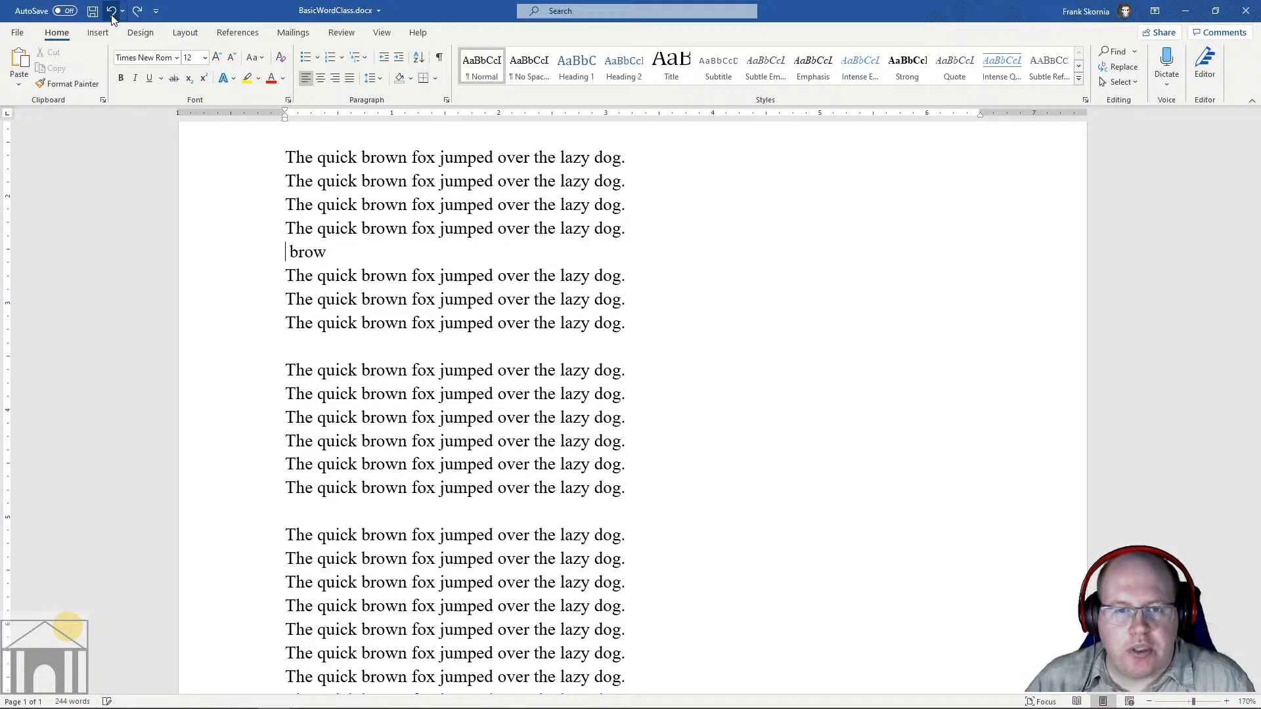
left_click(112, 18)
left_click(111, 18)
left_click(112, 18)
left_click(112, 18)
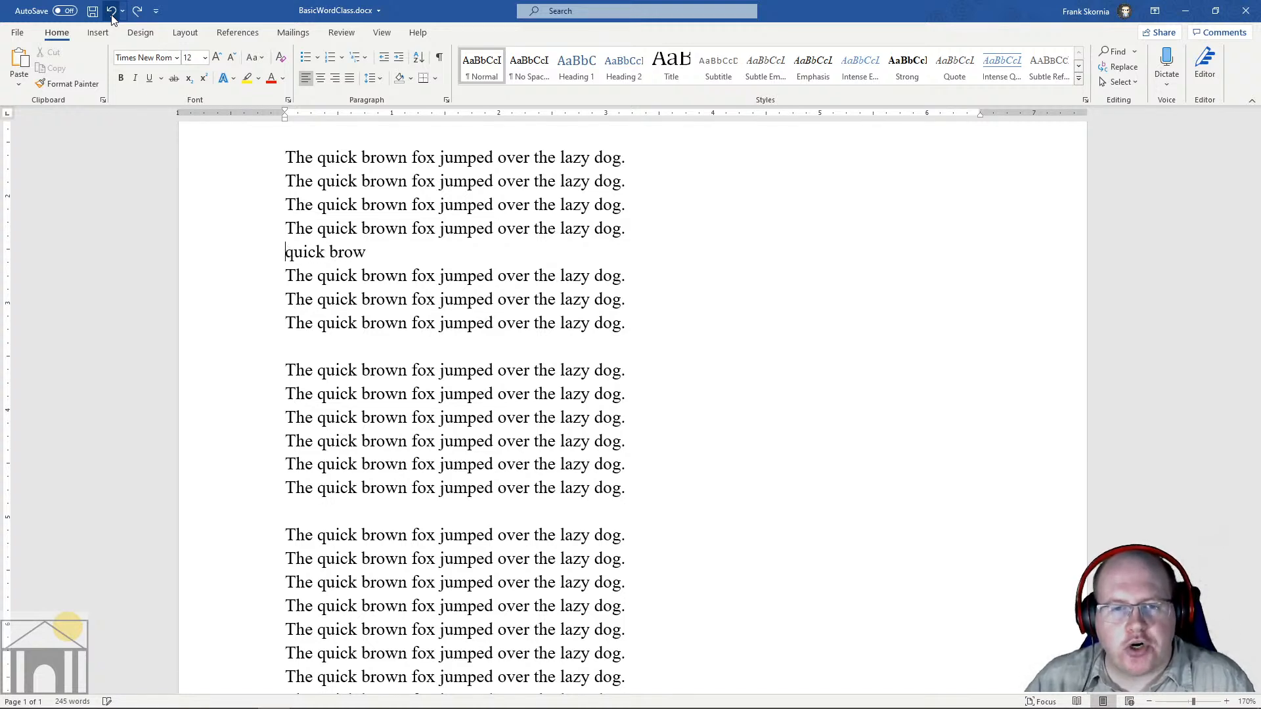
left_click(112, 18)
left_click(111, 18)
left_click(112, 18)
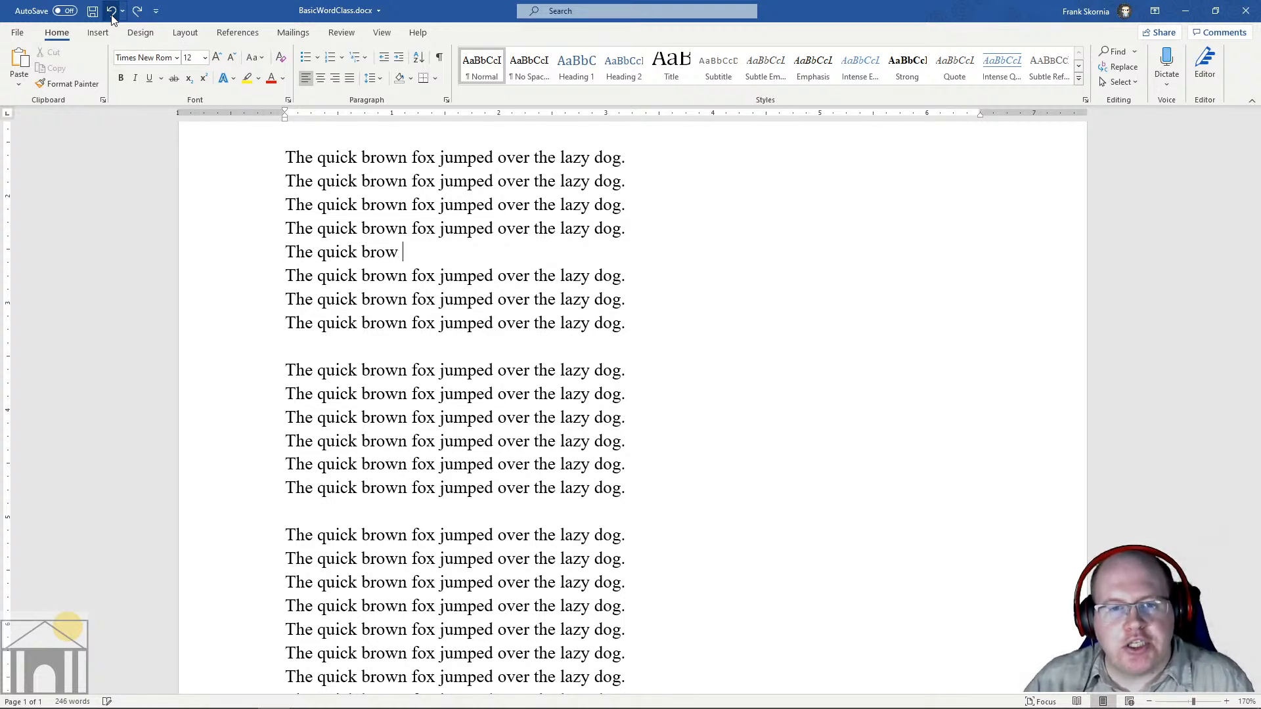
left_click(112, 17)
left_click(111, 18)
left_click(112, 18)
left_click(111, 18)
left_click(112, 17)
left_click(112, 18)
left_click(112, 18)
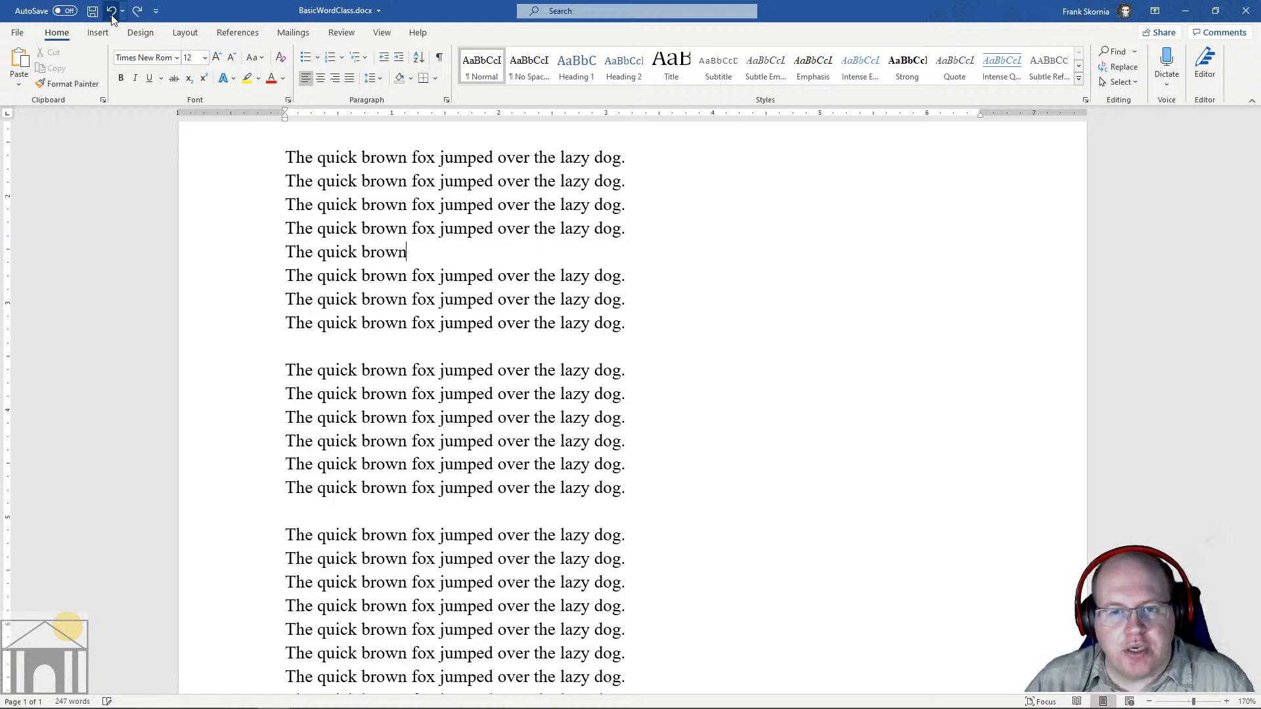
left_click(112, 18)
left_click(112, 17)
left_click(111, 18)
left_click(111, 18)
left_click(111, 18)
left_click(111, 17)
left_click(112, 18)
left_click(112, 18)
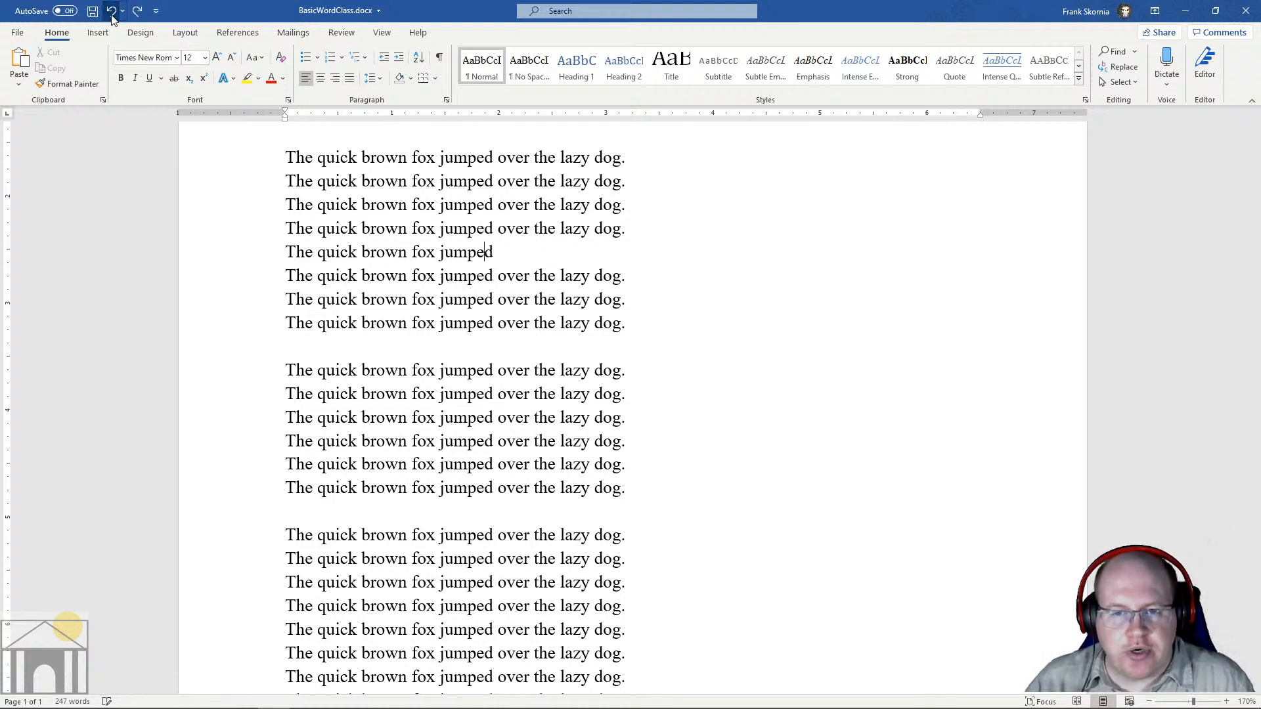
left_click(111, 18)
left_click(112, 18)
left_click(112, 18)
left_click(112, 18)
left_click(112, 18)
left_click(112, 17)
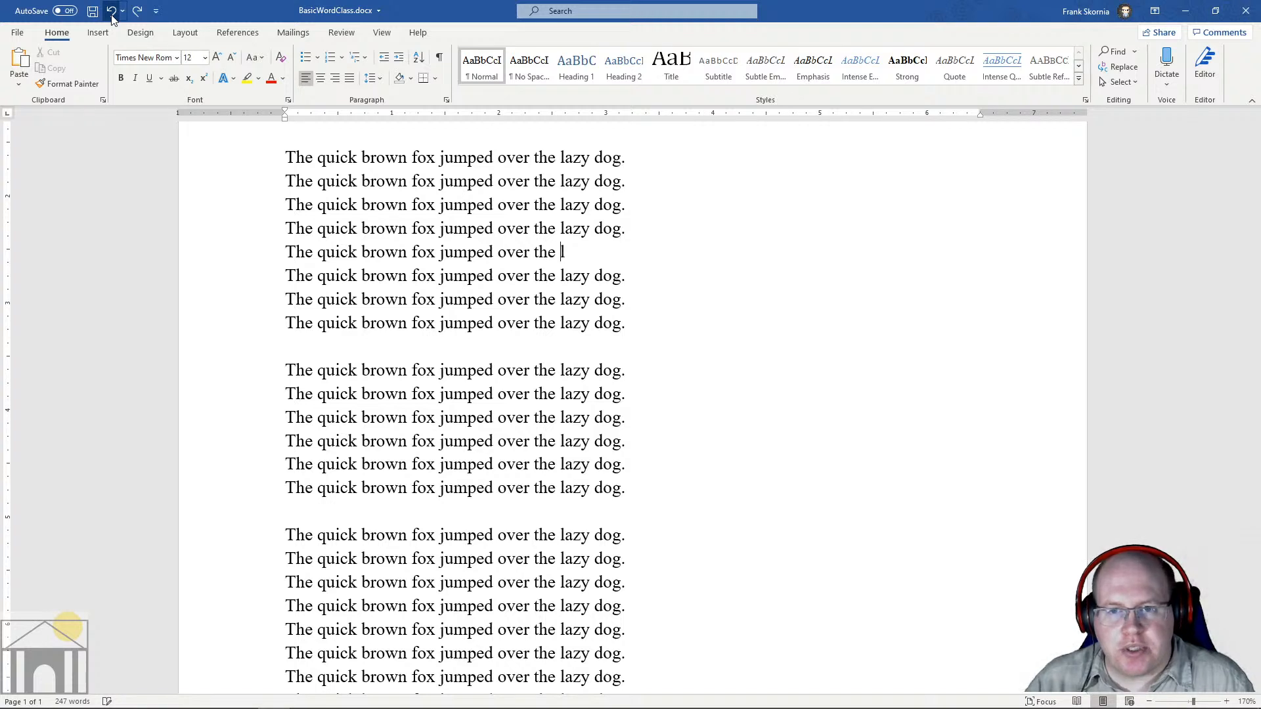
left_click(112, 17)
left_click(111, 18)
left_click(112, 17)
left_click(112, 17)
left_click(112, 18)
left_click(112, 18)
left_click(111, 18)
left_click(112, 18)
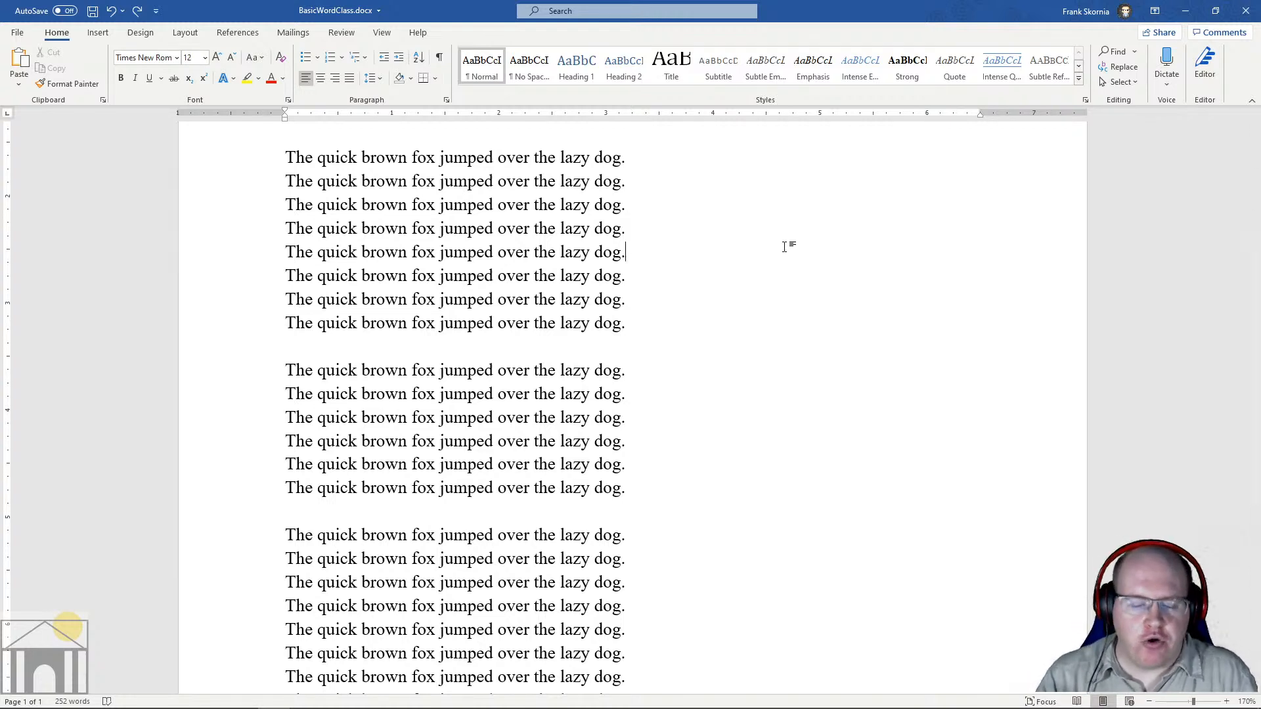
key("ctrl+s")
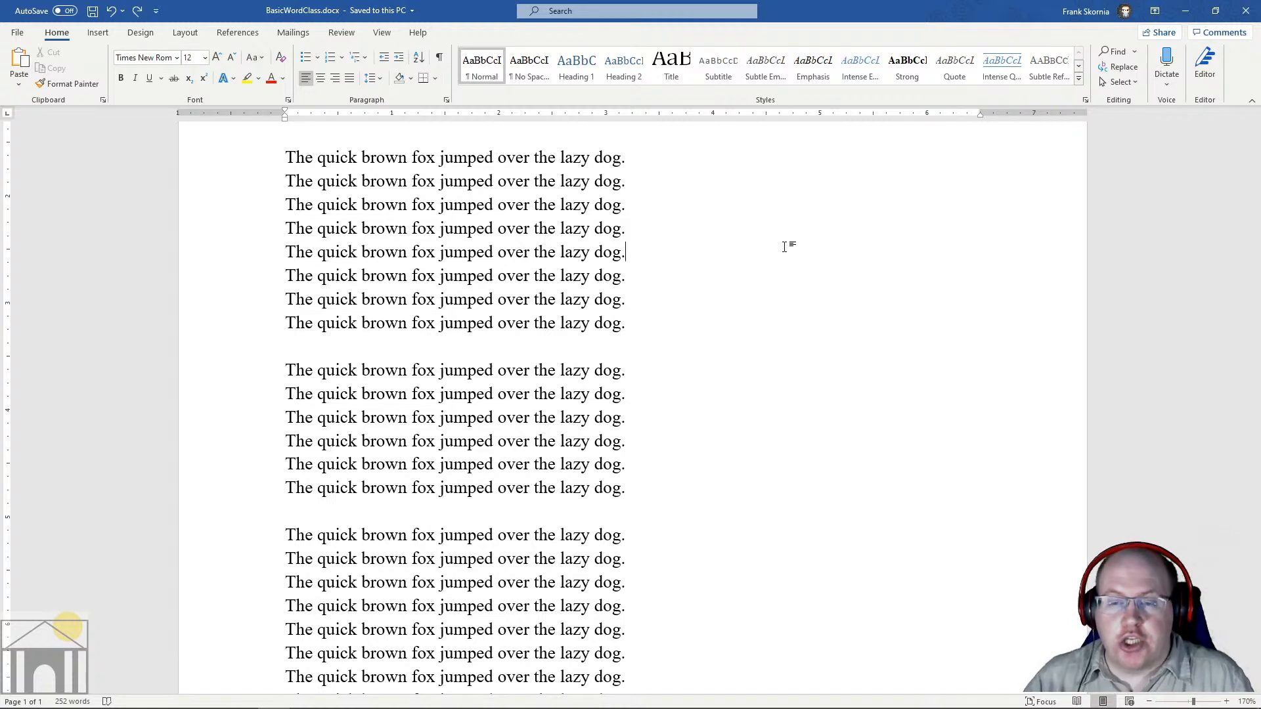
left_click(785, 246)
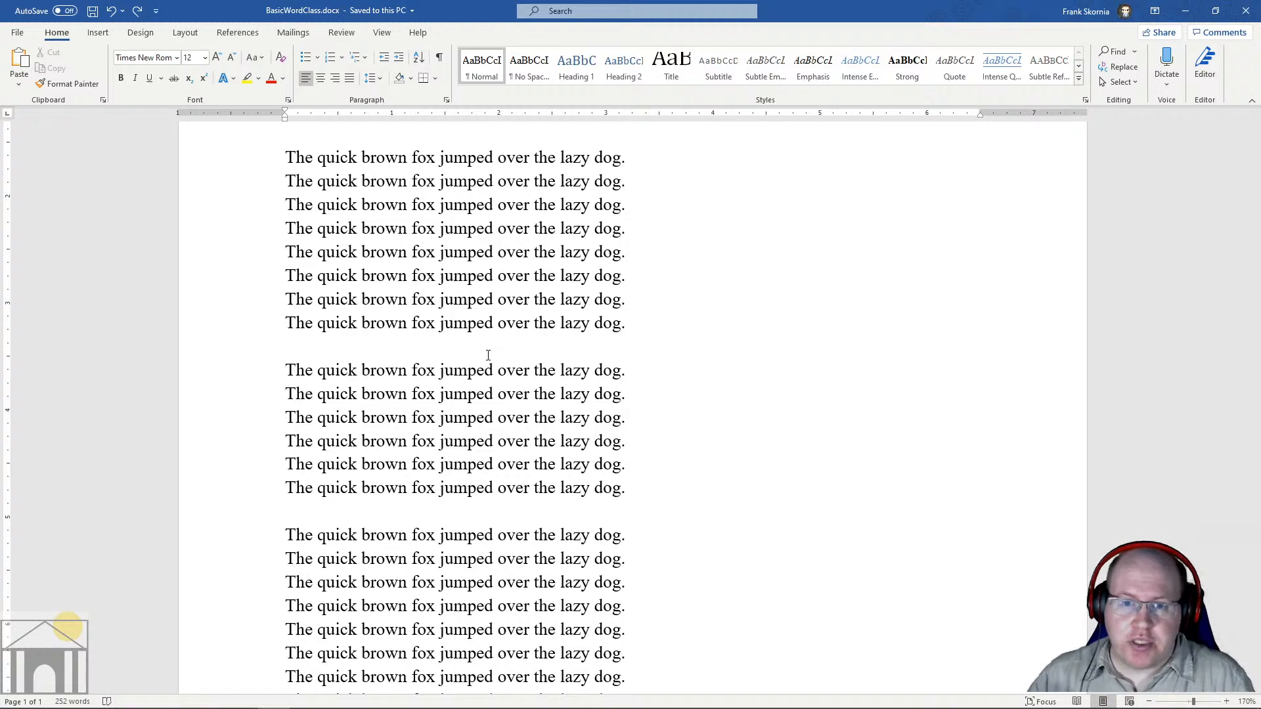
Step: Bold the last three lines of the first visible block up to the final "over the", and undo the formatting
left_click_drag(289, 278, 559, 323)
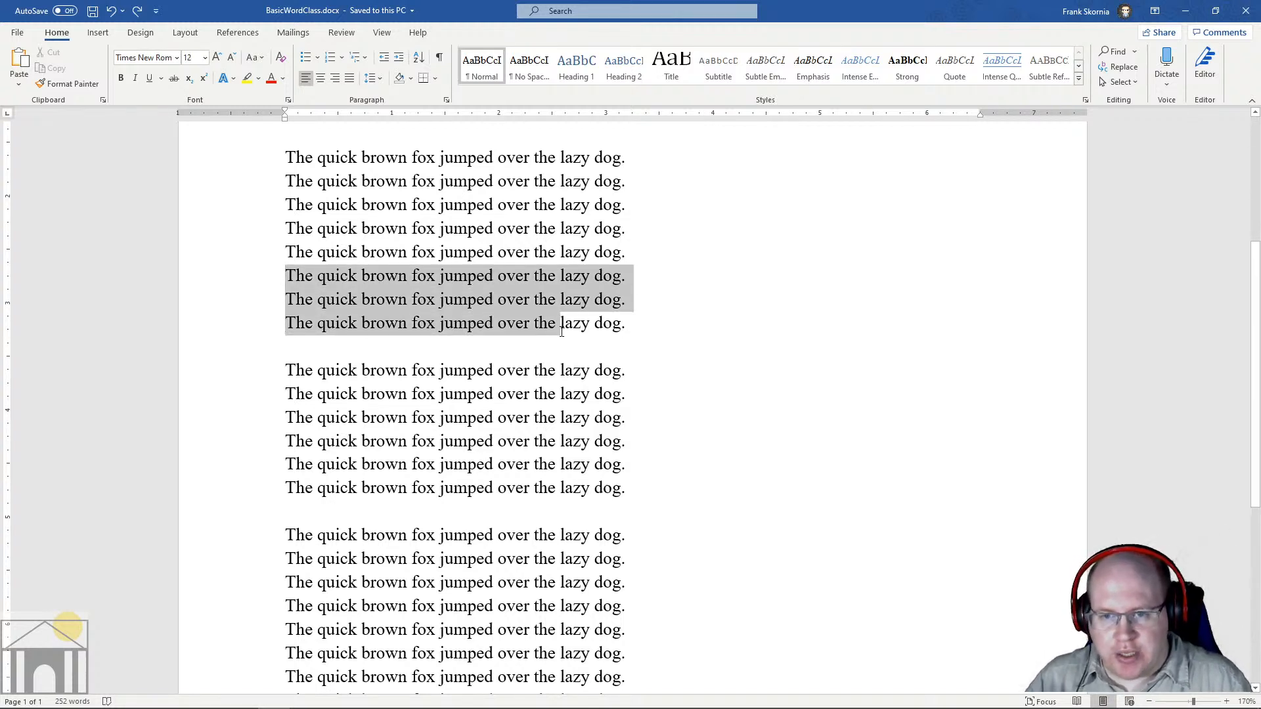
left_click(125, 77)
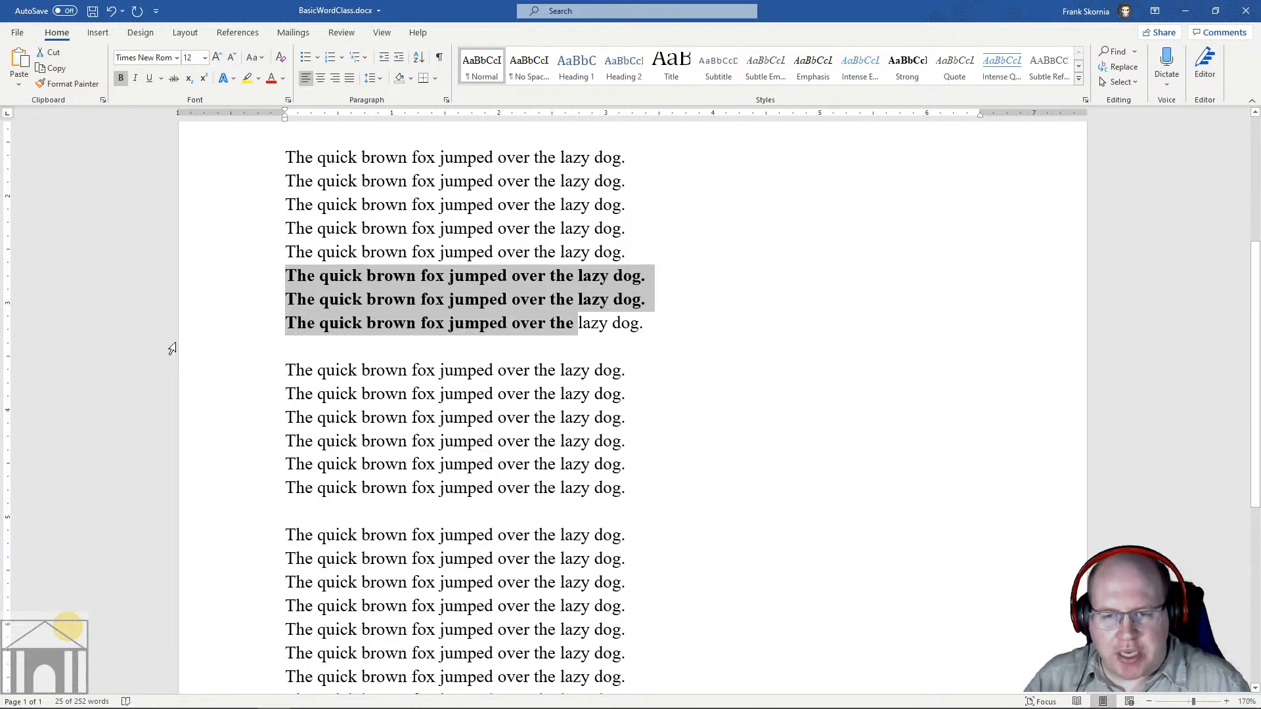
key("ctrl+z")
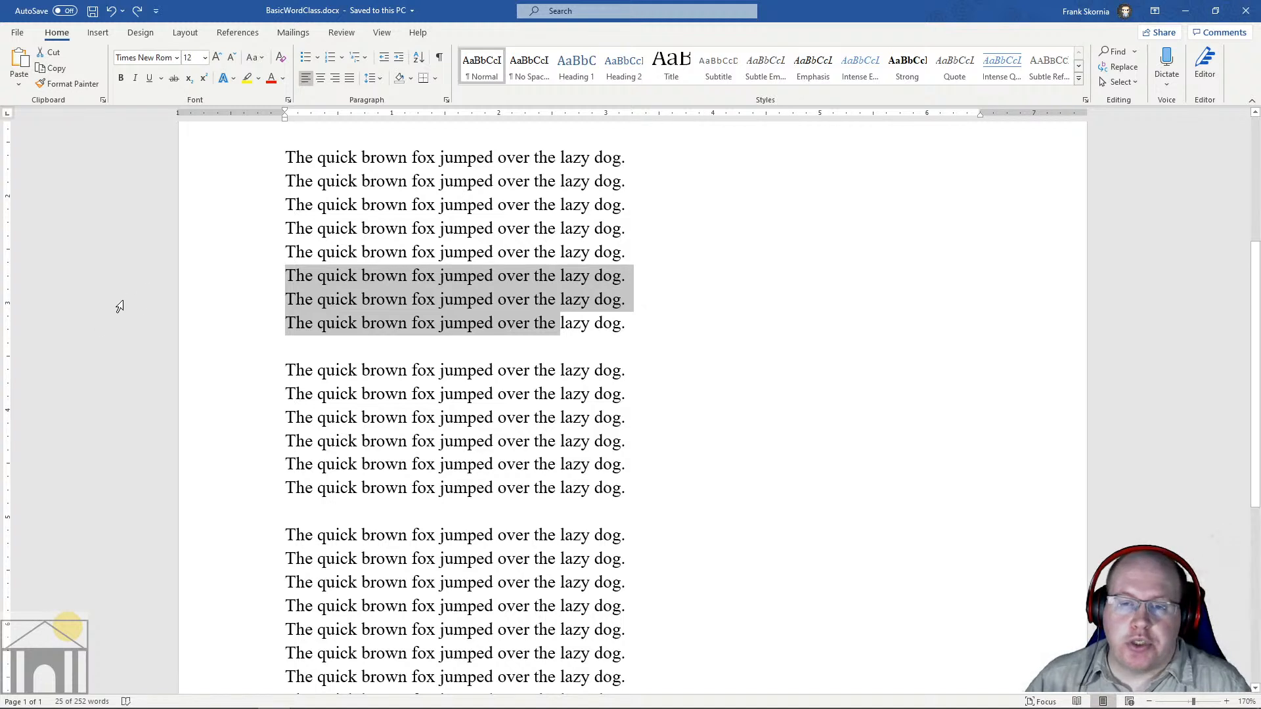
left_click(642, 230)
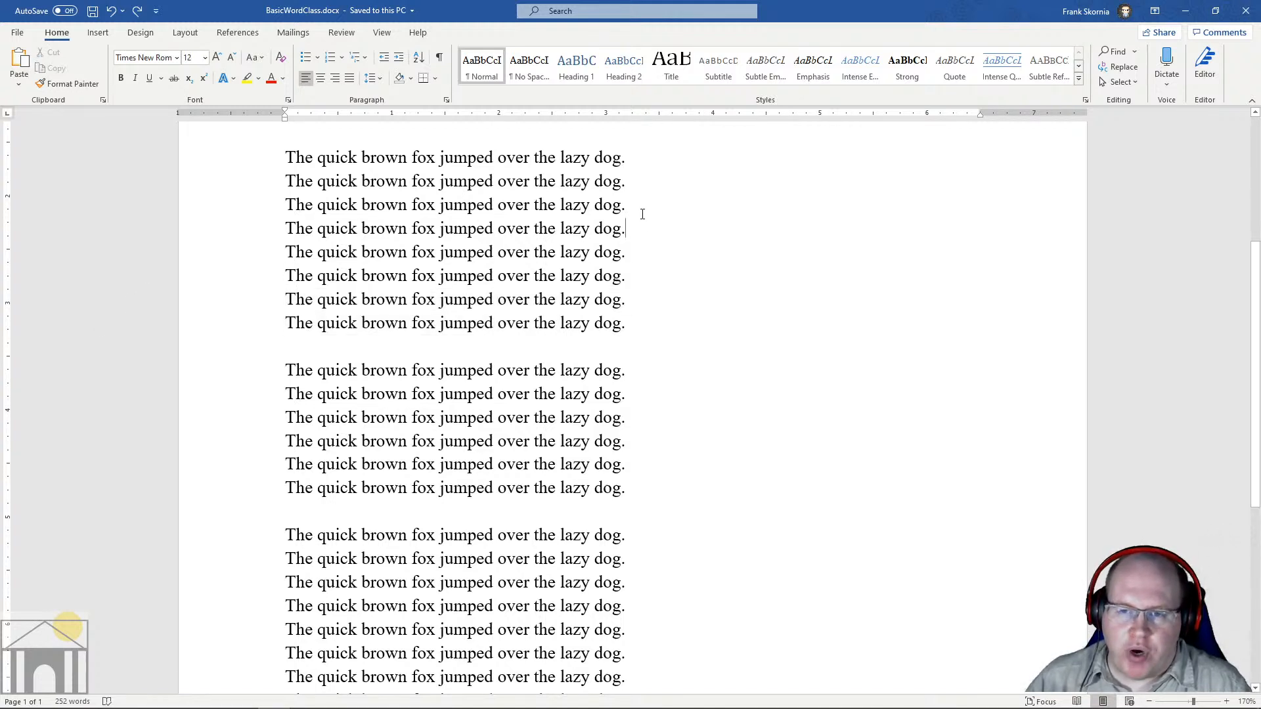
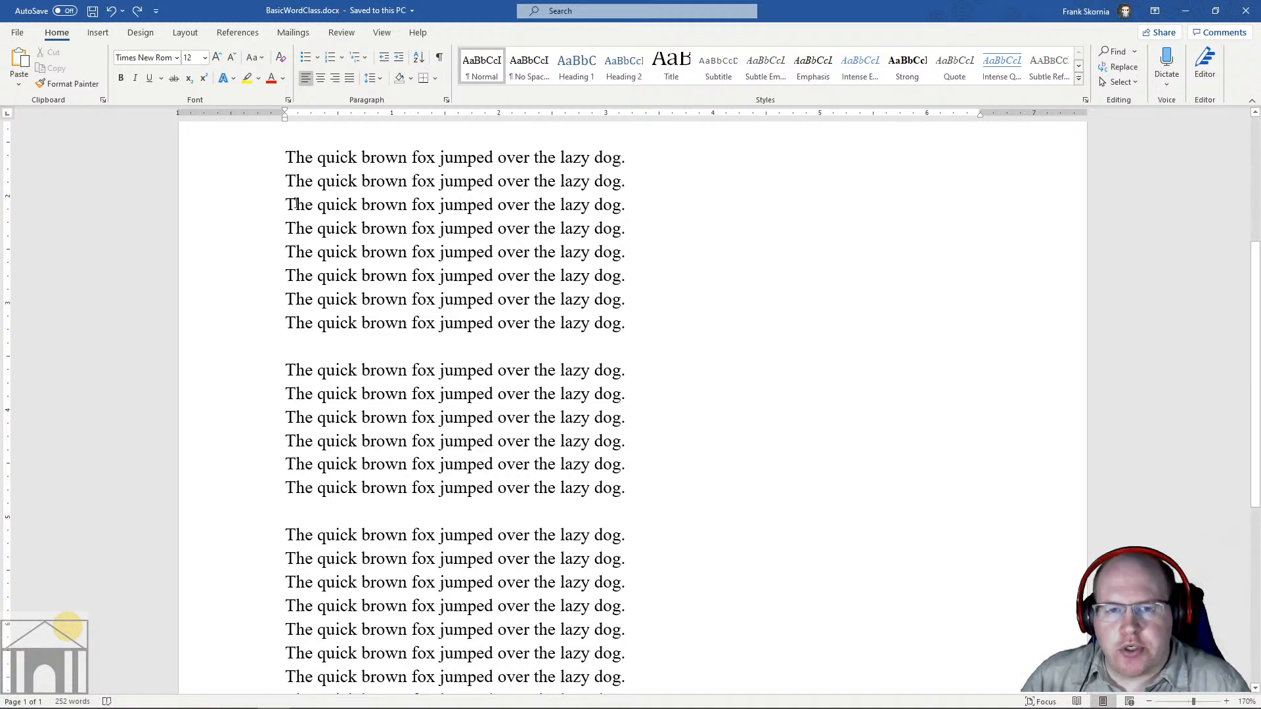
Step: Make the whole sentence on the third visible line bold
left_click_drag(290, 204, 624, 210)
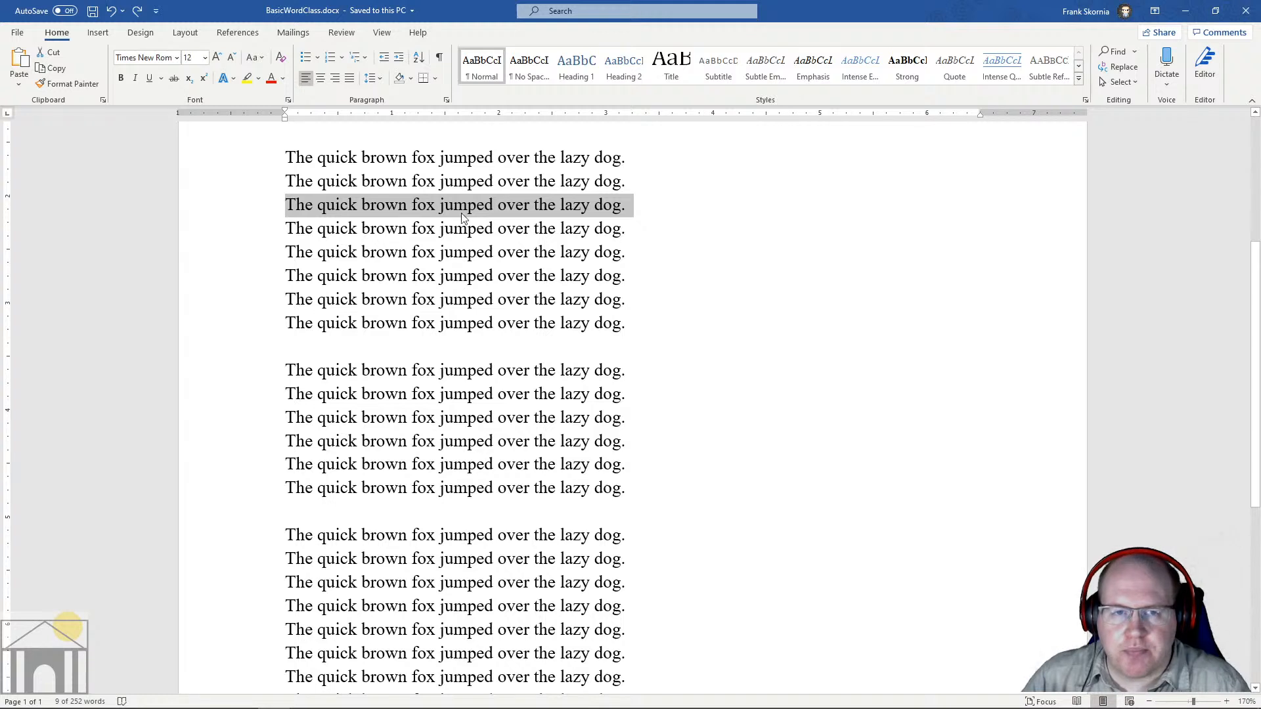
left_click(121, 78)
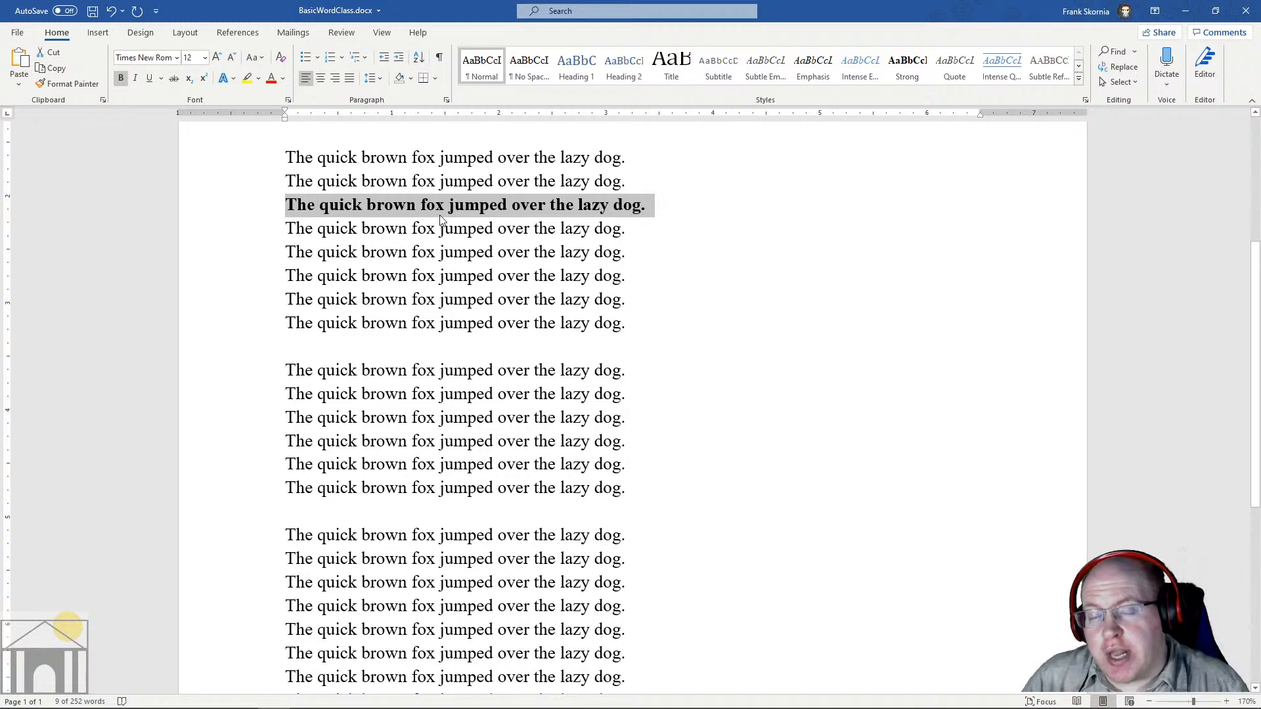
left_click(549, 228)
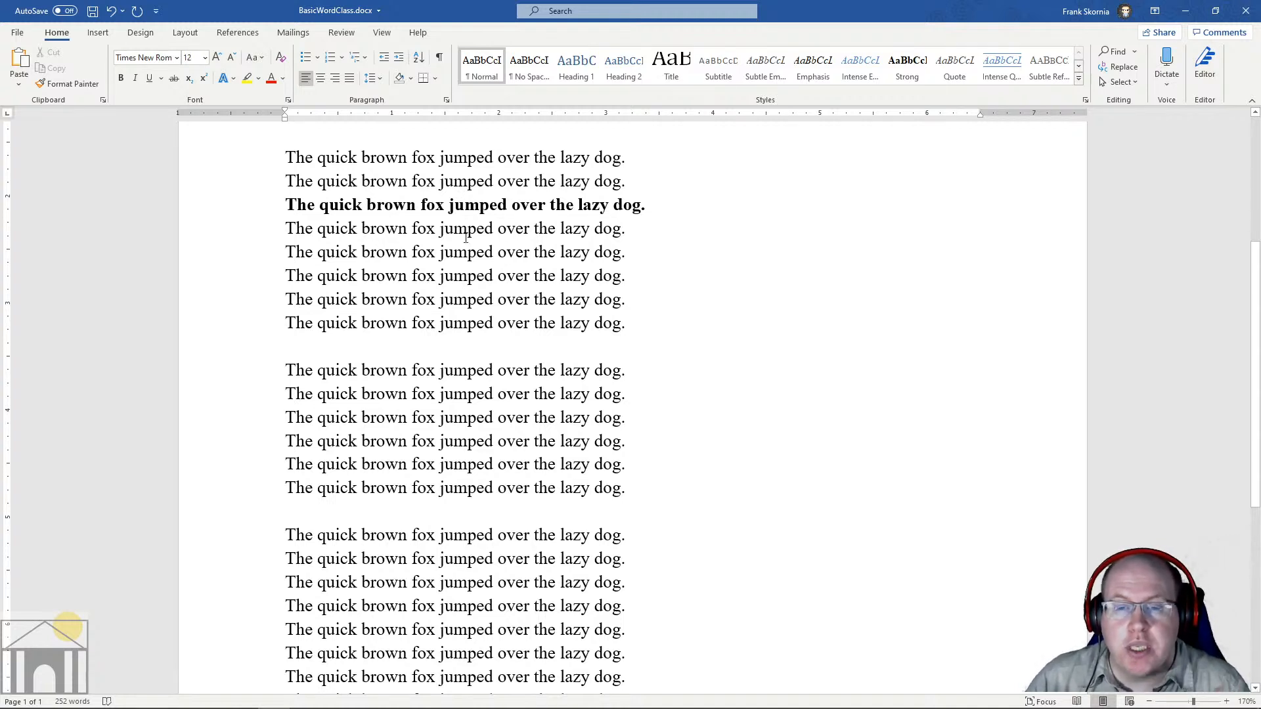
Step: Make only the word "jumped" bold in the sentence directly below the bold line
left_click_drag(439, 230, 494, 230)
left_click(121, 78)
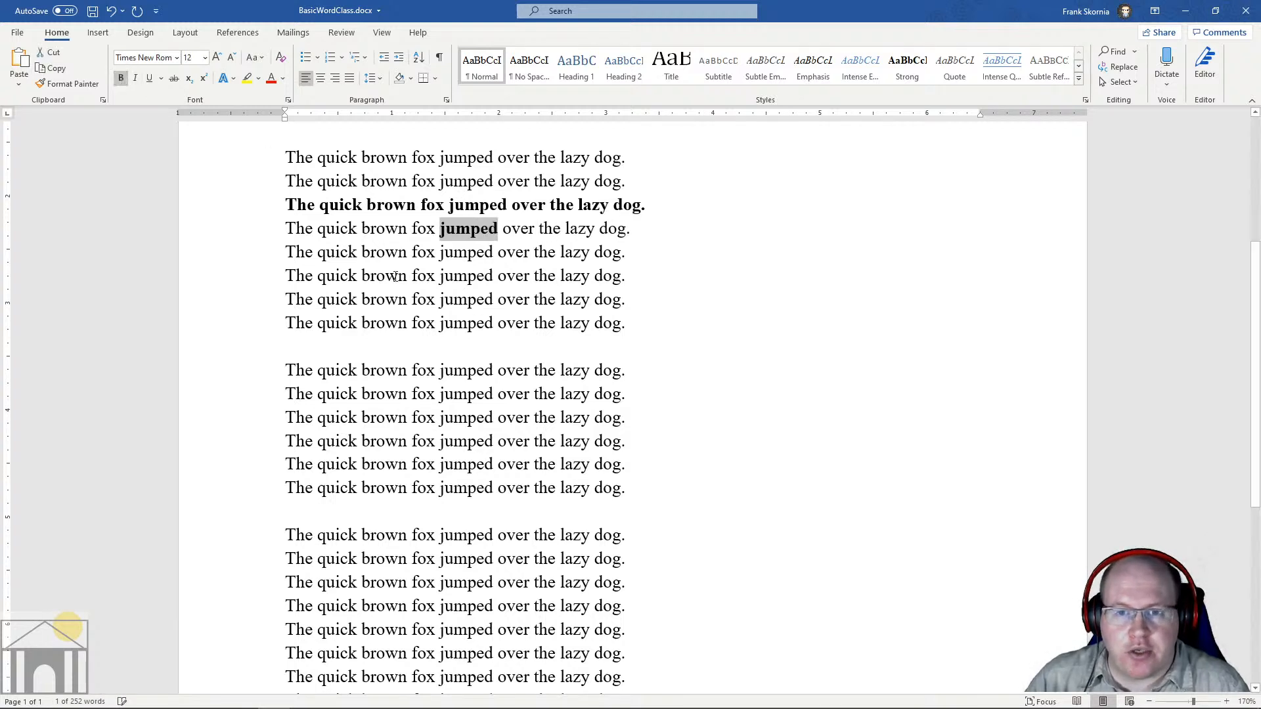
left_click(398, 276)
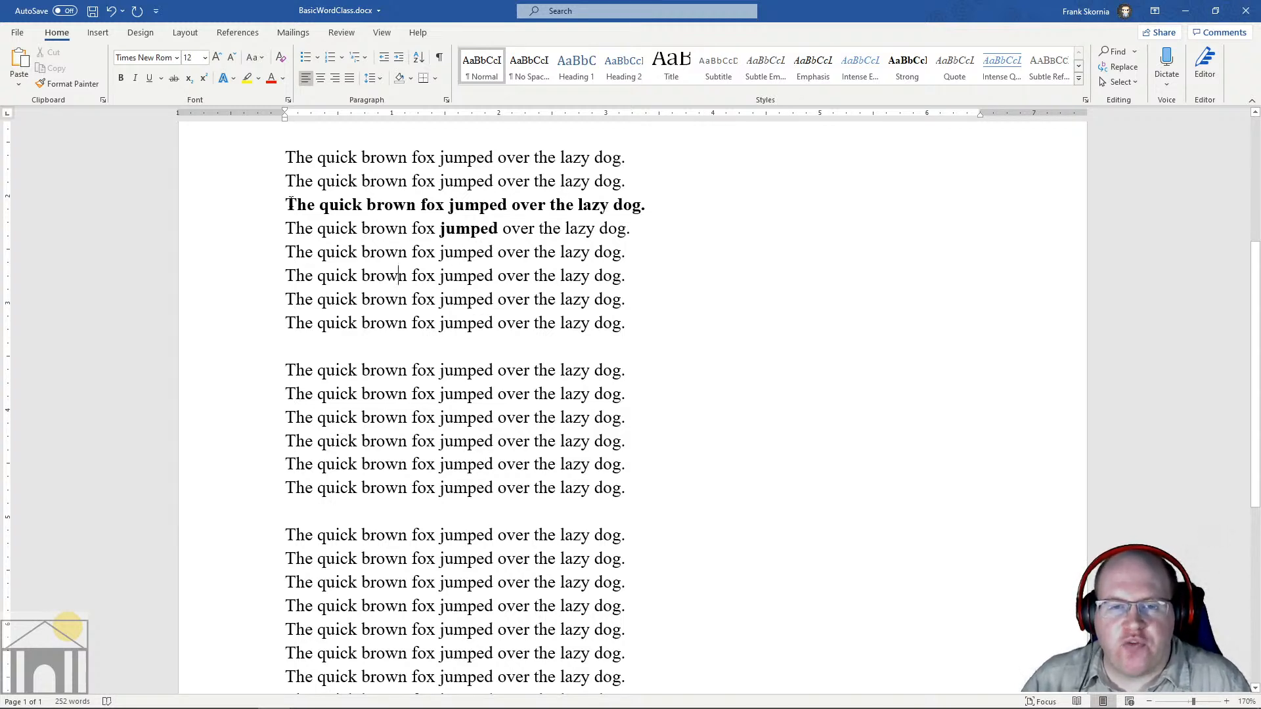
Step: Toggle bold off and on repeatedly for the whole third visible sentence, ending with bold on
left_click_drag(289, 204, 644, 204)
key("ctrl+b")
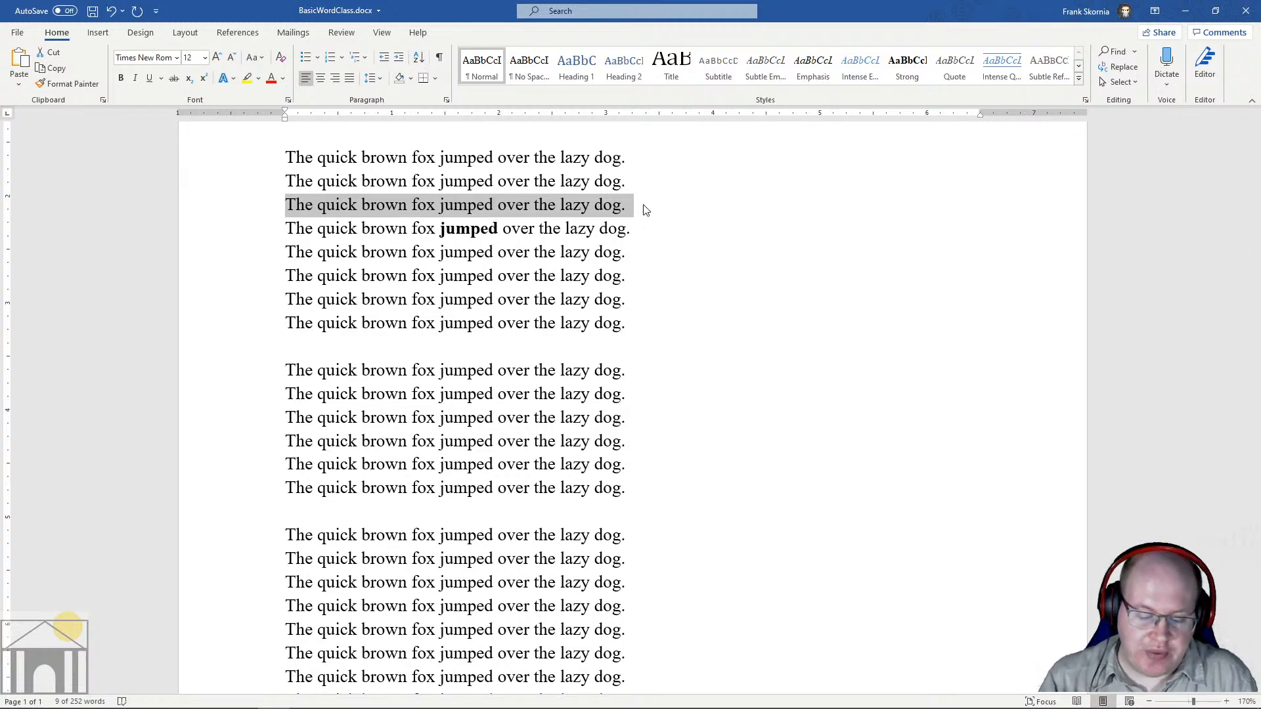
key("ctrl+b")
key("ctrl+b")
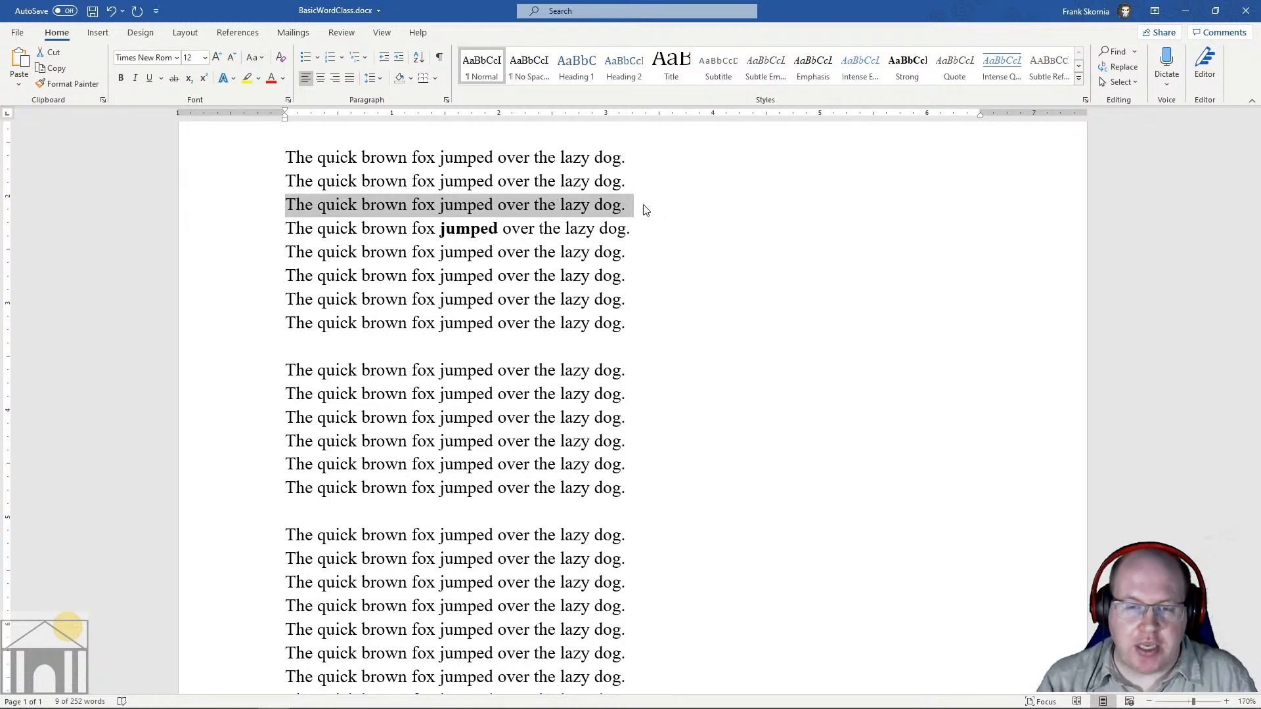
key("ctrl+b")
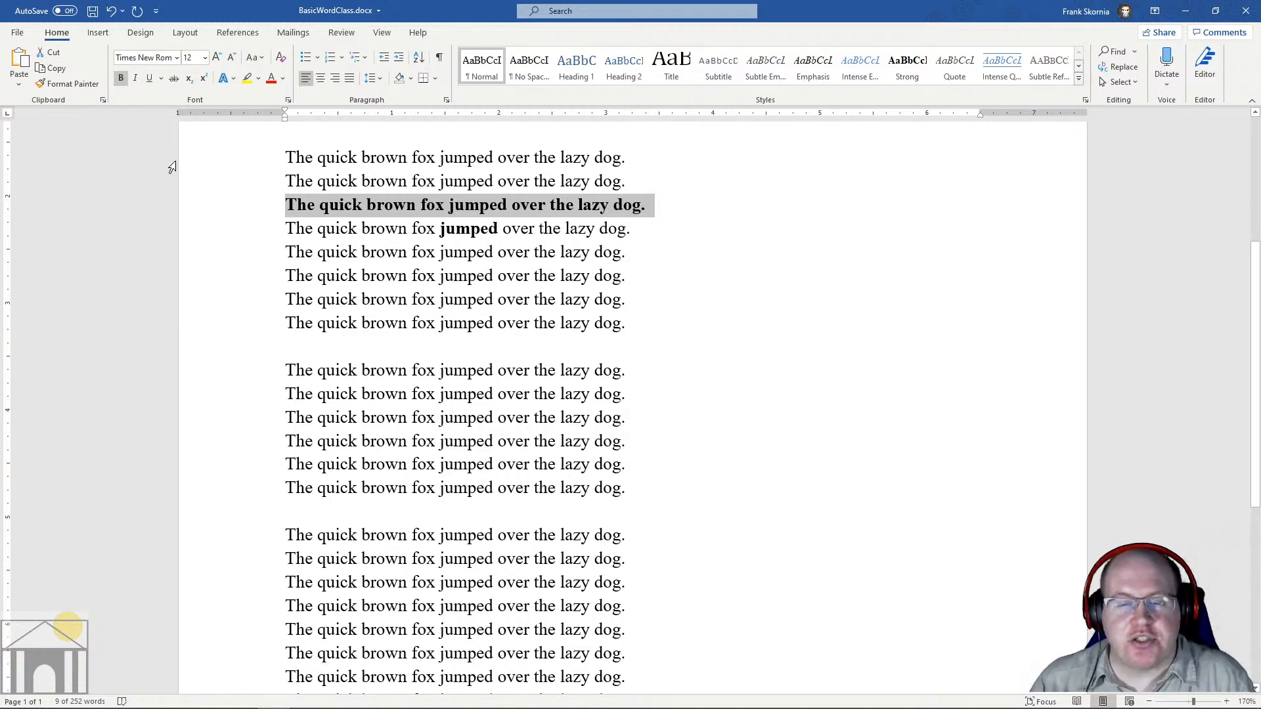
Step: Remove the bold formatting from the word "jumped" in the fourth visible line
left_click(480, 230)
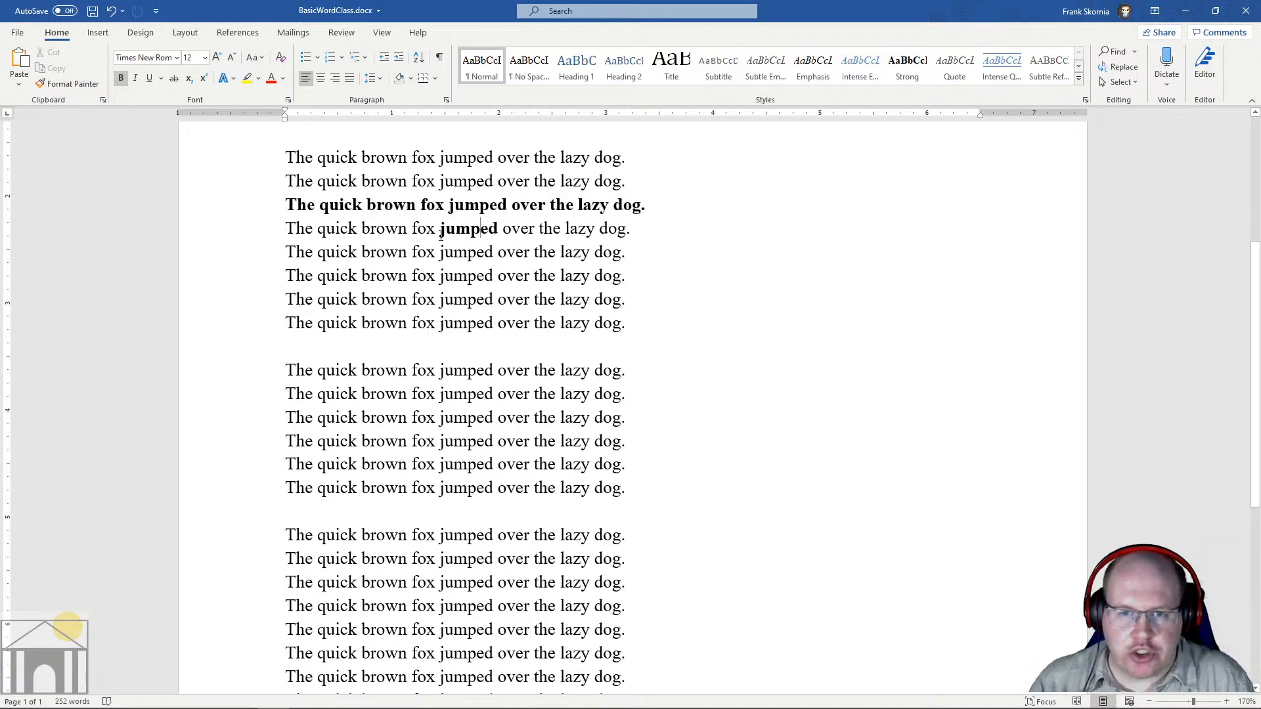
left_click_drag(439, 231, 498, 229)
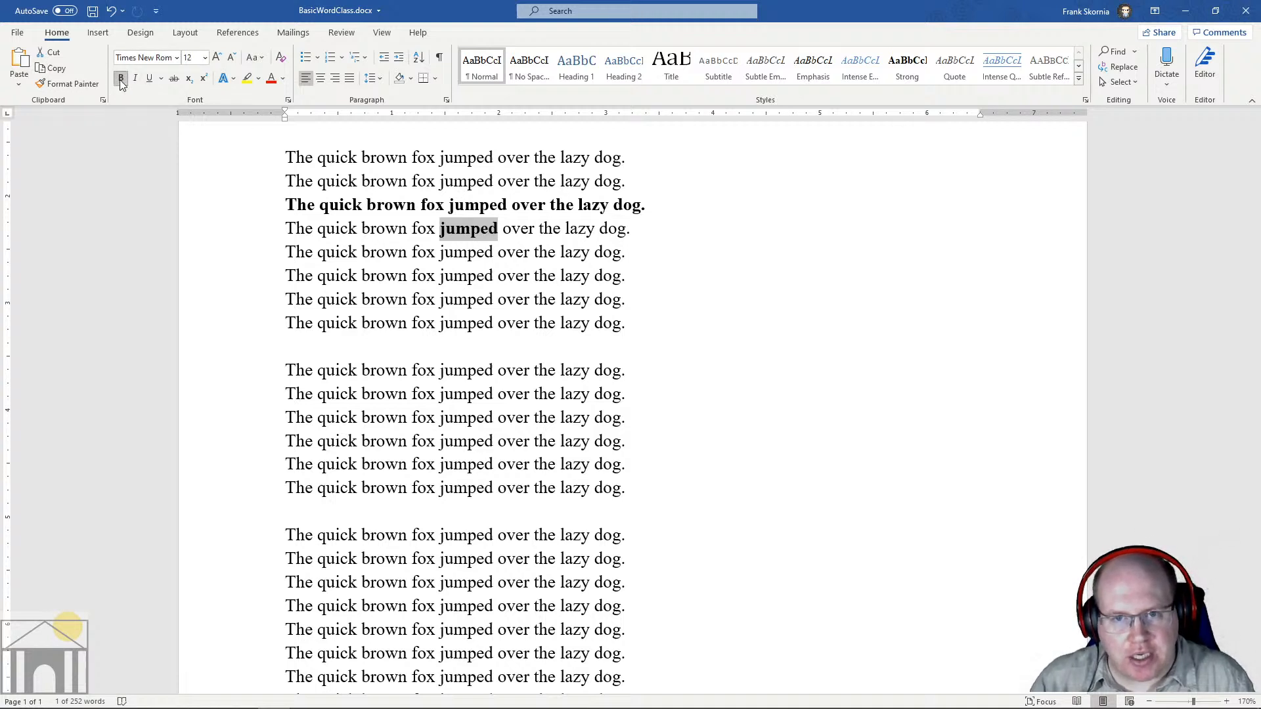
key("ctrl+z")
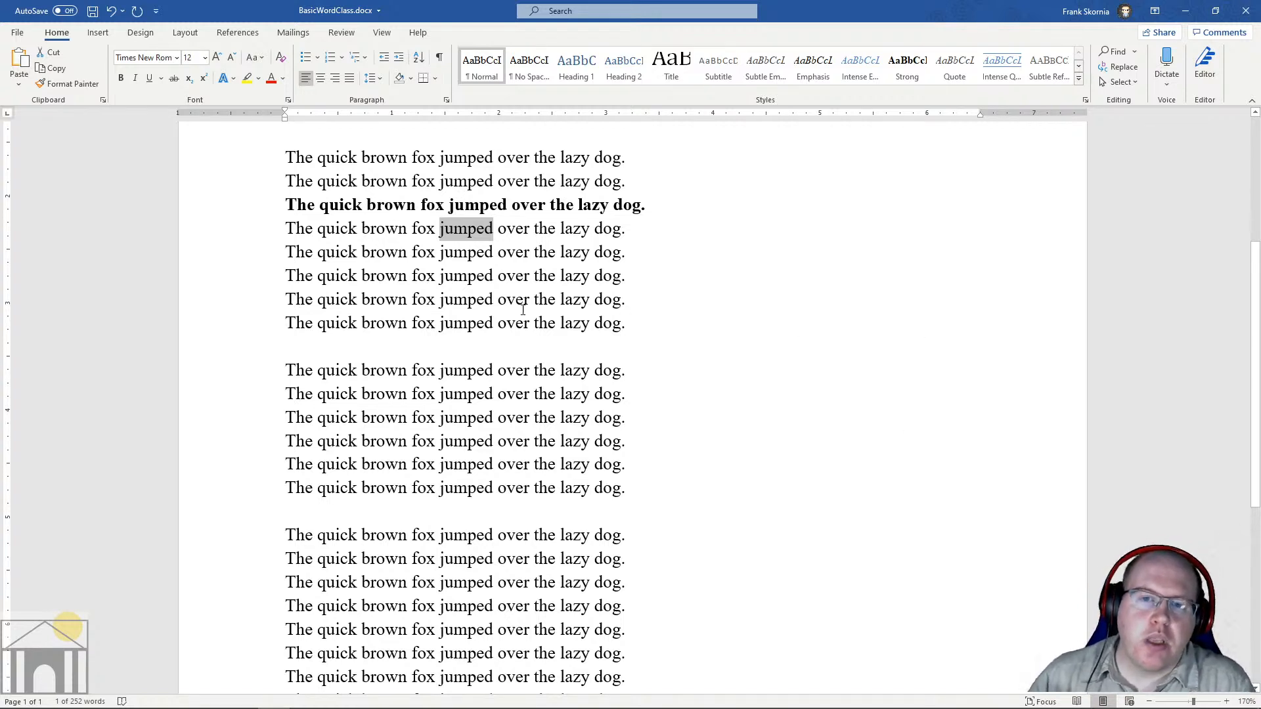
left_click(357, 224)
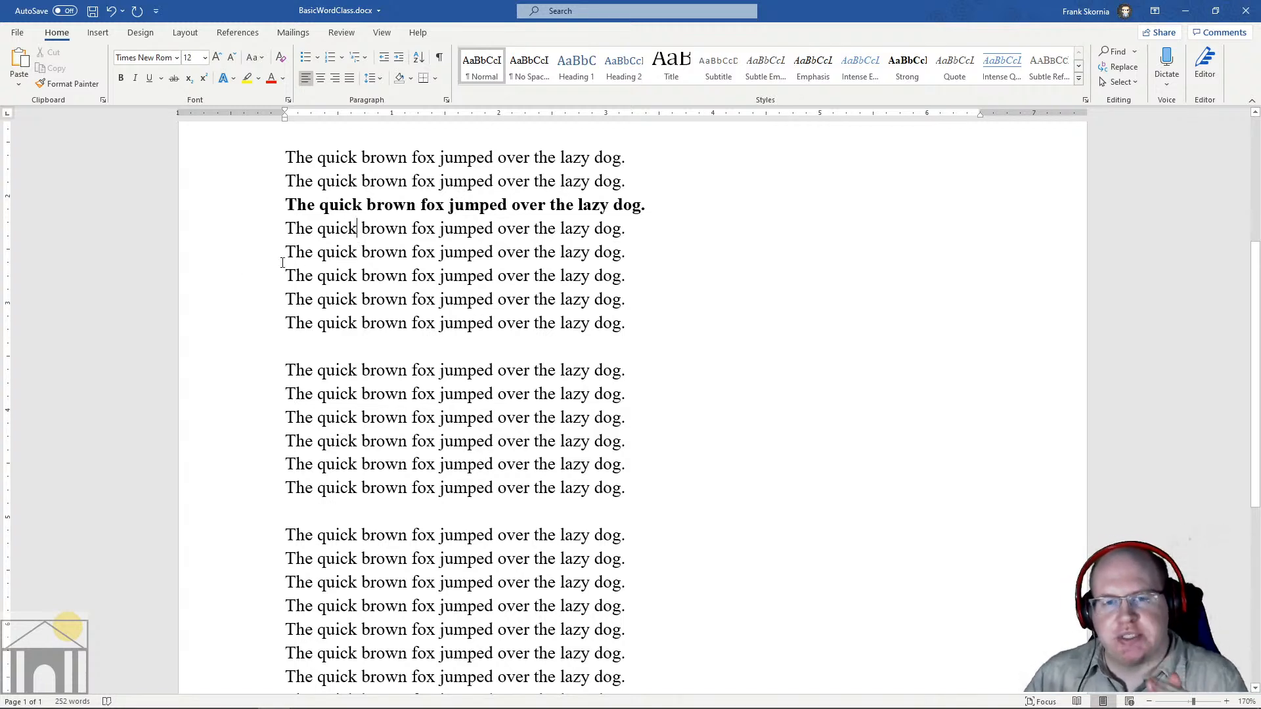
Step: Italicize the whole sentence on the fifth visible line
left_click_drag(287, 254, 626, 256)
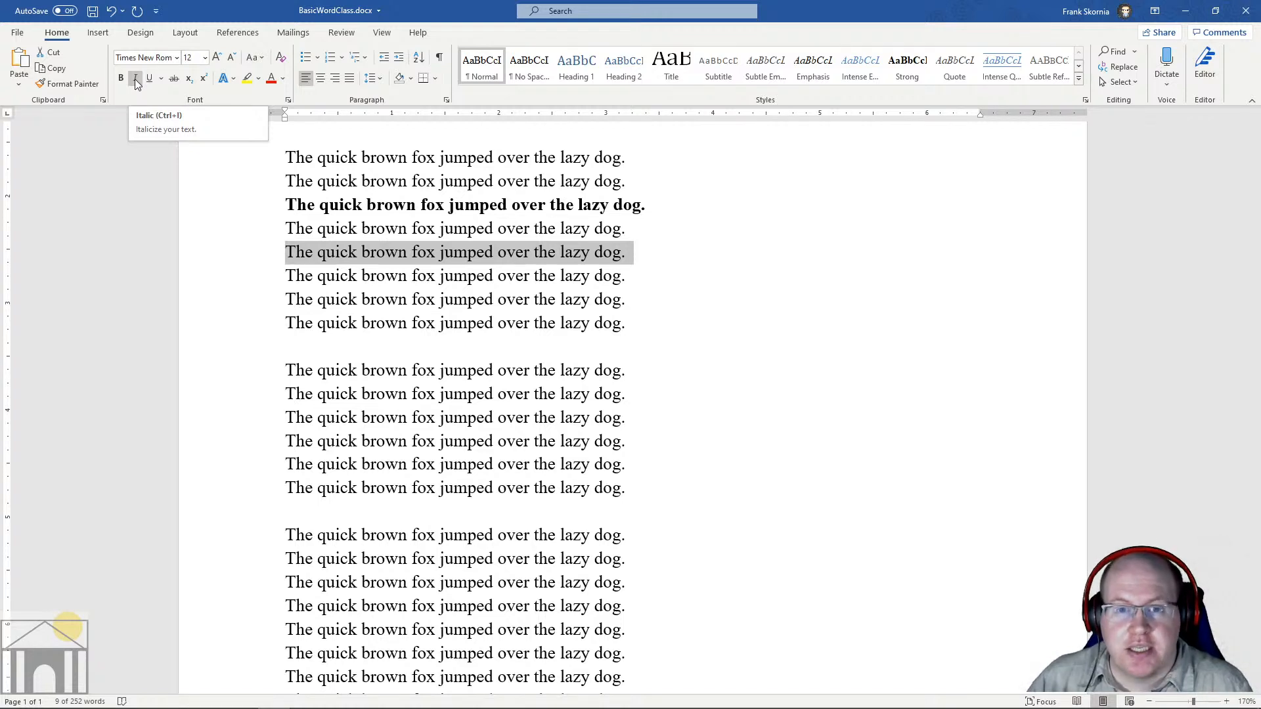
left_click(136, 79)
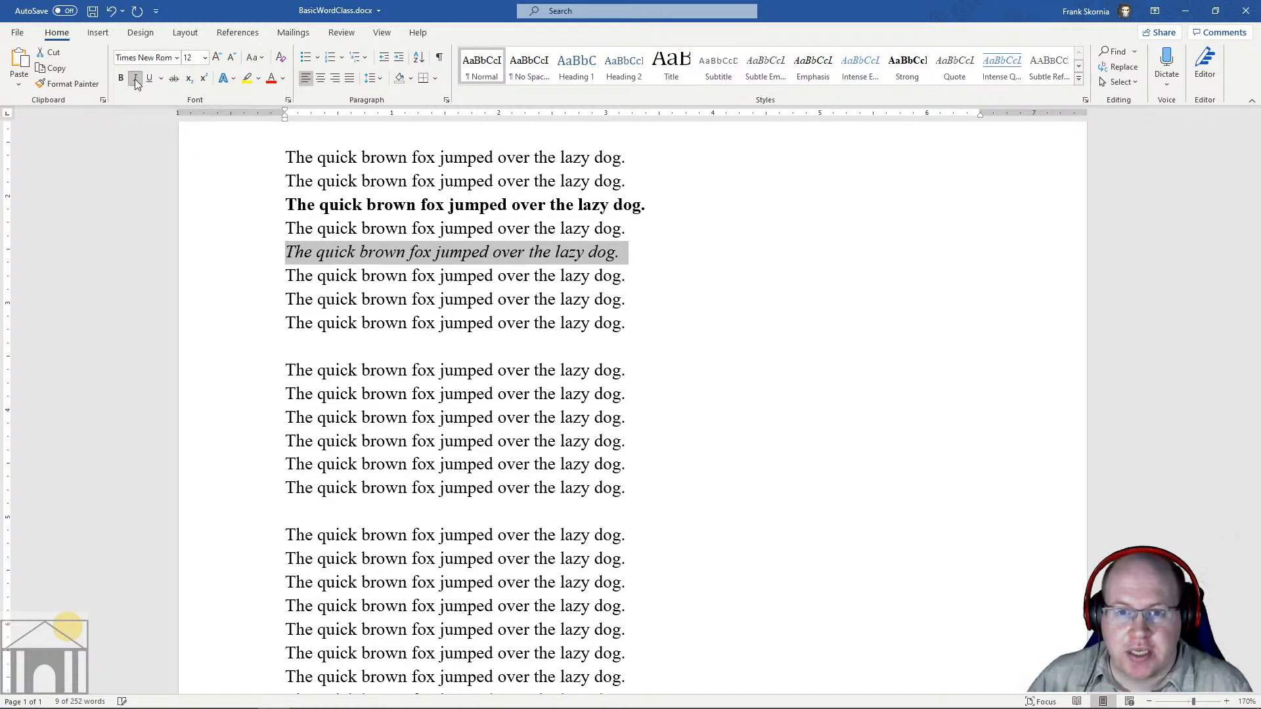
left_click(342, 276)
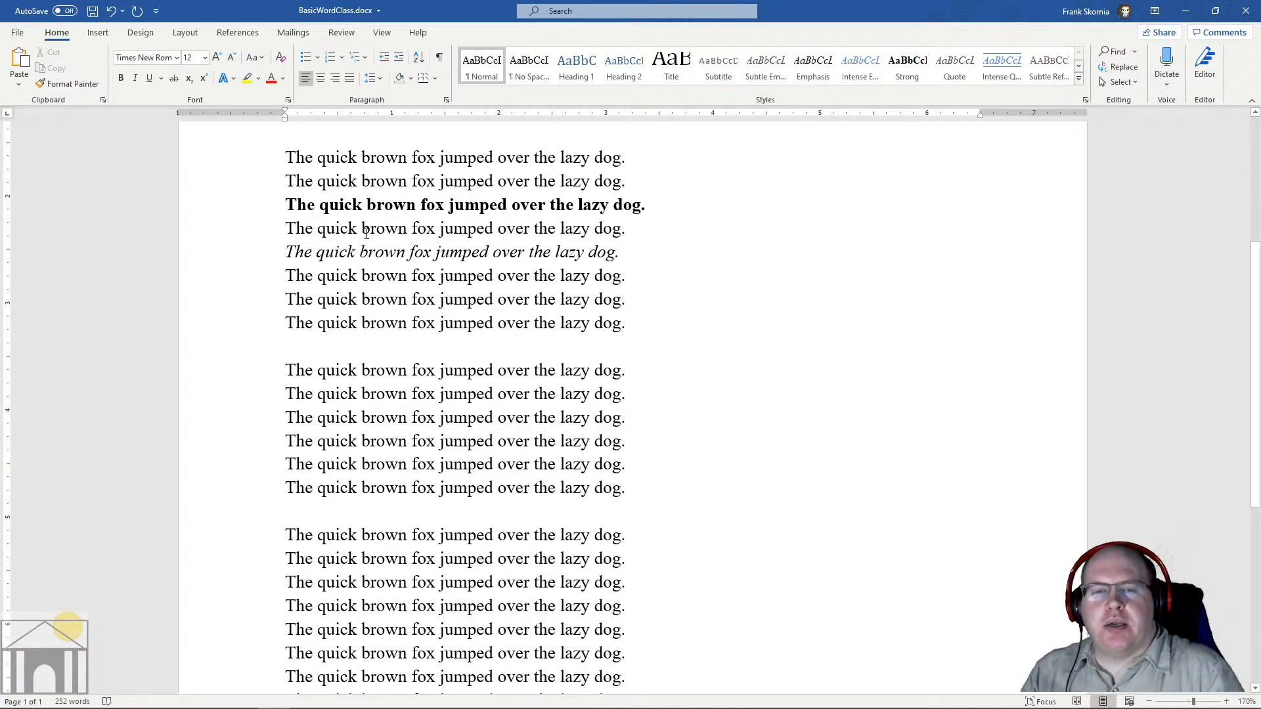
Step: Toggle italic off and on repeatedly for the whole fifth visible sentence, ending with italic on
left_click_drag(288, 252, 622, 264)
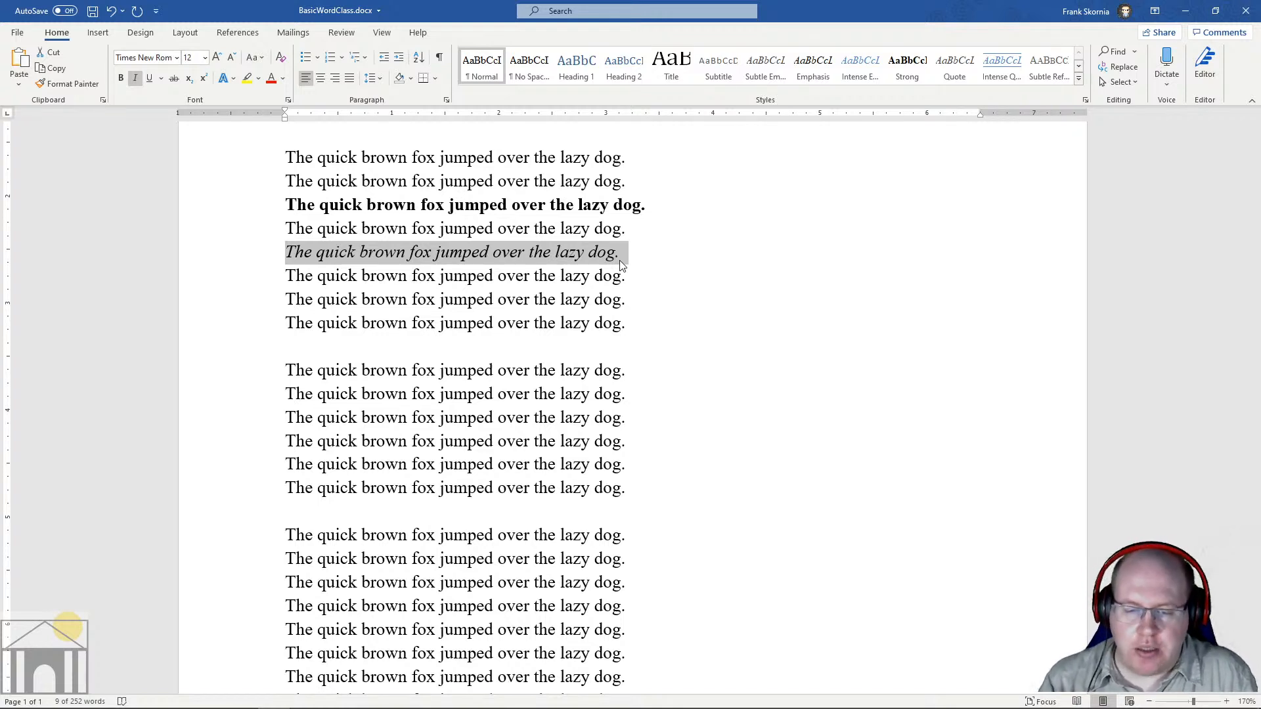
key("ctrl+i")
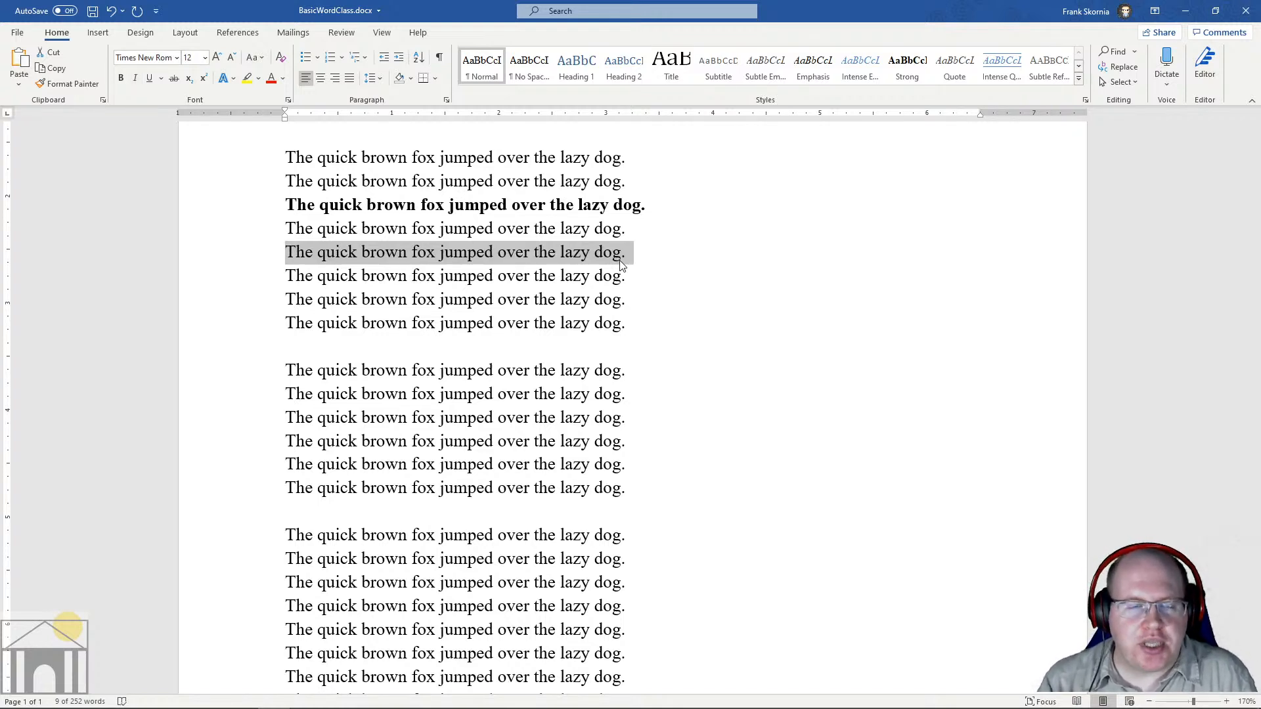
key("ctrl+i")
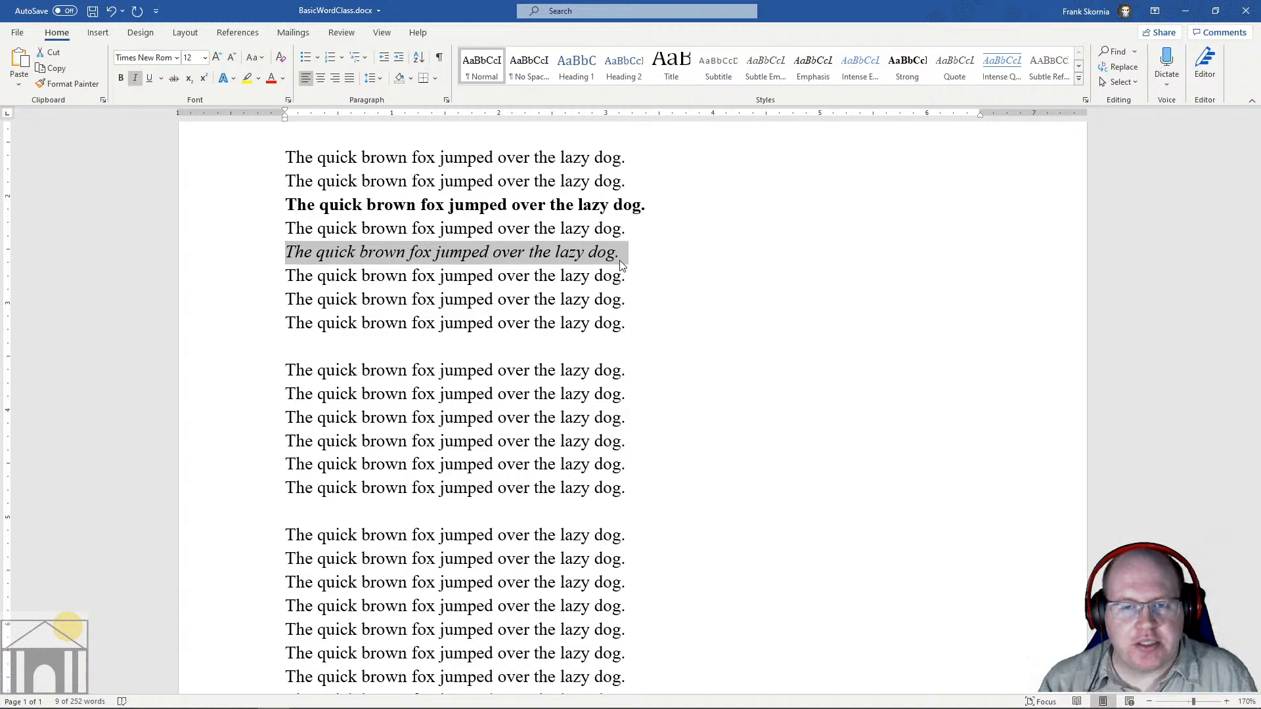
key("ctrl+i")
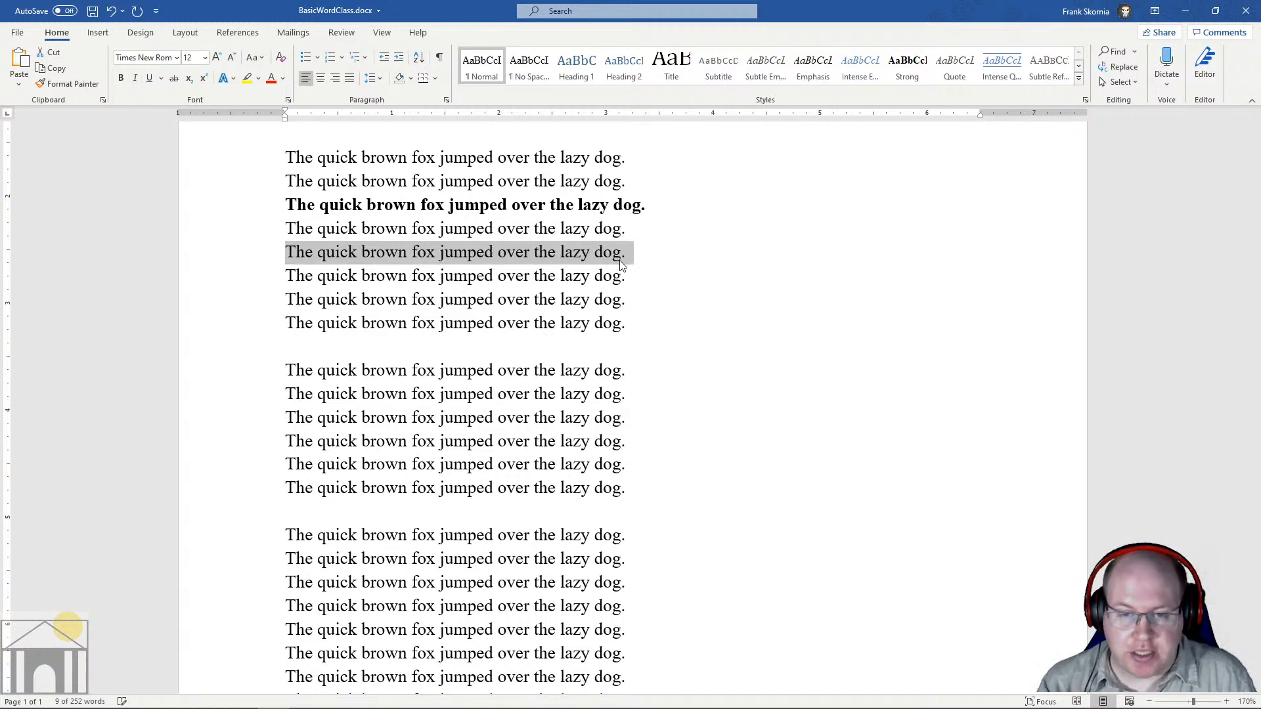
key("ctrl+i")
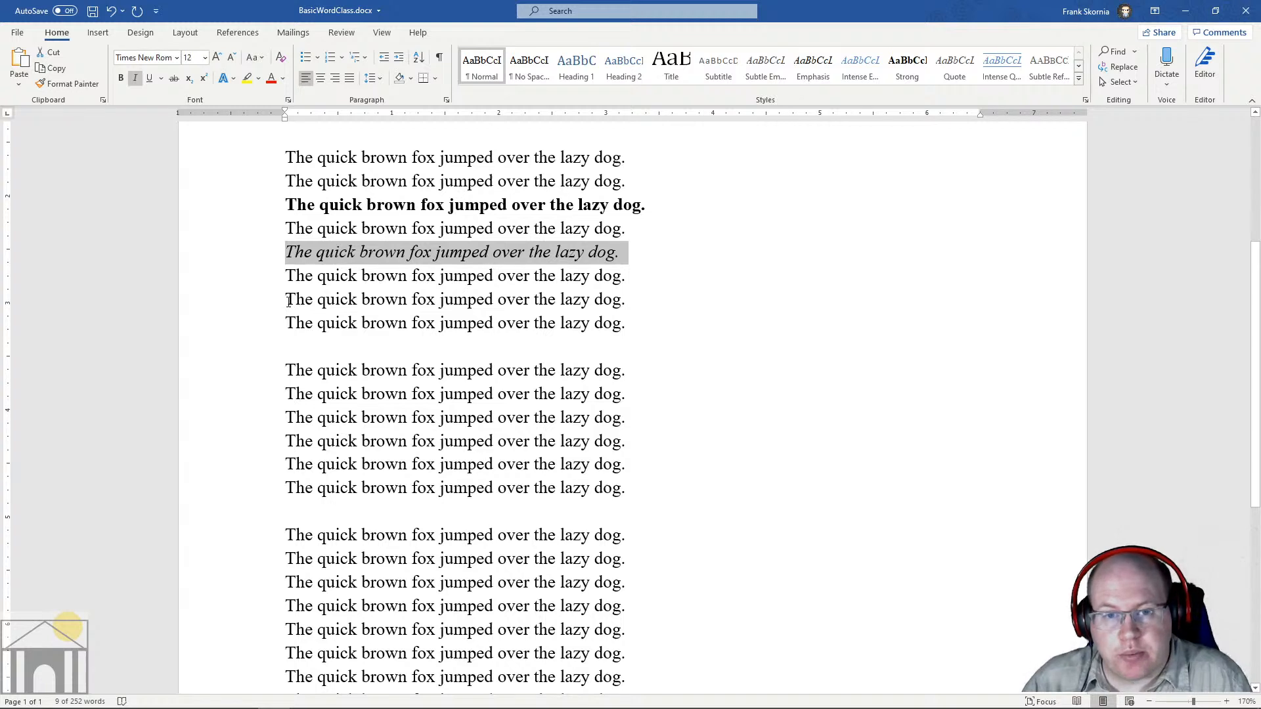
Step: Underline the whole seventh visible sentence with the default single underline
left_click_drag(285, 299, 625, 301)
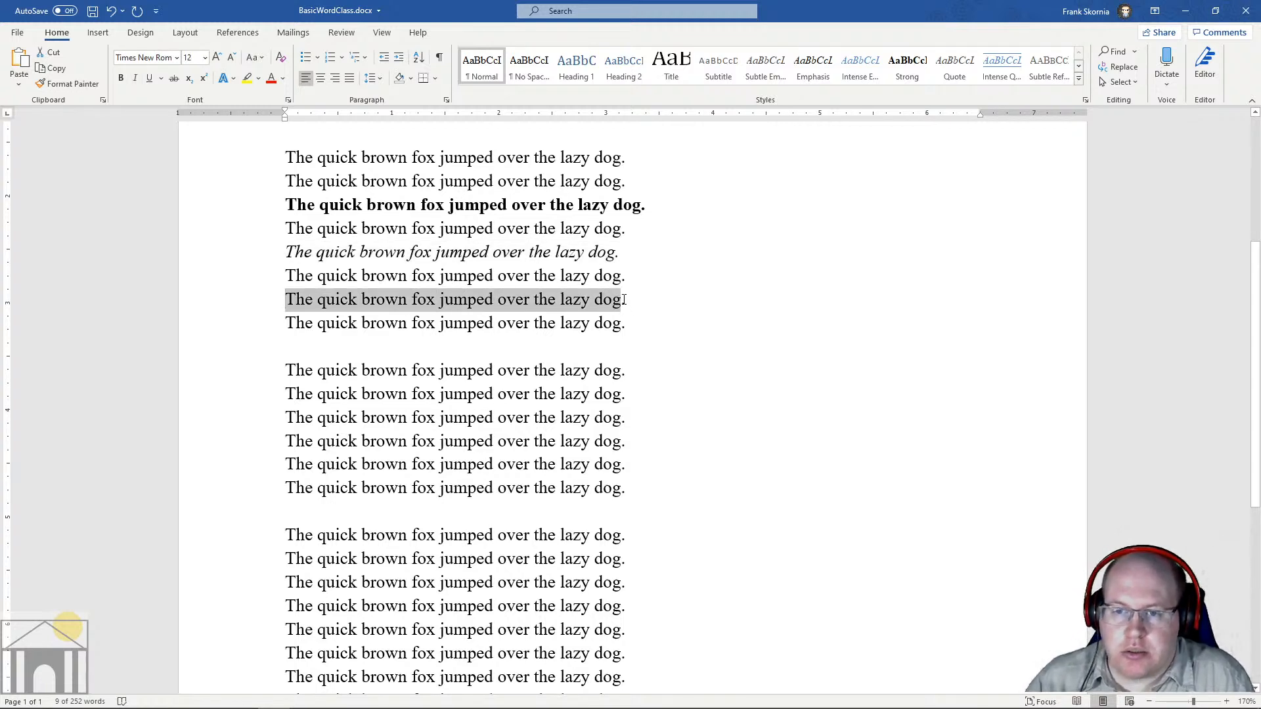
left_click(151, 80)
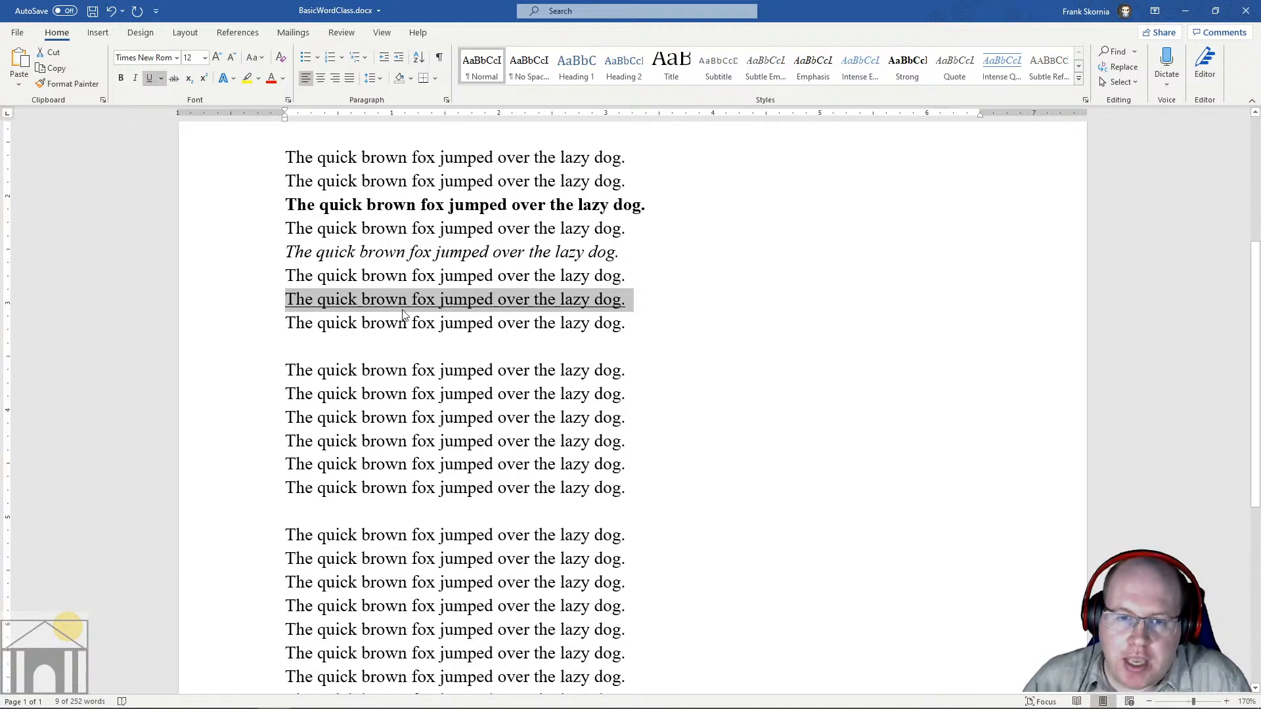
left_click(564, 323)
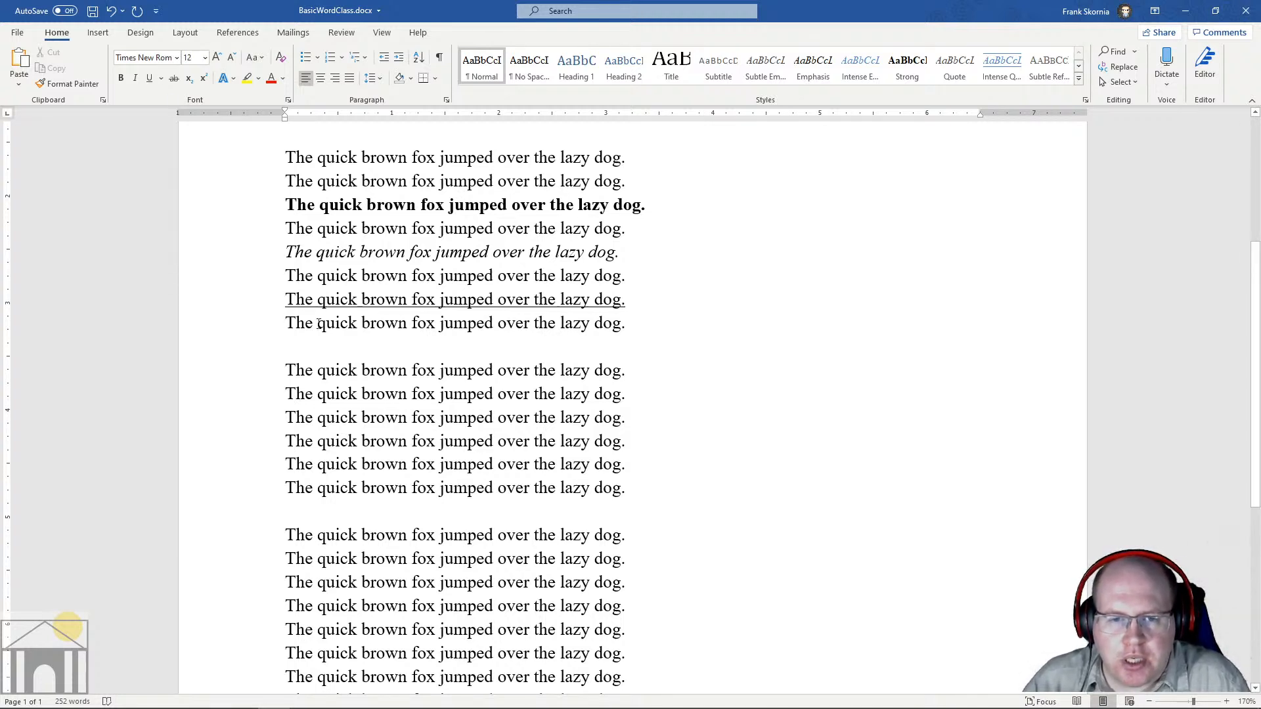
Step: Apply a dashed underline to the whole eighth visible sentence, just above the blank line
left_click_drag(286, 322, 642, 322)
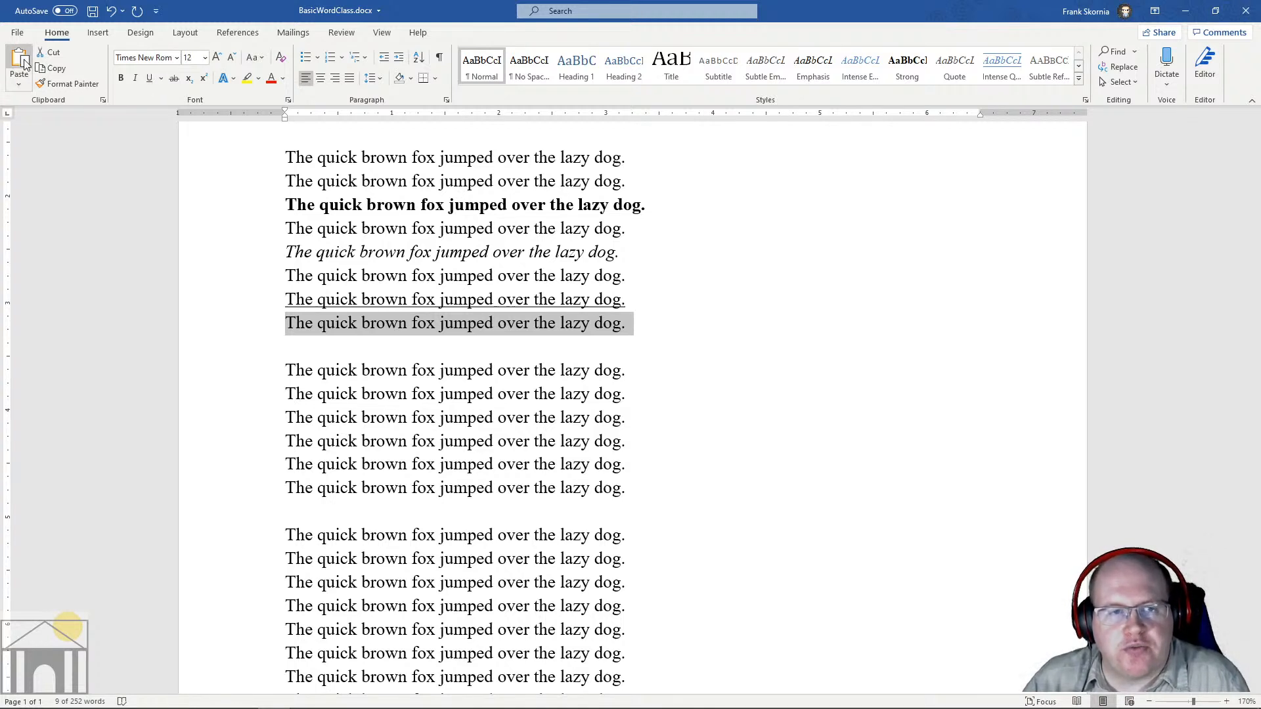
left_click(162, 78)
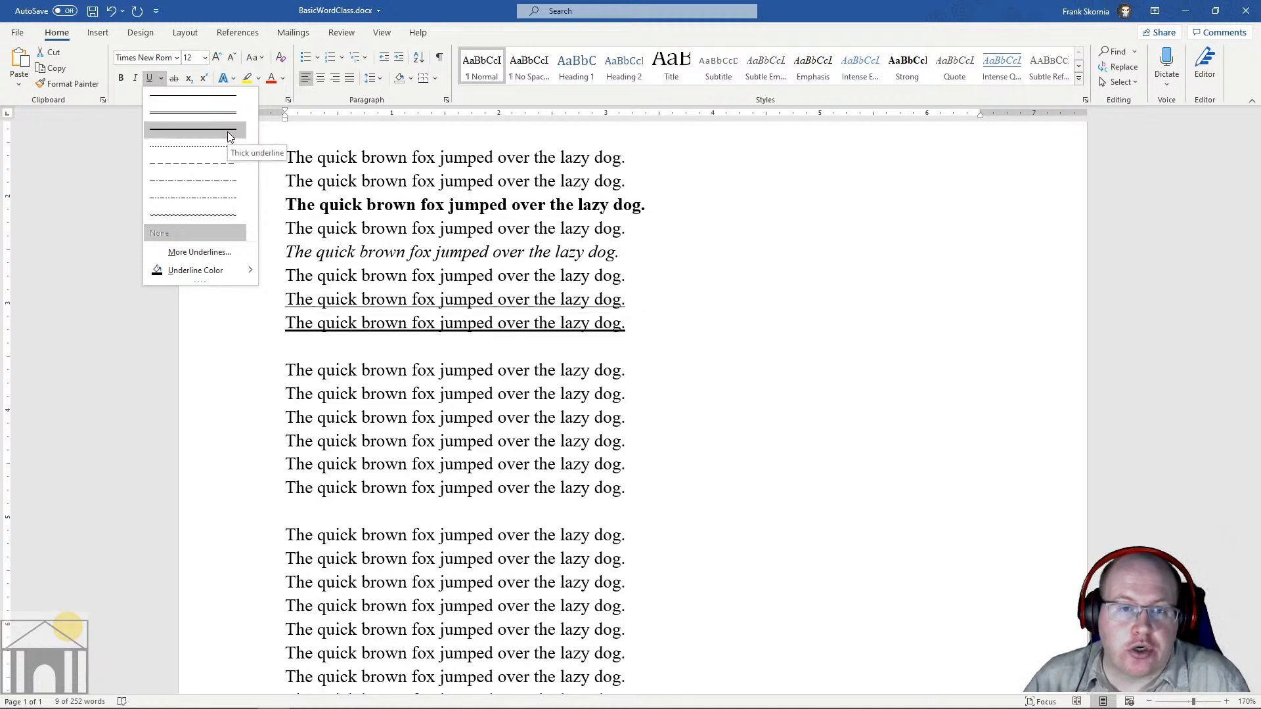
left_click(217, 165)
left_click(510, 337)
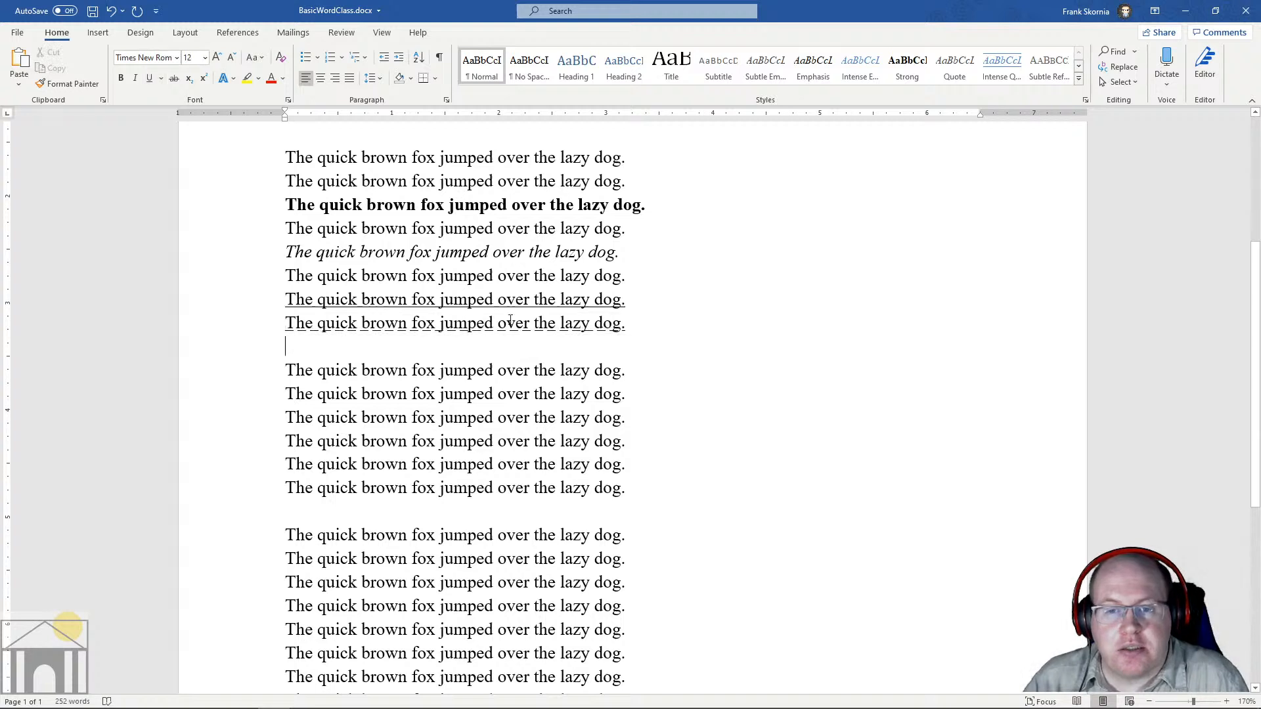
left_click(161, 79)
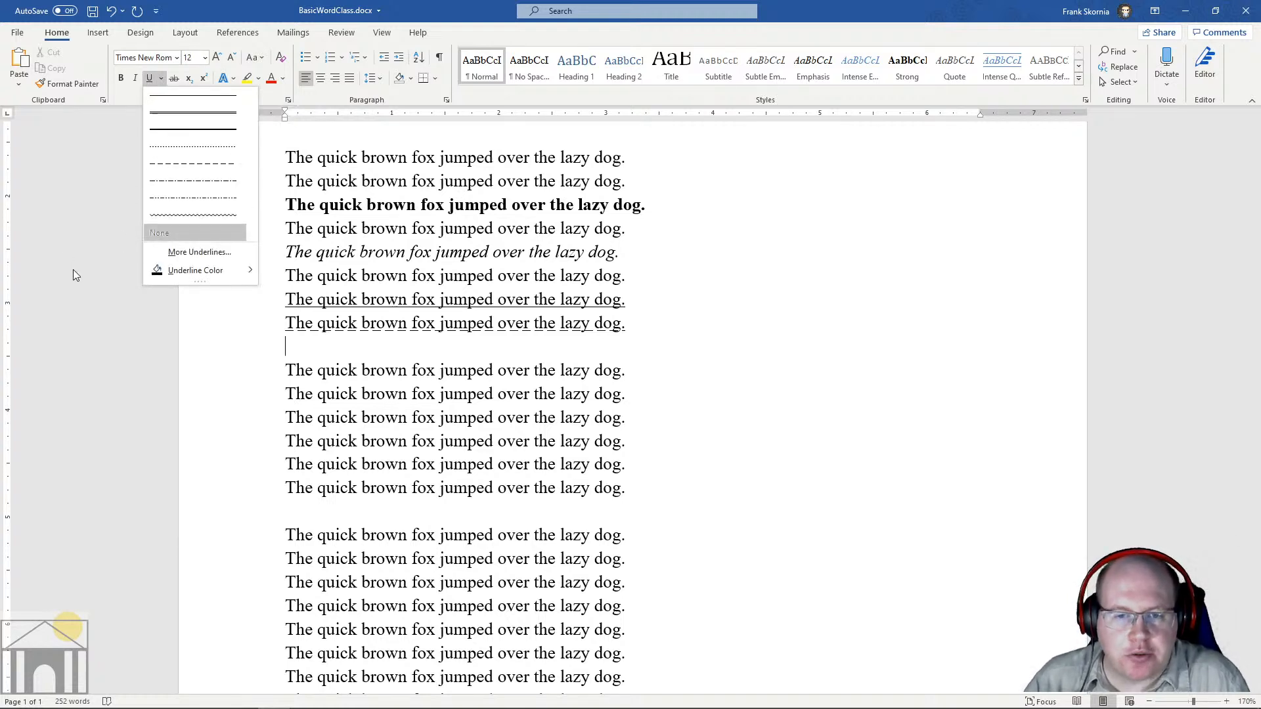
left_click(527, 348)
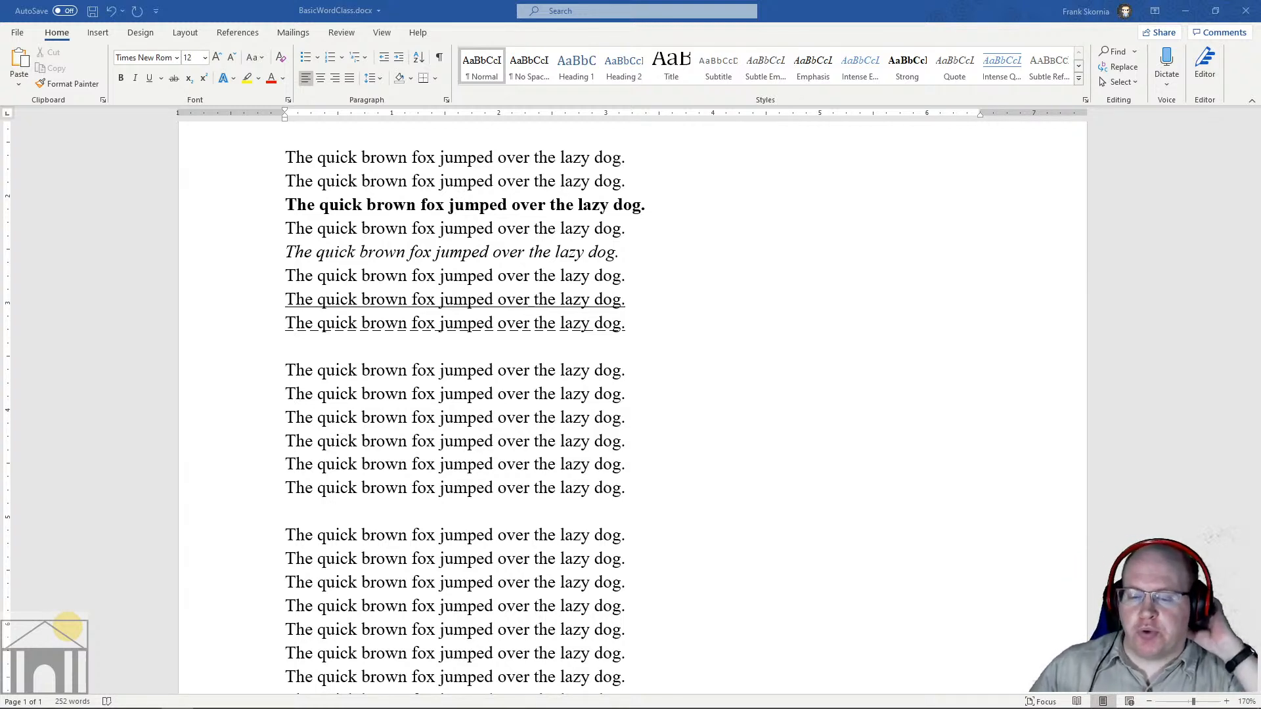
Step: Switch to Adobe Acrobat Reader to review the exercise list in the Introduction-to-Word handout, and return to the Word document
mouse_move(287, 684)
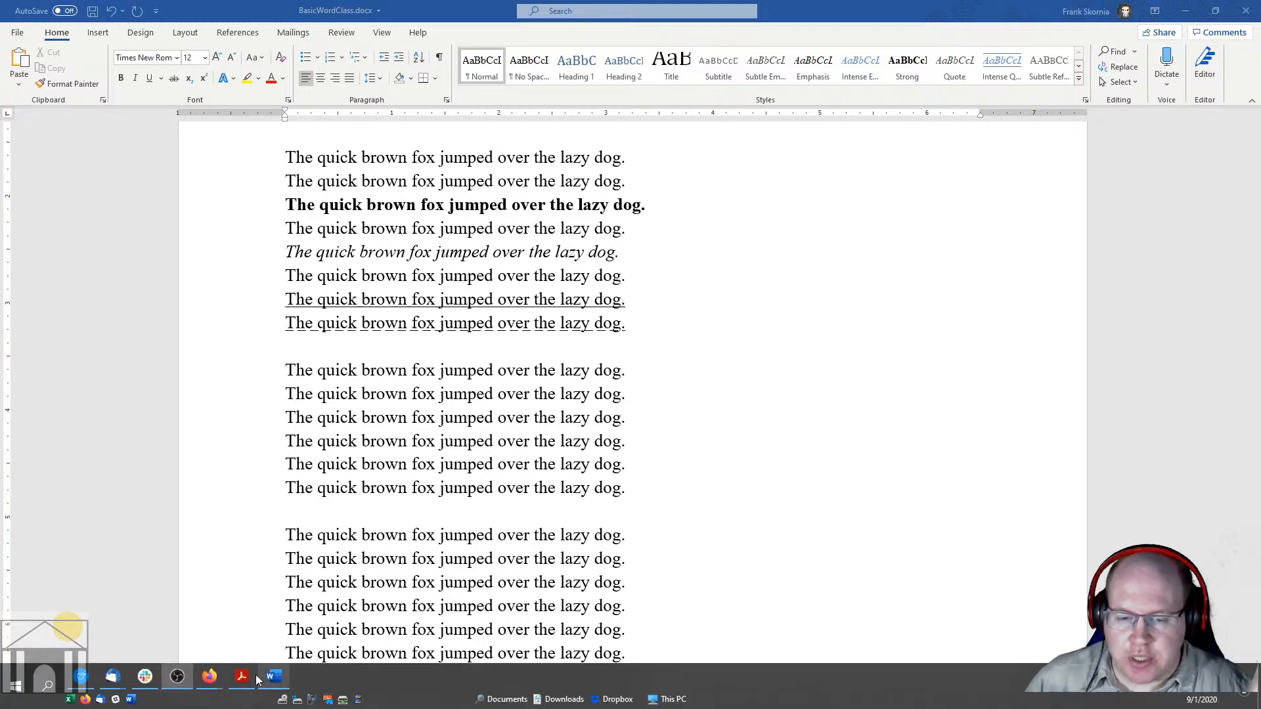
left_click(243, 678)
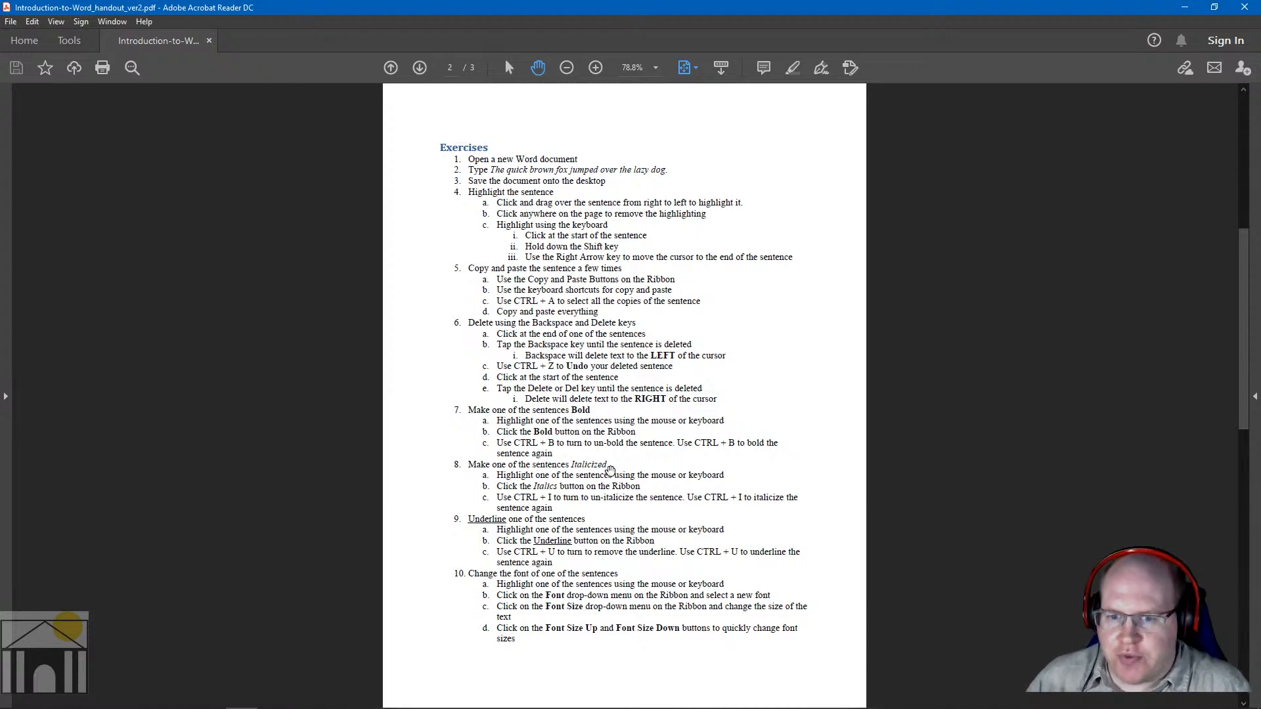
mouse_move(396, 688)
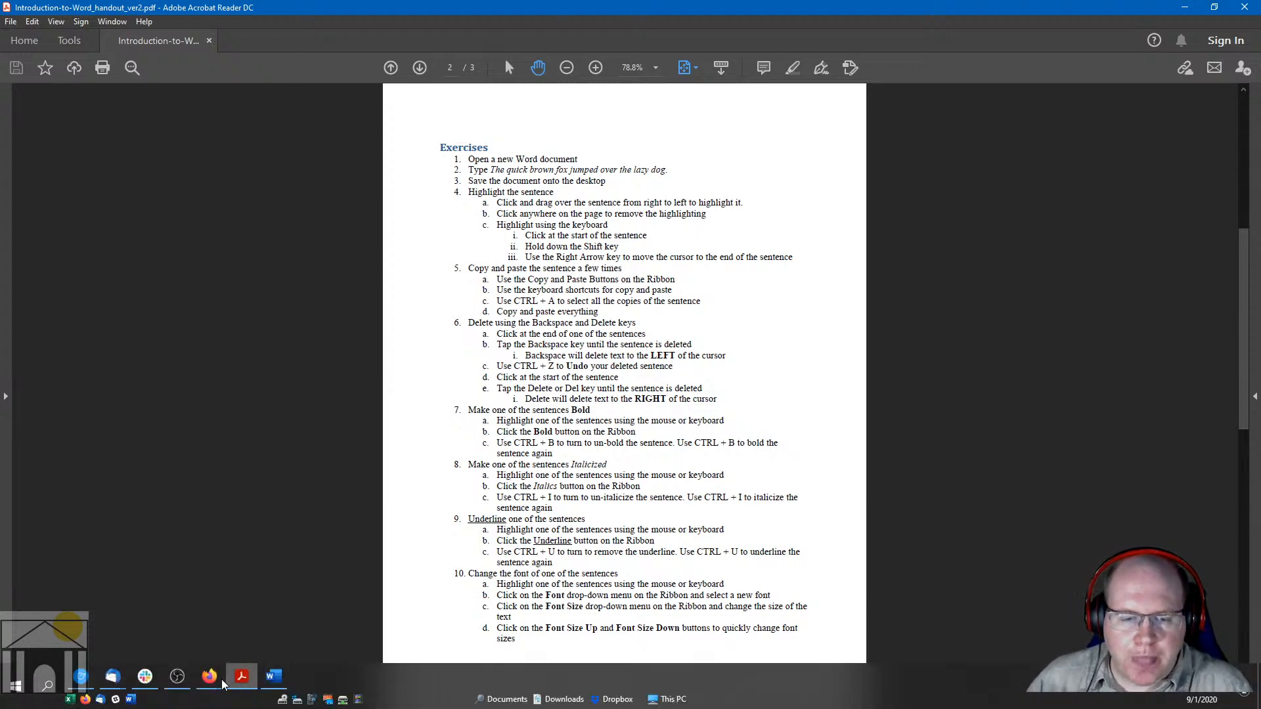
left_click(274, 677)
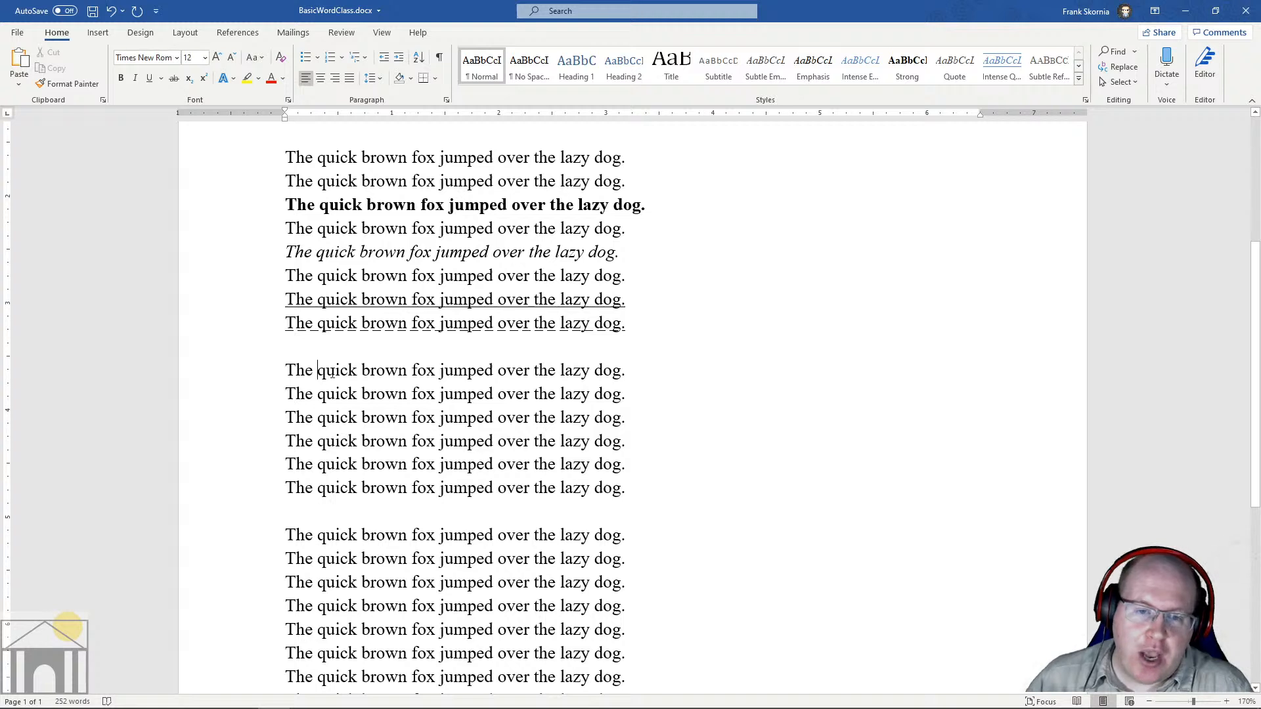
left_click(398, 370)
left_click(492, 376)
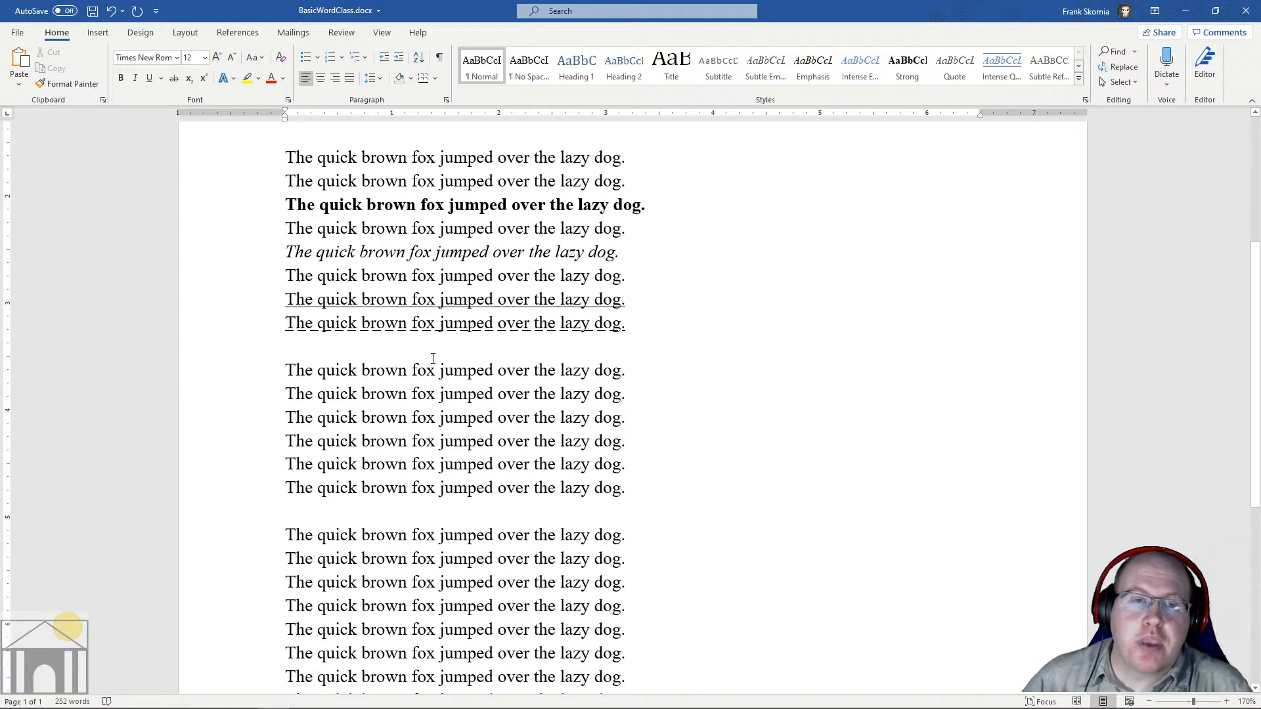
left_click(177, 59)
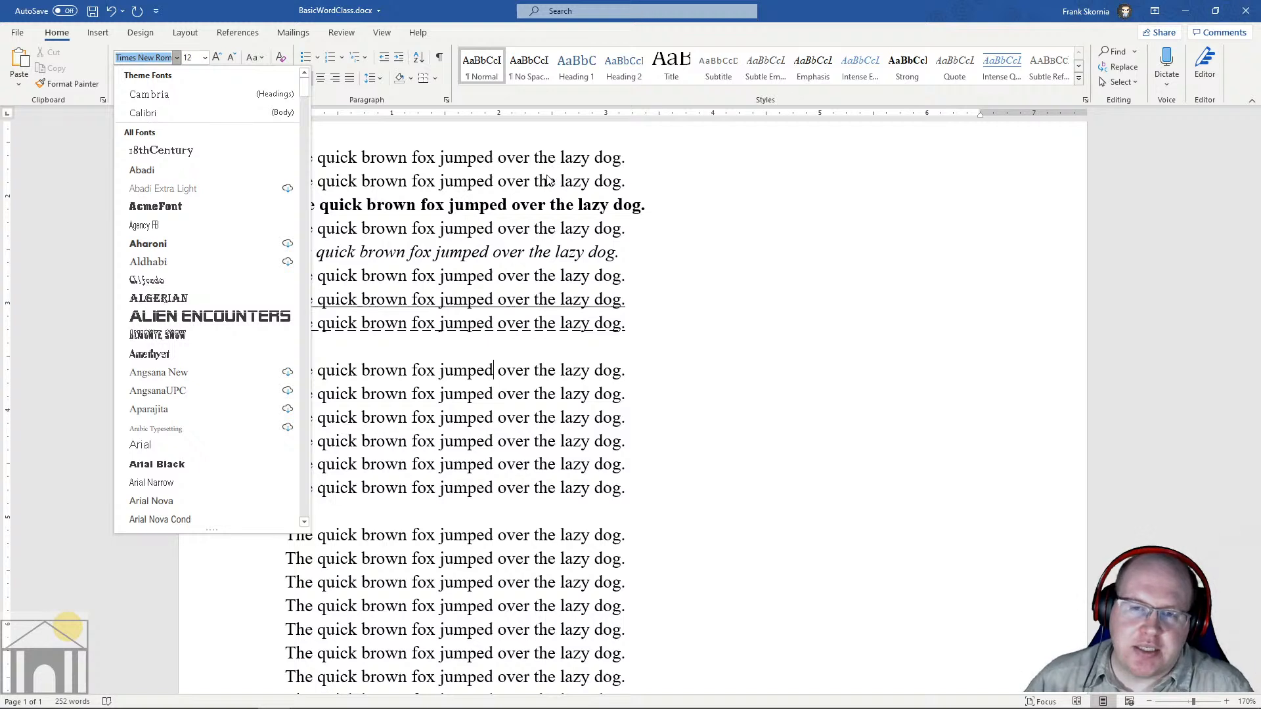
key("Escape")
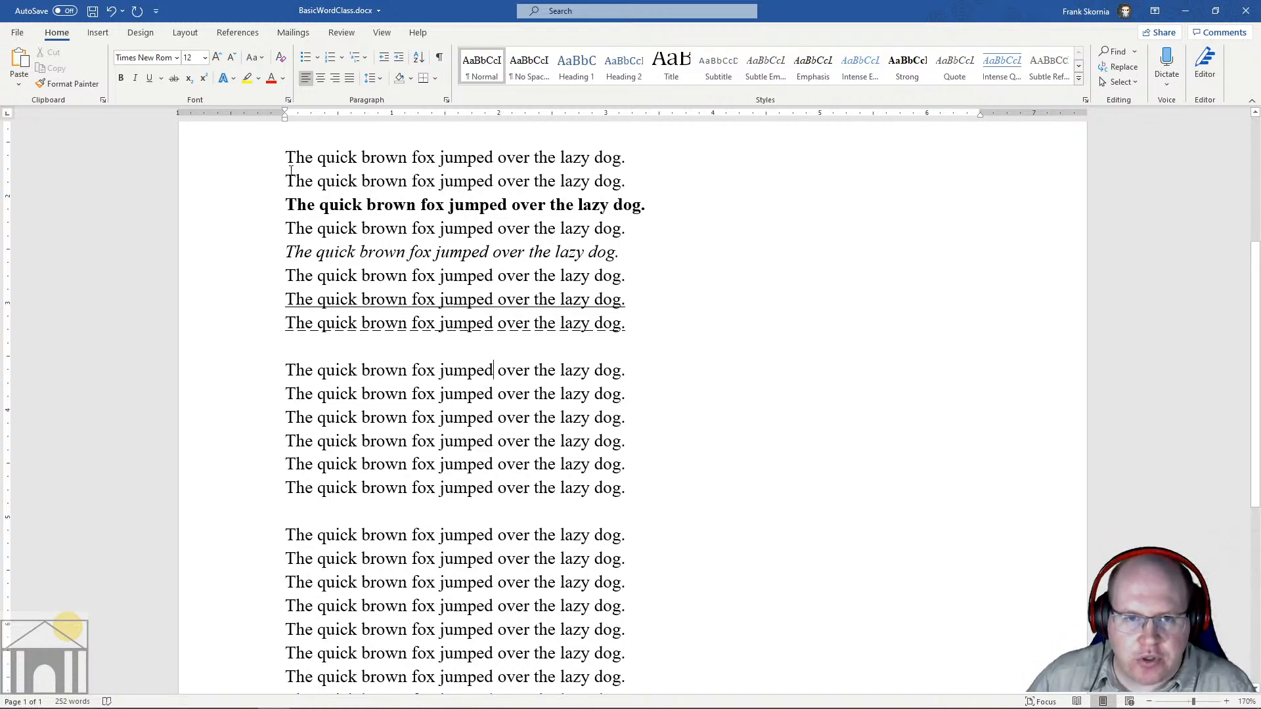
Step: Enlarge only the initial letter "T" of the first visible sentence stepwise to 90 pt
left_click_drag(285, 157, 296, 157)
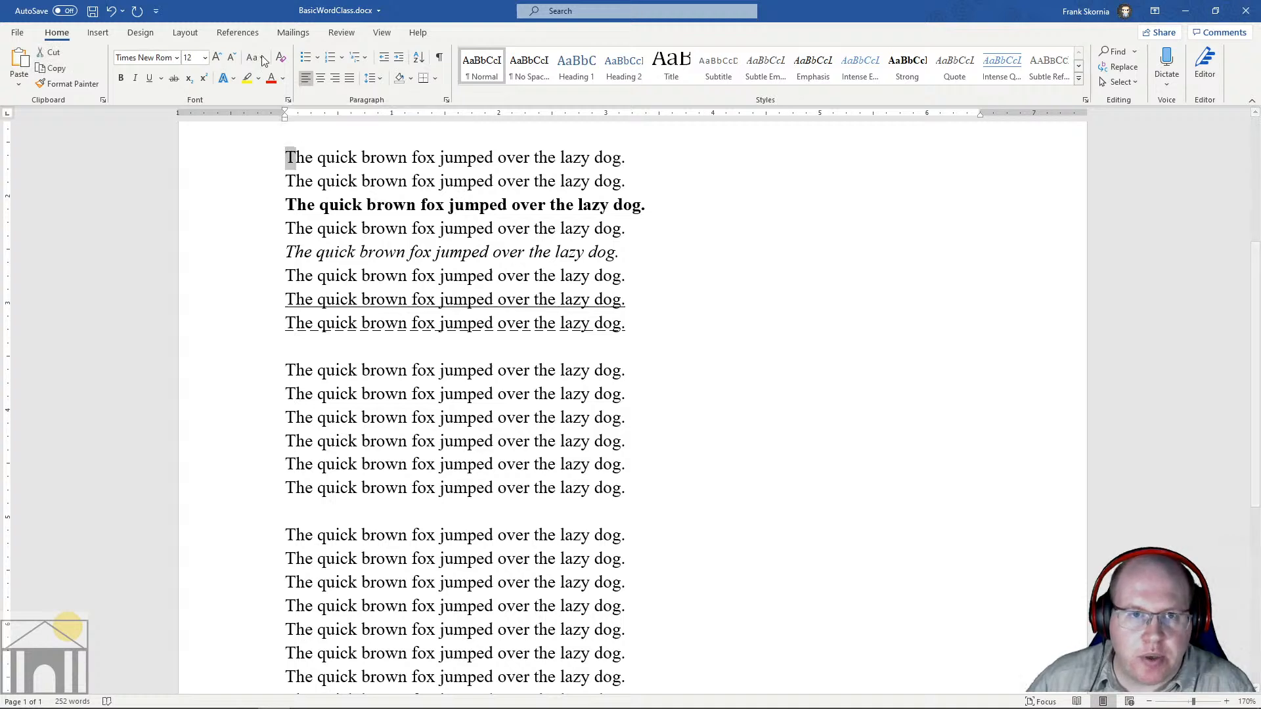
double_click(218, 58)
double_click(218, 58)
double_click(217, 57)
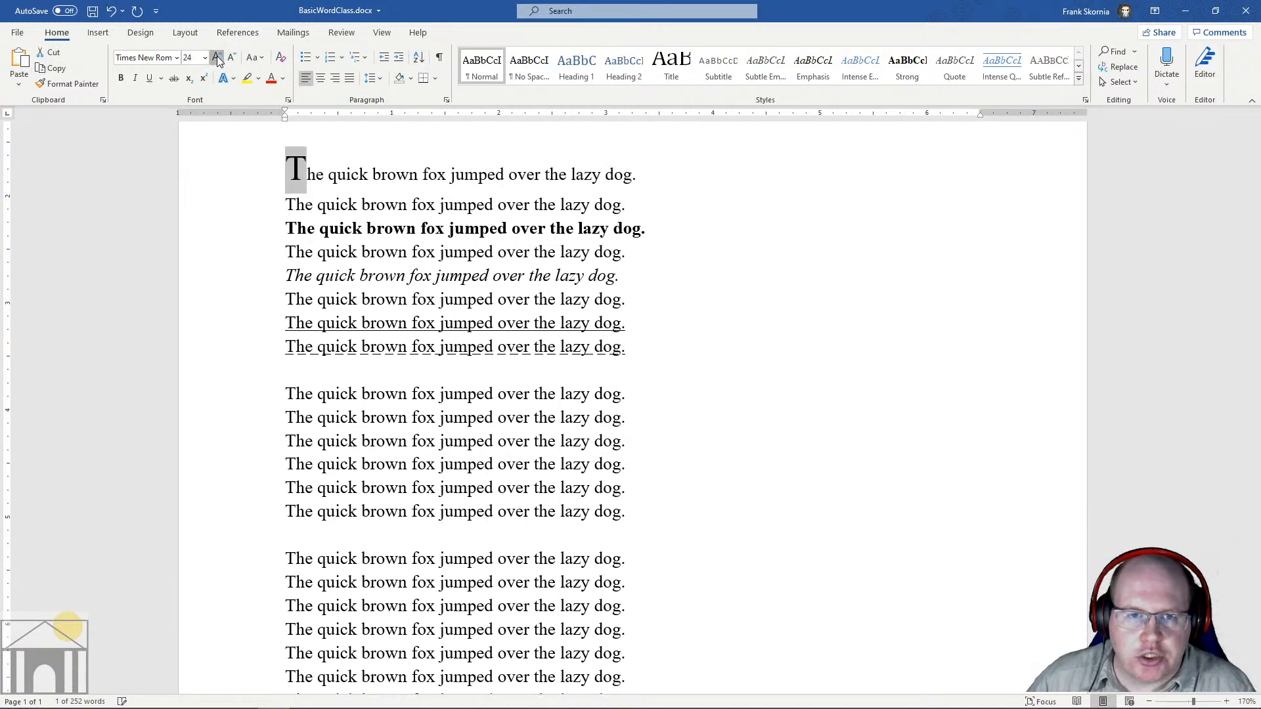
left_click(218, 58)
double_click(217, 58)
double_click(217, 57)
left_click(218, 58)
left_click(217, 58)
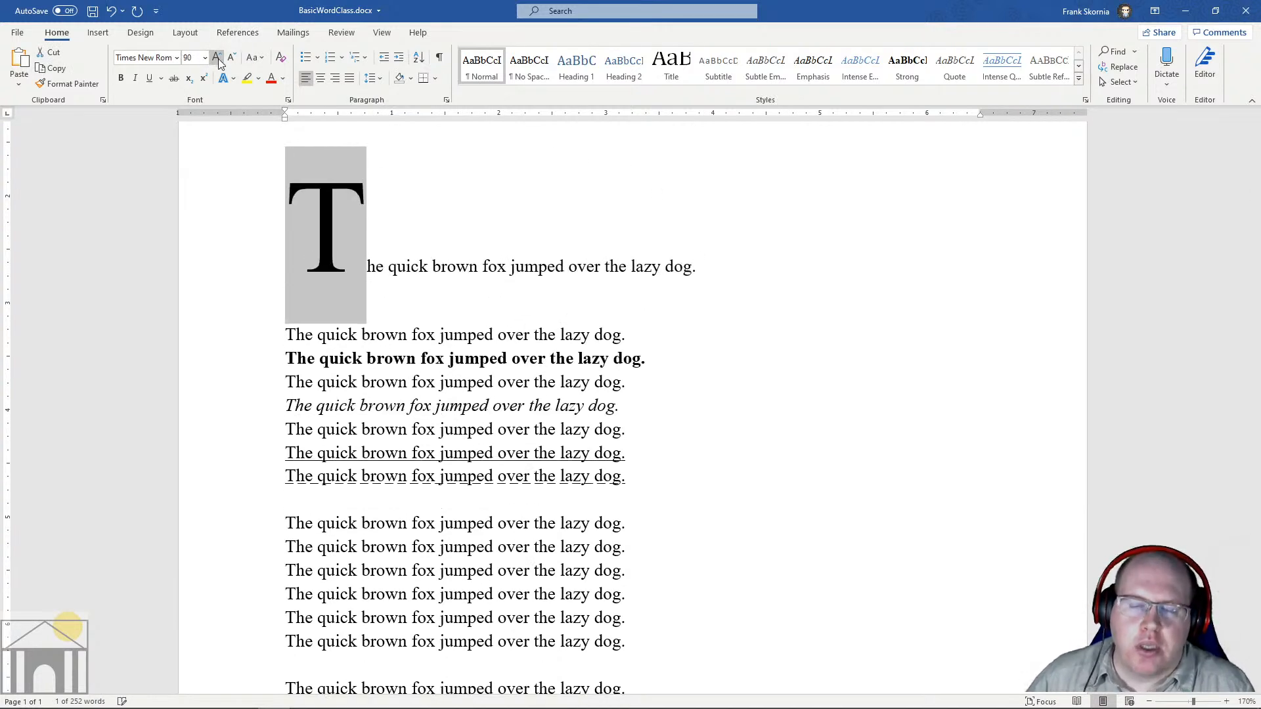
Step: Shrink the enlarged initial "T" of the first visible sentence stepwise to 12 pt
left_click(441, 266)
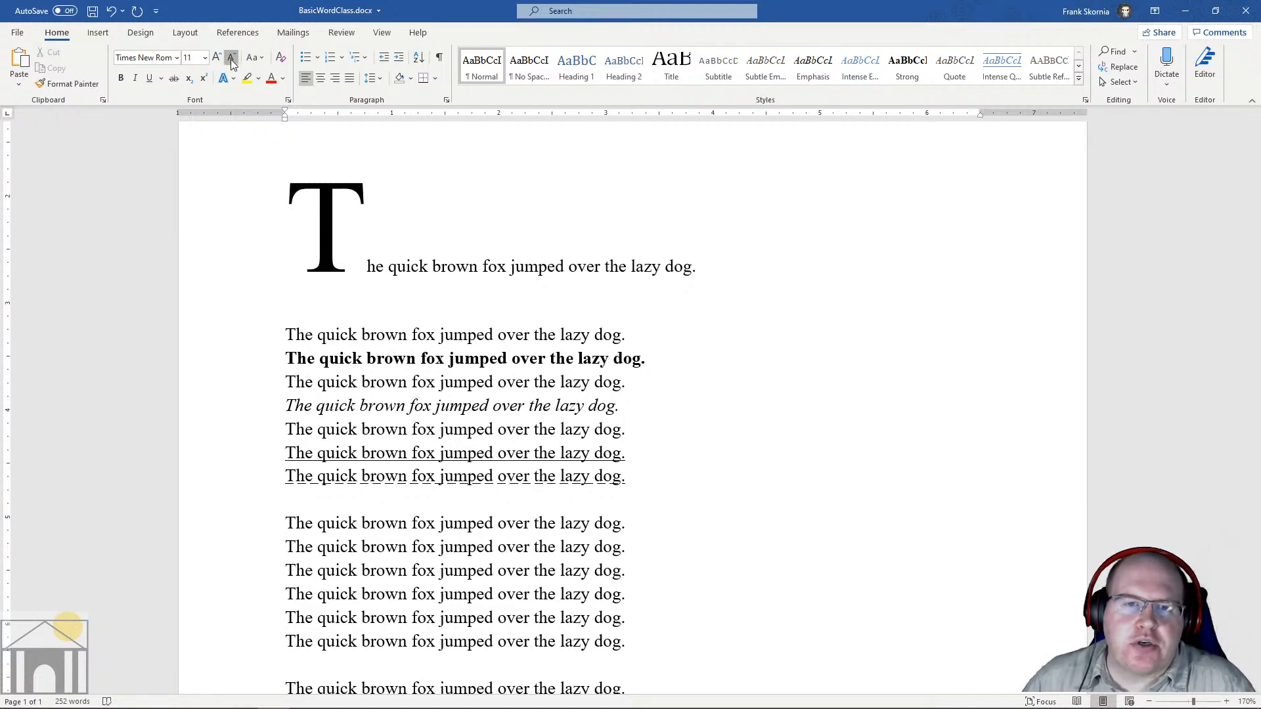
left_click(309, 217)
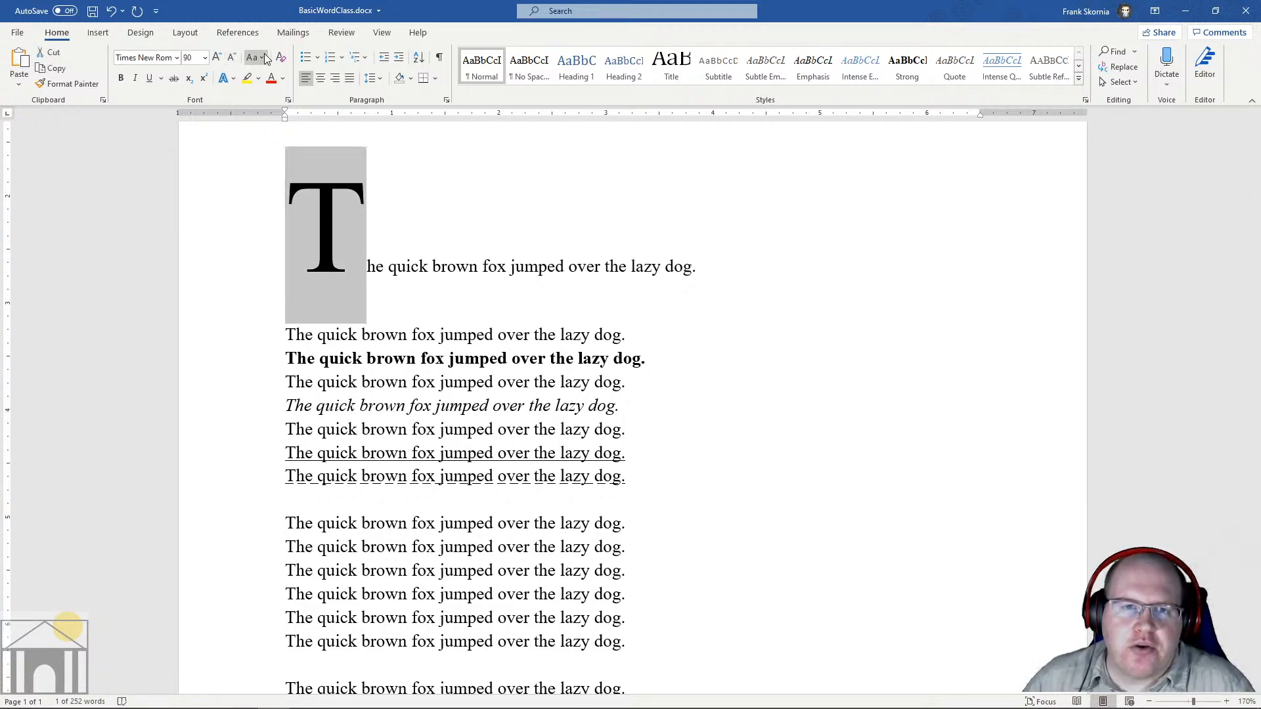
left_click(237, 57)
left_click(238, 57)
left_click(238, 58)
left_click(238, 57)
left_click(238, 57)
left_click(238, 57)
left_click(238, 57)
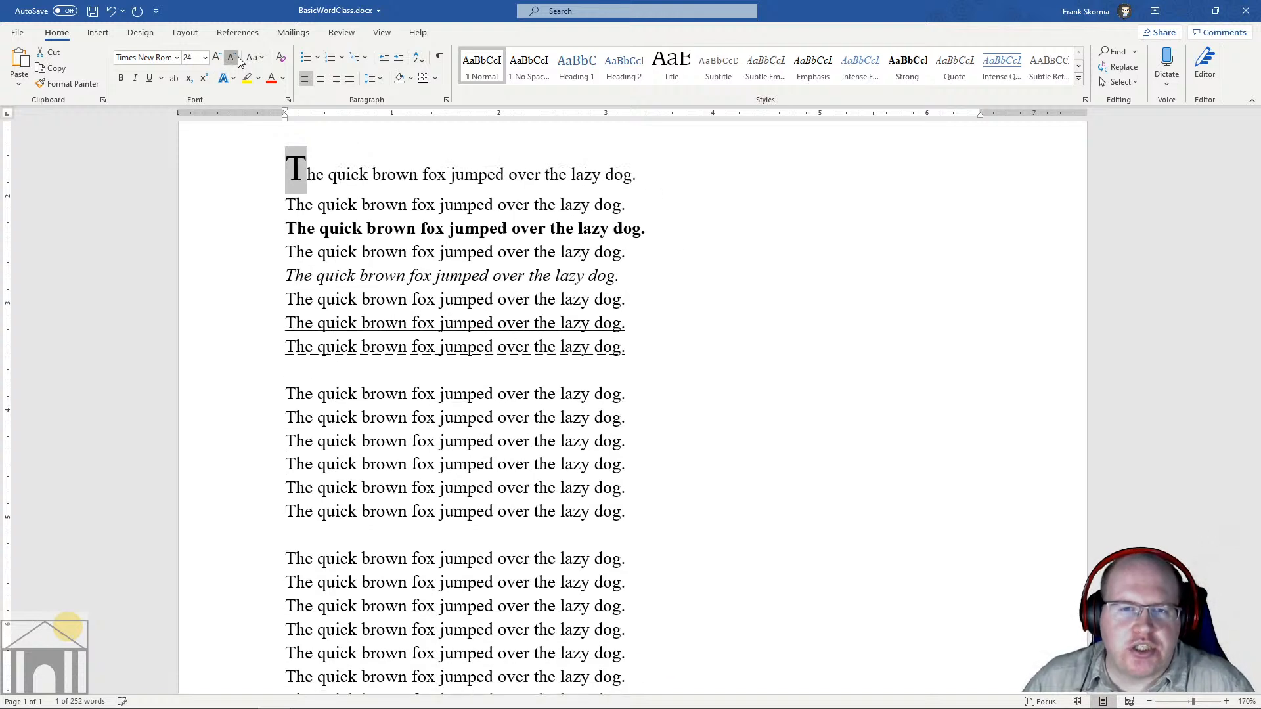
left_click(238, 58)
left_click(238, 58)
left_click(238, 57)
left_click(237, 57)
left_click(237, 57)
left_click(238, 57)
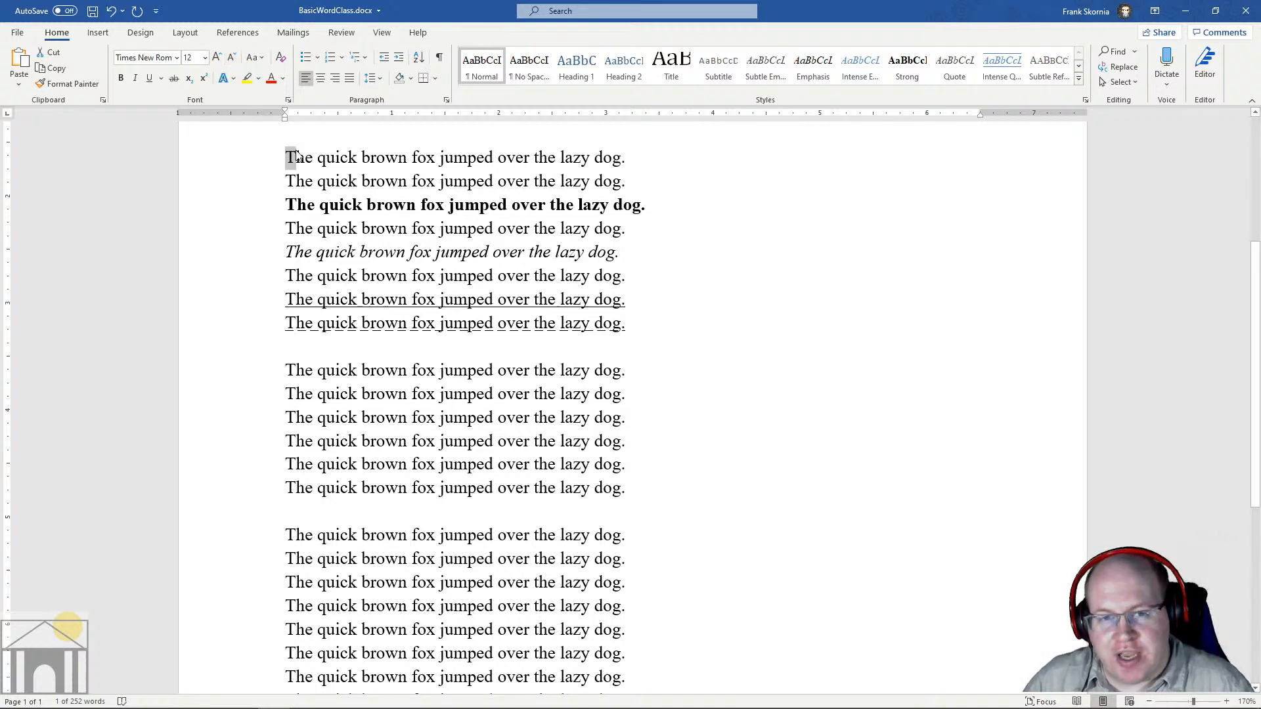
Step: Change the font of the whole second visible sentence to the theme body font Calibri
left_click_drag(286, 181, 632, 182)
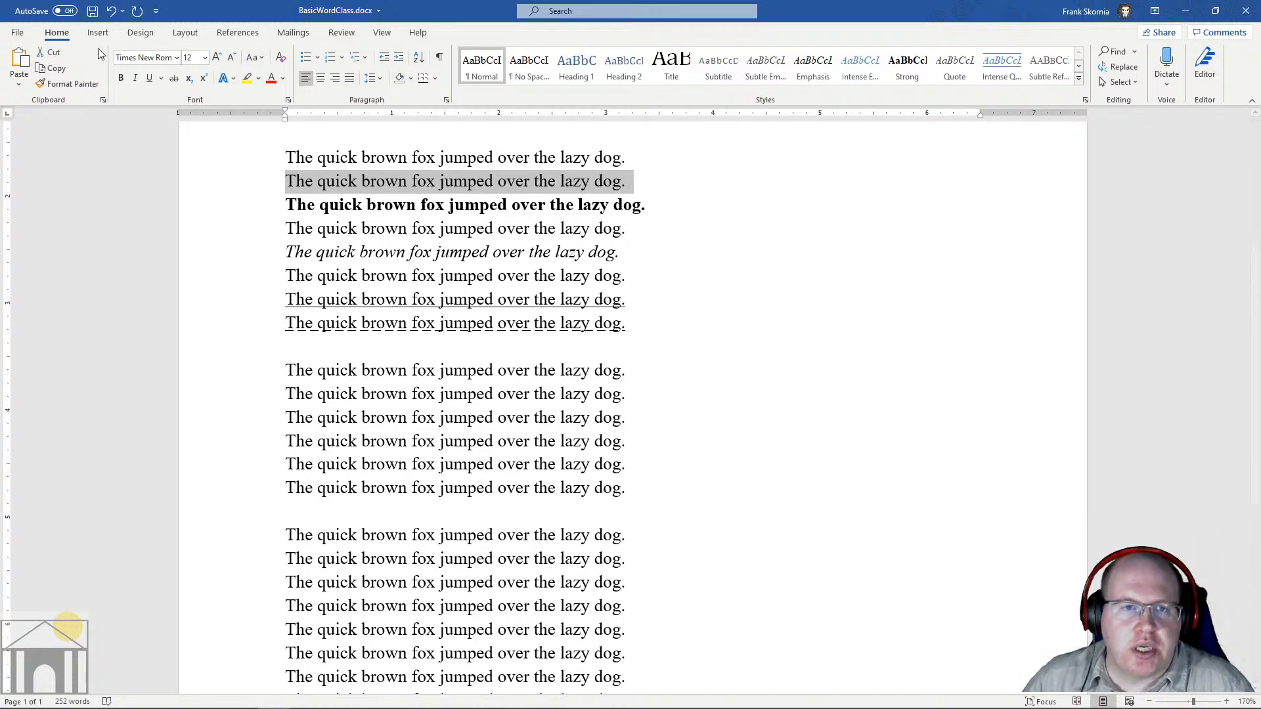
left_click(177, 58)
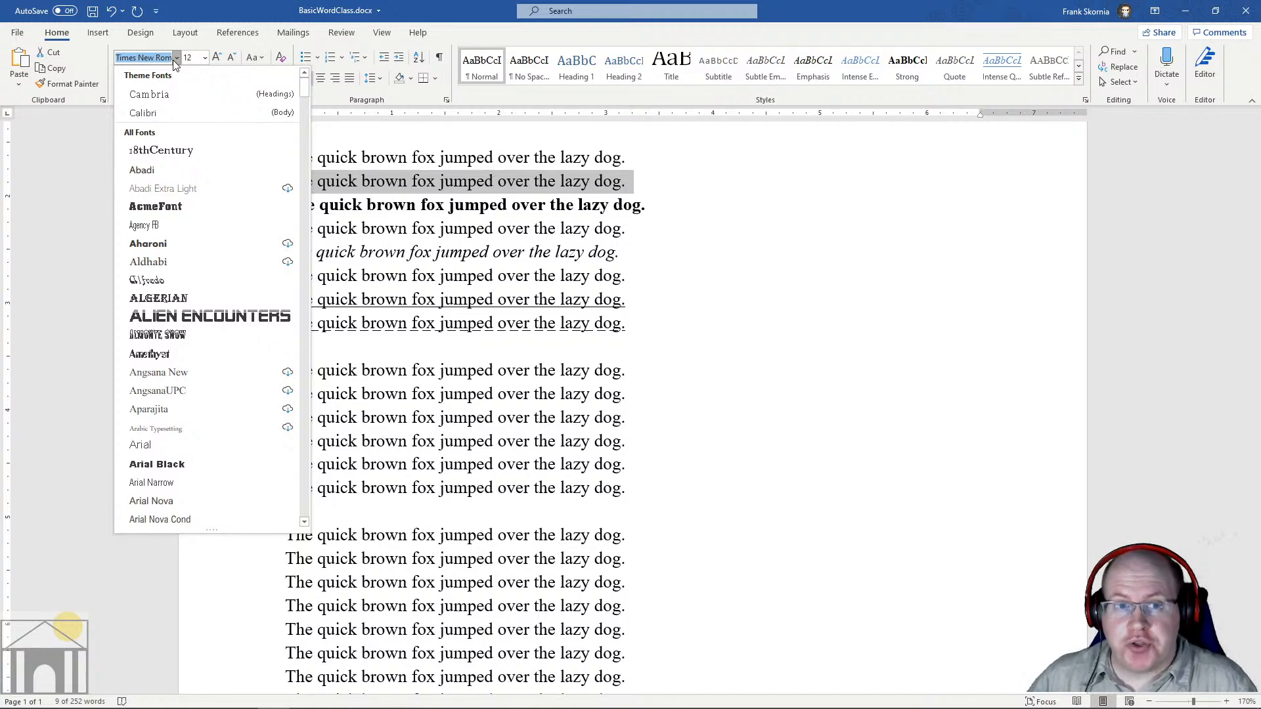
left_click(154, 113)
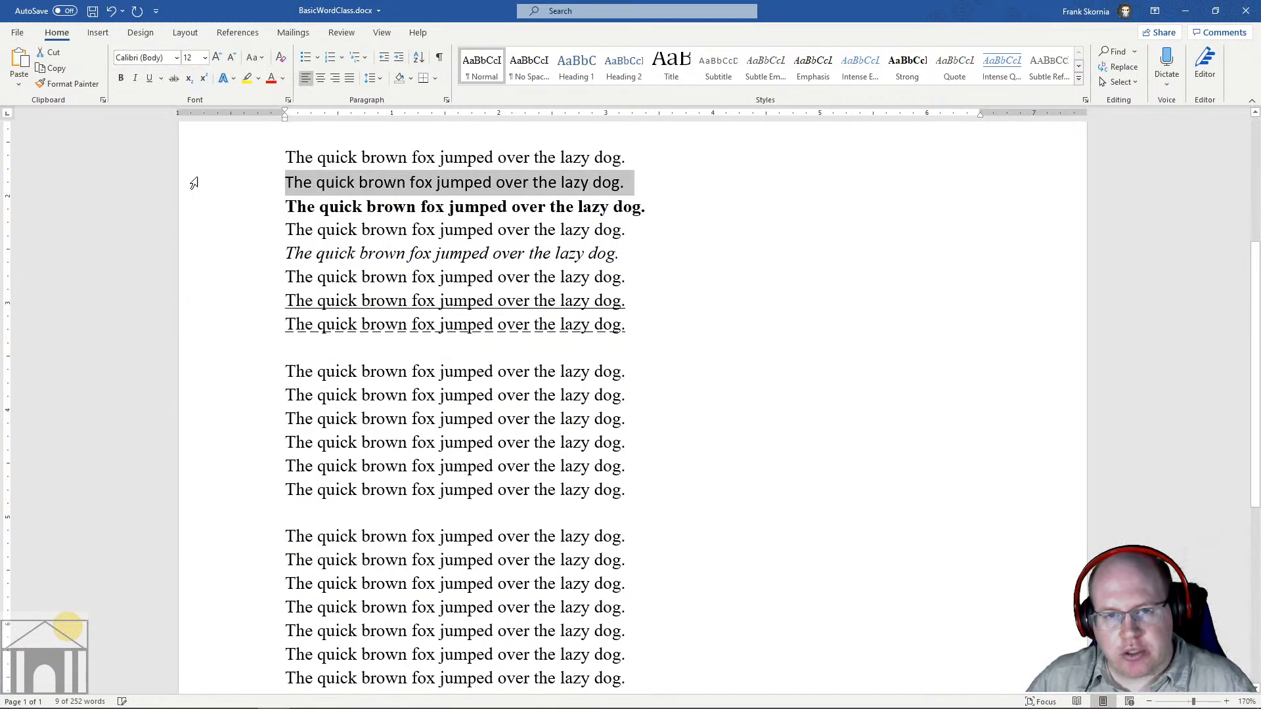
left_click(306, 206)
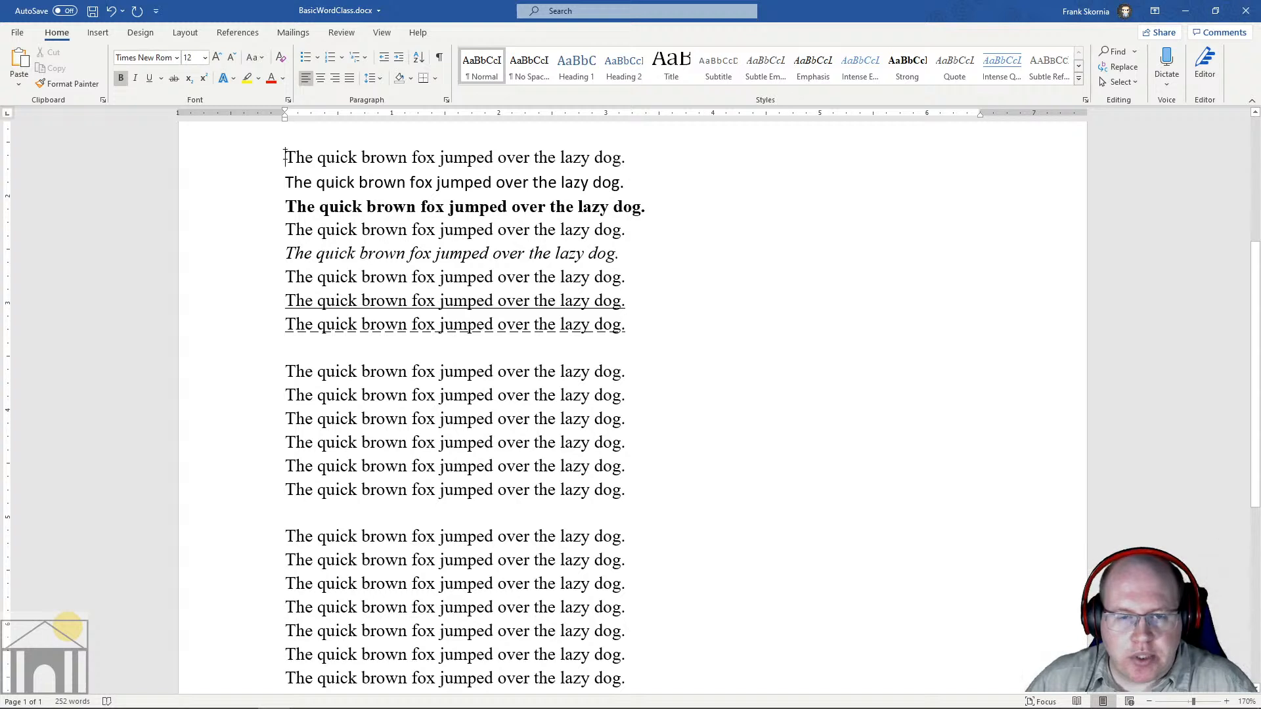
Step: Increase the font size of the first visible sentence and the word "The" in the second one to 18 pt
left_click_drag(284, 156, 309, 180)
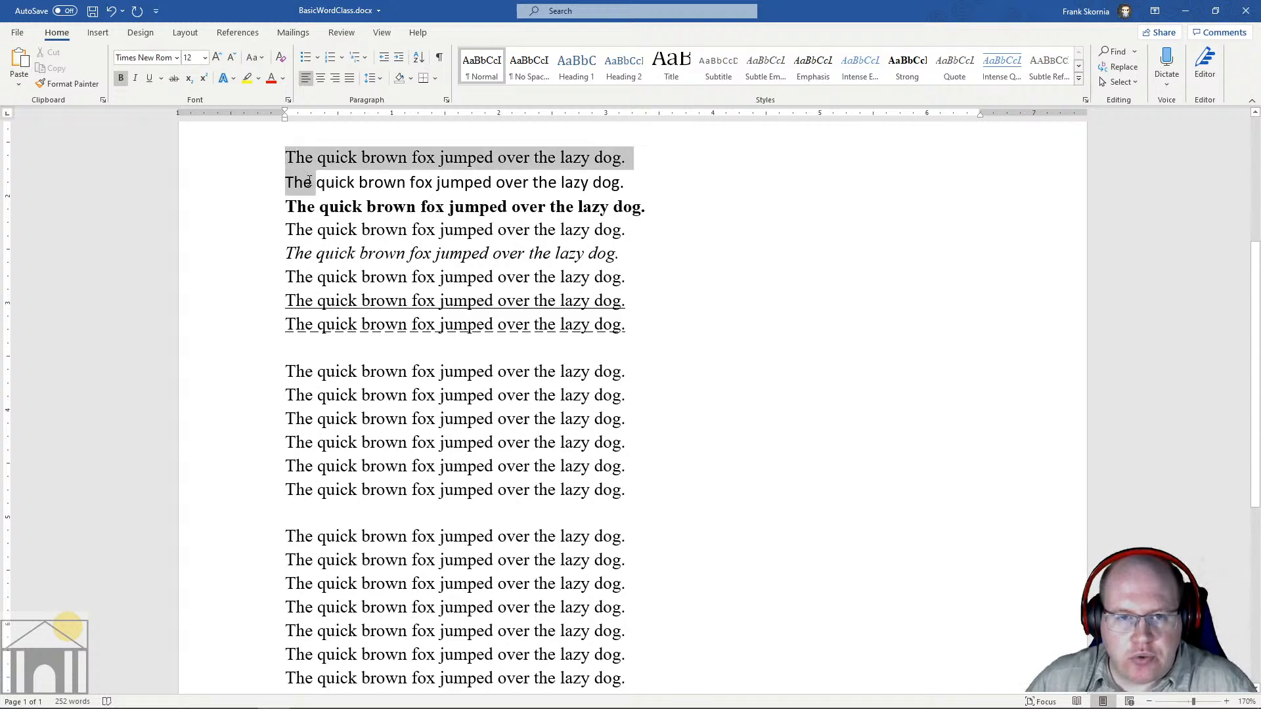
left_click(216, 57)
left_click(217, 57)
left_click(217, 57)
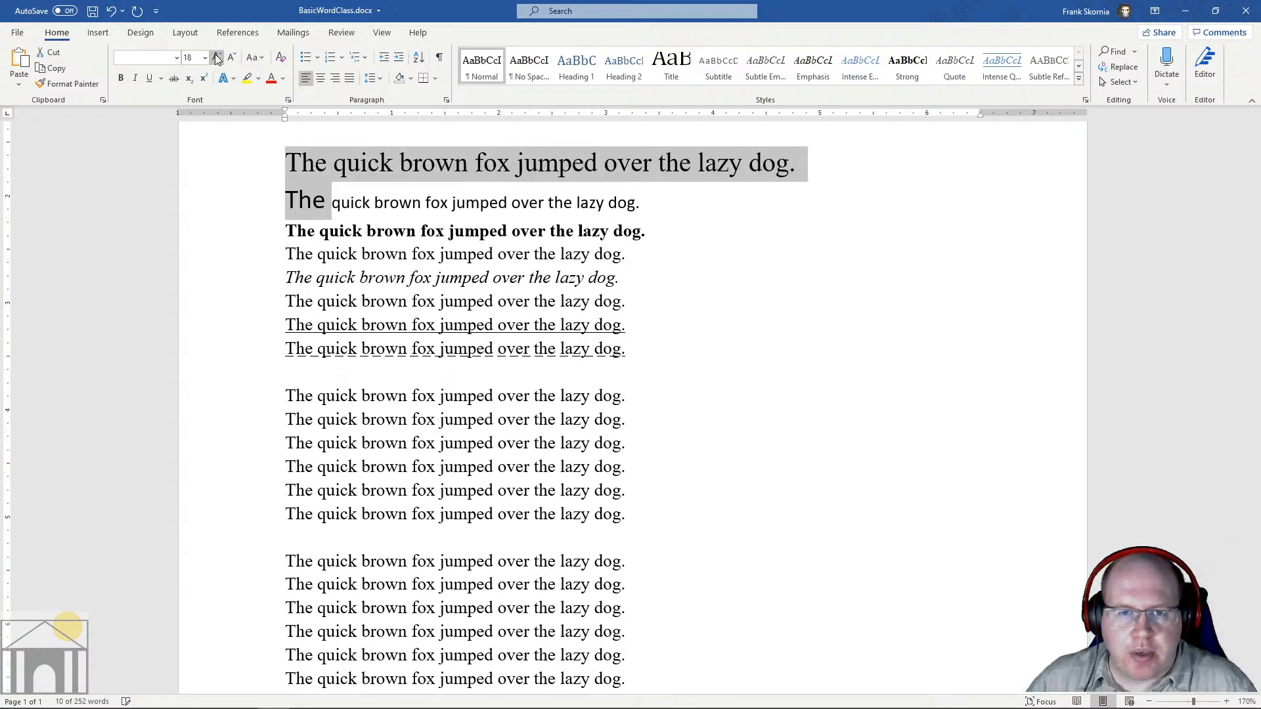
Step: Undo the font size increases on the first two visible lines and the Calibri font change on the second sentence
left_click(352, 197)
left_click_drag(287, 160, 313, 179)
key("ctrl+shift+comma")
key("ctrl+shift+comma")
key("ctrl+shift+comma")
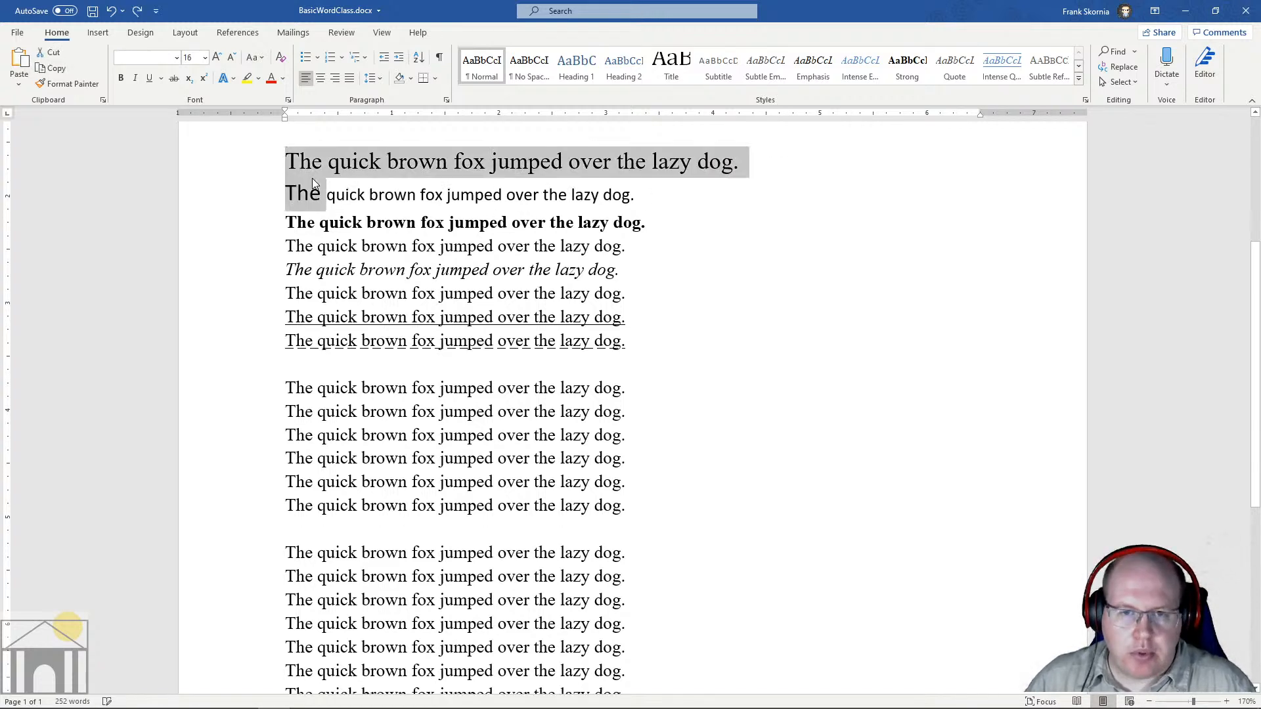
key("ctrl+z")
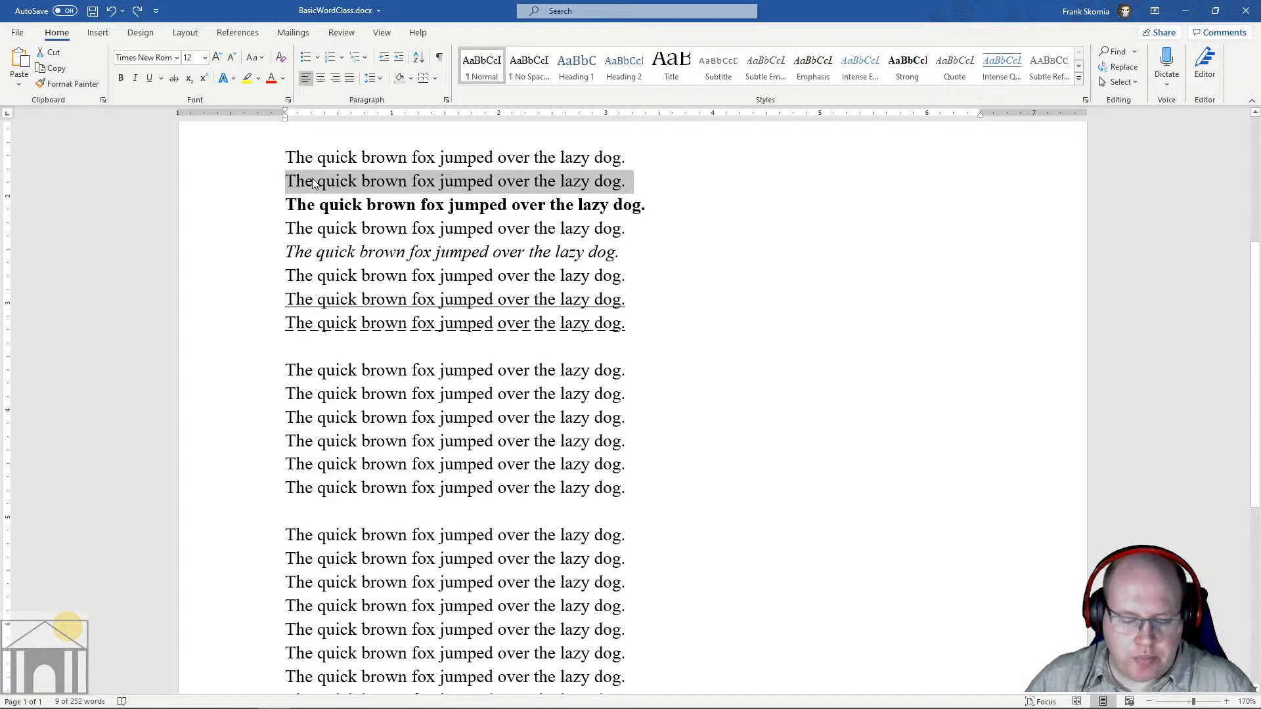
Step: Redo the Calibri font change on the second visible sentence and resize the first two visible sentences stepwise to 24 pt
key("ctrl+y")
left_click_drag(287, 158, 630, 183)
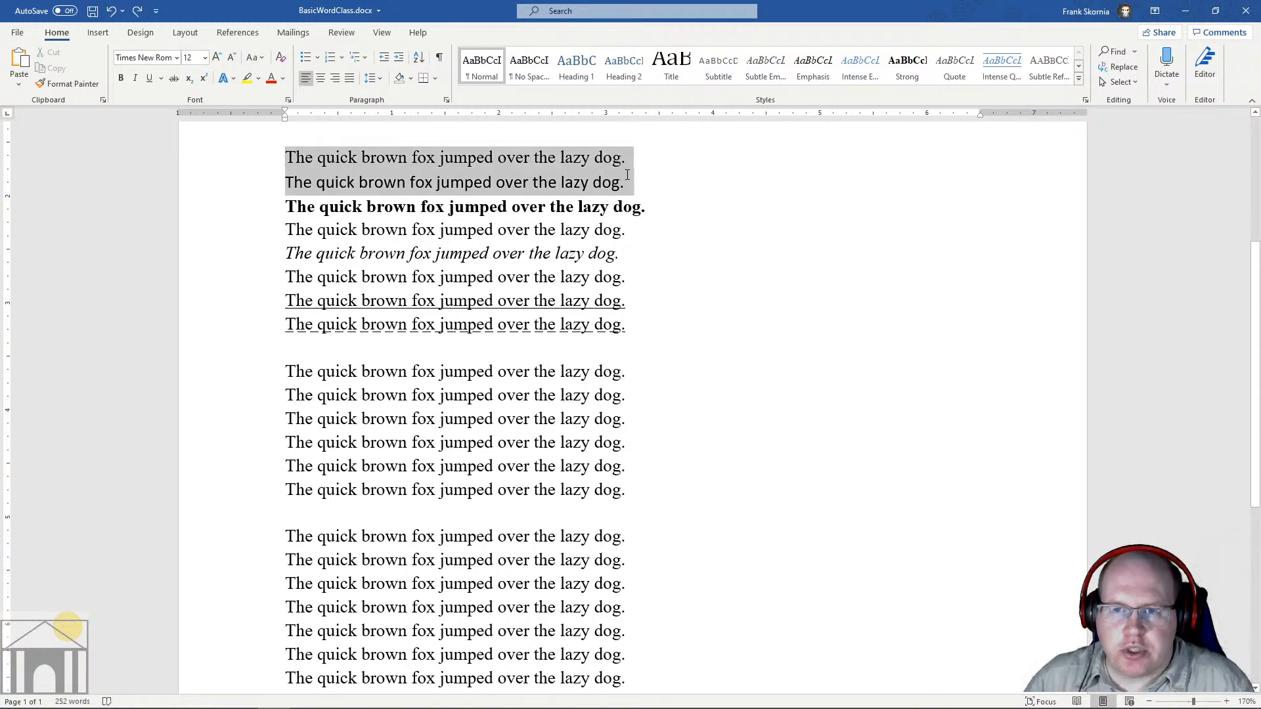
left_click(217, 58)
left_click(217, 58)
left_click(217, 58)
left_click(218, 58)
left_click(218, 58)
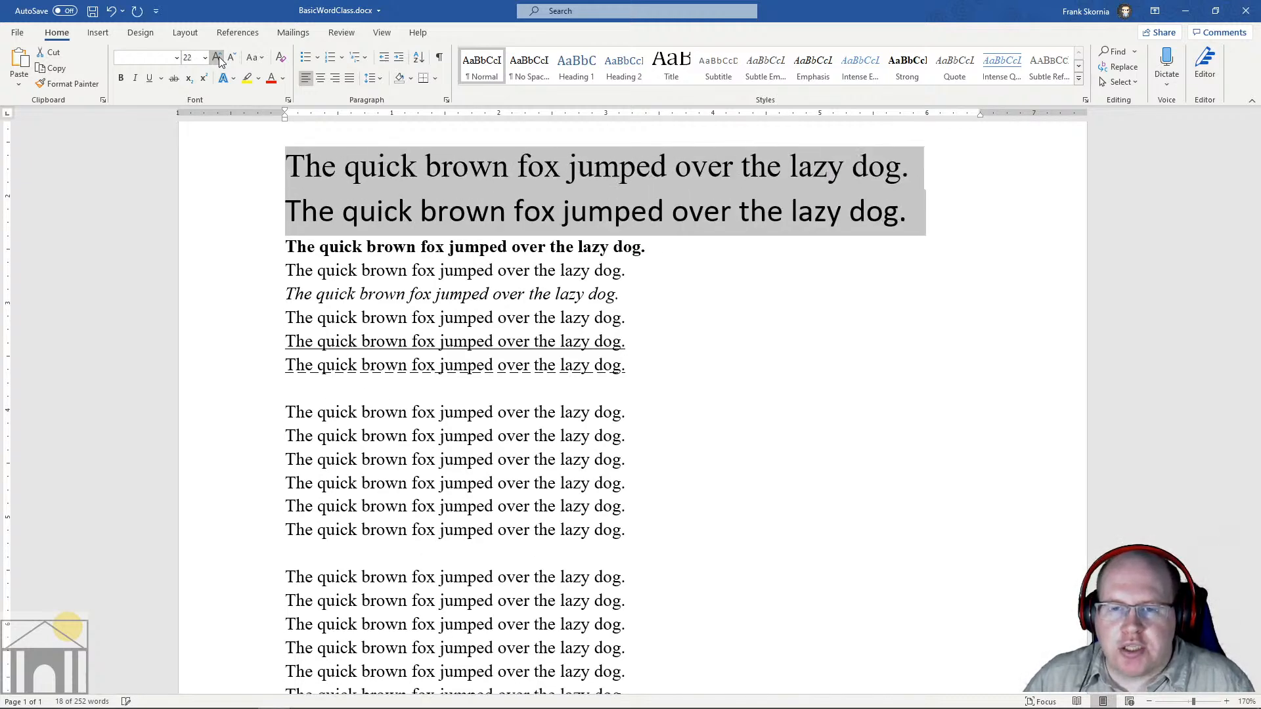
left_click(217, 58)
left_click(218, 57)
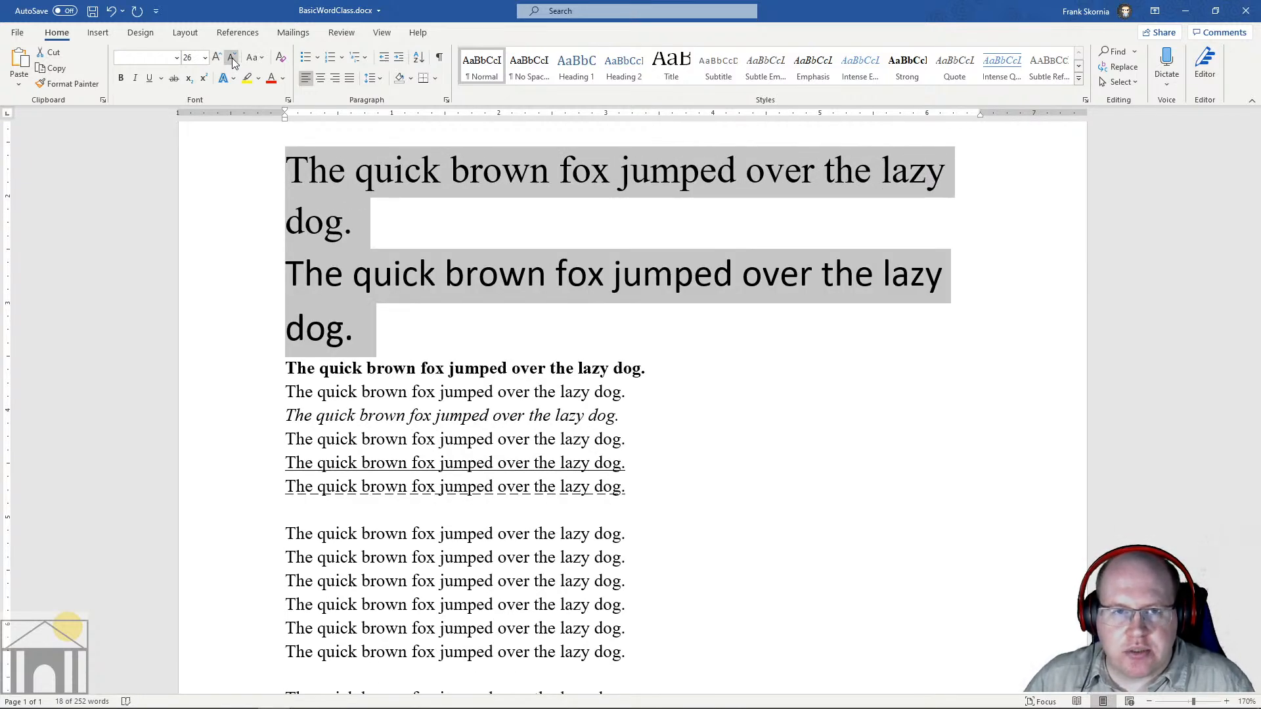
left_click(234, 58)
left_click(336, 279)
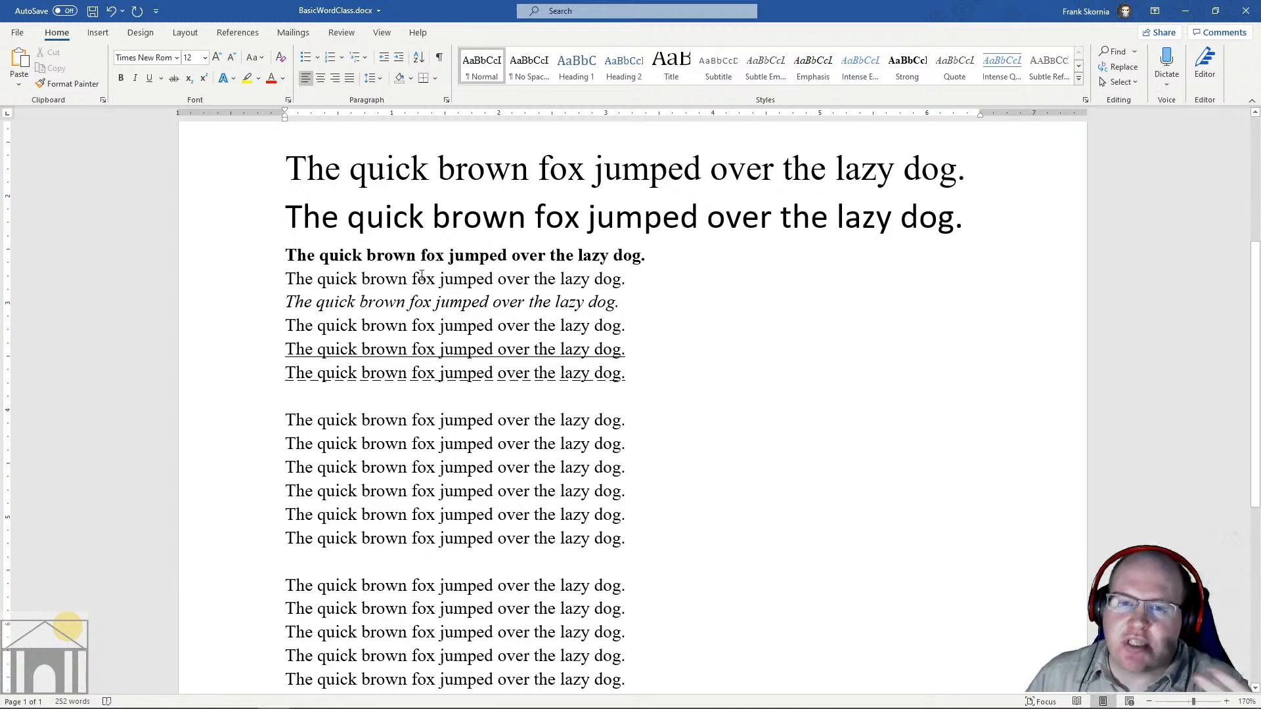
Step: Change the font of the second sentence in the second group to Edwardian Script ITC
left_click_drag(290, 442, 632, 445)
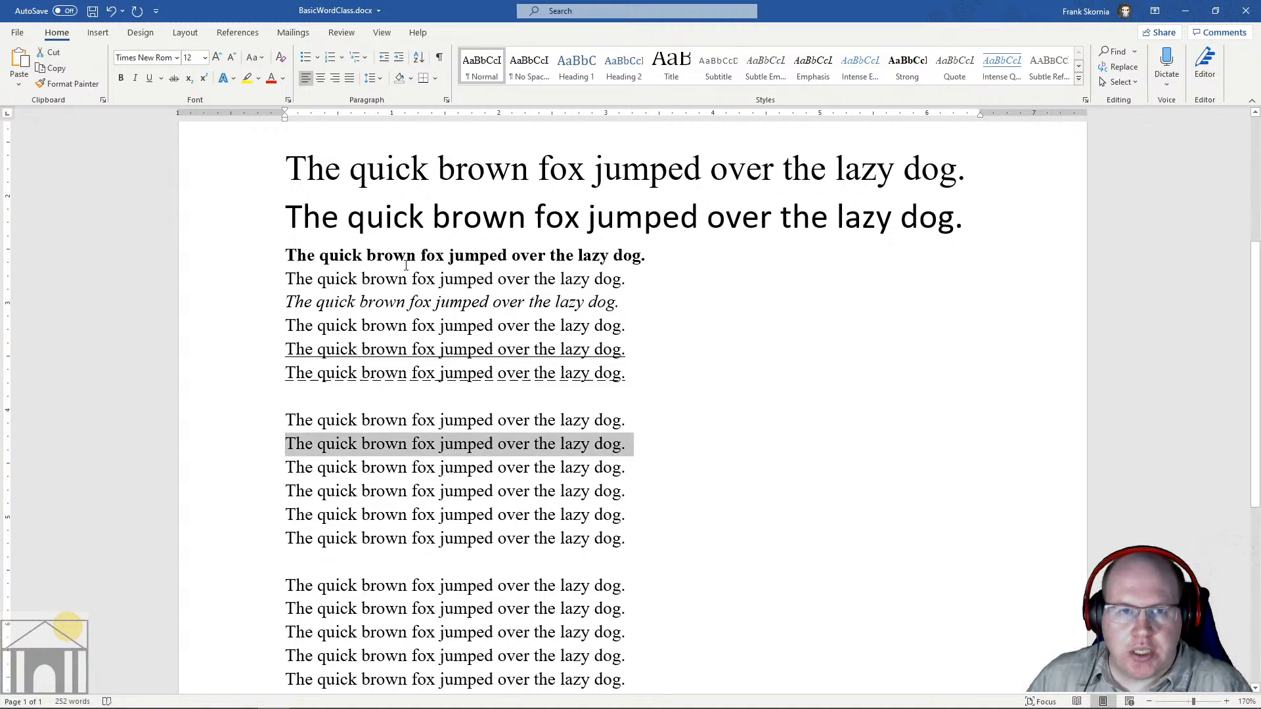
left_click(176, 58)
scroll(197, 328, "down", 5)
scroll(202, 370, "down", 20)
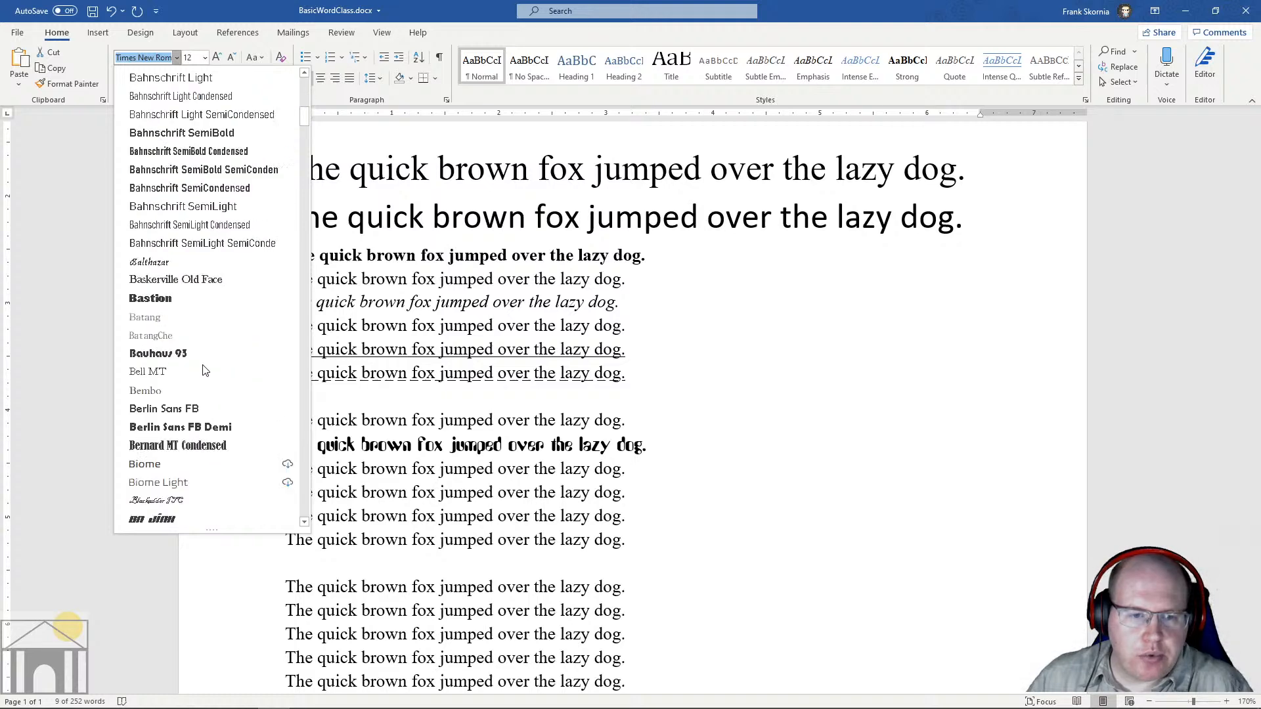
scroll(201, 368, "down", 15)
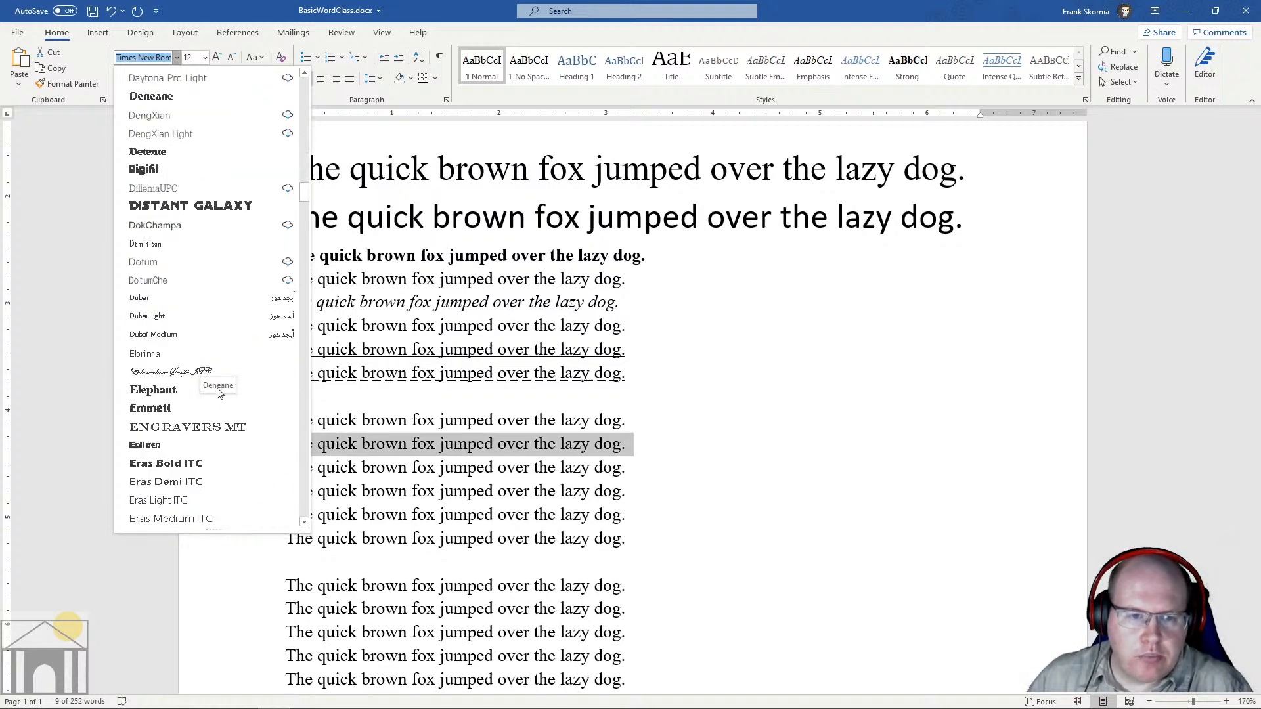
left_click(169, 372)
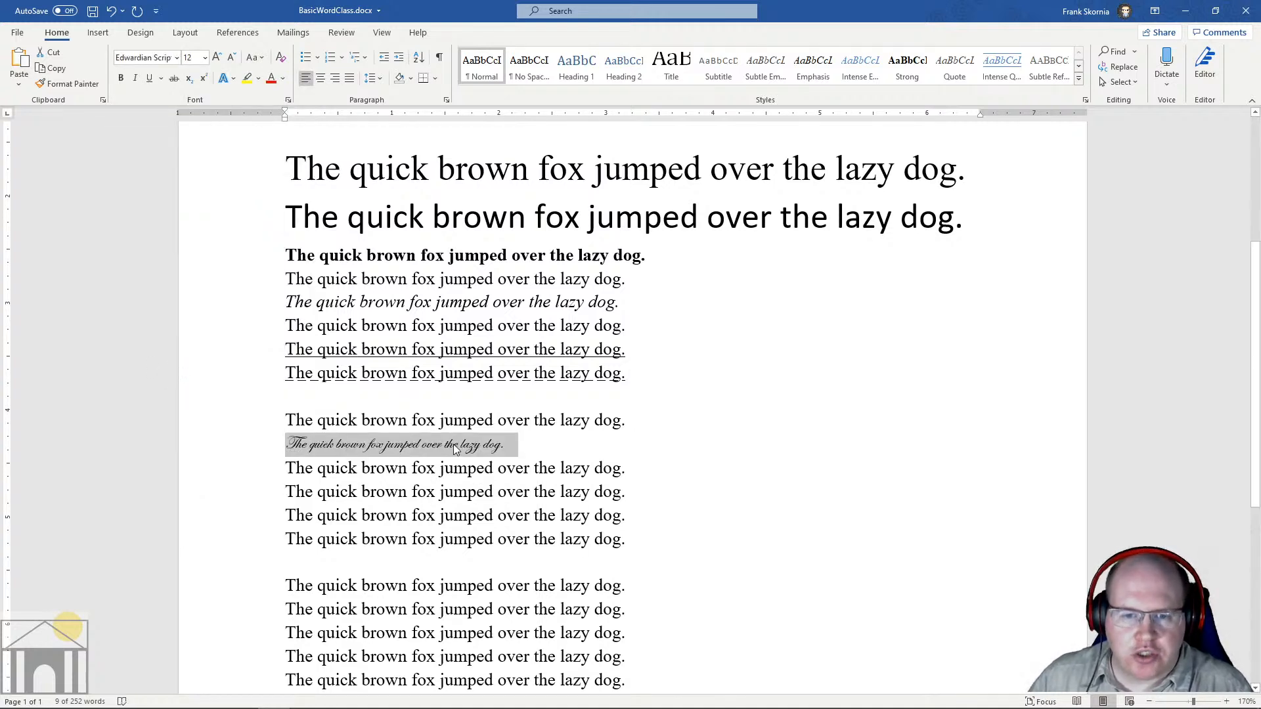
Step: Increase the font size of the Edwardian Script sentence to 16 pt
left_click_drag(528, 458, 286, 437)
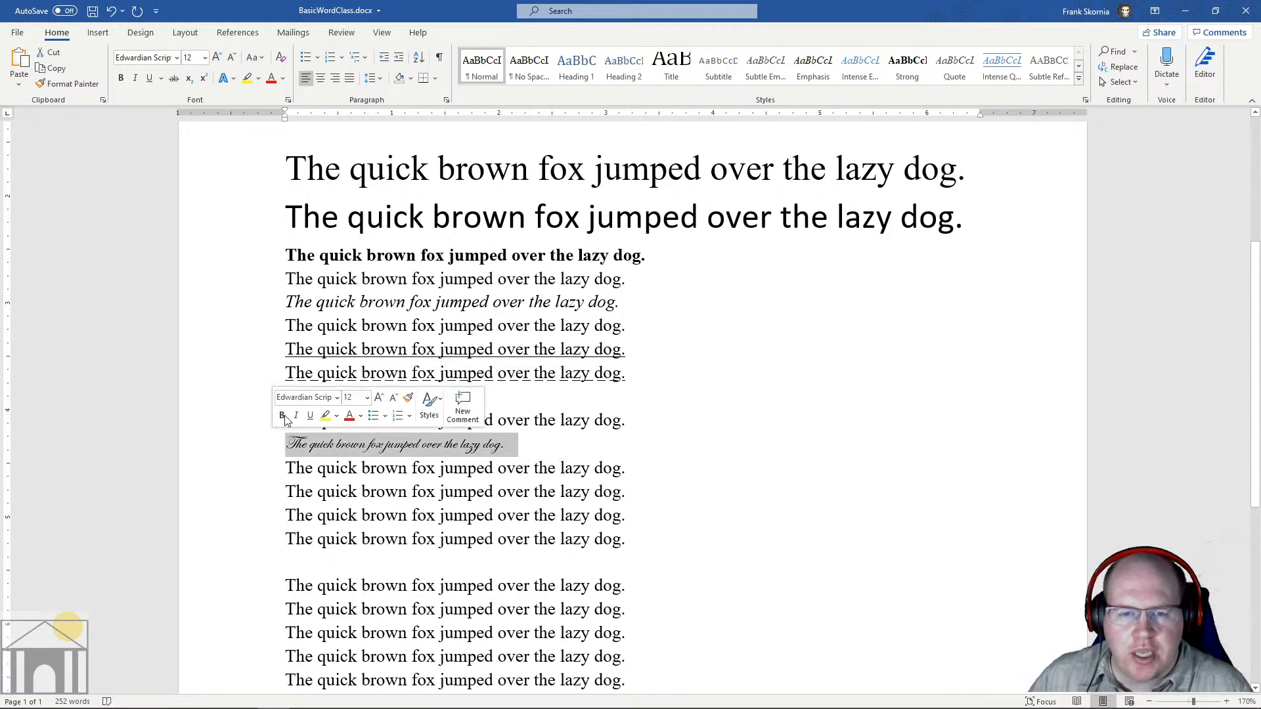
left_click(216, 58)
left_click(217, 58)
left_click(595, 474)
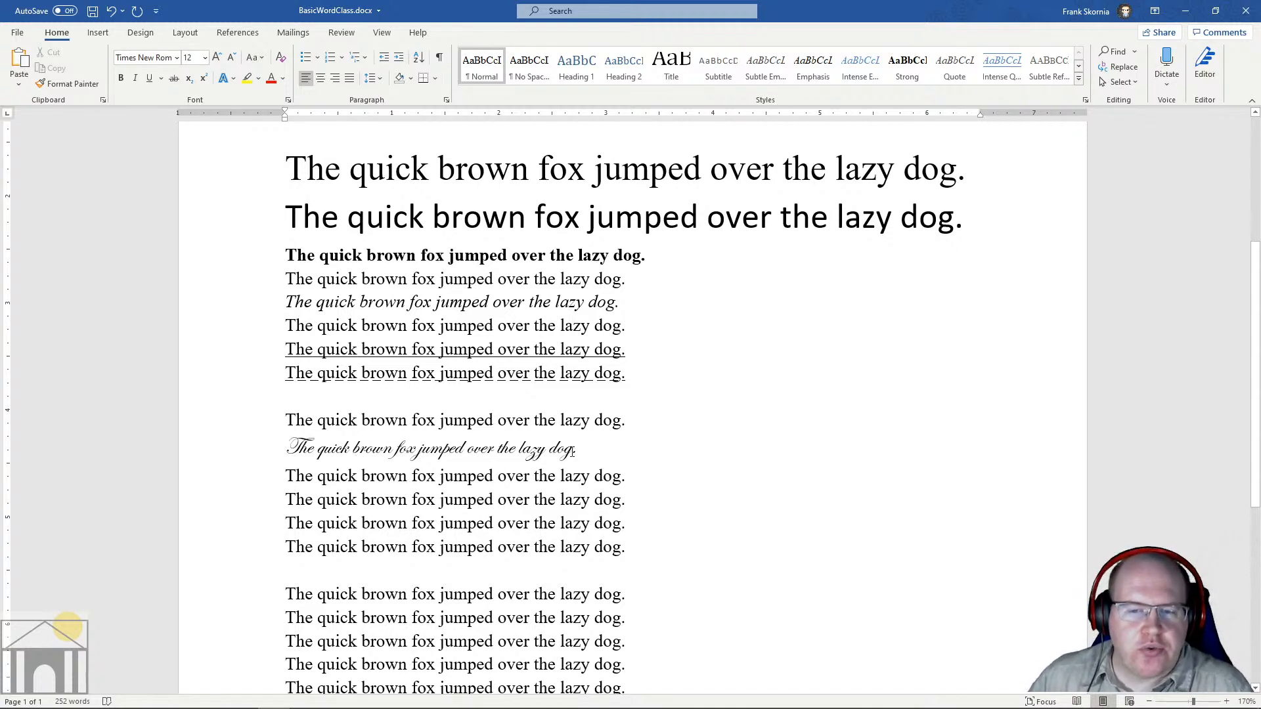
left_click_drag(574, 451, 317, 450)
left_click(341, 451)
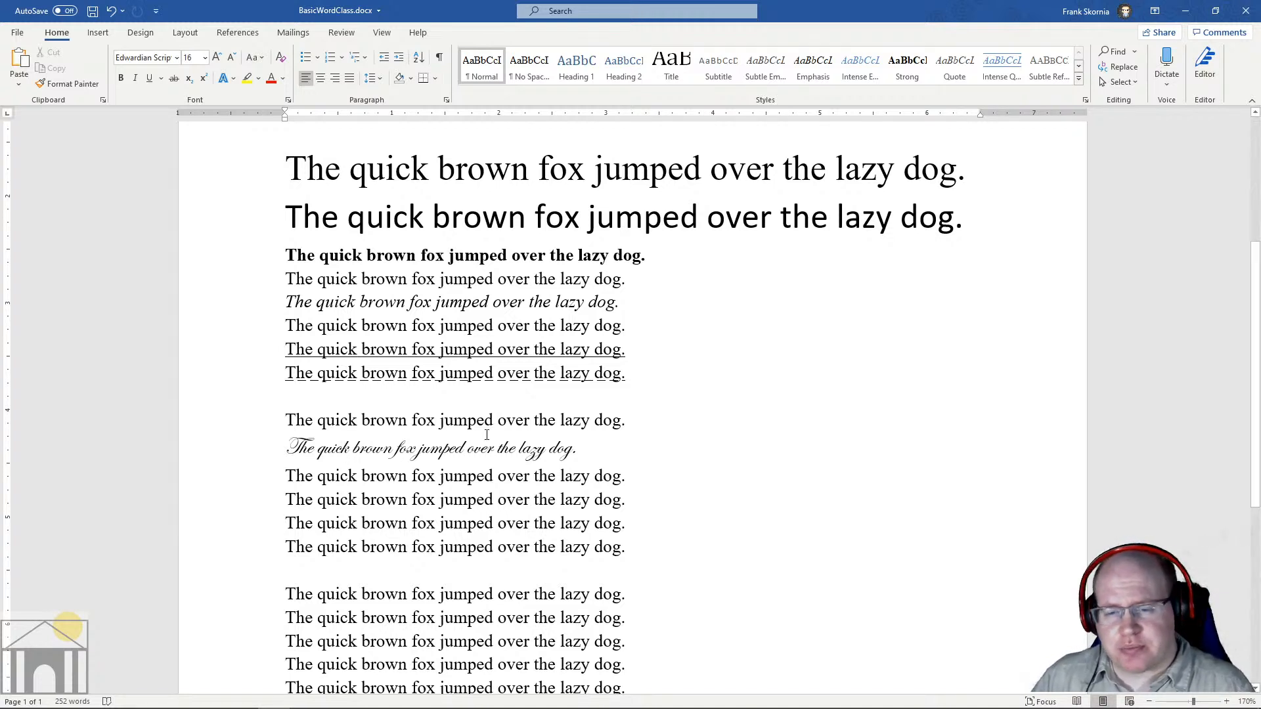
left_click_drag(289, 448, 496, 453)
left_click(501, 453)
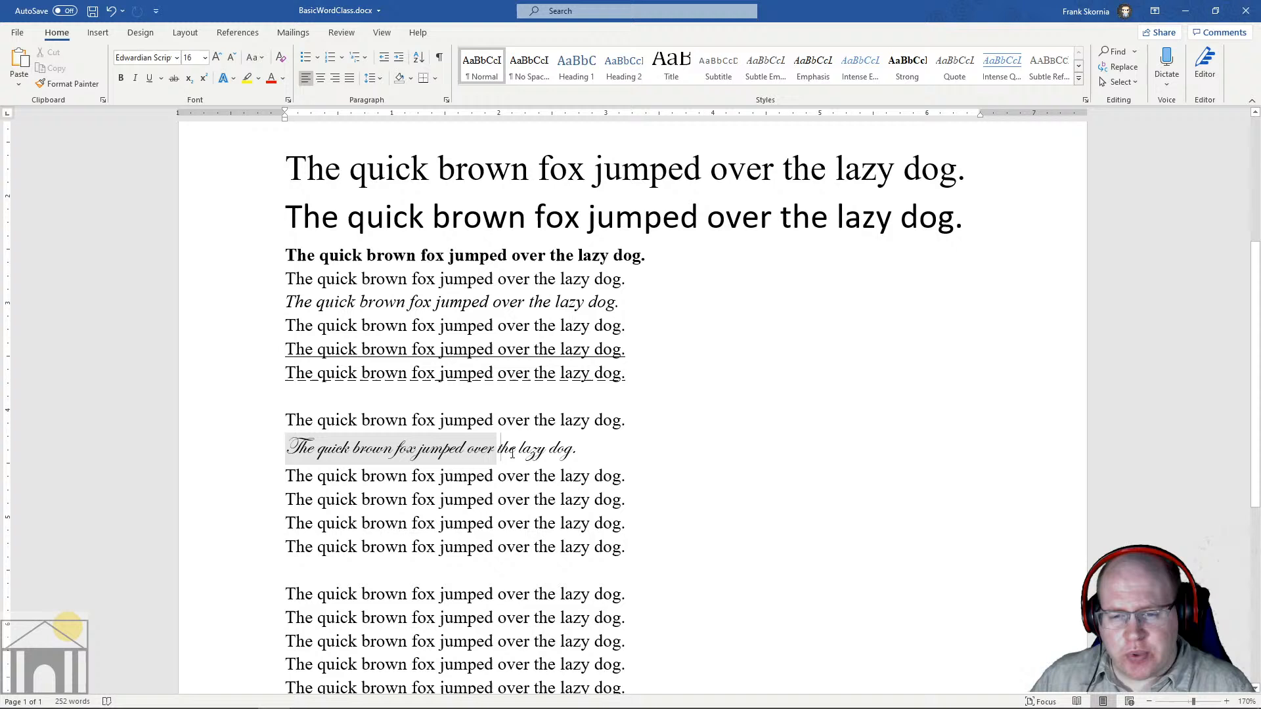
left_click(589, 454)
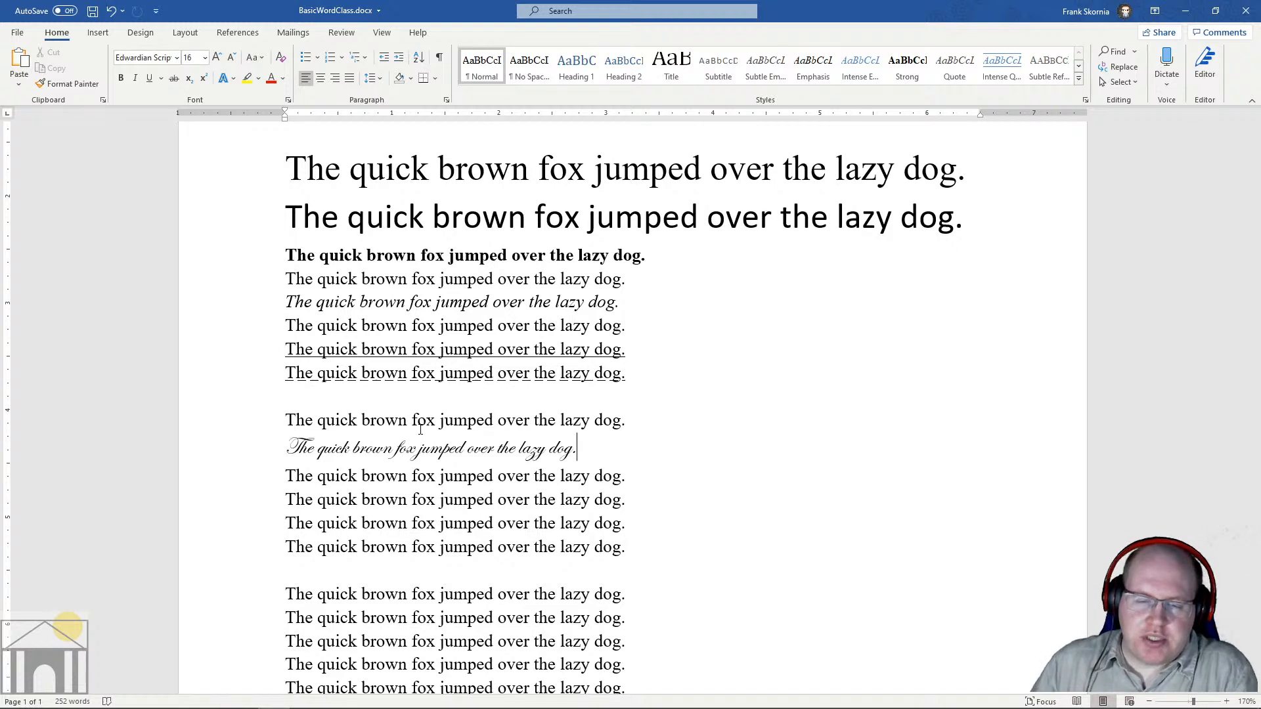
left_click(622, 524)
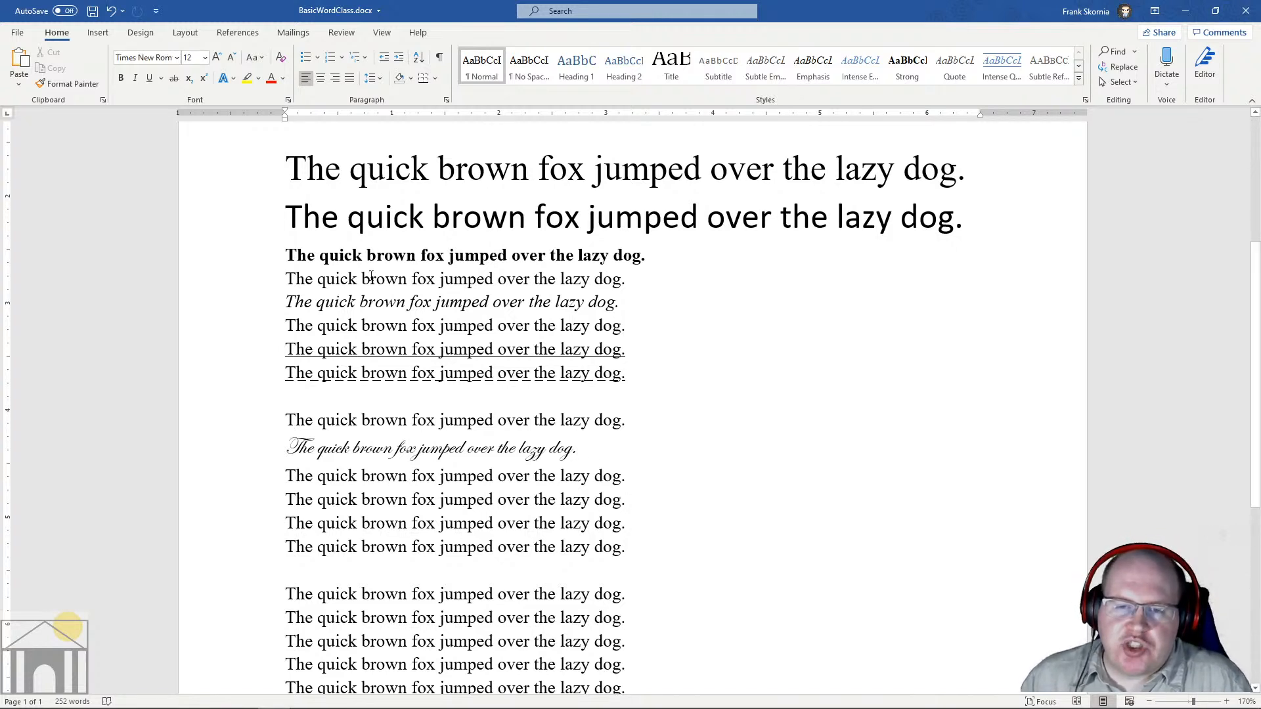
left_click_drag(319, 256, 503, 257)
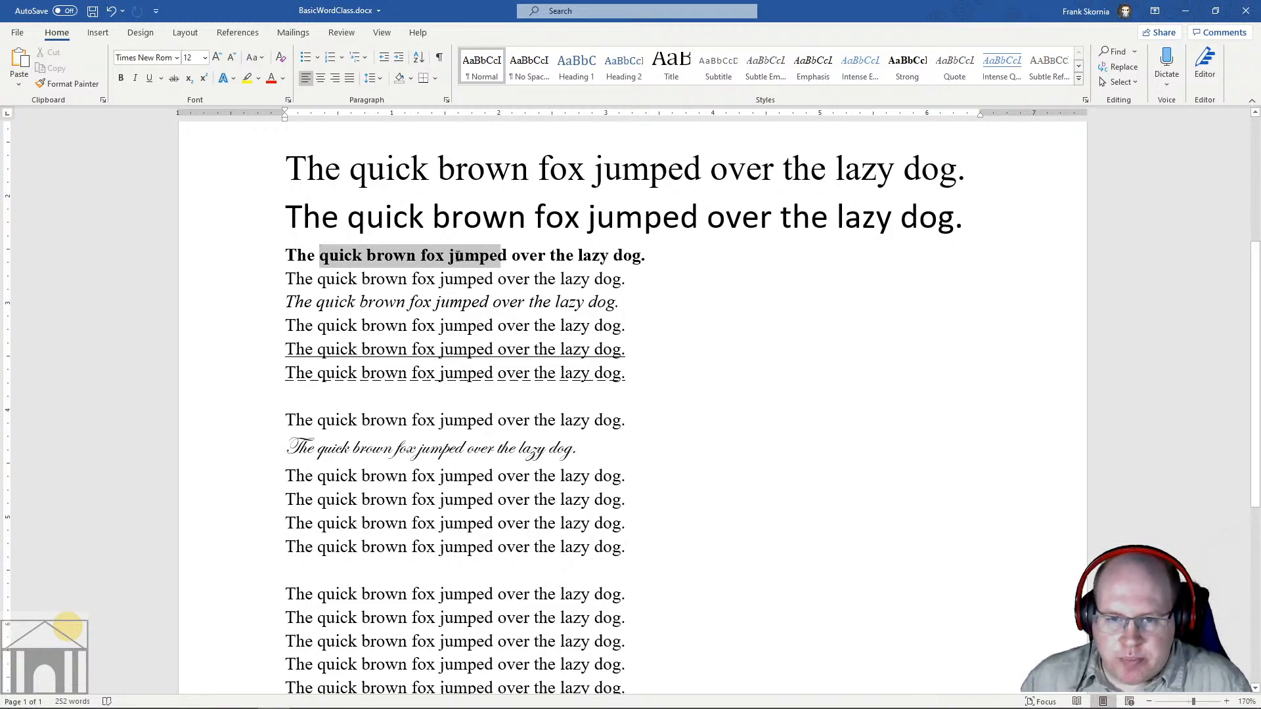
left_click_drag(321, 303, 402, 302)
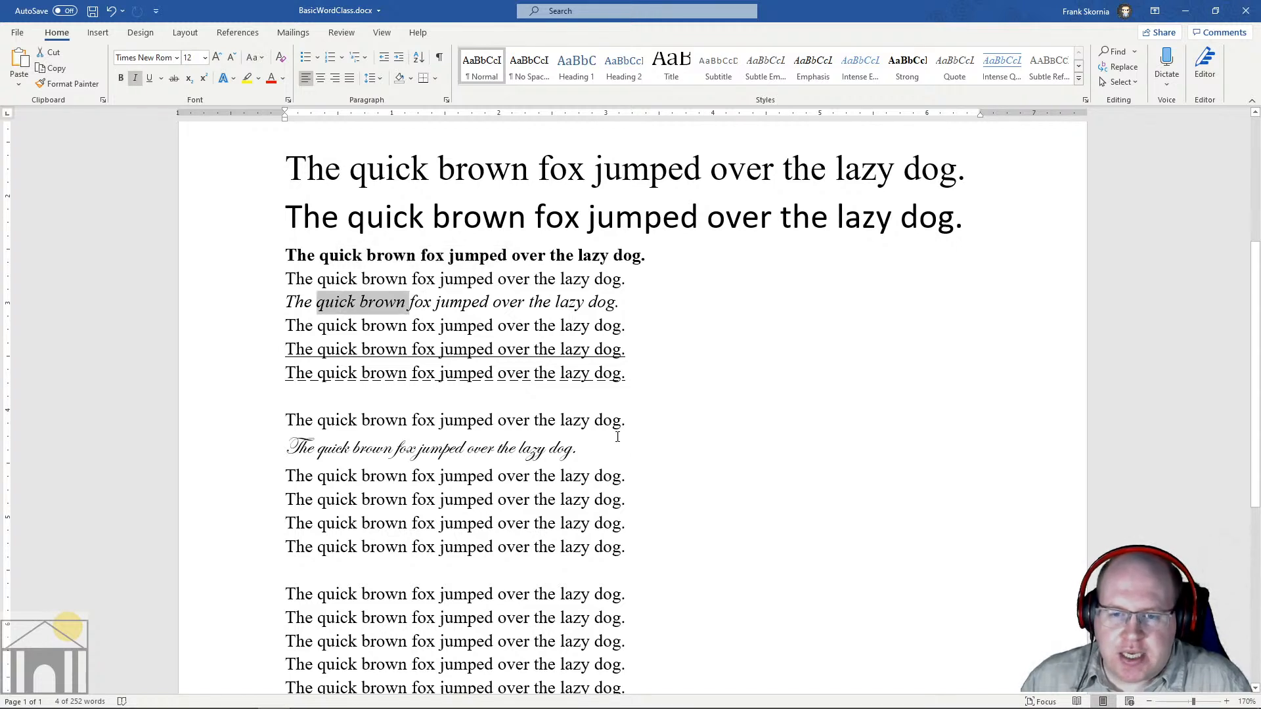
left_click(591, 448)
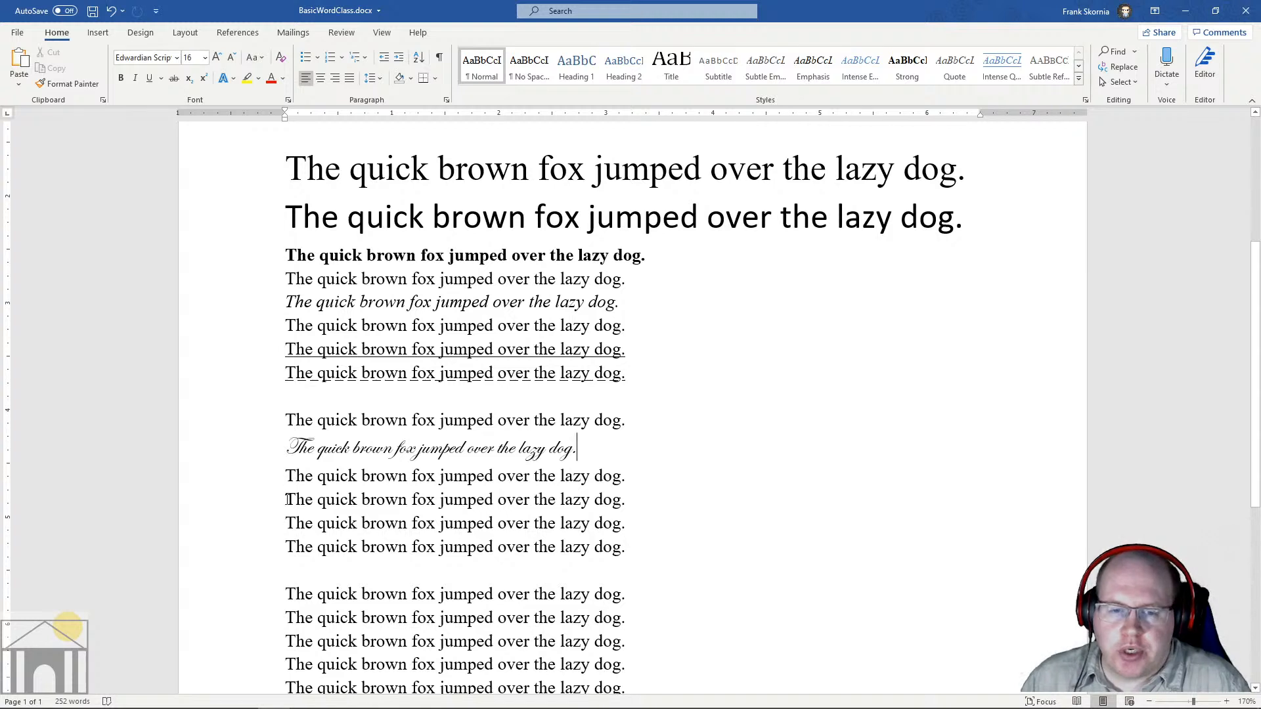
Step: Change the font of the fourth sentence in the second group to November
left_click_drag(287, 501, 629, 505)
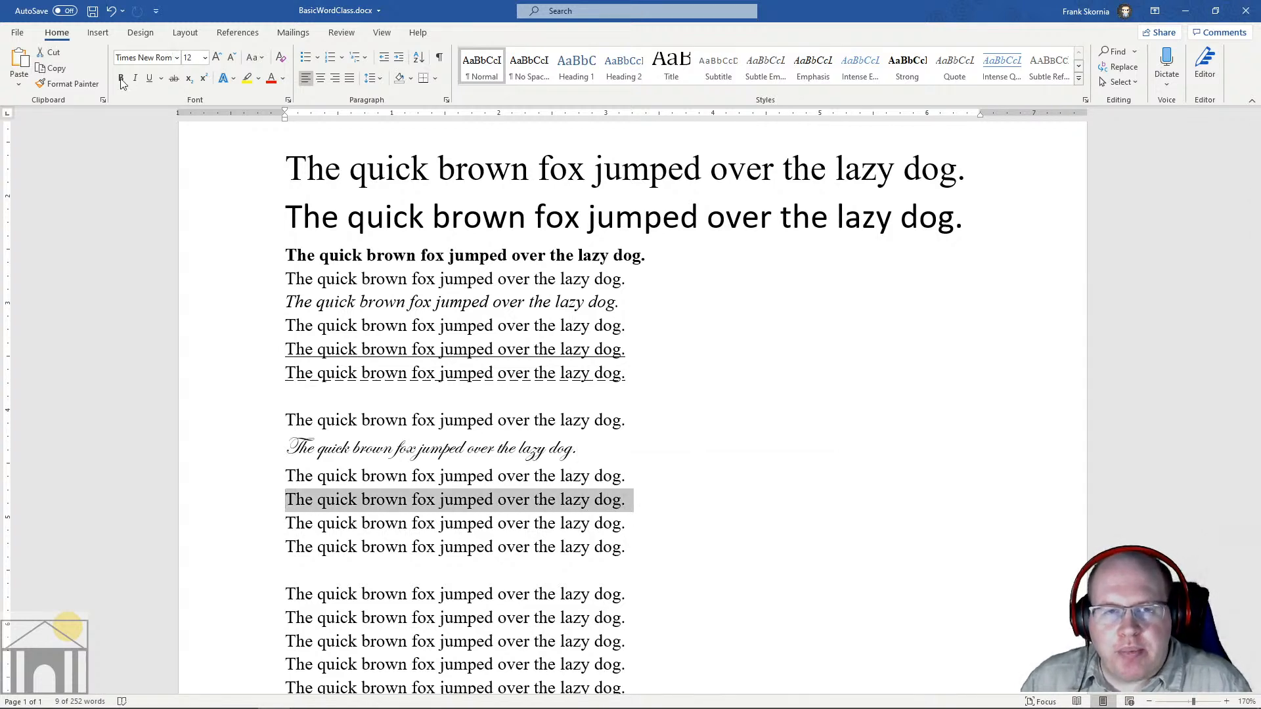
left_click(178, 58)
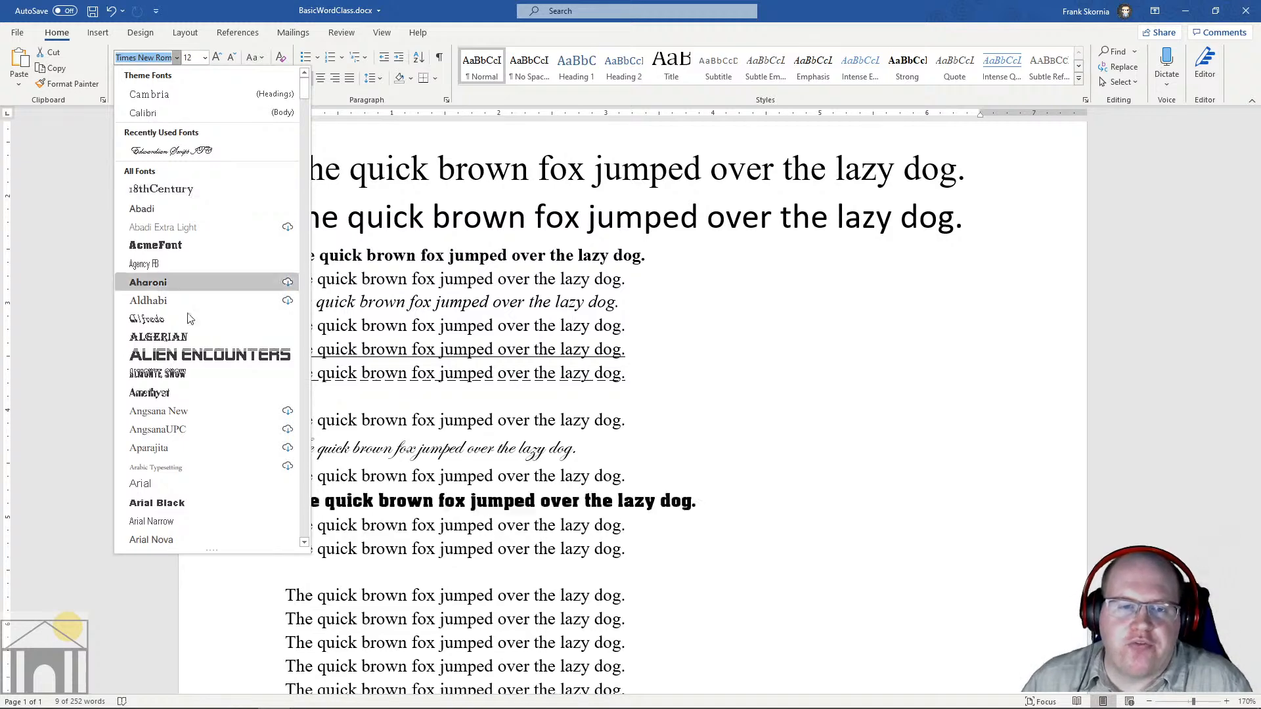
left_click_drag(304, 87, 279, 187)
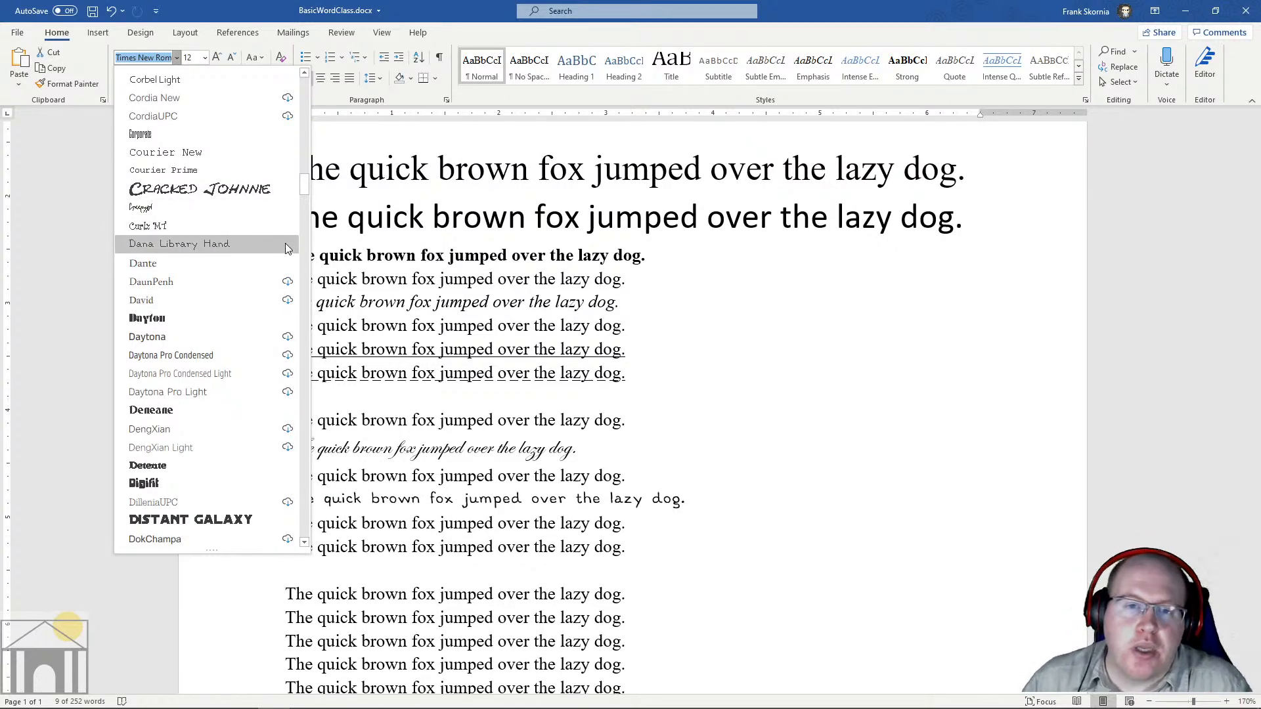
left_click_drag(305, 193, 307, 275)
scroll(294, 337, "down", 8)
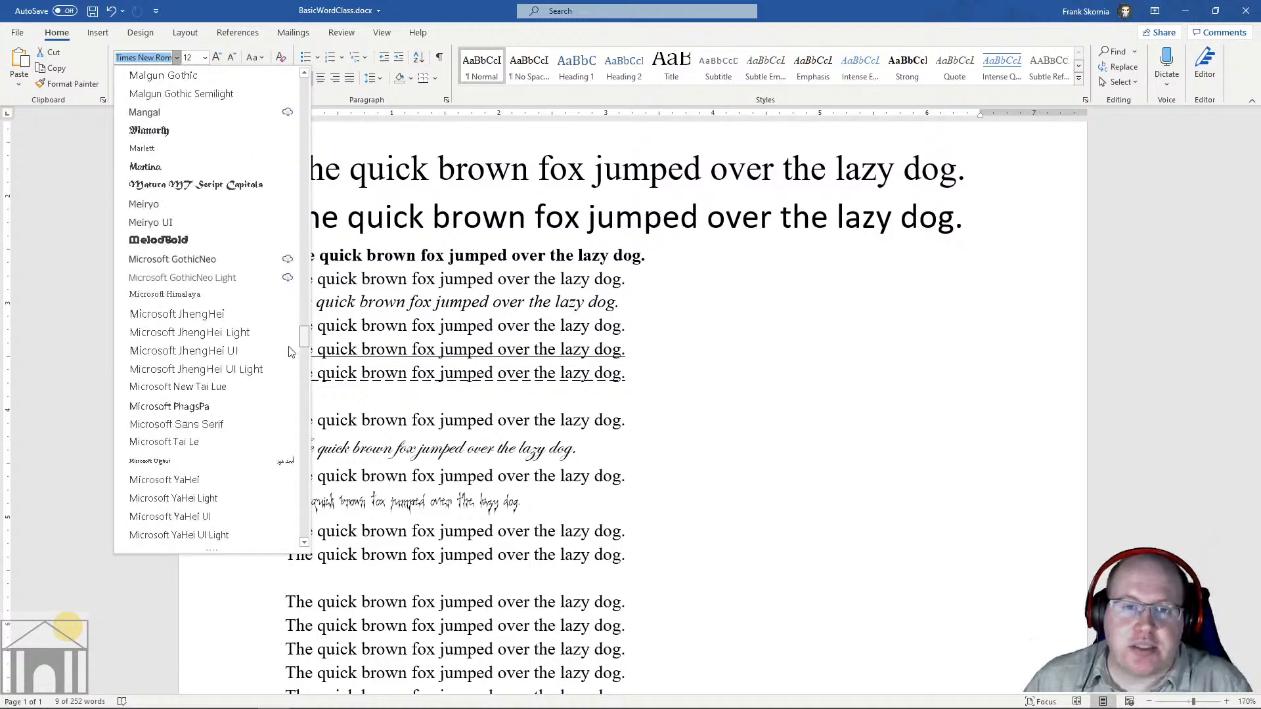
scroll(287, 356, "down", 15)
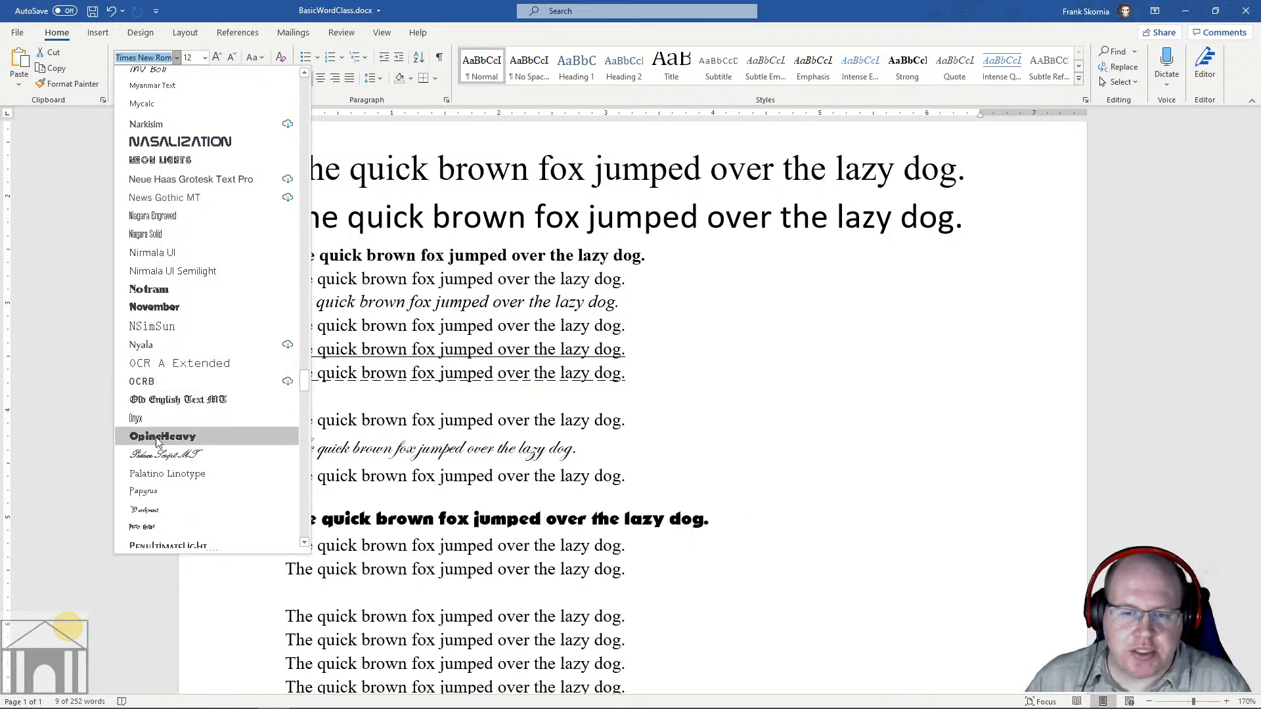
left_click(142, 309)
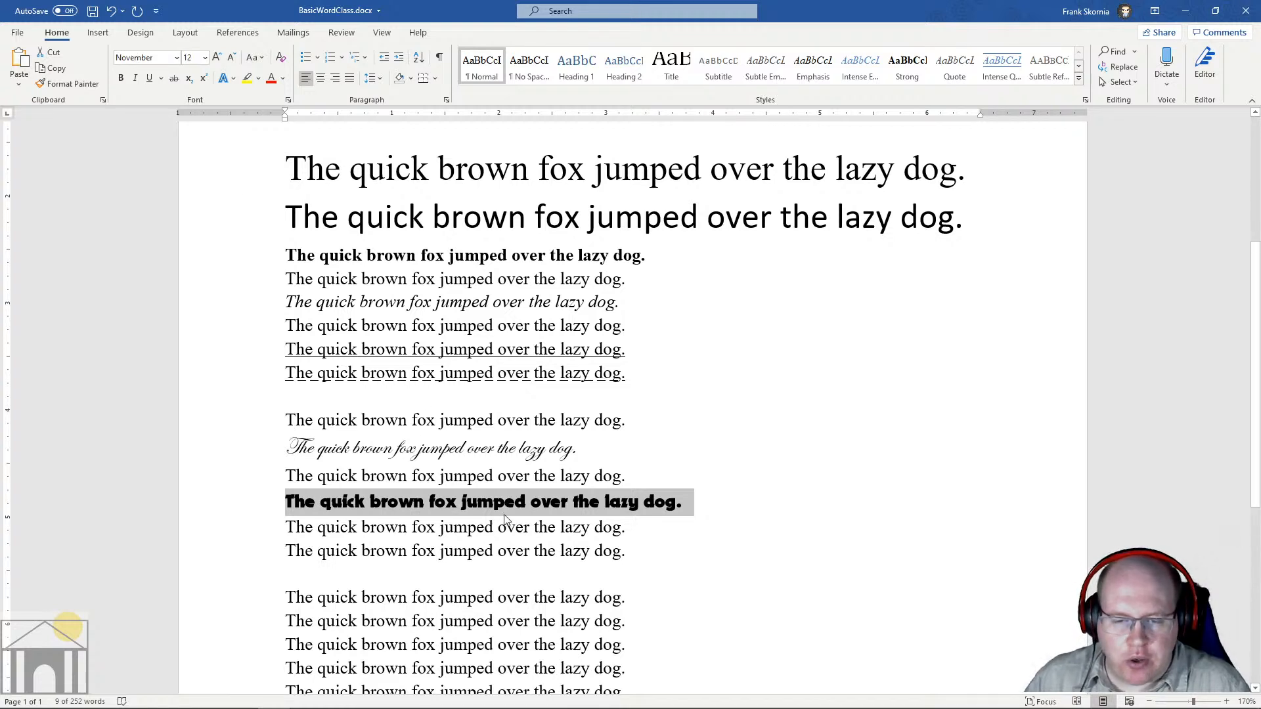
left_click(444, 474)
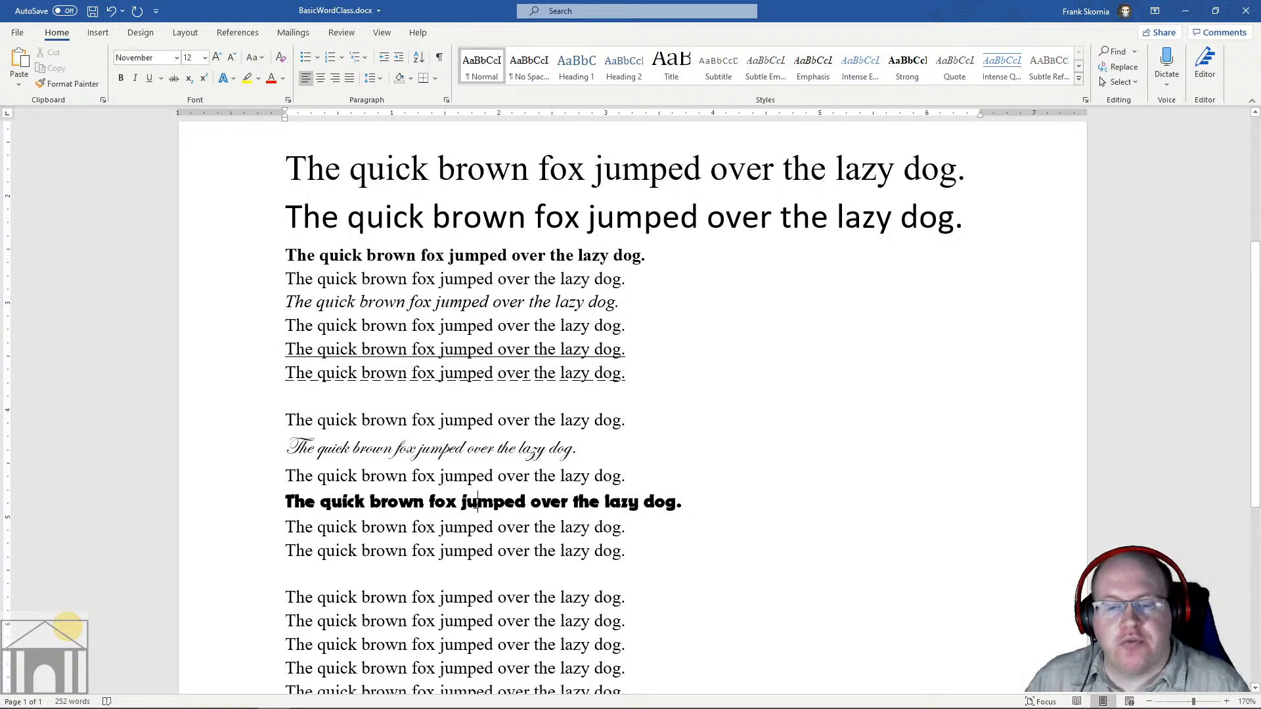
left_click(467, 449)
left_click(479, 420)
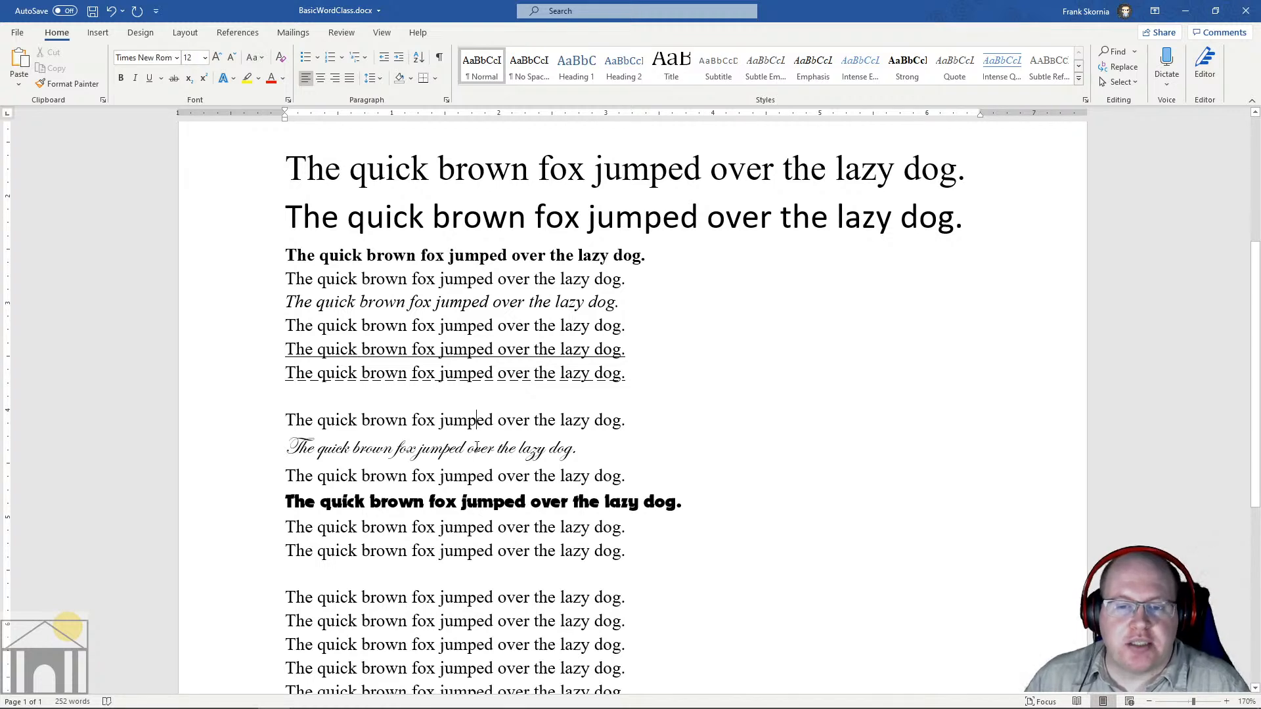
left_click(476, 448)
left_click(476, 476)
left_click(475, 501)
left_click(476, 481)
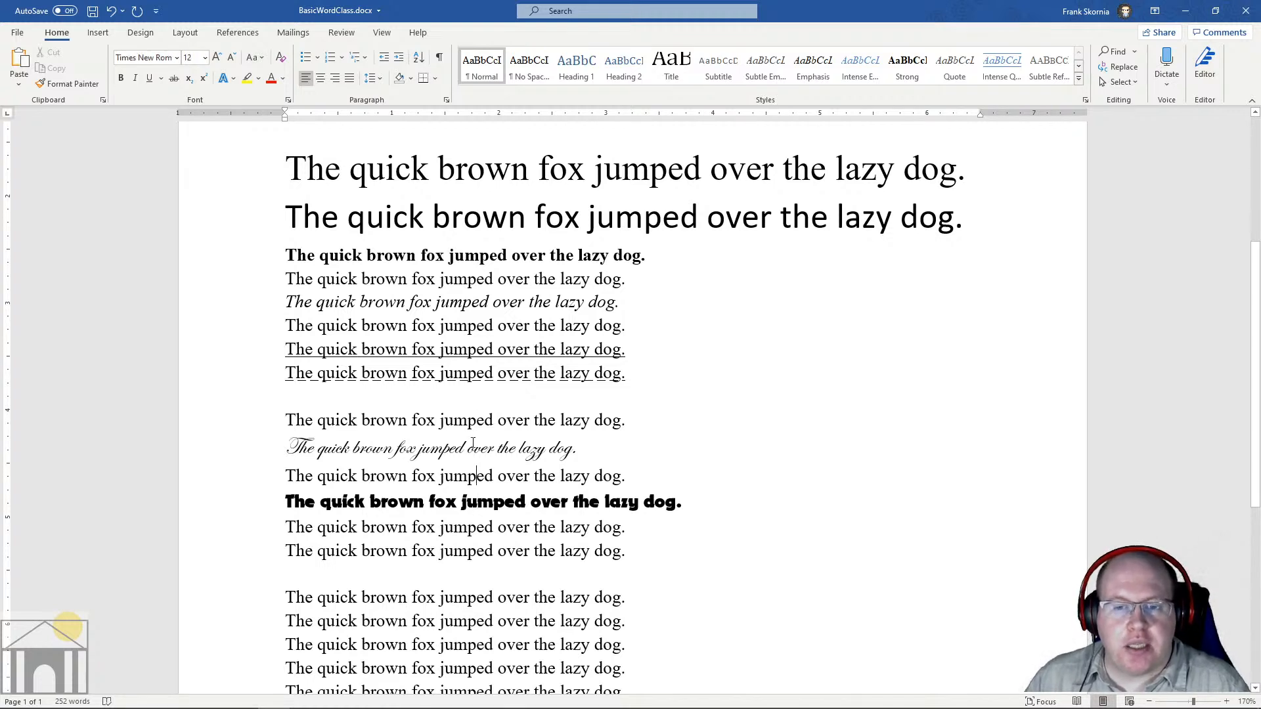
left_click(473, 453)
Step: Change the font of the fourth sentence in the second group to Segoe UI
left_click_drag(290, 501, 679, 507)
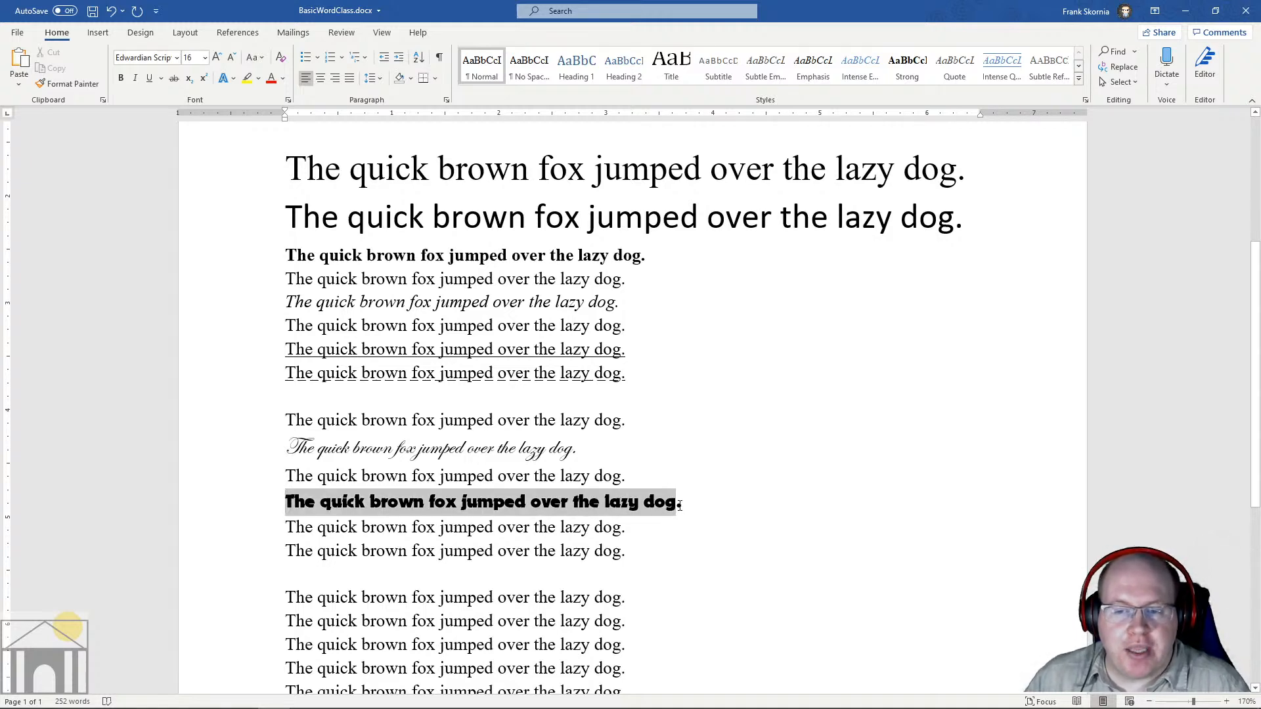
left_click(175, 58)
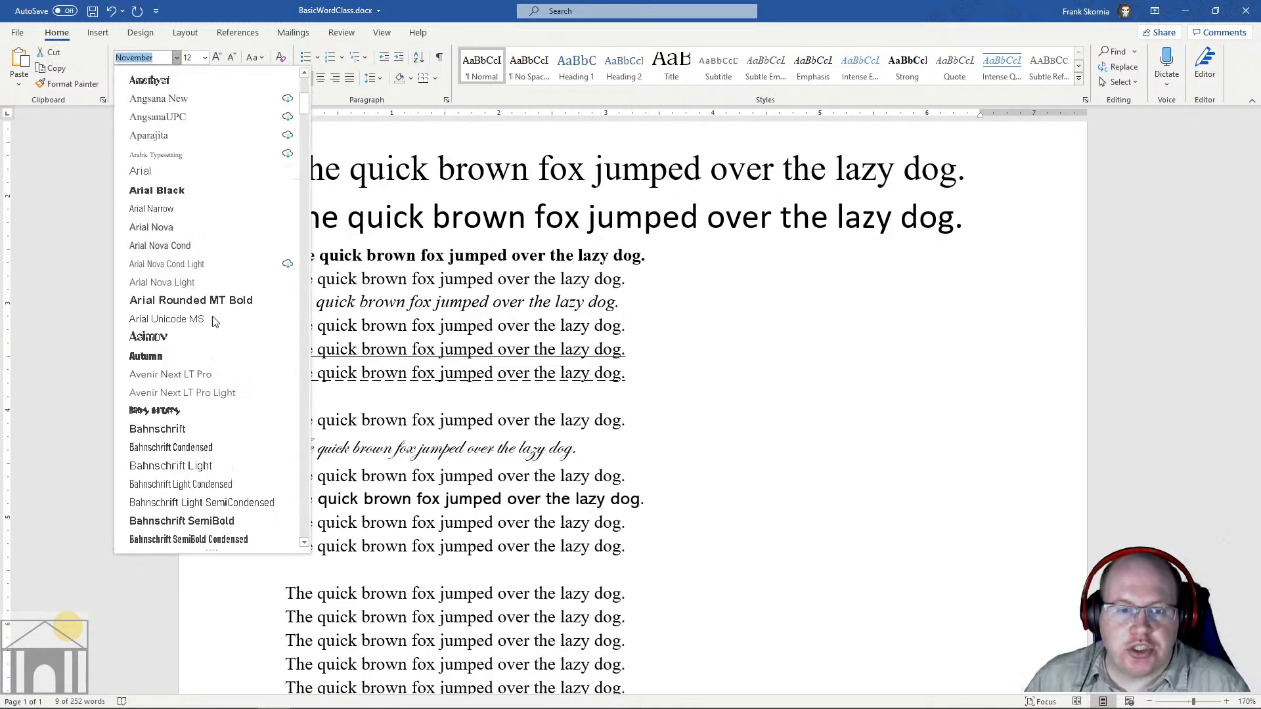
scroll(213, 320, "down", 7)
left_click_drag(305, 135, 304, 428)
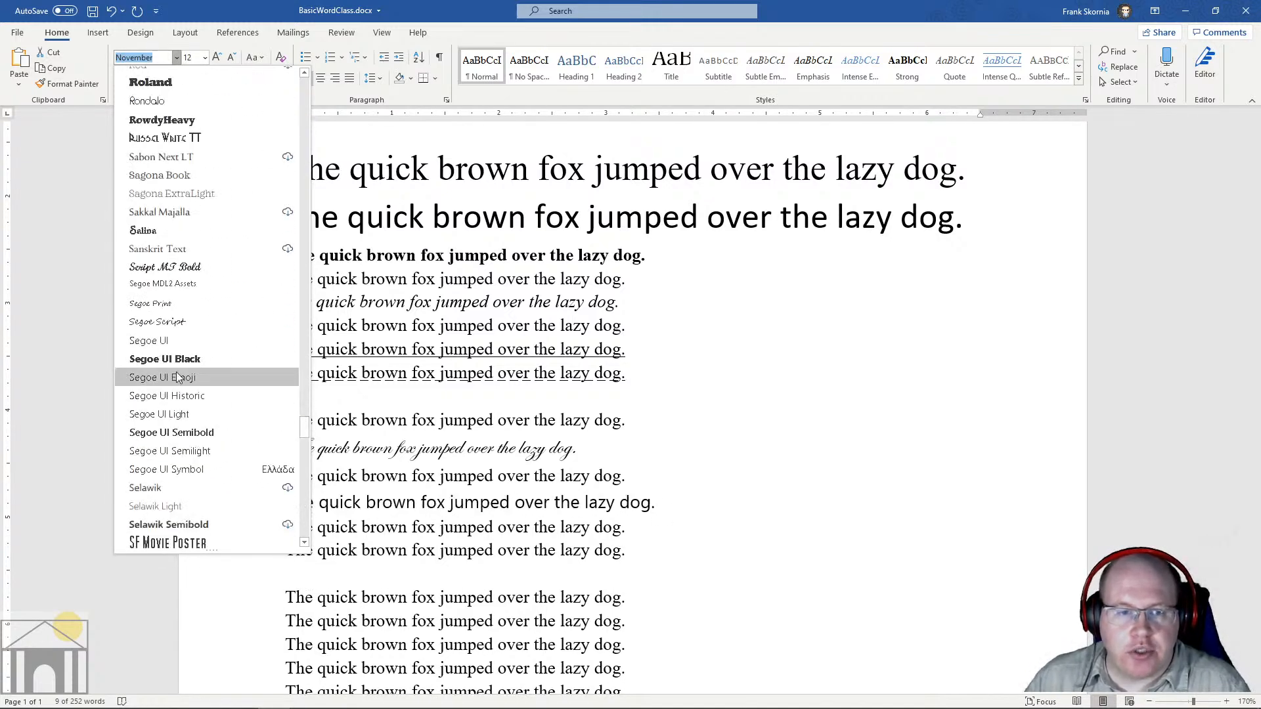
left_click(149, 341)
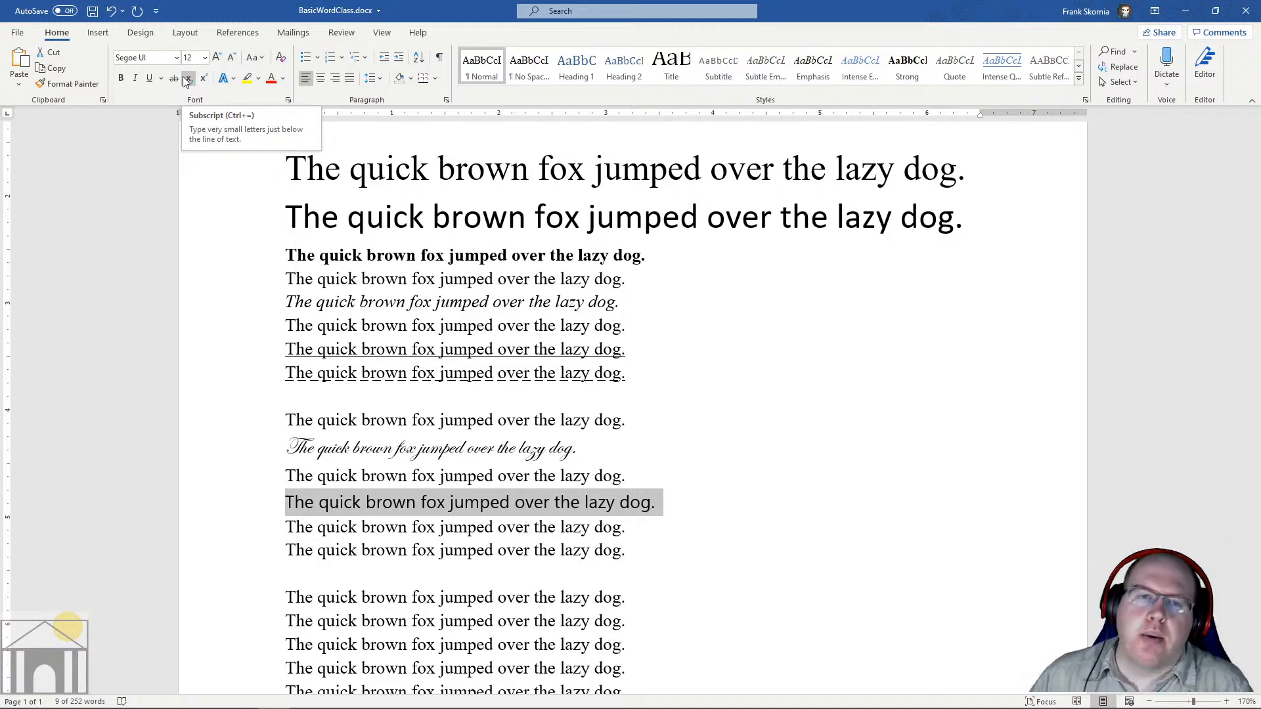
Step: Set the font size of the Segoe UI sentence to 9 pt and return it to 12 pt
left_click(205, 58)
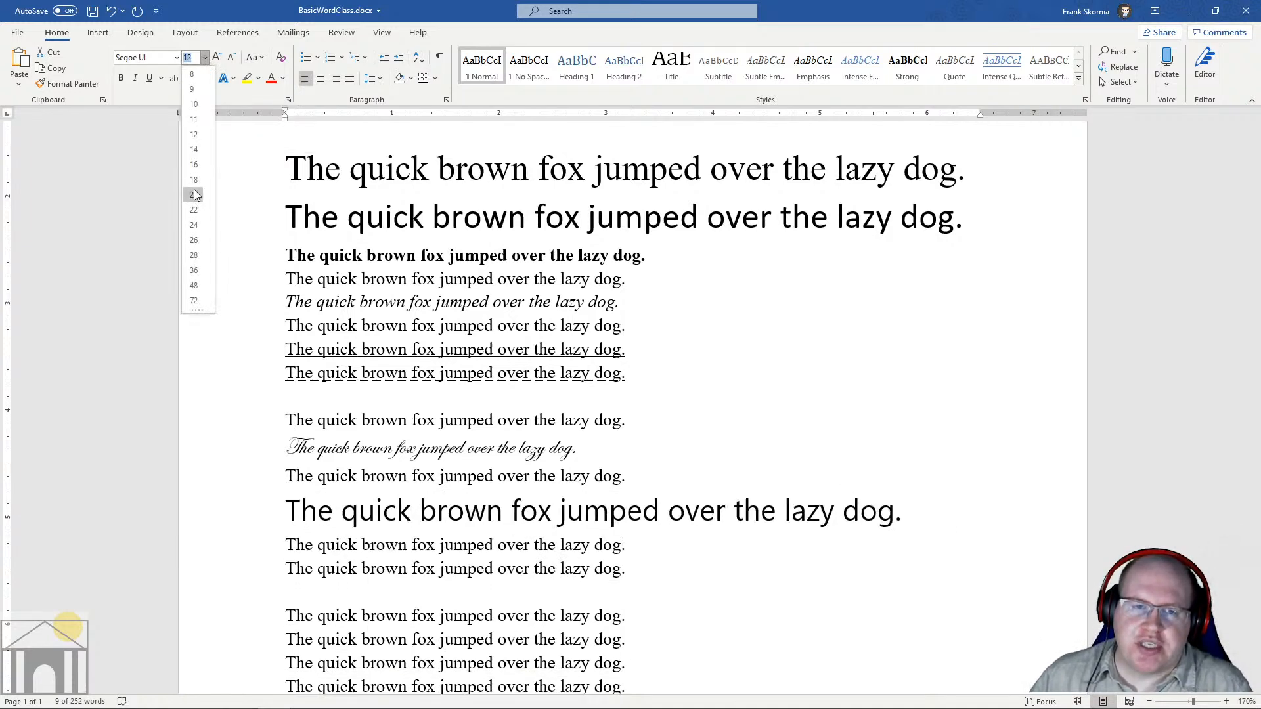
left_click(195, 86)
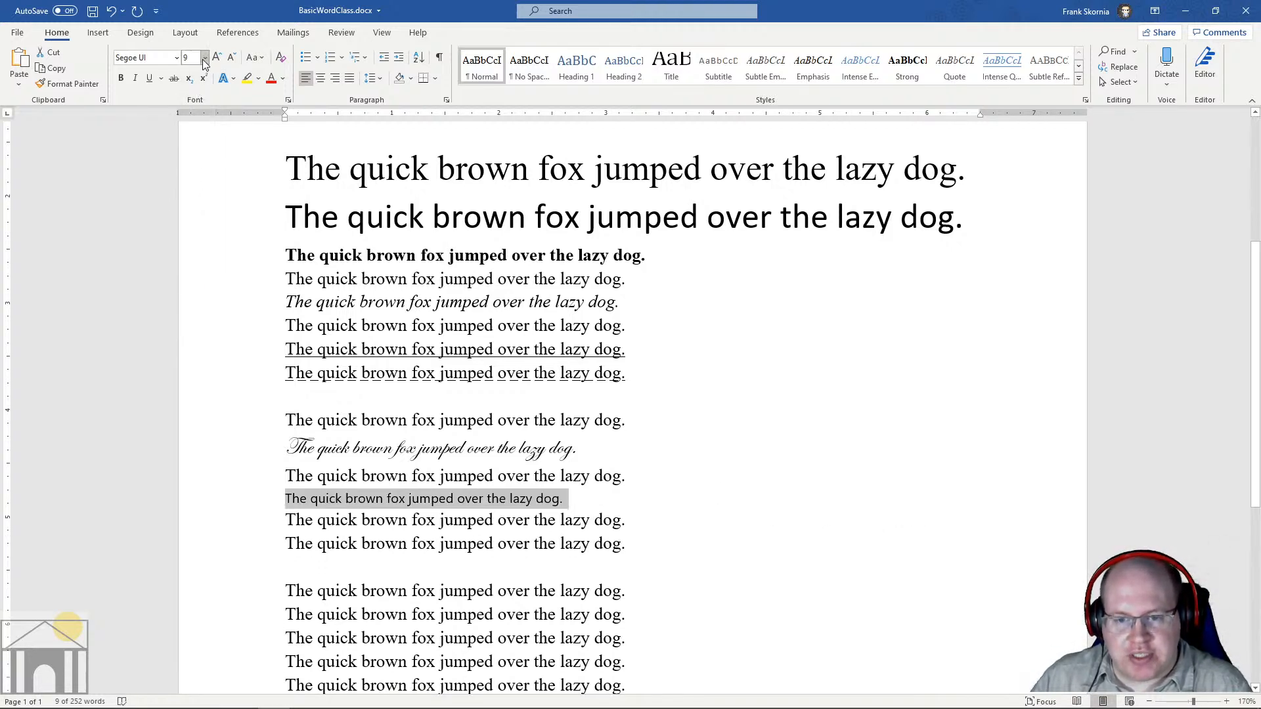
left_click(204, 59)
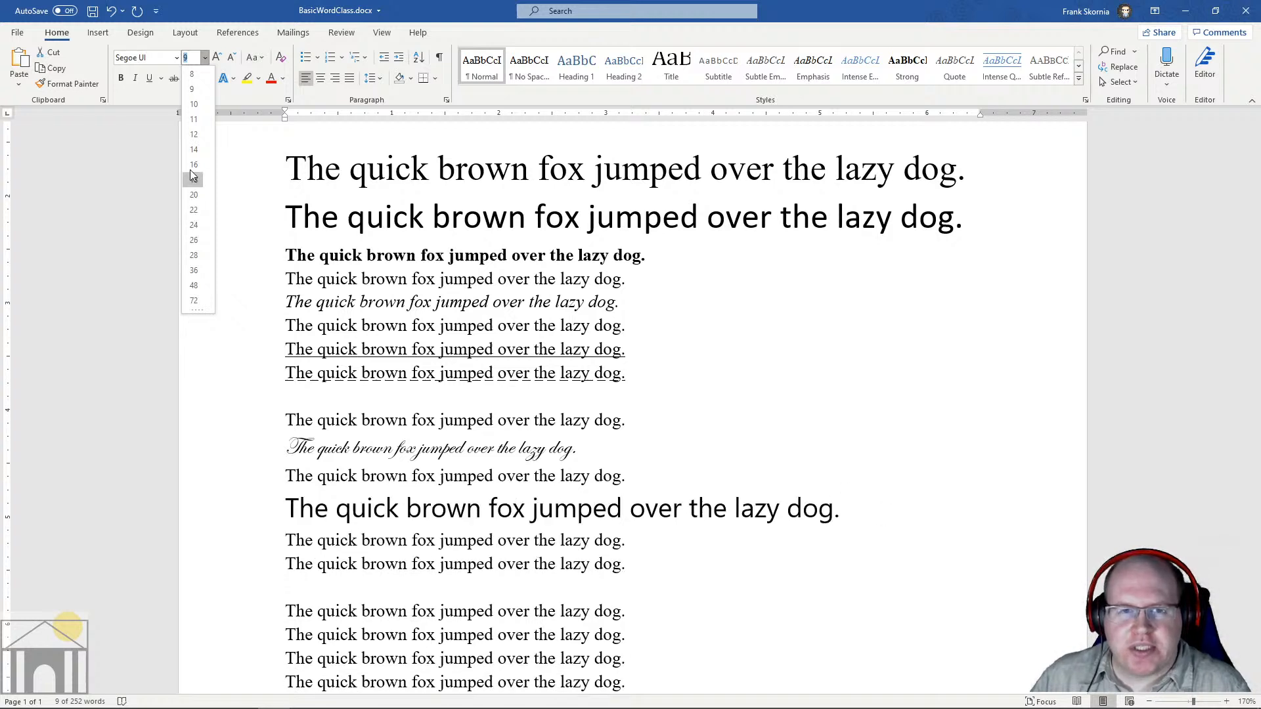
left_click(193, 134)
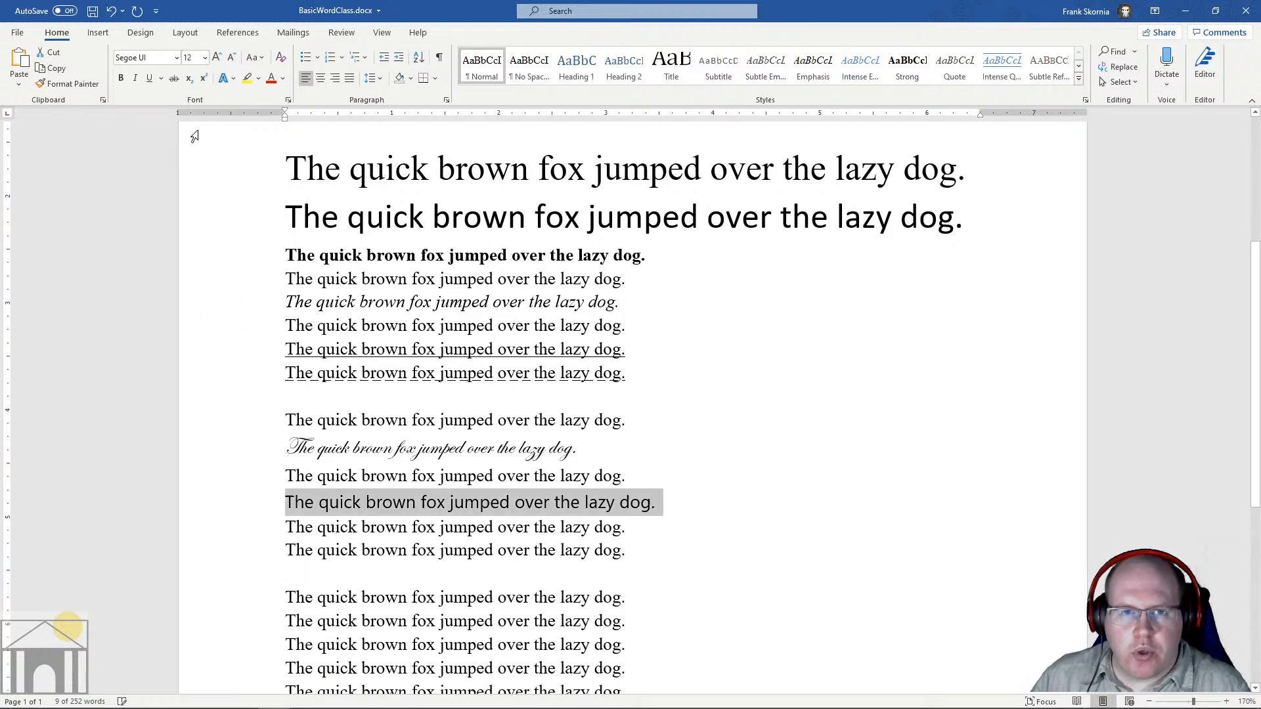
Step: Enlarge the Segoe UI sentence stepwise to 16 pt
left_click(217, 57)
left_click(216, 58)
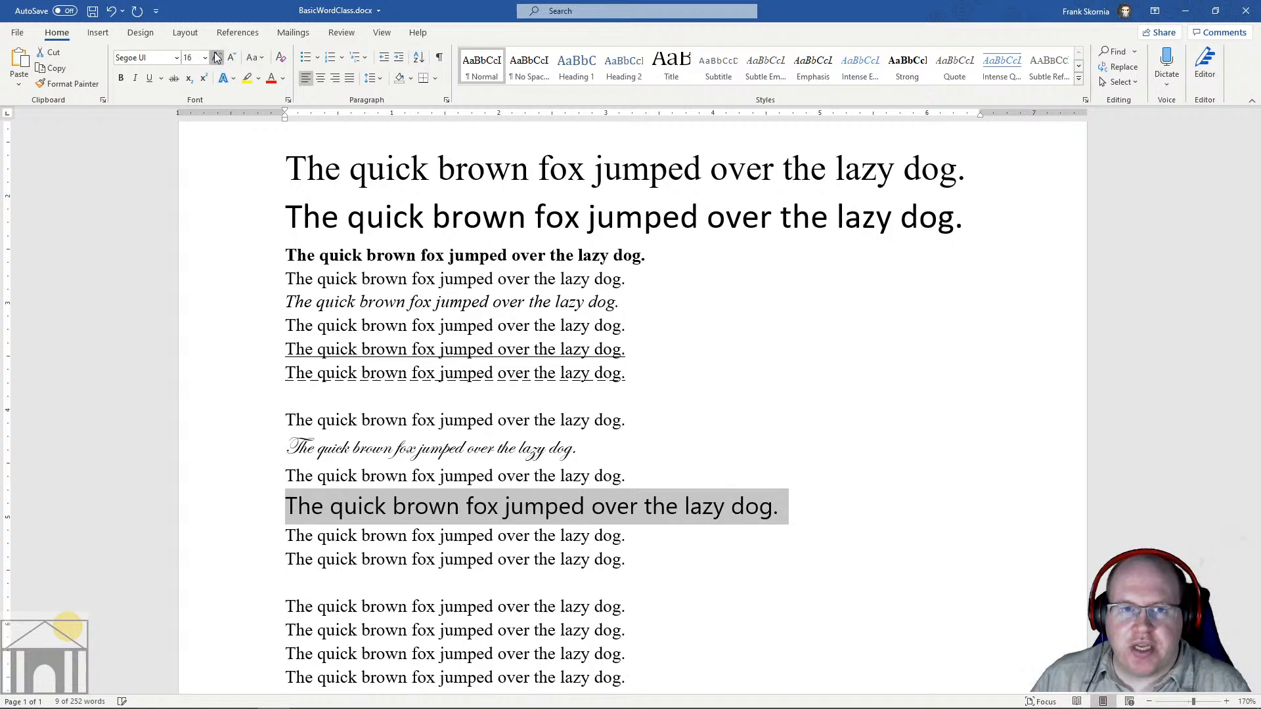
Step: Enlarge the Segoe UI sentence further and shrink it stepwise to 12 pt
left_click(217, 57)
left_click(217, 58)
left_click(233, 58)
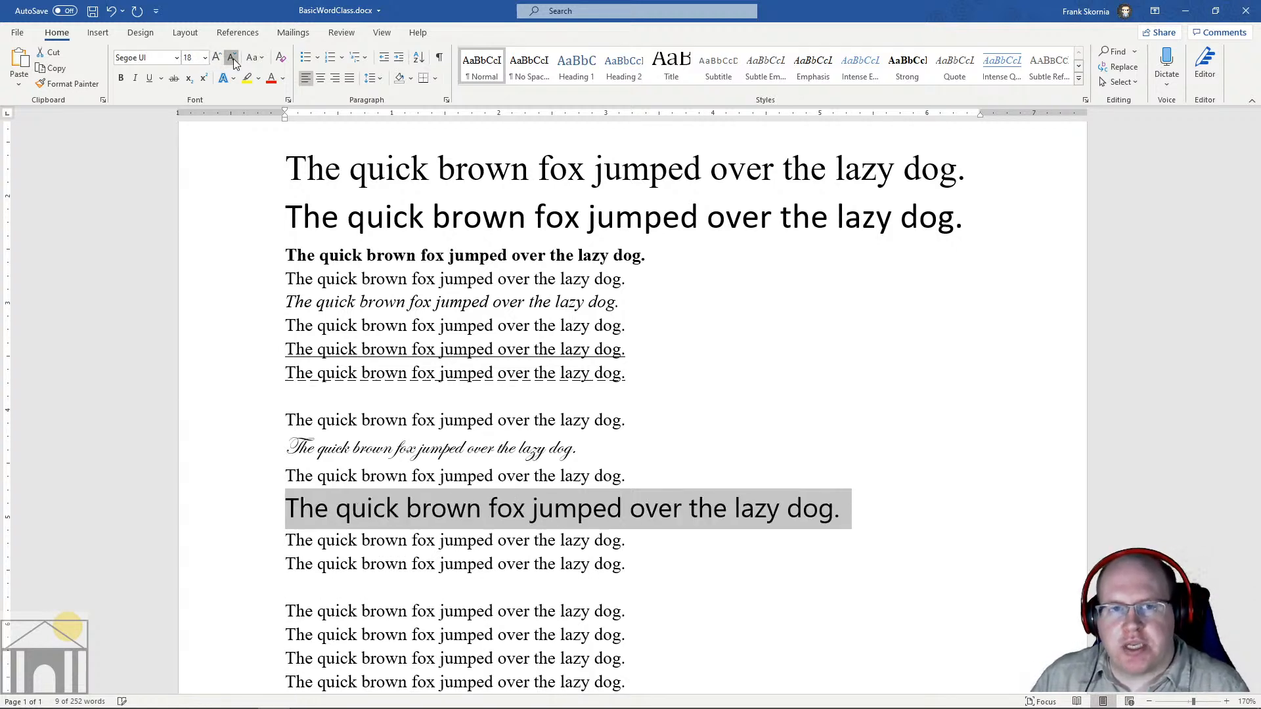
left_click(234, 57)
left_click(233, 57)
left_click(233, 58)
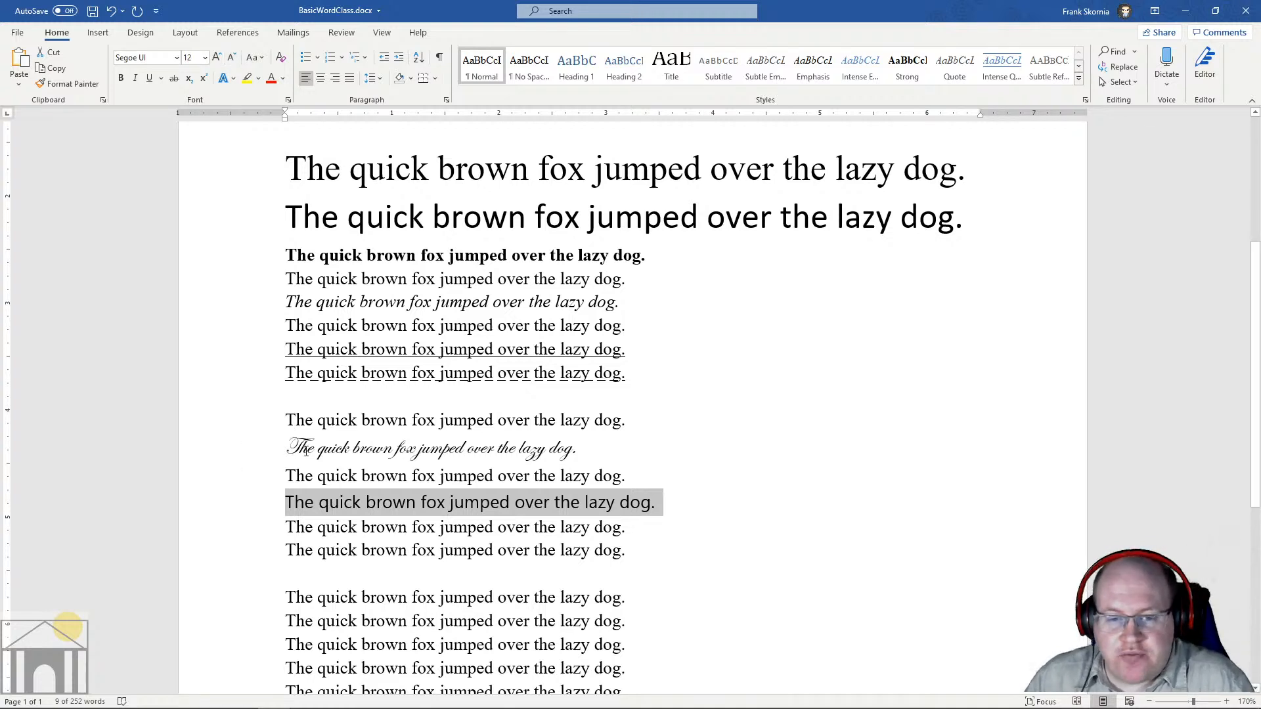
Step: Try bold and italic on the Edwardian Script sentence in the second group, then remove both
left_click_drag(286, 449, 595, 449)
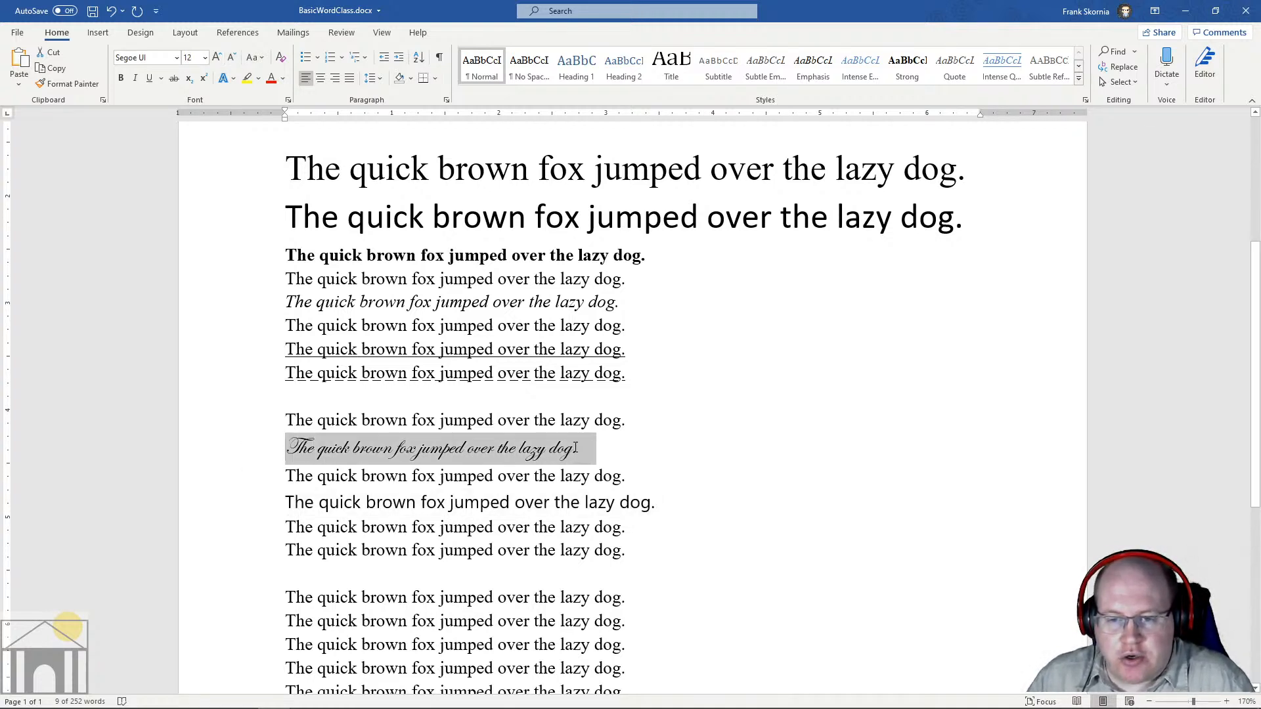
left_click(119, 78)
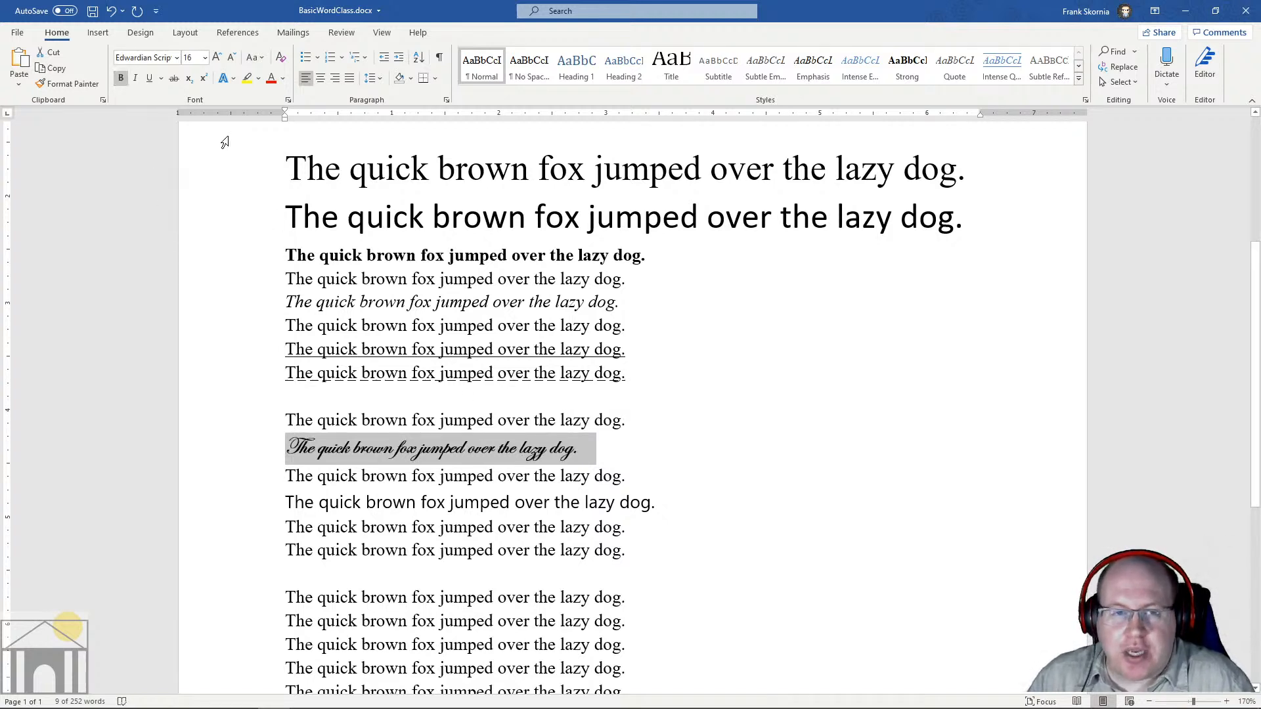
left_click(139, 76)
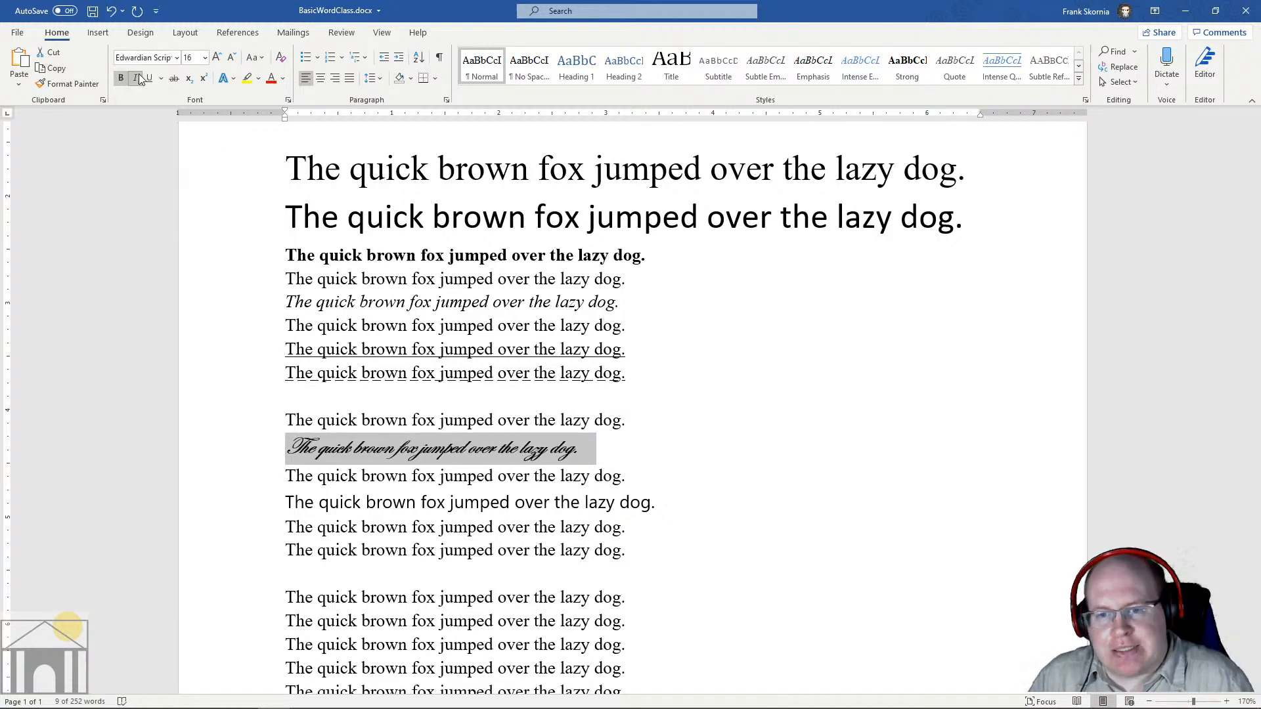
left_click(139, 76)
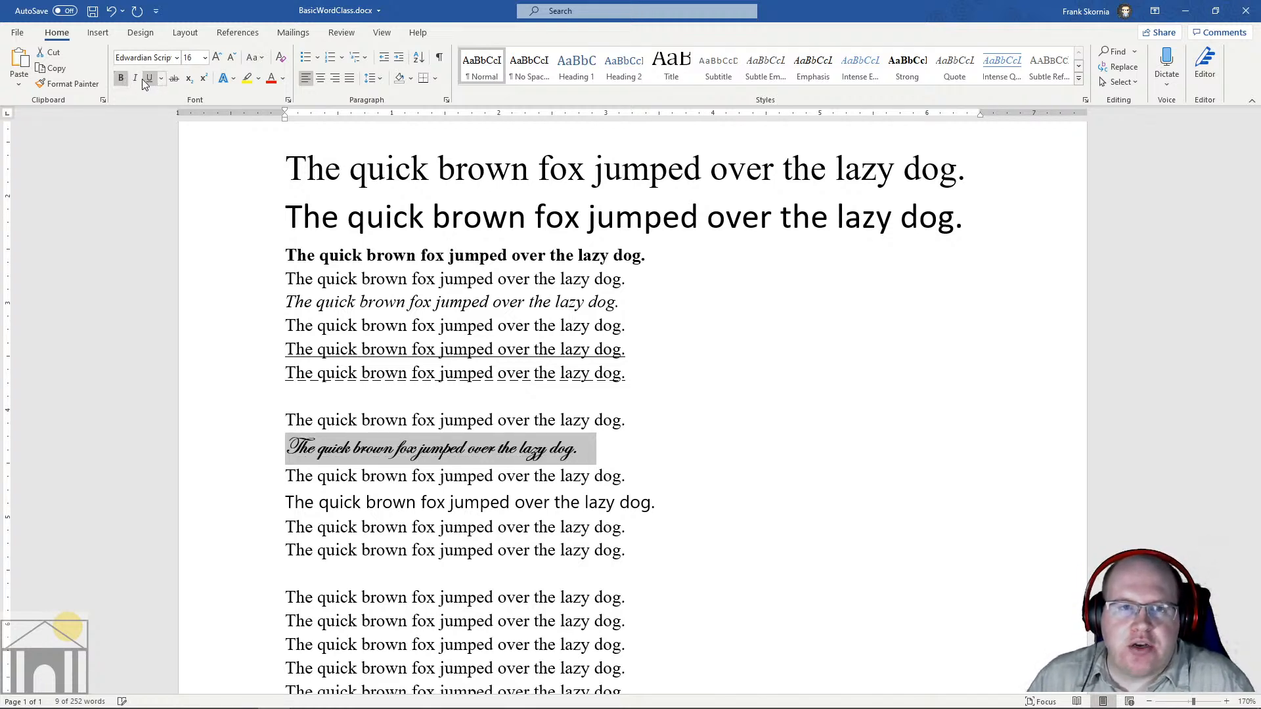
left_click(119, 78)
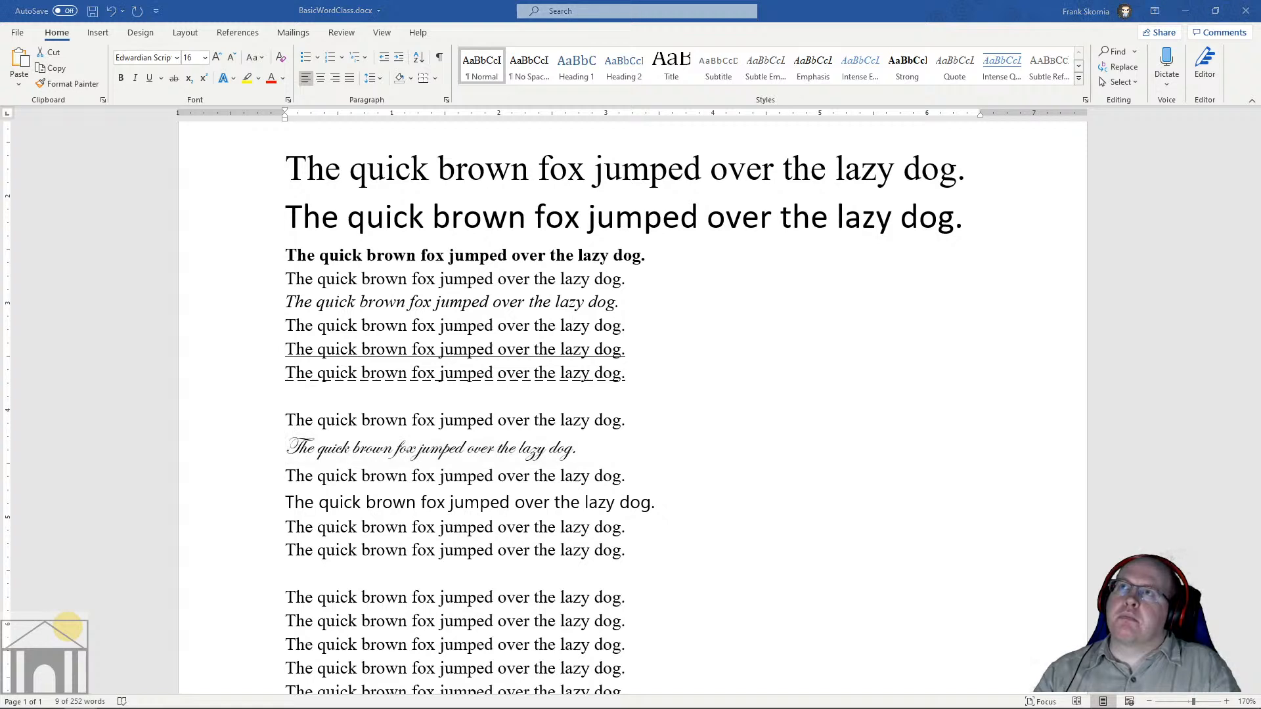
left_click(708, 354)
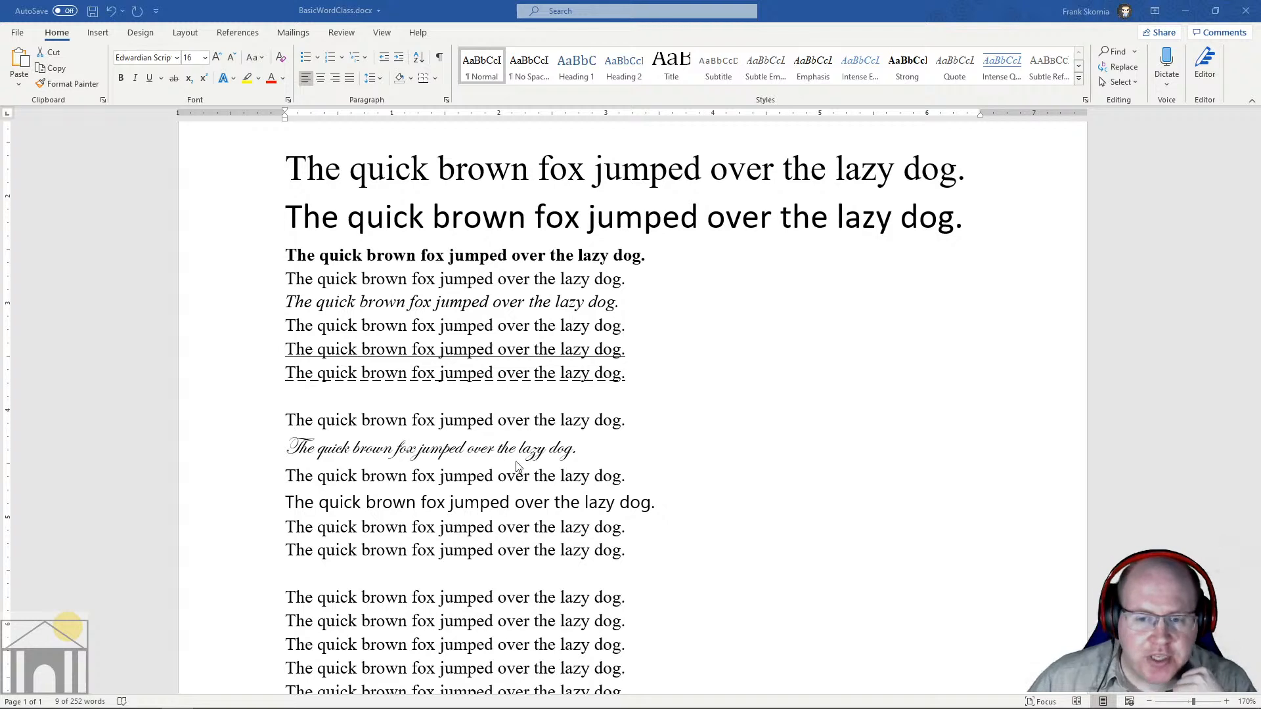
left_click(504, 424)
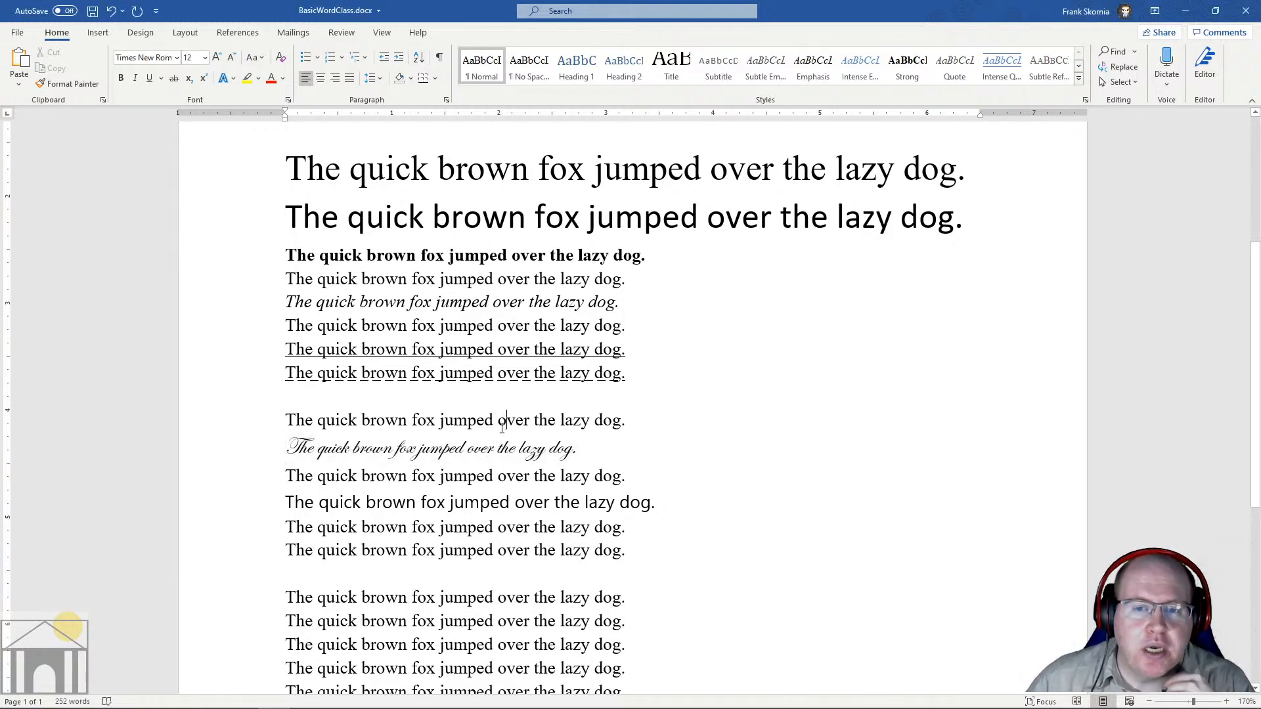
left_click(498, 449)
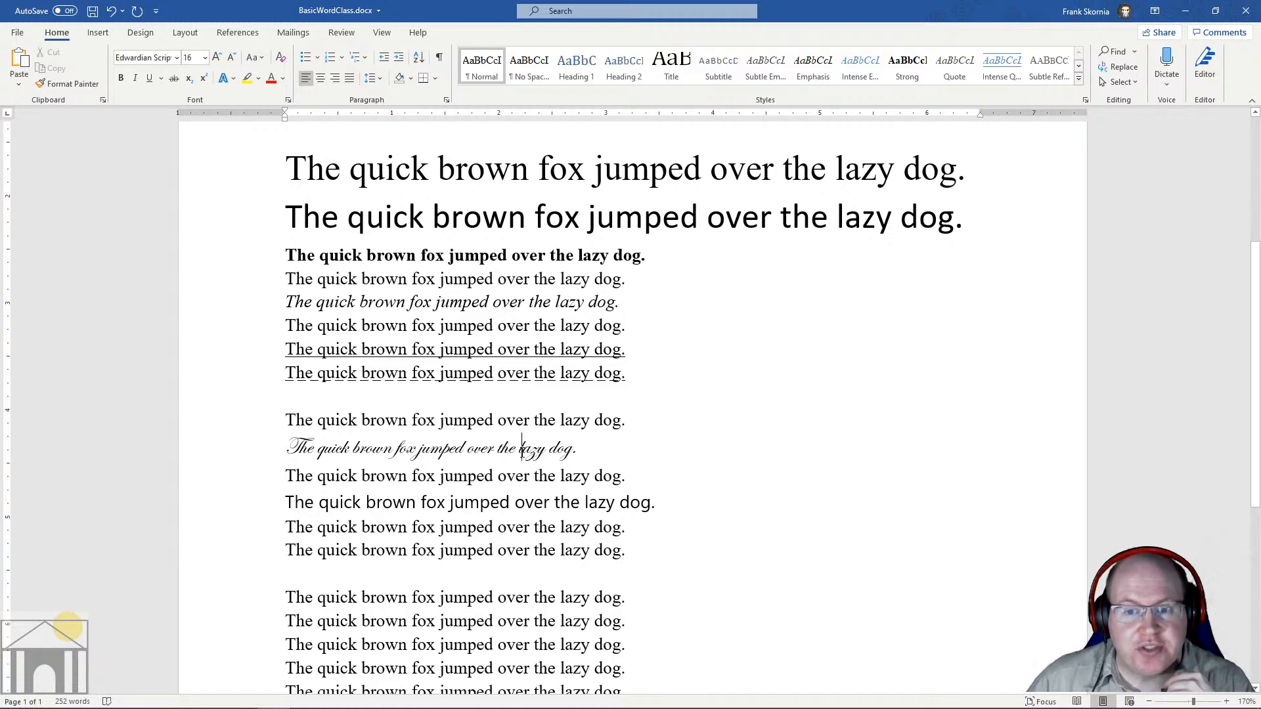
left_click(542, 421)
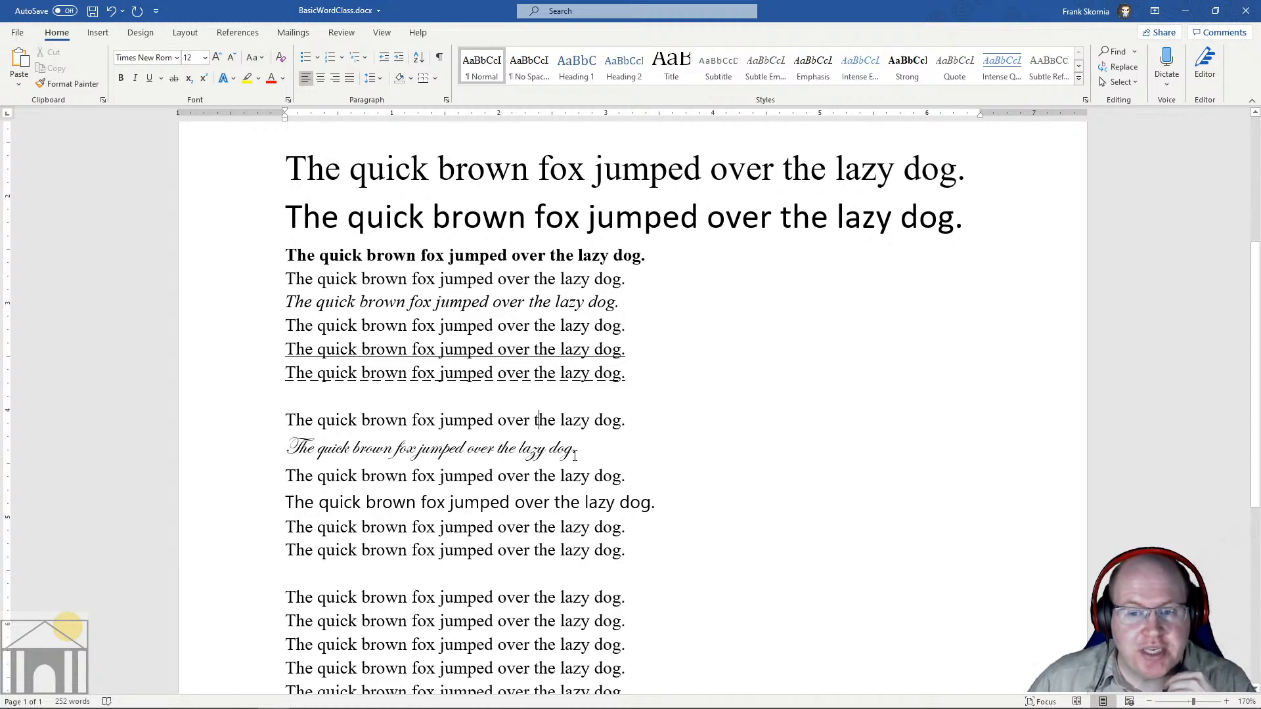
left_click_drag(576, 455, 634, 451)
left_click(622, 460)
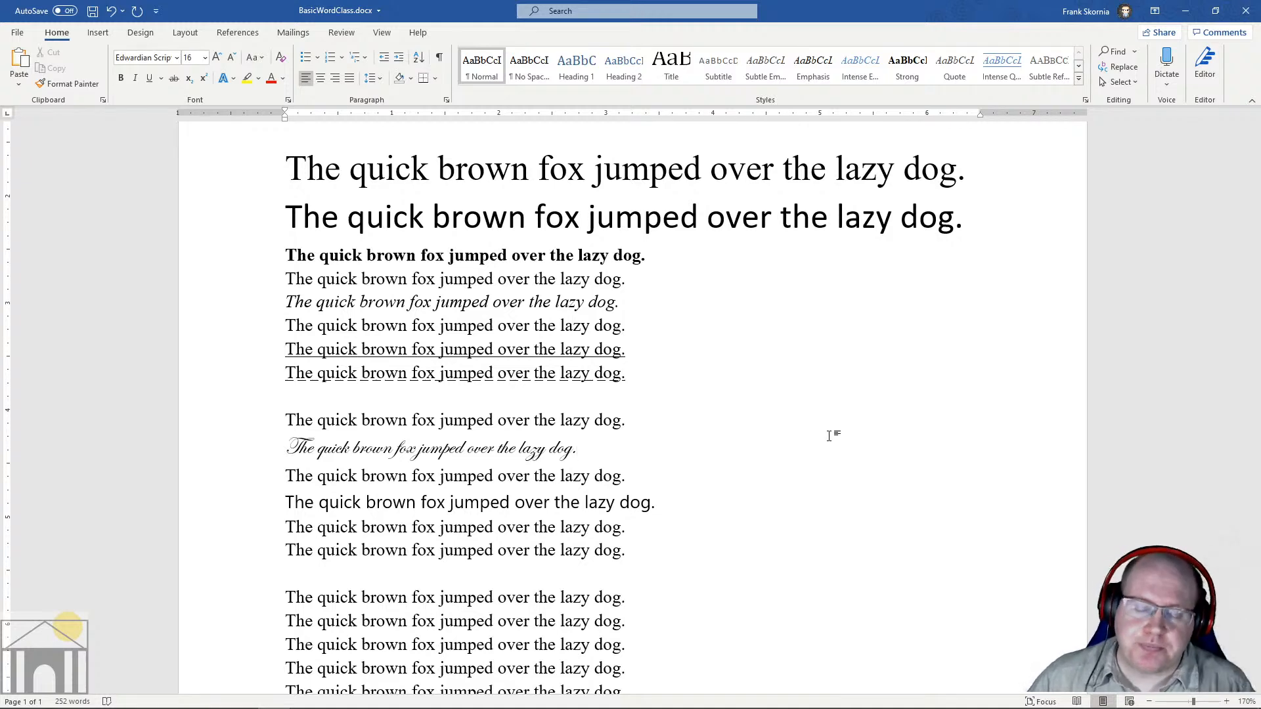
Step: Right-align the second, third and fourth sentences of the third group
scroll(400, 437, "down", 3)
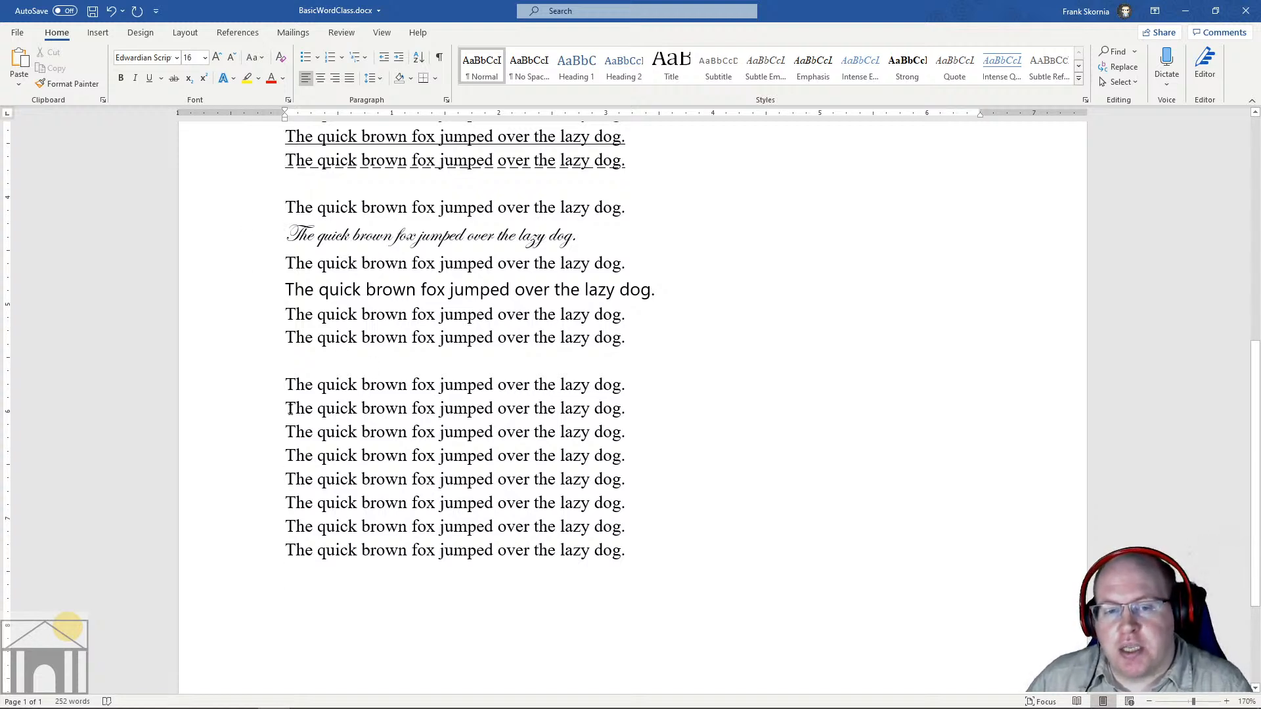
left_click_drag(290, 411, 631, 463)
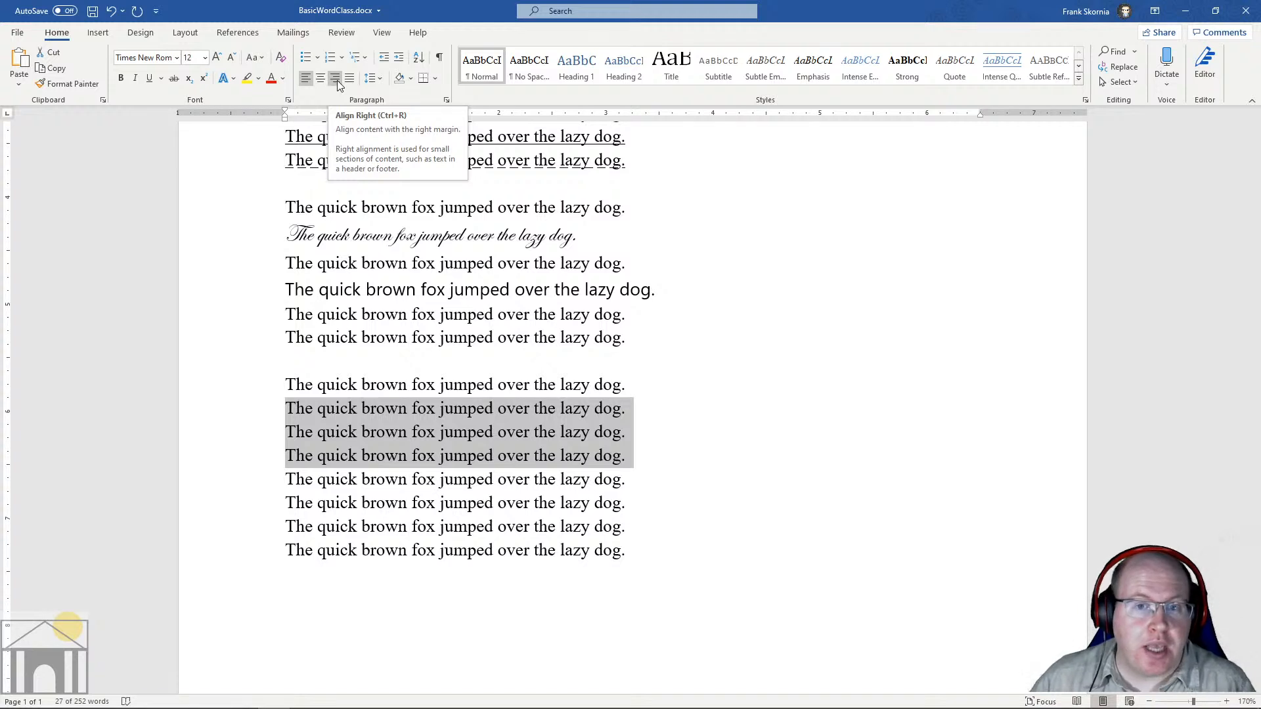
left_click(336, 78)
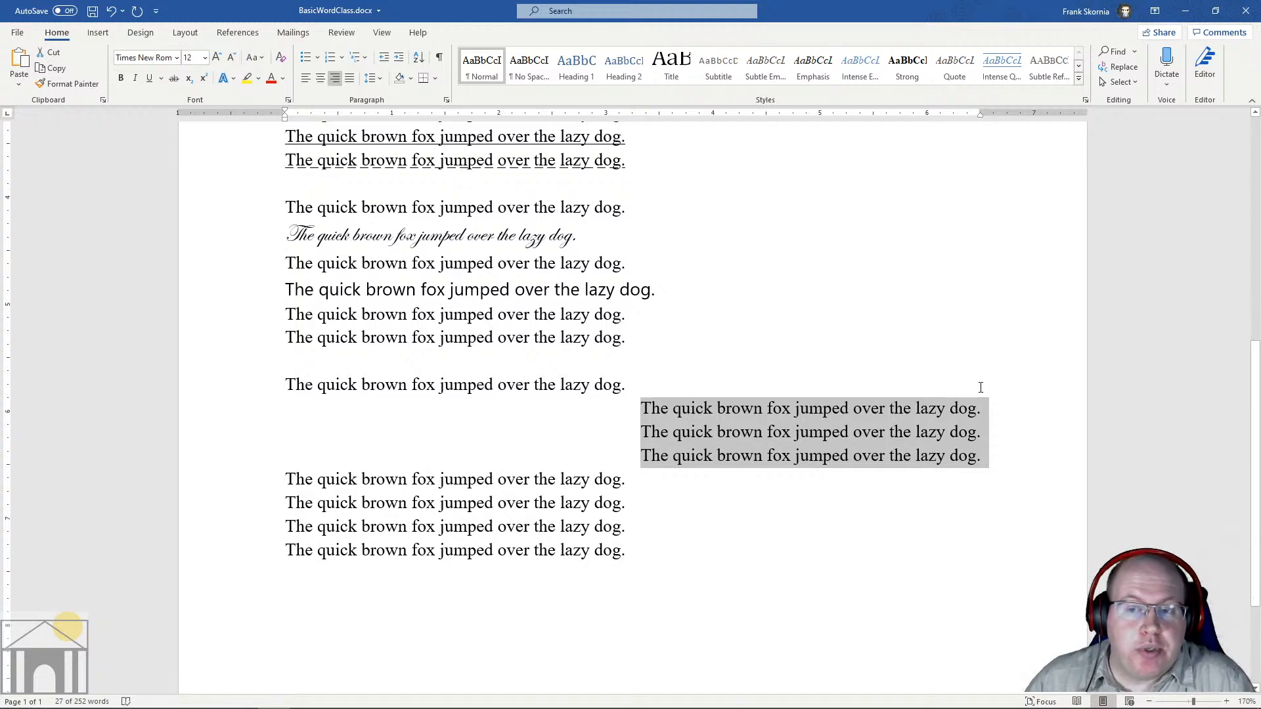
Step: Right-align the first two sentences of the second group, including the Edwardian Script one
left_click(295, 205)
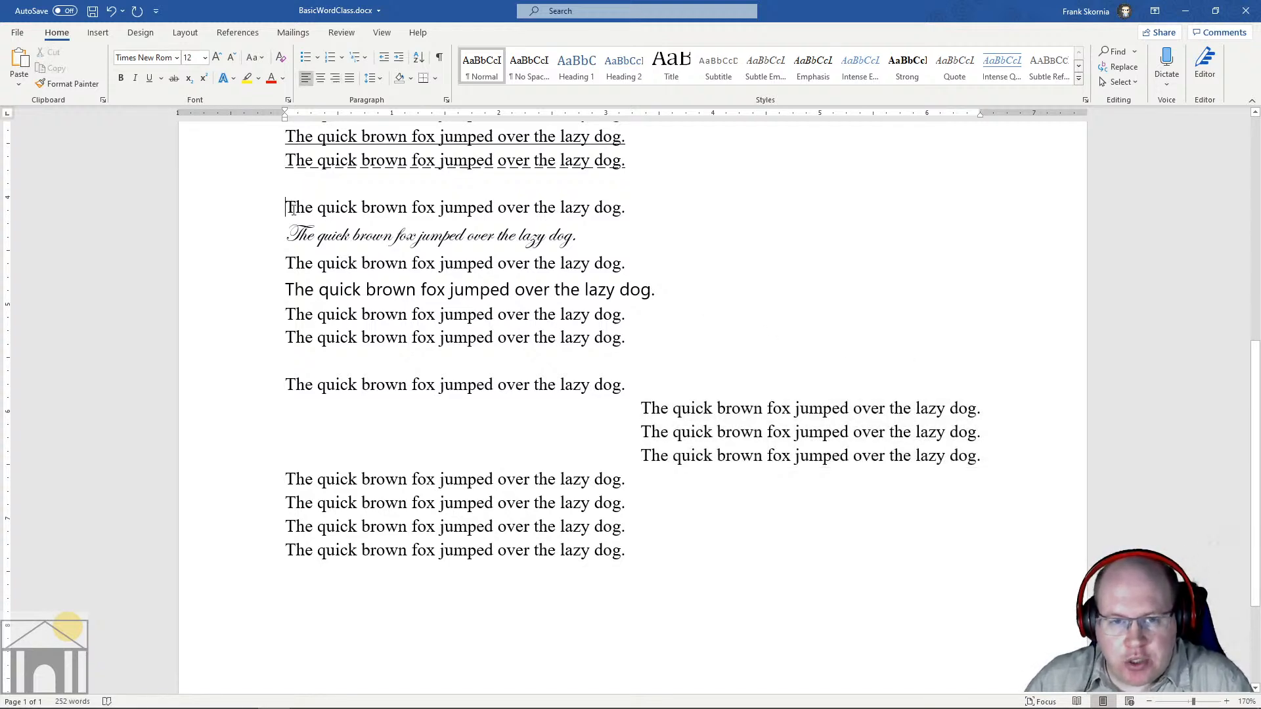
left_click_drag(296, 206, 394, 237)
left_click(631, 221)
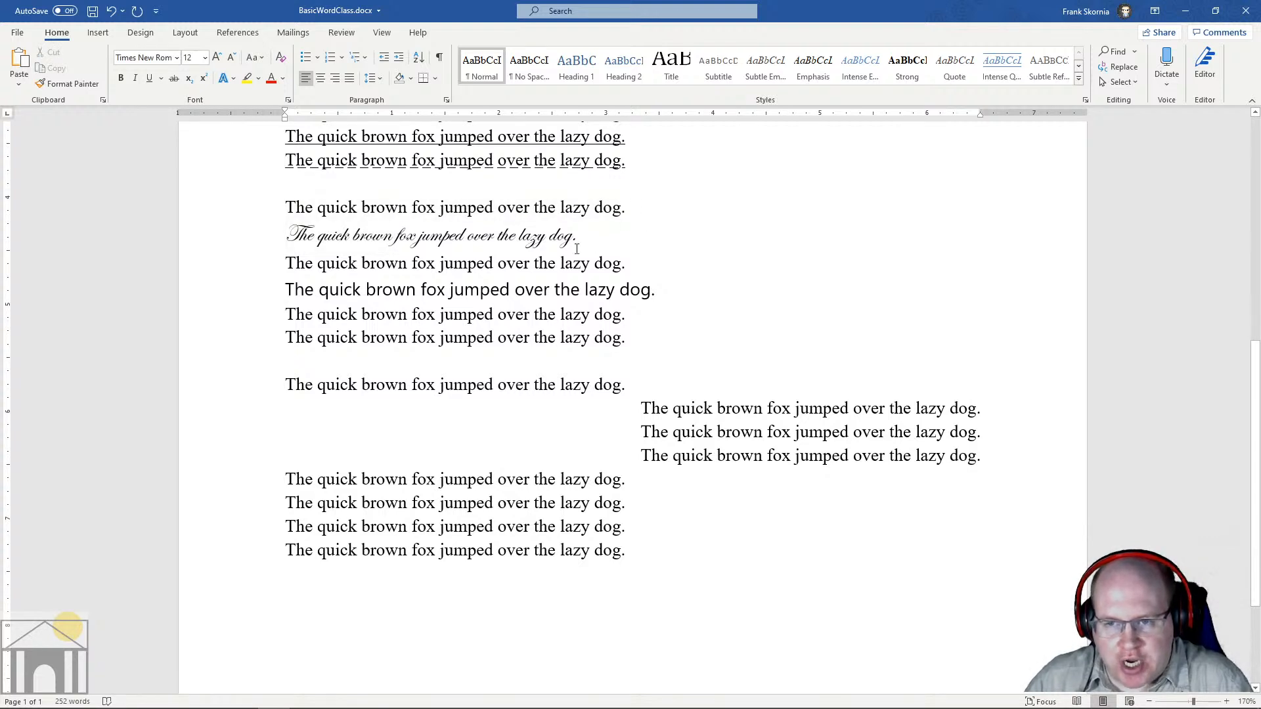
left_click_drag(284, 206, 578, 231)
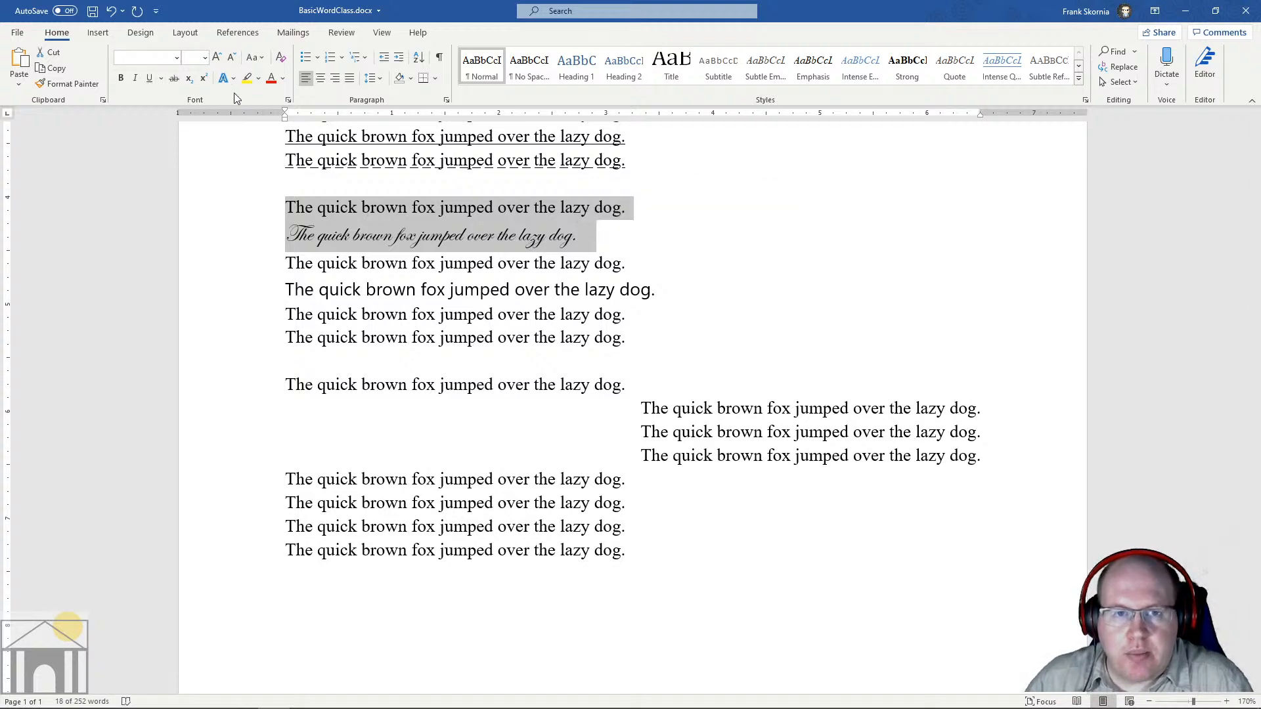
left_click(336, 80)
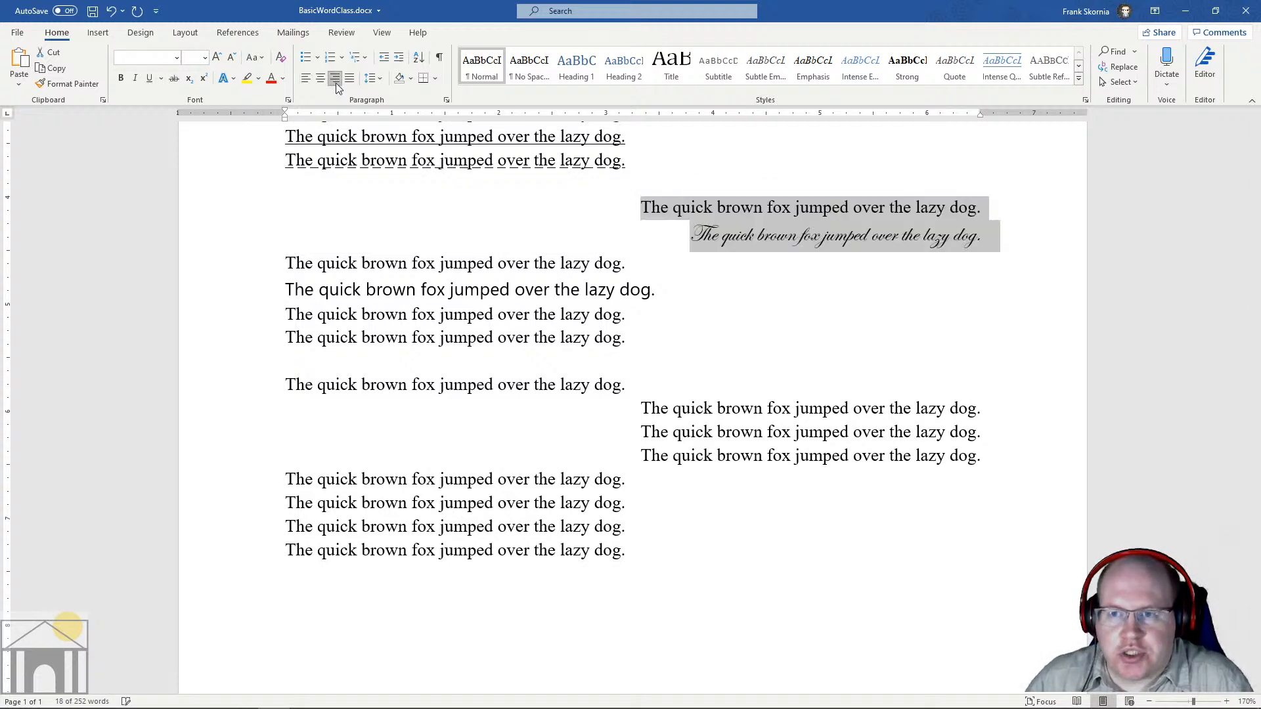
left_click(992, 240)
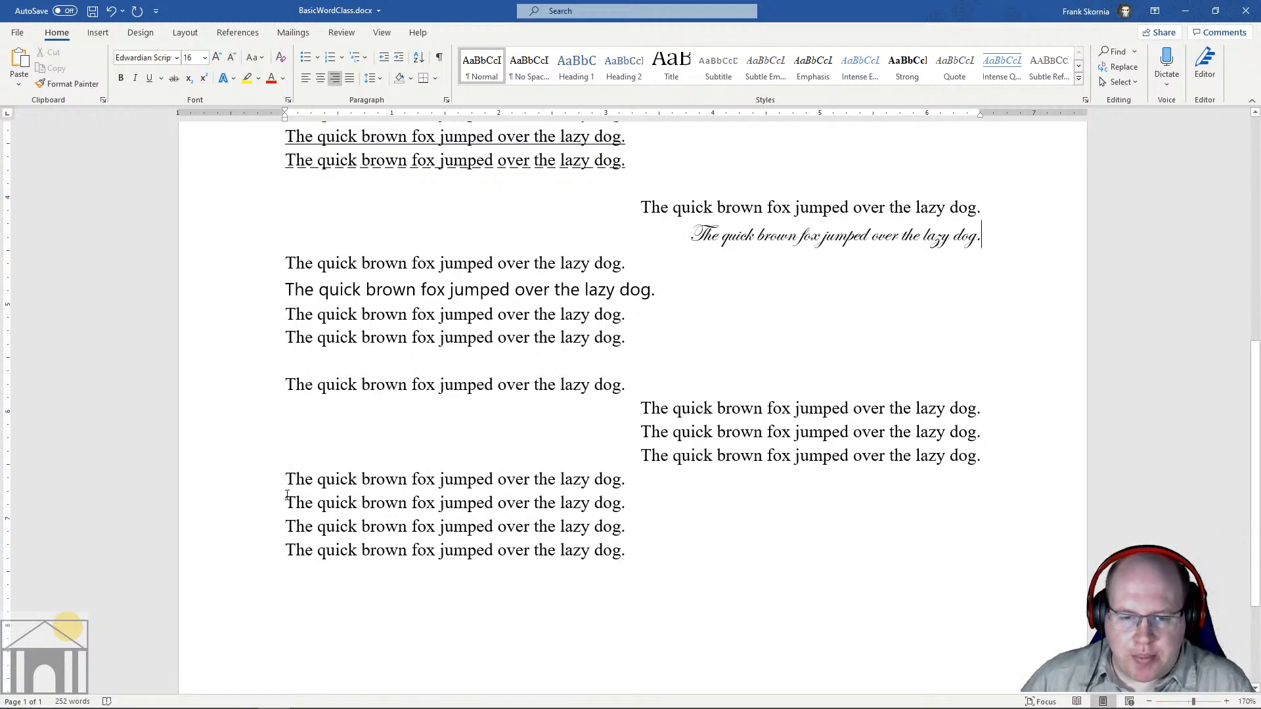
Step: Center the fifth, sixth and seventh sentences of the third group
left_click_drag(287, 501, 550, 531)
left_click(477, 550)
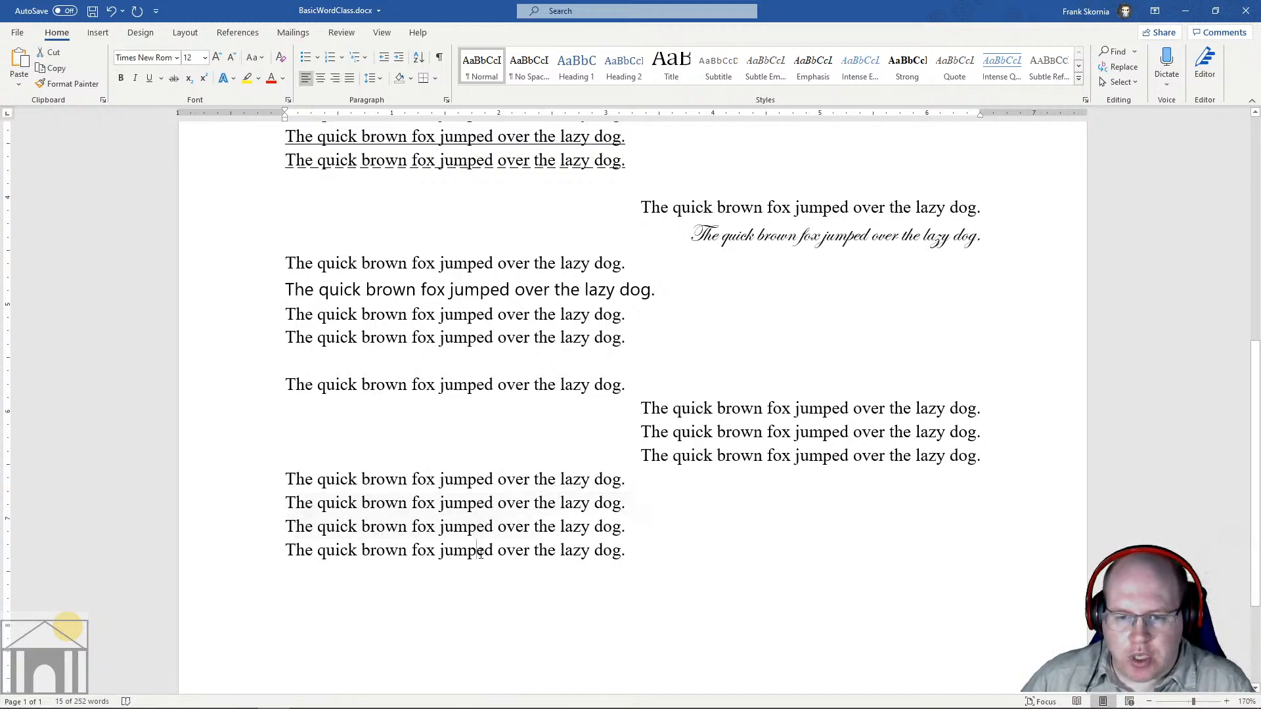
left_click_drag(287, 476, 626, 529)
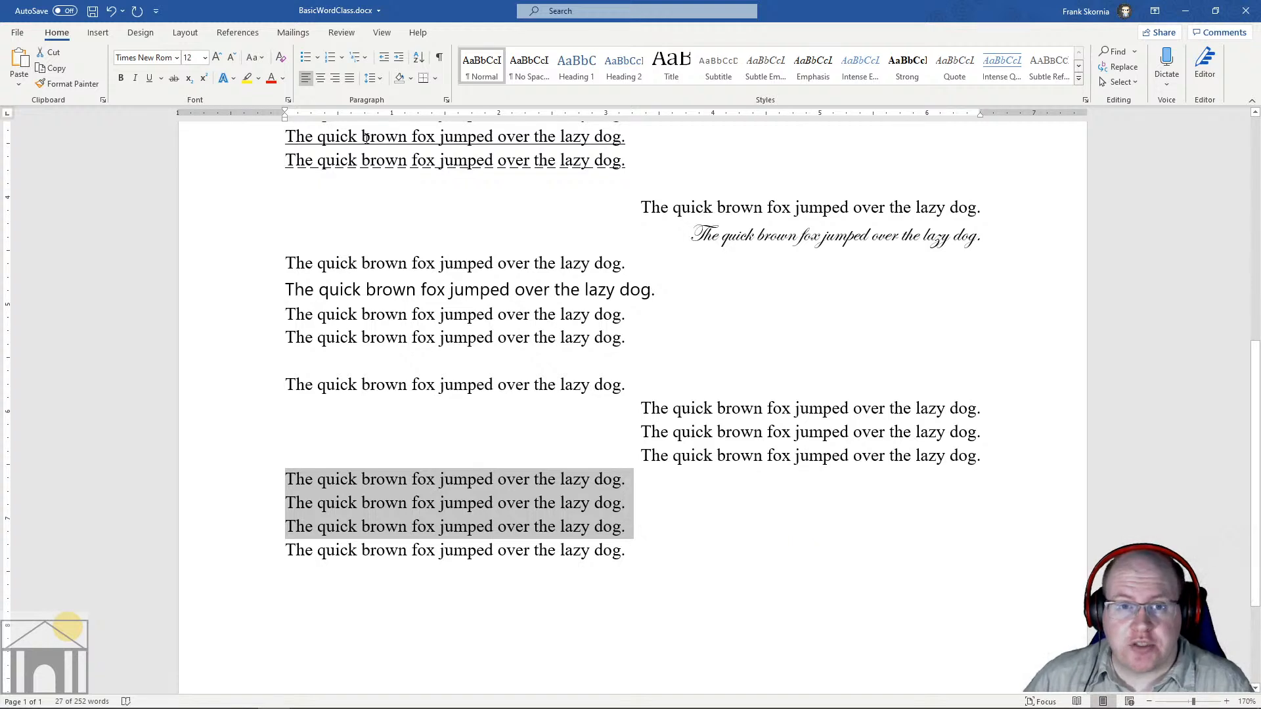
left_click(319, 78)
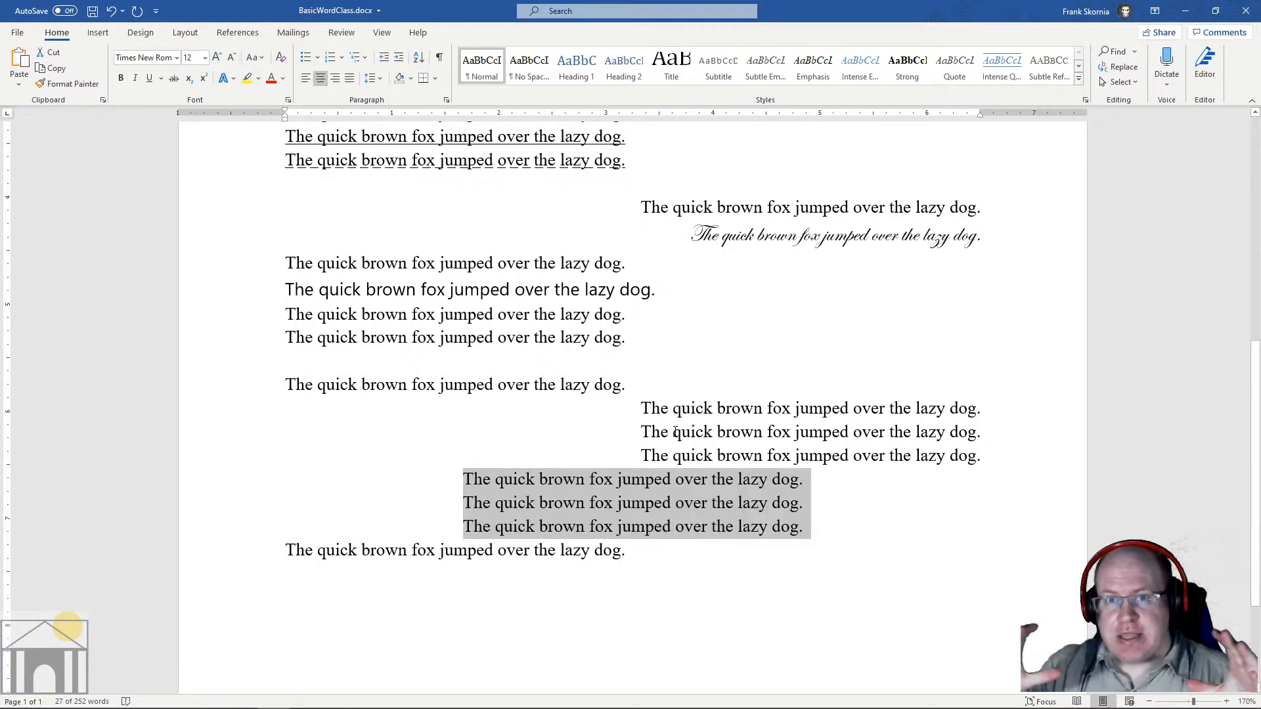
Step: Insert the words "center justified" before "jumped" in the first centered sentence
left_click(648, 524)
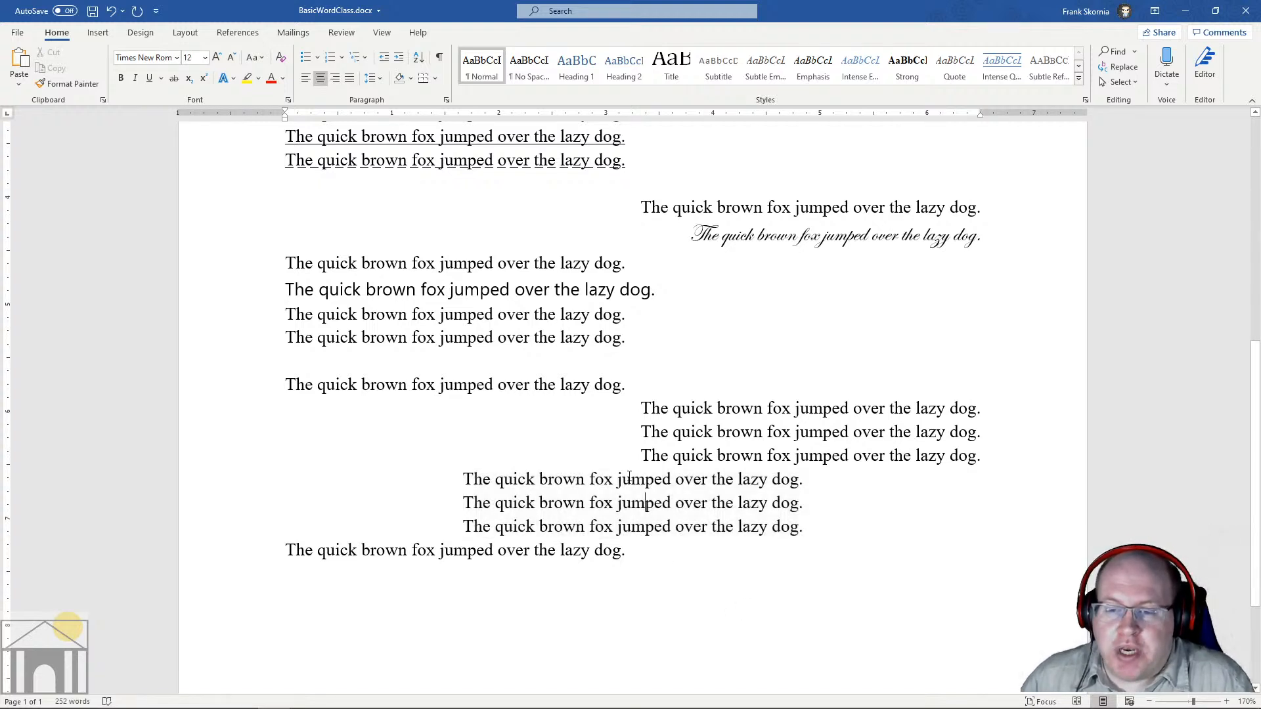
left_click(621, 479)
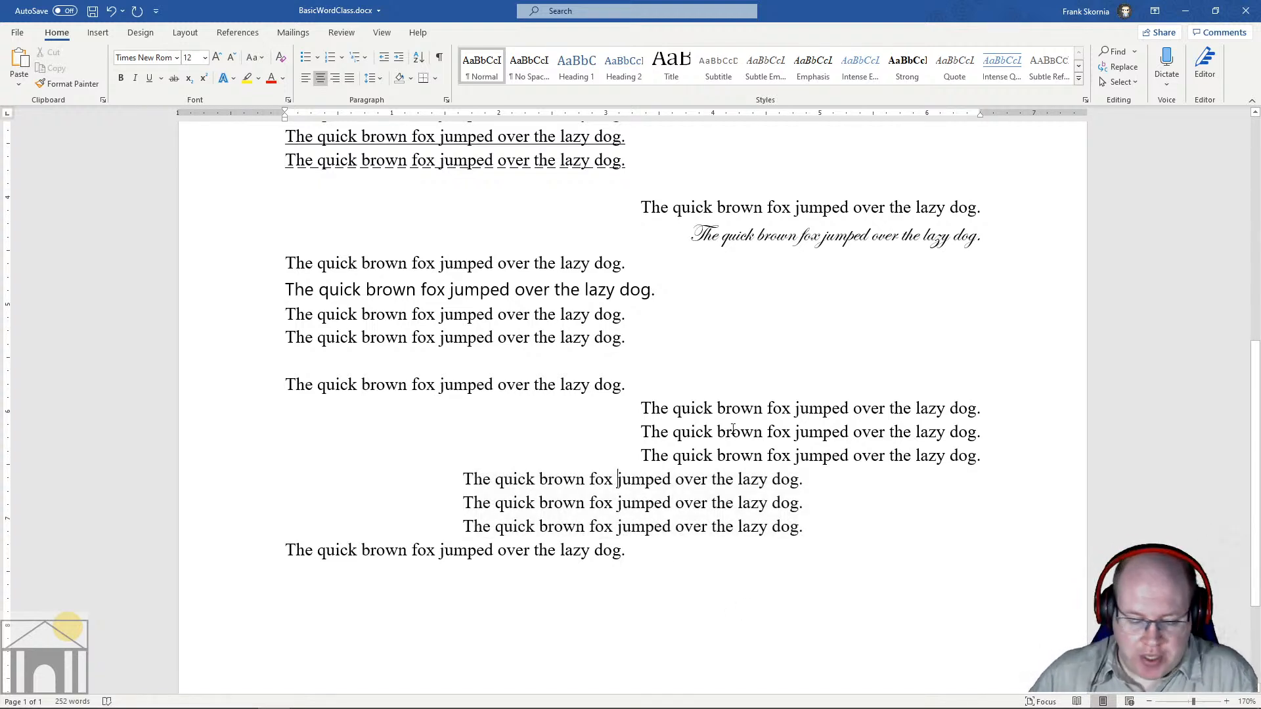
type("center")
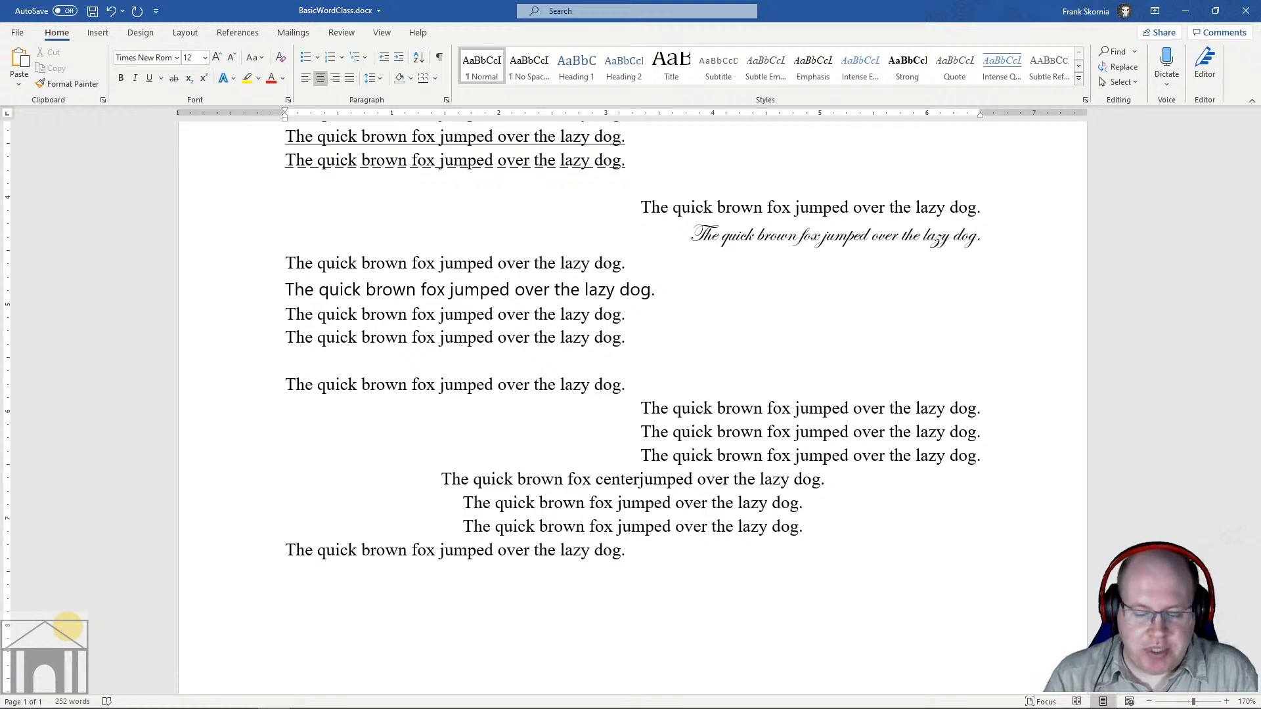
type(" justific")
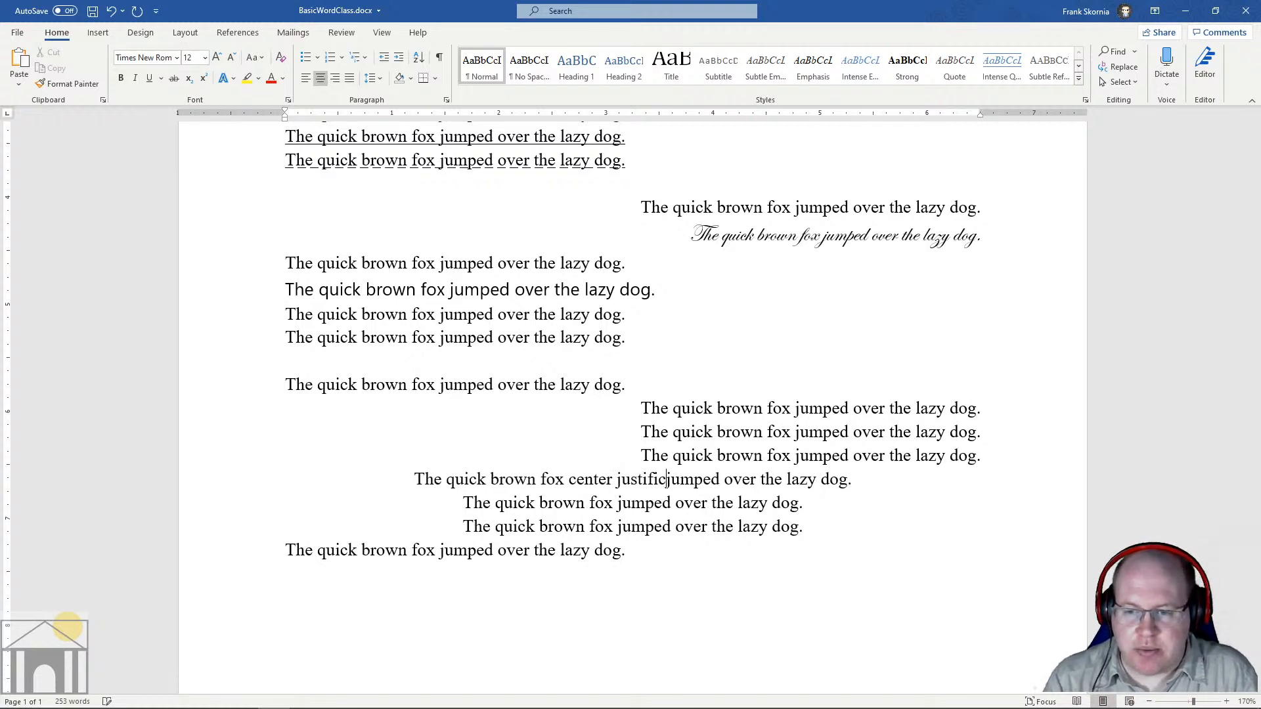
type("ed")
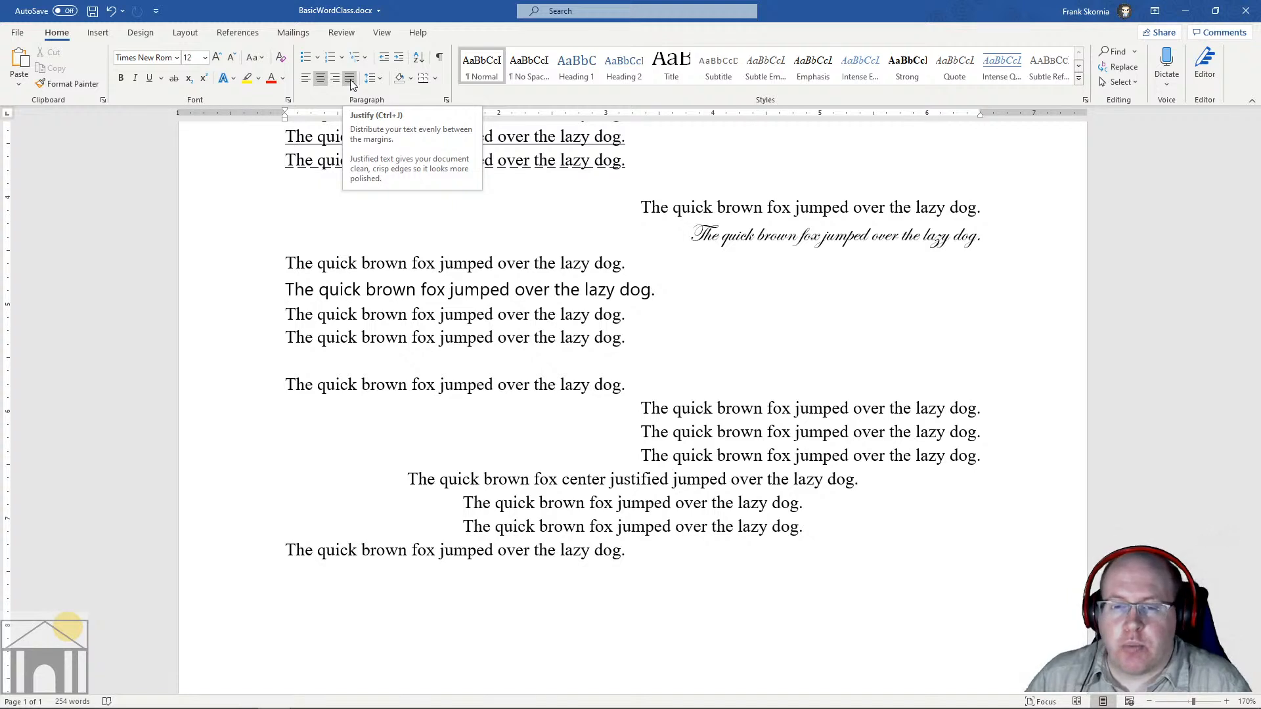
Step: Justify the last four sentences of the second group
left_click(387, 314)
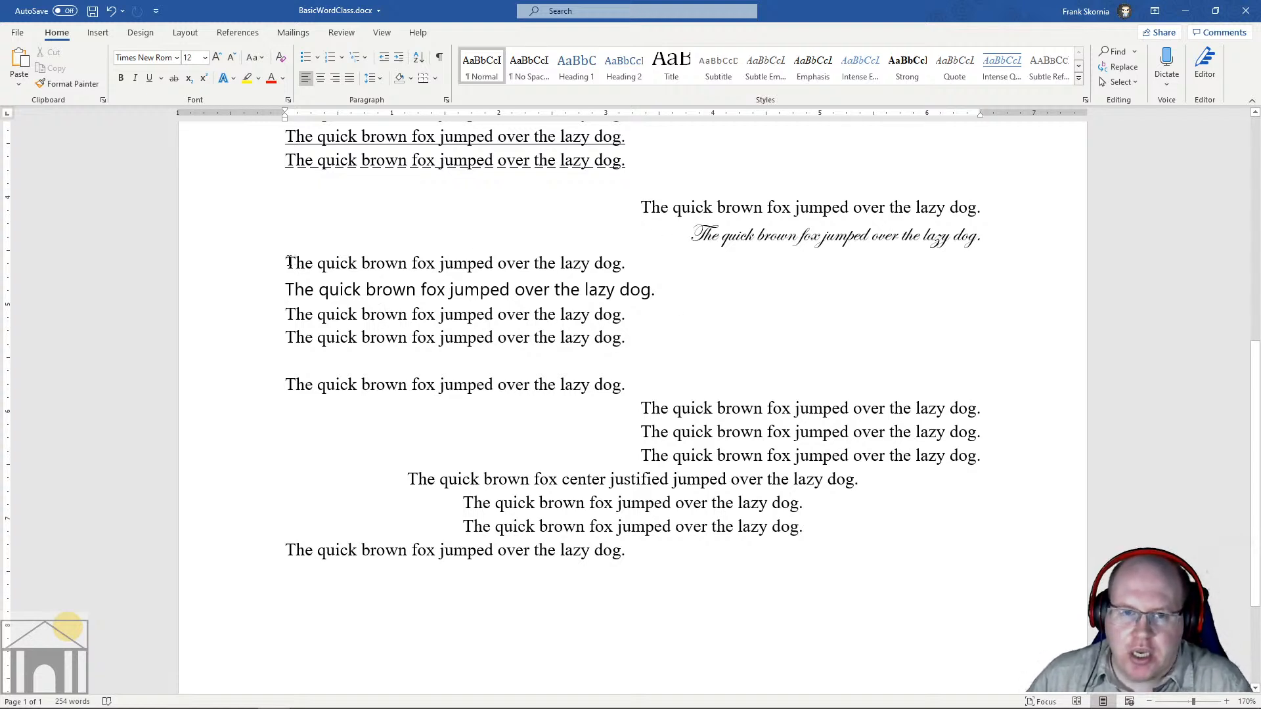
left_click_drag(288, 260, 625, 340)
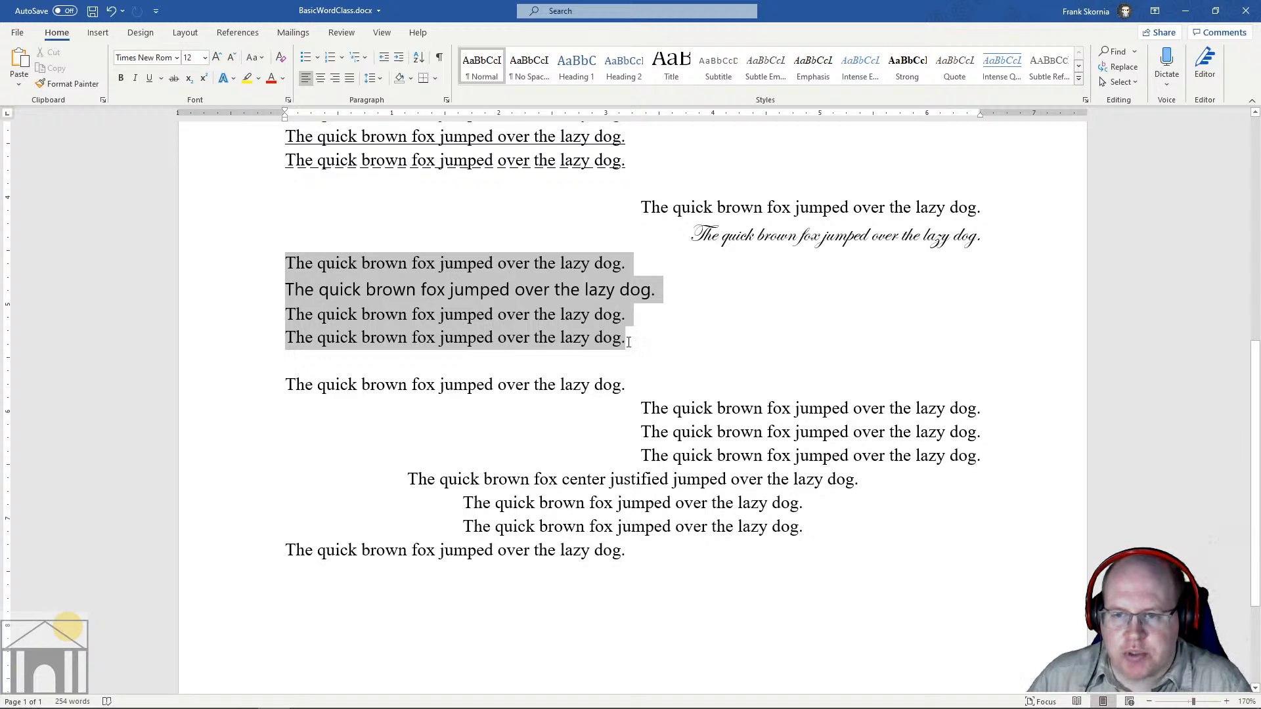
left_click(349, 80)
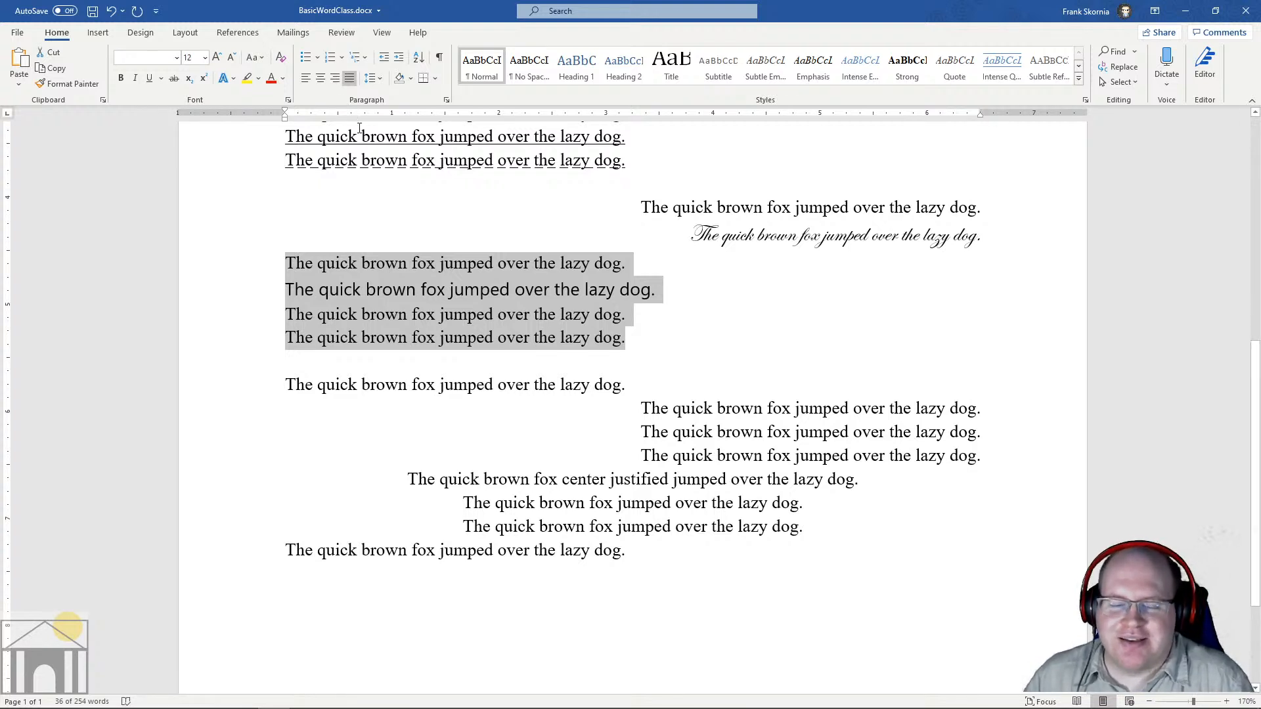
Step: Duplicate the third sentence of the second group at the end of its own line and remove the extra line break
left_click(627, 264)
left_click_drag(623, 260, 287, 263)
key("ctrl+c")
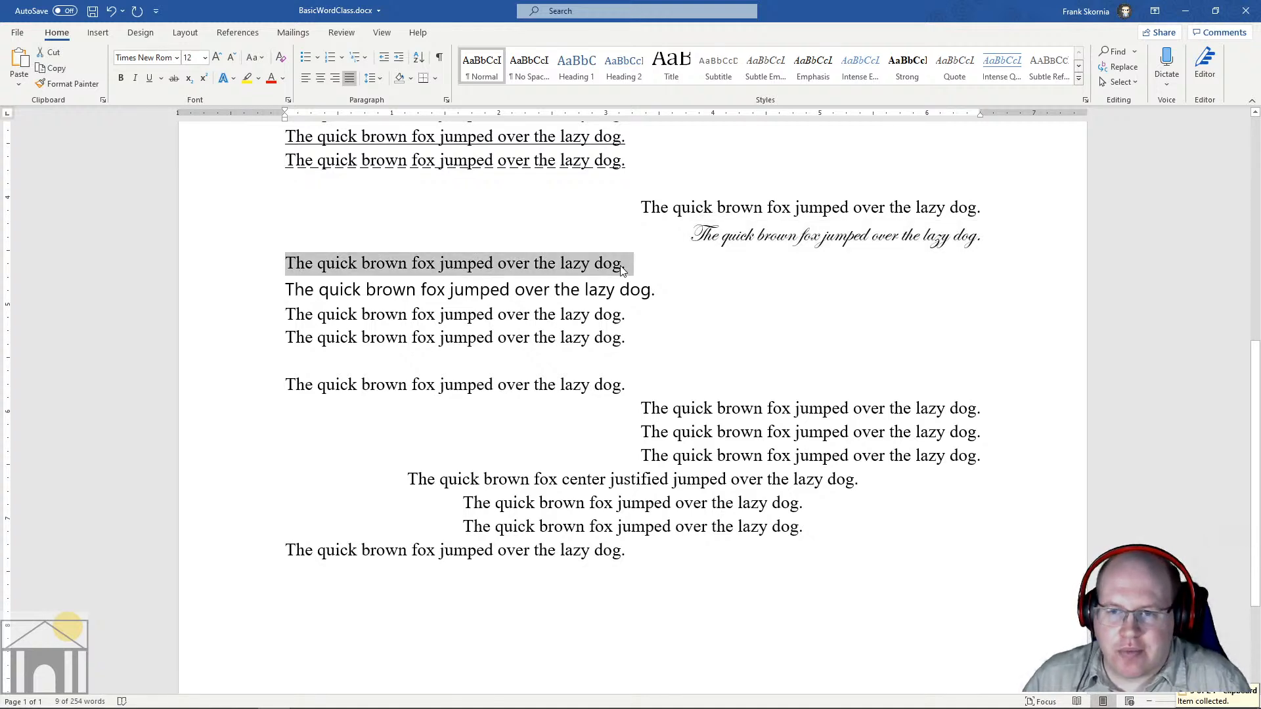
left_click(624, 266)
key("ctrl+v")
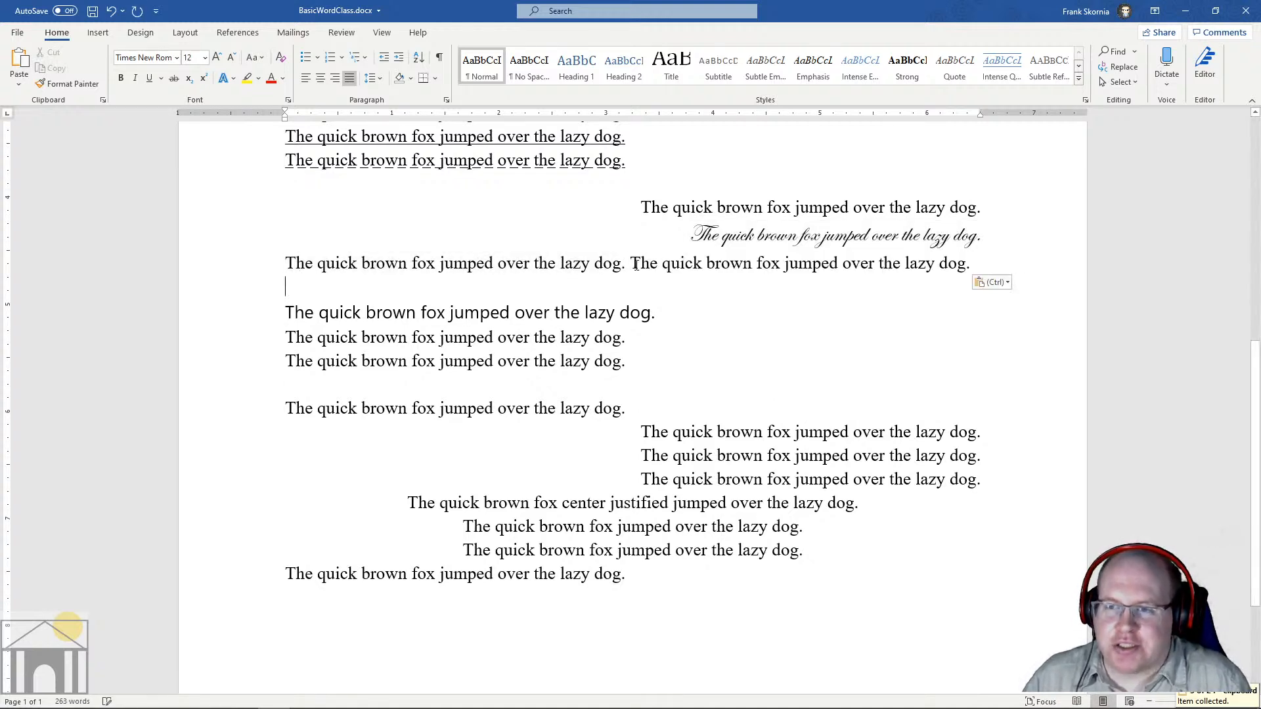
key("BackSpace")
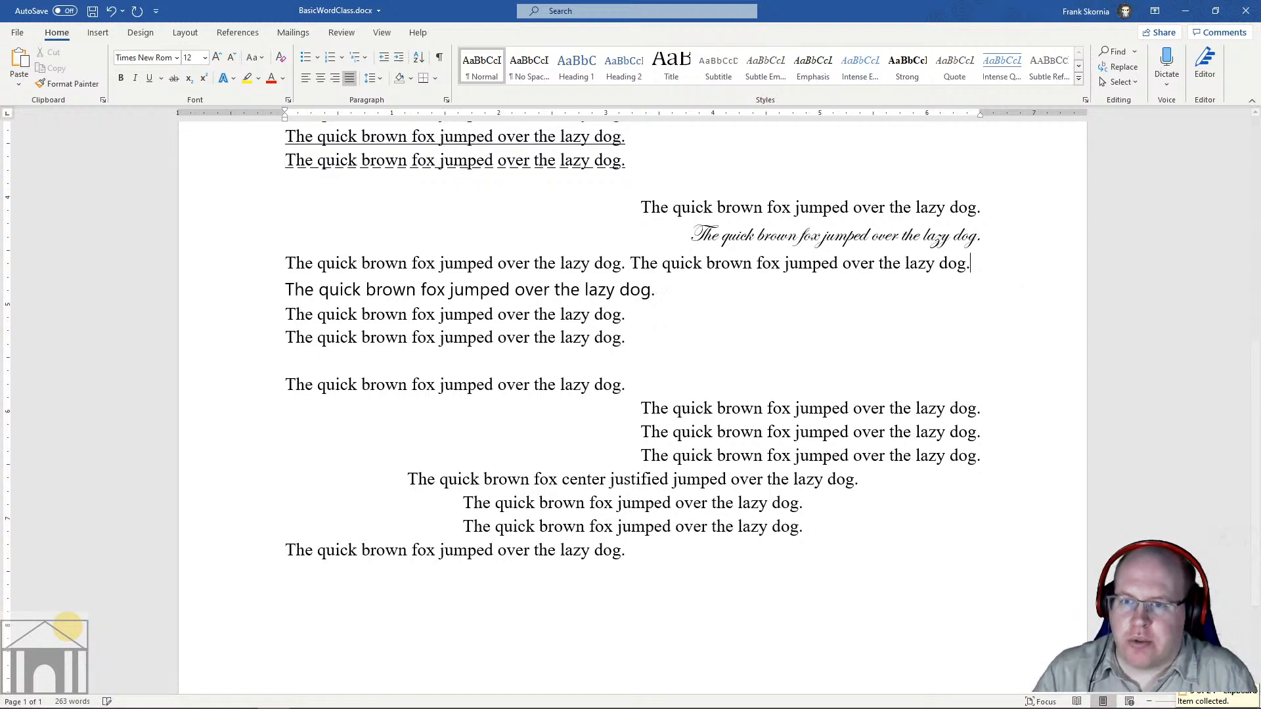
left_click(688, 292)
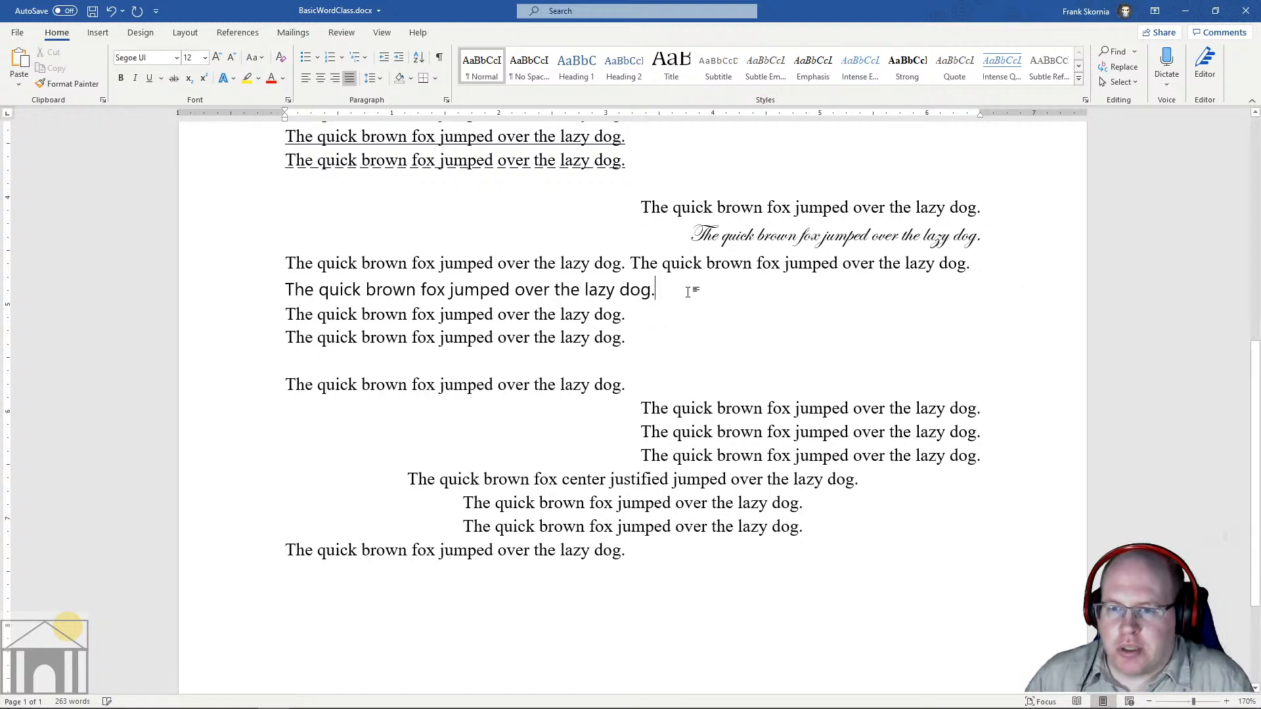
Step: Paste the copied sentence in Times New Roman at the end of the second group's fourth line and remove the extra line break
key("ctrl+space")
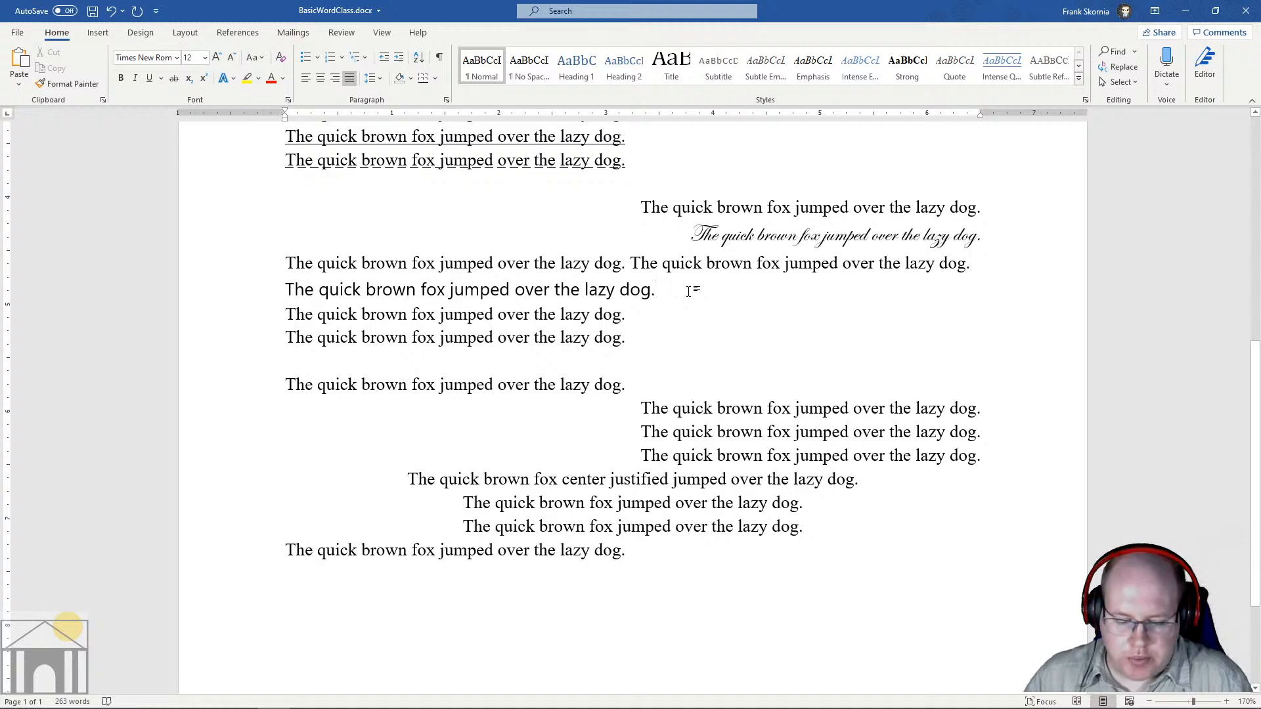
key("ctrl+v")
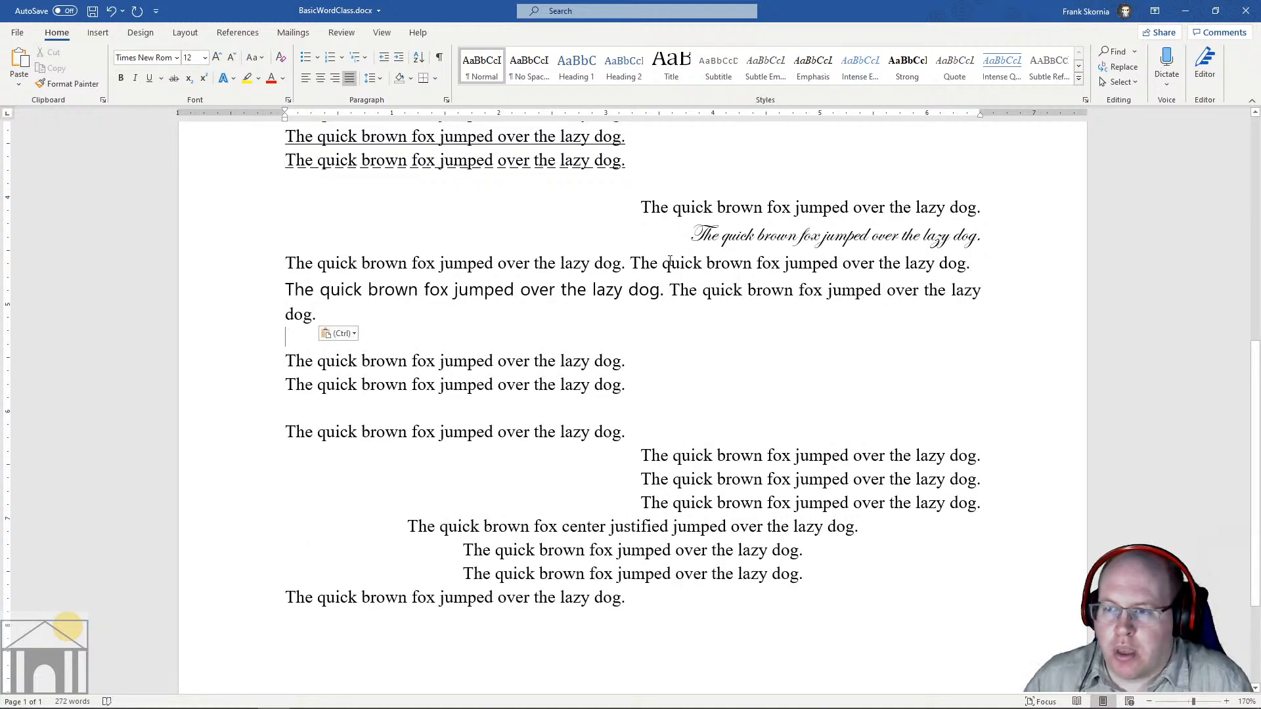
key("BackSpace")
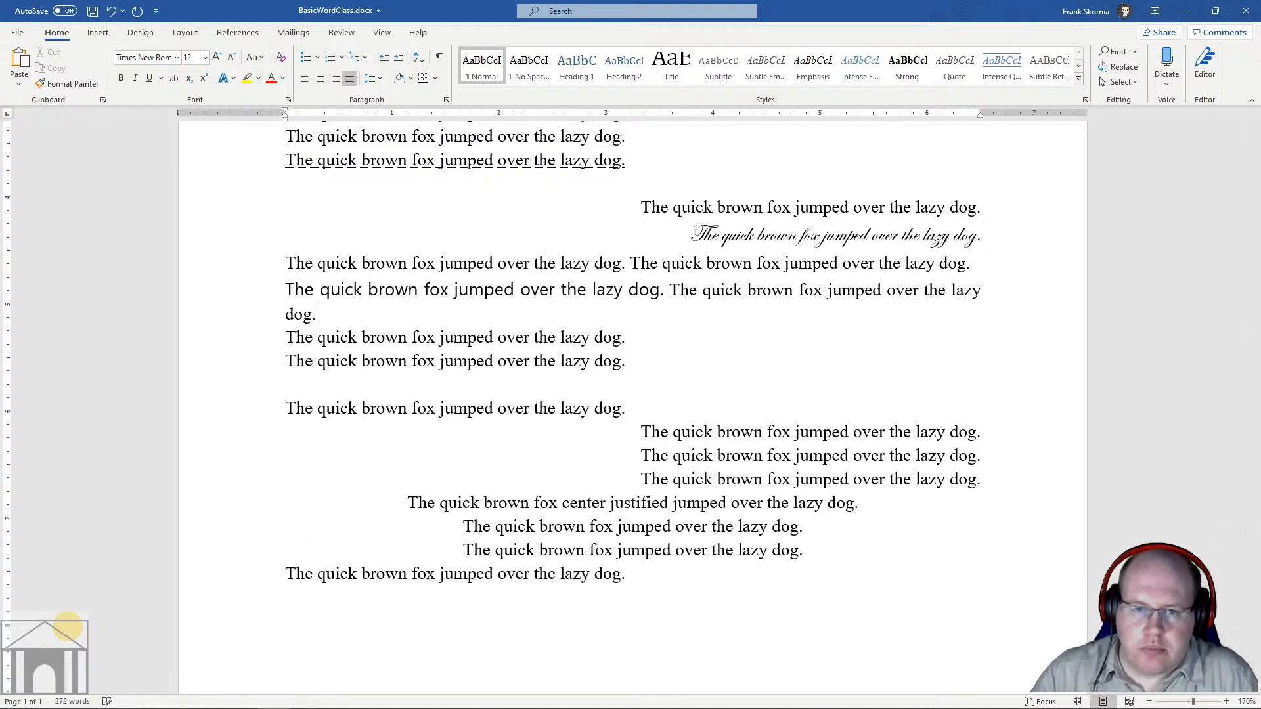
Step: Compare left alignment with justified alignment on the third and fourth lines of the second group, finishing with justified
left_click_drag(332, 313, 259, 273)
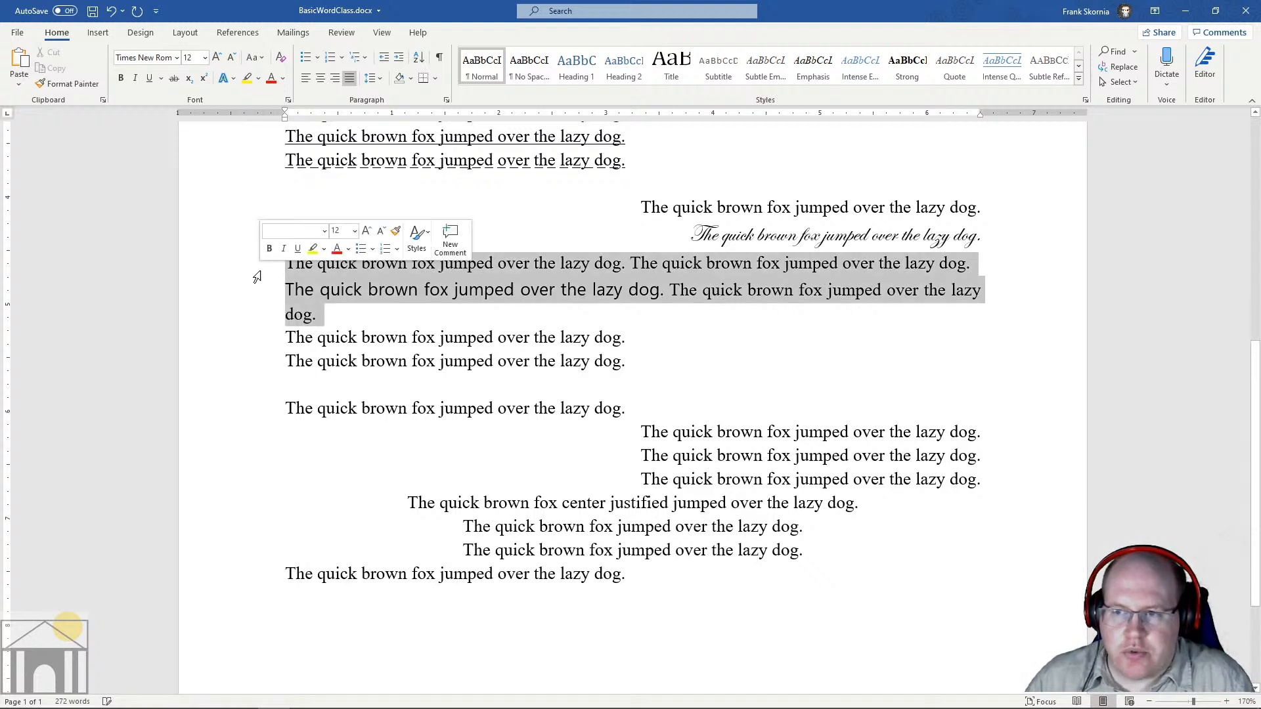
left_click(306, 79)
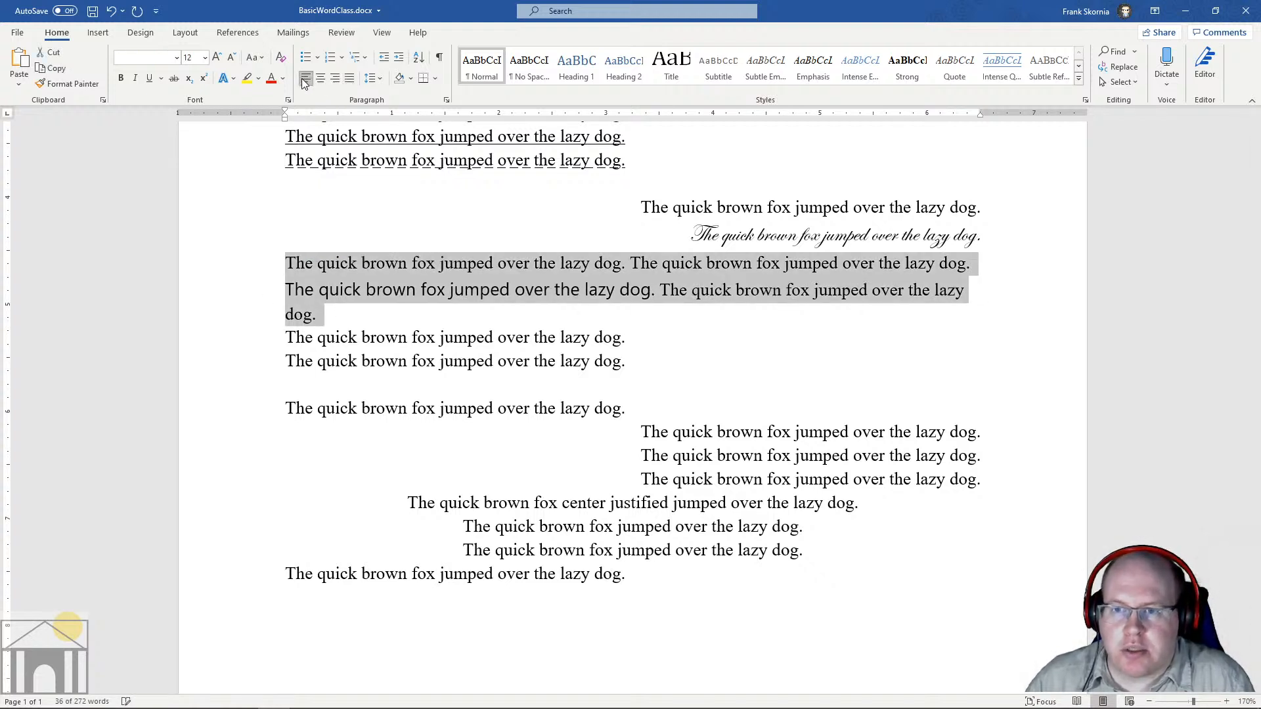
left_click(349, 79)
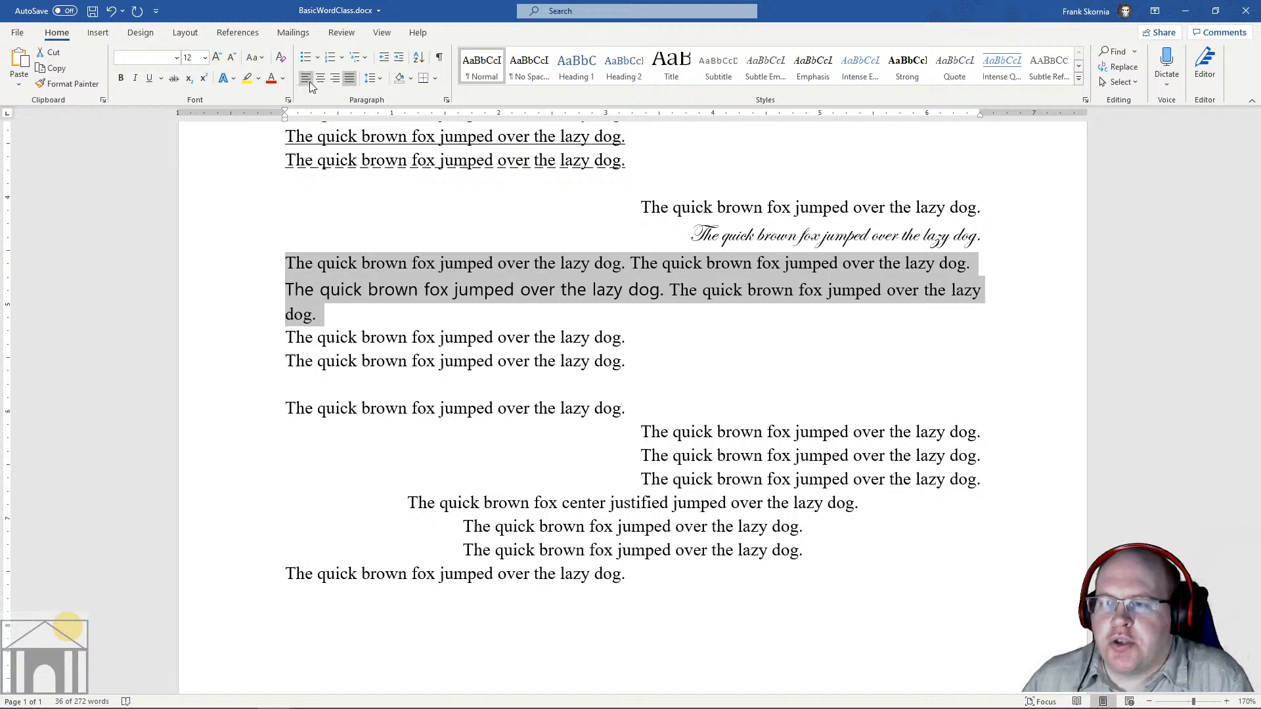
left_click(302, 80)
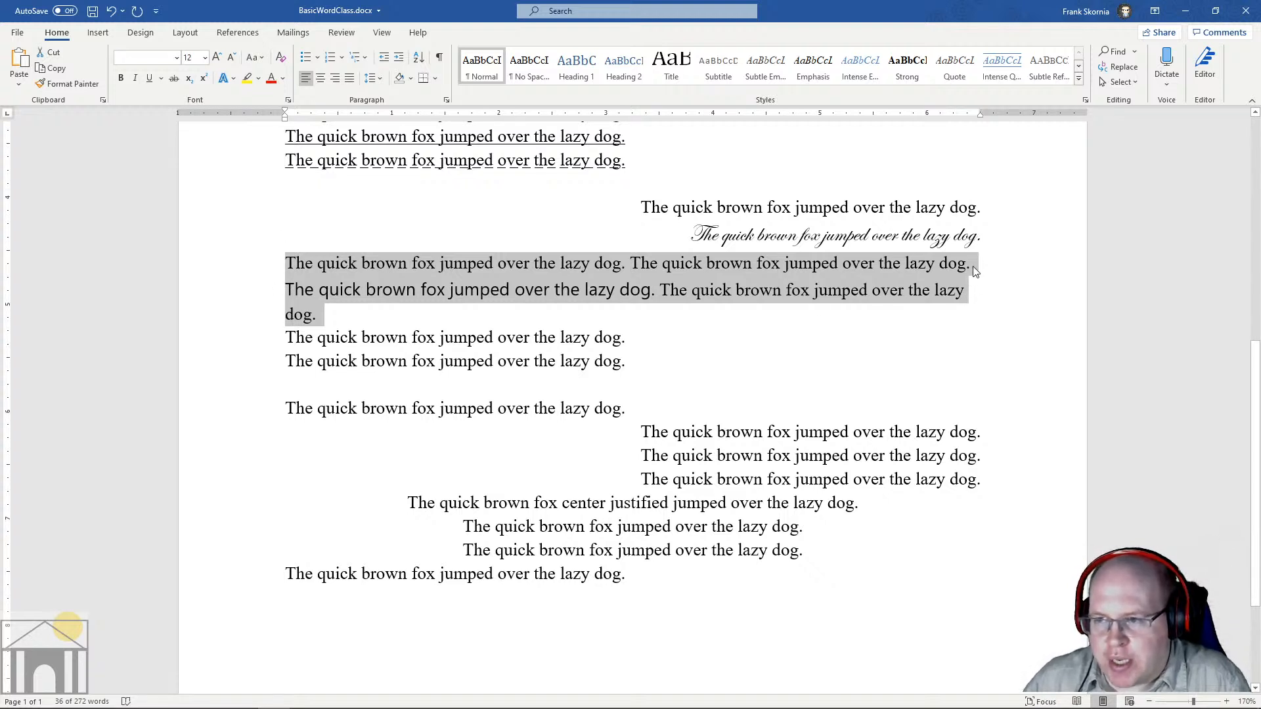
left_click(350, 78)
left_click(981, 321)
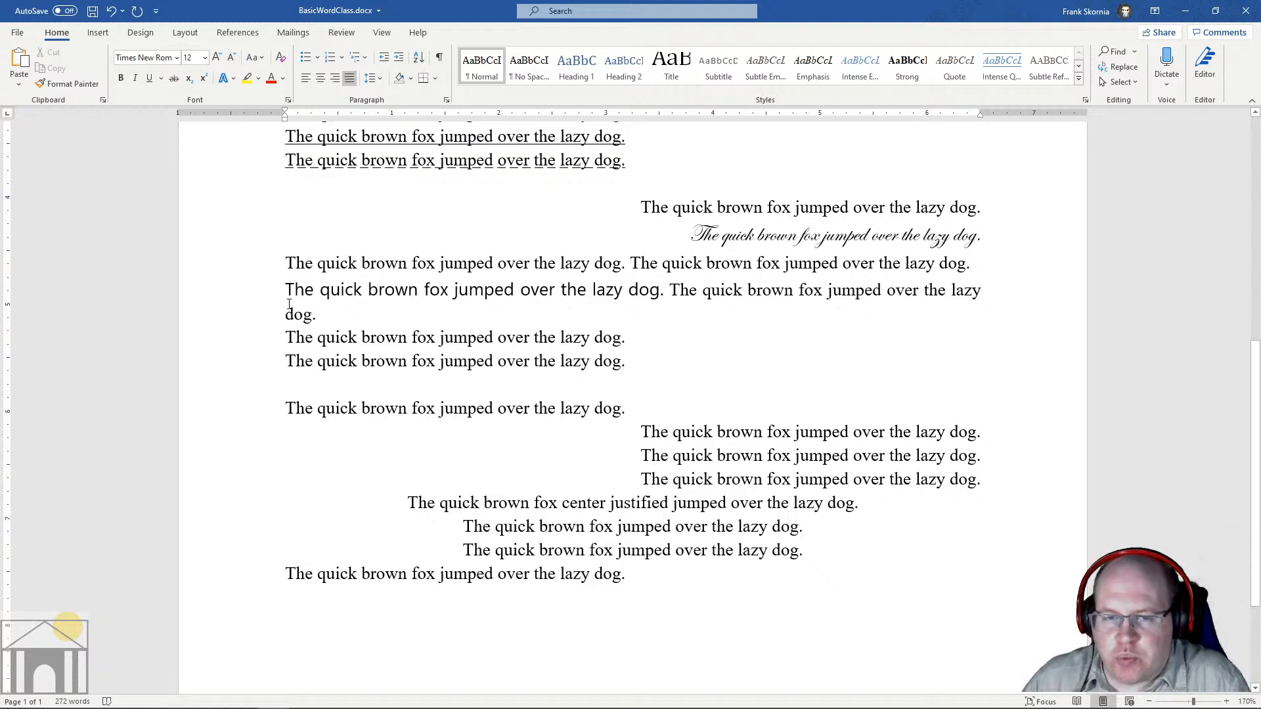
Step: Insert the filler letters "sdkjflksjdfl" inside the last "lazy" of the second group's fourth line
left_click(964, 289)
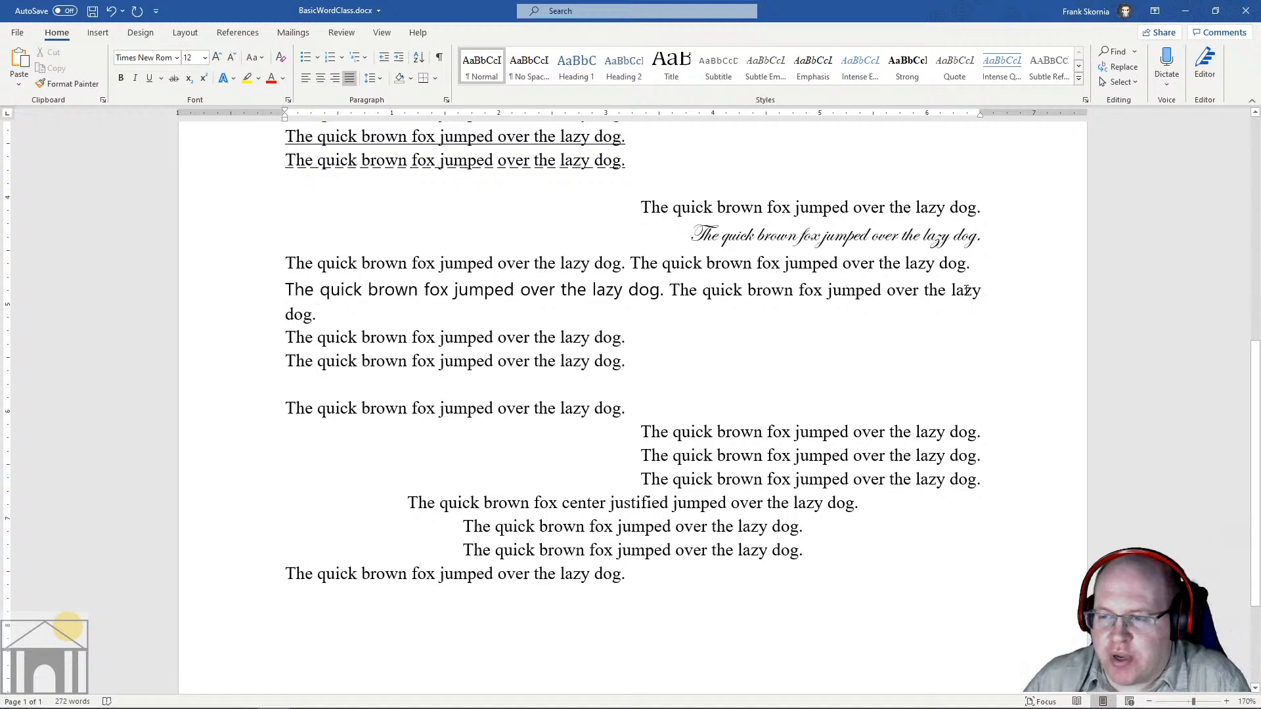
type("sdkjflksjdflzy")
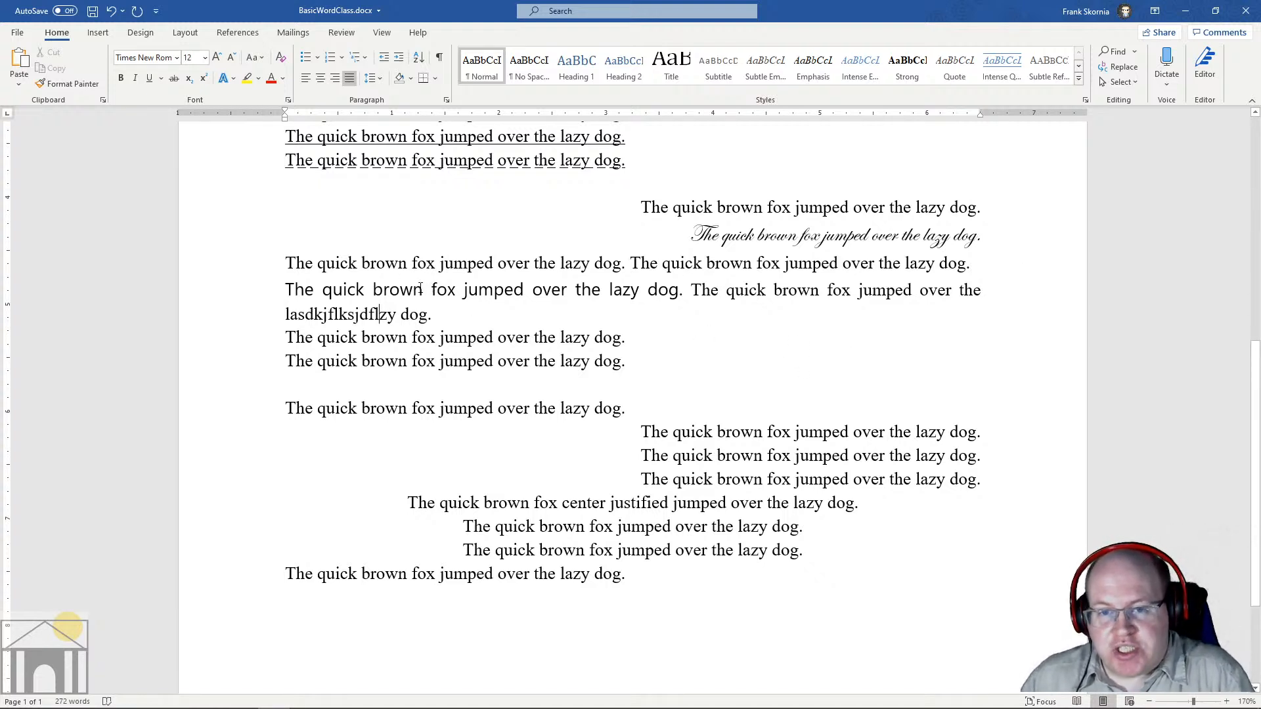
left_click_drag(424, 289, 545, 289)
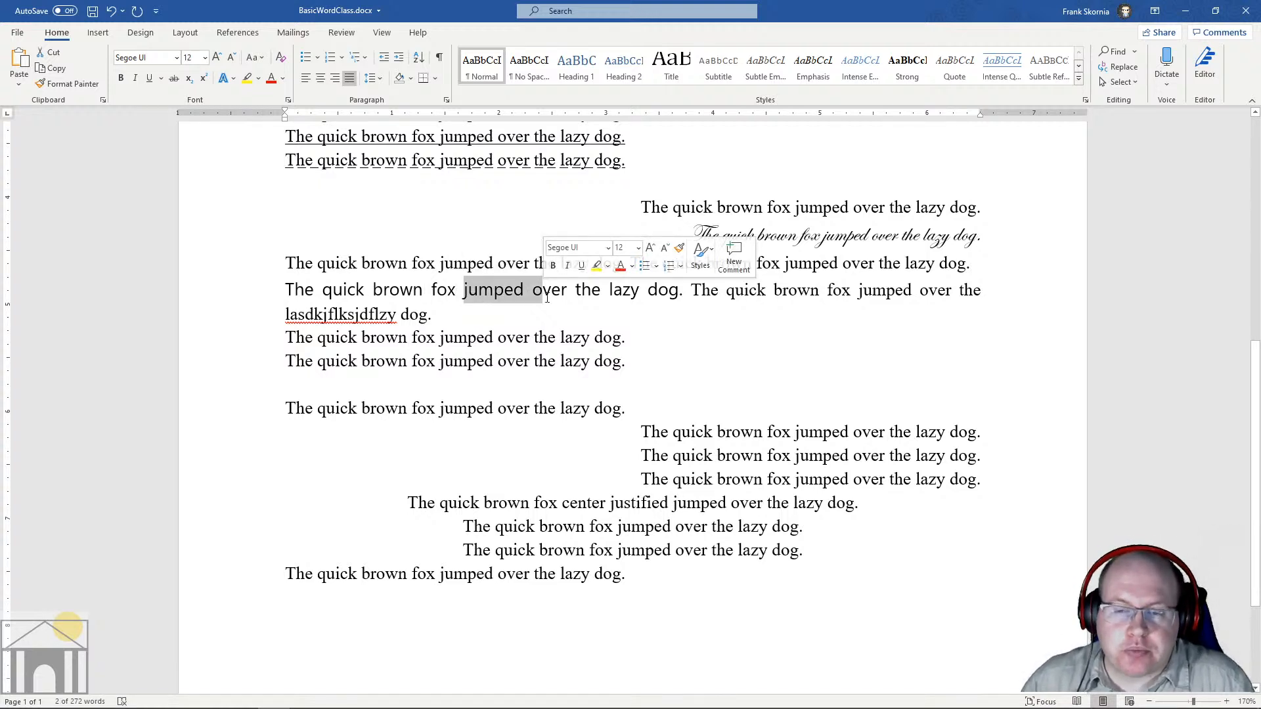
left_click(1029, 307)
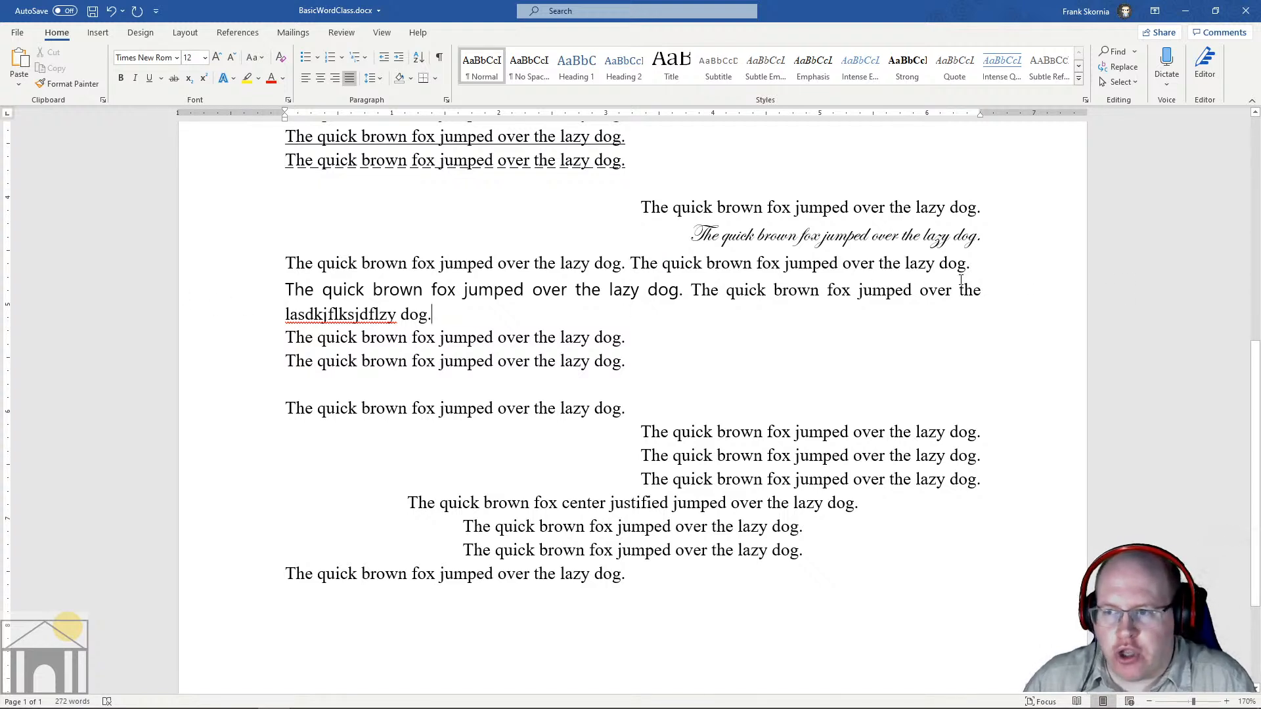
Step: Insert the filler letters "sdhdskjhfsdhhfksjhfhsdkhfksdjhjdskdskj" inside the second "quick" of the same justified paragraph
left_click(749, 290)
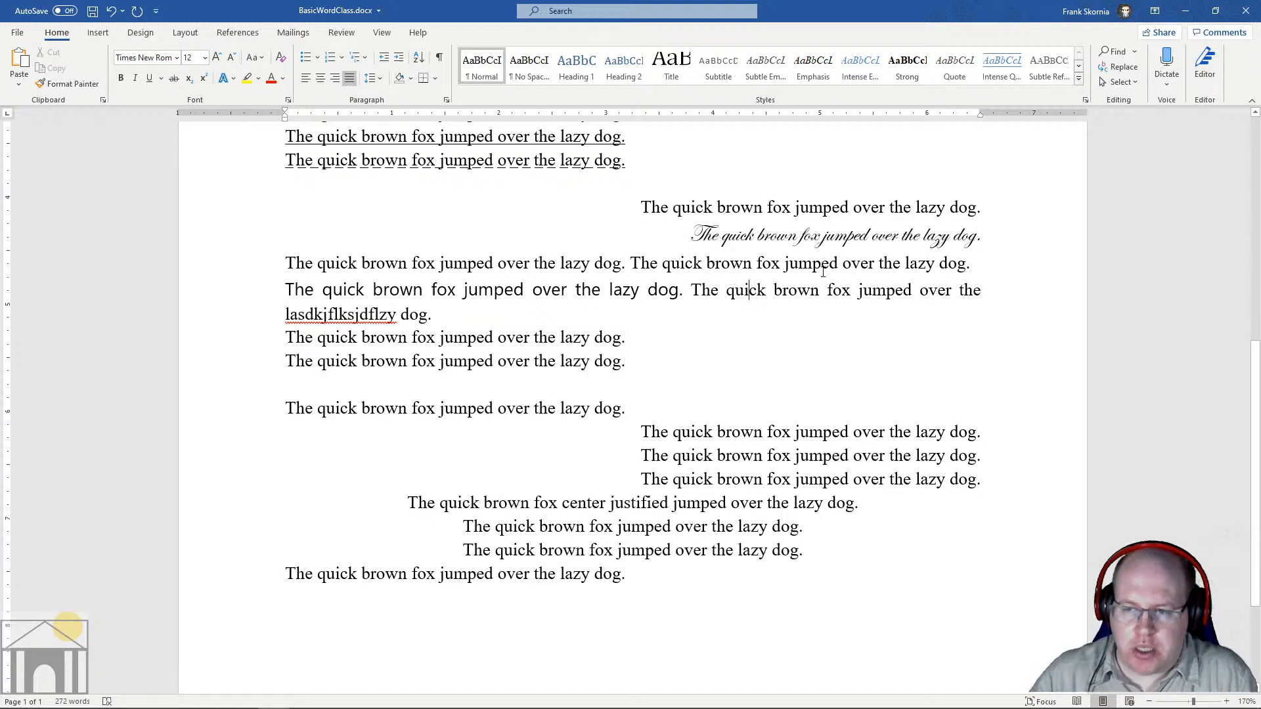
type("sdhdskjhfsdh")
type("hfksjhfhsdkhfksdjhjdsk")
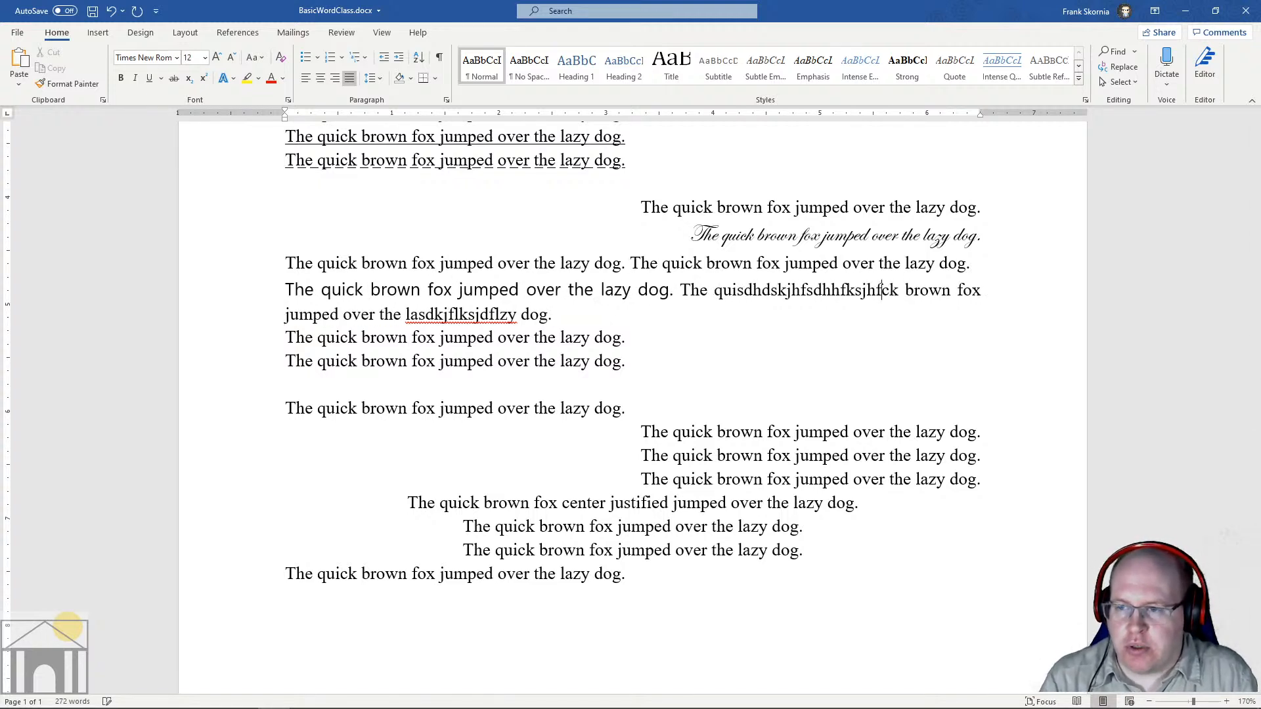
type("dskj")
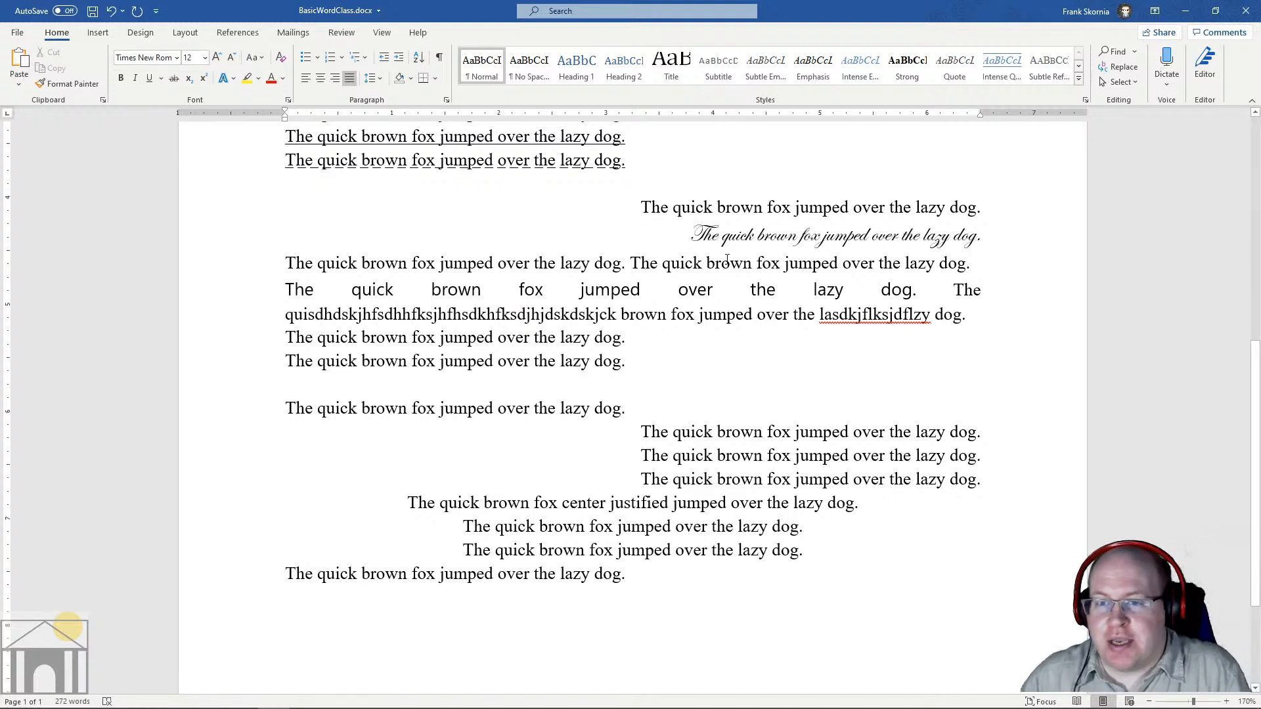
left_click(644, 290)
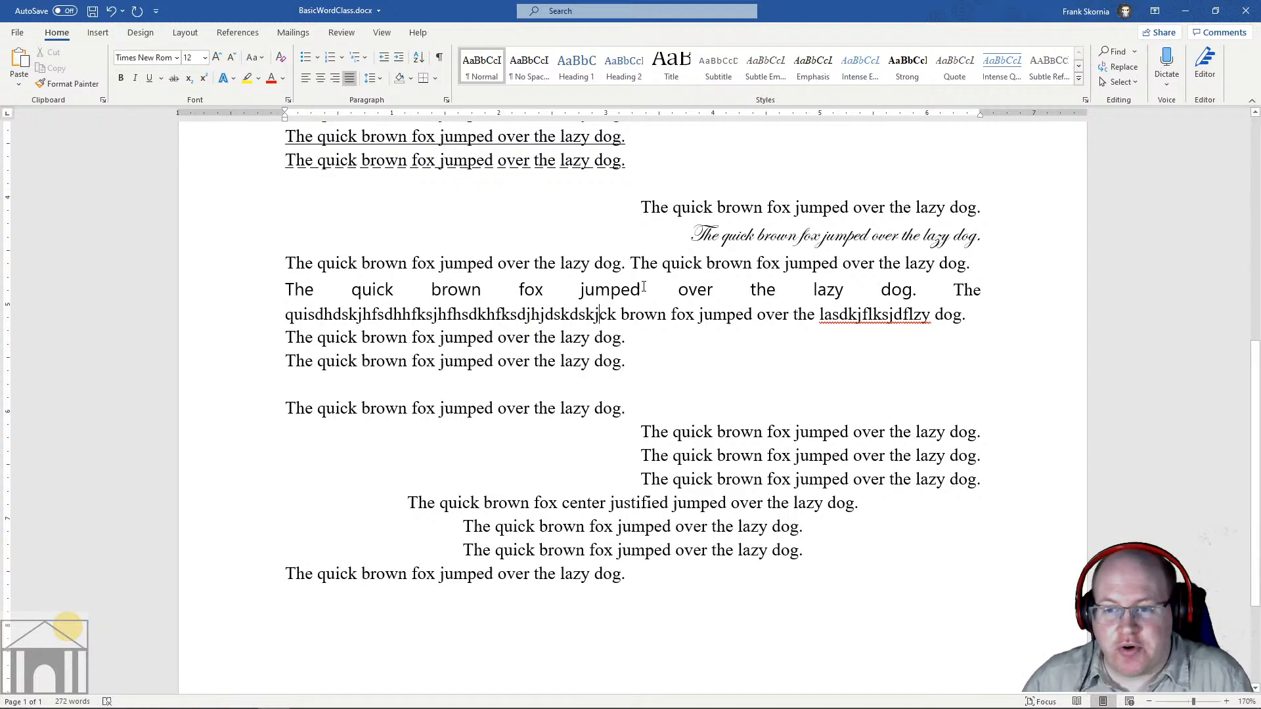
left_click(715, 290)
left_click(791, 287)
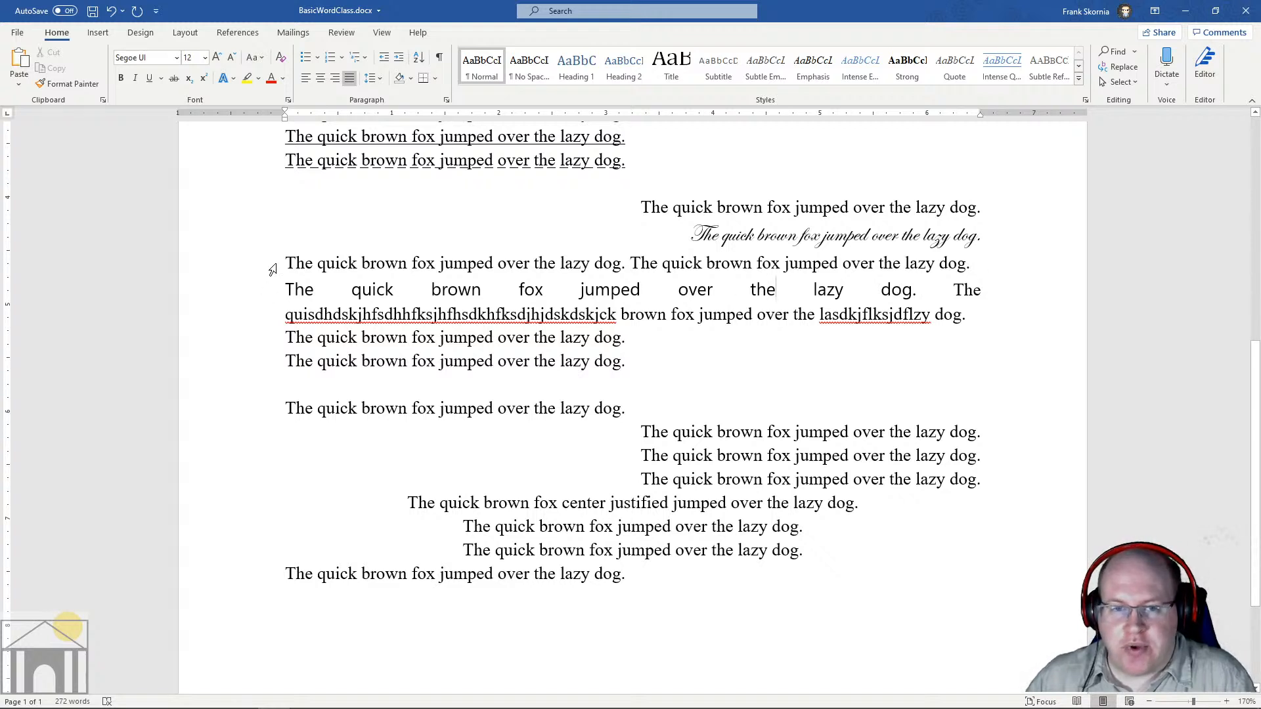
Step: Justify all text from the third line of the second group to the end of the third group
left_click_drag(287, 264, 649, 575)
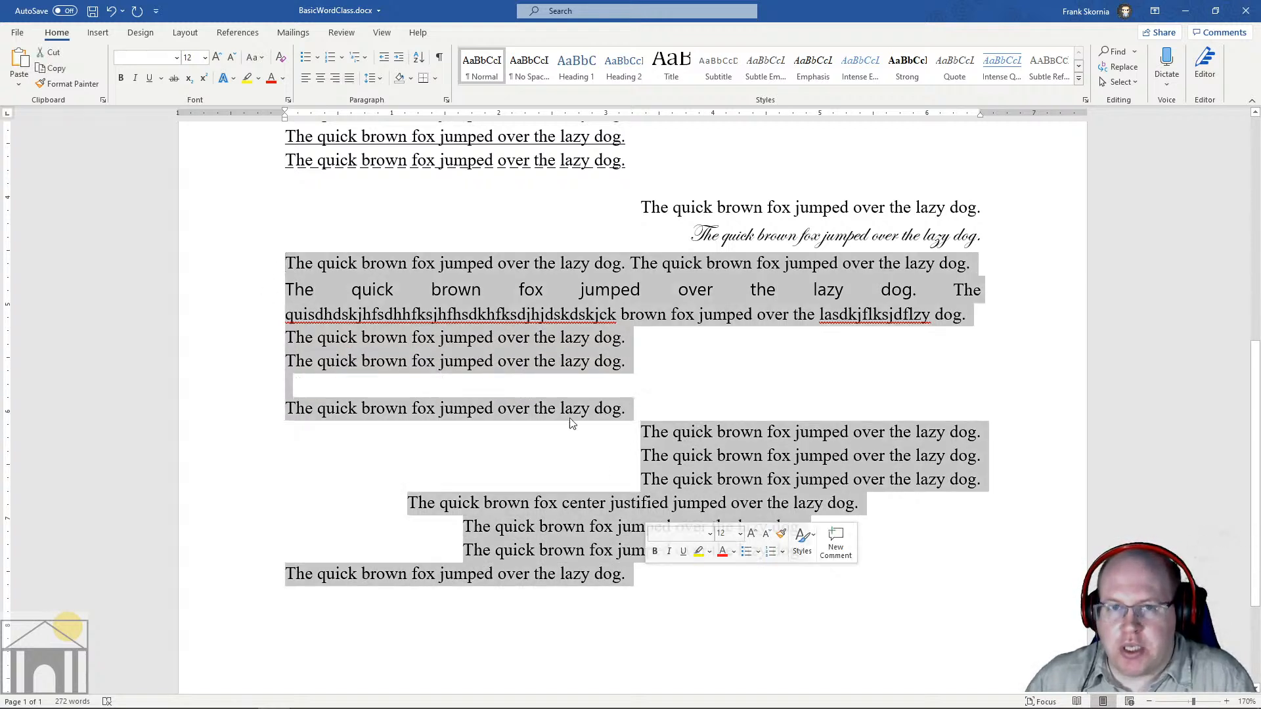
left_click(350, 79)
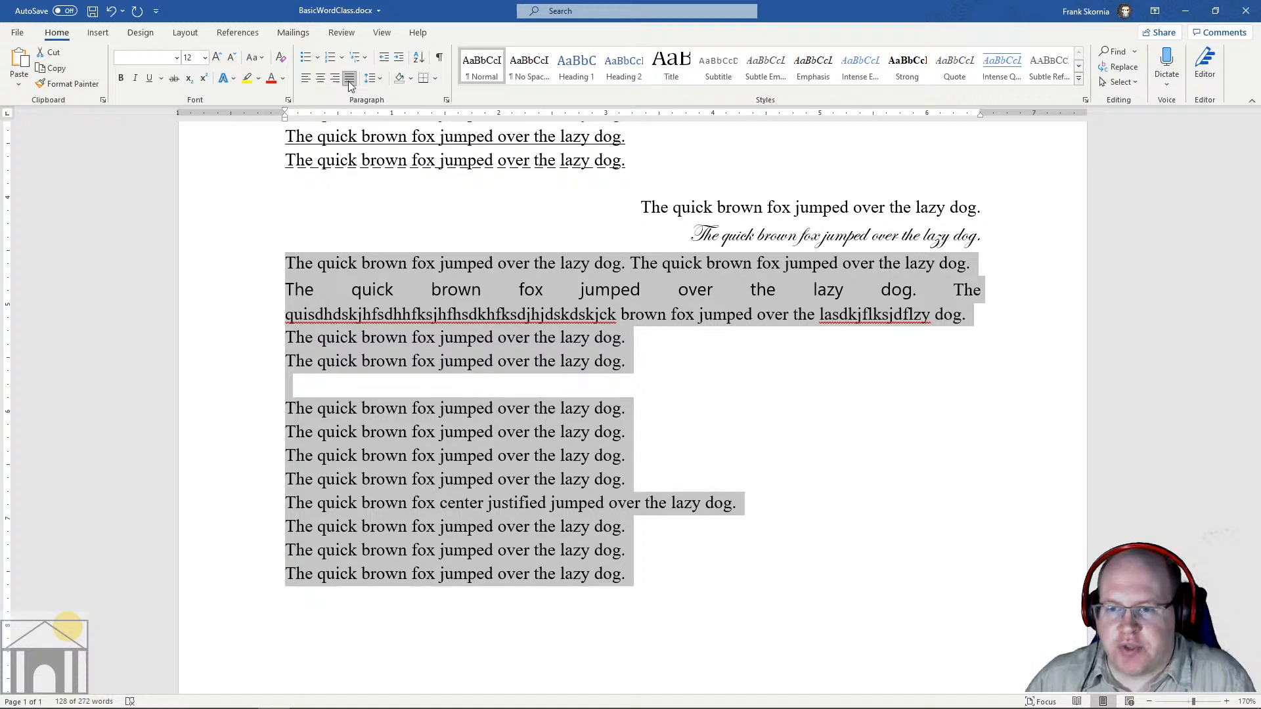
left_click(641, 454)
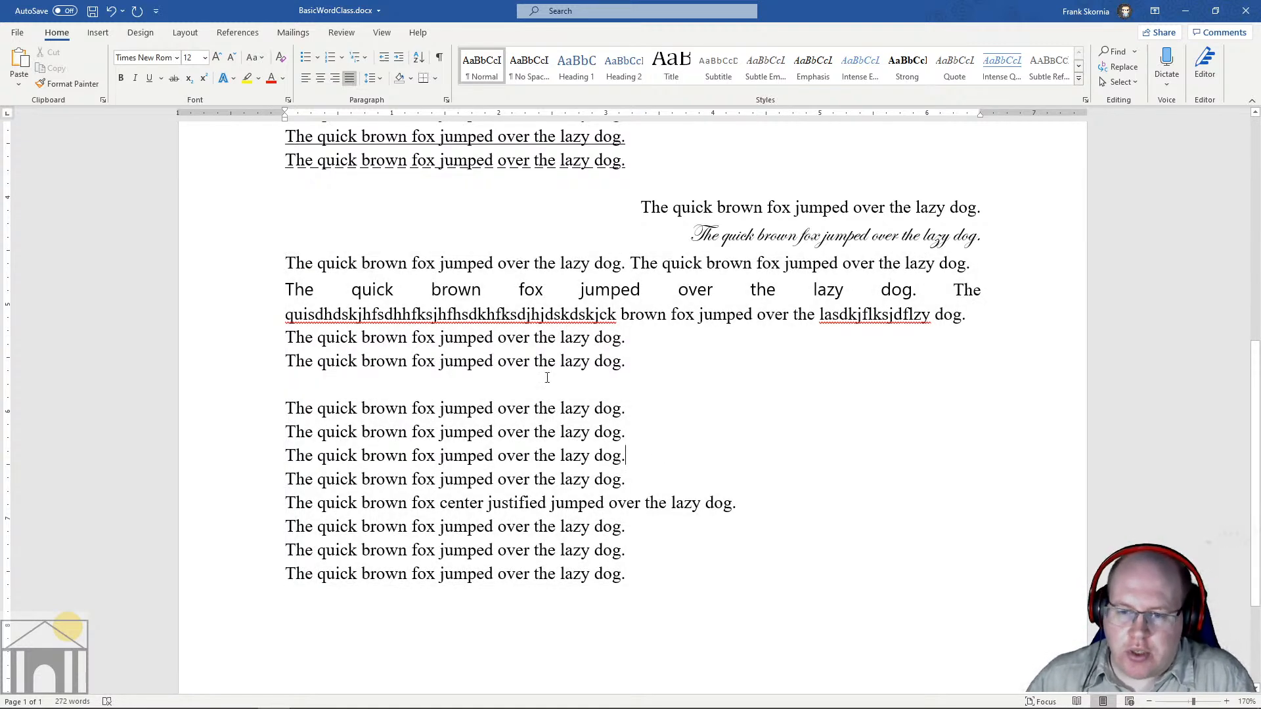
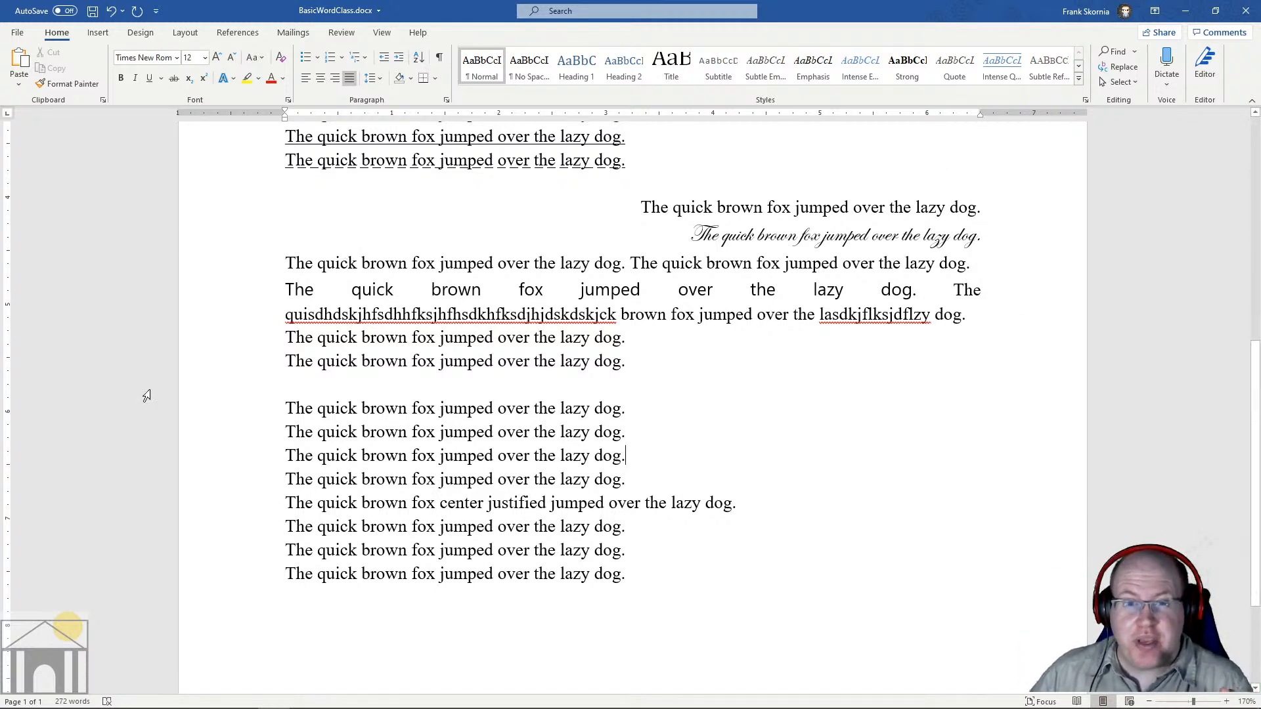
Step: Try left alignment on the paragraph with the filler letters and finish with it right-aligned
left_click(351, 289)
left_click(430, 289)
left_click(519, 289)
left_click(630, 289)
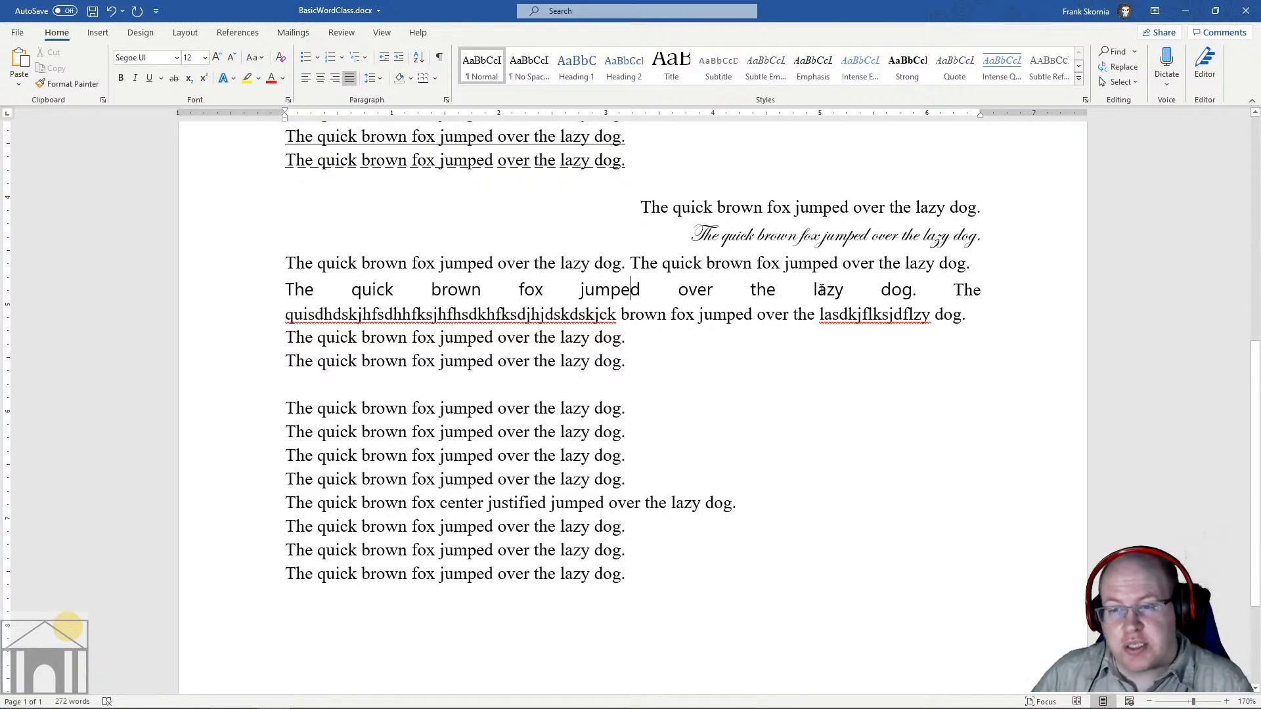
left_click(820, 289)
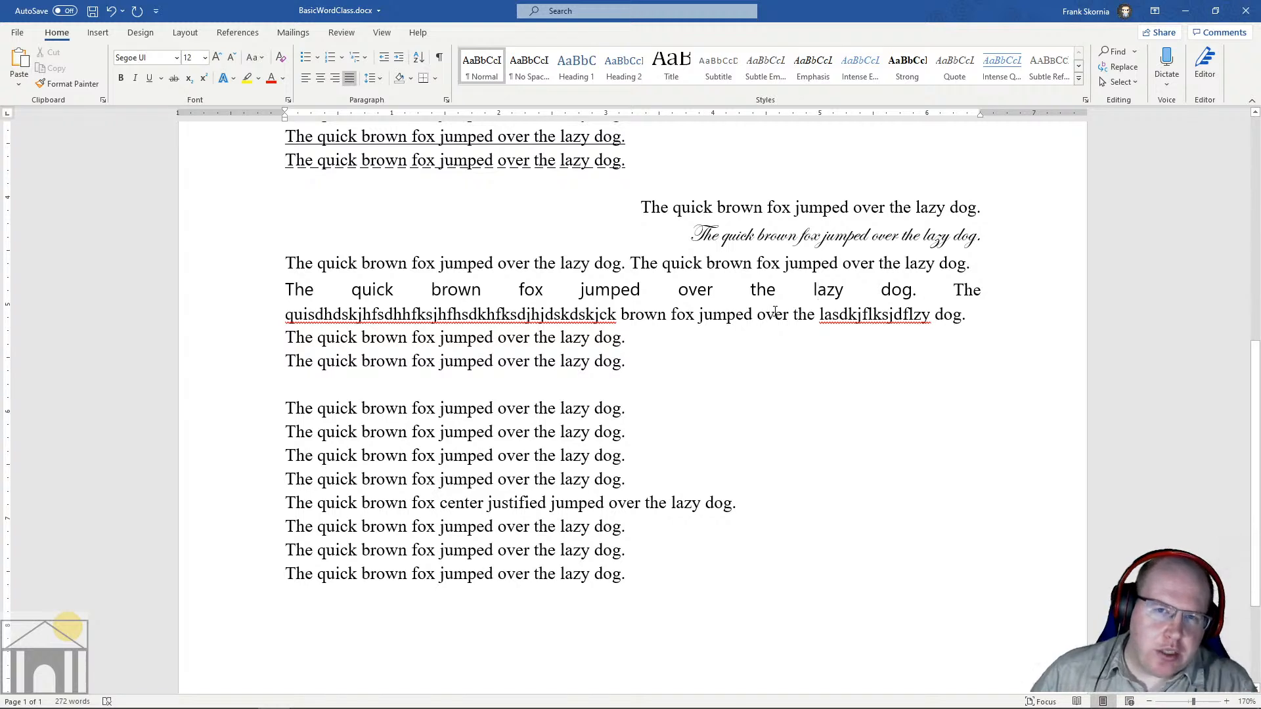
left_click(306, 77)
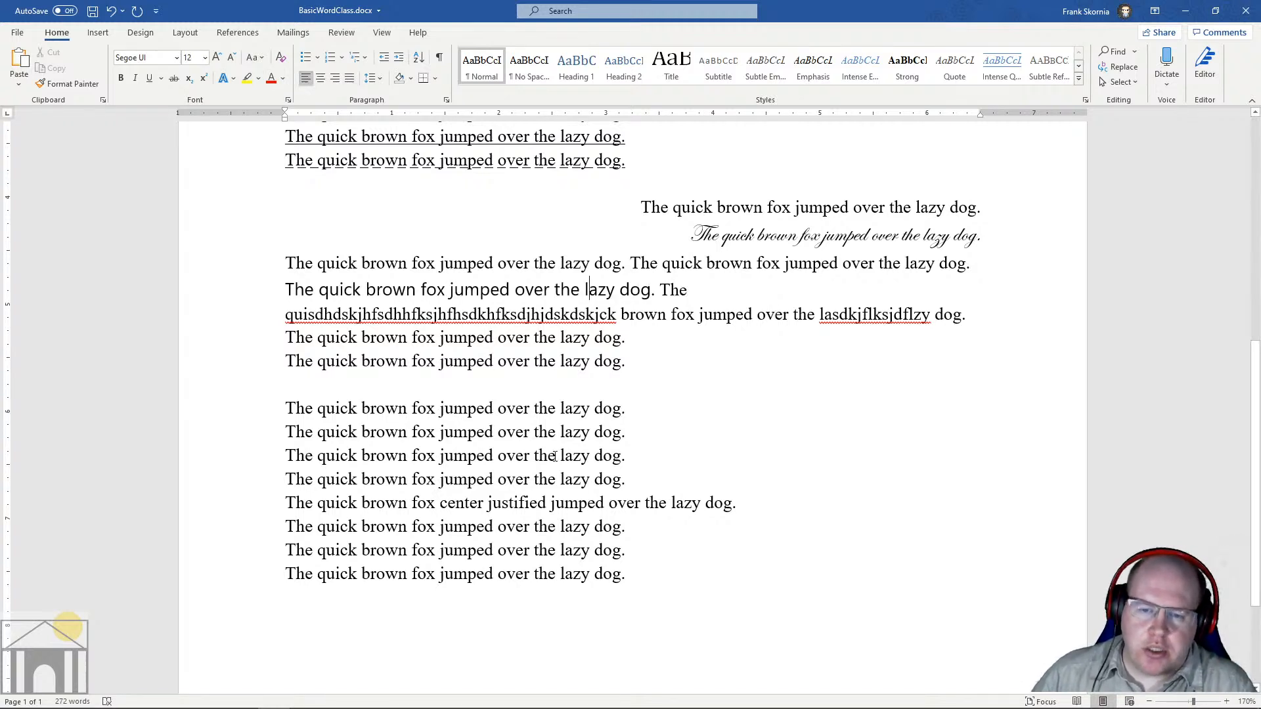
left_click(335, 78)
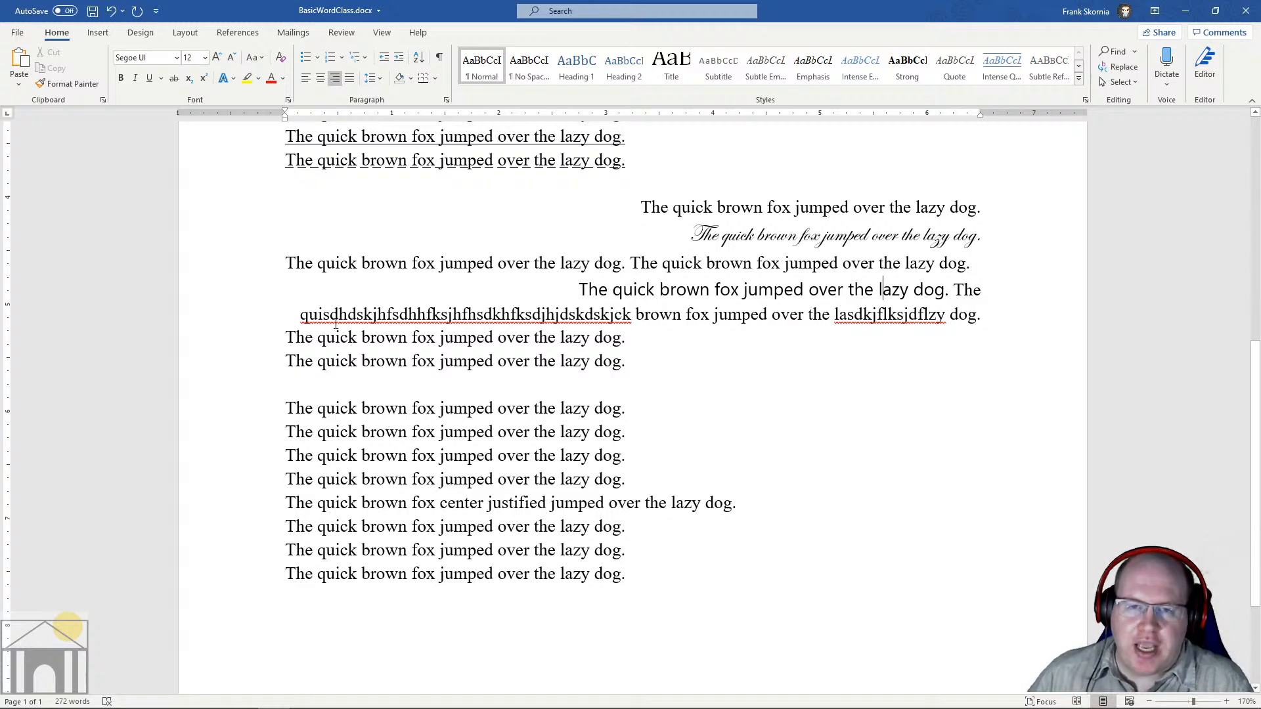
Step: Color the second sentence of the first group red
scroll(478, 337, "up", 7)
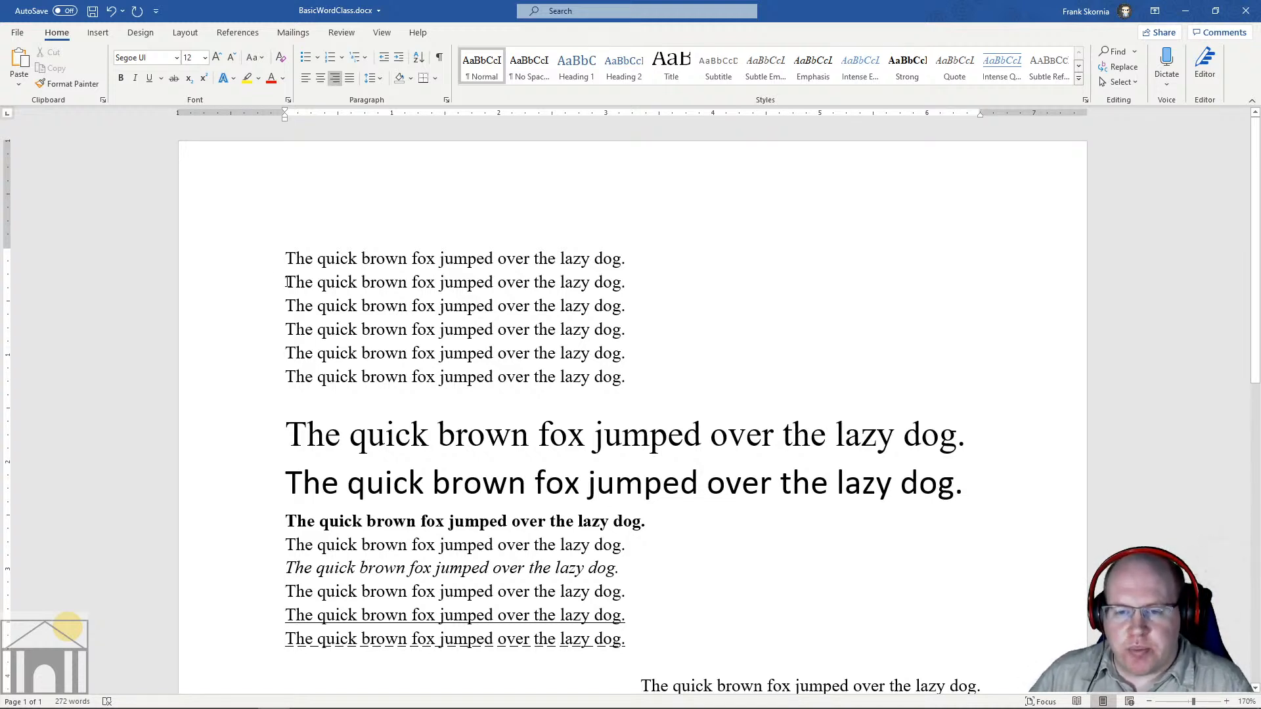
left_click_drag(287, 282, 632, 280)
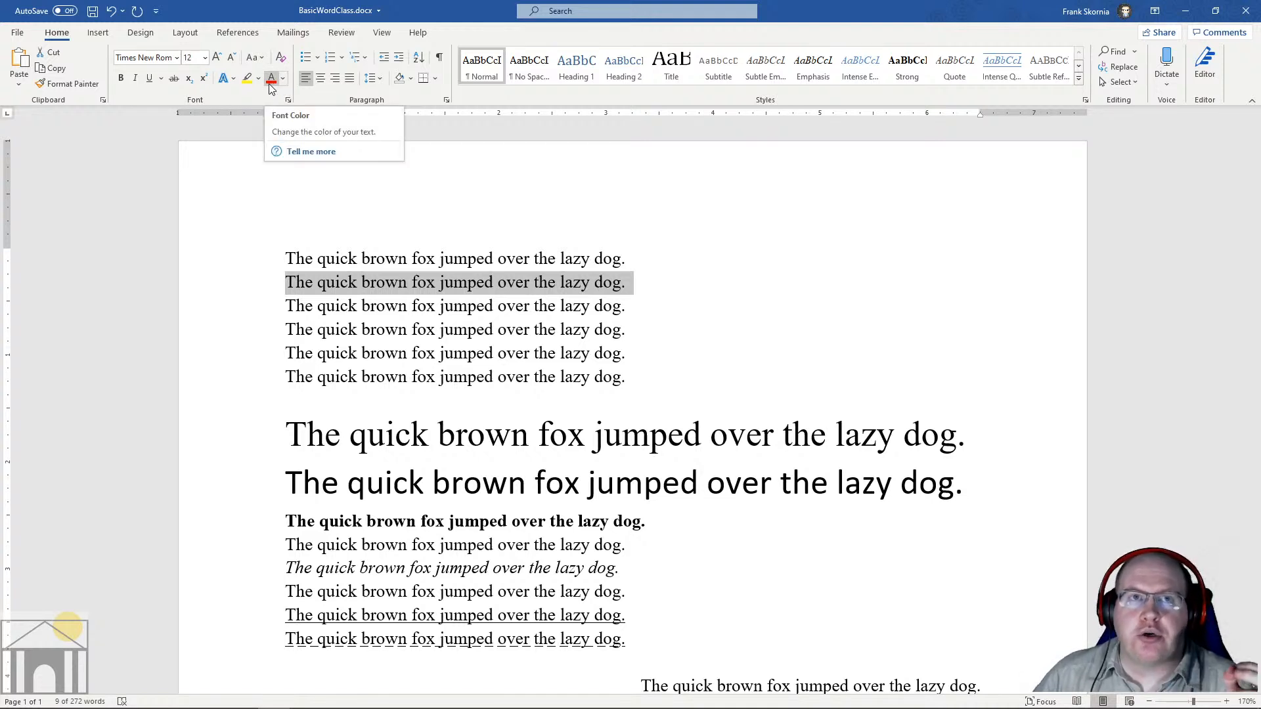
left_click(271, 79)
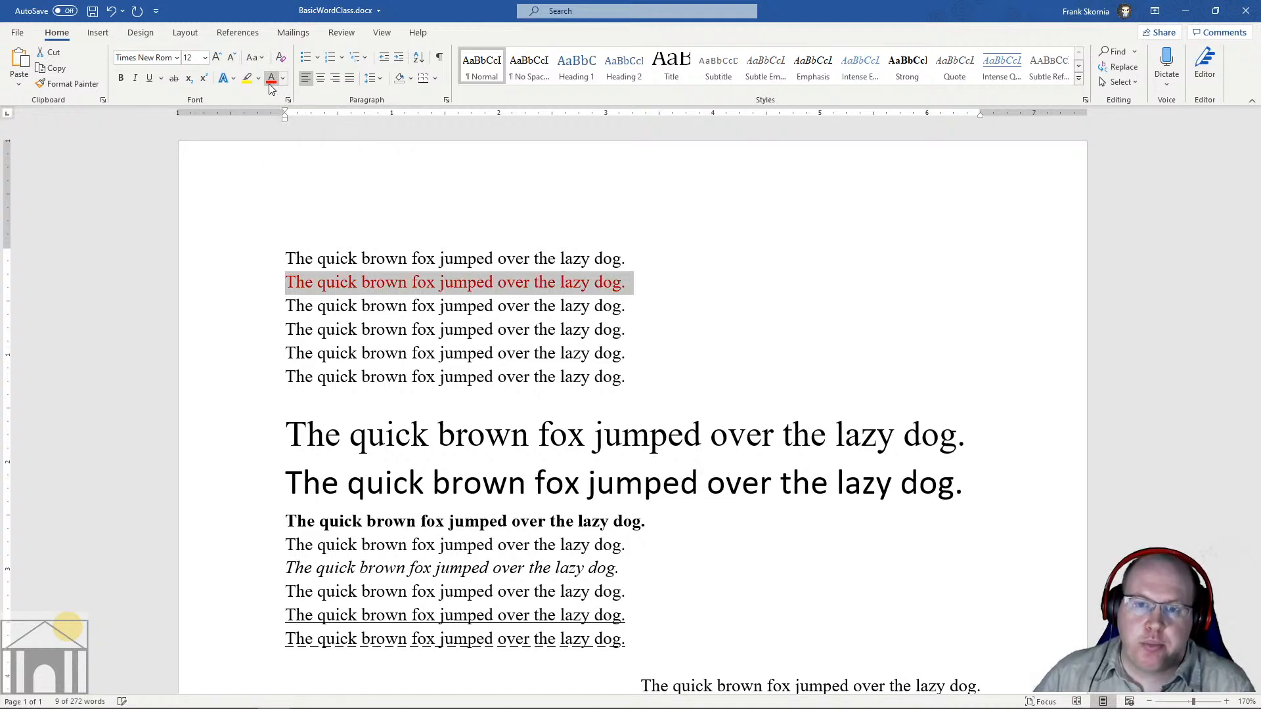
left_click(516, 353)
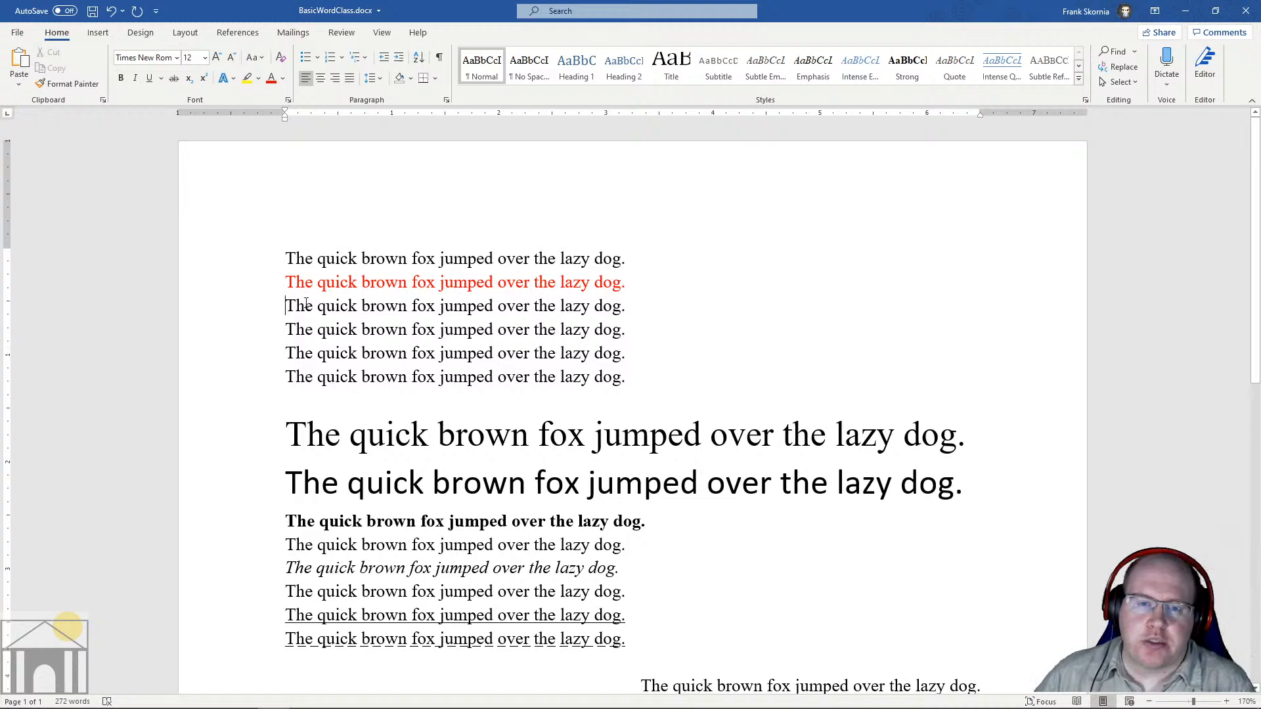
Step: Apply red to the third sentence of the first group and replace it with the standard light blue font color
left_click_drag(306, 302, 632, 306)
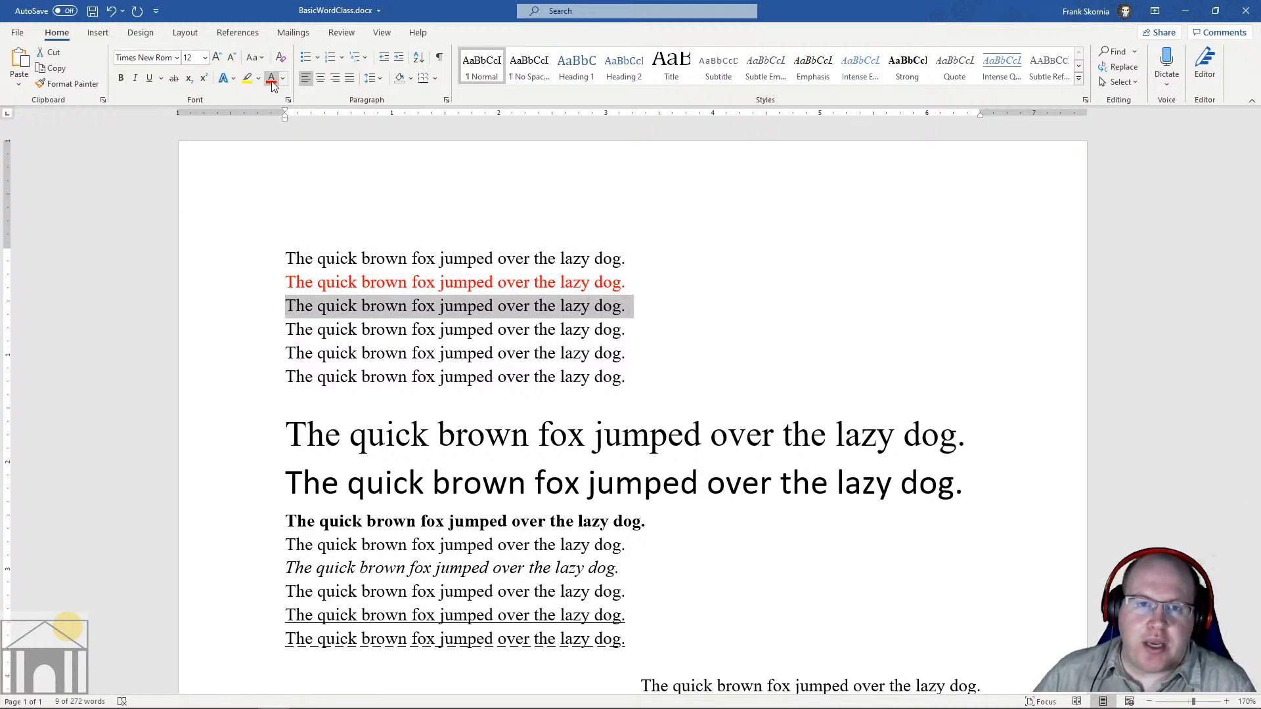
left_click(272, 79)
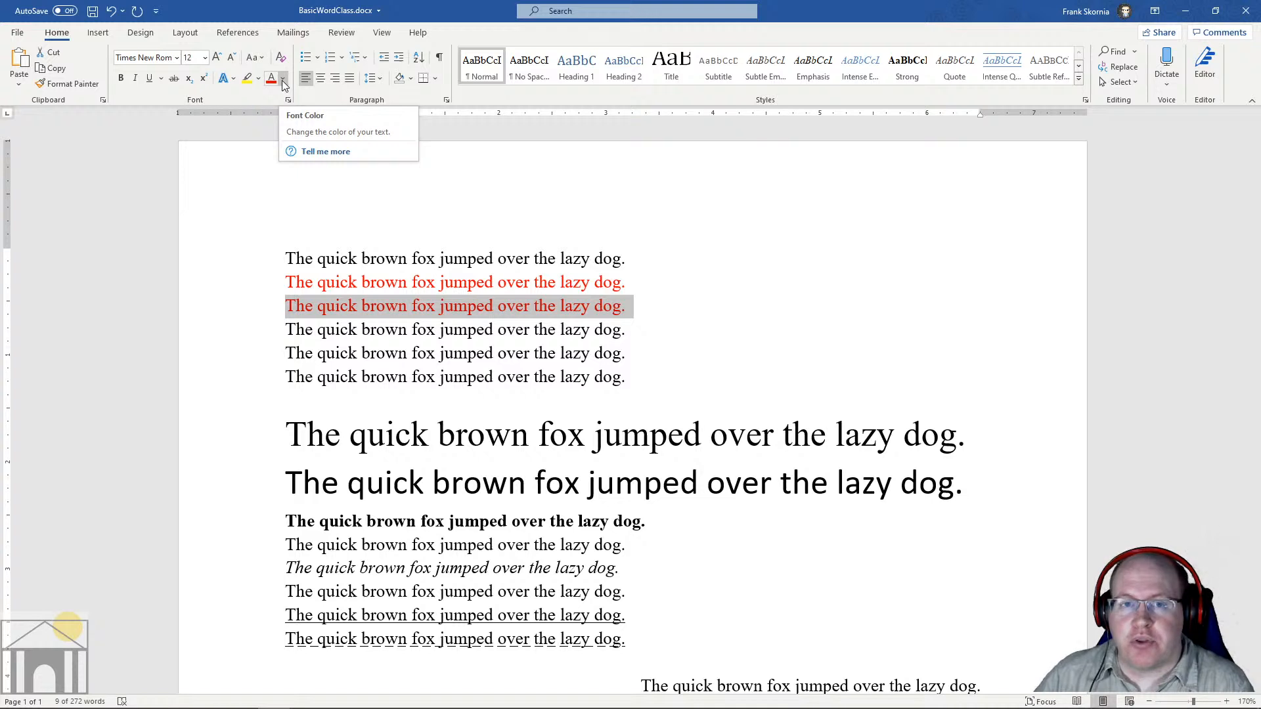
left_click(283, 79)
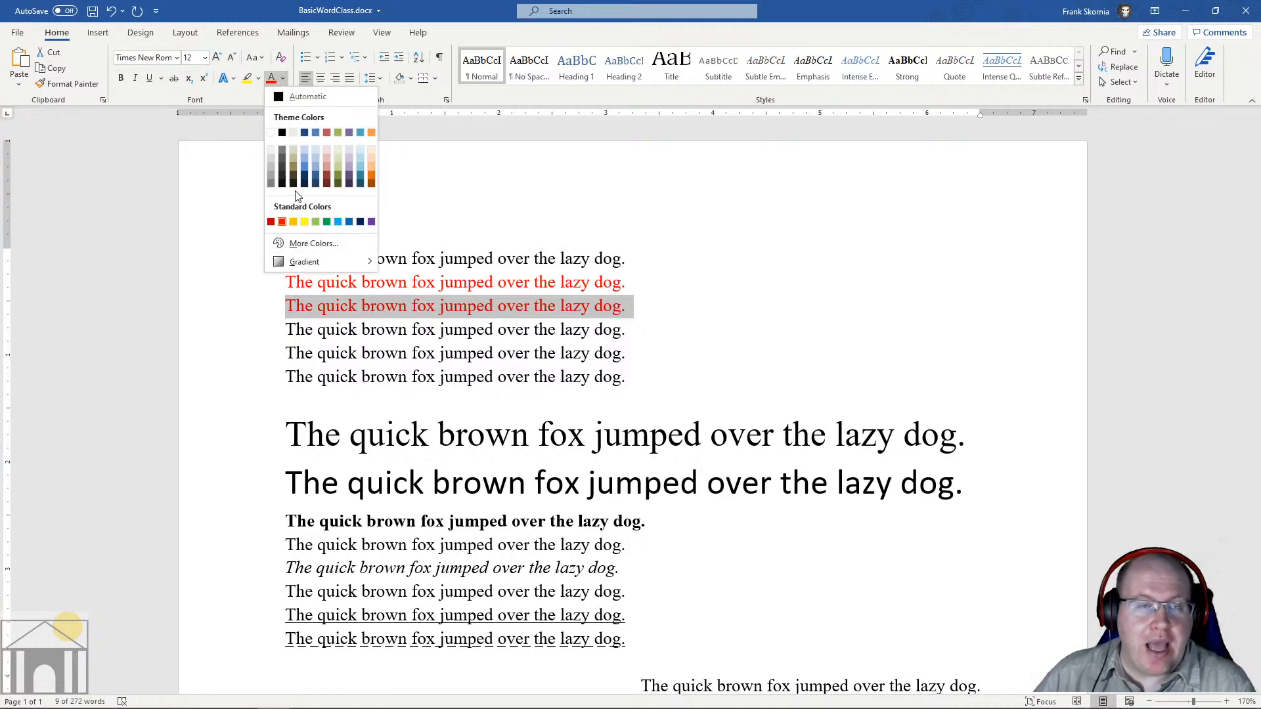
left_click(337, 222)
left_click(473, 333)
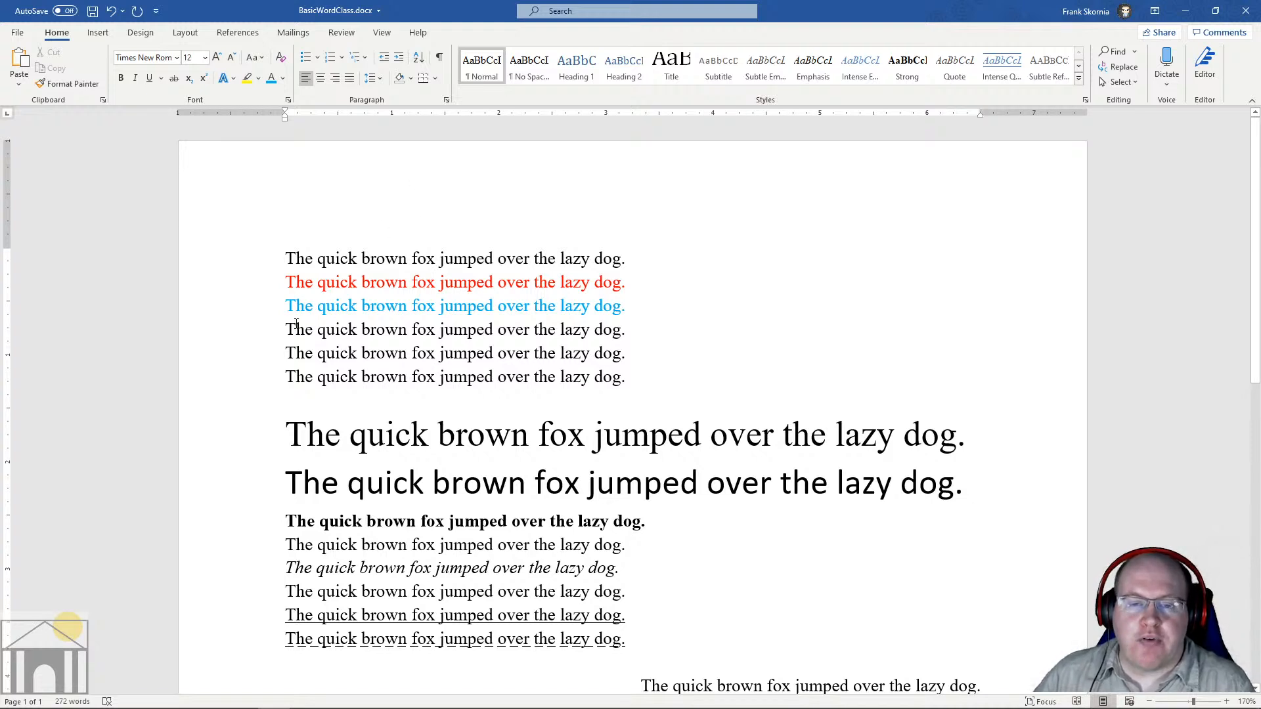
Step: Apply the same light blue font color to the fourth sentence of the first group
left_click_drag(373, 332, 635, 332)
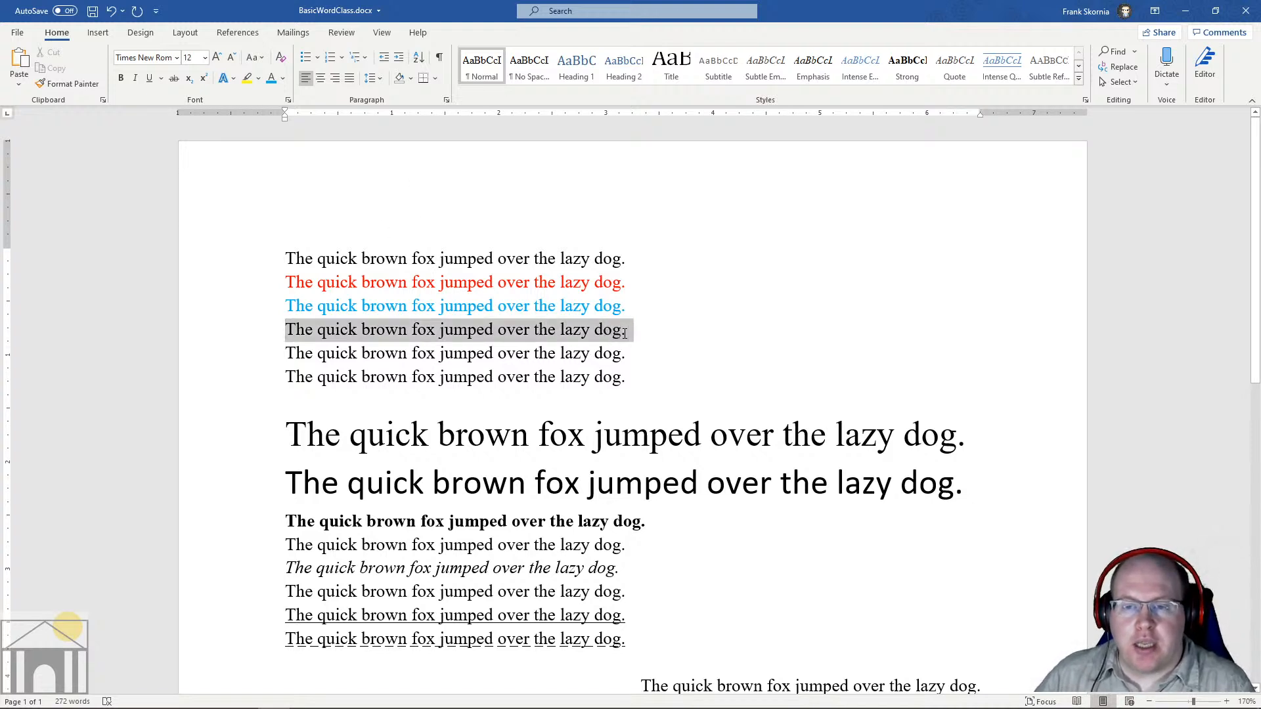
left_click(272, 79)
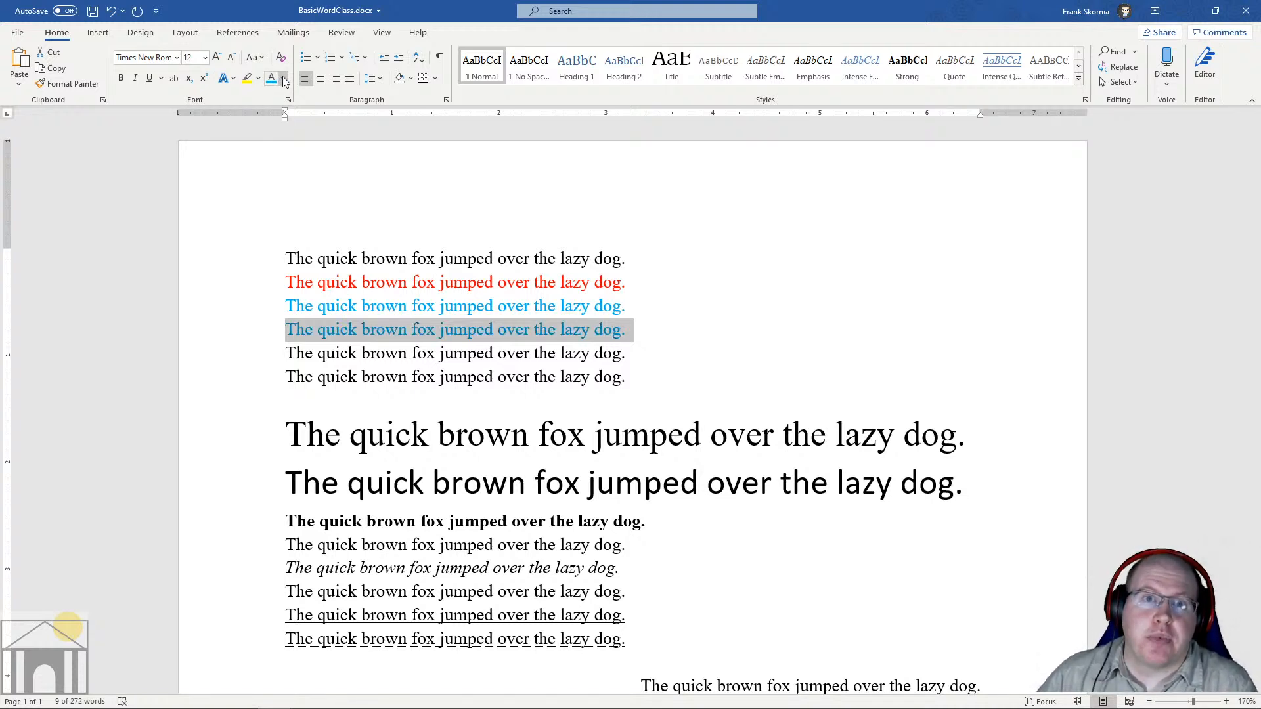
Step: Change the font color of the fourth sentence in the first group to standard purple
left_click(282, 78)
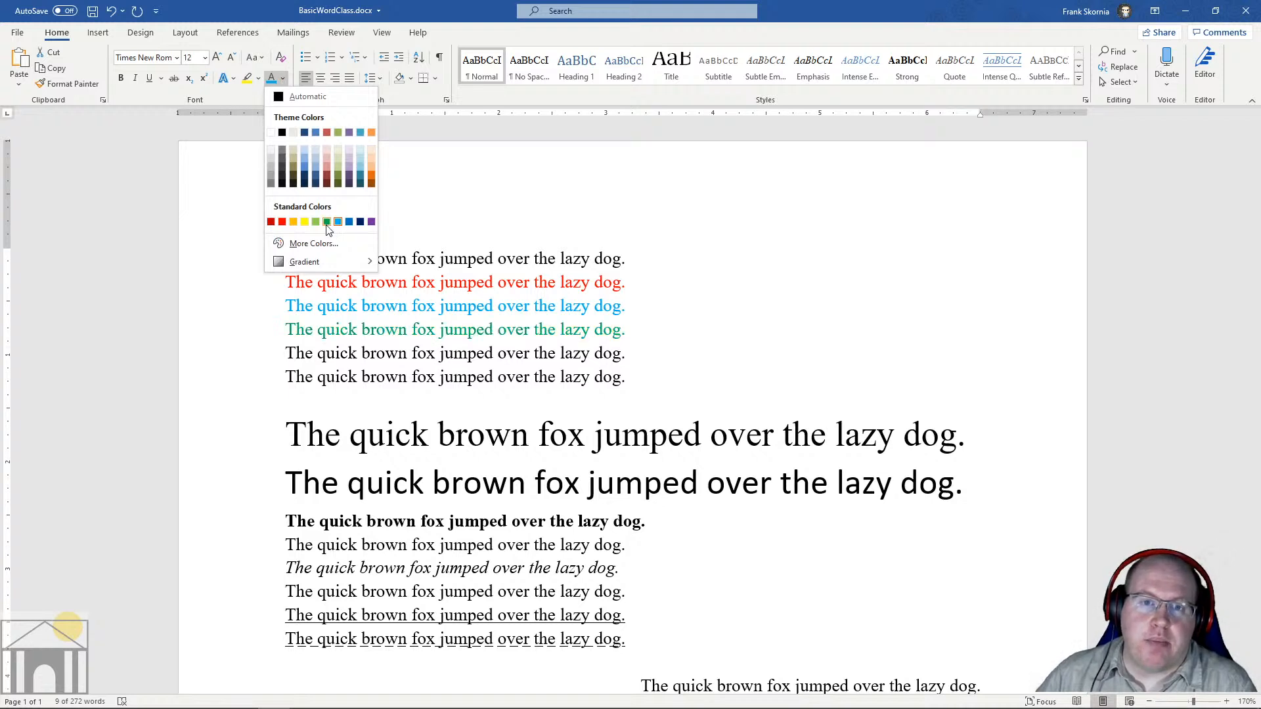
left_click(371, 222)
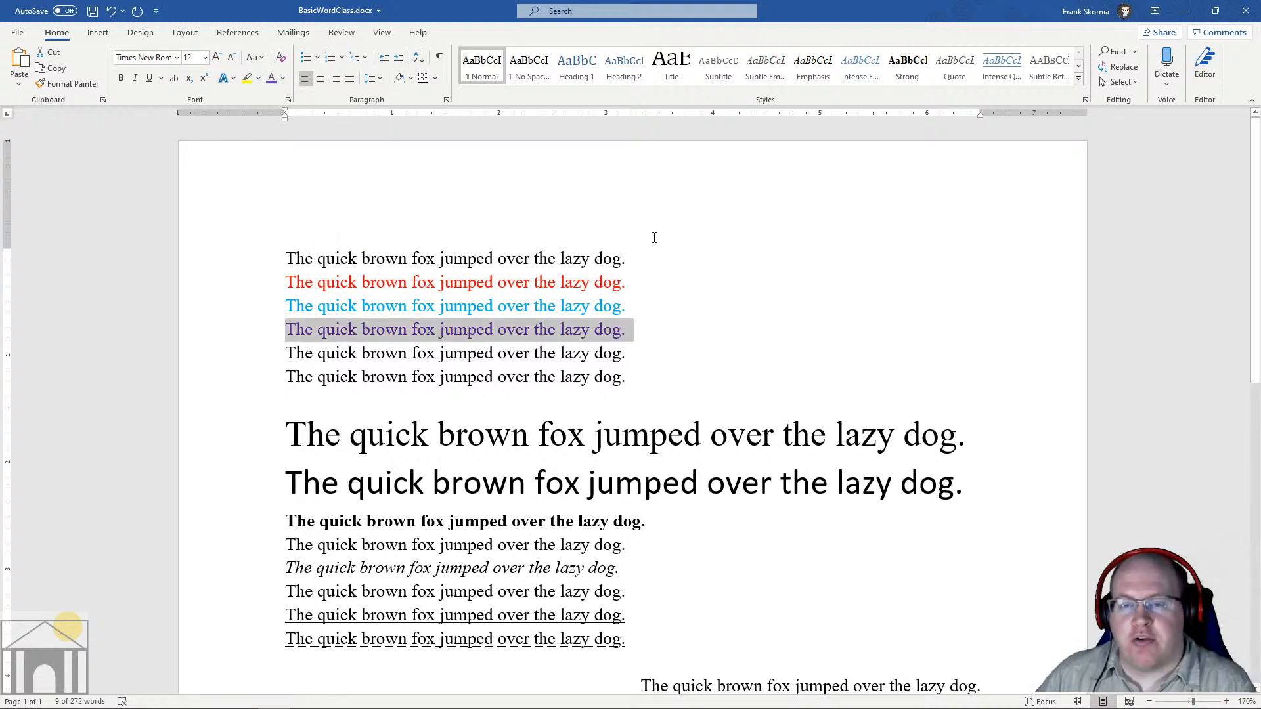
left_click(670, 331)
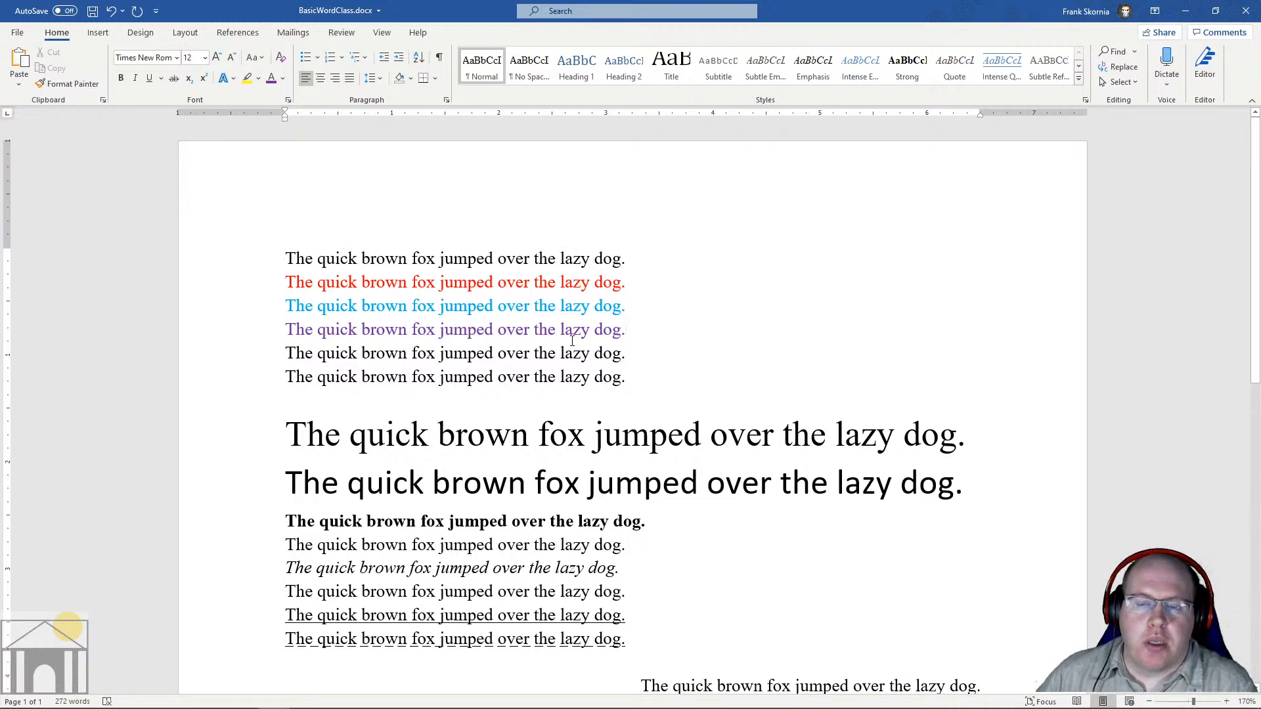
Step: Color the third sentence of the first group purple and the fourth sentence standard light blue
left_click_drag(287, 307, 632, 308)
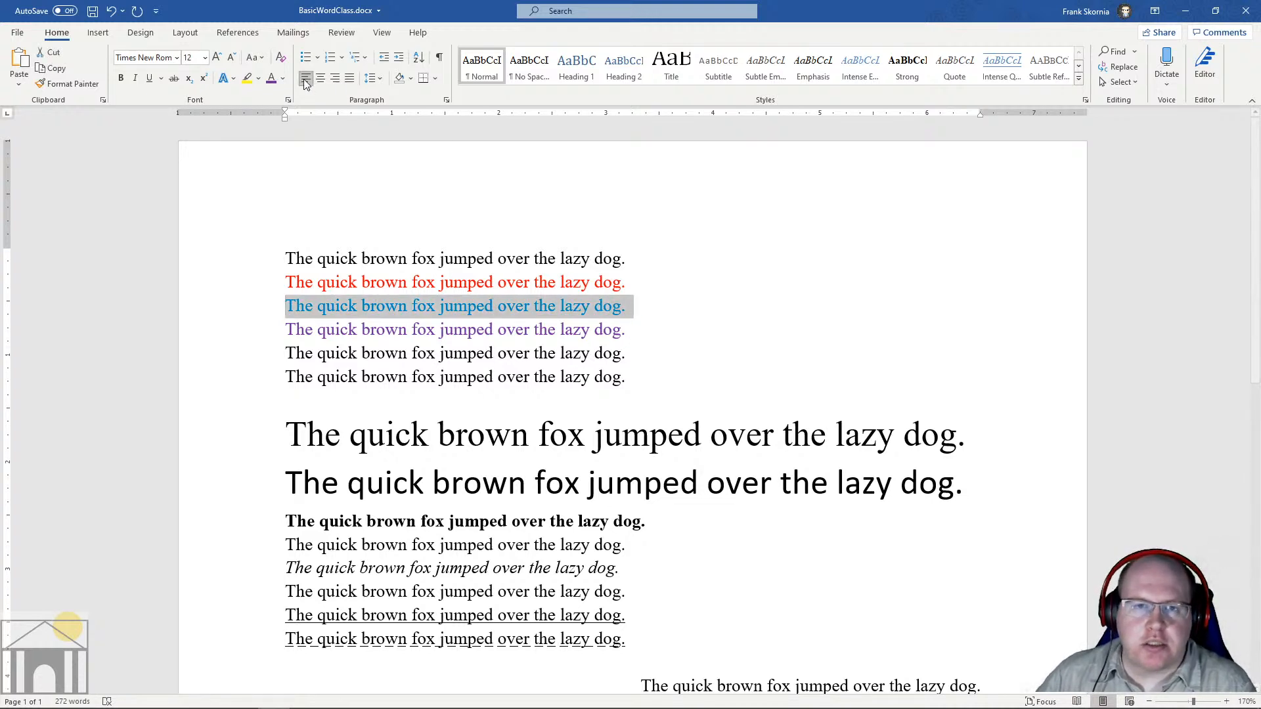
left_click_drag(289, 330, 631, 329)
left_click(283, 79)
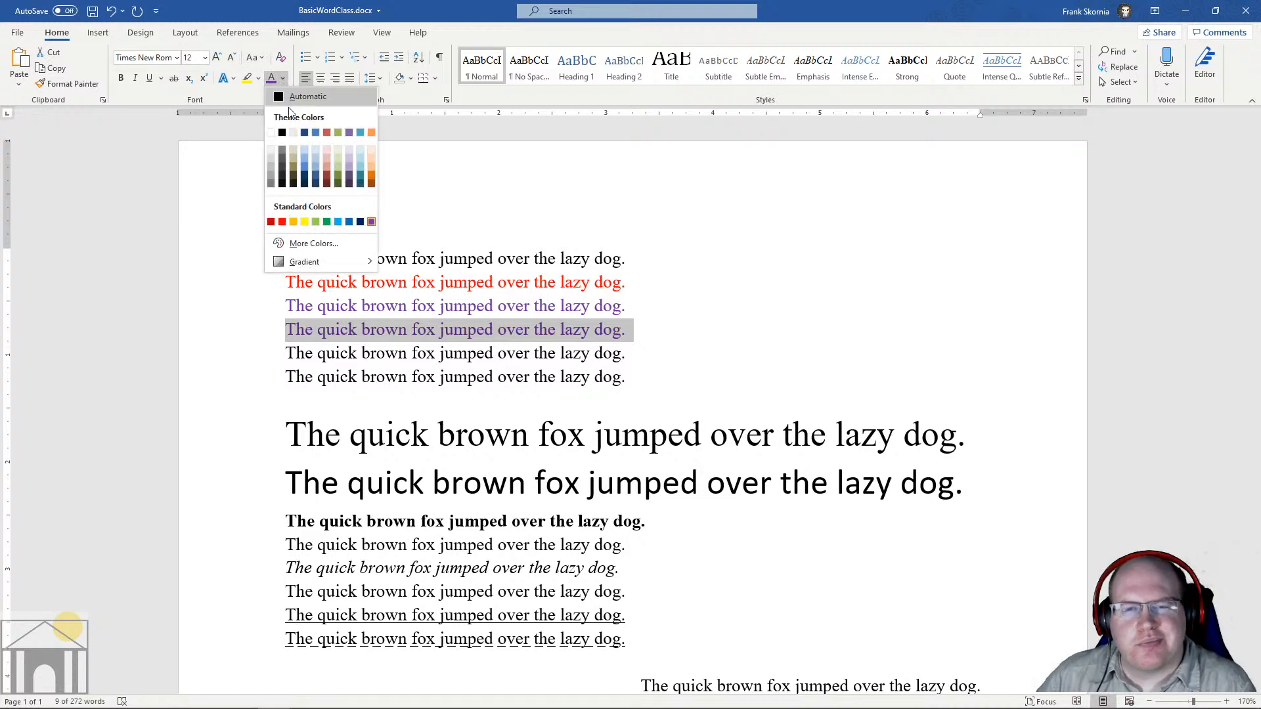
left_click(337, 221)
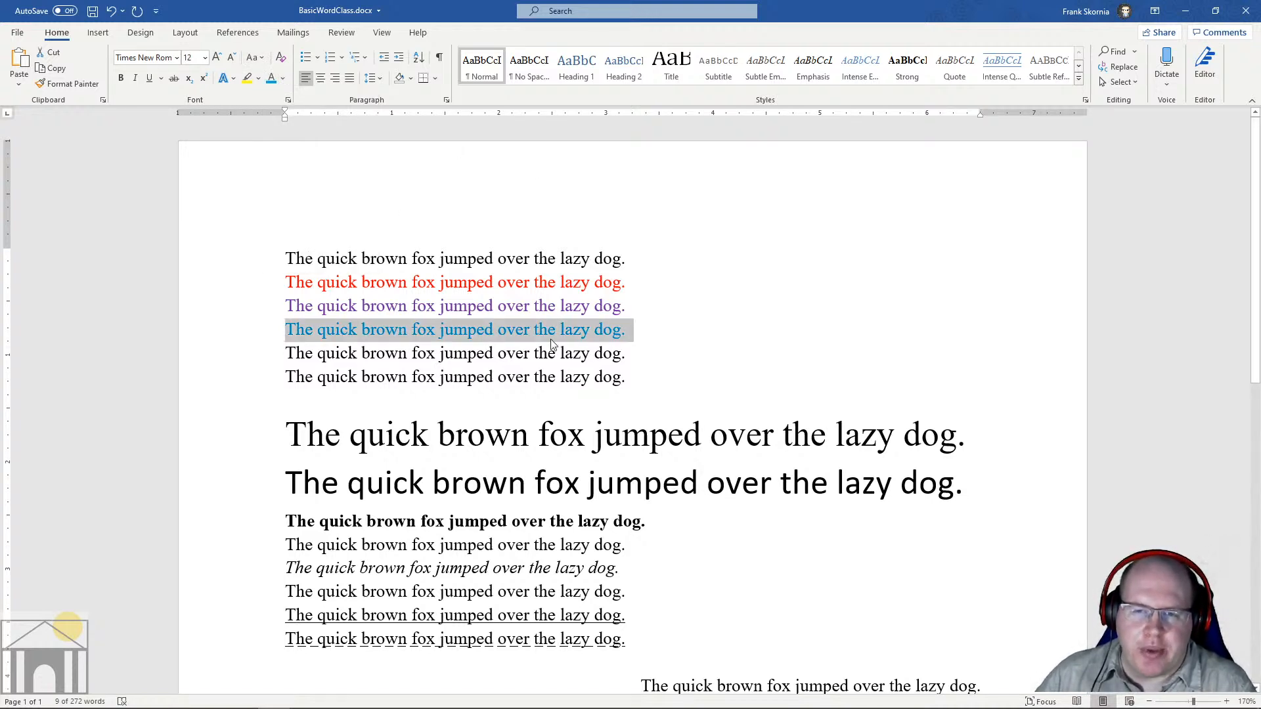
left_click(492, 305)
left_click_drag(492, 305, 530, 305)
left_click(531, 305)
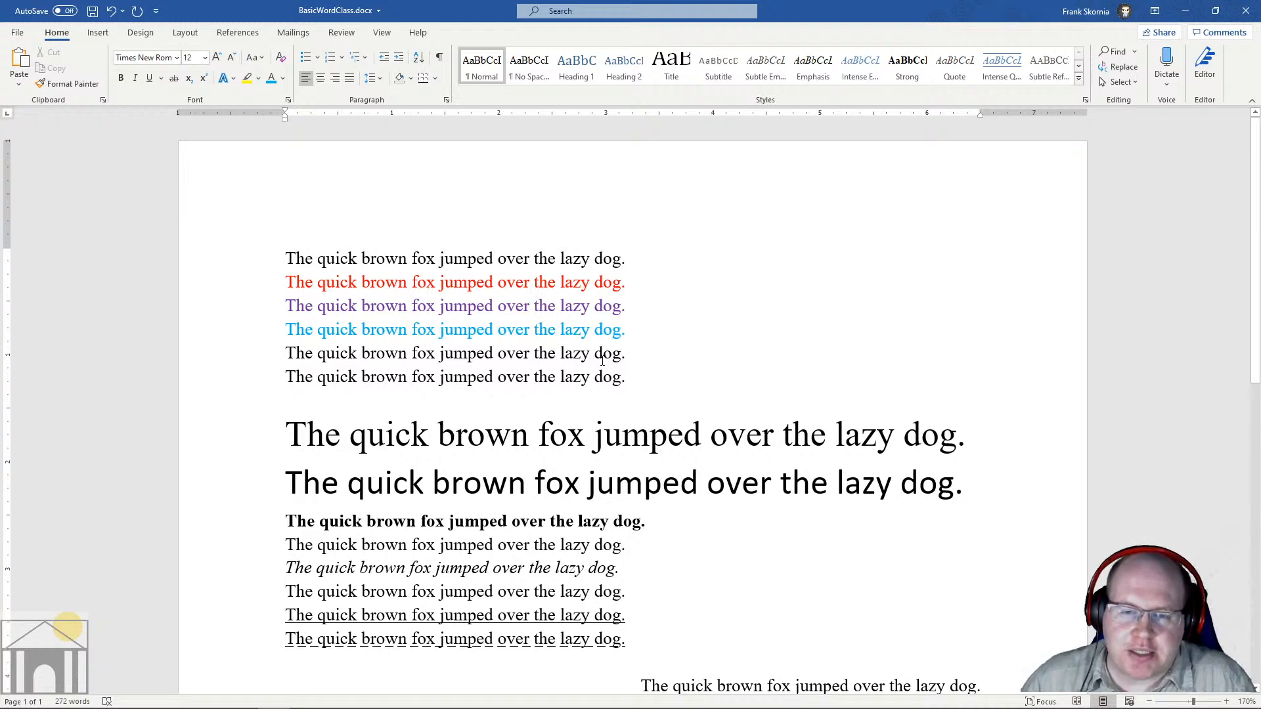
left_click(530, 304)
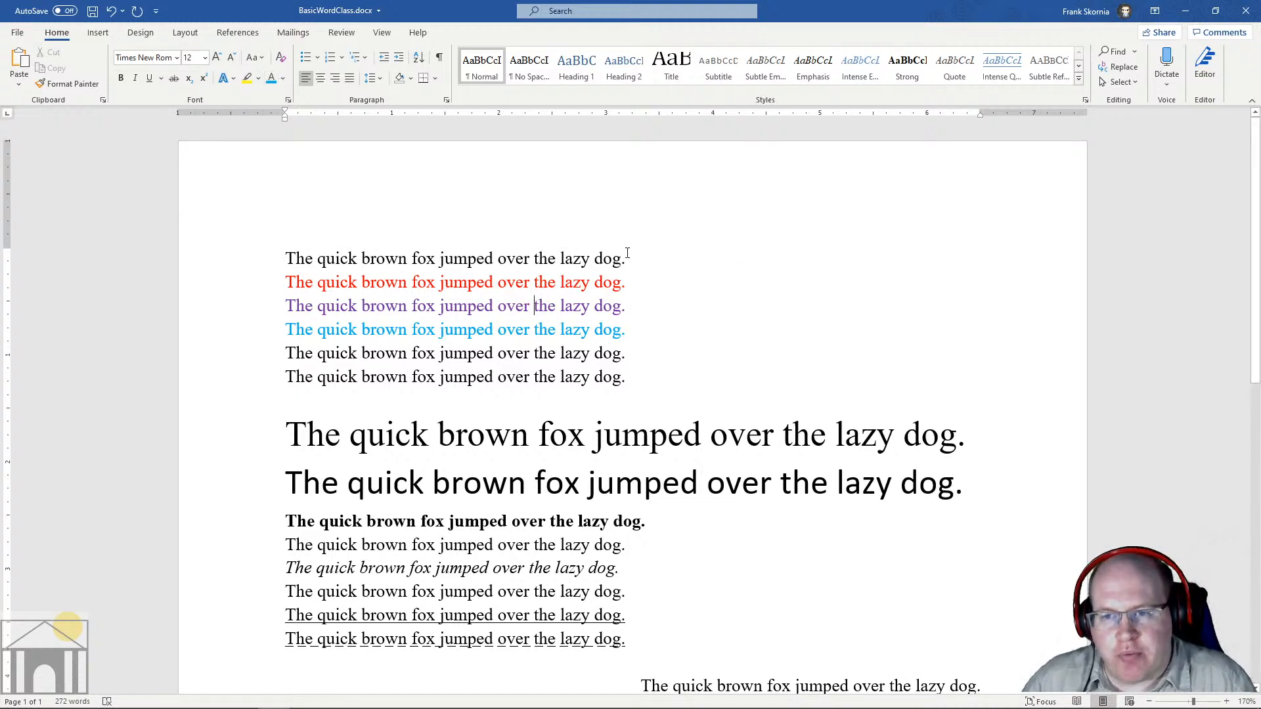
Step: Highlight the fifth sentence of the first group in yellow
left_click_drag(285, 354, 626, 354)
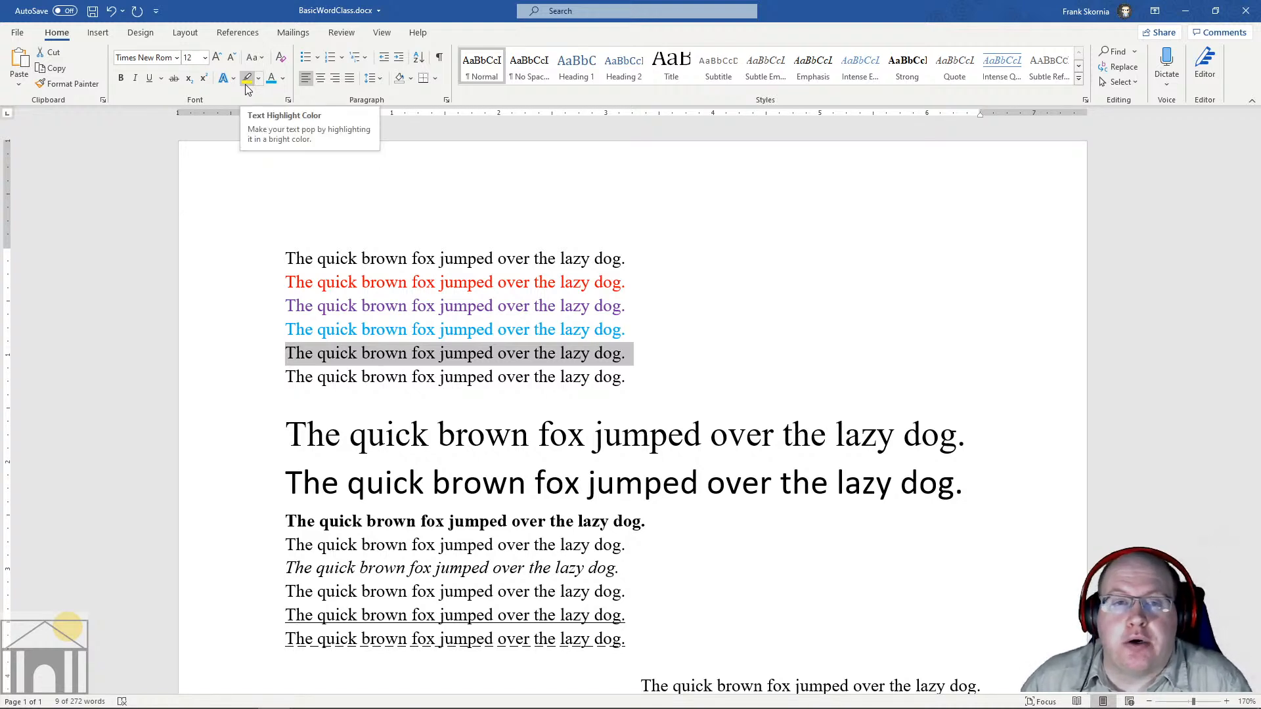
left_click(247, 79)
left_click(777, 307)
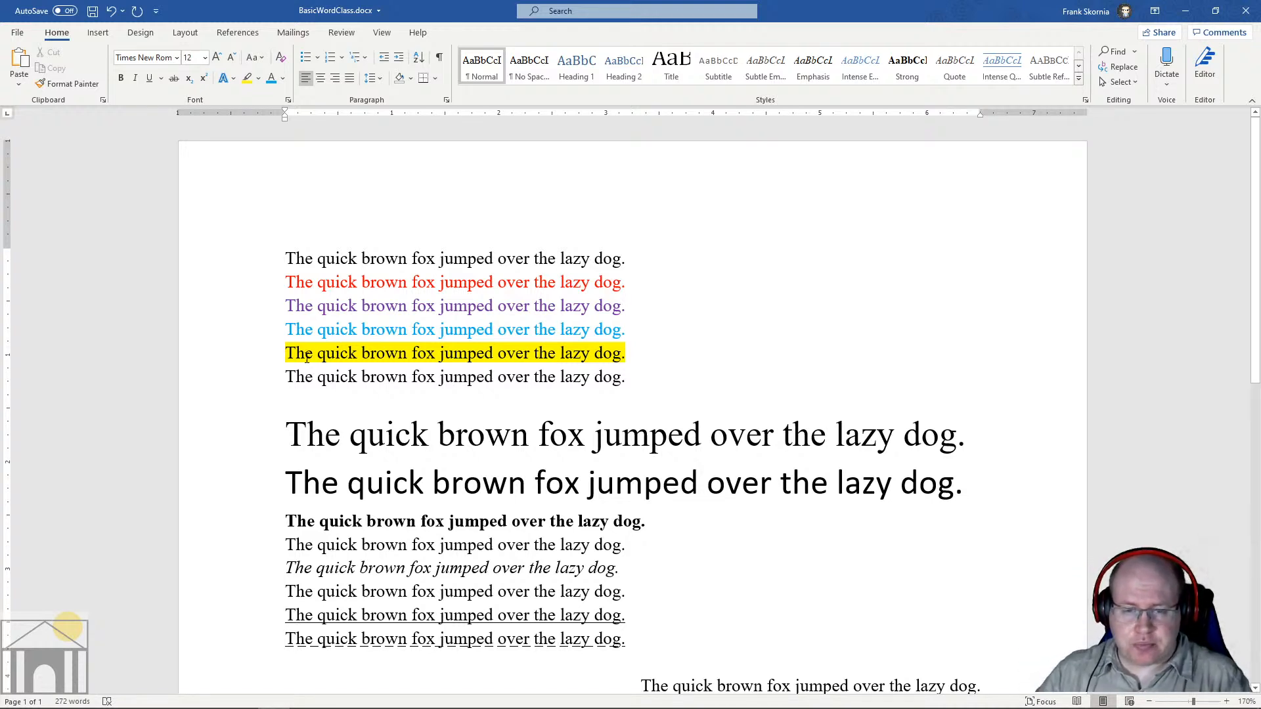
Step: Set the font color of the yellow-highlighted sentence to standard red
left_click_drag(316, 353, 630, 352)
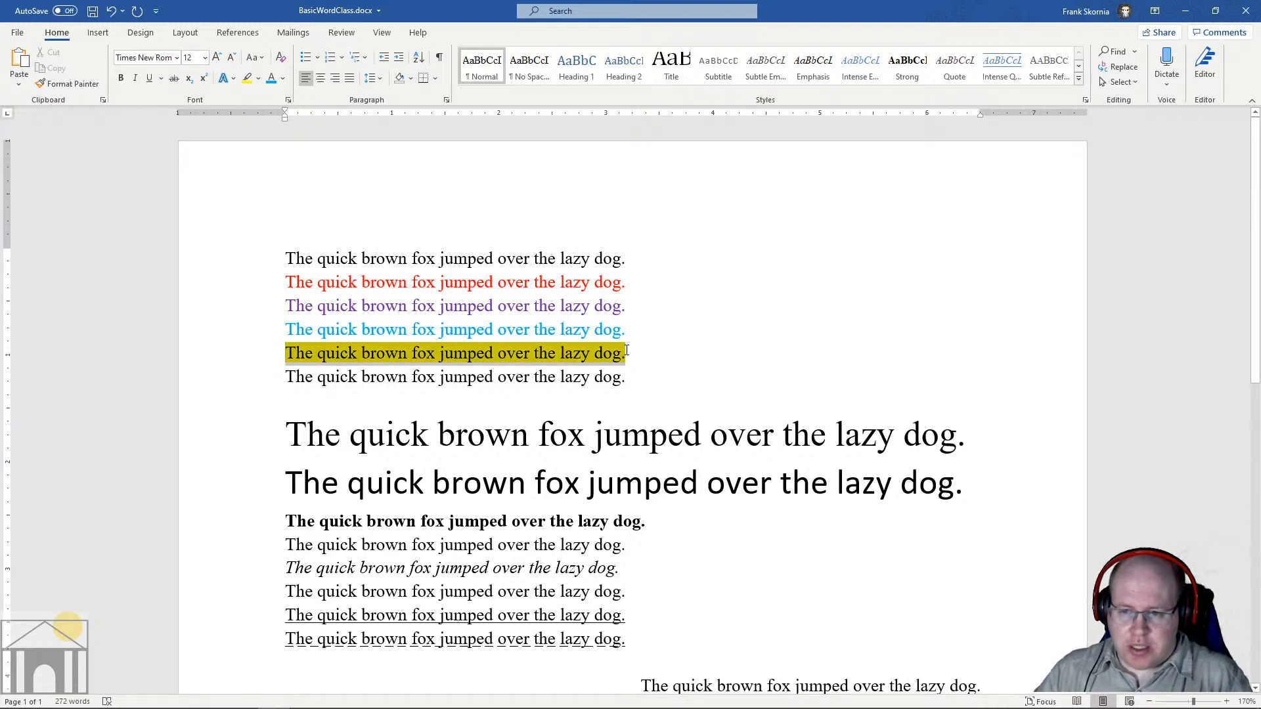
left_click(283, 78)
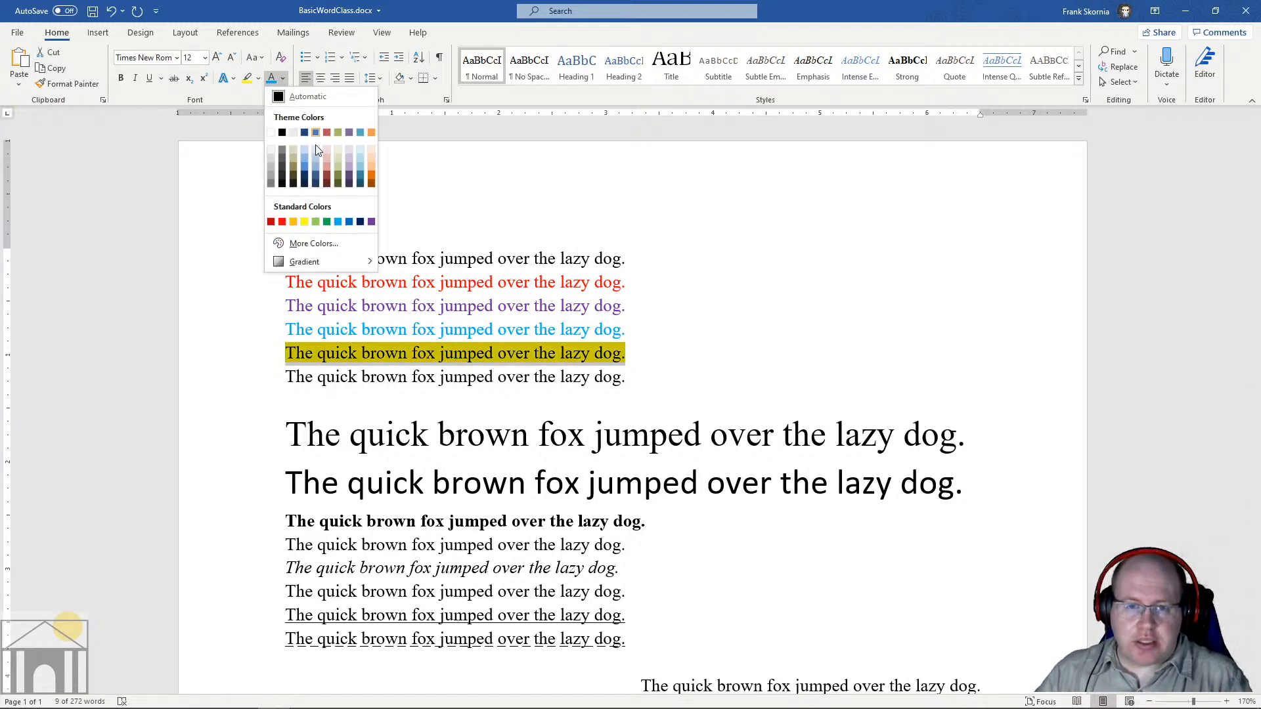
left_click(283, 222)
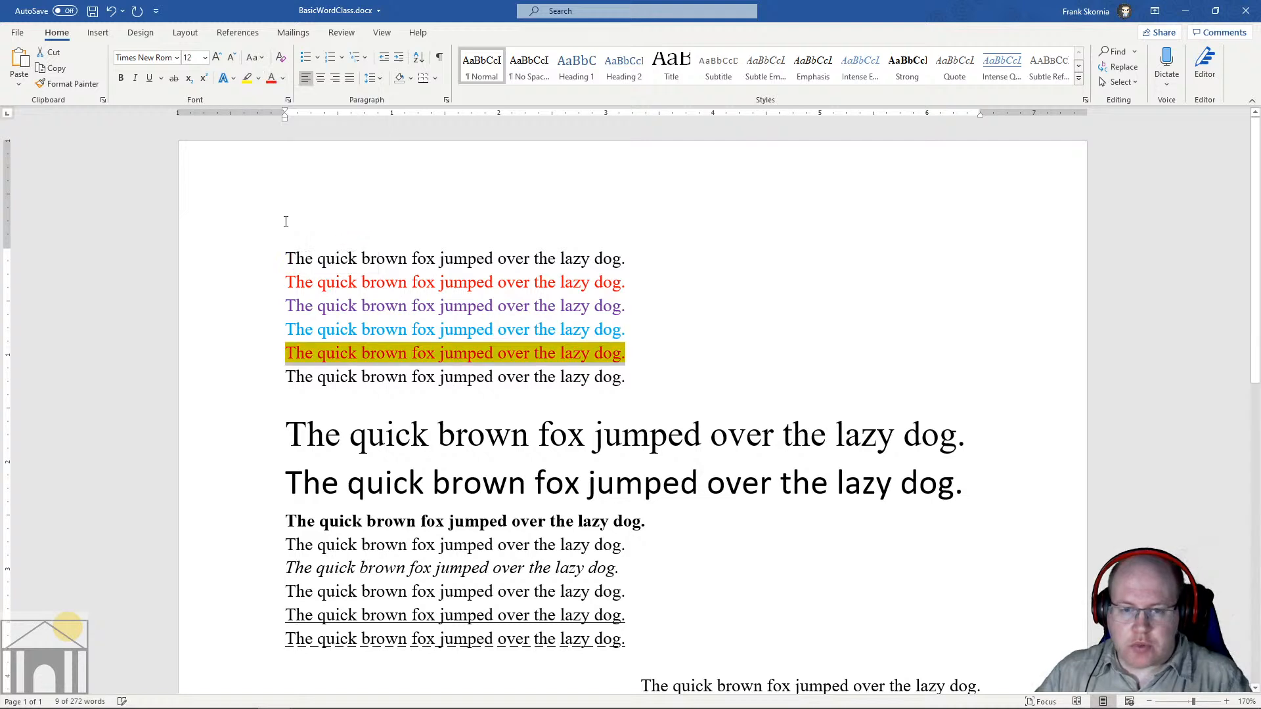
left_click(385, 378)
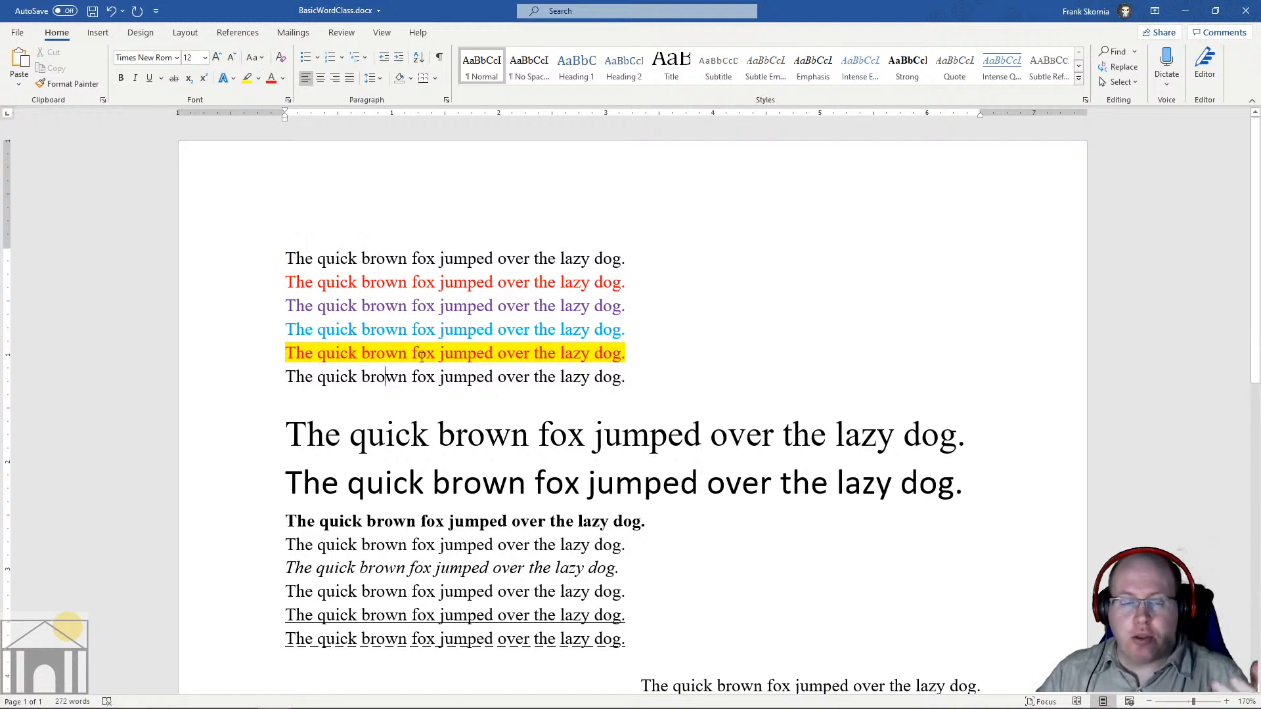
Step: Highlight the purple third sentence of the first group in bright green
left_click_drag(290, 308, 634, 310)
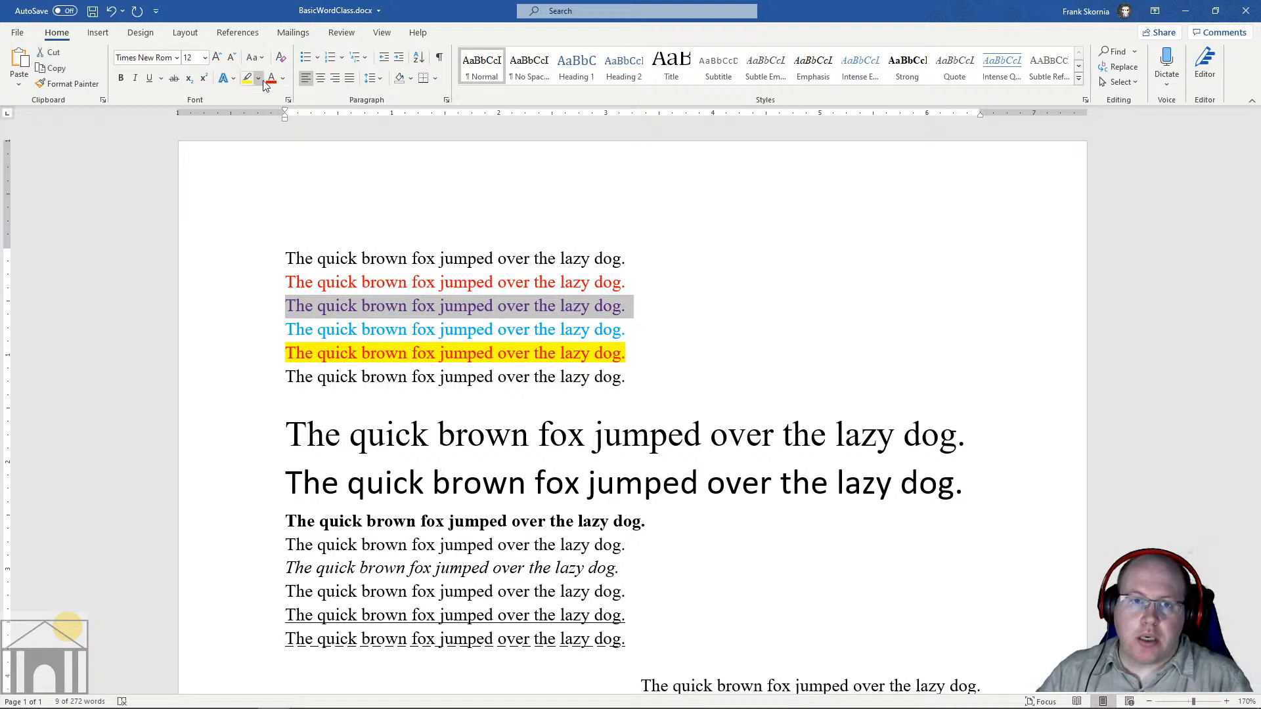
left_click(258, 79)
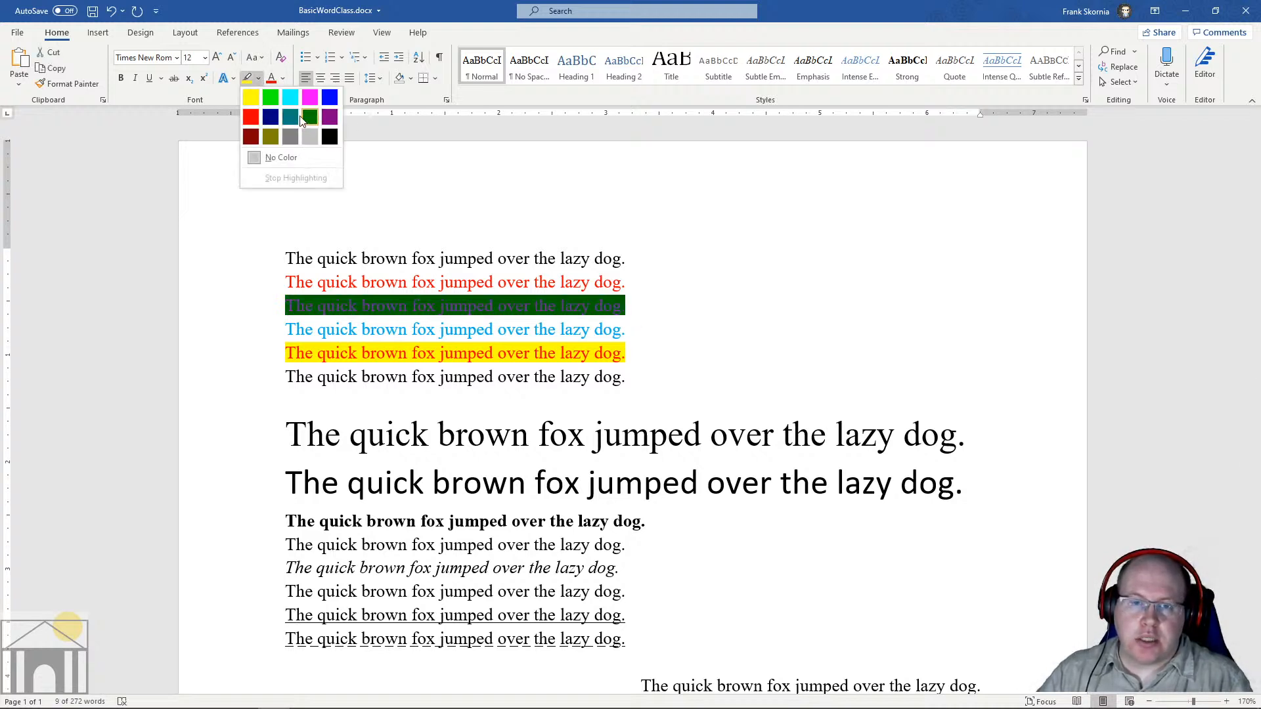
left_click(270, 97)
left_click(640, 354)
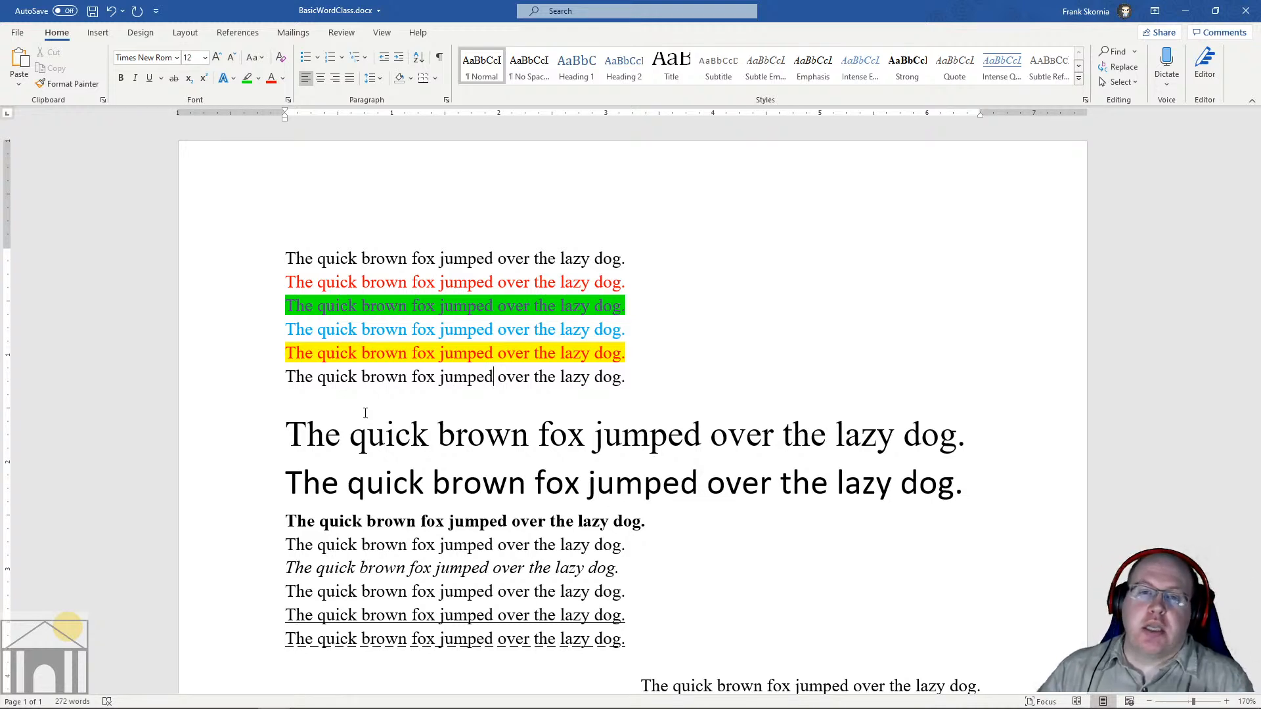
Step: Set the line spacing of all six sentences in the first group to 2.0
left_click(468, 433)
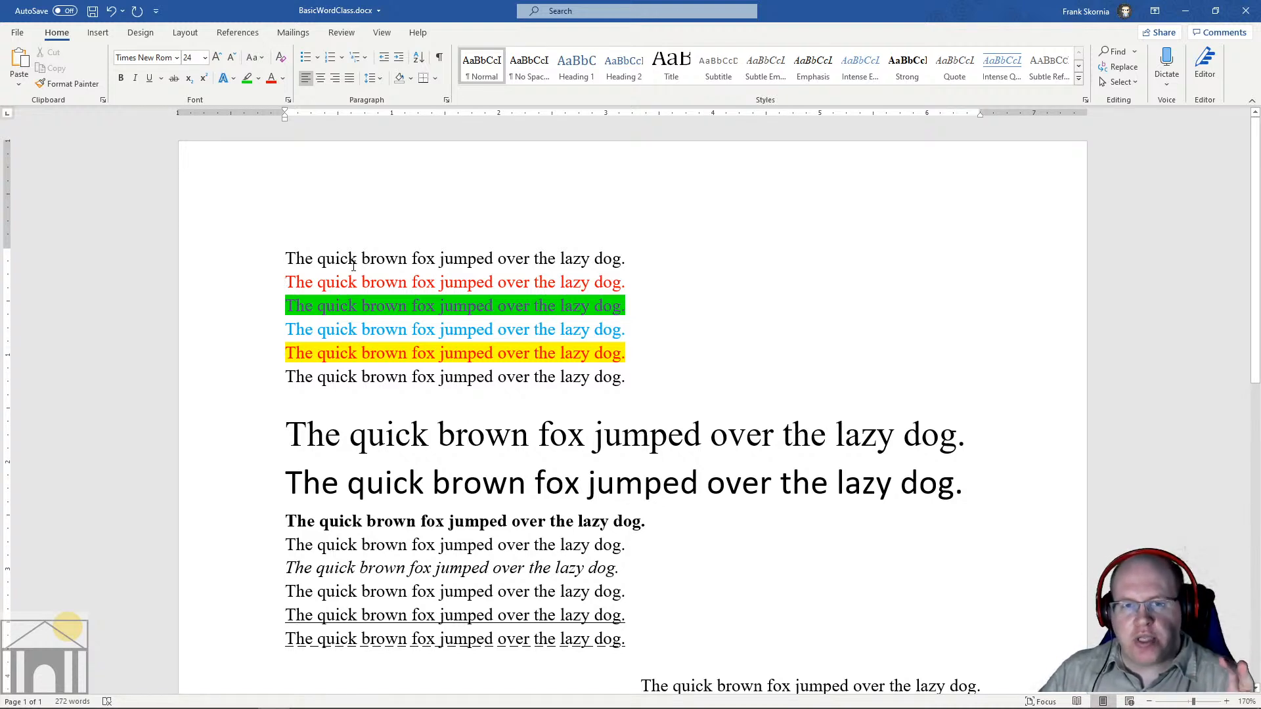
left_click_drag(286, 258, 627, 384)
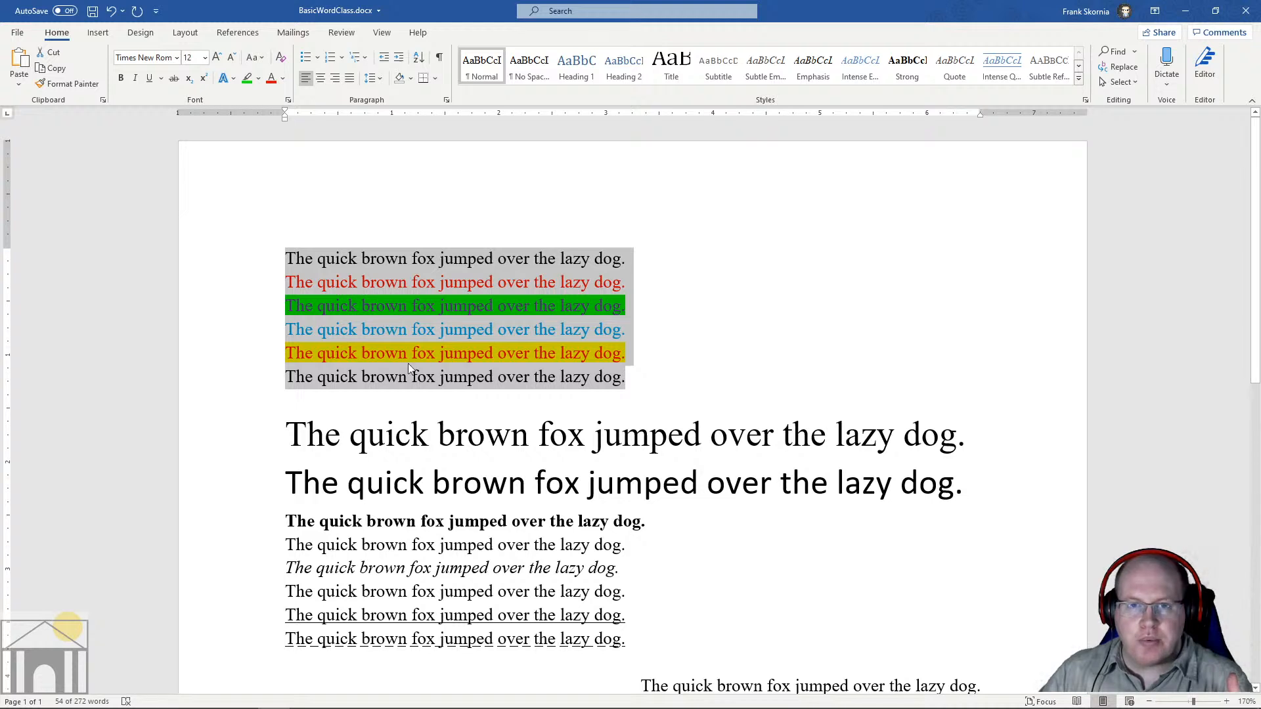
left_click(372, 78)
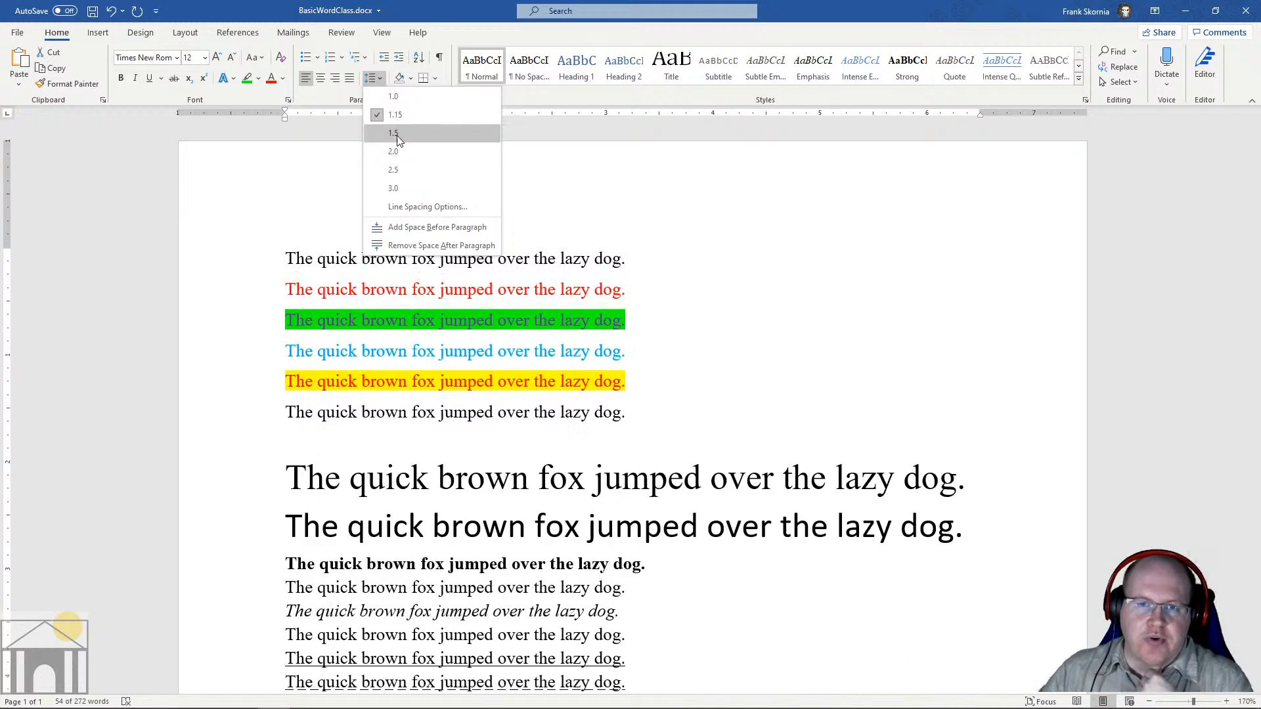
left_click(395, 152)
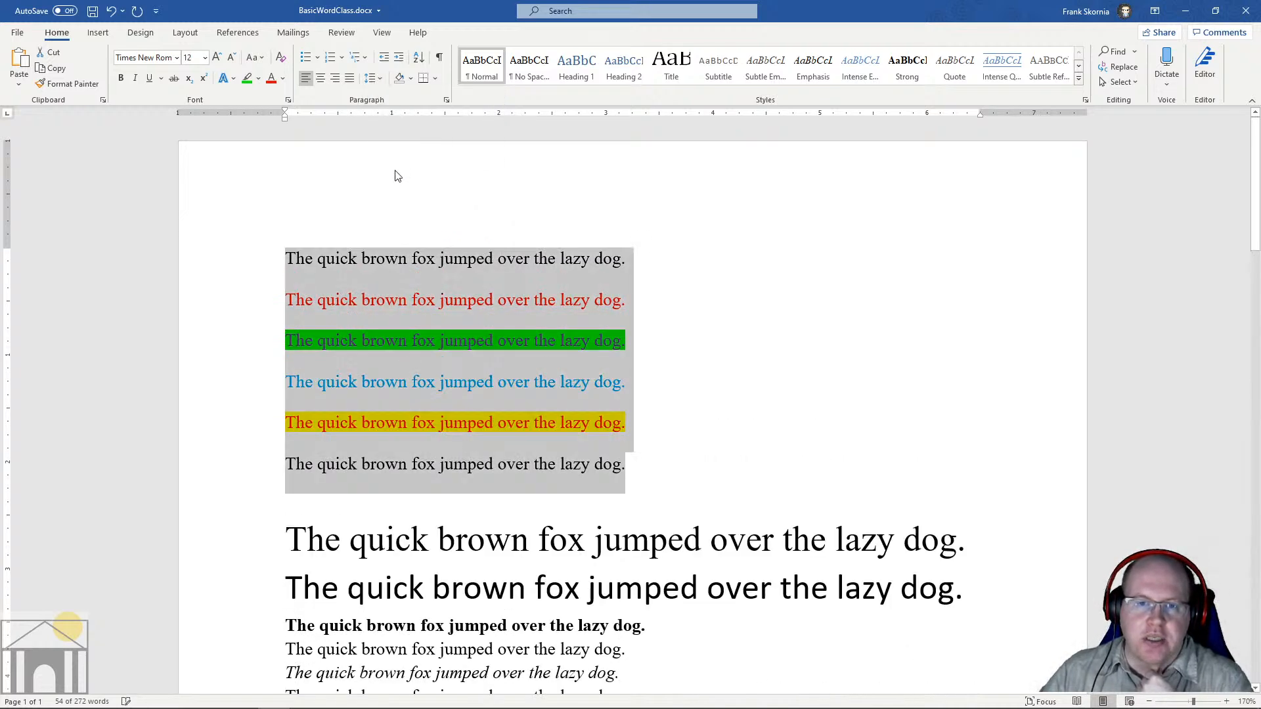
left_click(387, 314)
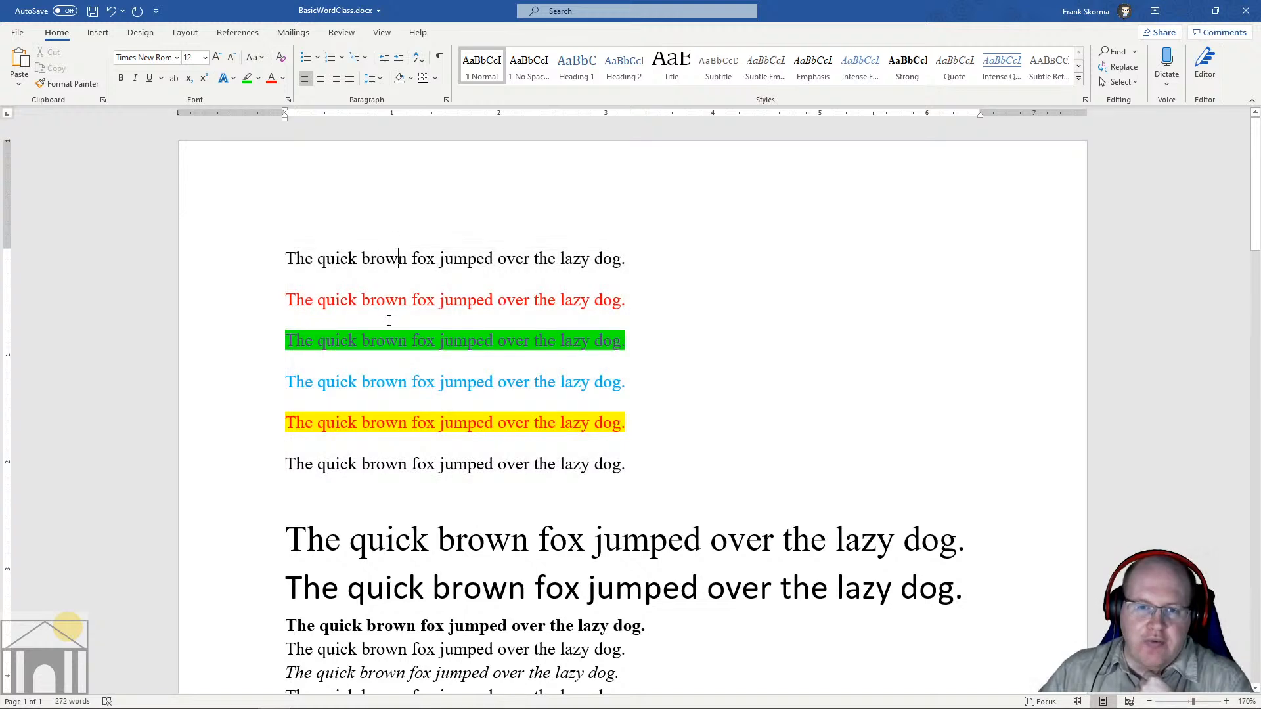
left_click(407, 280)
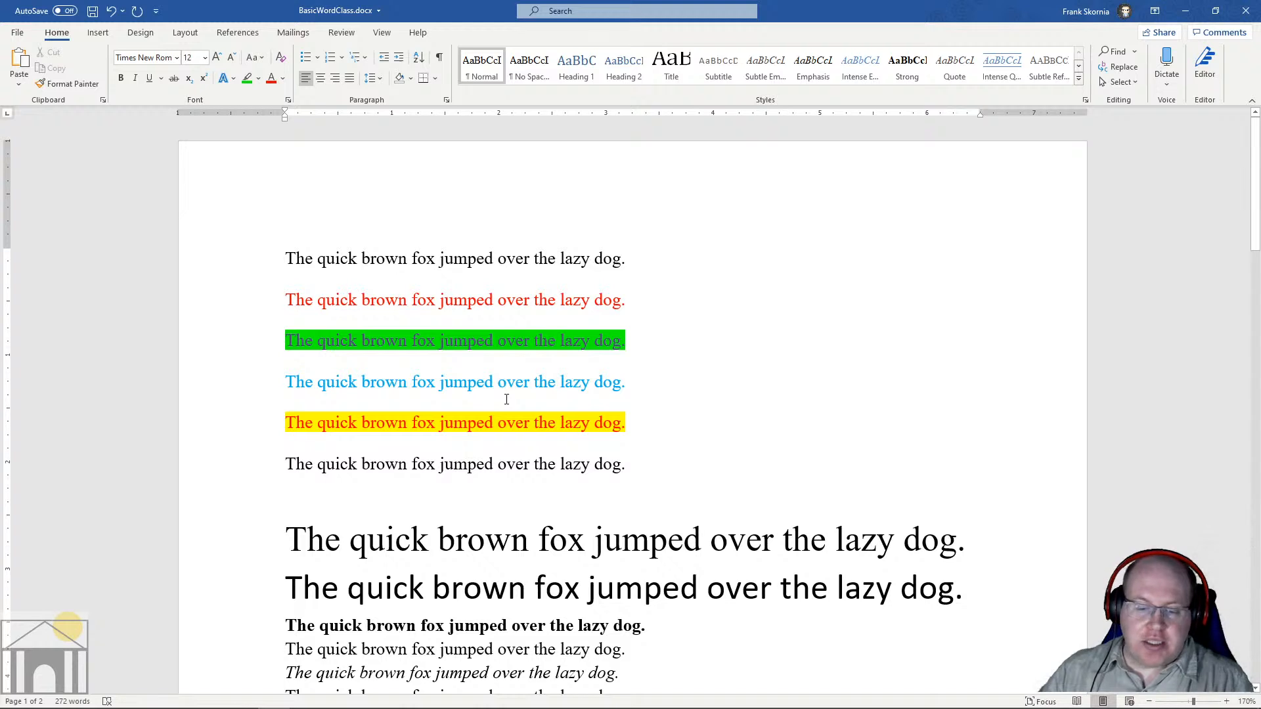
Step: Open the paragraph settings for the six sentences of the first group, try Single line spacing, and apply Multiple at 3
left_click(625, 465)
left_click(267, 270, "shift")
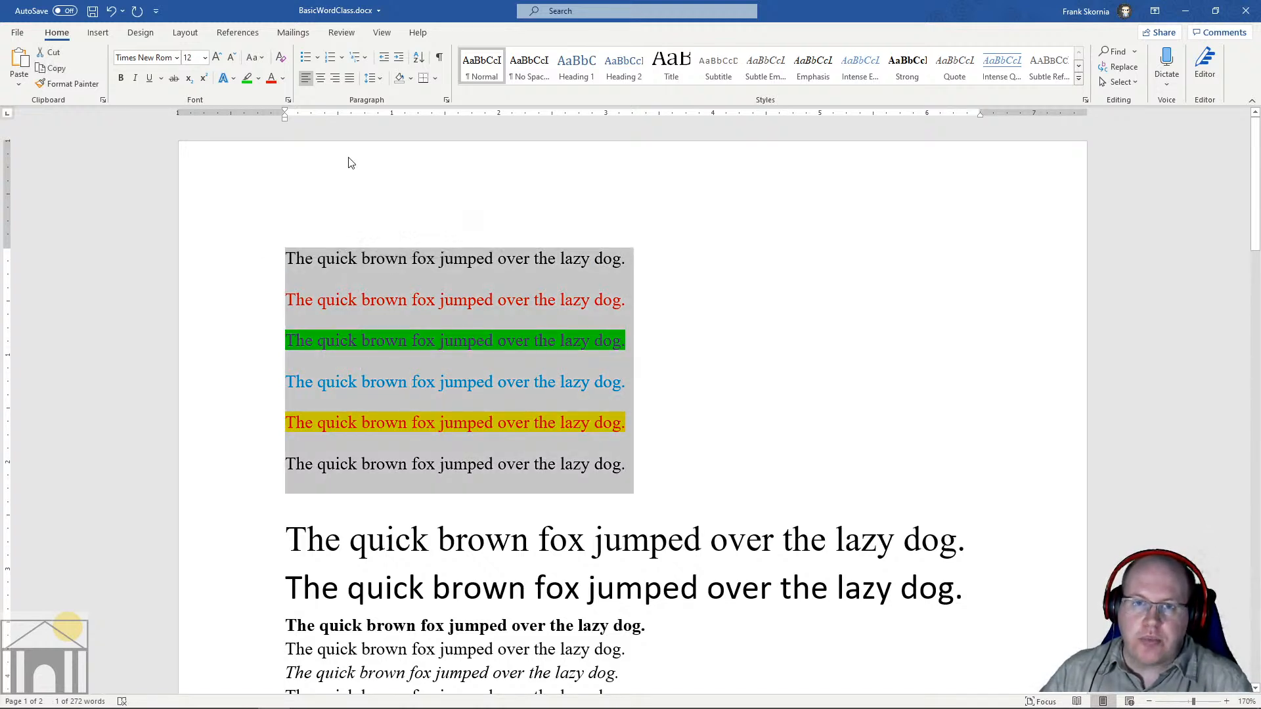
left_click(447, 100)
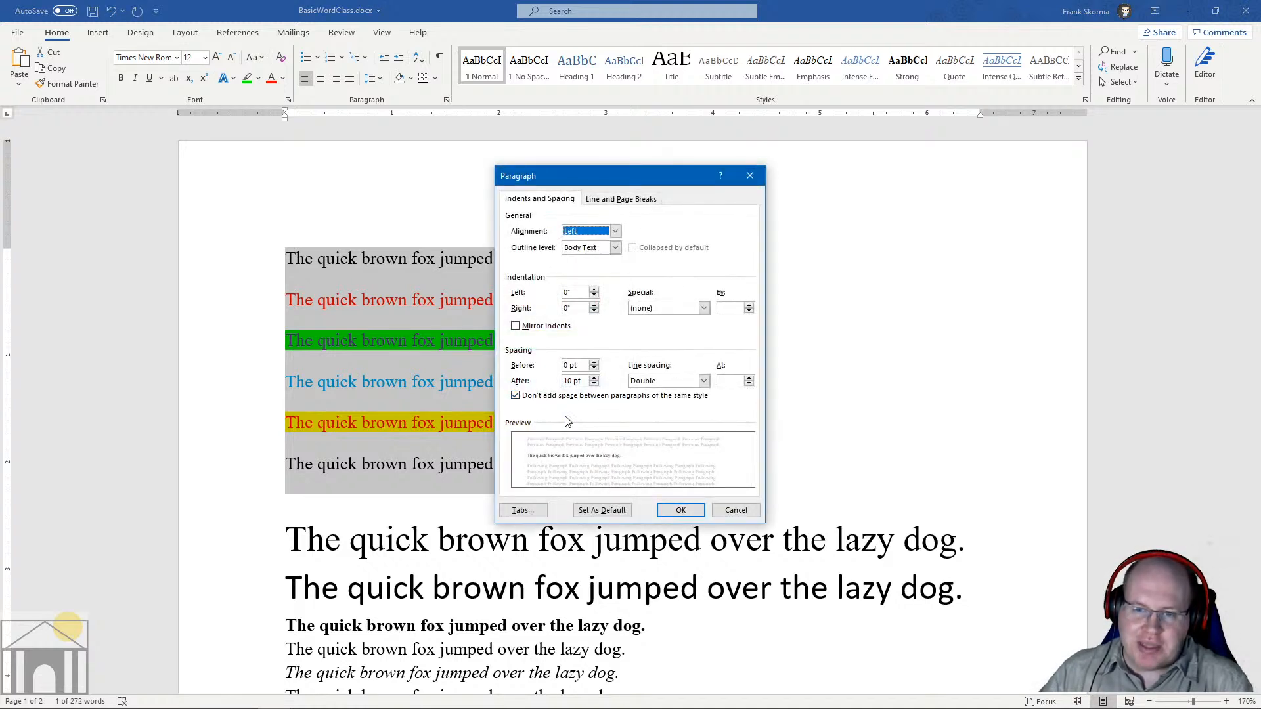
left_click(703, 382)
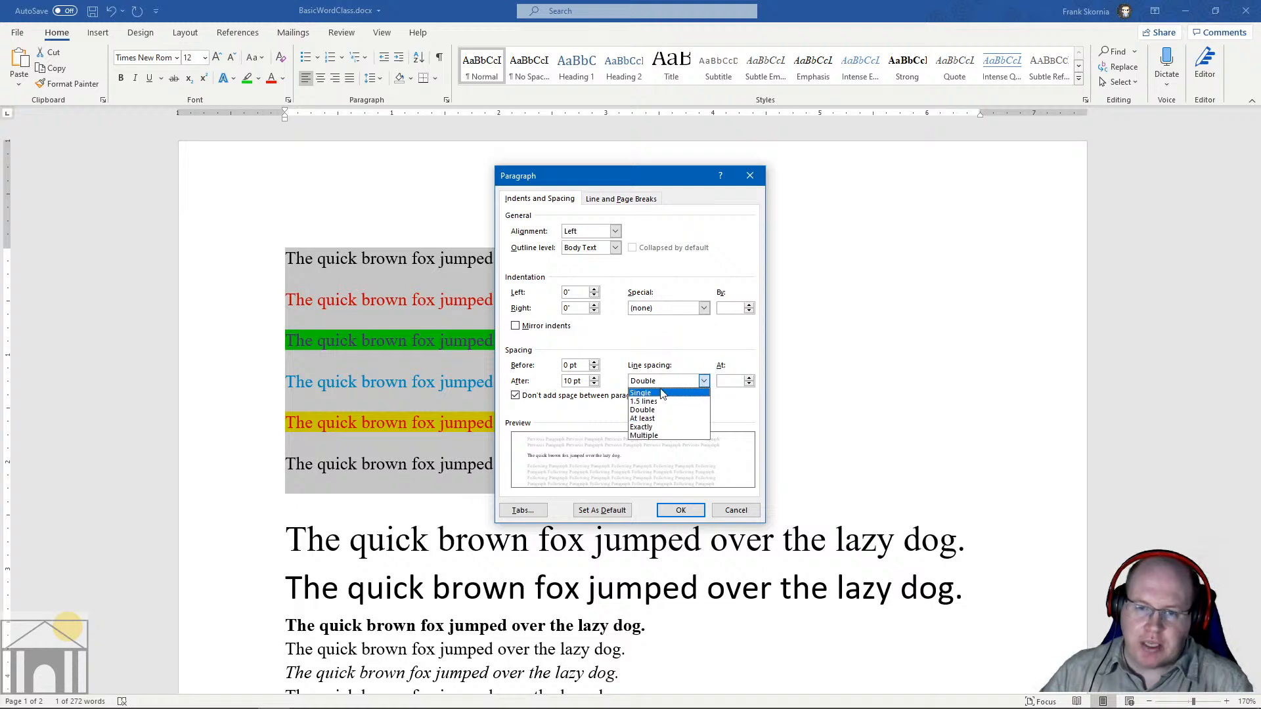
left_click(662, 393)
left_click(703, 381)
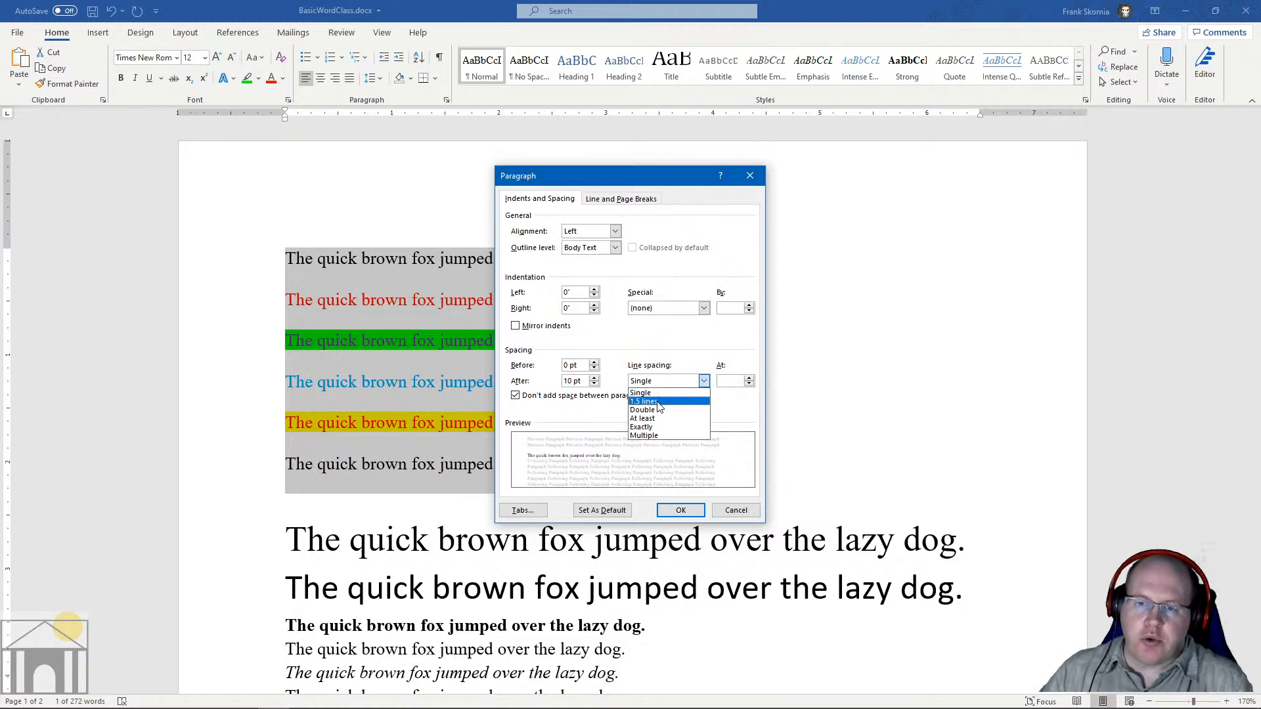
left_click(652, 437)
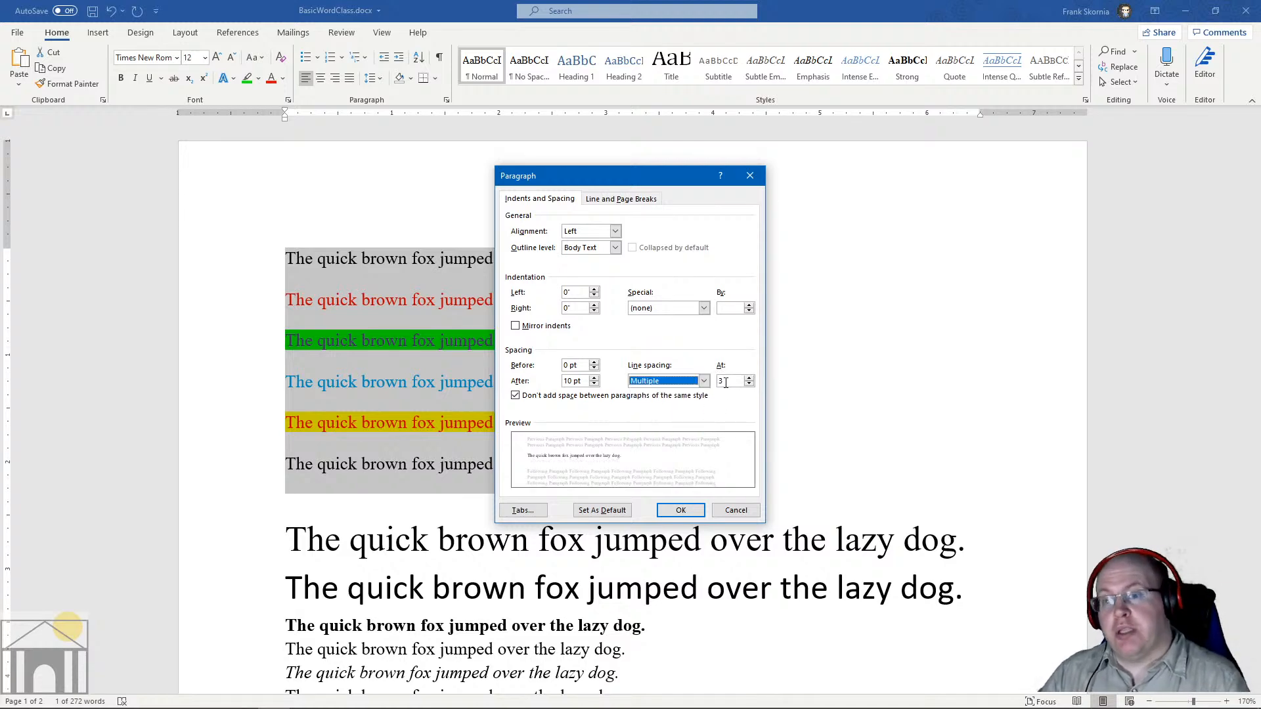
left_click(679, 510)
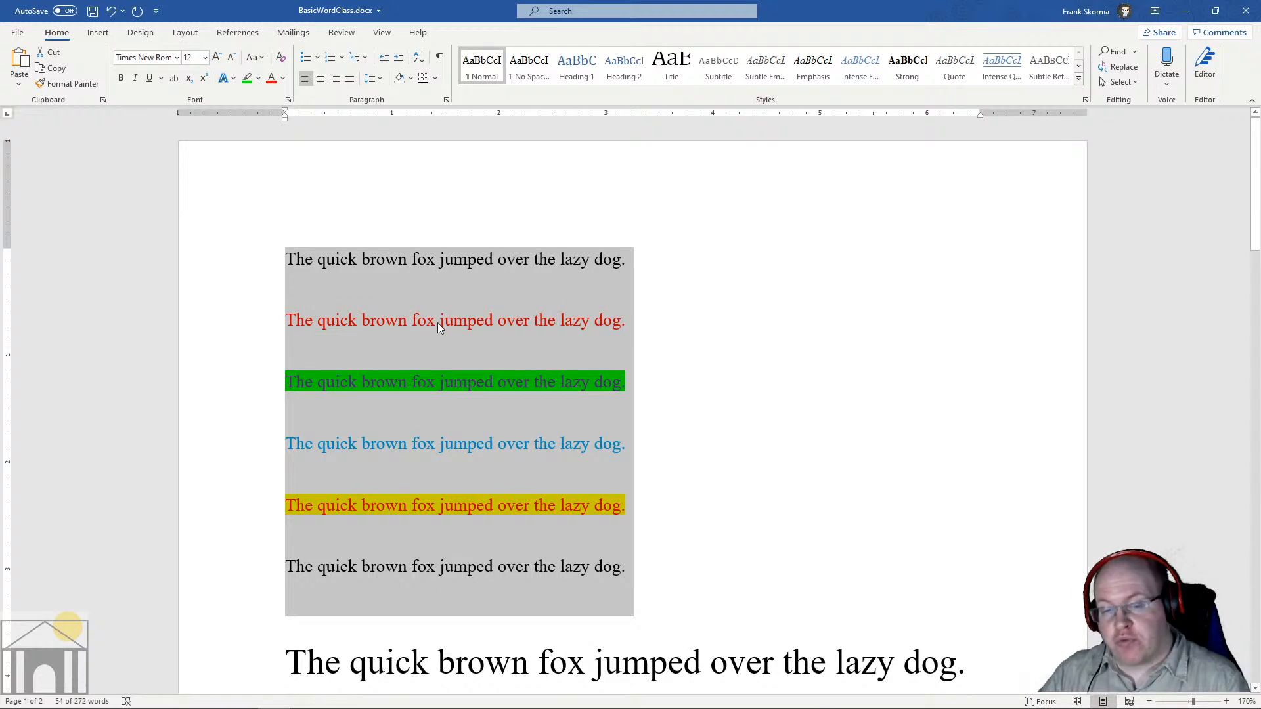
Step: Return the line spacing of the first group of sentences to 2.0
left_click(373, 79)
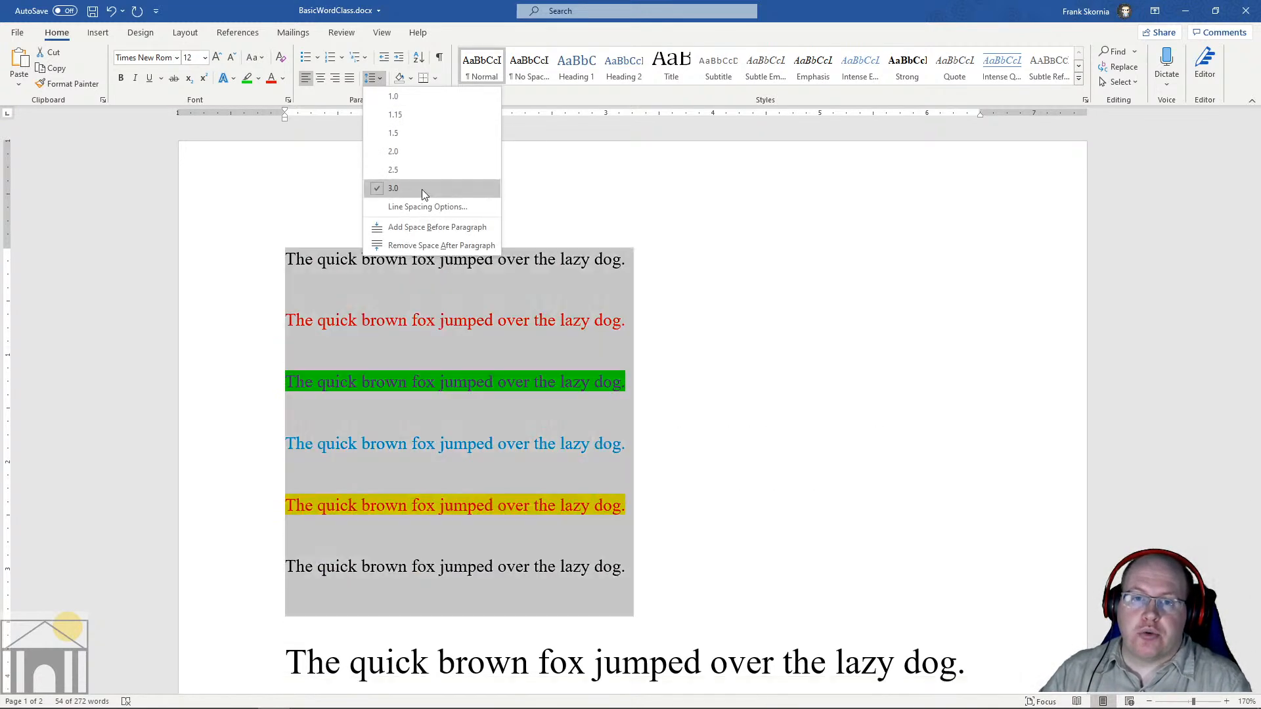
left_click(421, 151)
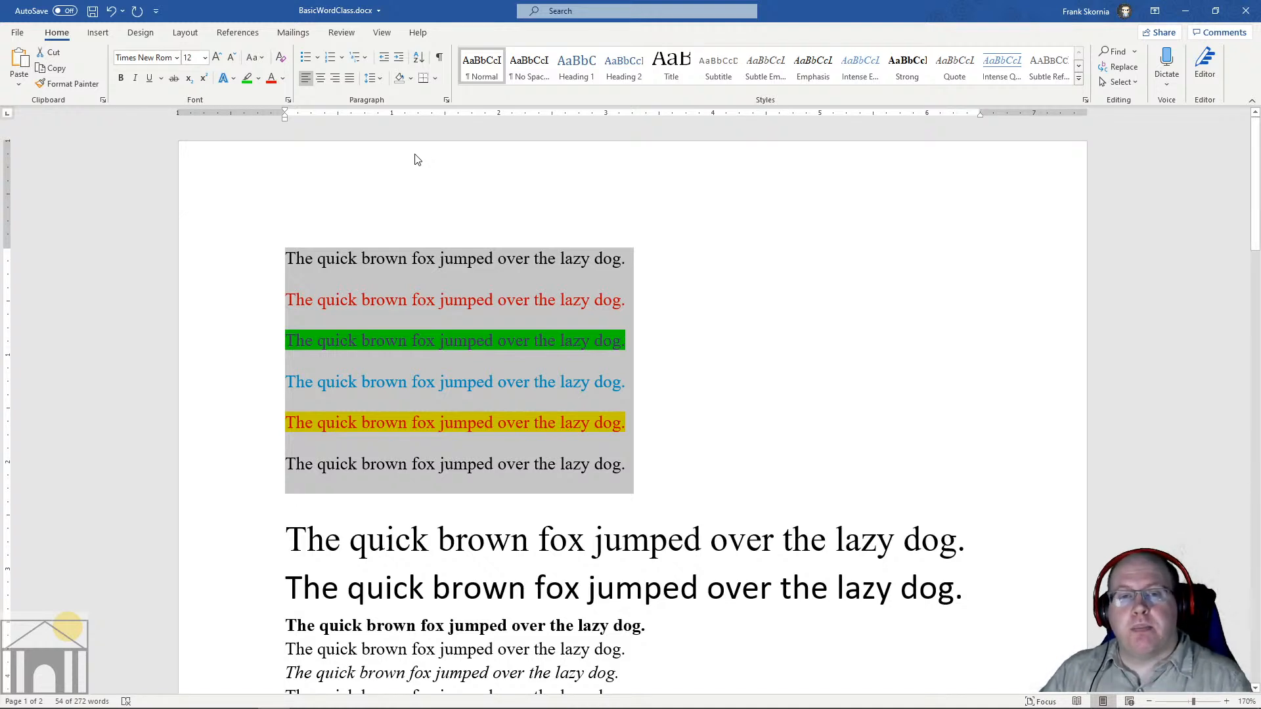
scroll(707, 484, "down", 5)
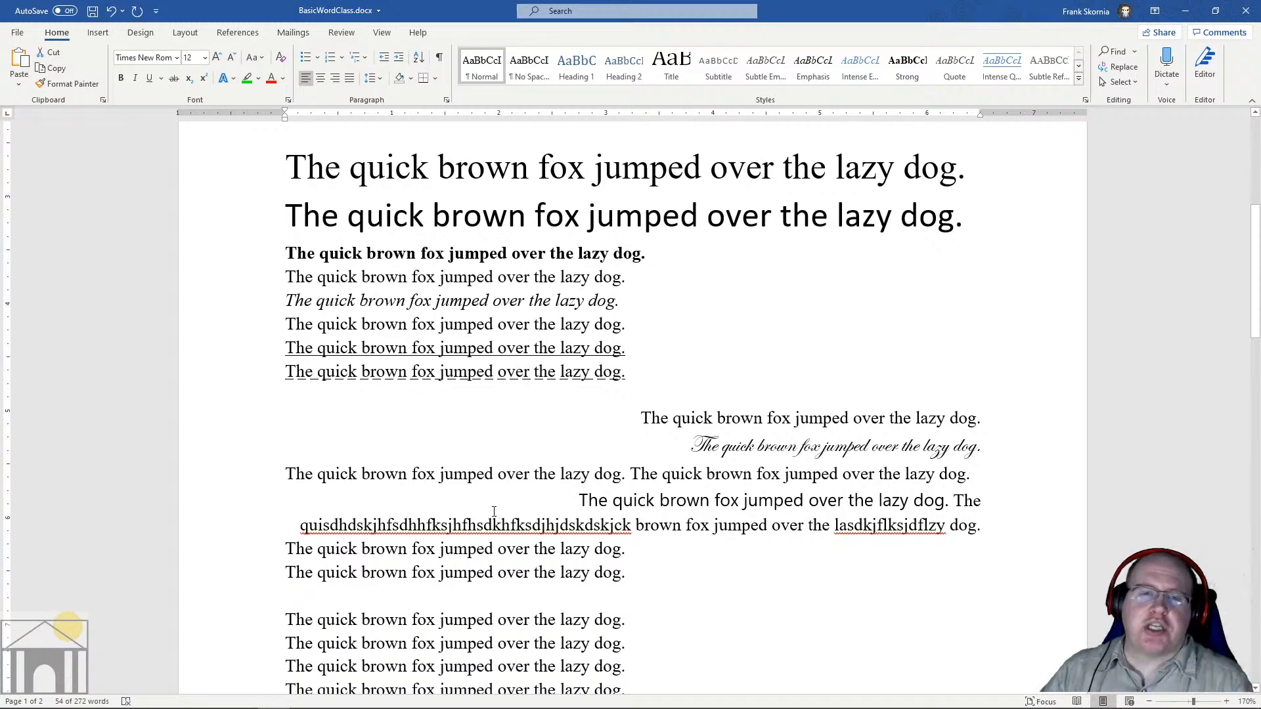
scroll(494, 513, "up", 3)
scroll(494, 512, "up", 2)
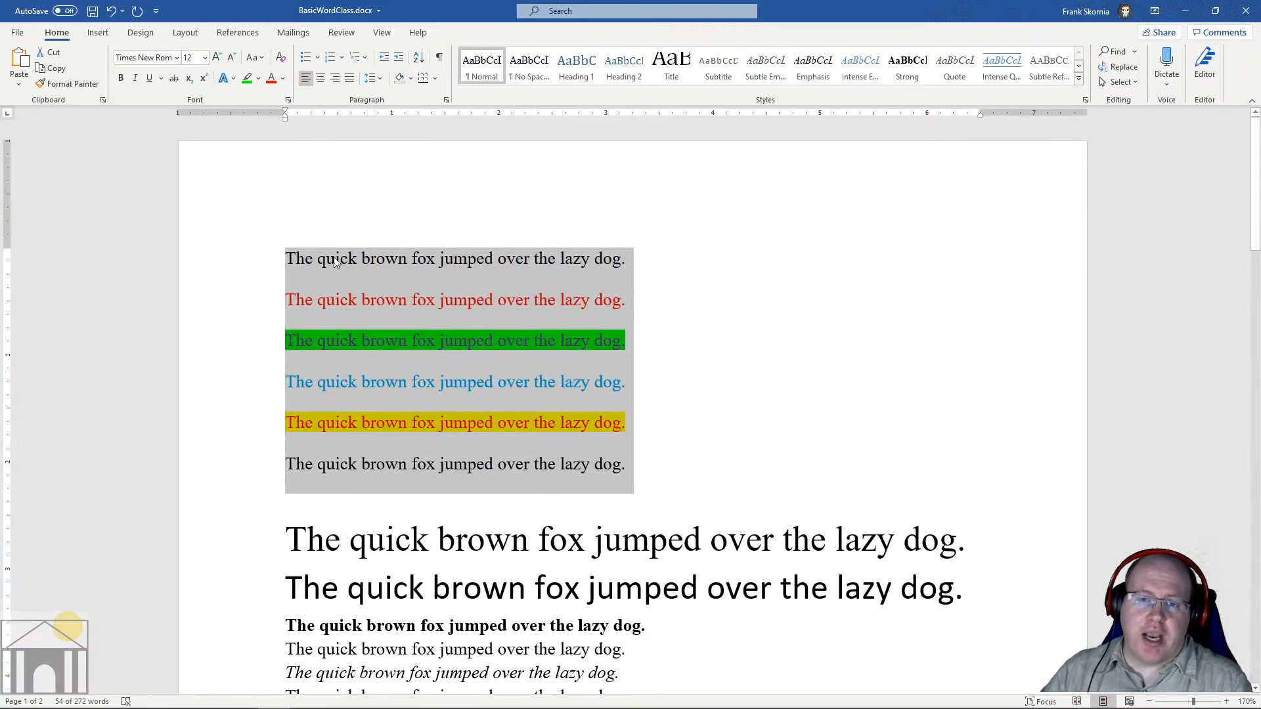
Step: Reselect the six sentences of the first group together with the blank line below them and copy the selection
left_click(355, 258)
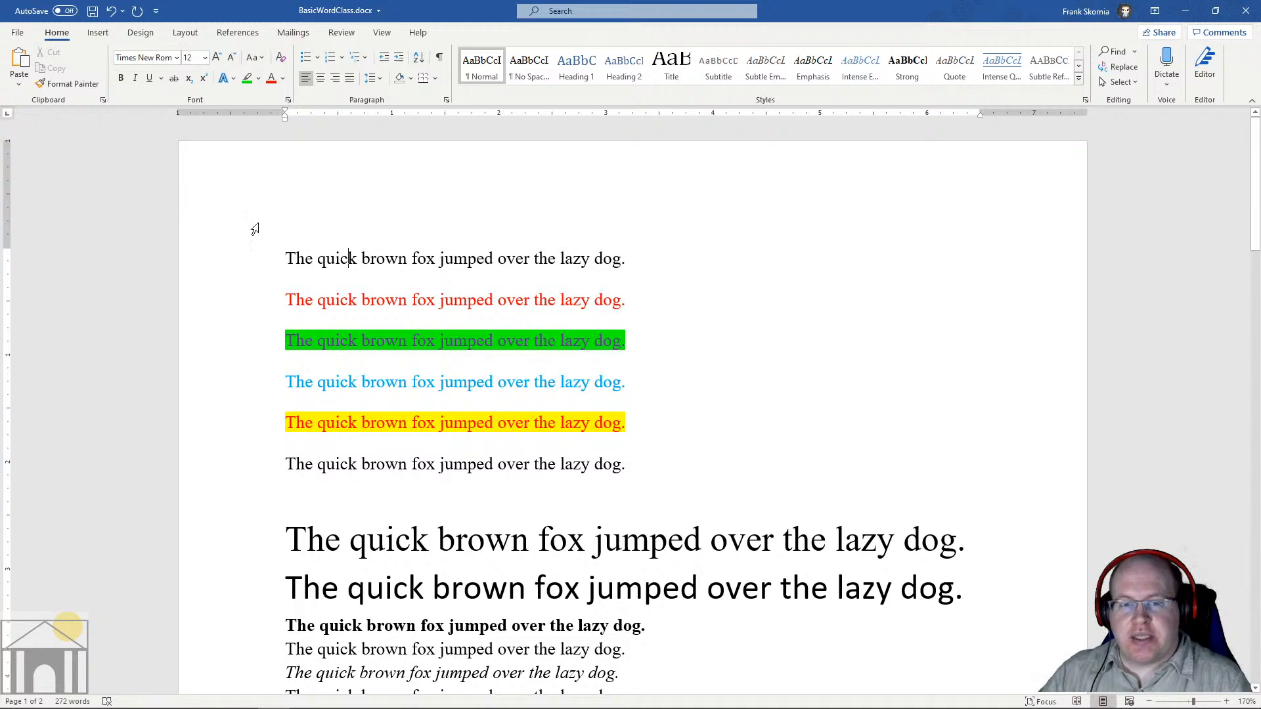
left_click_drag(255, 229, 644, 509)
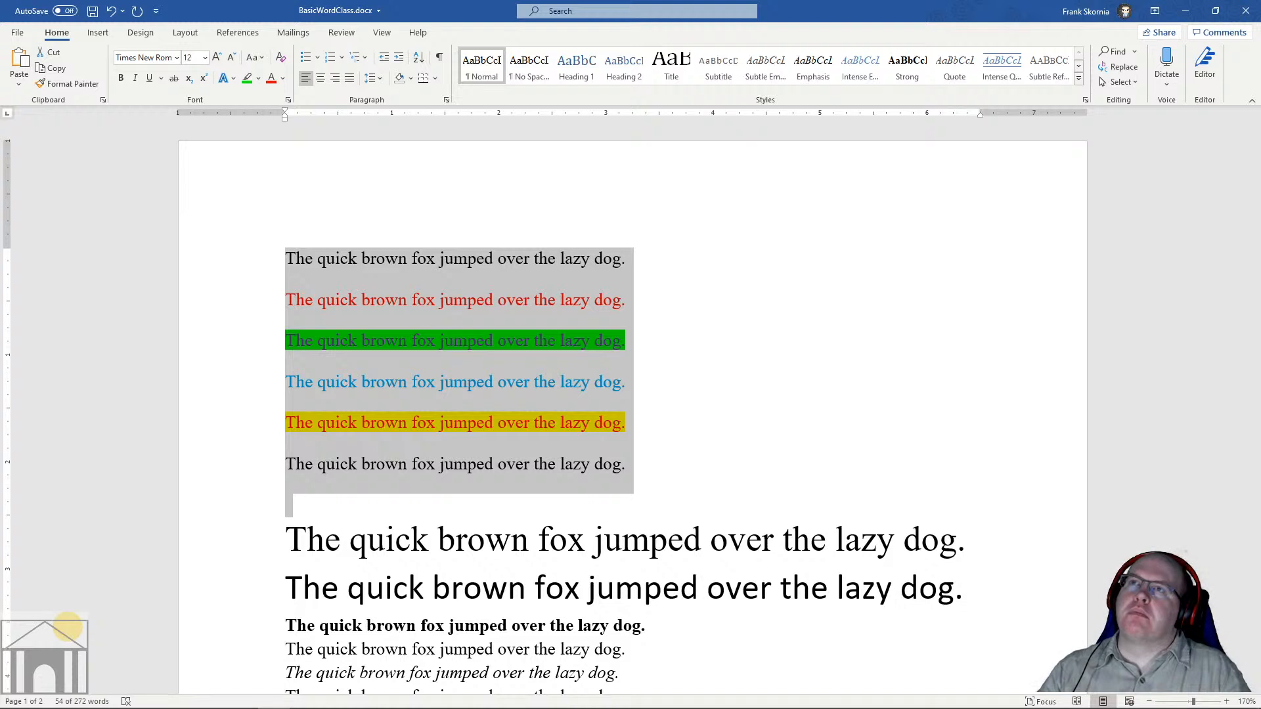
key("ctrl+c")
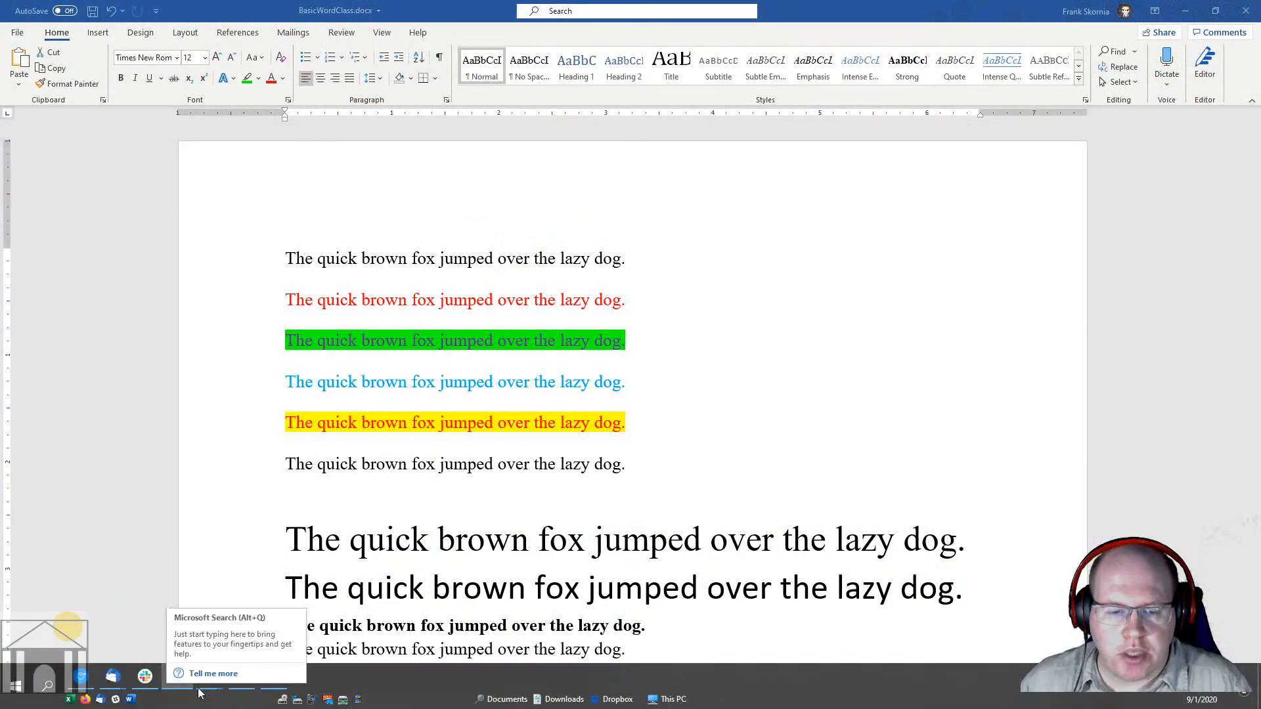
Step: Switch to the Ferguson Library website in Firefox and open its Careers & Education page
mouse_move(207, 688)
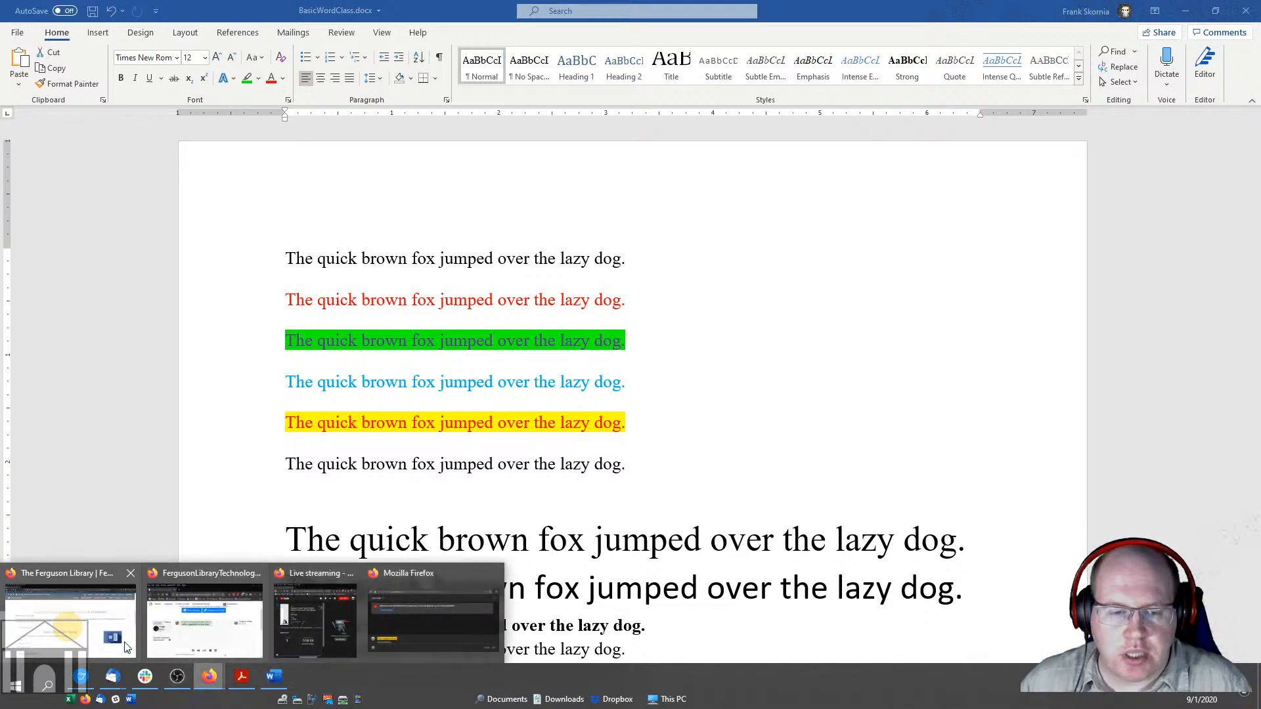
left_click(72, 618)
scroll(839, 482, "up", 10)
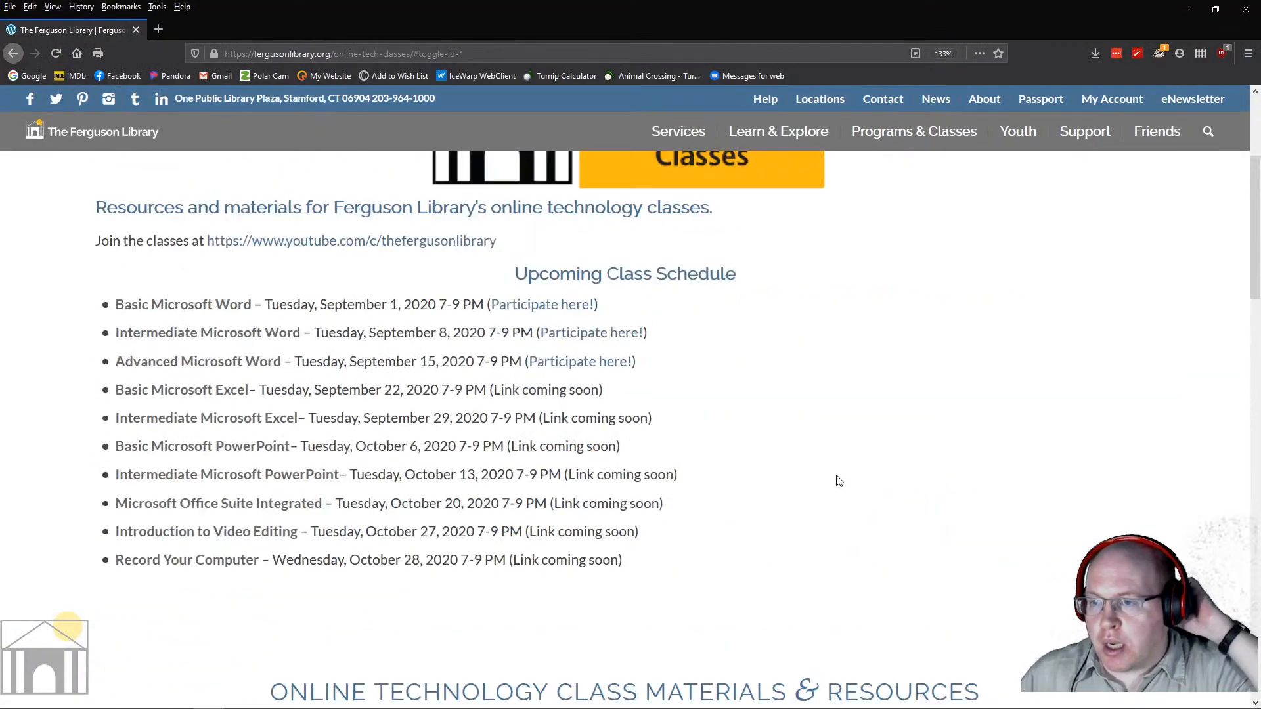
mouse_move(787, 144)
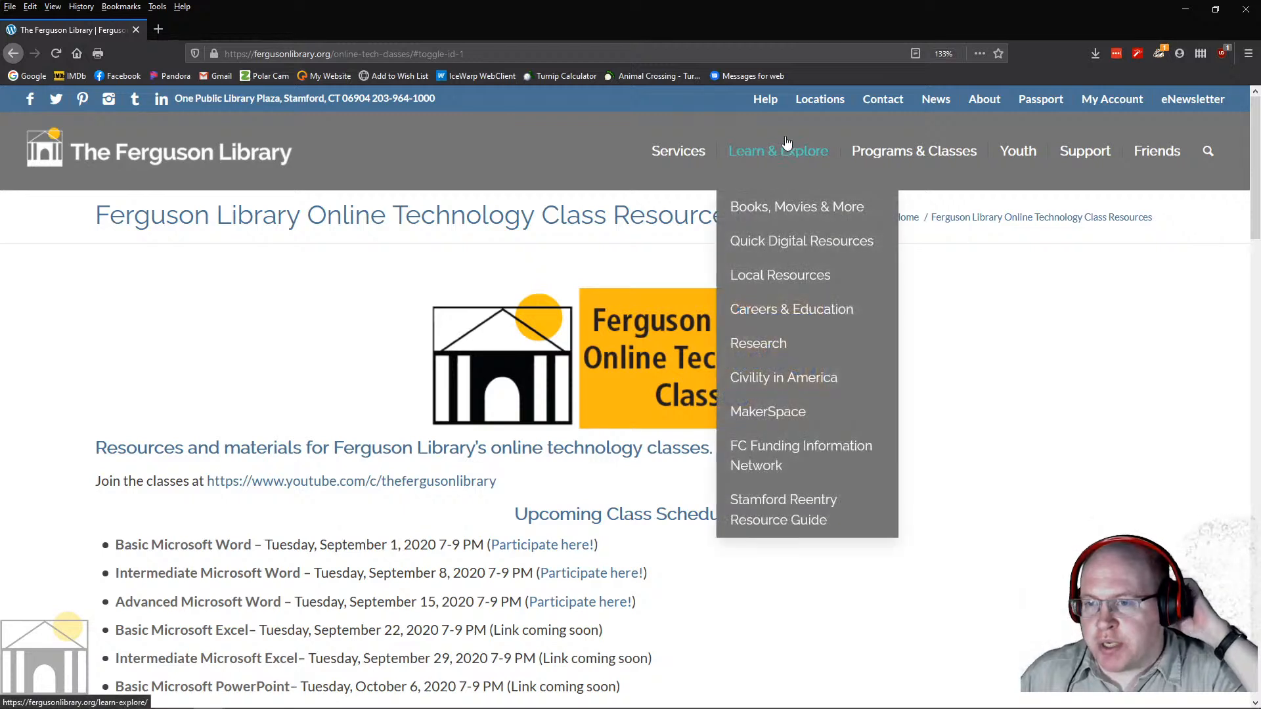
left_click(772, 312)
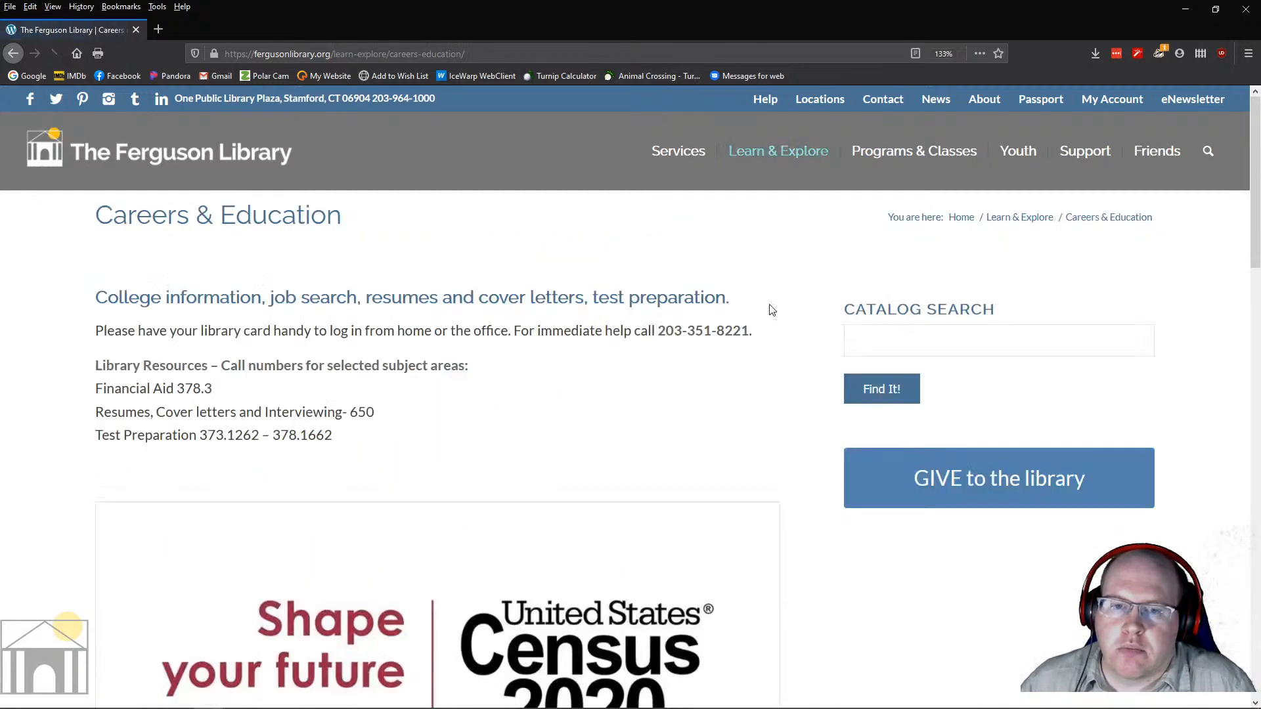
Step: Show the Computer Skills resources, open the Udemy link and place the cursor in the library card number field
scroll(620, 418, "down", 5)
scroll(619, 418, "down", 5)
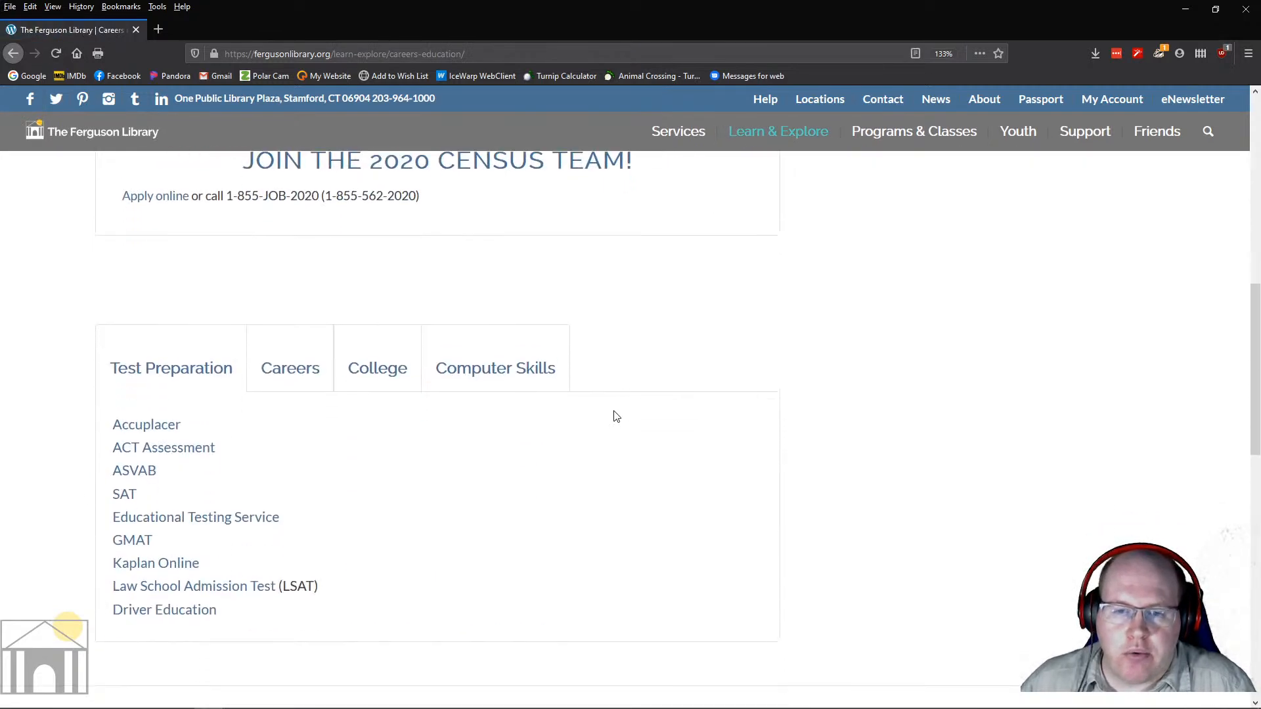
left_click(499, 342)
scroll(509, 381, "down", 5)
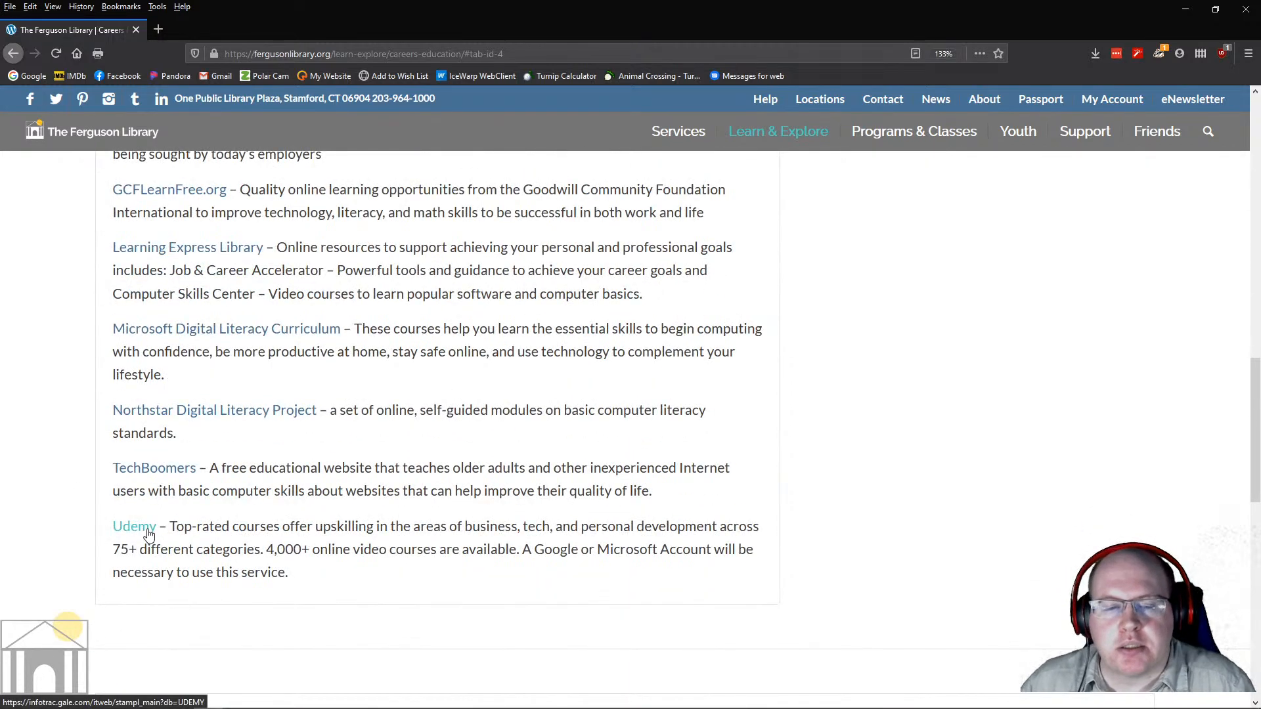
left_click(148, 535)
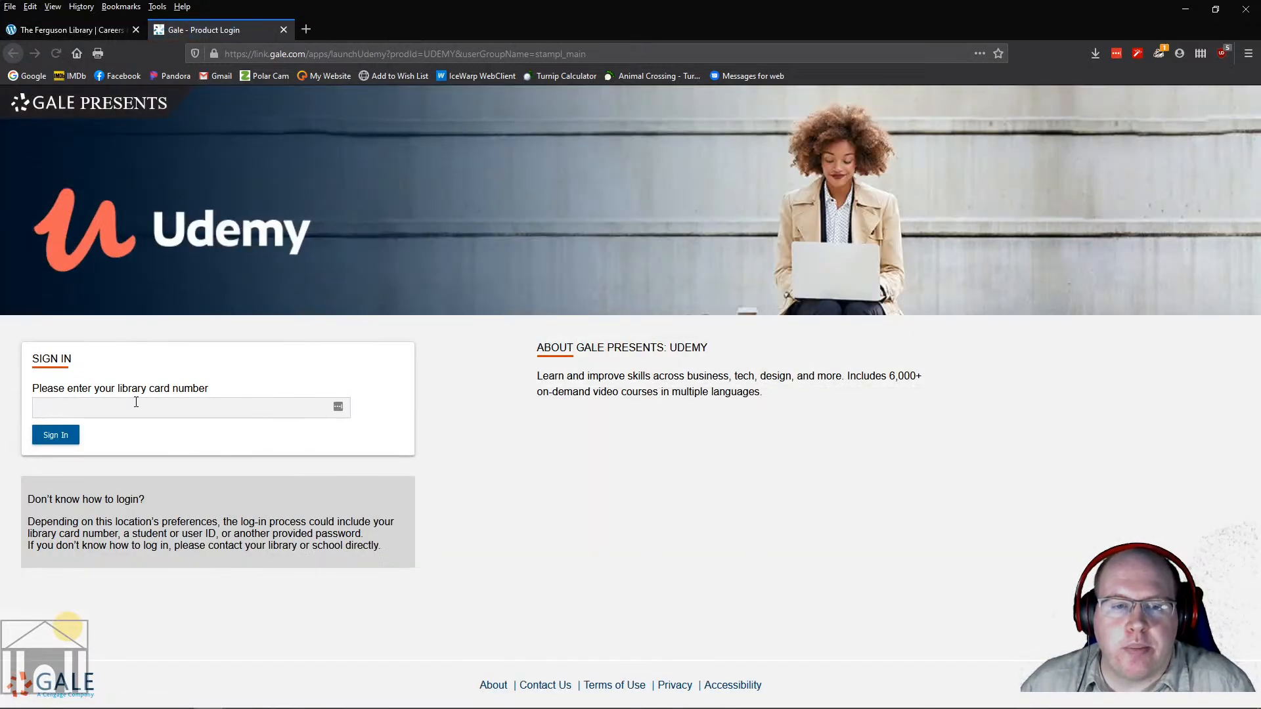
left_click(136, 402)
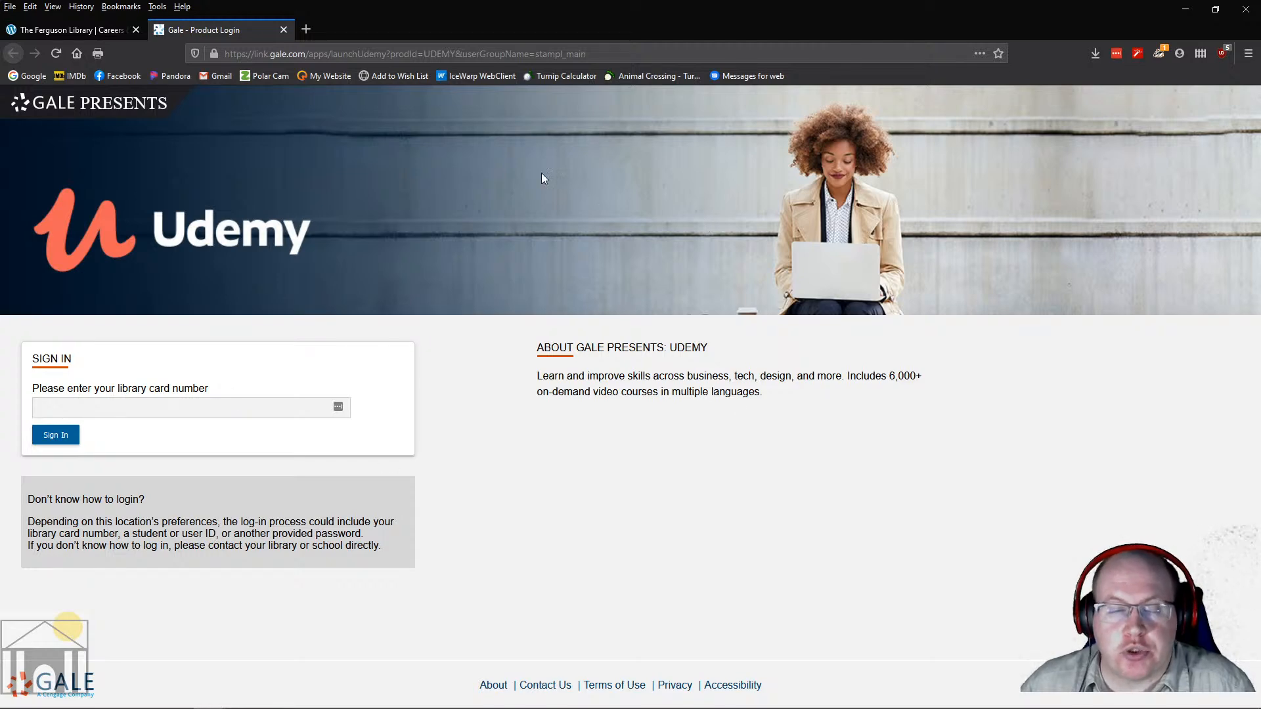
Step: Return to the library's Online Technology Class Resources page and review the class schedule and the Basic Microsoft Word links
left_click(72, 30)
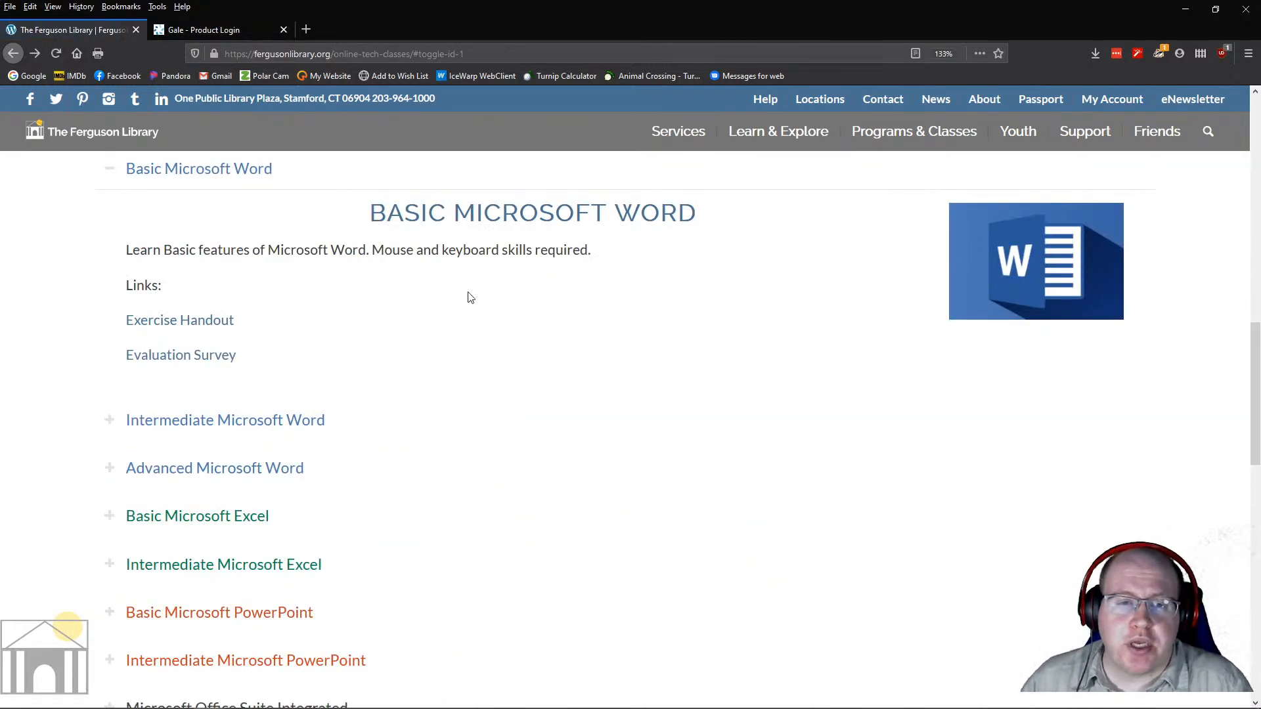
scroll(472, 299, "up", 15)
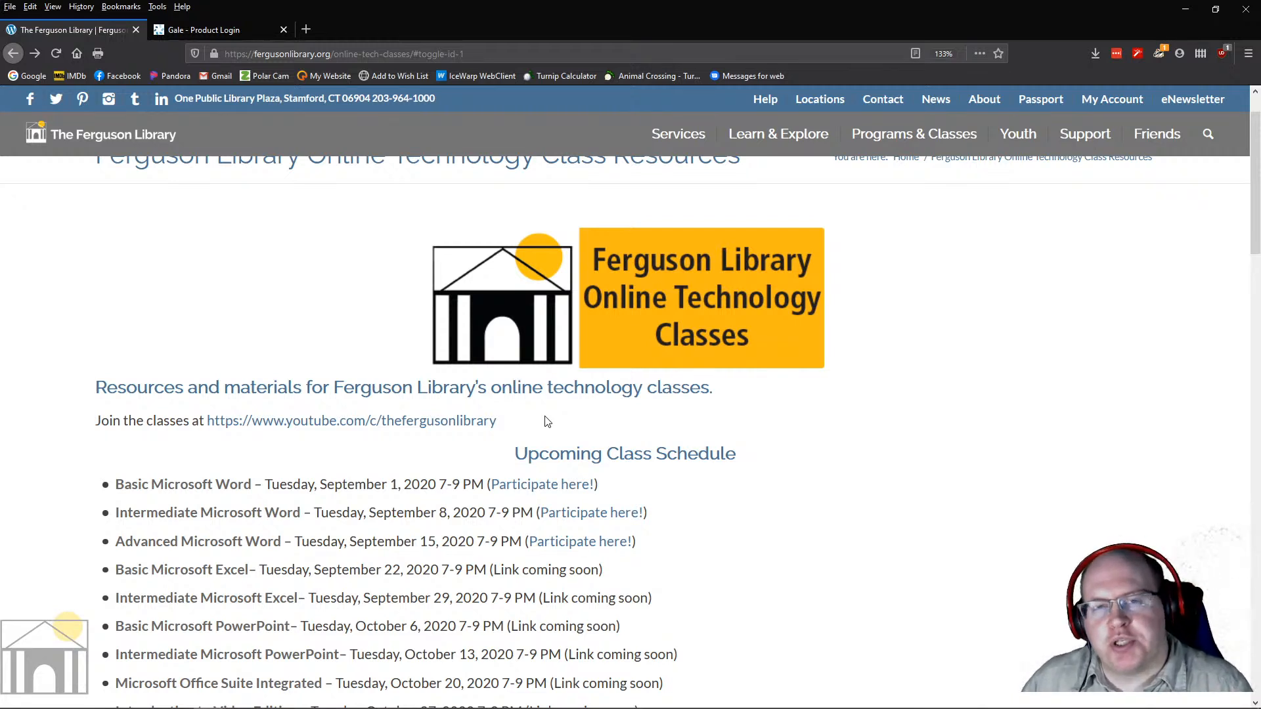
mouse_move(481, 706)
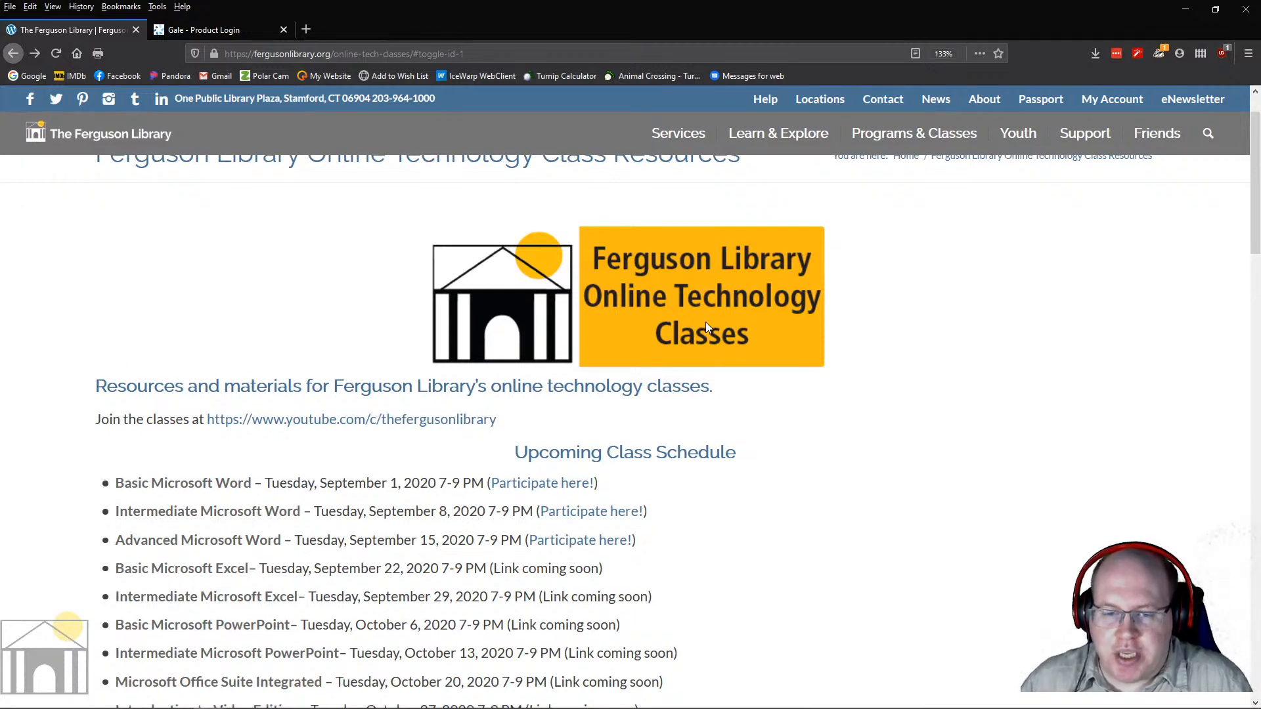
scroll(705, 322, "down", 10)
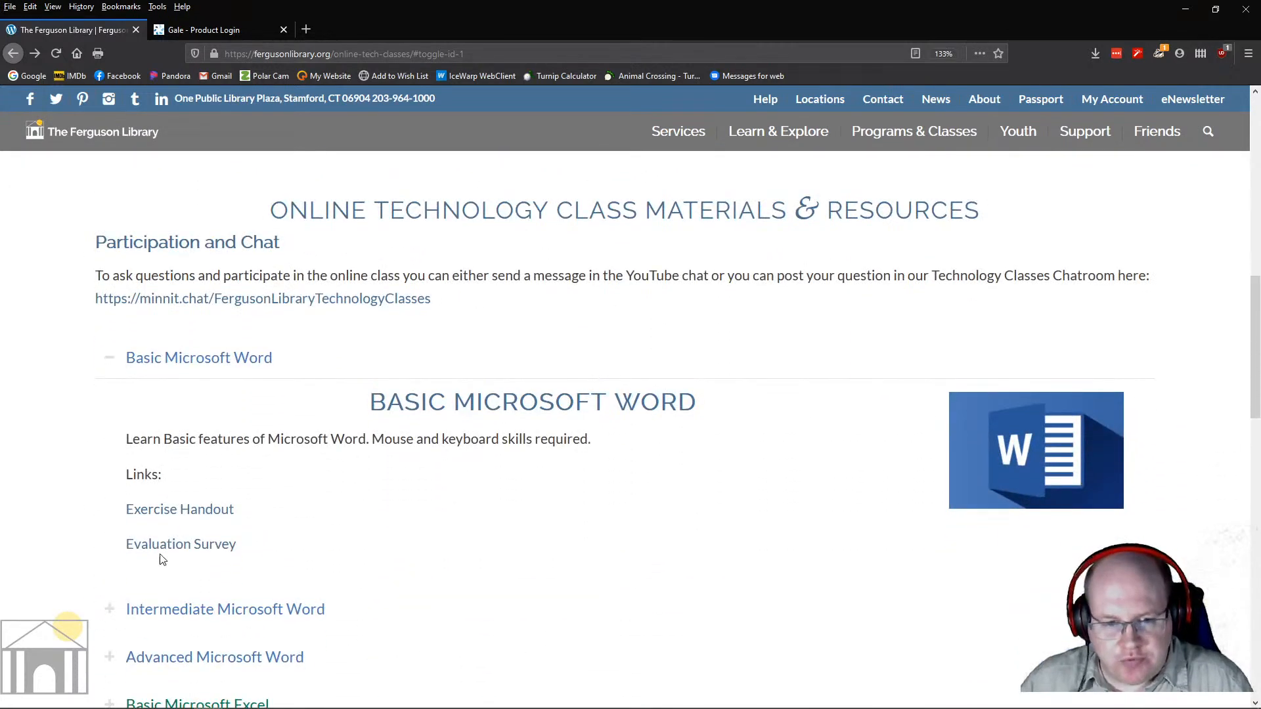